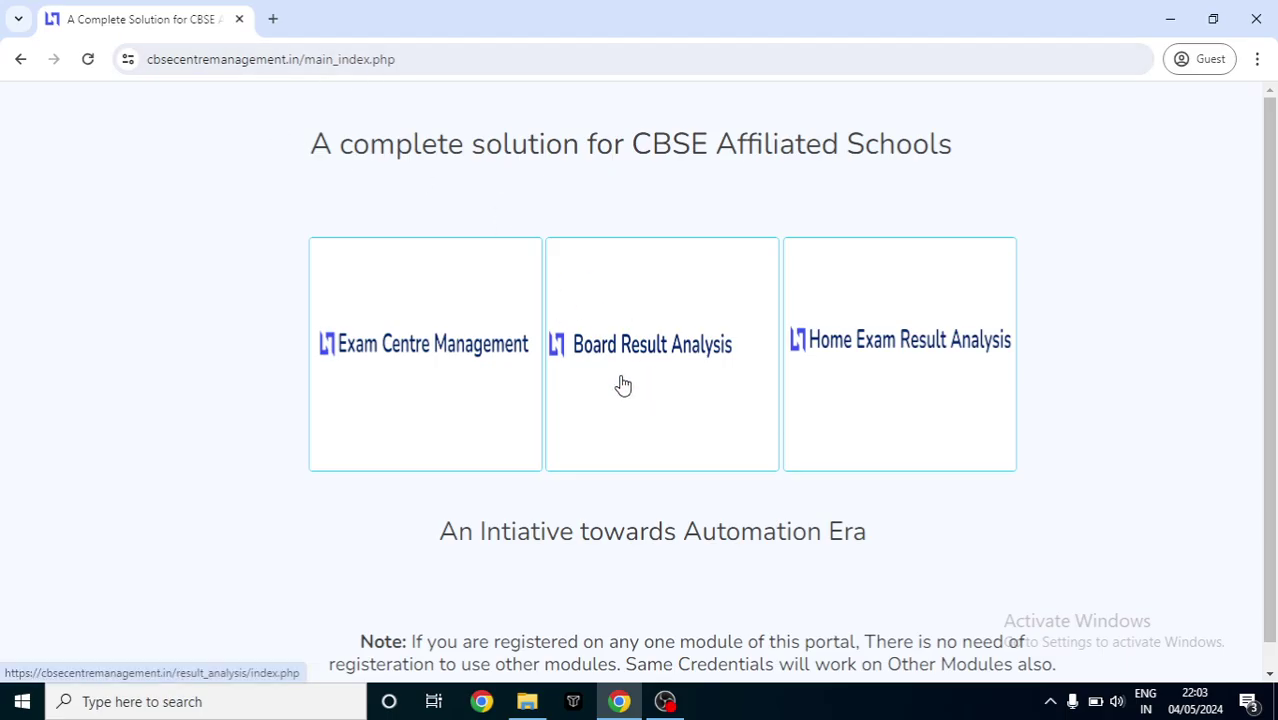
Step: Open the Board Result Analysis module and go to its account registration form
click(656, 322)
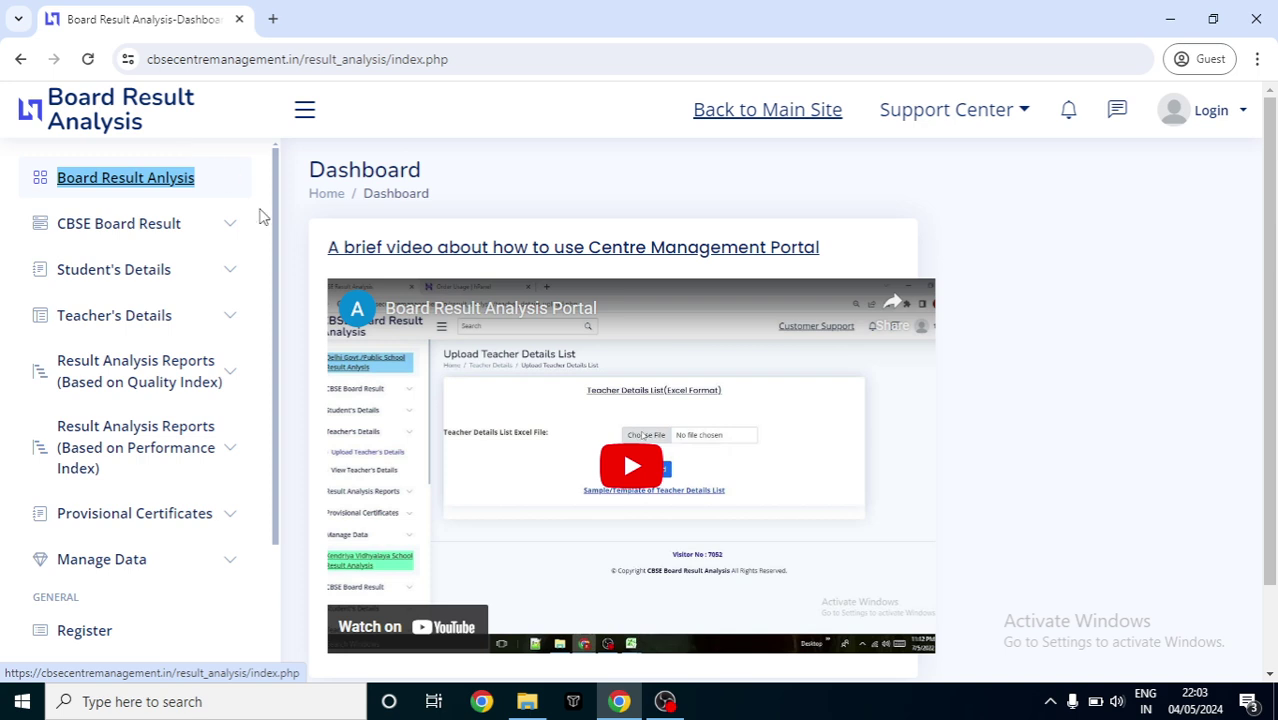
drag(276, 240, 277, 379)
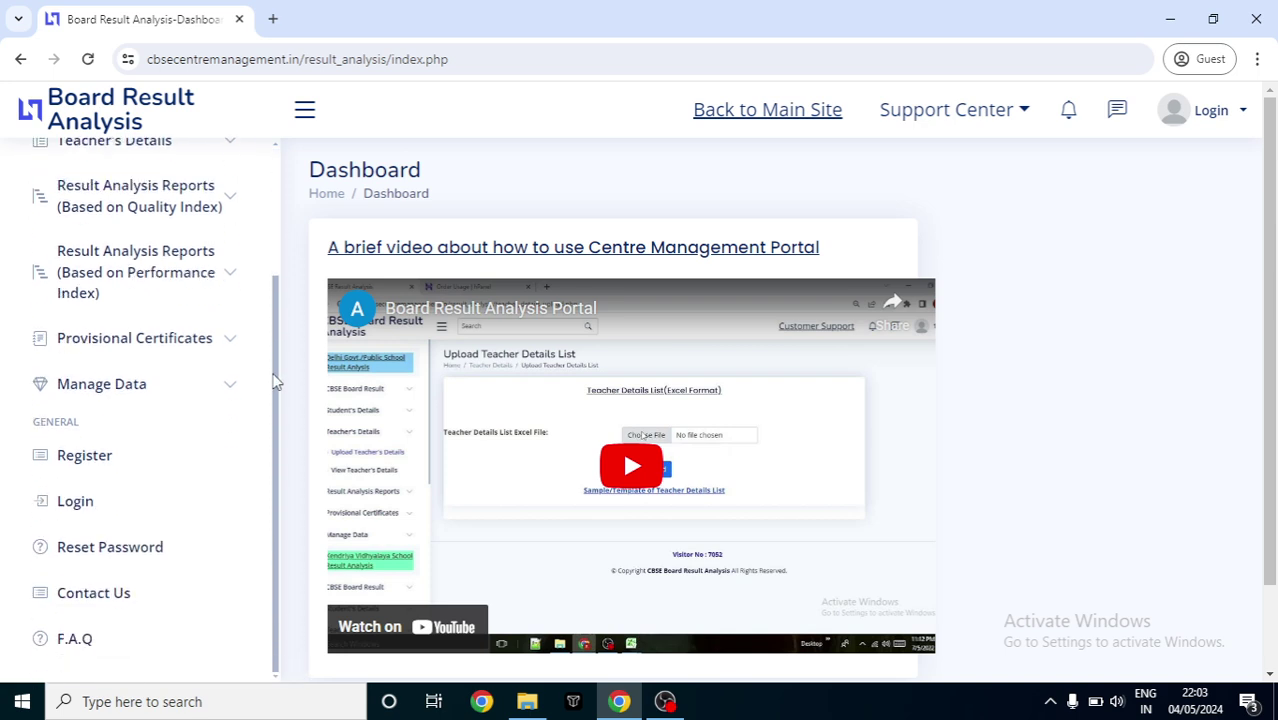
click(78, 462)
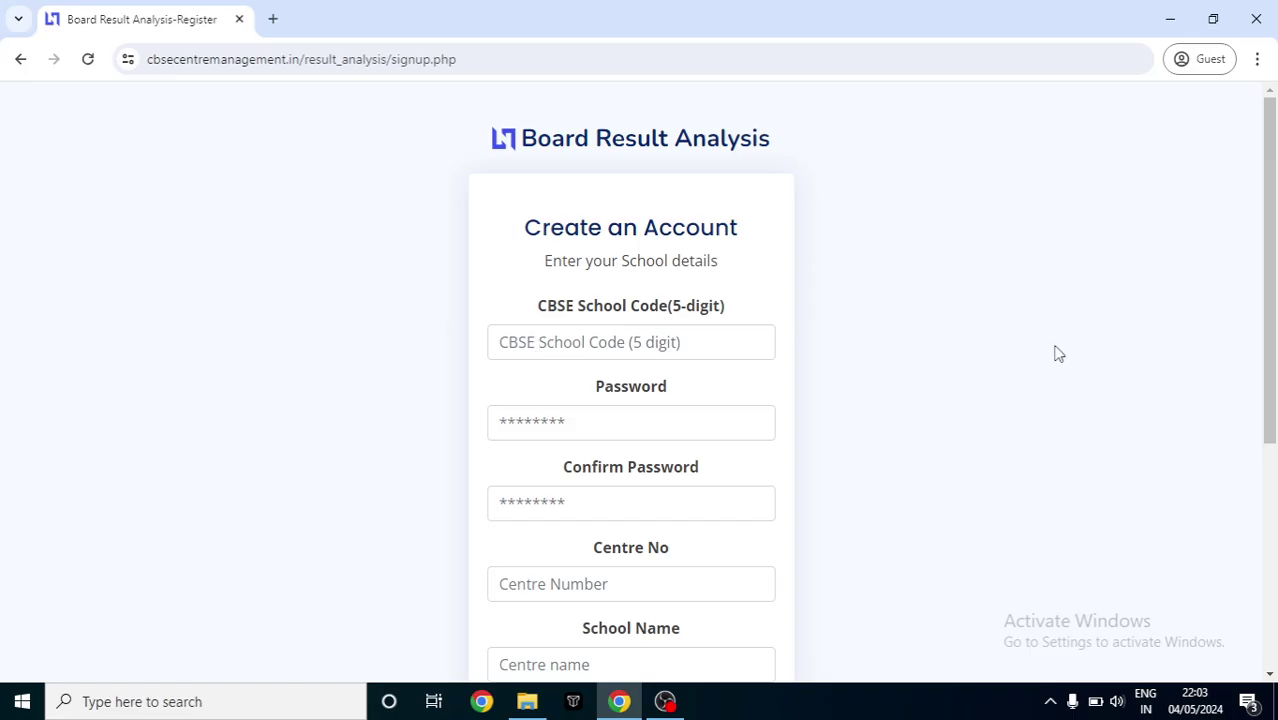
Step: Examine the registration form's fields, from school code and passwords through centre number, school name, incharge name, contact number and email
drag(1273, 328, 1273, 415)
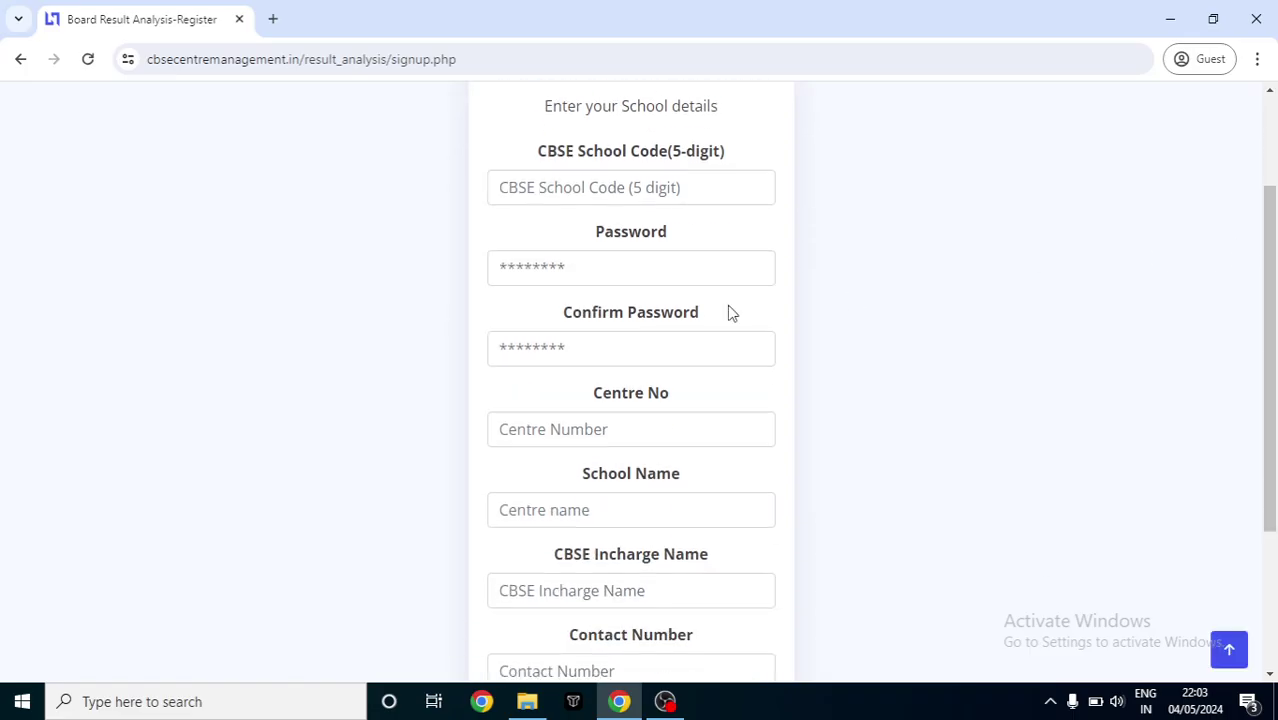
click(614, 263)
click(568, 346)
click(581, 266)
click(571, 350)
click(610, 428)
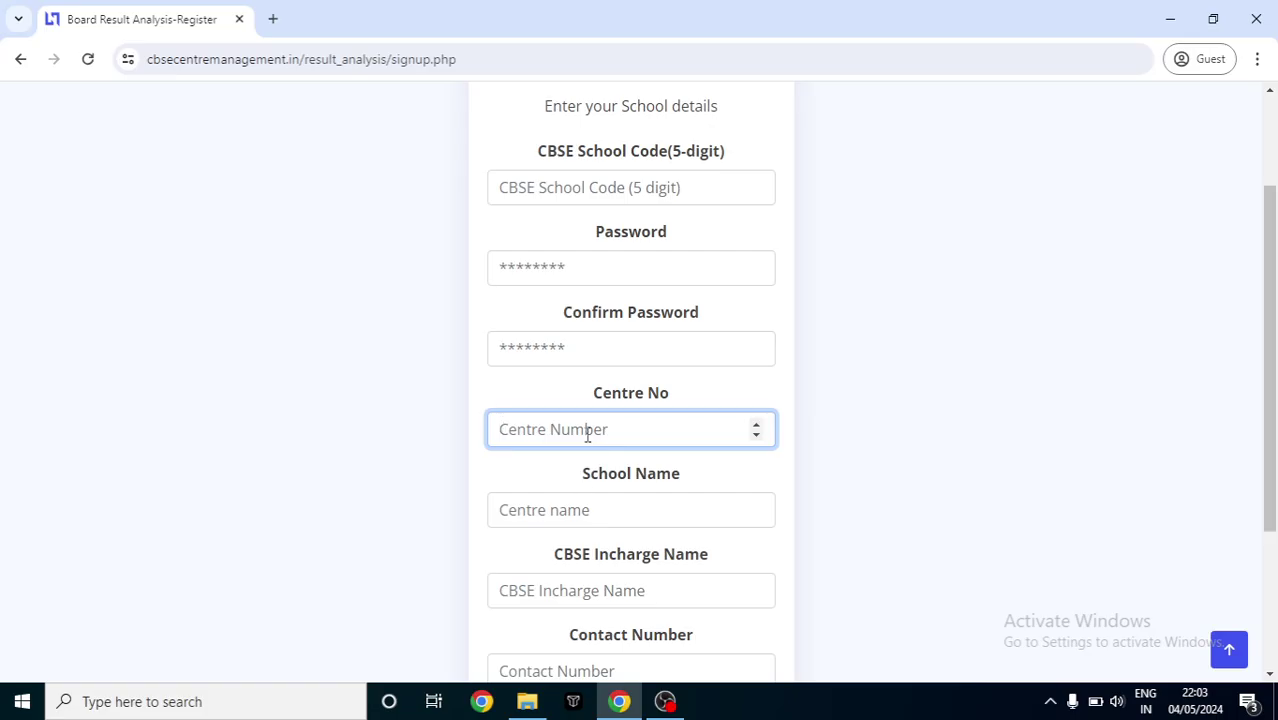
drag(1274, 384, 1274, 482)
click(693, 419)
click(596, 512)
click(552, 591)
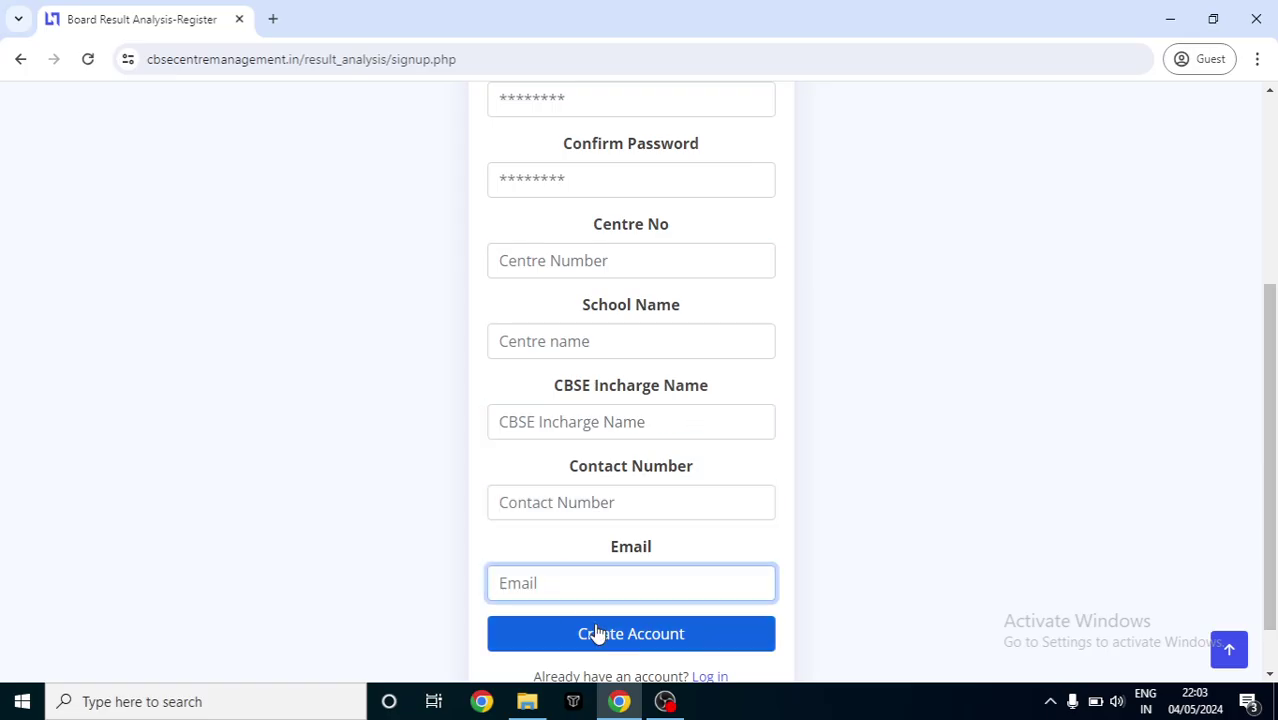
drag(1274, 511, 1274, 328)
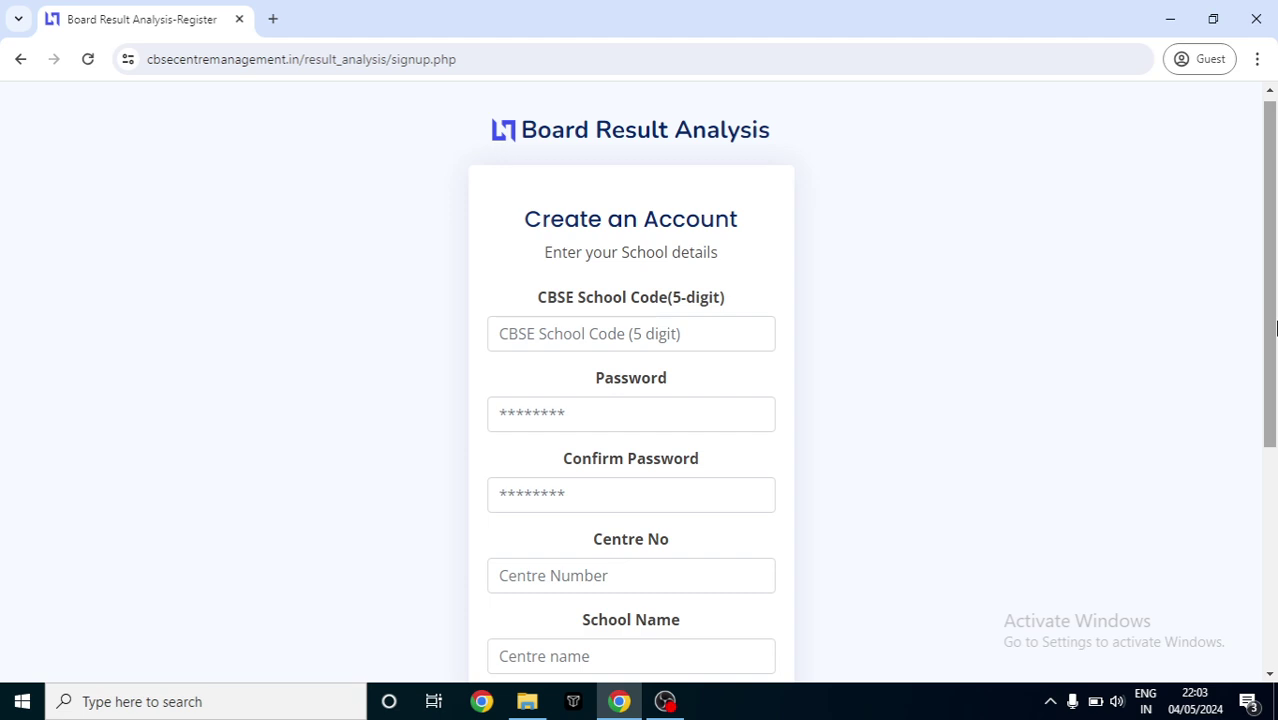
Step: Return to the dashboard and open the account login form
click(18, 60)
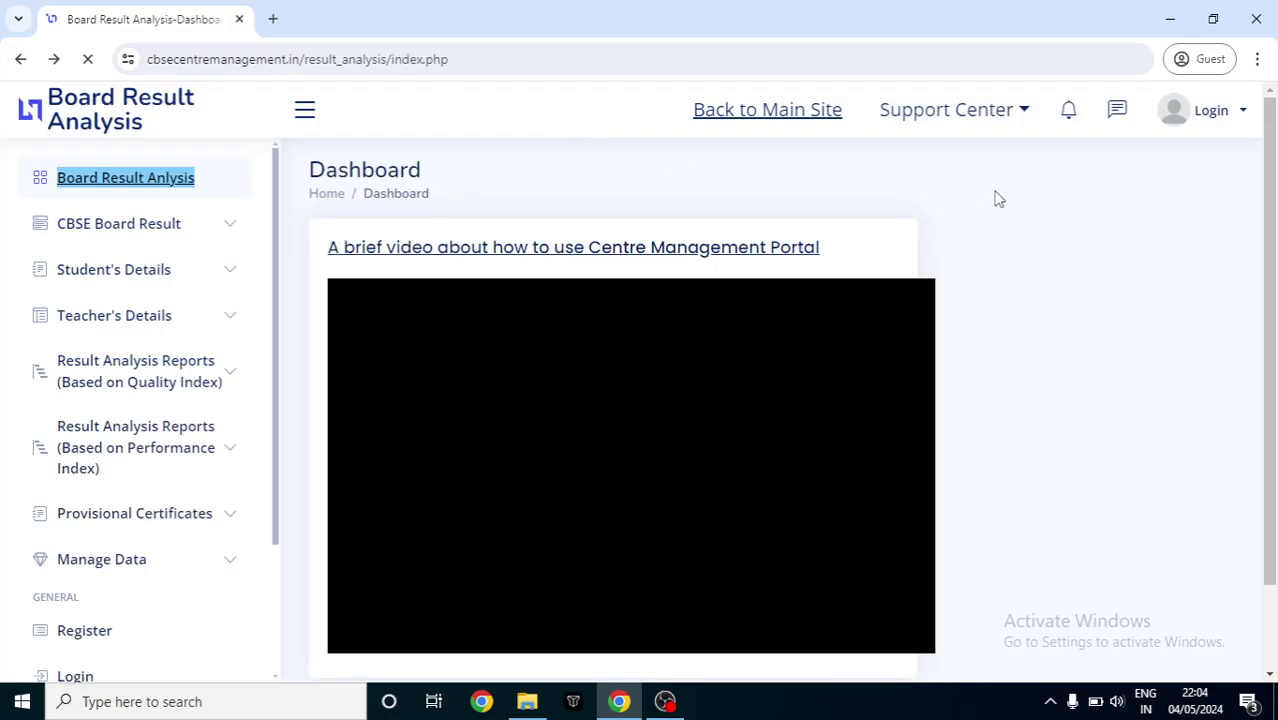
click(1220, 117)
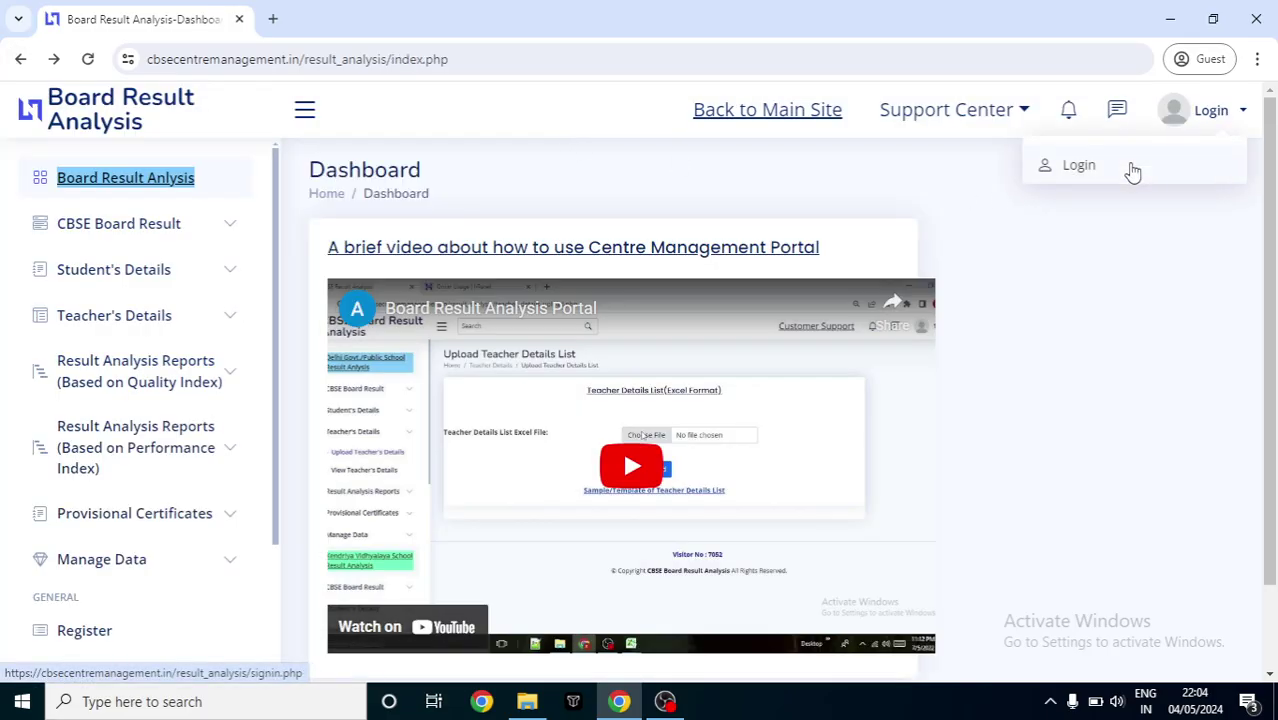
click(1130, 166)
Step: Log in with the CBSE school code, account password and captcha, and dismiss the Important Information notice
click(682, 300)
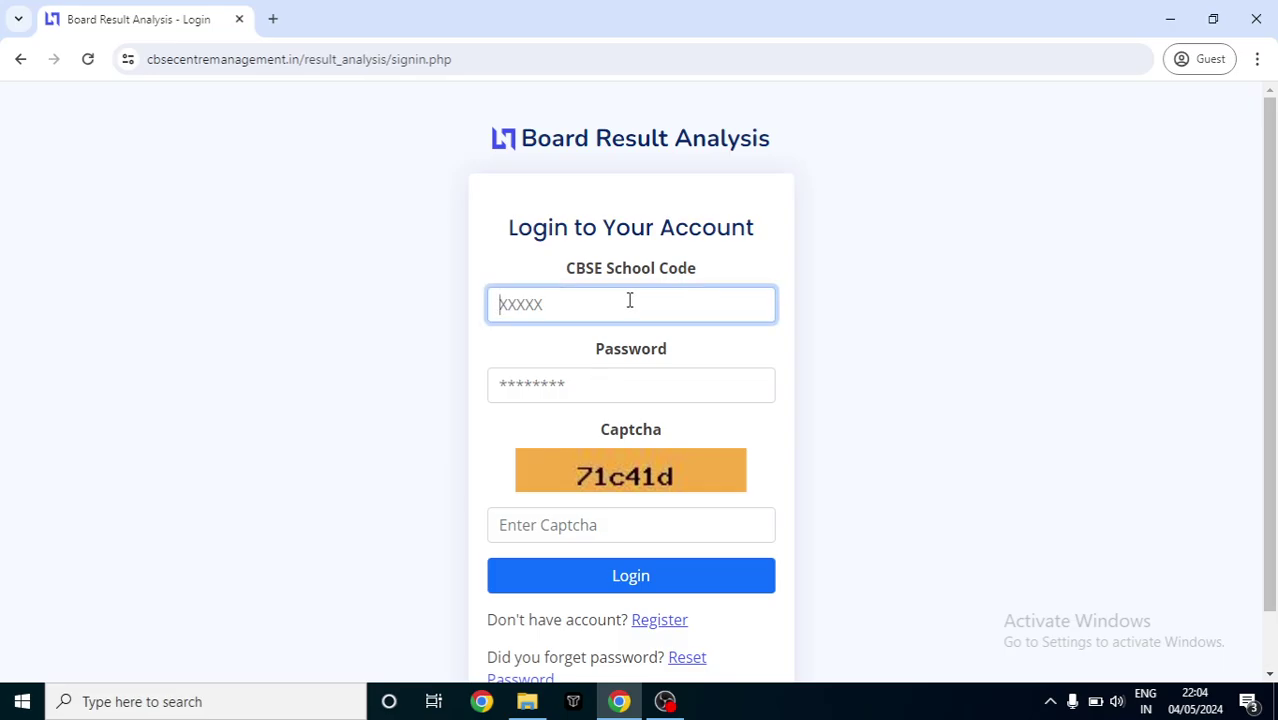
text(11111)
key(Tab)
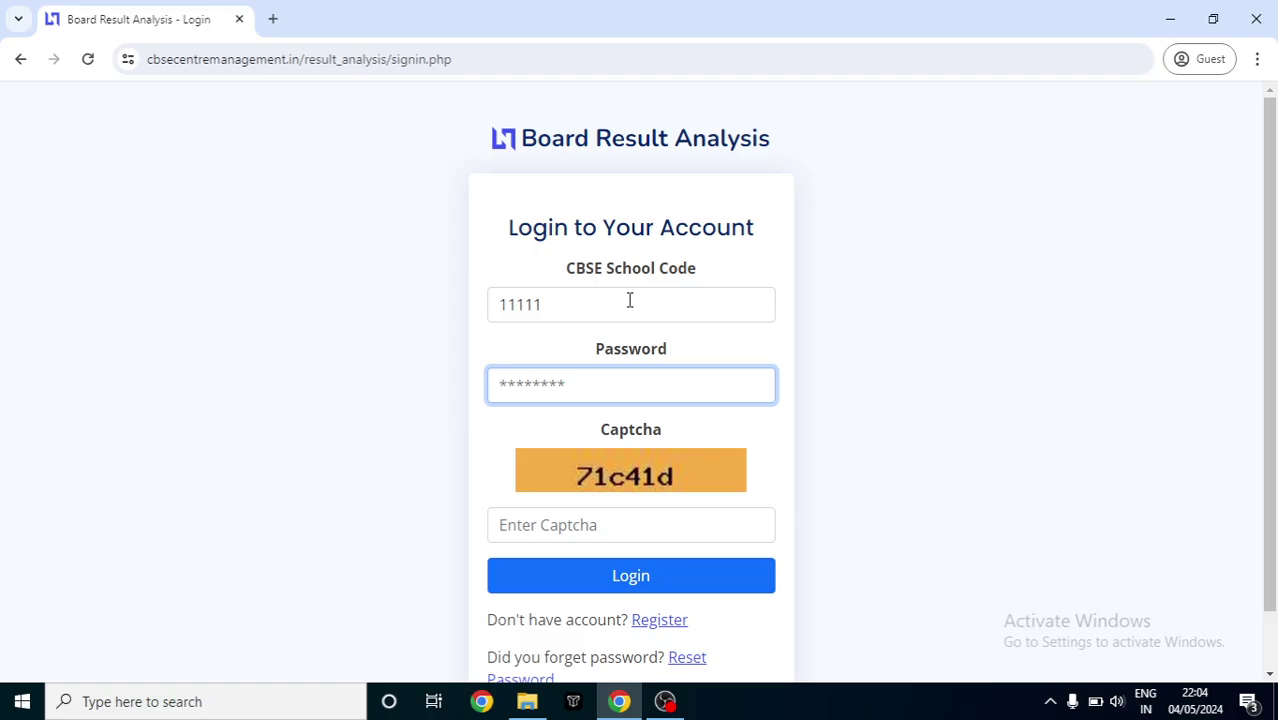
text(**************)
click(642, 525)
text(71c41d)
click(639, 579)
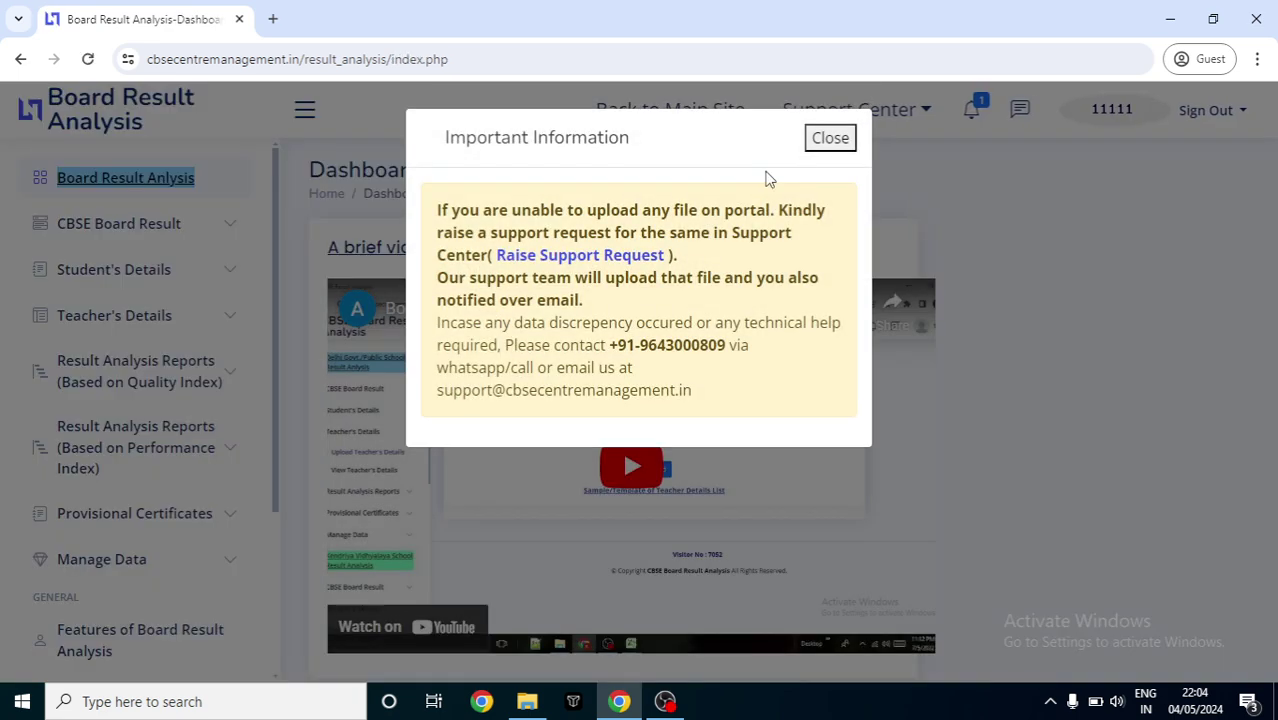
click(830, 141)
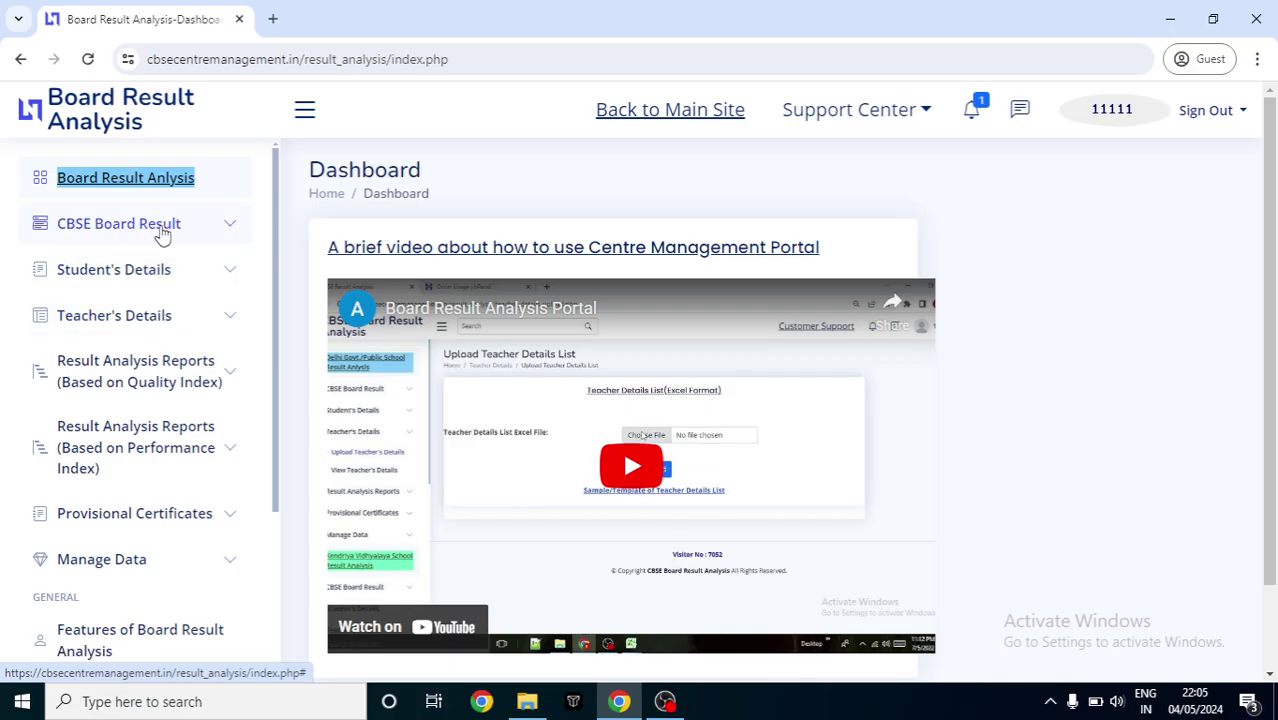
Step: View the Excel-format upload page for the CBSE board result
click(228, 226)
click(228, 226)
click(228, 228)
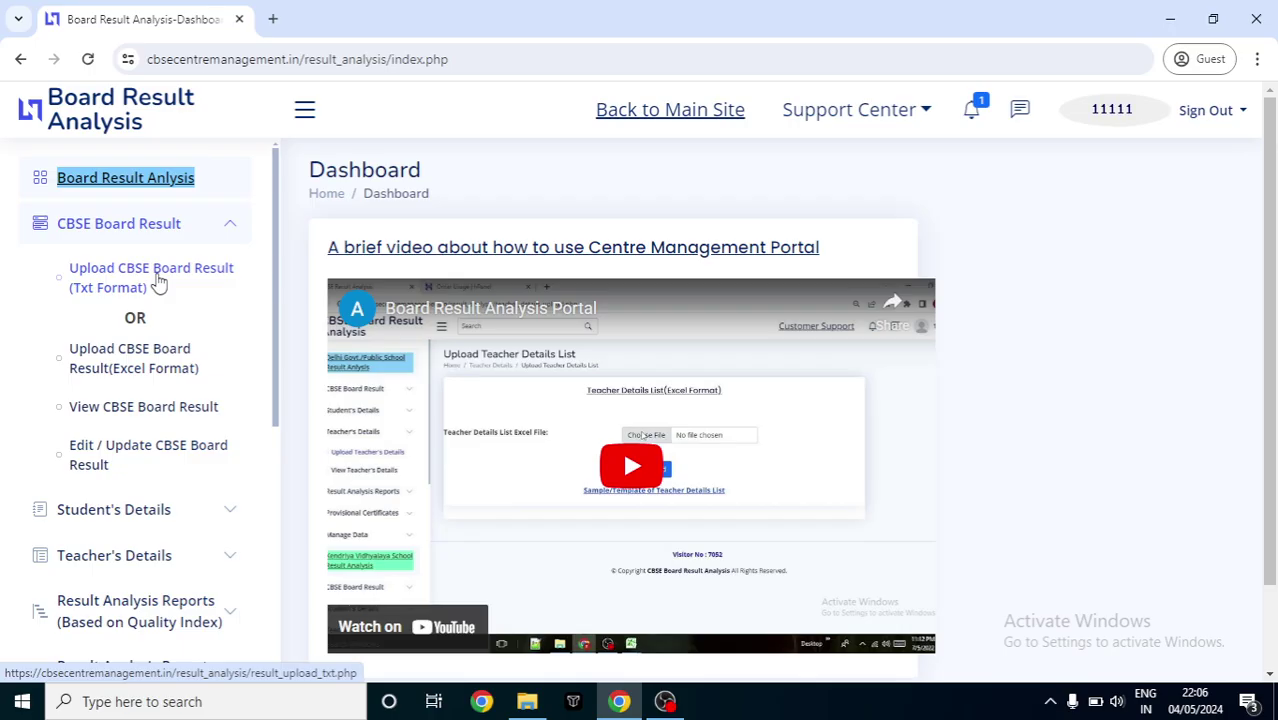
click(162, 362)
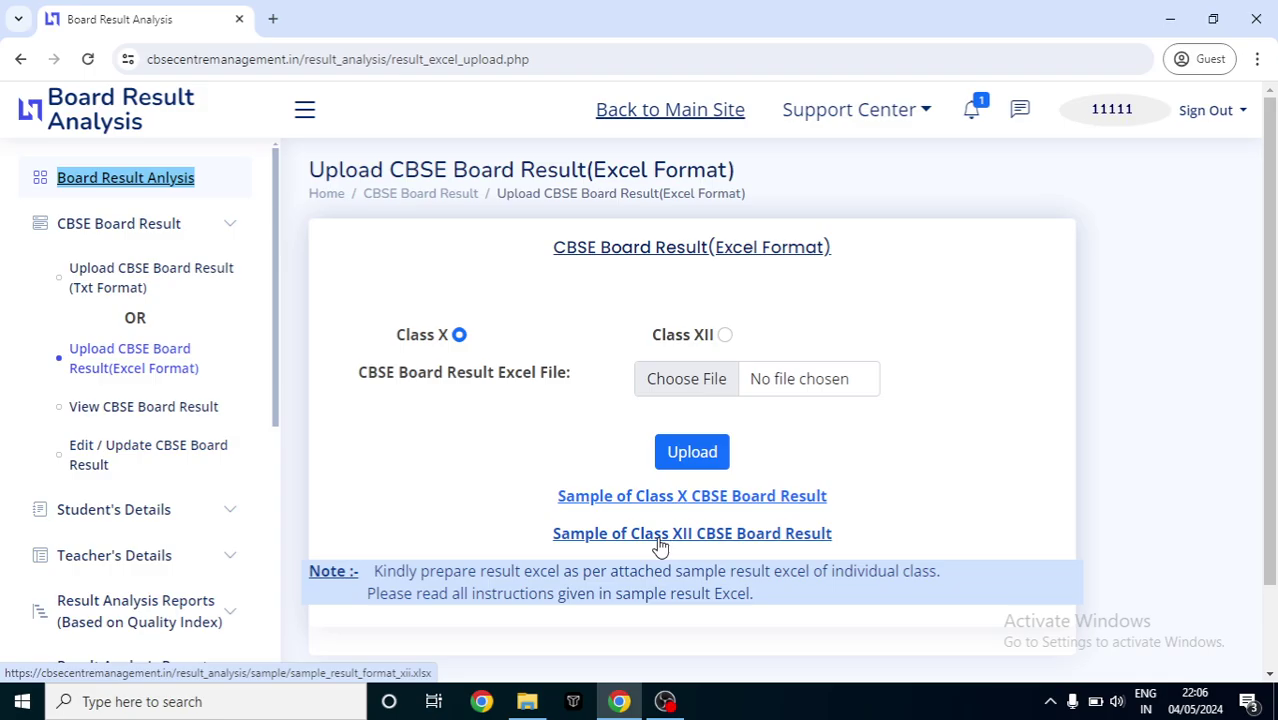
Step: Upload the text file "cbse_result_11111_XII - updated" as the Class XII board result in Txt format
click(120, 283)
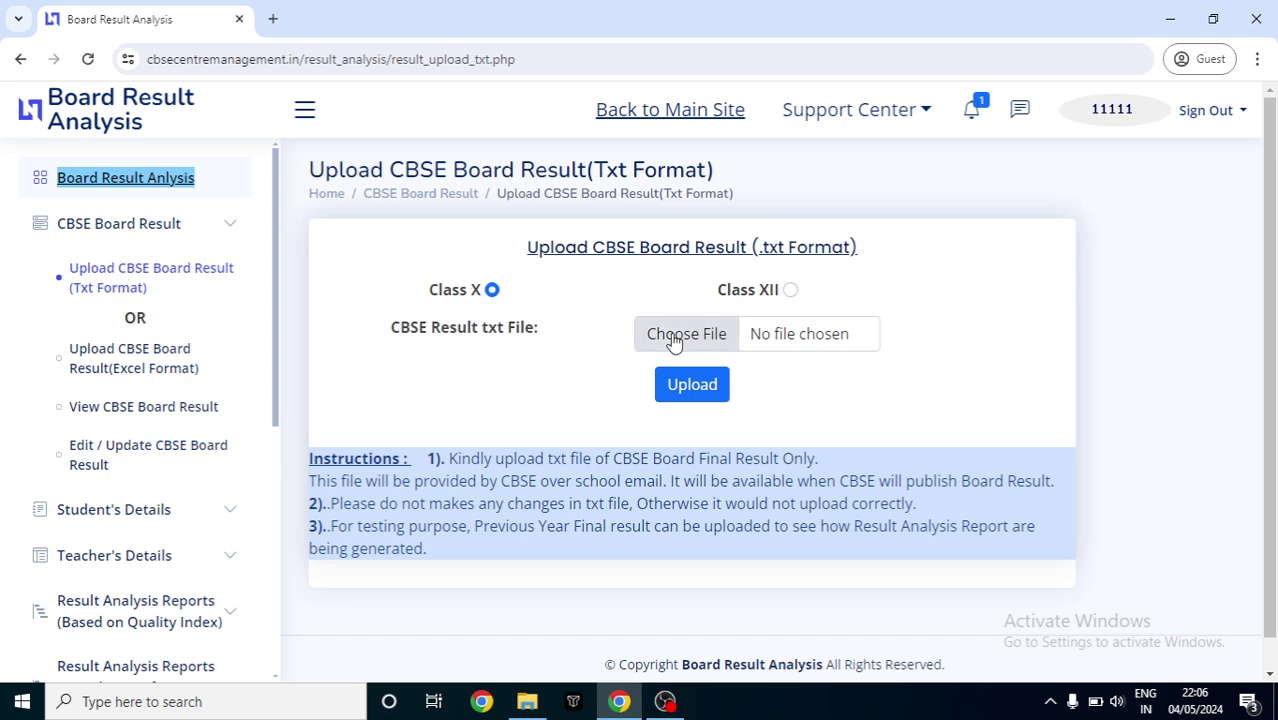
click(790, 291)
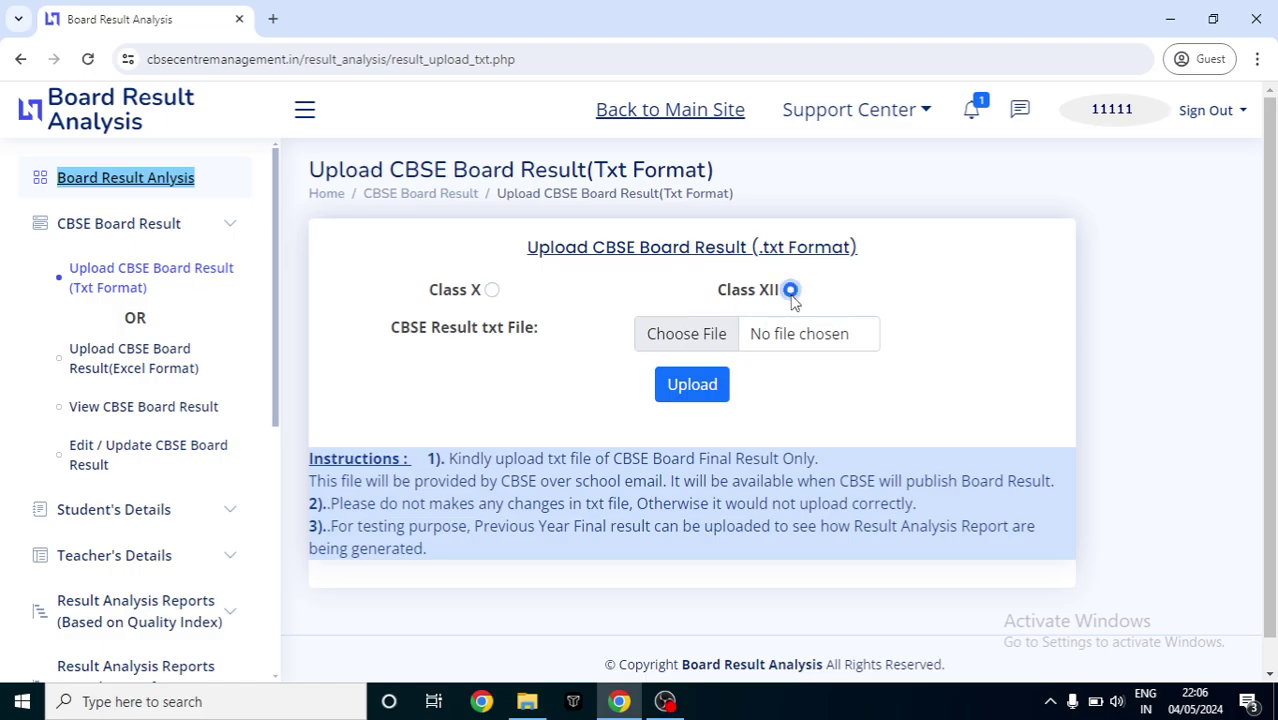
click(689, 333)
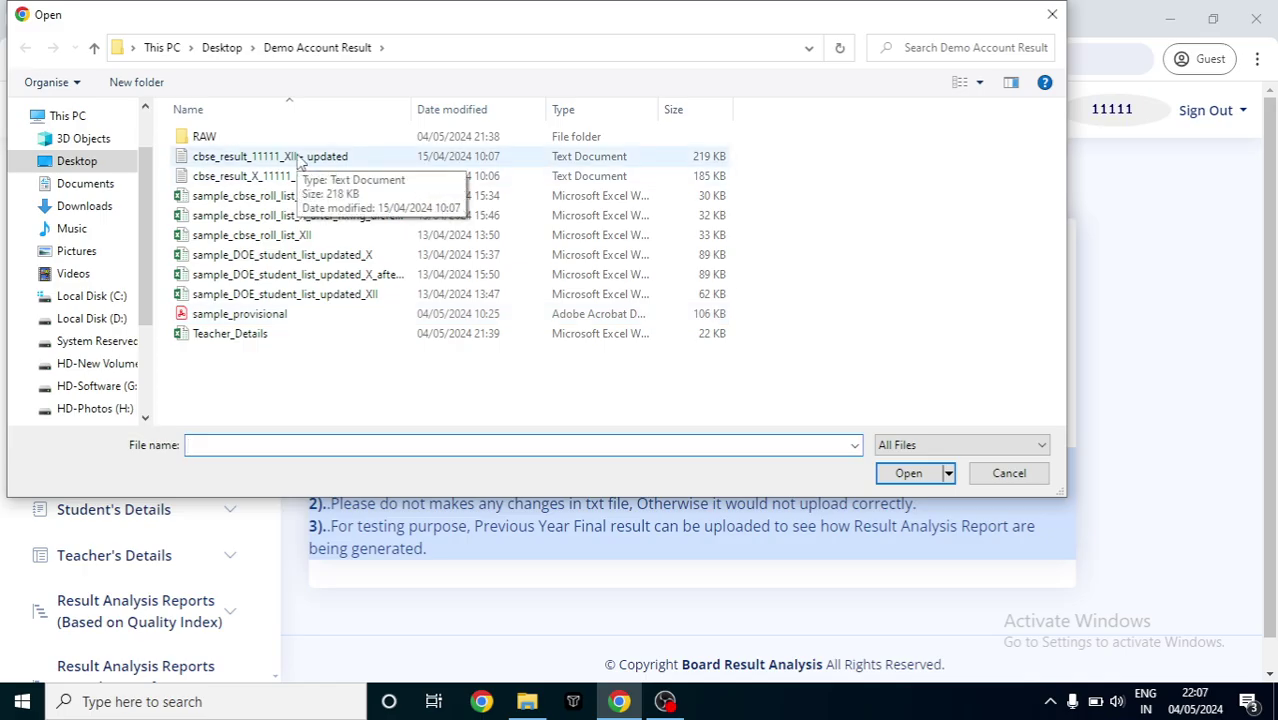
click(298, 162)
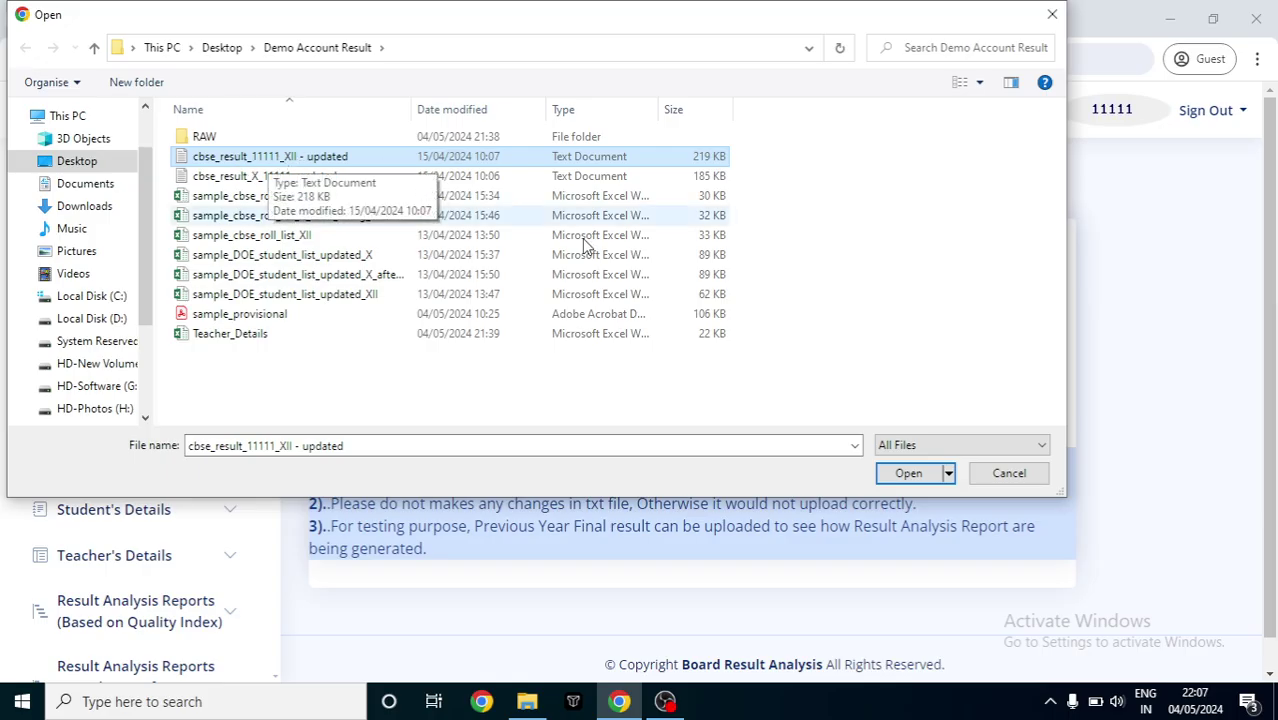
click(908, 475)
click(692, 387)
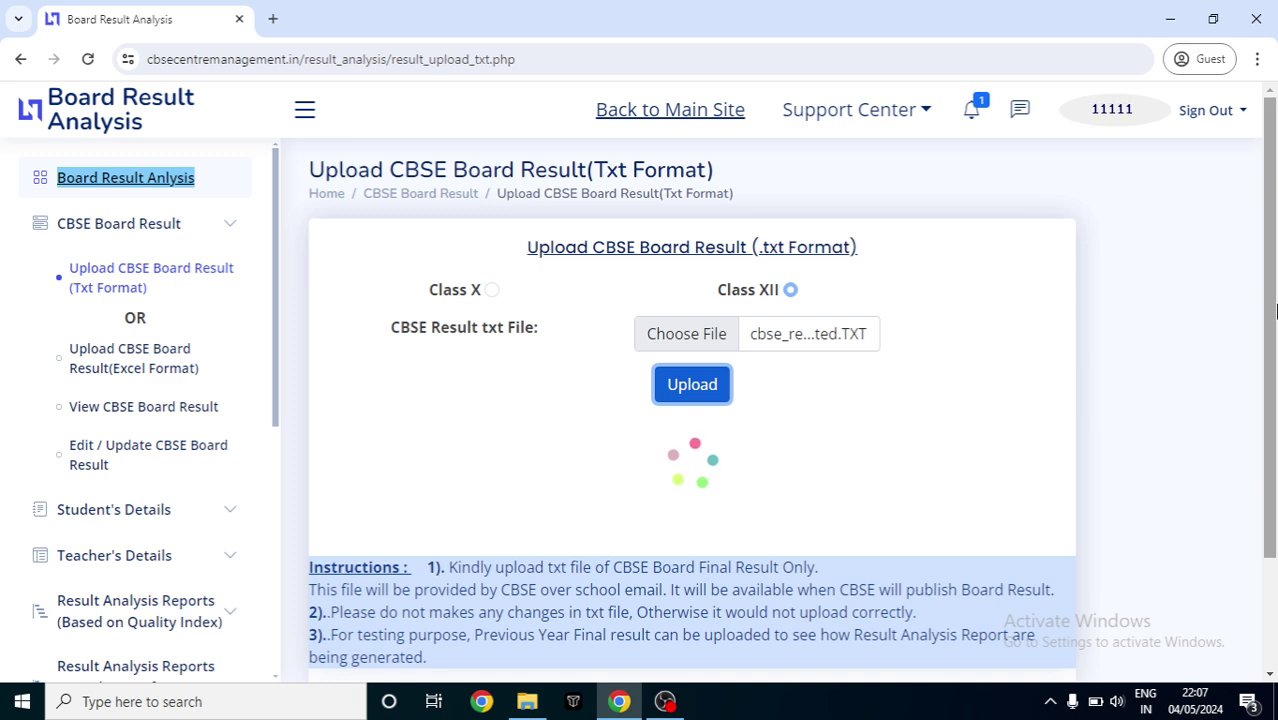
Step: Check the rows and columns of the Class XII result preview and save the uploaded result
drag(1275, 311, 1275, 430)
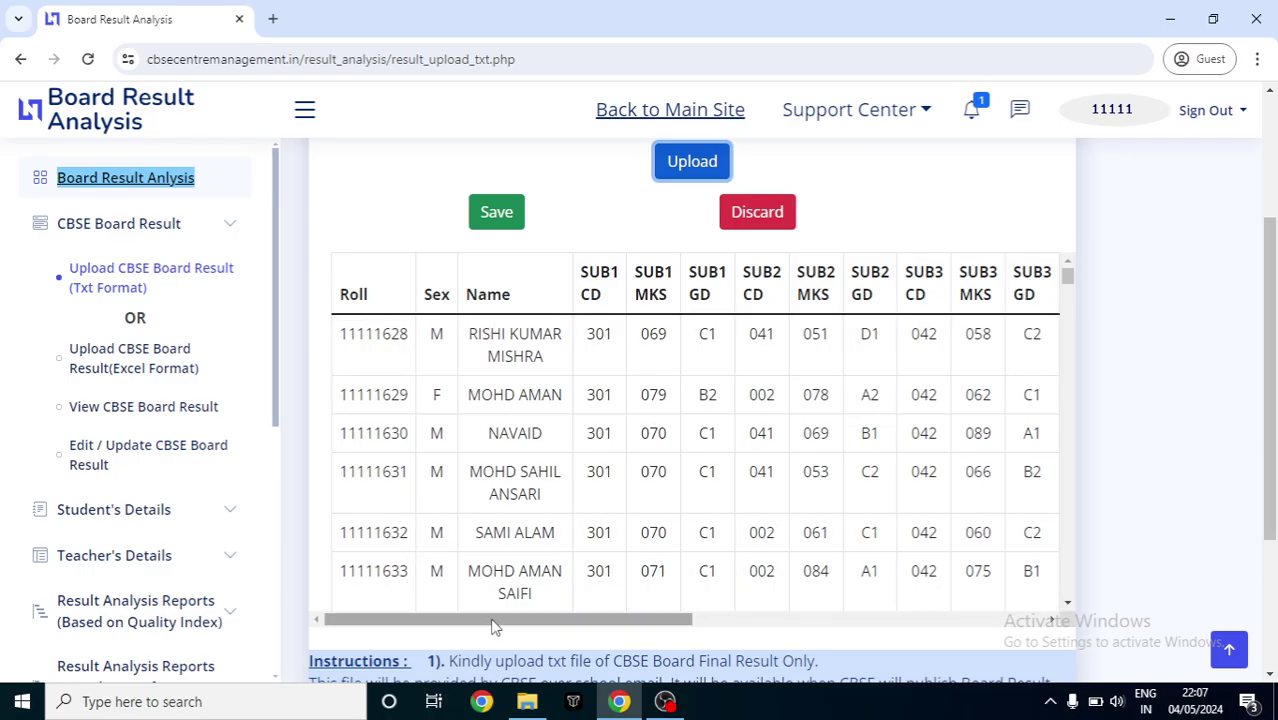
drag(494, 620, 521, 624)
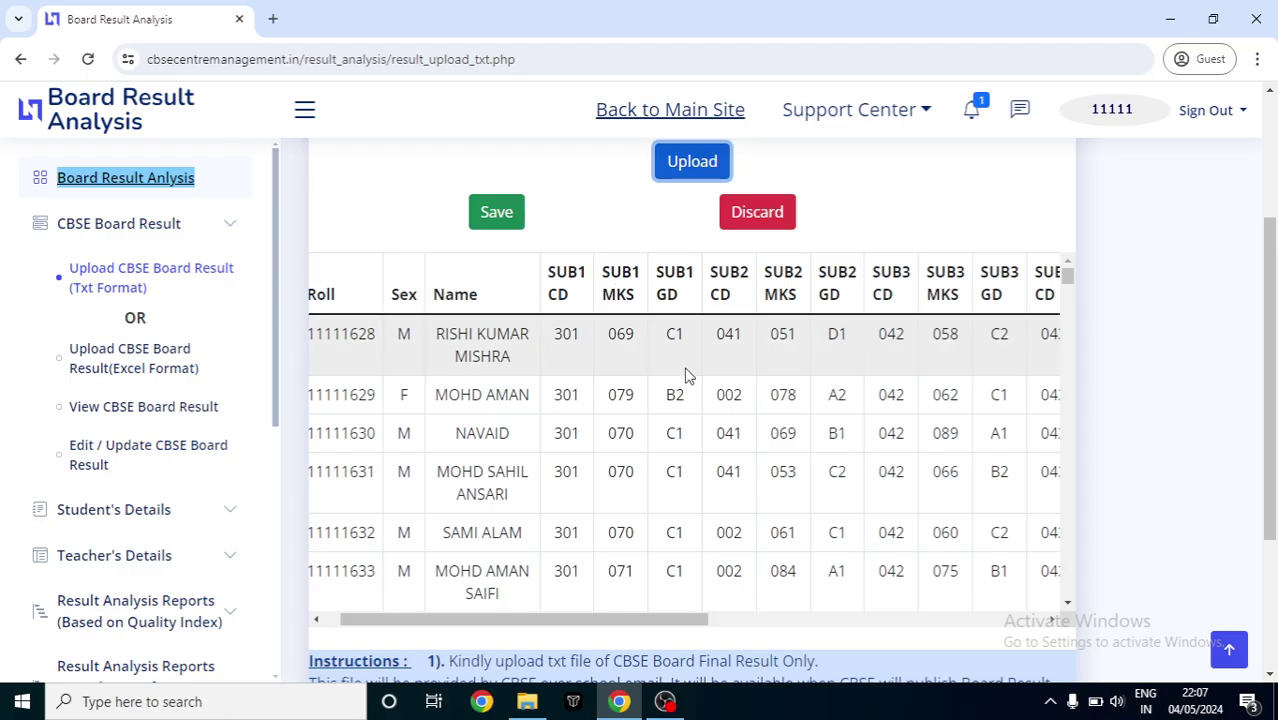
drag(674, 622, 1030, 615)
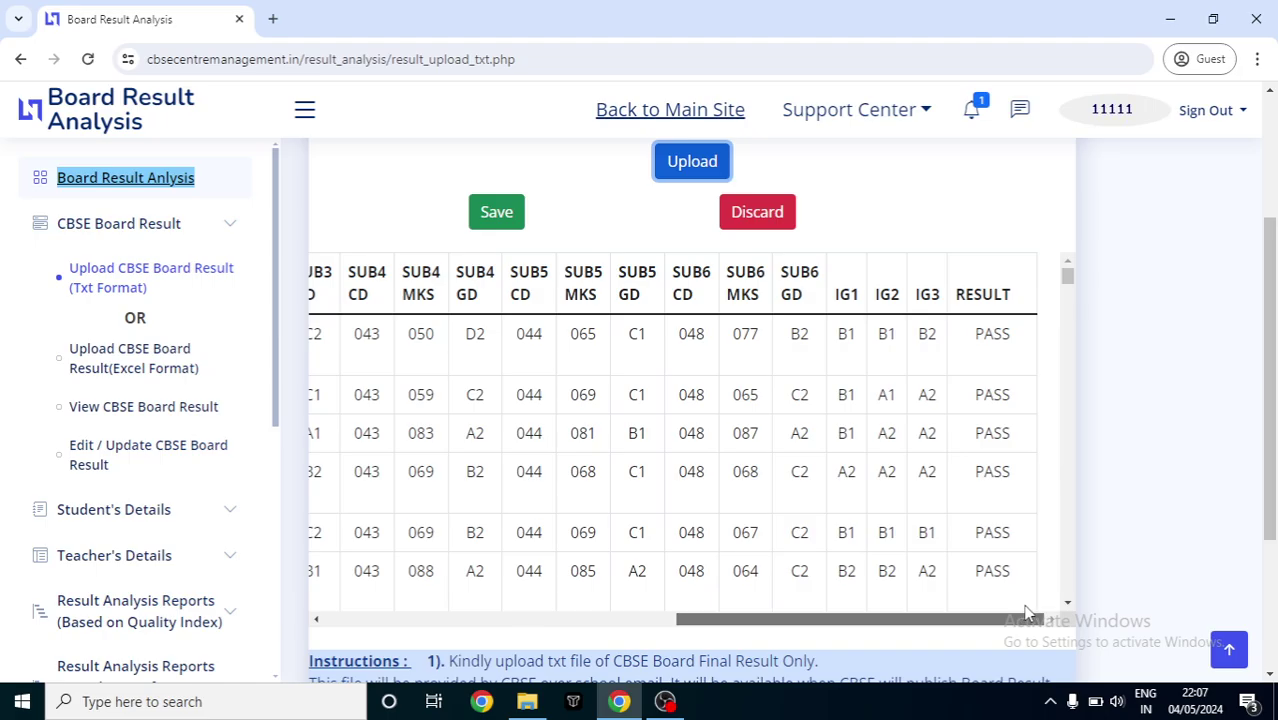
click(840, 302)
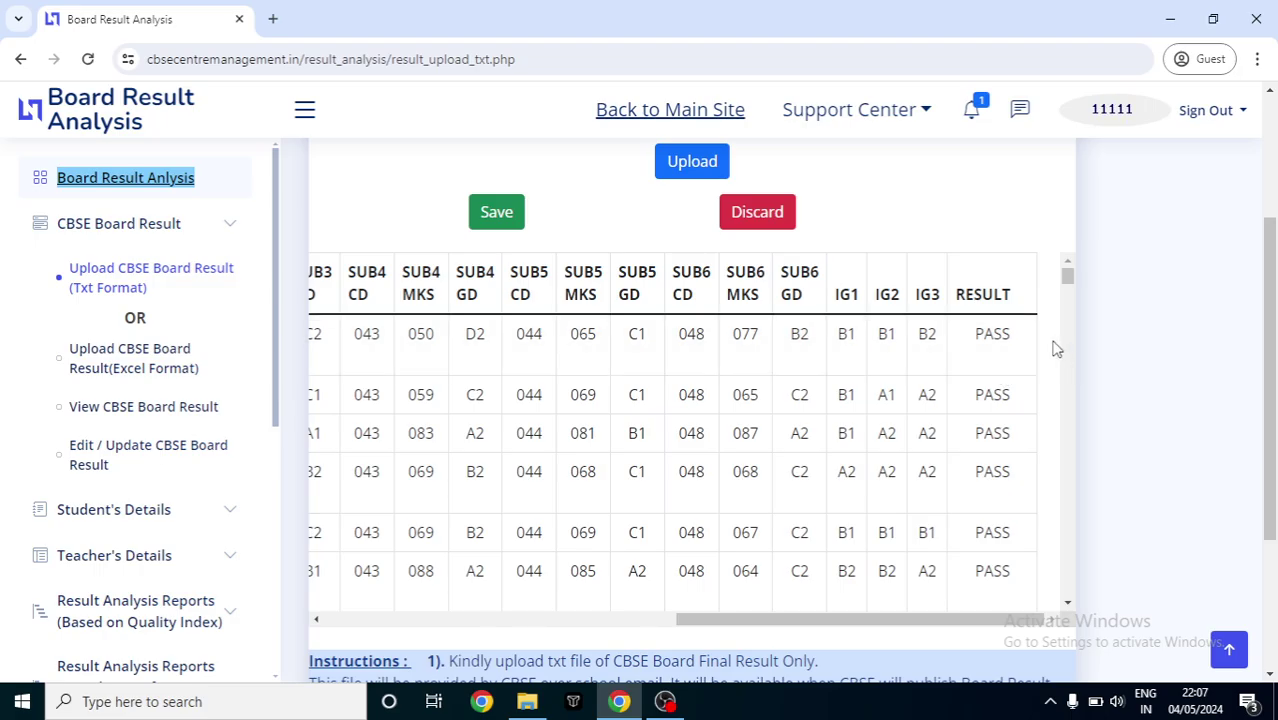
drag(1073, 283, 1068, 620)
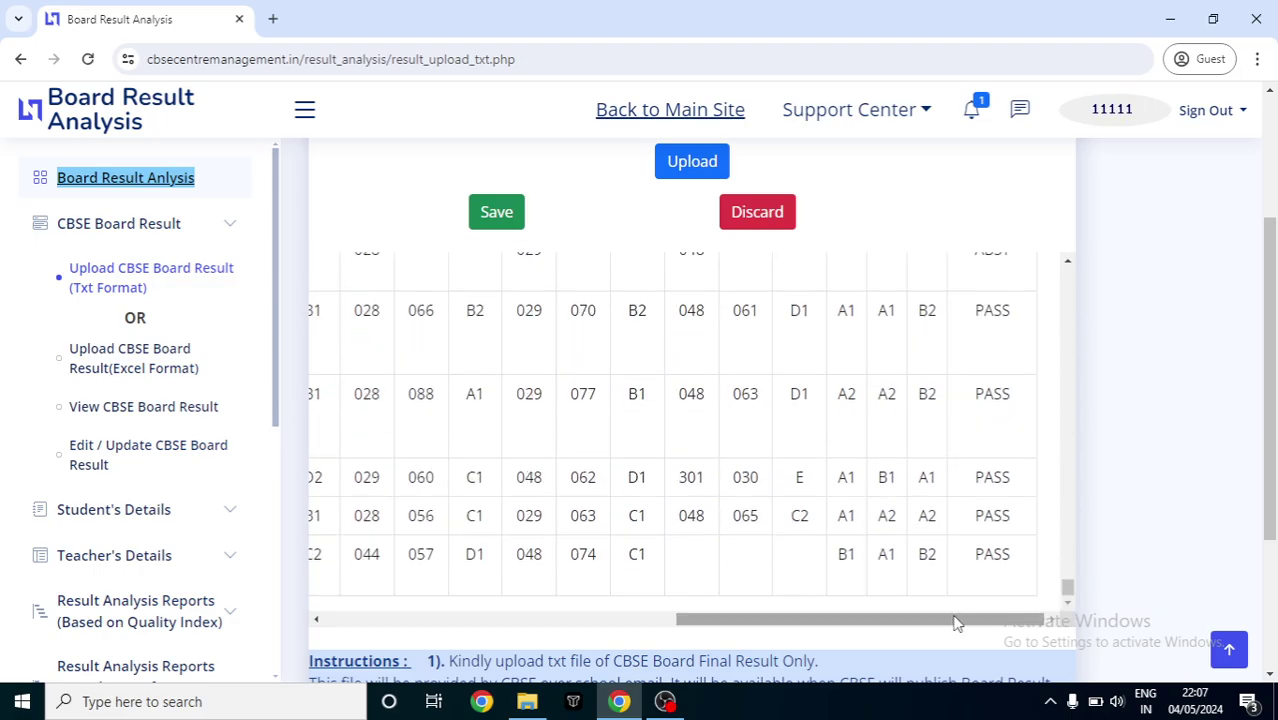
drag(950, 617, 338, 655)
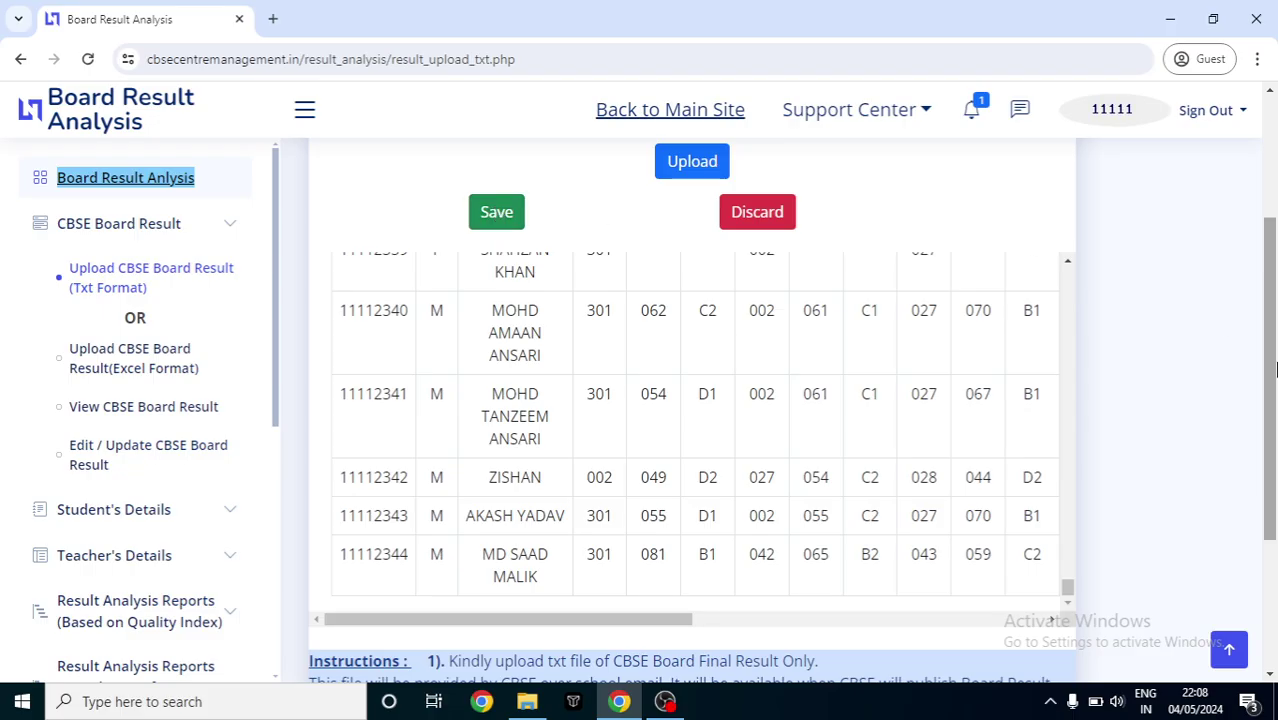
scroll(338, 567, up, 2)
click(490, 432)
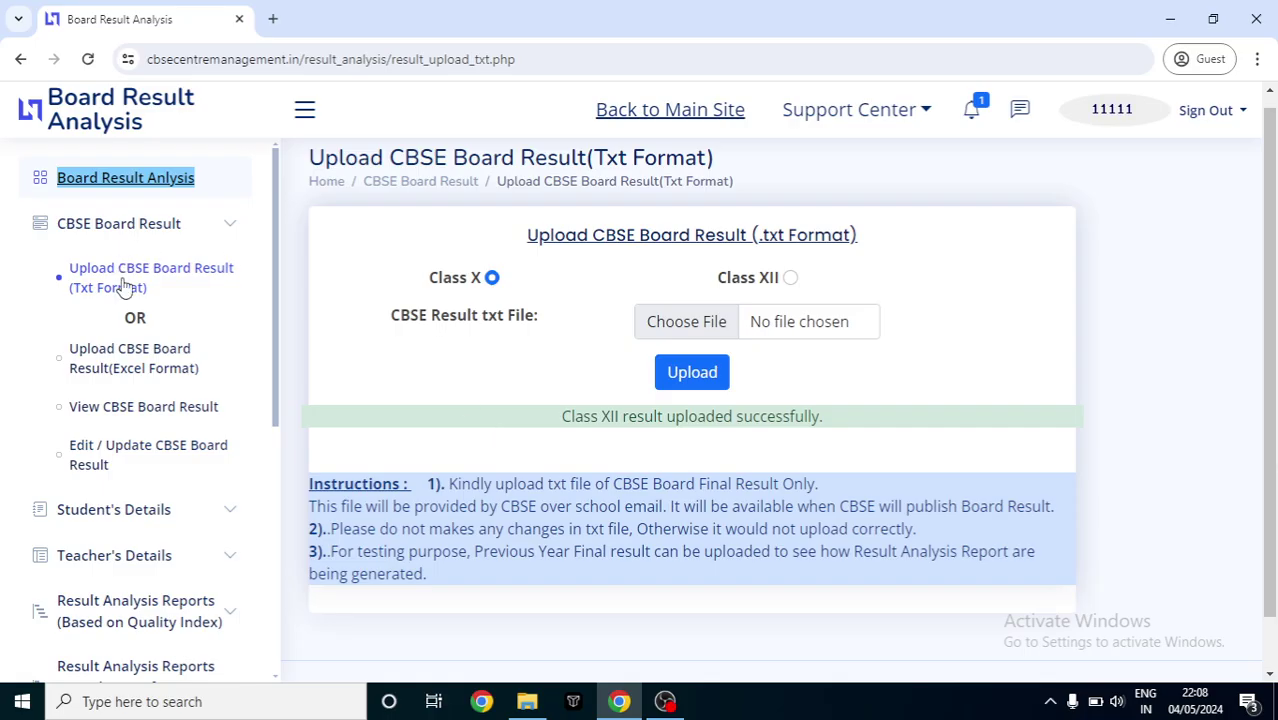
Step: View the stored CBSE board result for Class XII and look across its subject marks
click(143, 410)
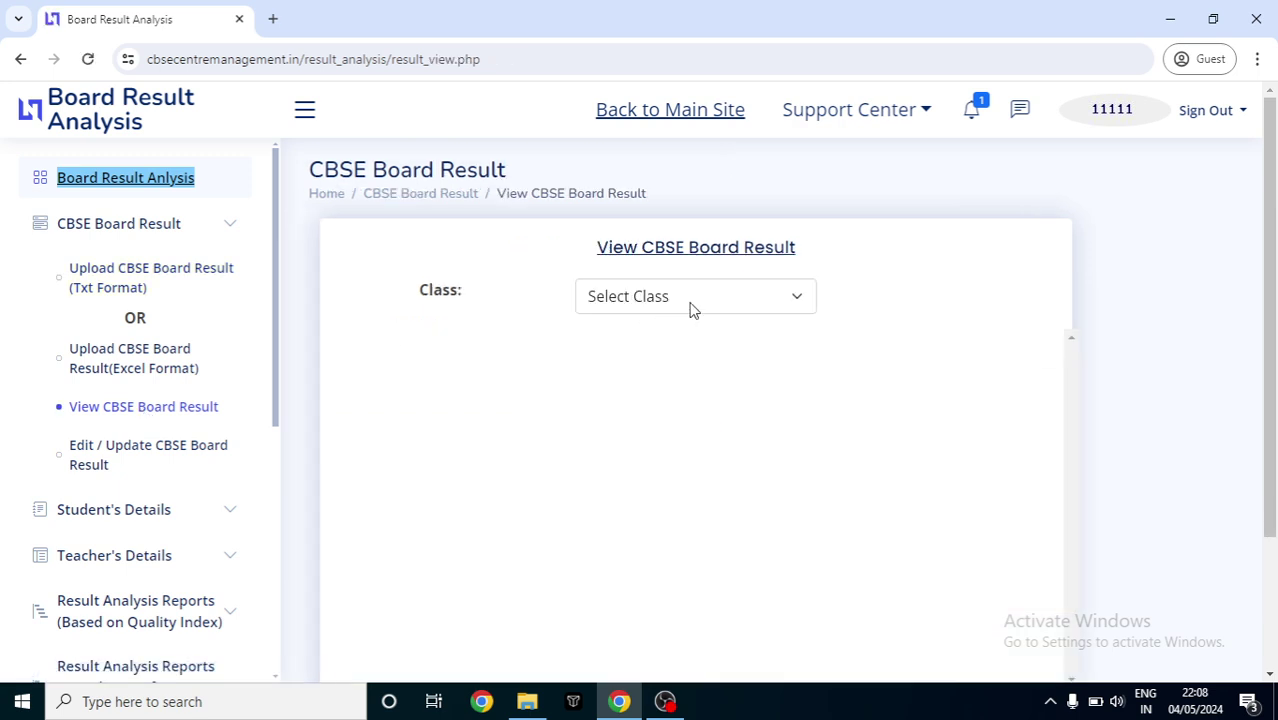
click(688, 305)
click(688, 348)
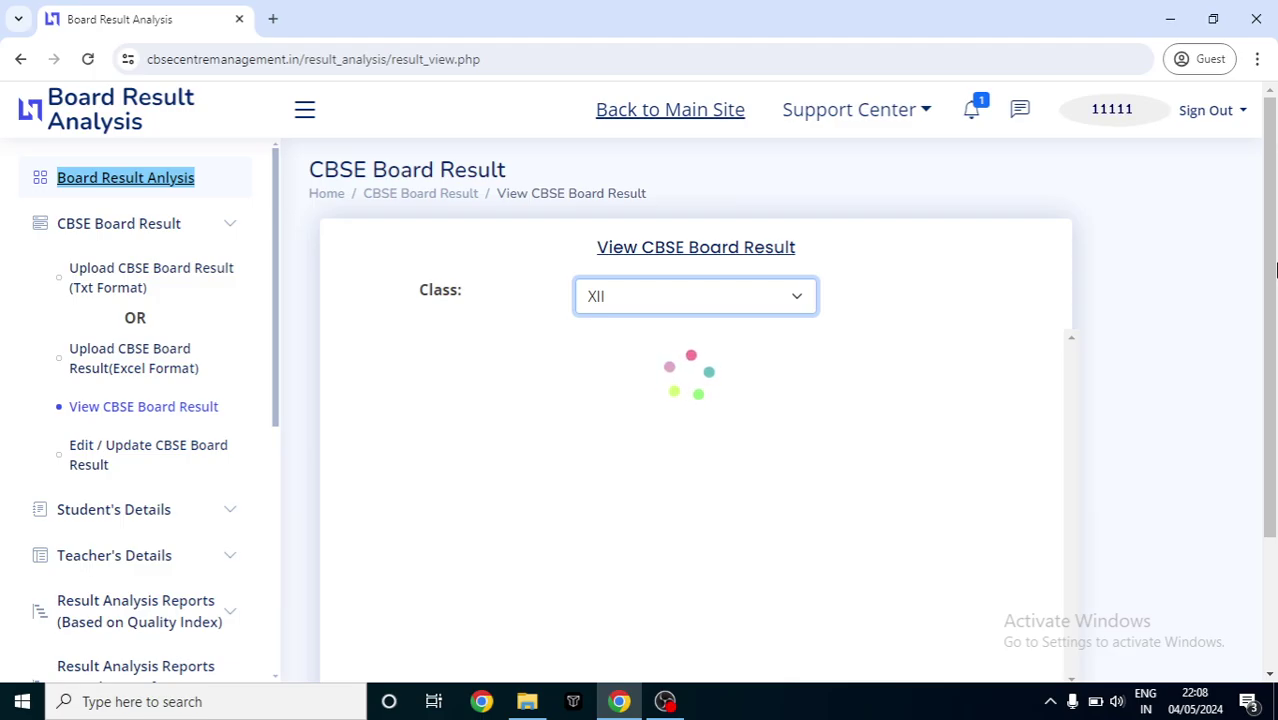
drag(1272, 270, 1276, 357)
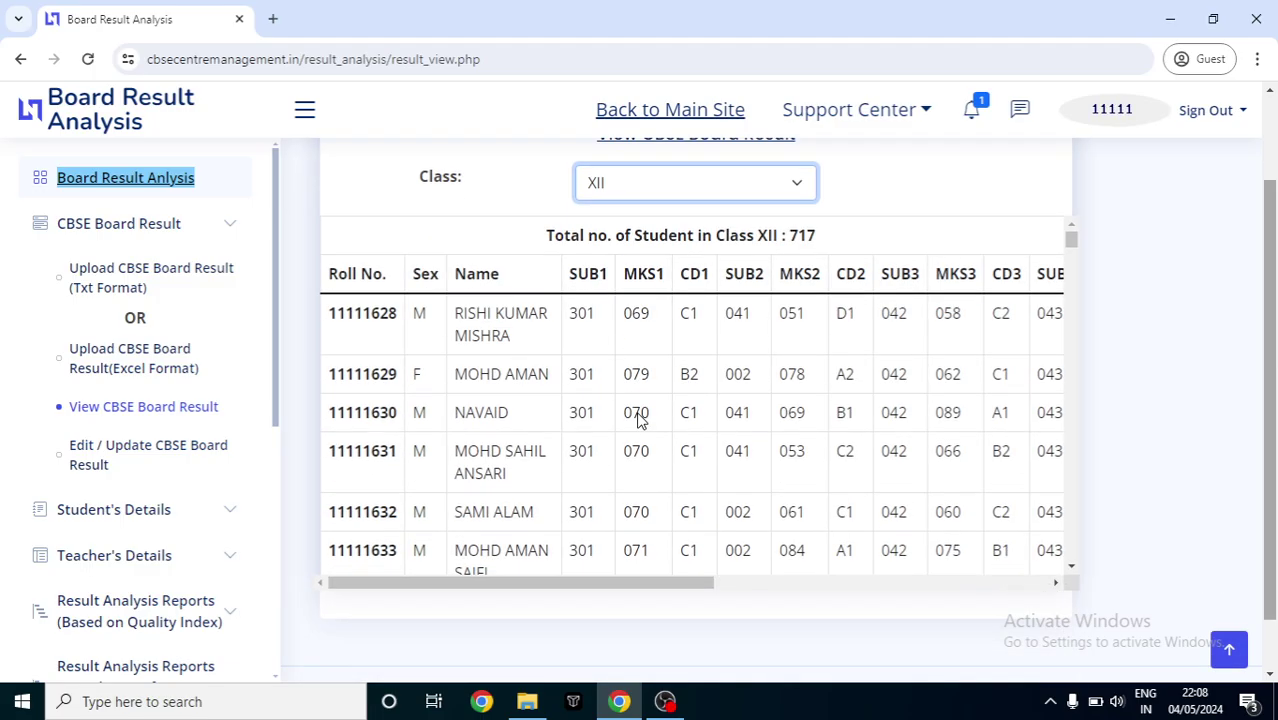
drag(550, 583, 620, 560)
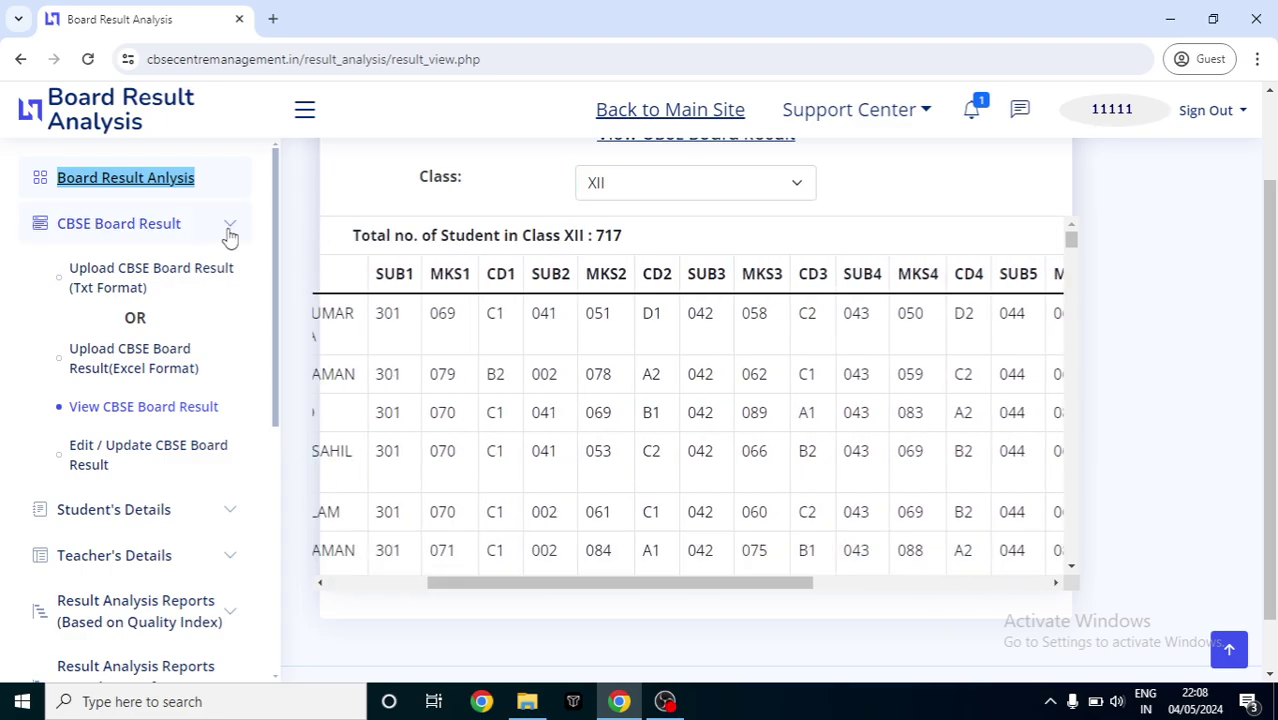
Step: Open the Step 1 student details upload page for Delhi Govt schools
click(229, 233)
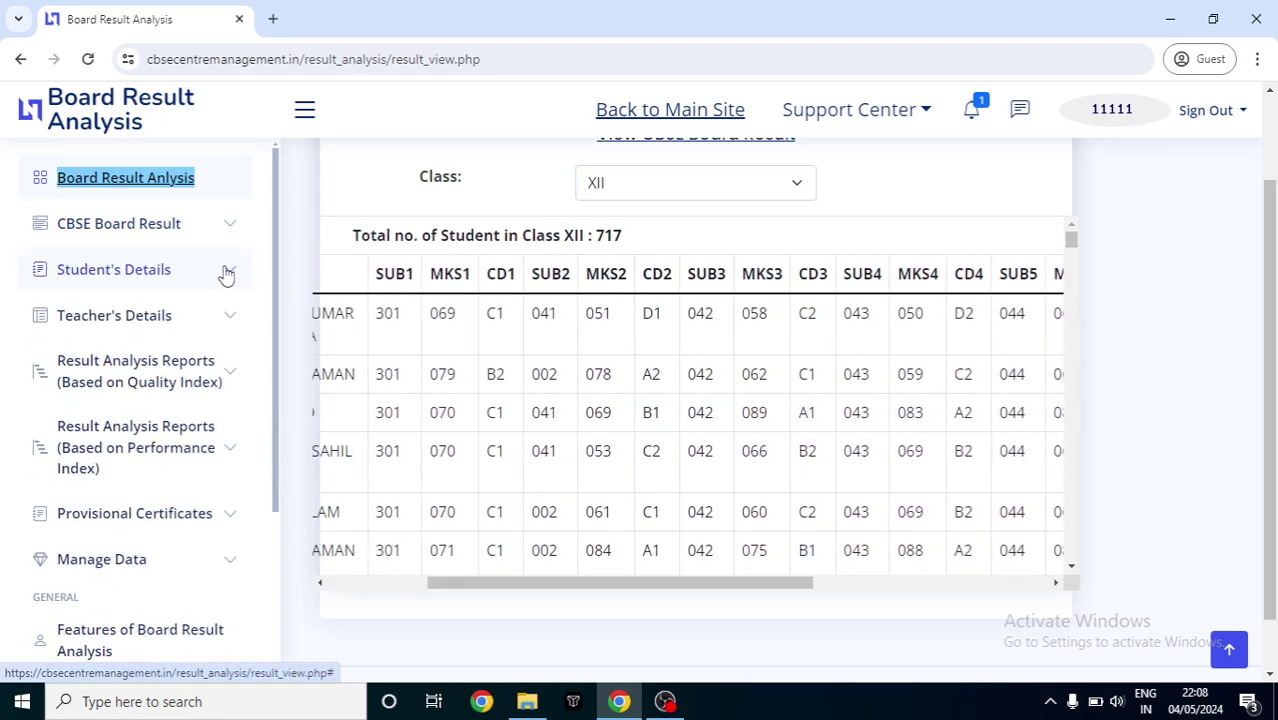
click(226, 272)
click(226, 272)
click(190, 272)
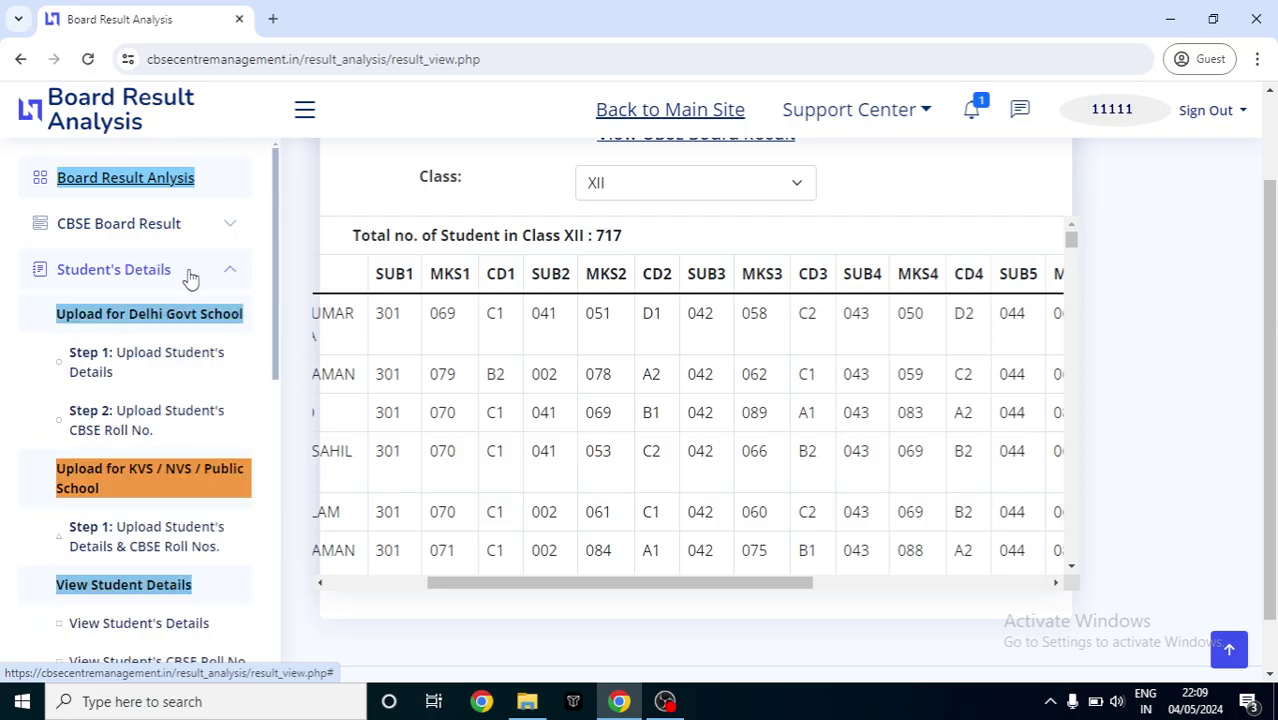
click(190, 272)
click(190, 272)
drag(276, 271, 281, 320)
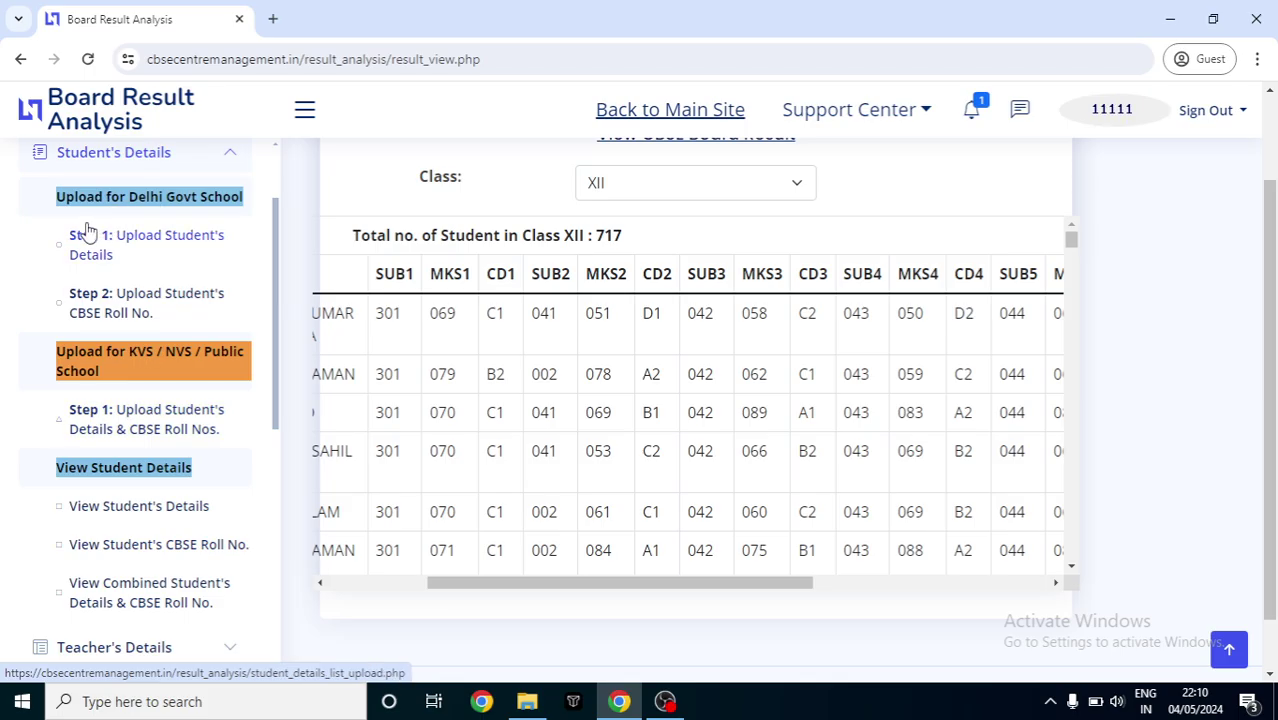
click(117, 253)
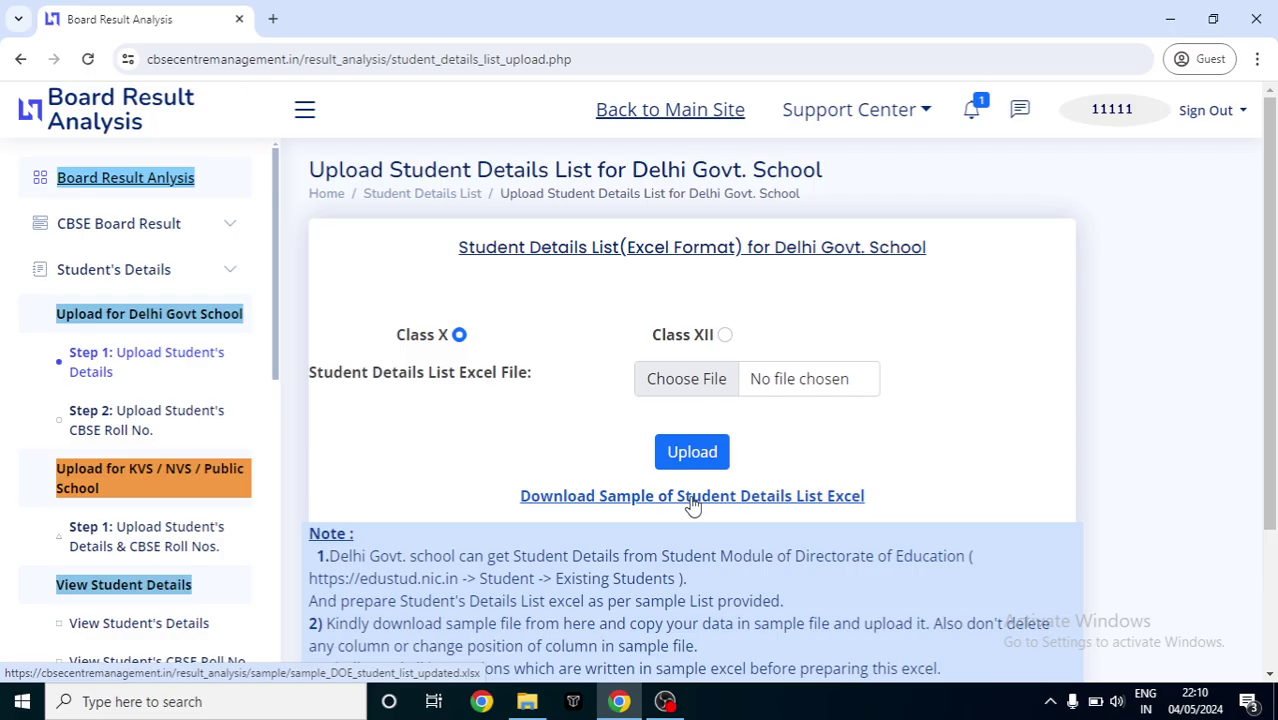
Step: Open the Excel file "sample_DOE_student_list_updated_XII" from the Demo Account Result folder and dismiss the Office activation wizard
click(527, 701)
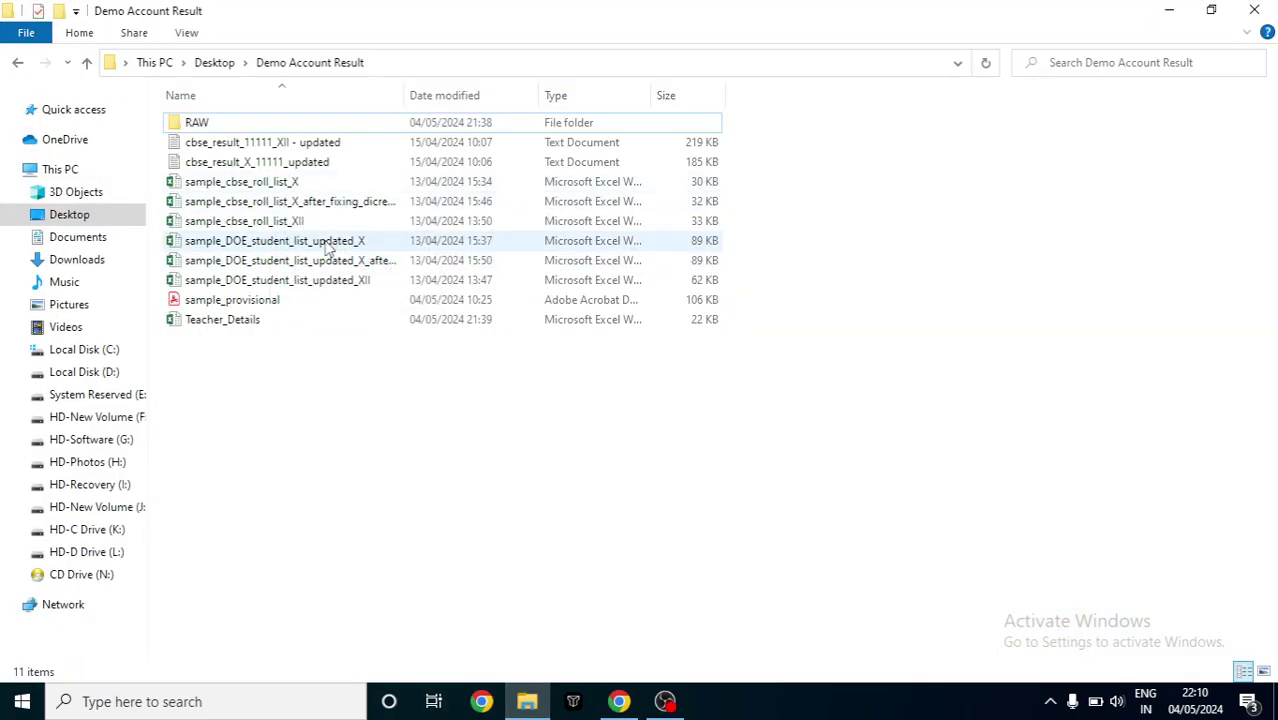
click(338, 288)
double_click(338, 288)
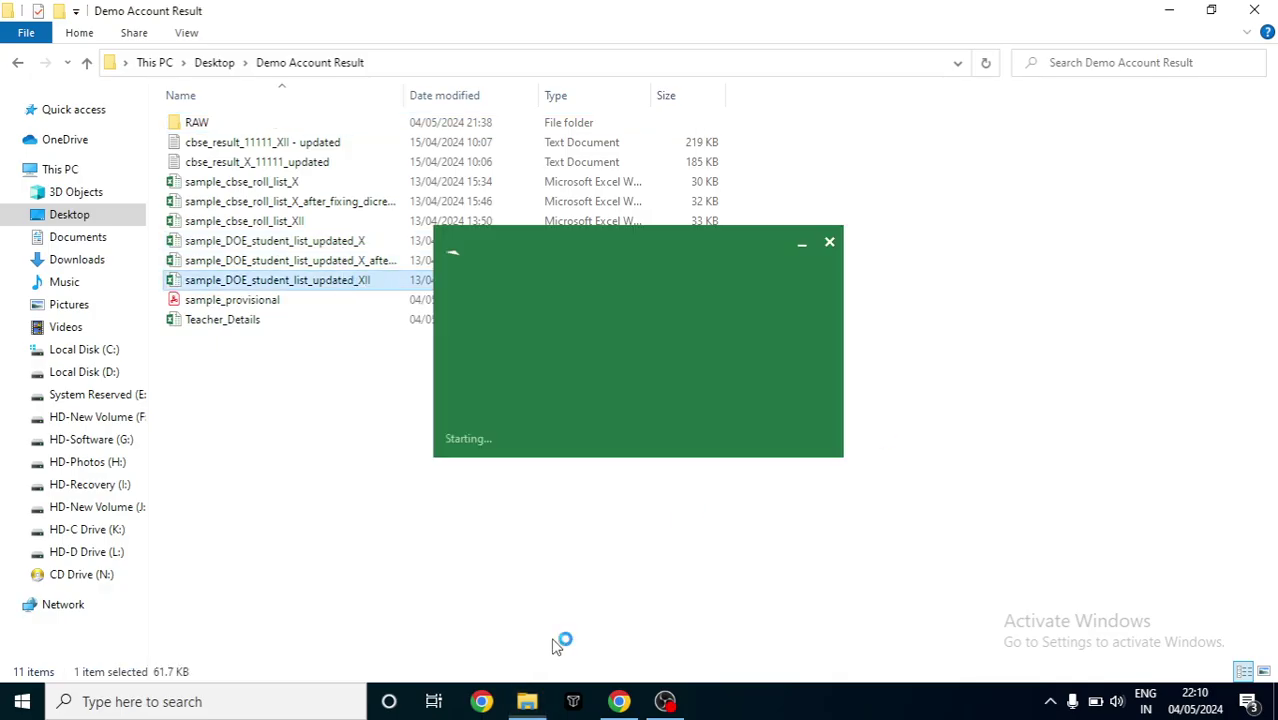
mouse_move(665, 702)
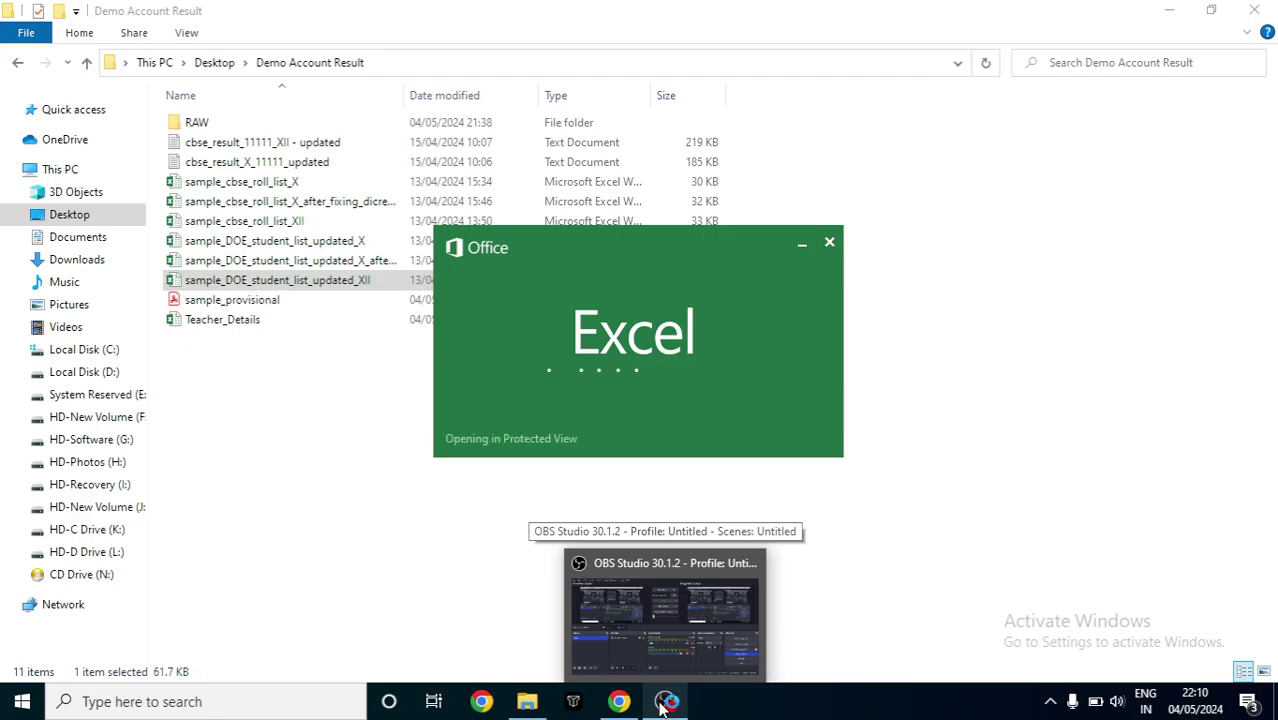
click(620, 703)
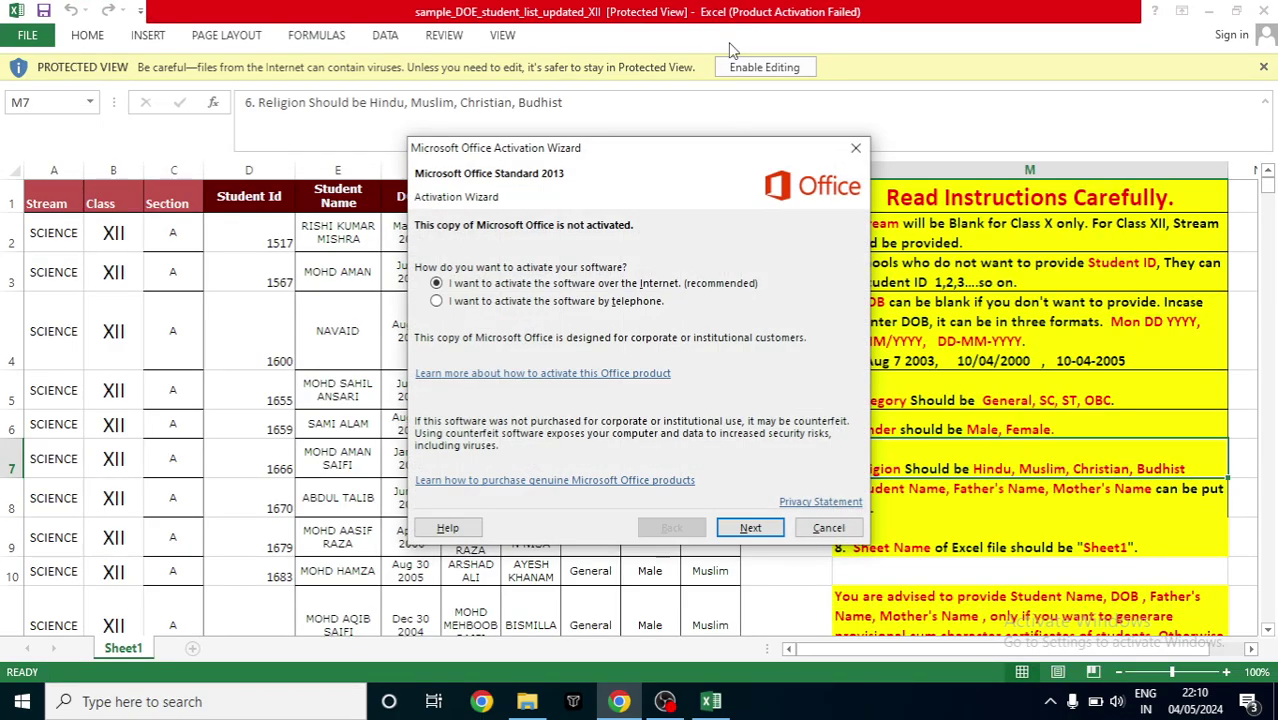
click(855, 148)
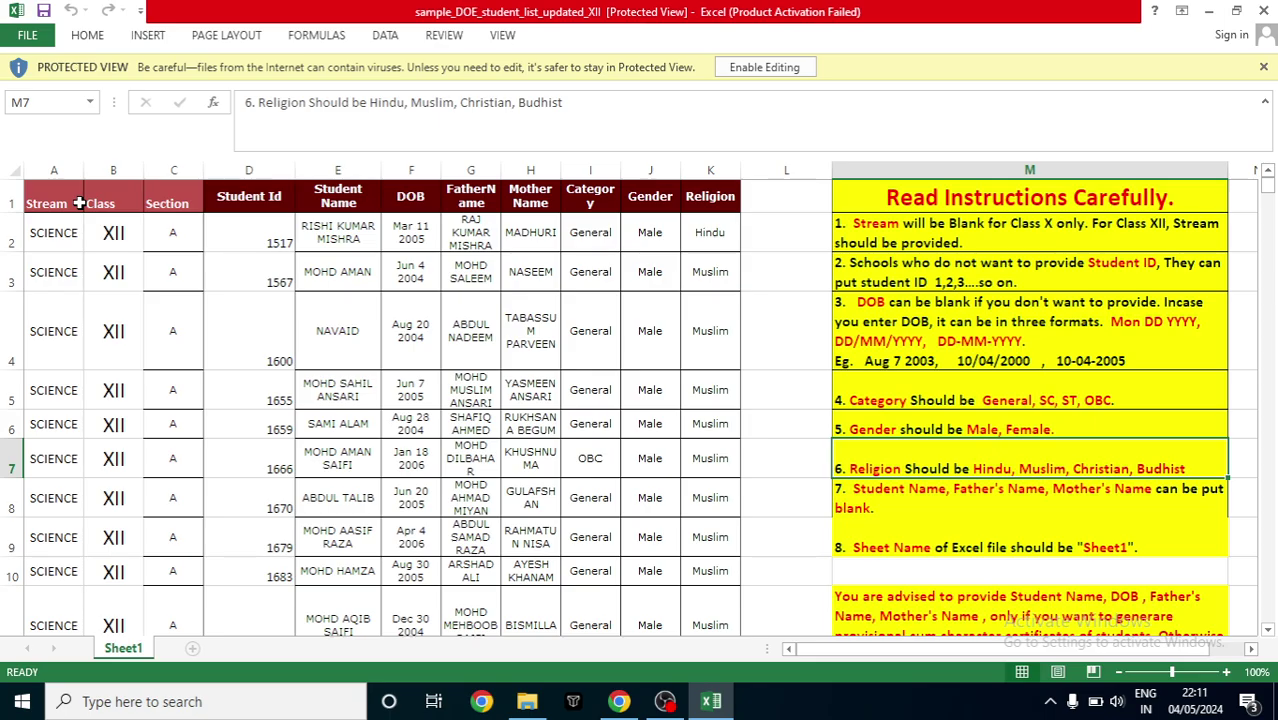
Step: Examine the Student Id column and read the numbered preparation instructions in column M of the Class XII student list
click(249, 171)
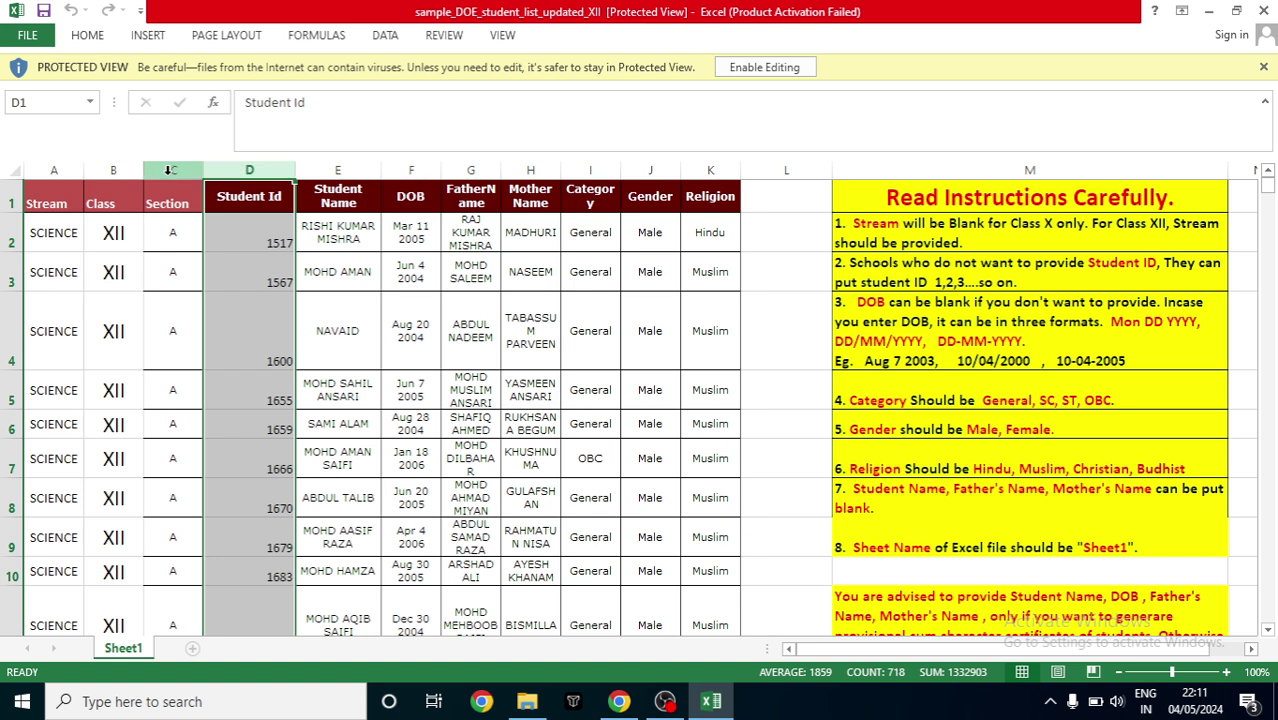
click(883, 196)
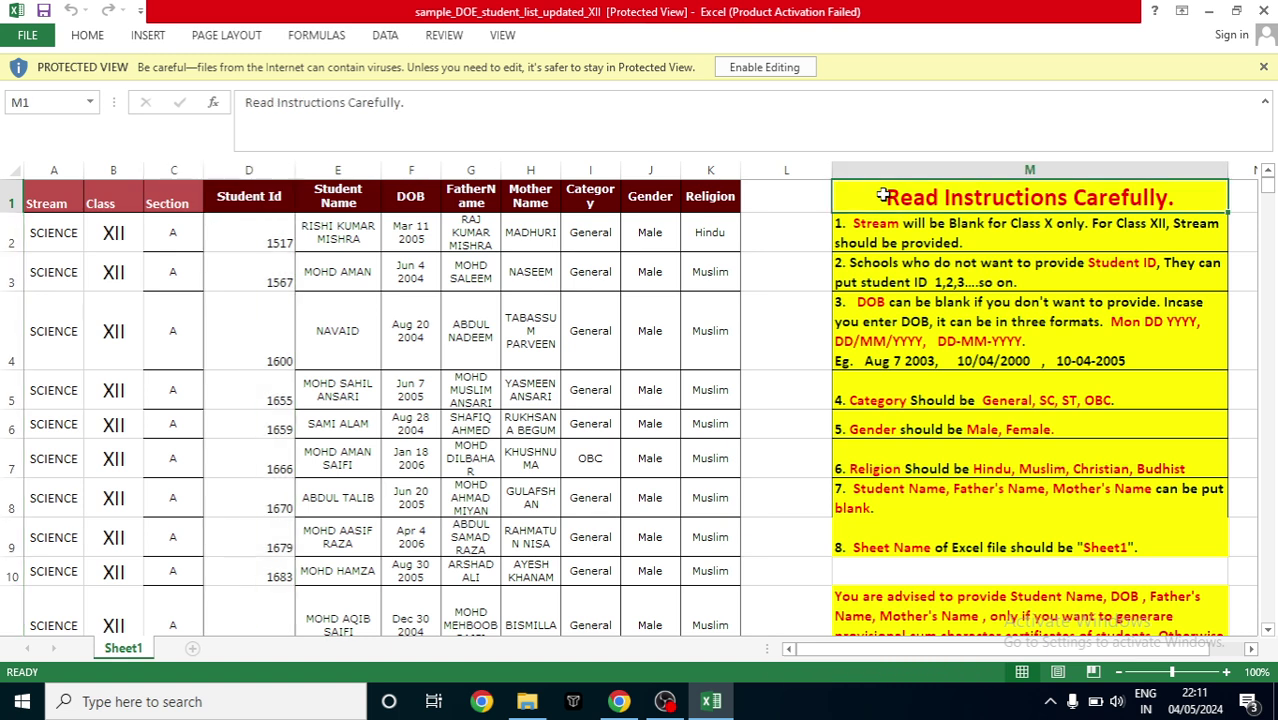
click(954, 229)
click(949, 280)
click(946, 335)
click(946, 382)
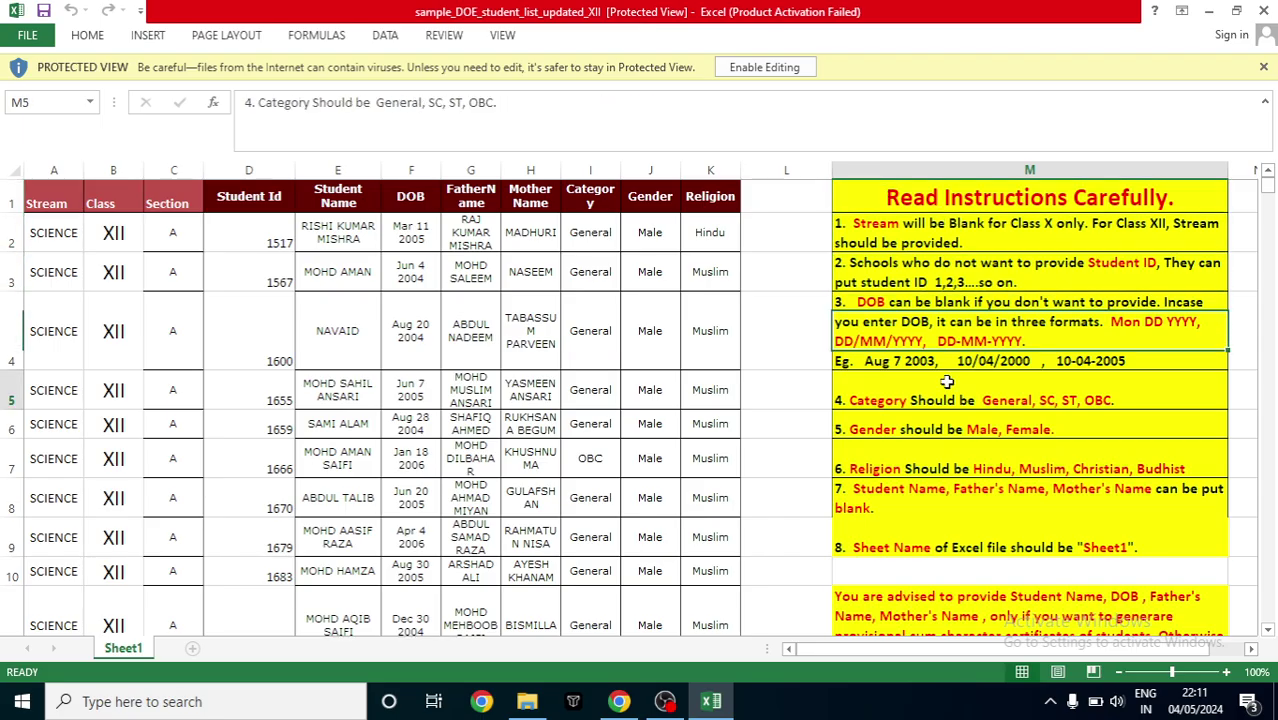
click(947, 487)
click(952, 542)
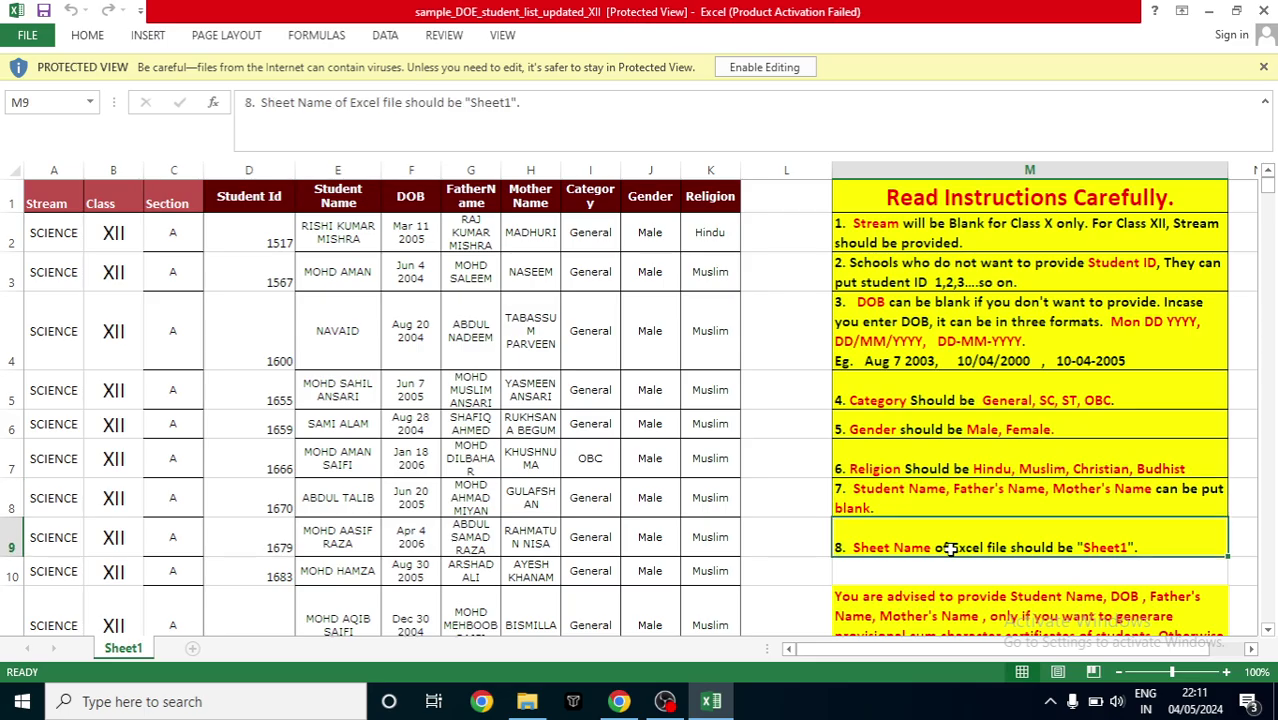
click(960, 594)
click(992, 527)
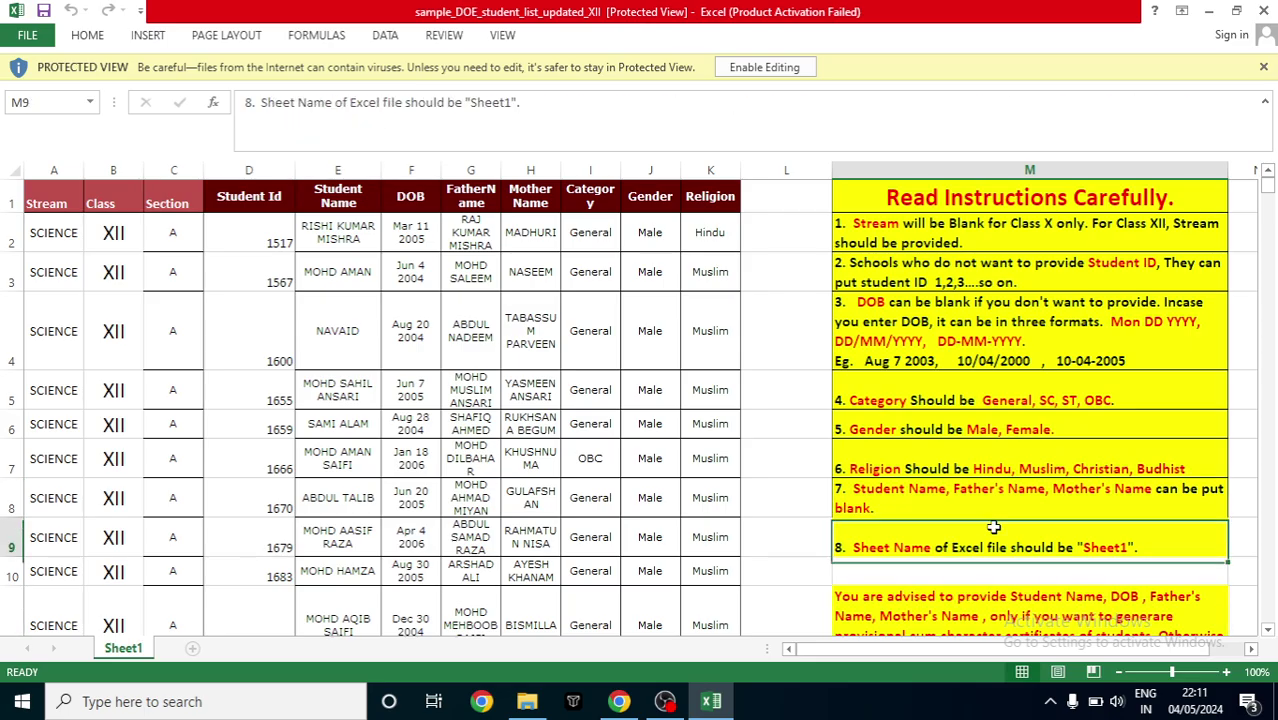
click(993, 492)
click(988, 408)
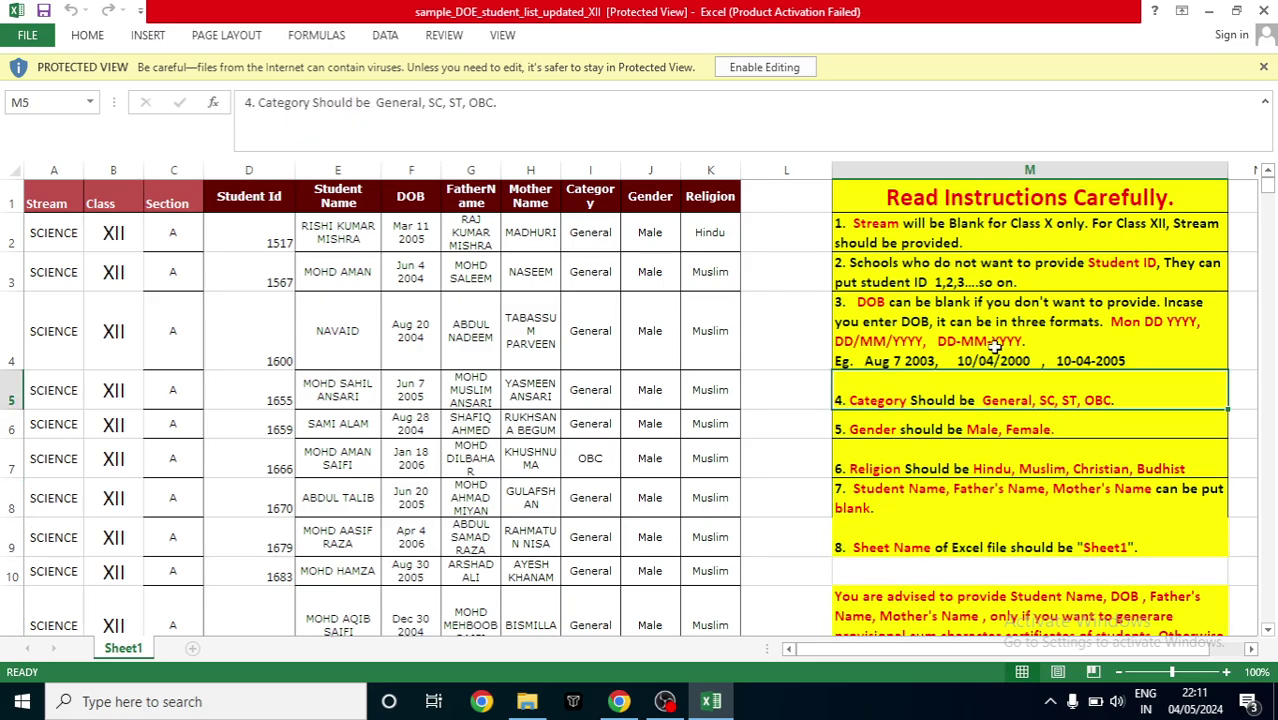
click(993, 310)
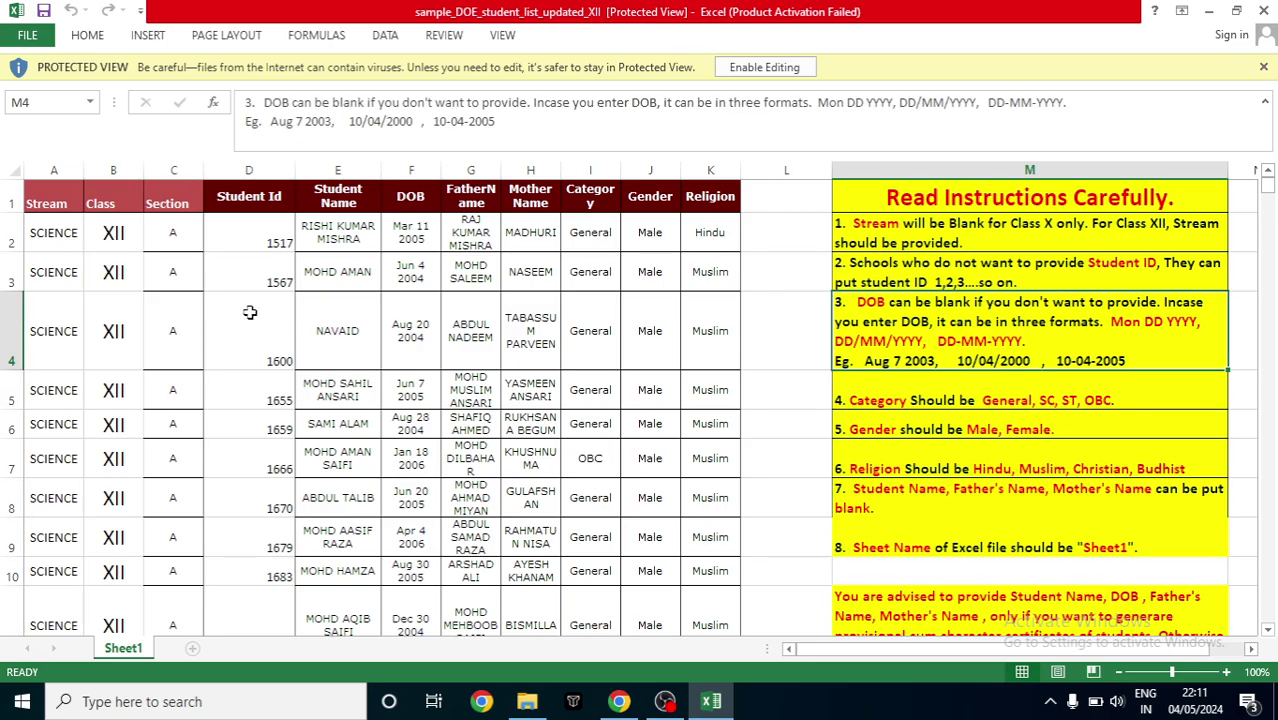
Step: Switch back to the Board Result Analysis portal in Chrome and upload "sample_DOE_student_list_updated_XII" as the Class XII student details list
click(1213, 19)
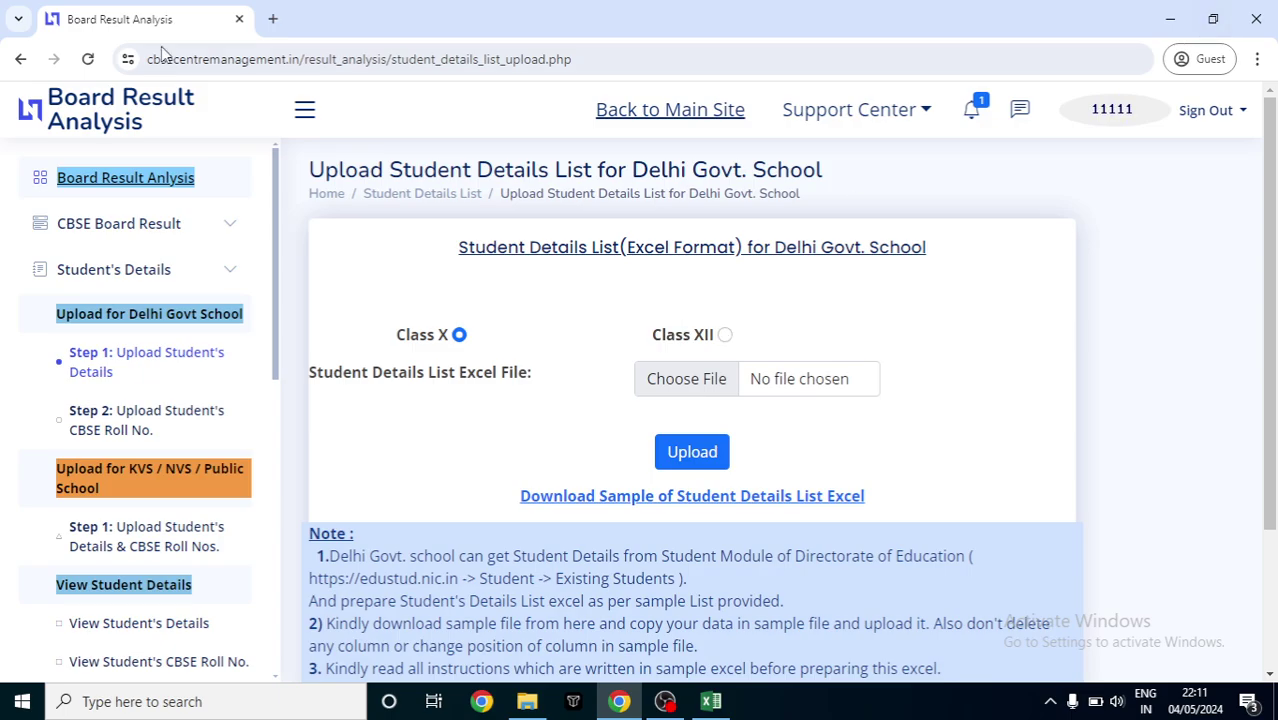
click(725, 337)
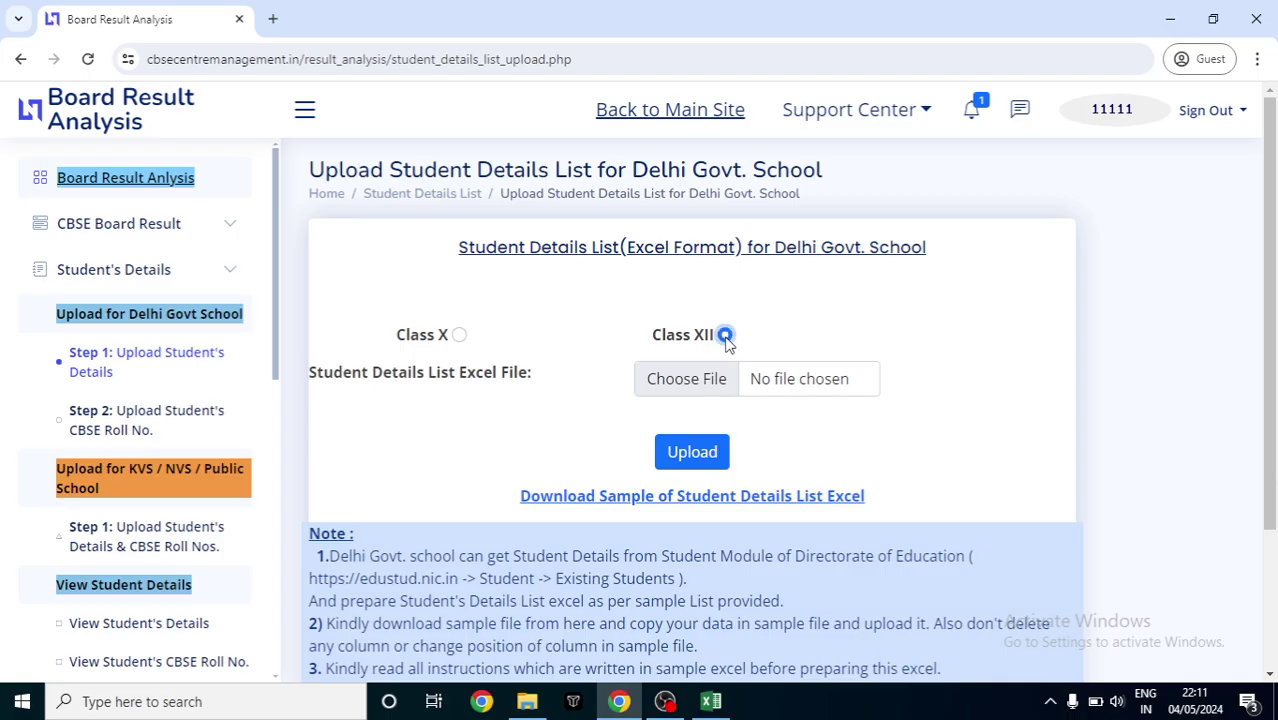
click(698, 381)
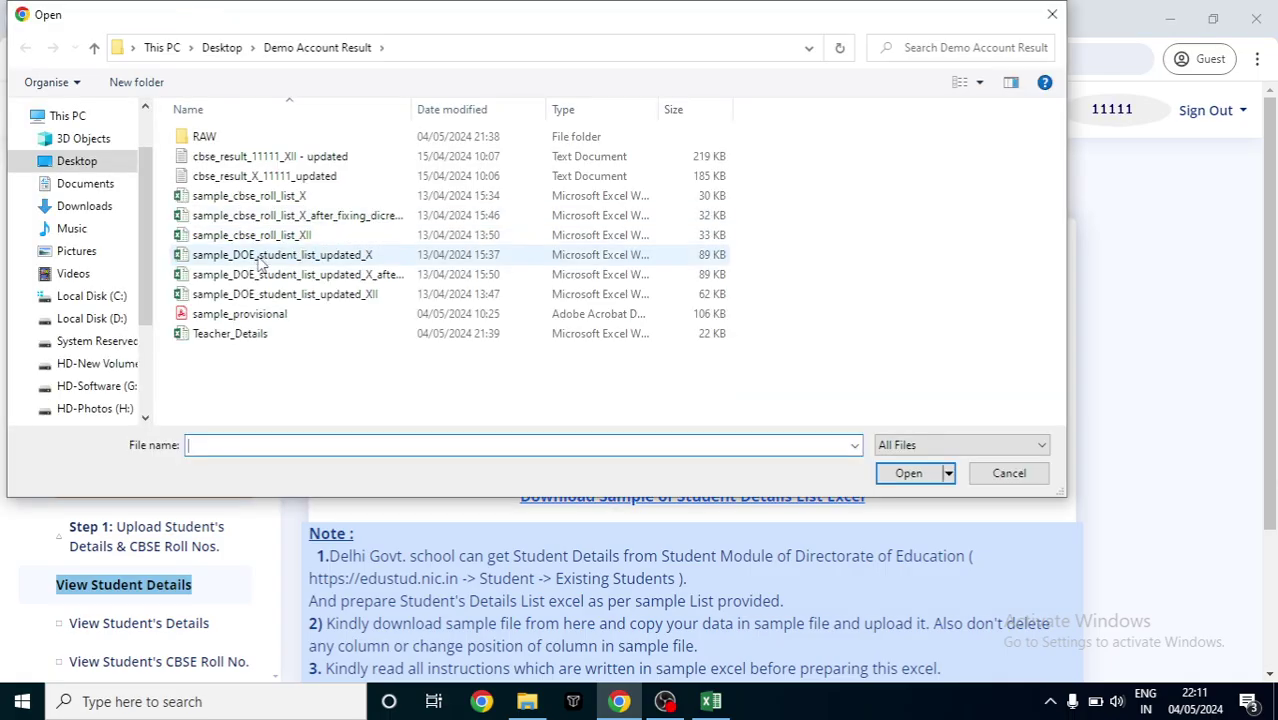
click(336, 297)
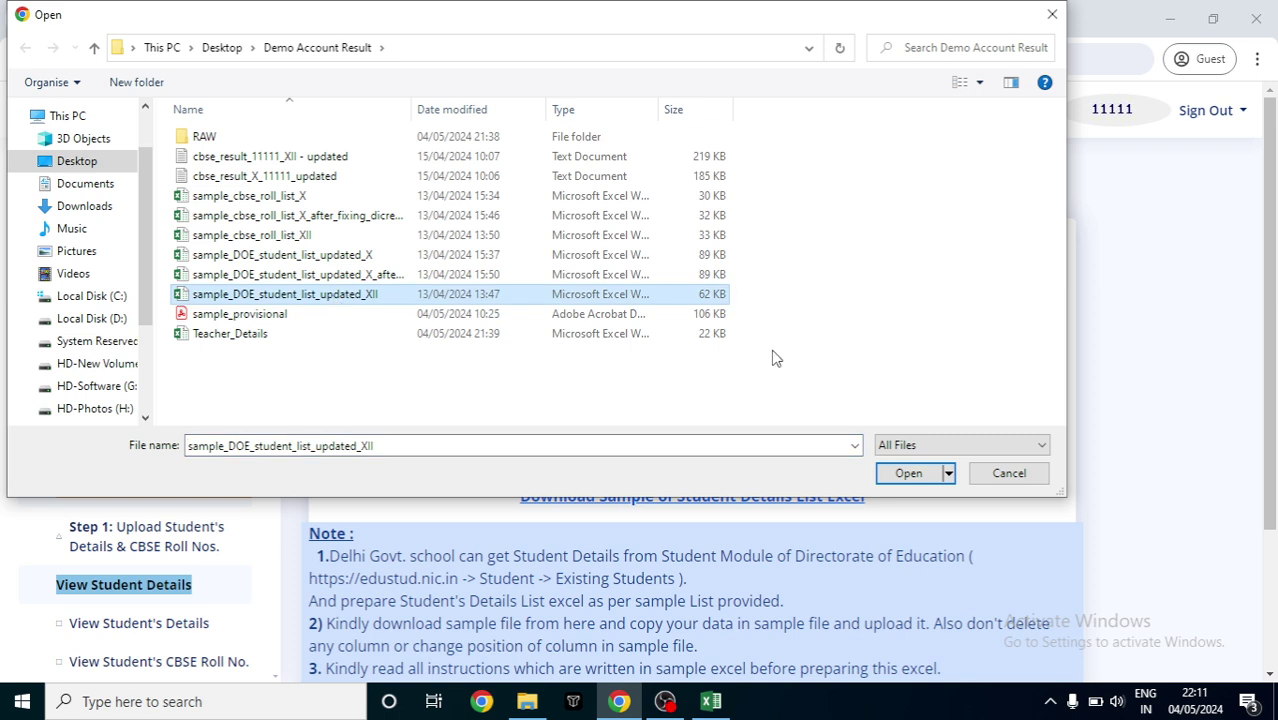
click(912, 475)
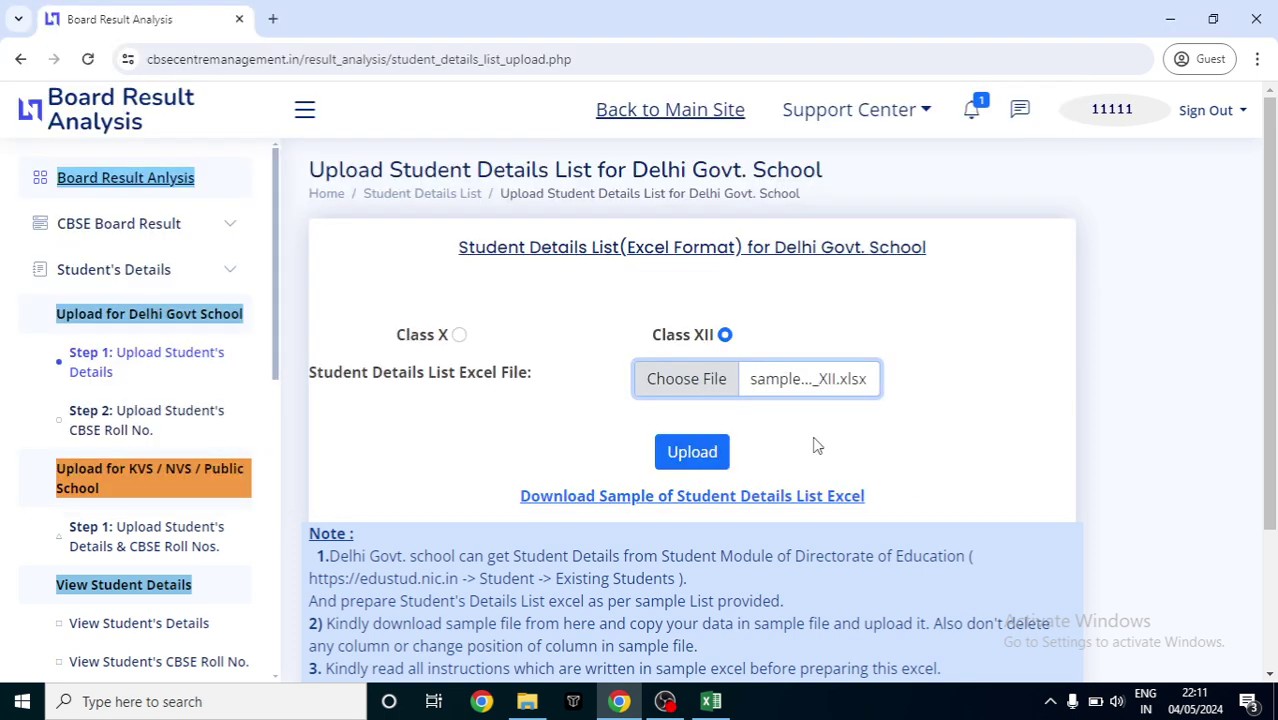
click(667, 445)
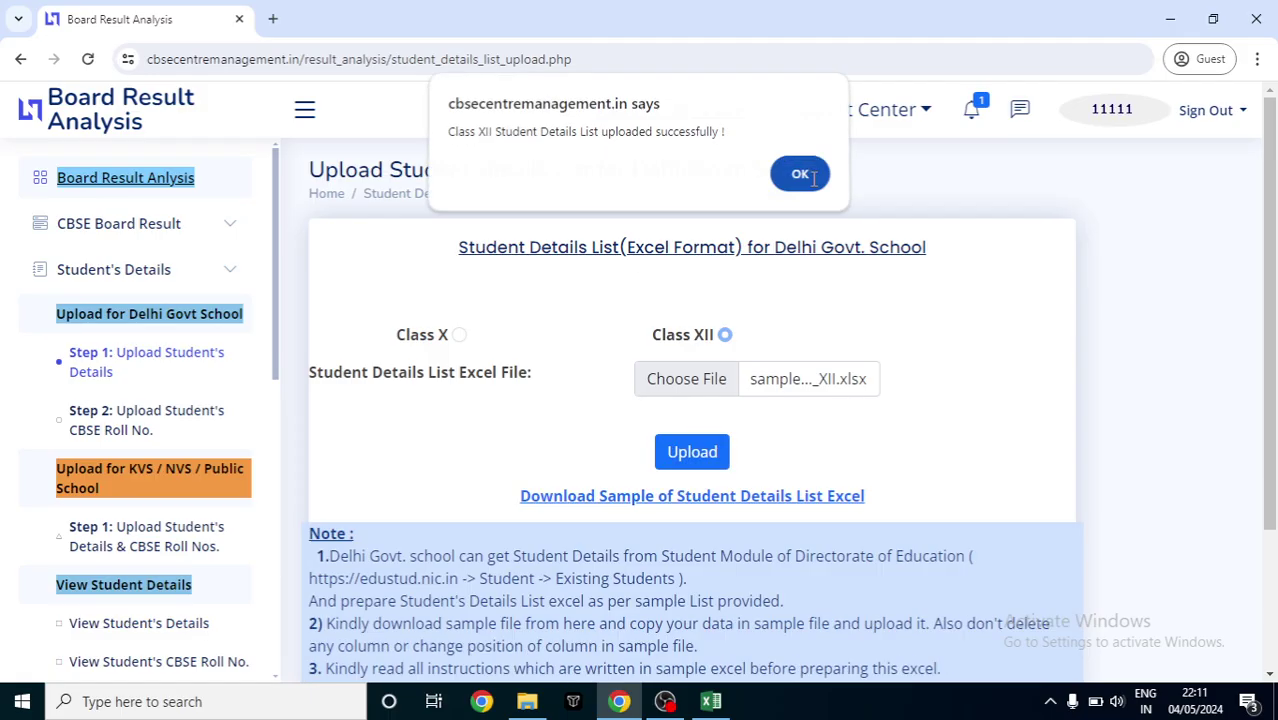
click(813, 178)
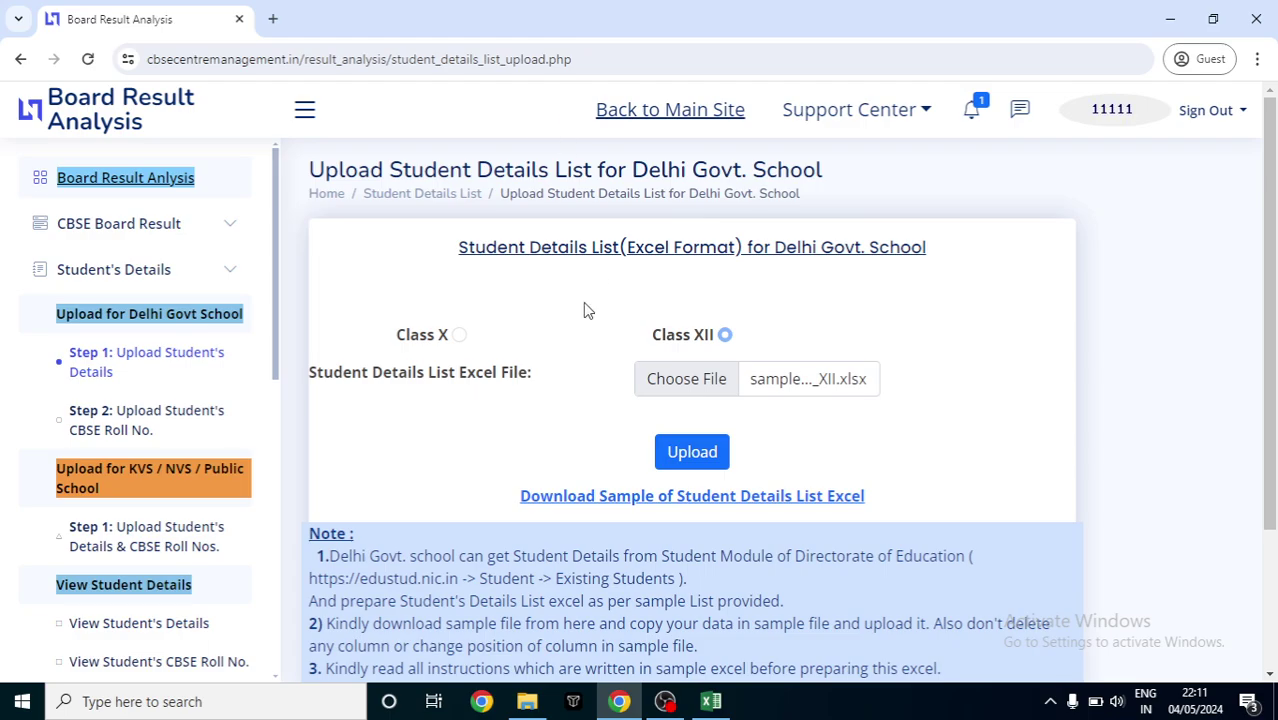
Step: Reload the page and upload "sample_DOE_student_list_updated_X_after_fixing_discrepency_issue" as the Class X student details list
click(89, 61)
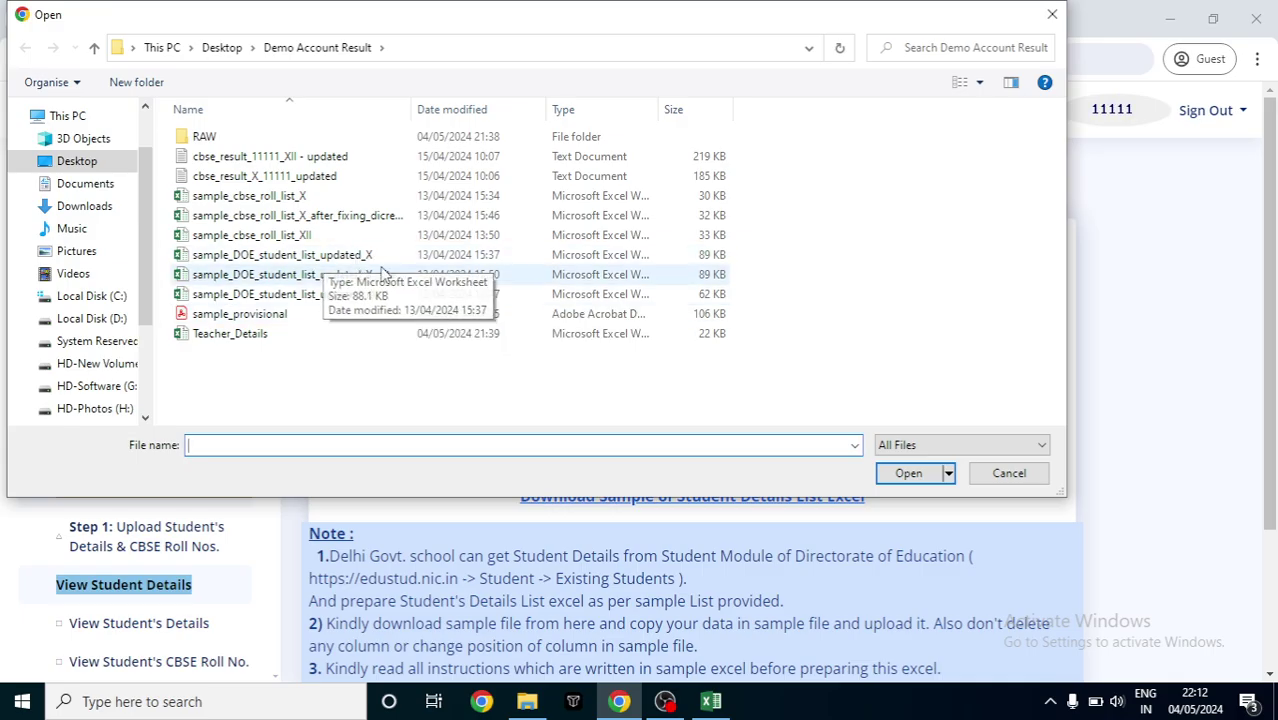
click(385, 274)
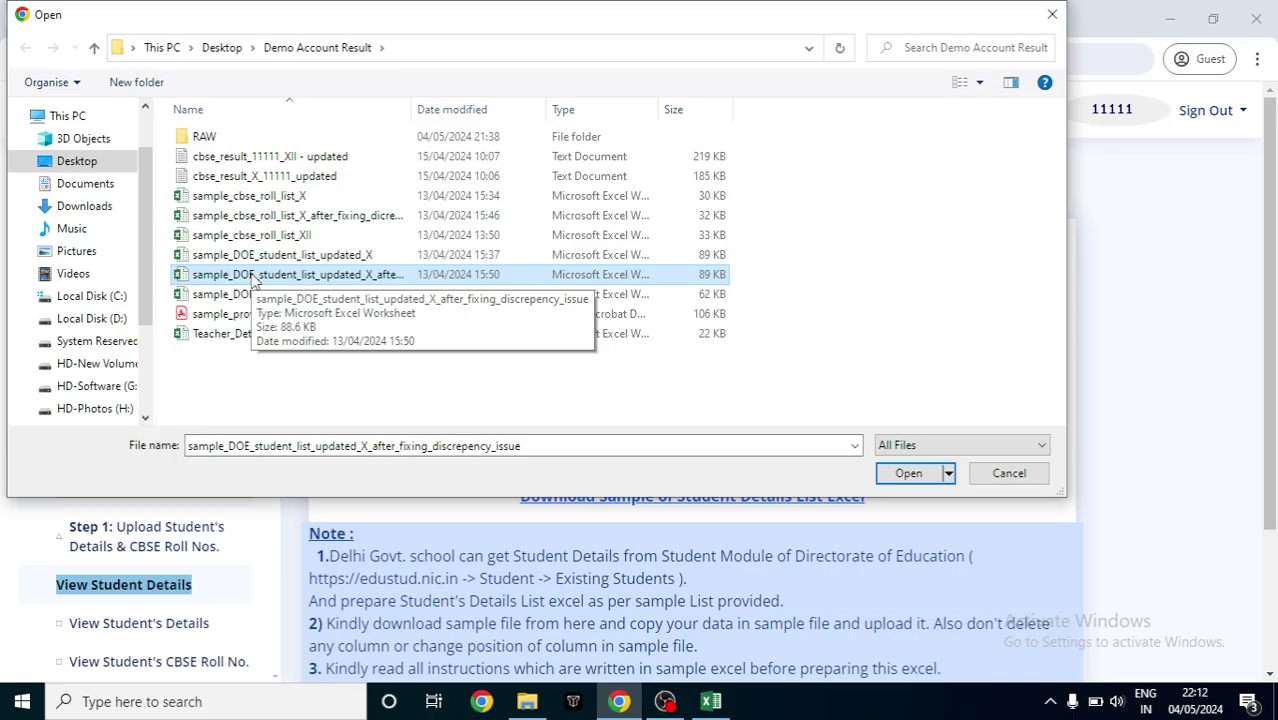
click(908, 473)
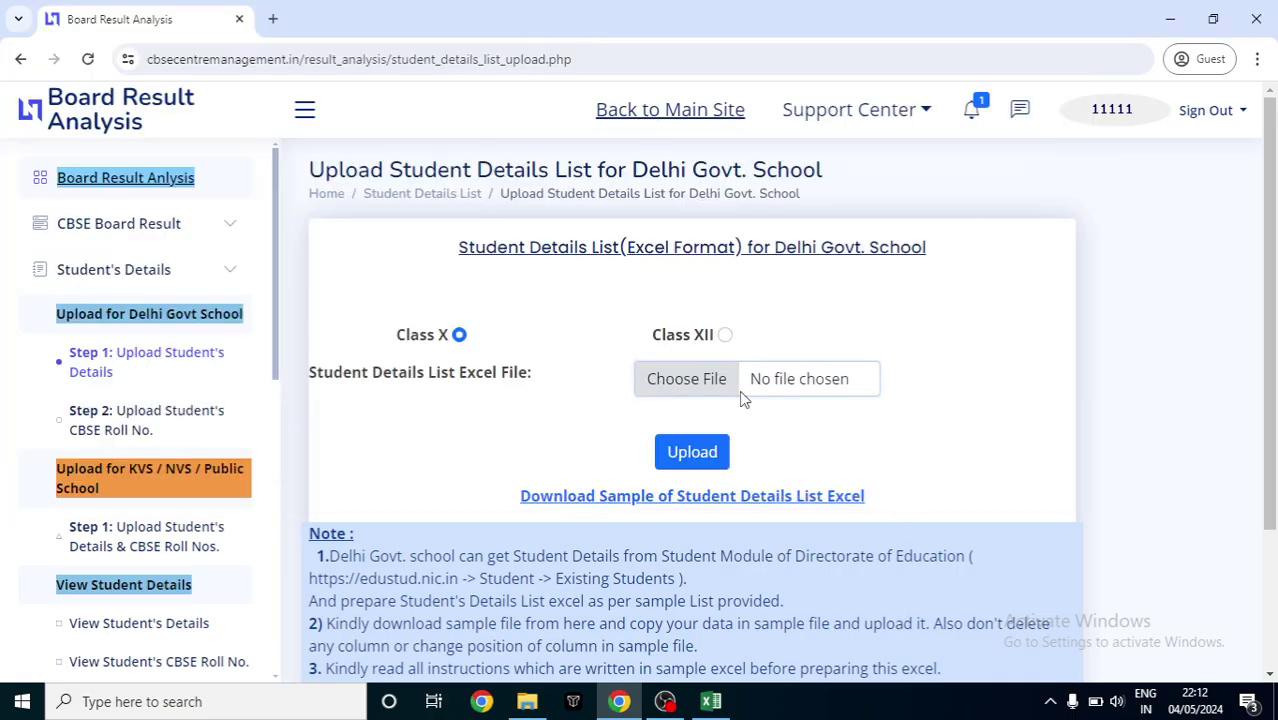
click(684, 454)
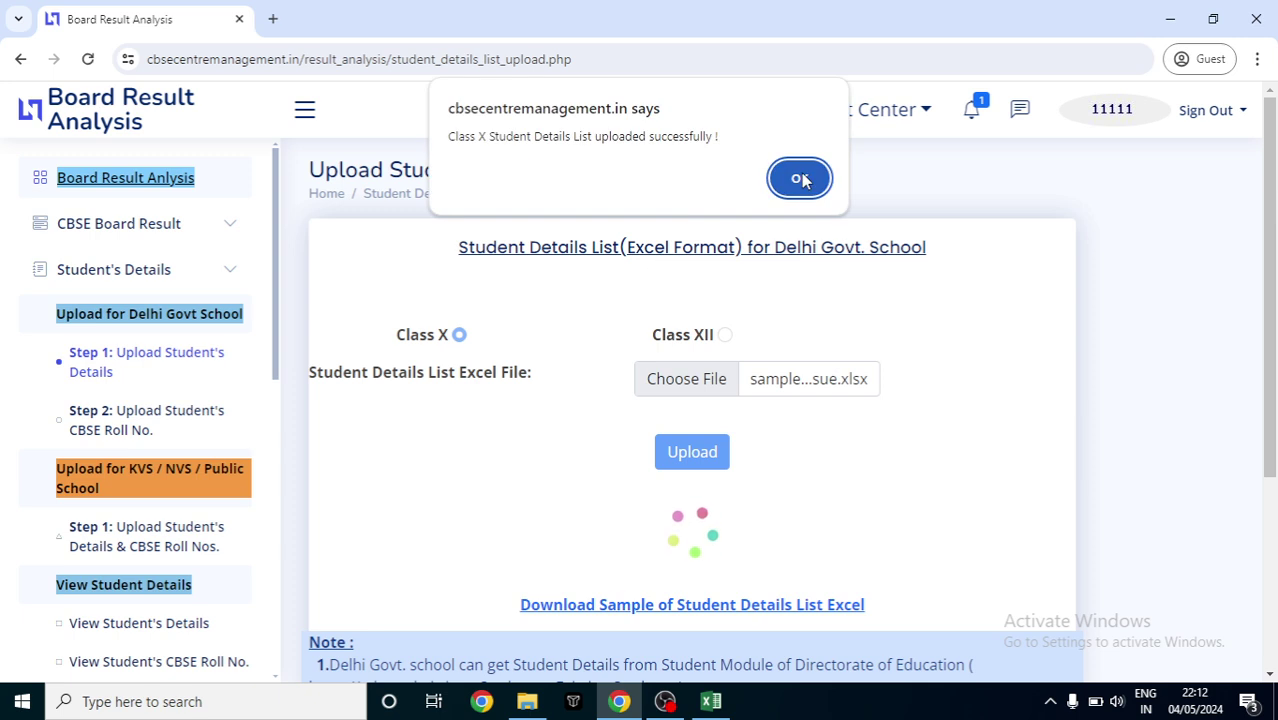
click(800, 179)
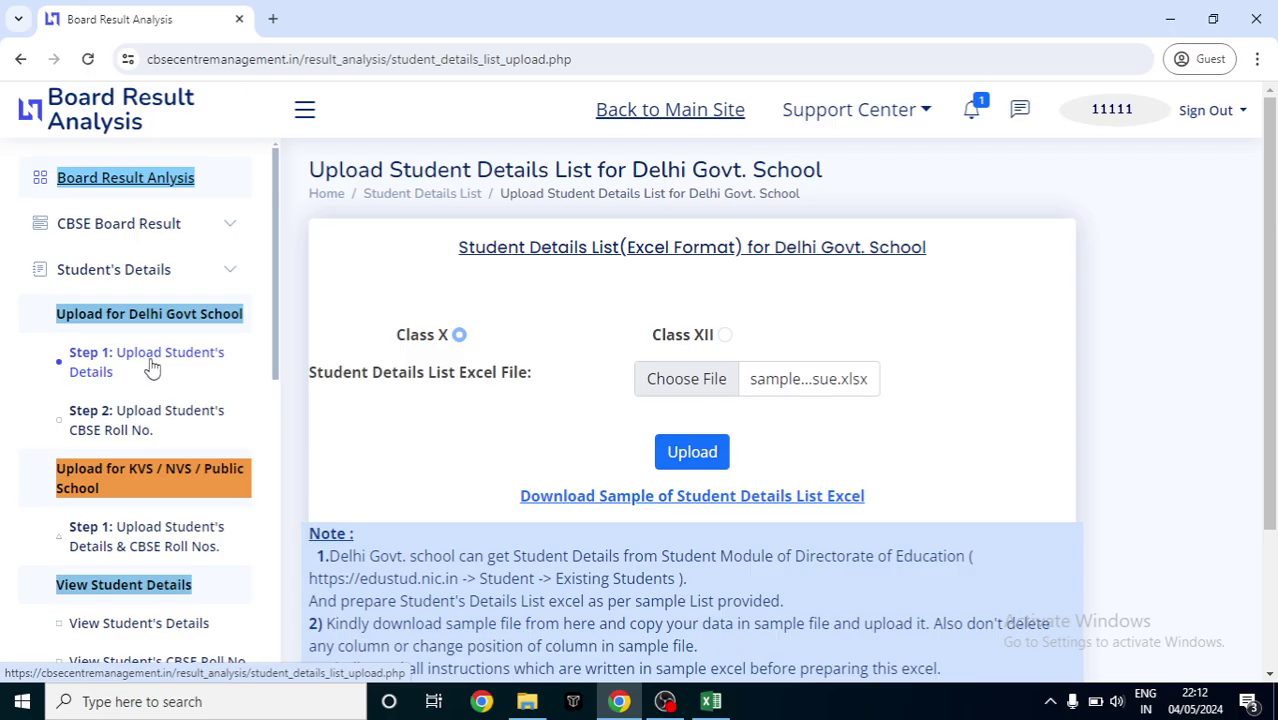
Step: Read the notes on the Step 2 CBSE roll number page and compare them with the Step 1 student details notes
click(130, 424)
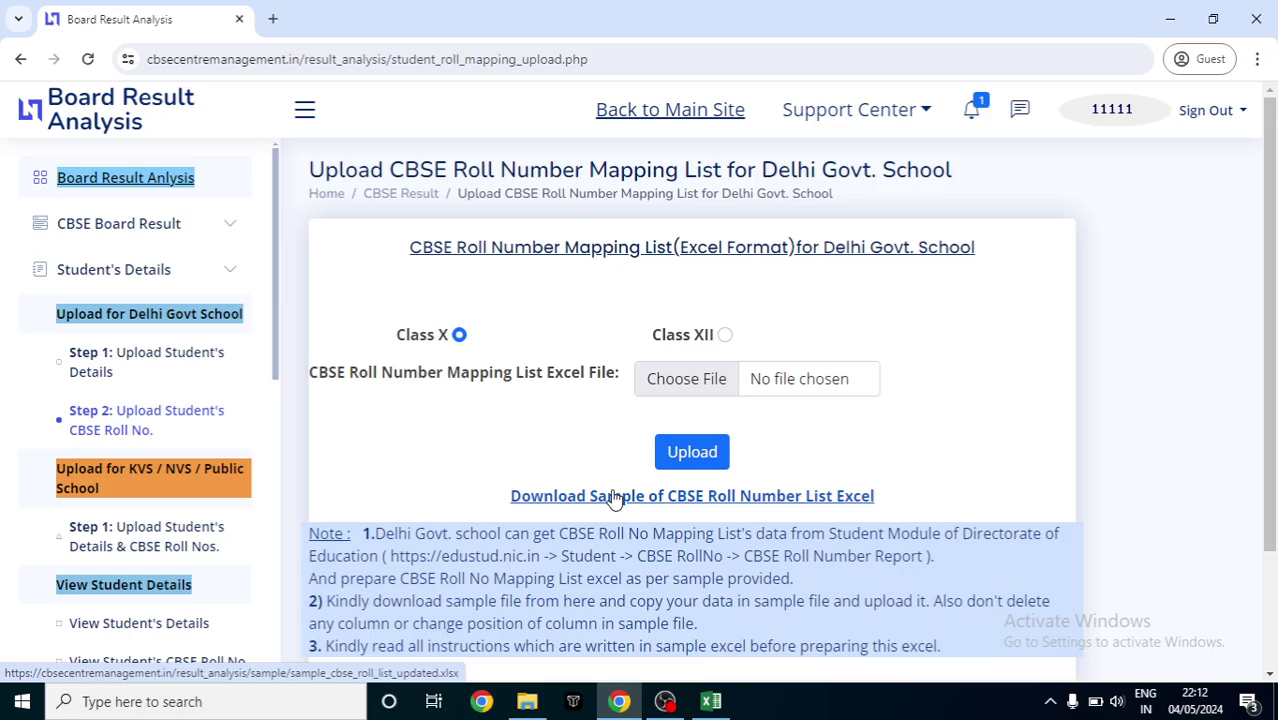
drag(1267, 386, 1273, 438)
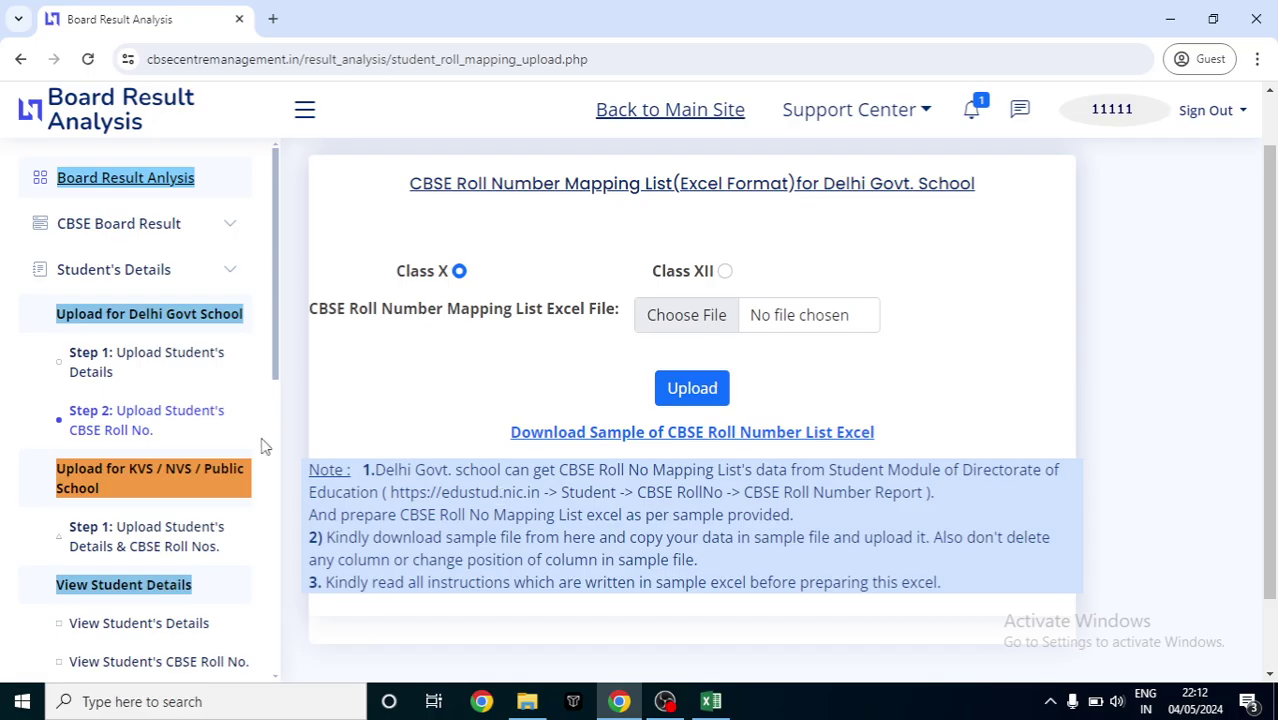
click(148, 358)
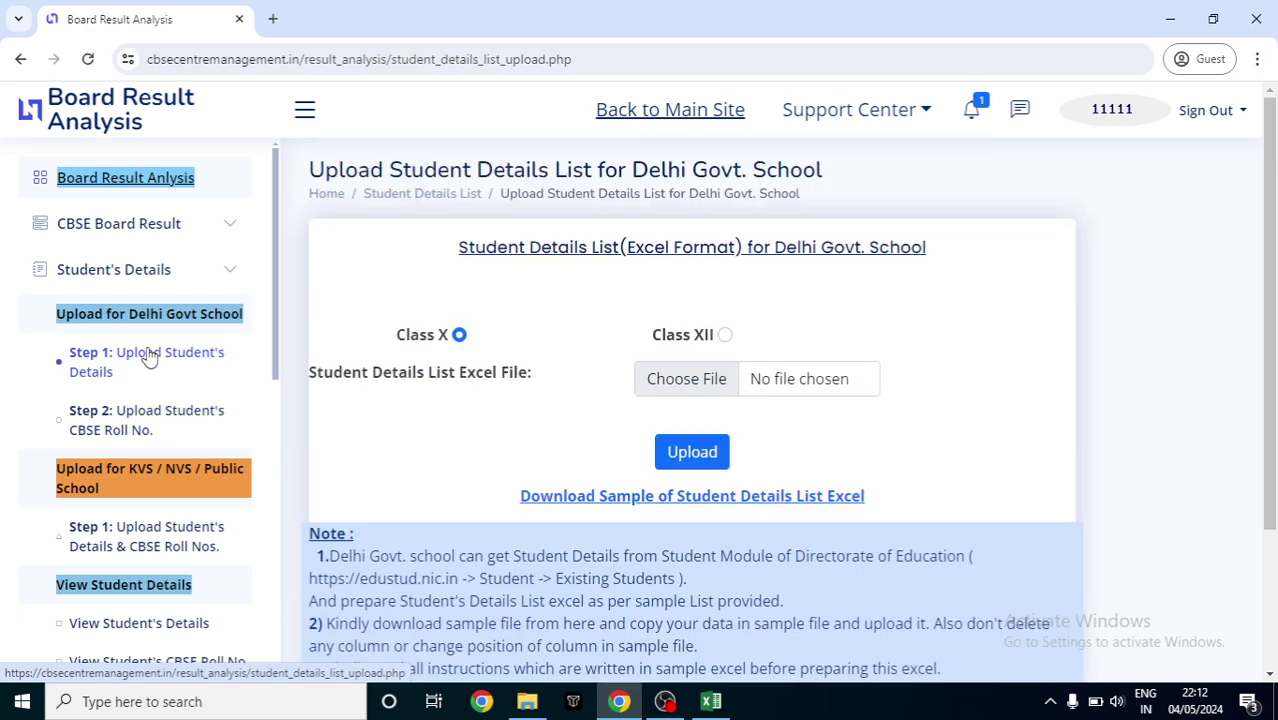
scroll(1274, 292, down, 3)
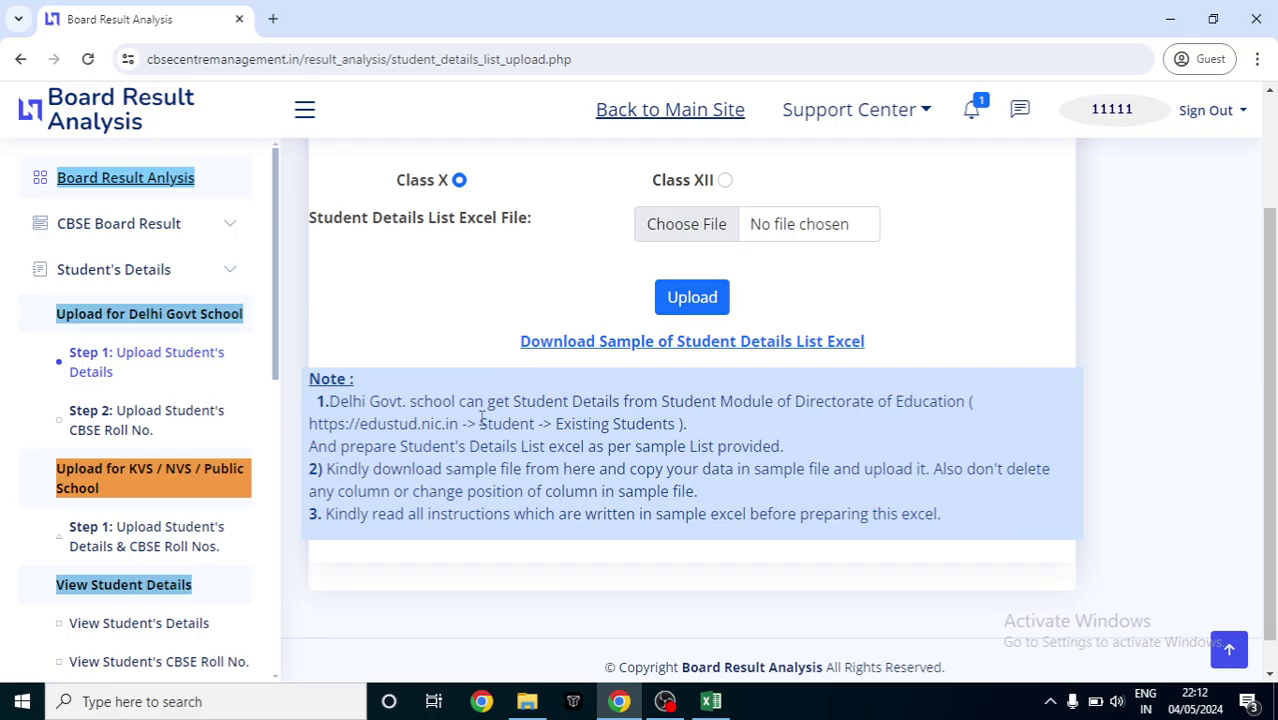
double_click(629, 423)
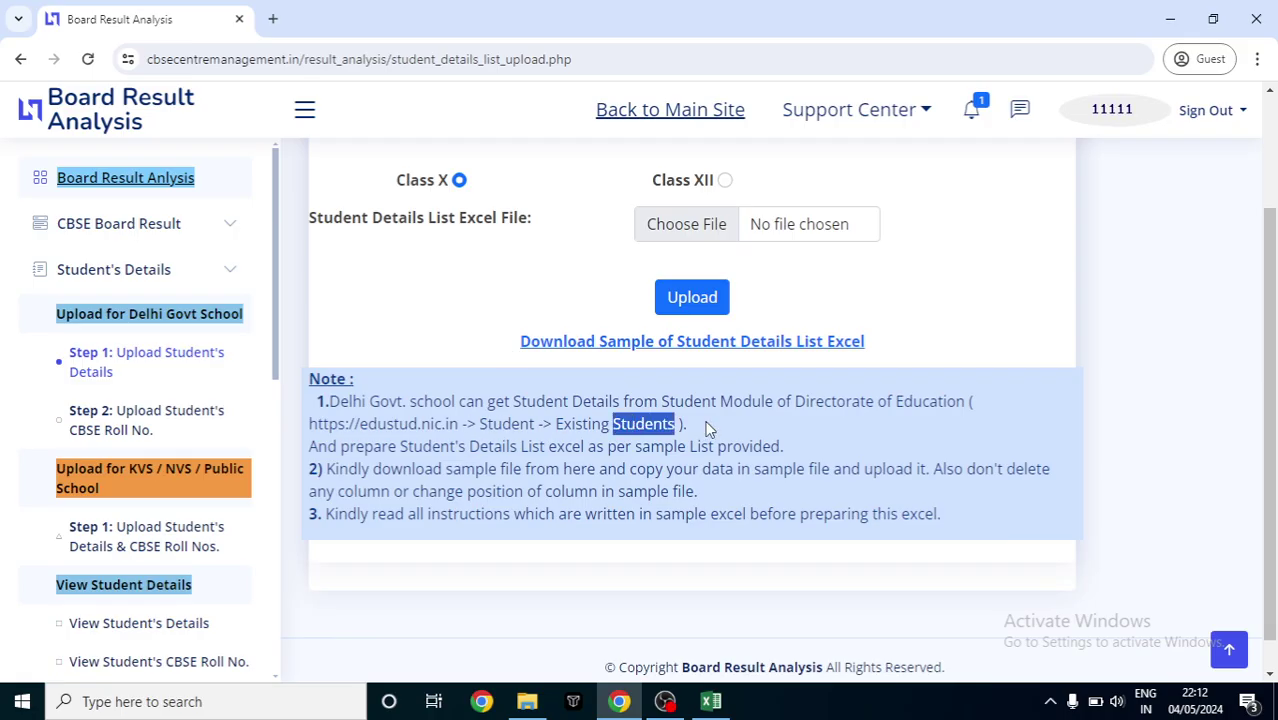
click(745, 421)
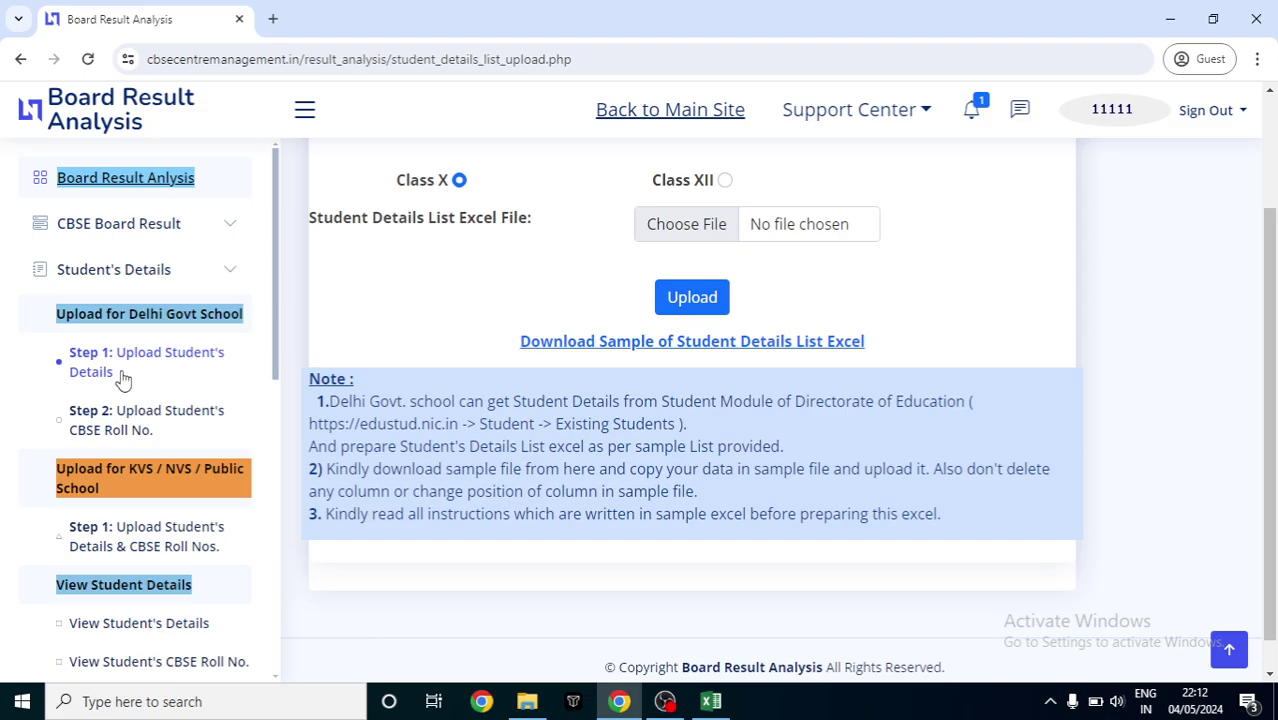
Step: Upload "sample_cbse_roll_list_XII" as the Class XII CBSE roll number mapping list on the Step 2 page for Delhi Govt schools
click(124, 427)
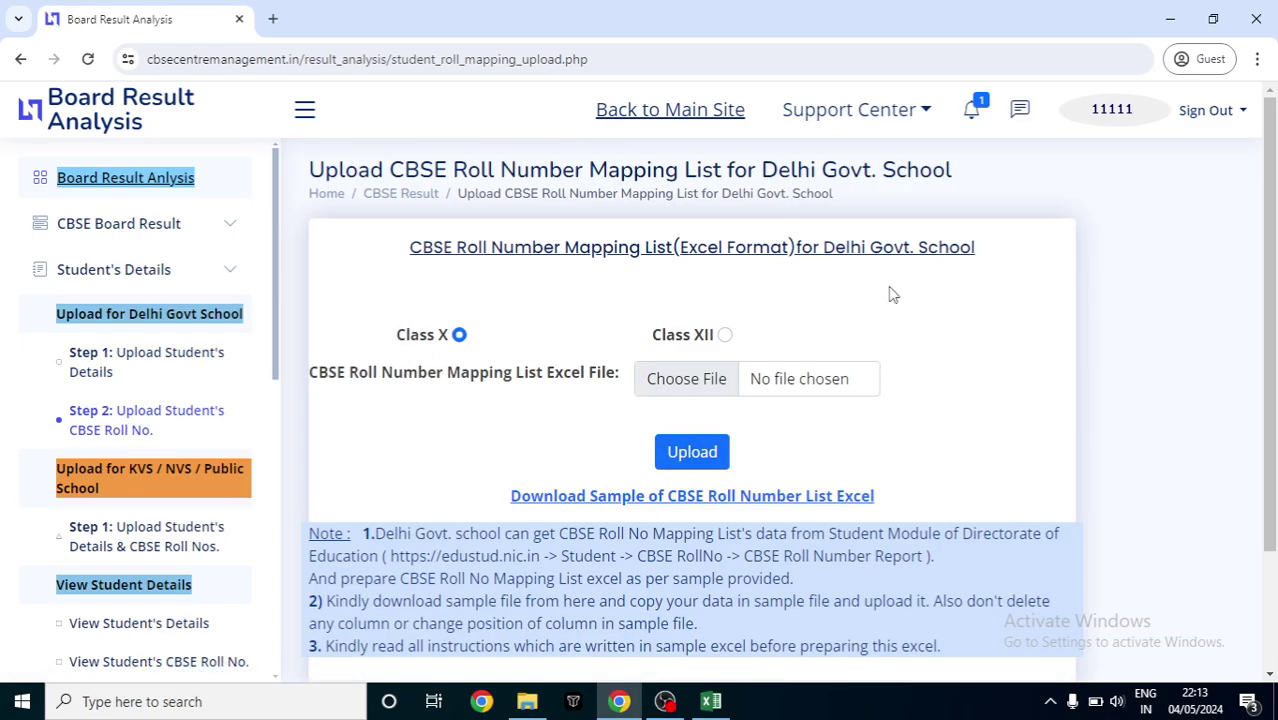
click(725, 335)
click(686, 385)
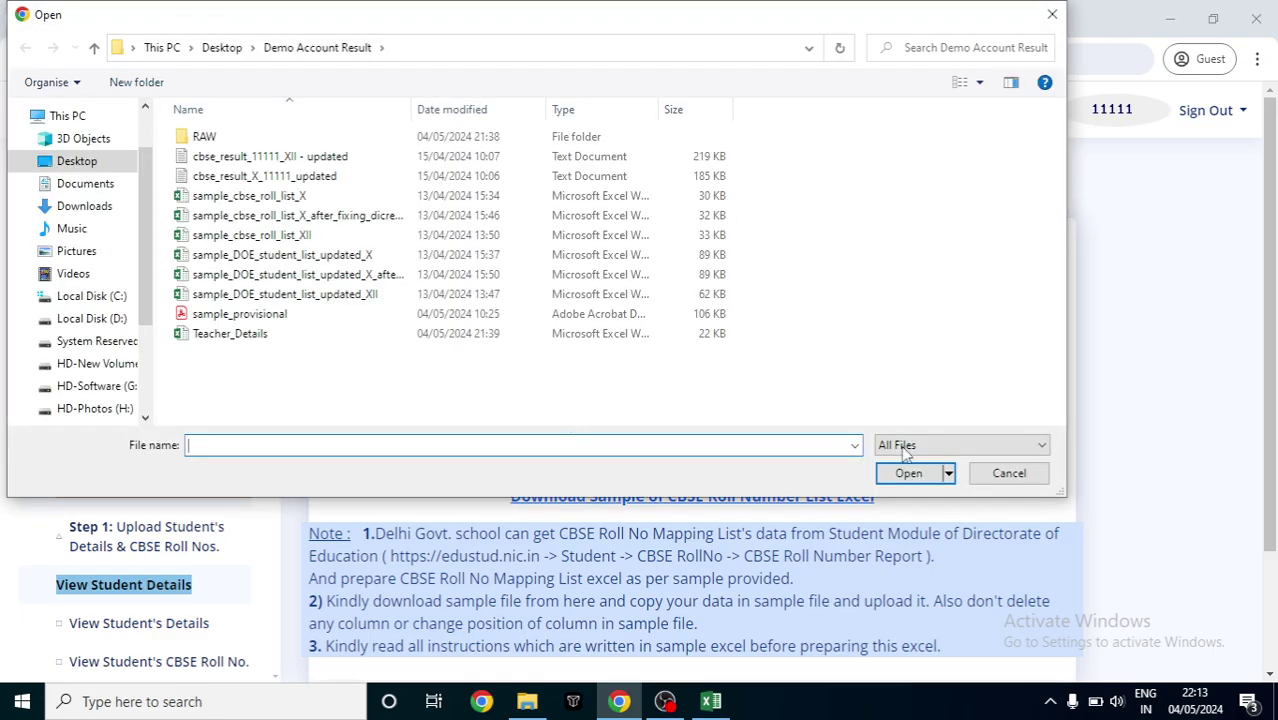
click(1009, 473)
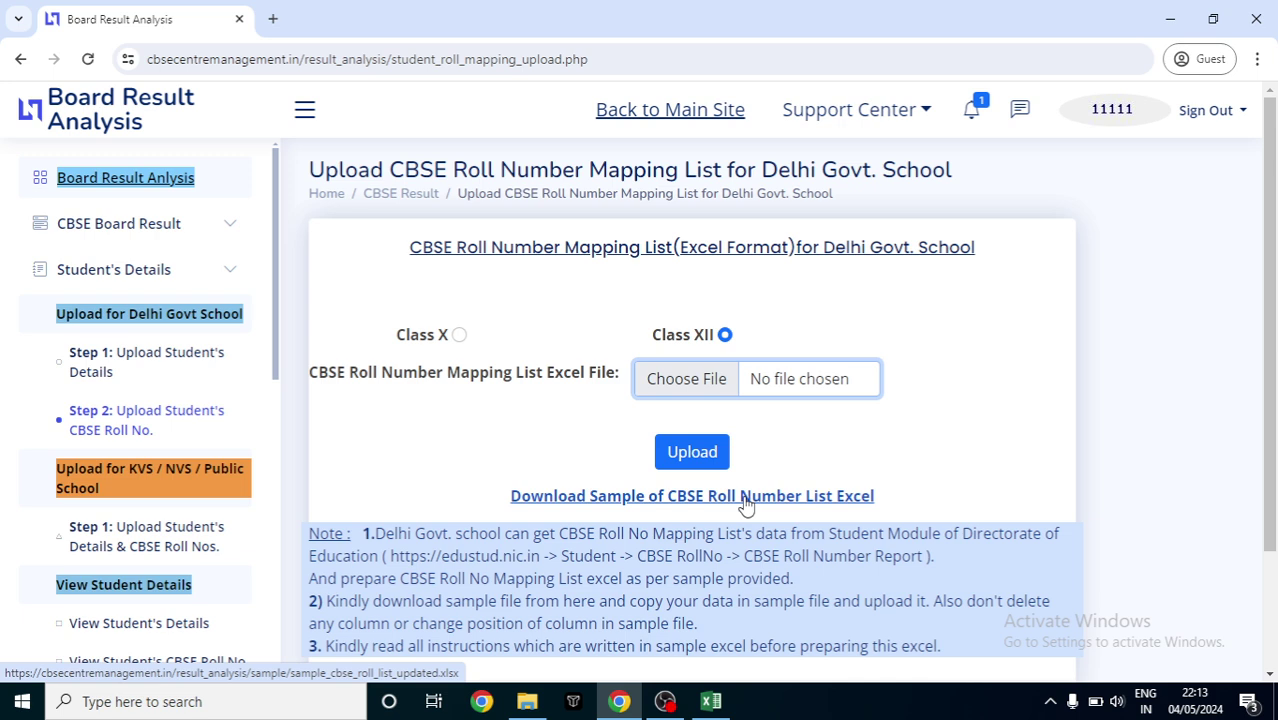
click(686, 378)
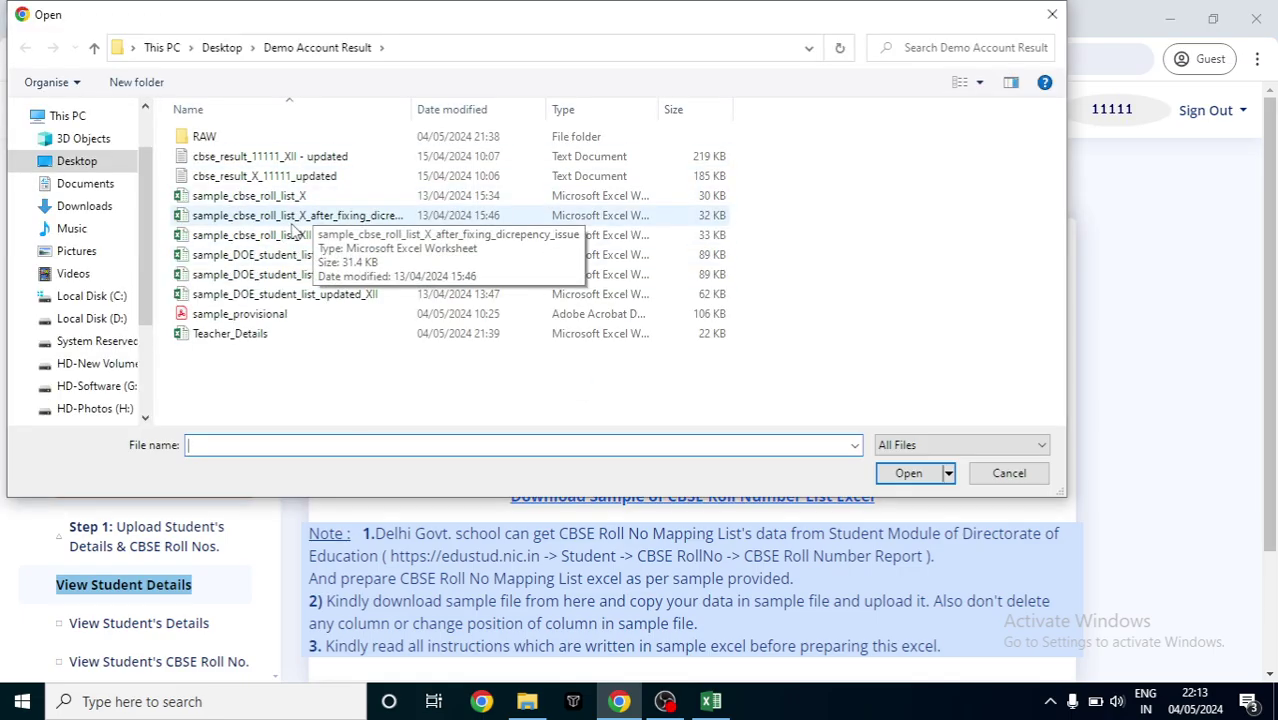
click(290, 238)
click(912, 476)
click(692, 458)
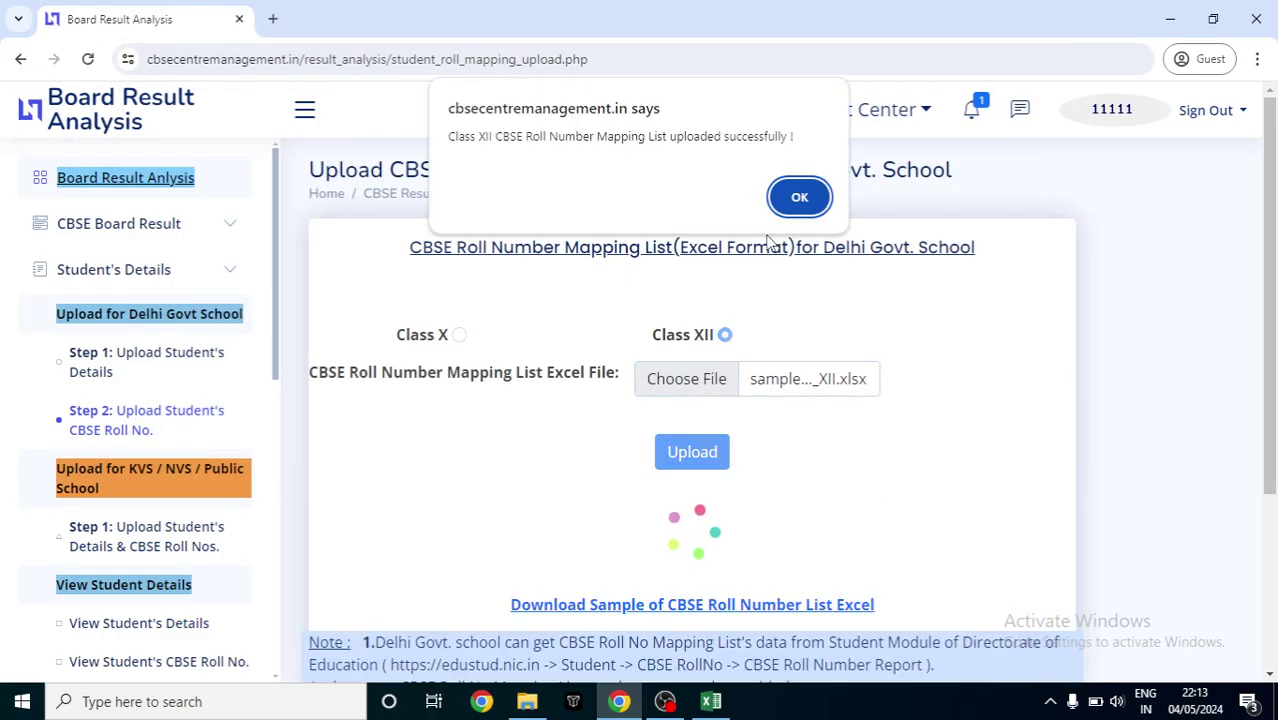
Step: Reload the roll number mapping page and upload the "sample_cbse_roll_list_X_after_fixing_dicre..." file as the Class X CBSE roll number mapping list
click(799, 198)
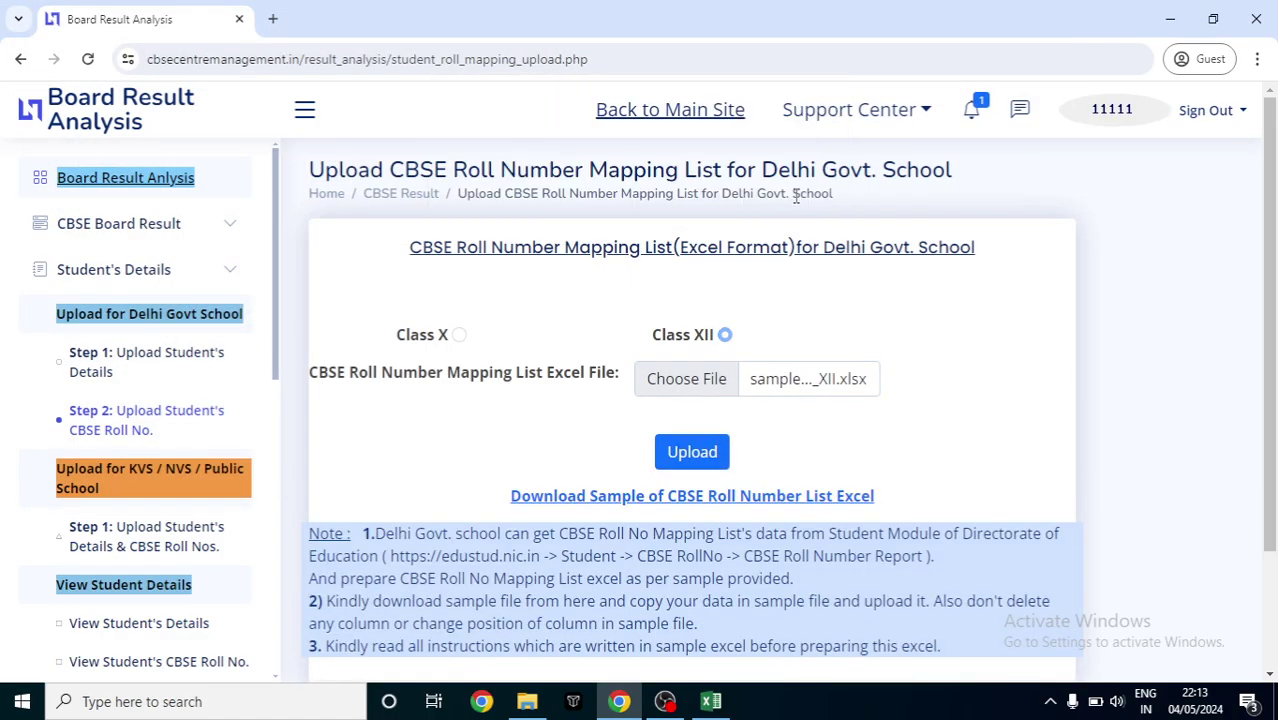
click(89, 59)
click(686, 395)
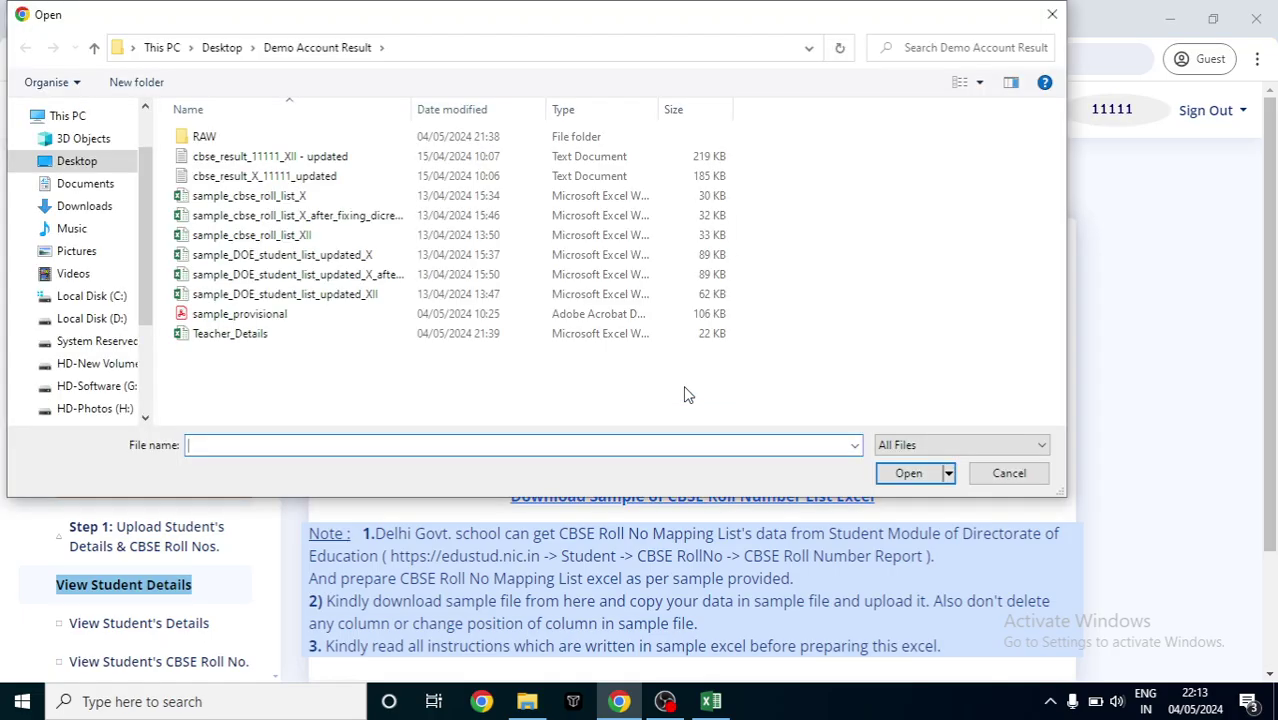
double_click(334, 215)
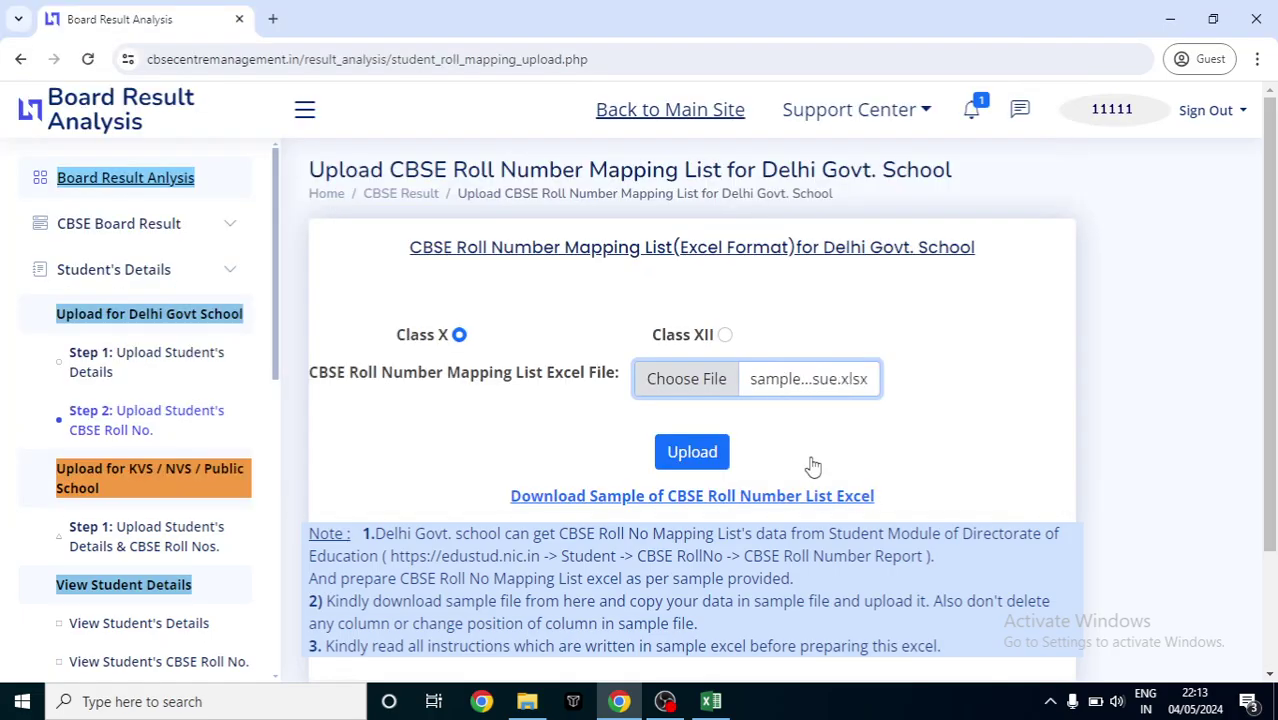
click(690, 456)
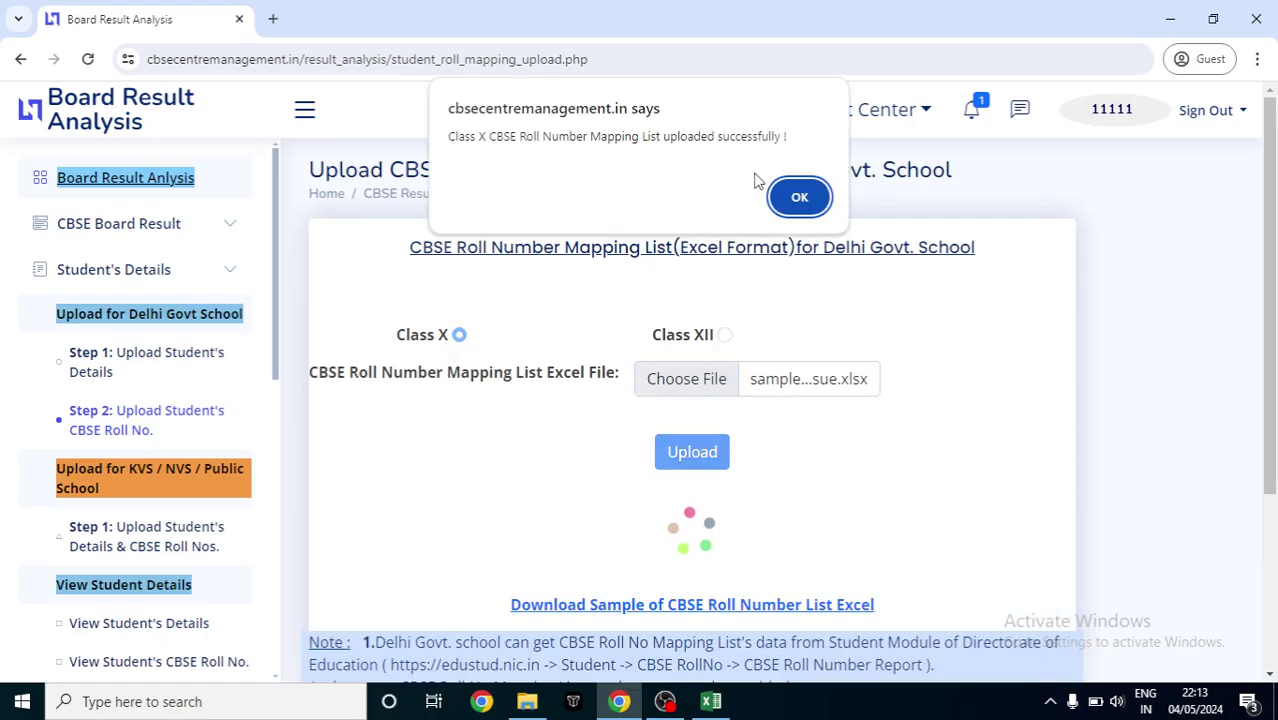
click(797, 196)
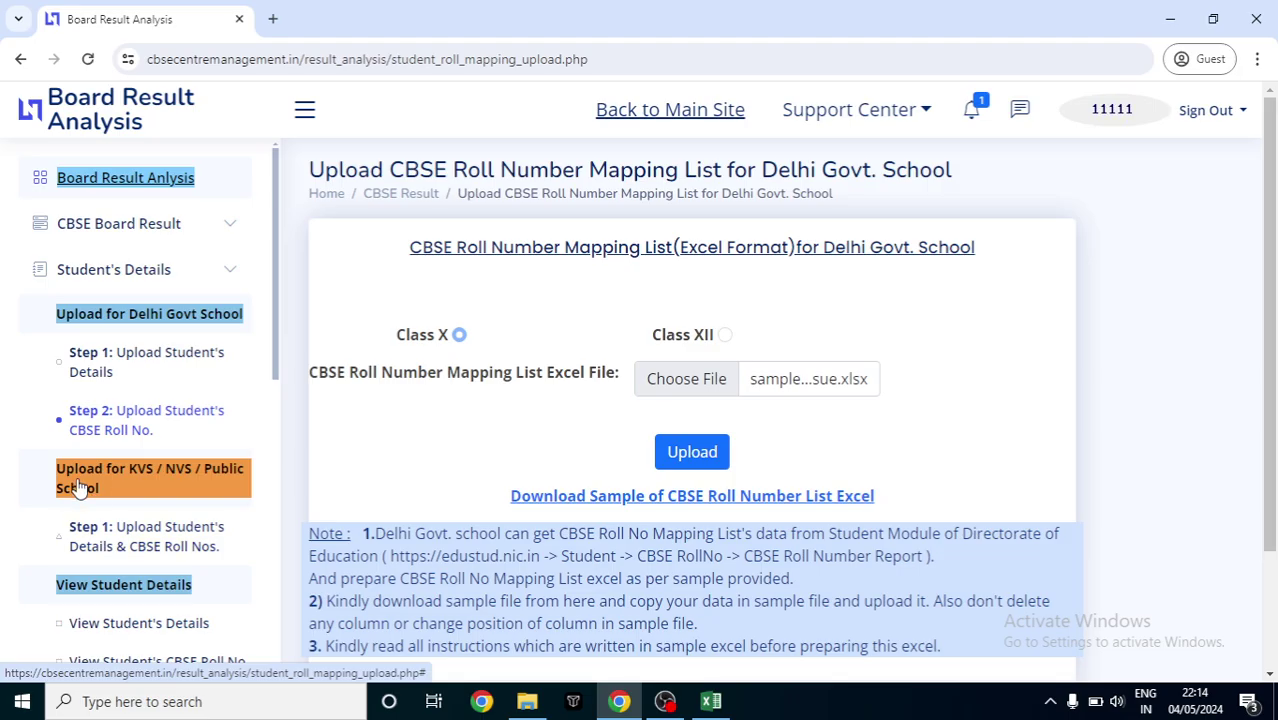
Step: Review the KVS/NVS/Public School student details upload page, and view the uploaded student details for Class XII and Class X
click(134, 546)
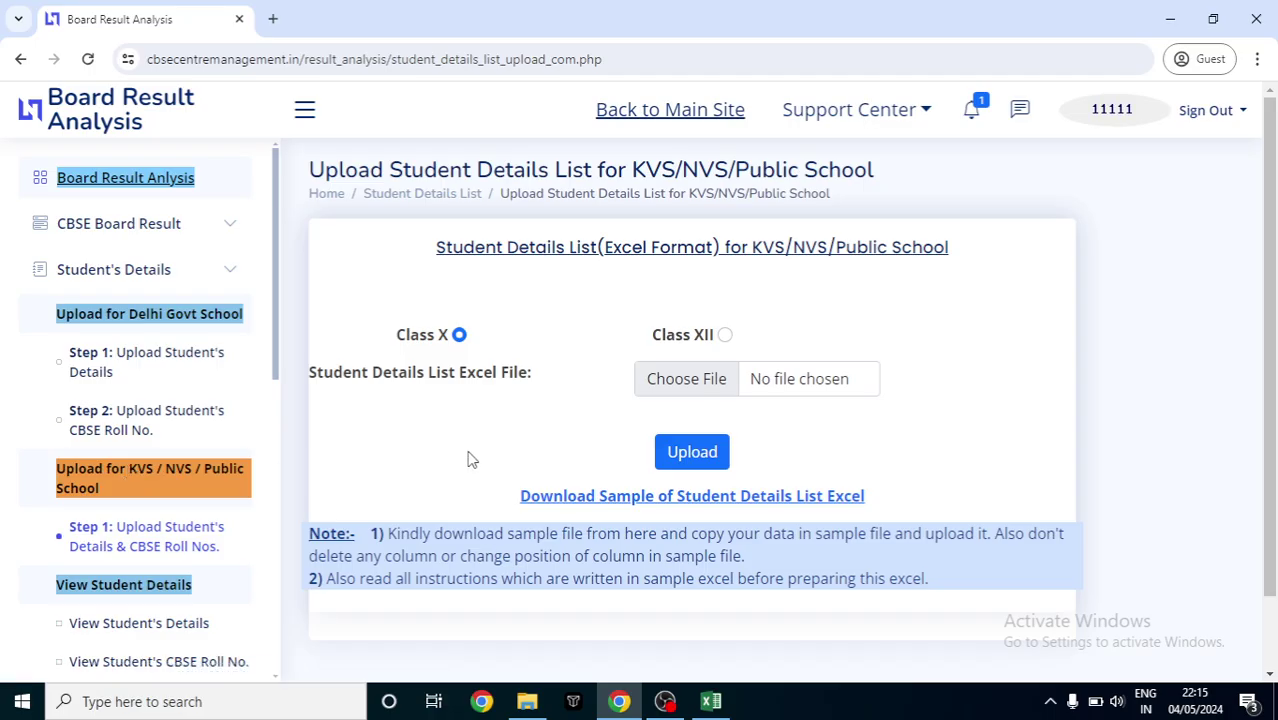
drag(276, 350, 282, 445)
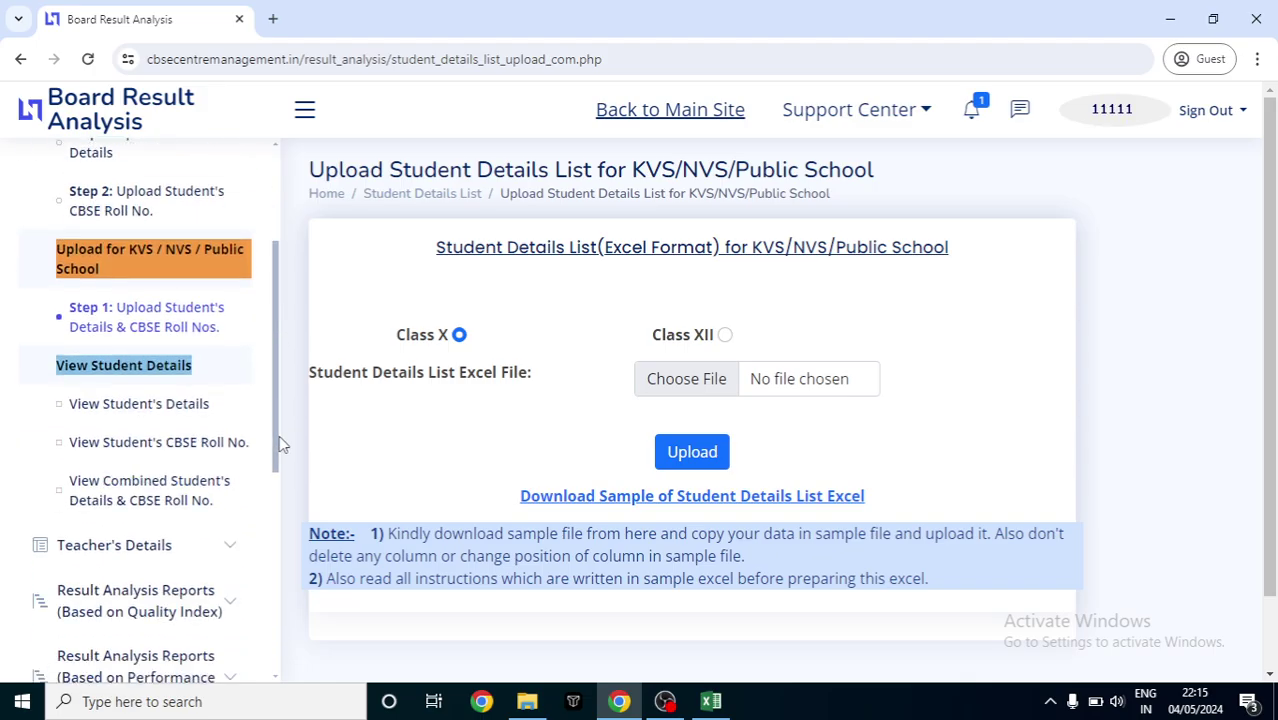
click(166, 405)
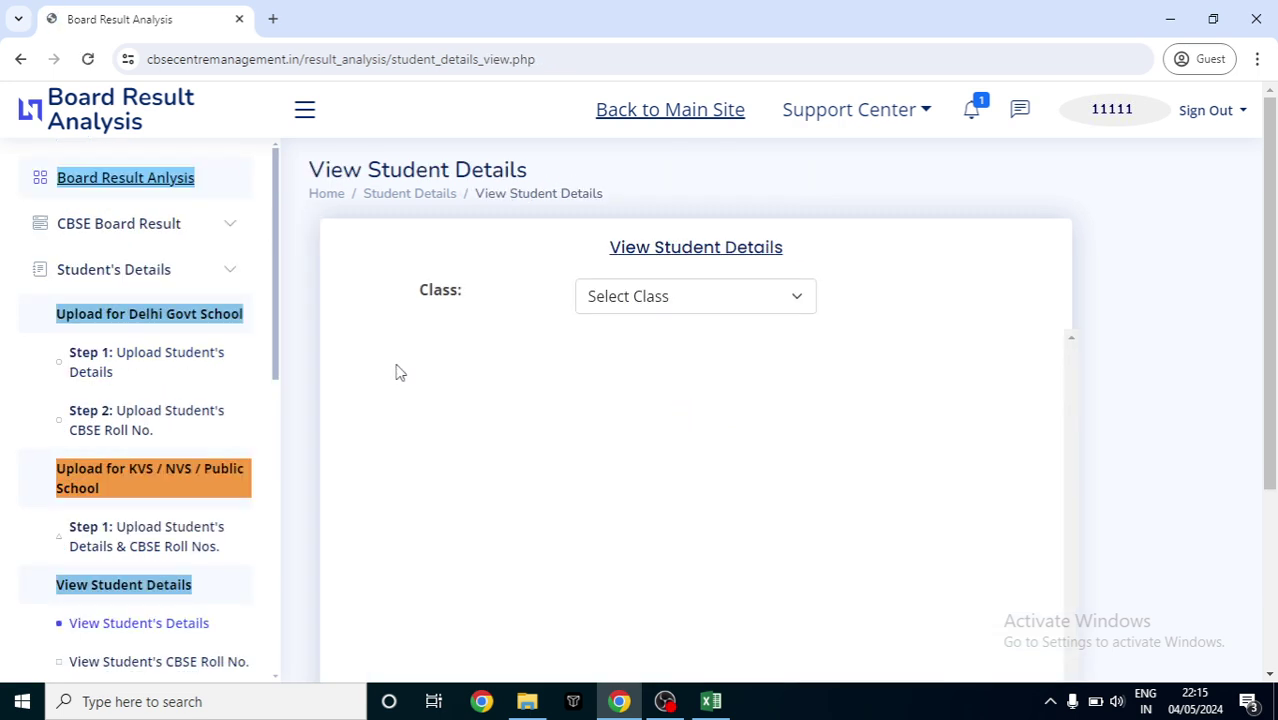
click(693, 300)
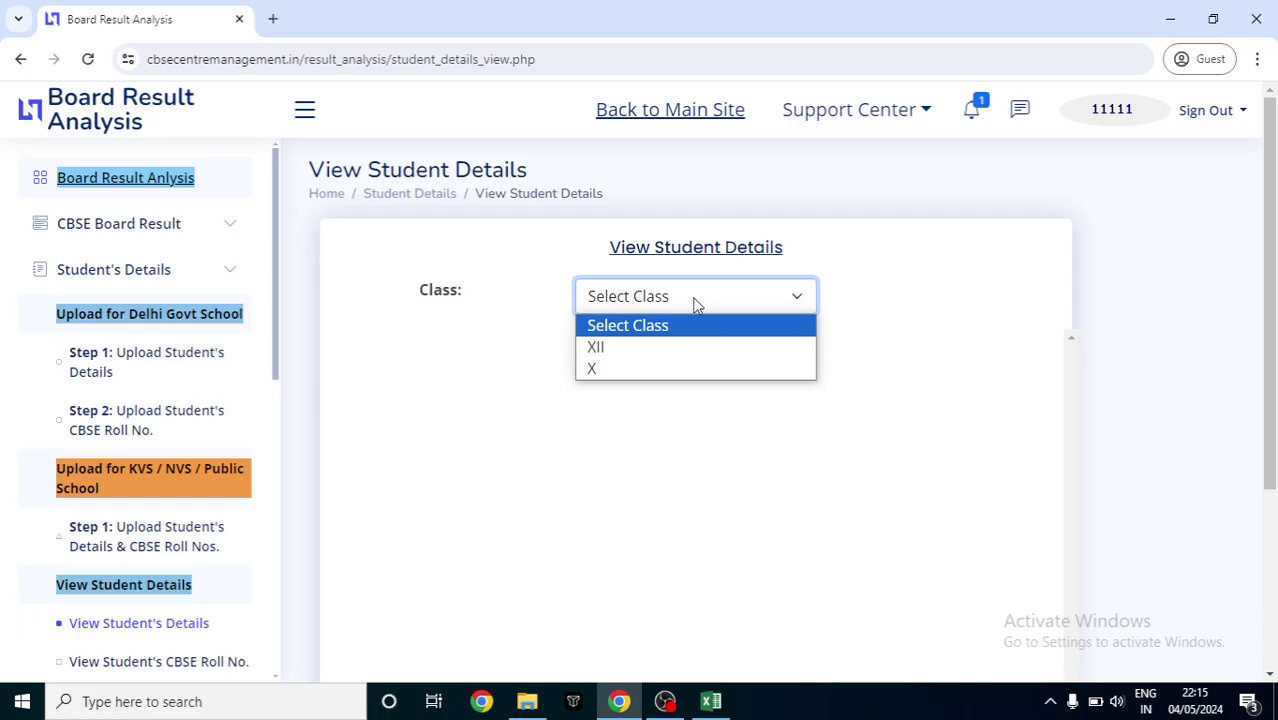
click(700, 349)
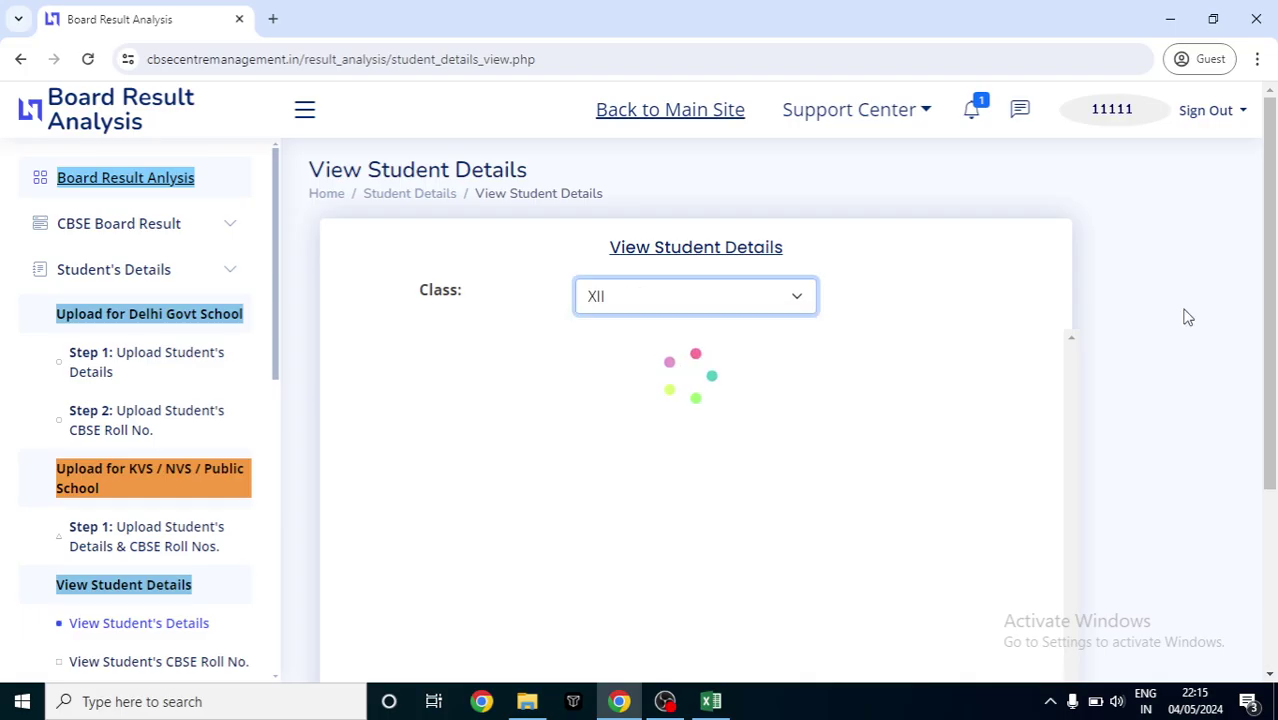
scroll(1275, 297, down, 2)
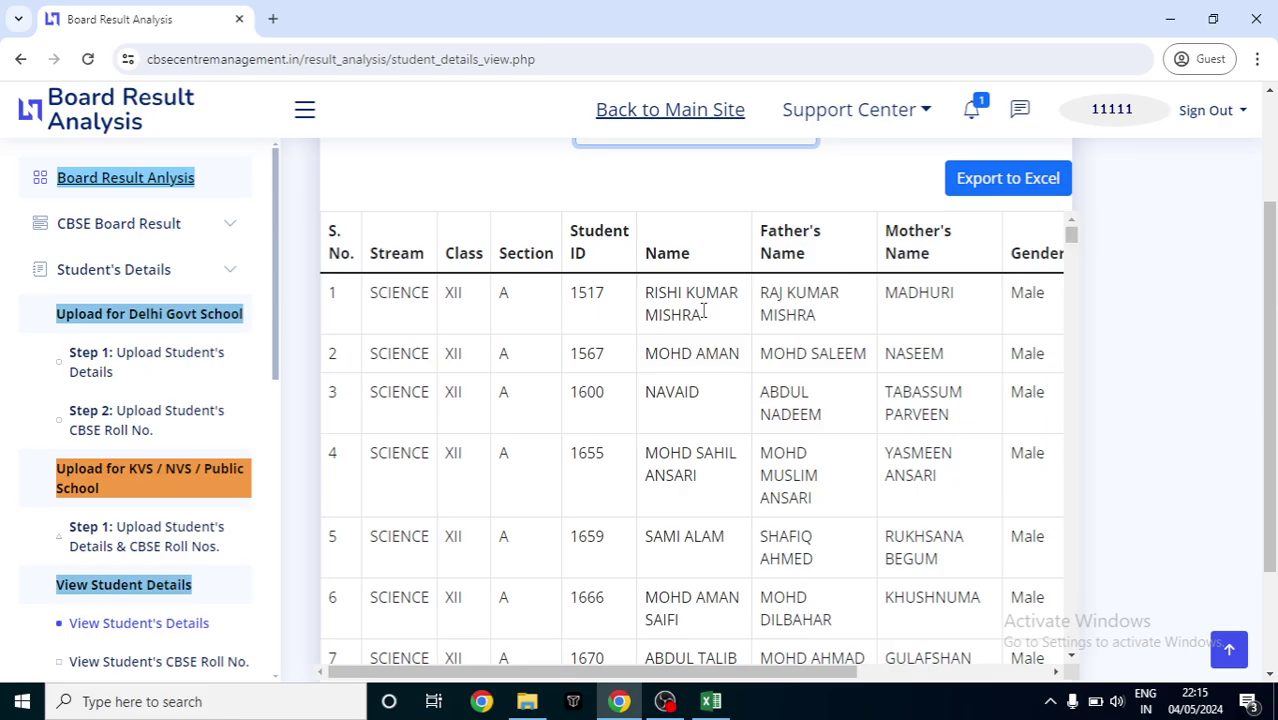
click(712, 145)
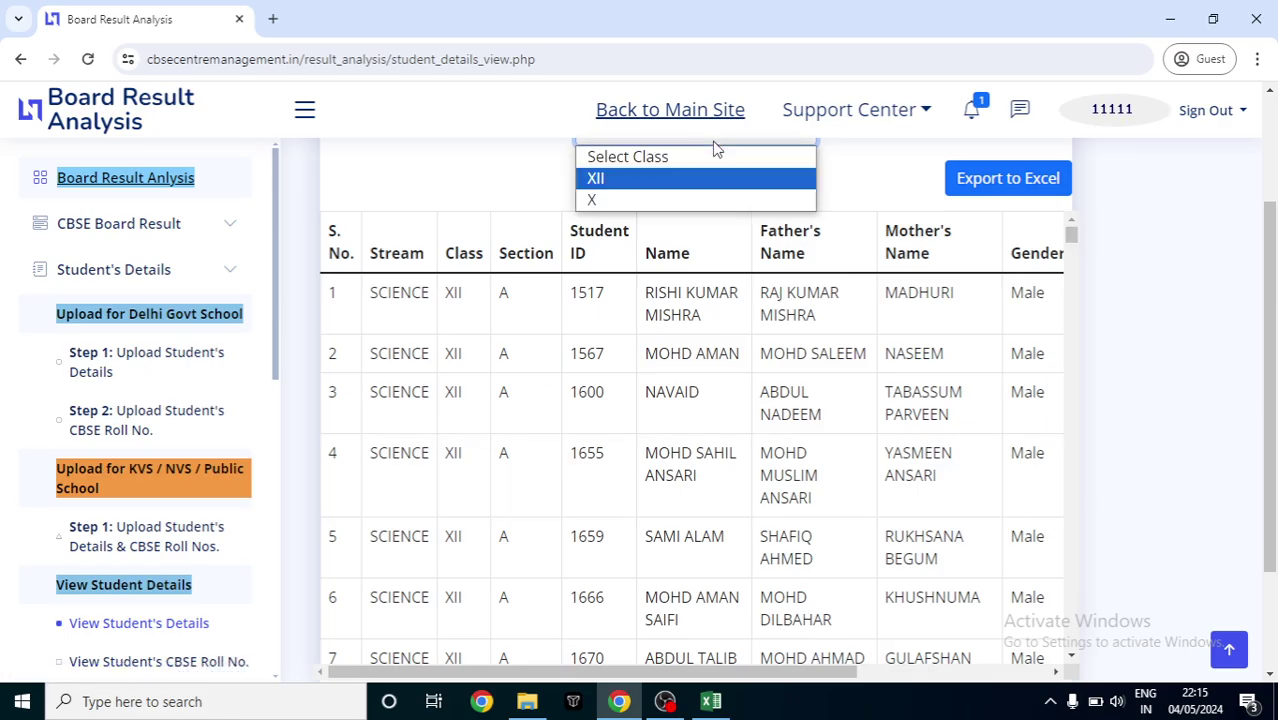
click(687, 199)
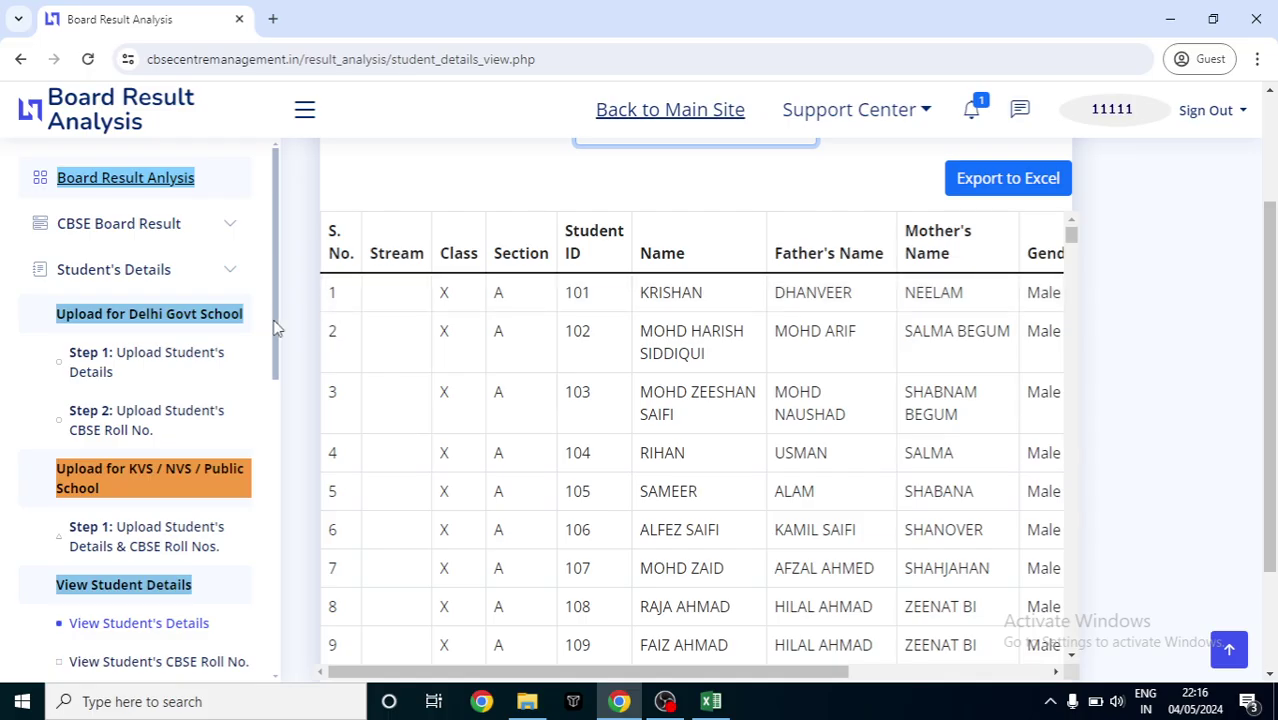
Step: Open the combined student details with CBSE roll numbers and display the list for Class XII
drag(280, 324, 281, 378)
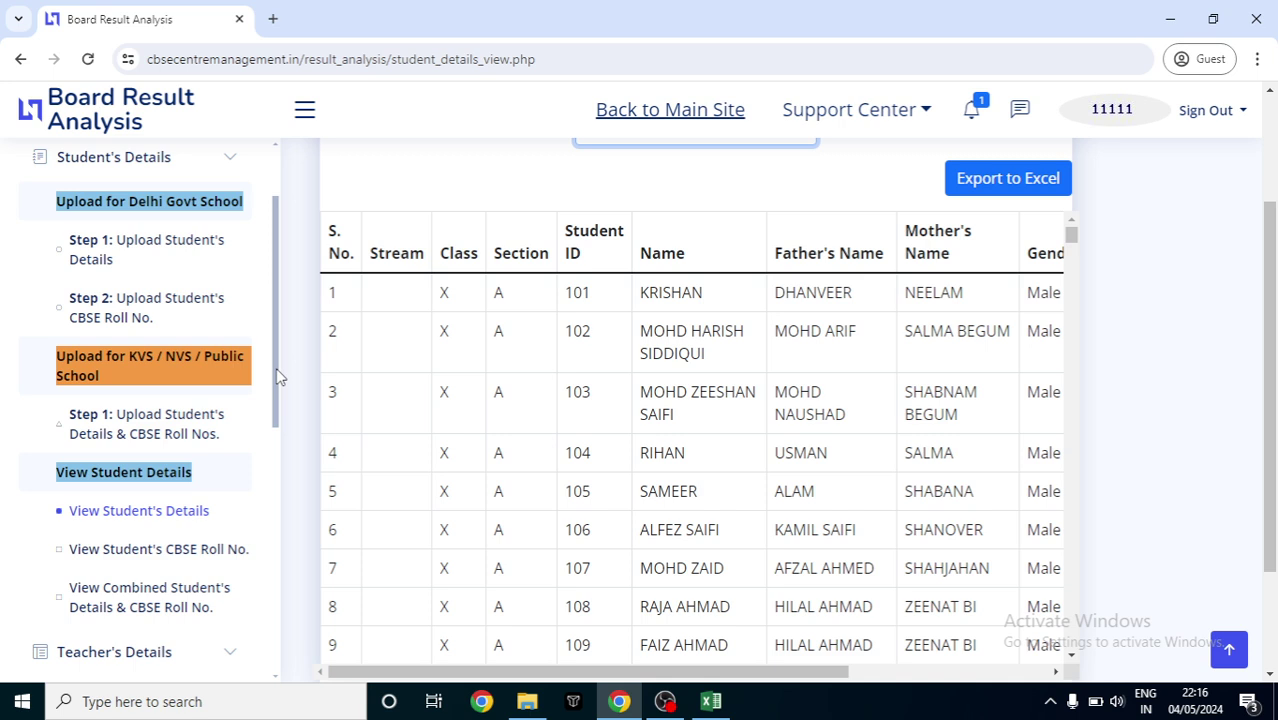
drag(280, 376, 280, 404)
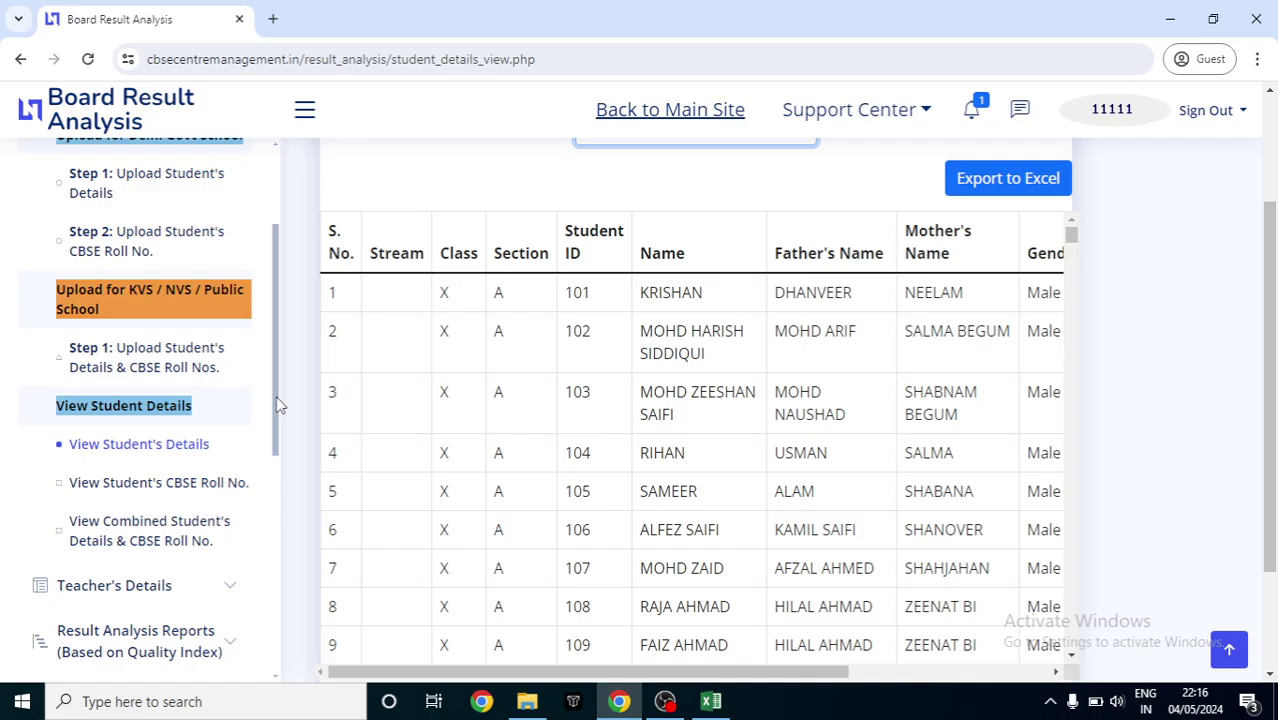
drag(278, 405, 277, 448)
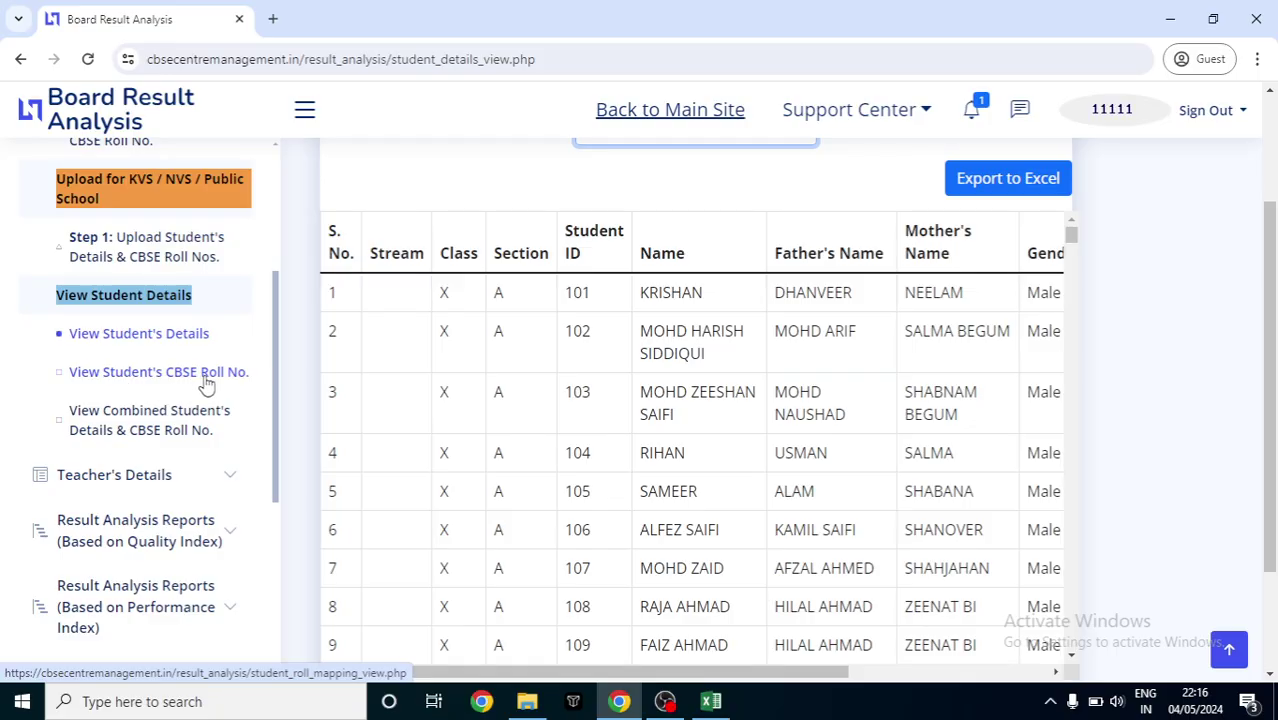
click(128, 428)
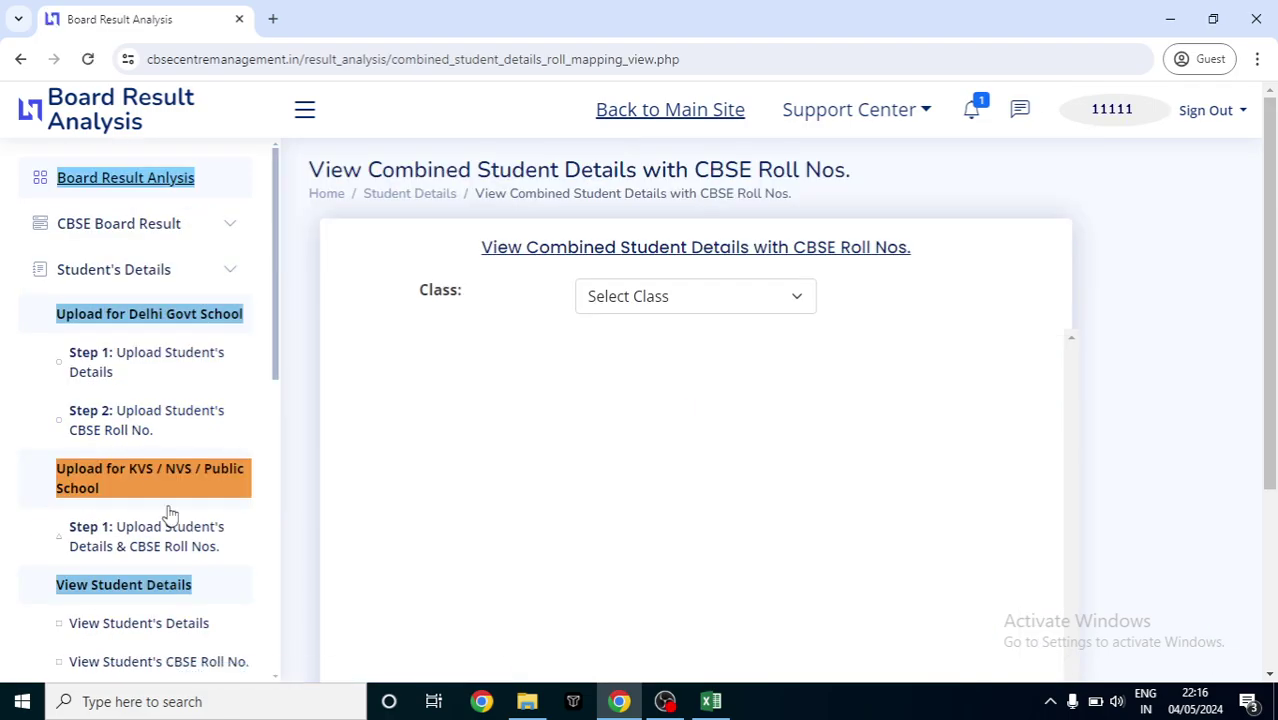
drag(278, 316, 282, 436)
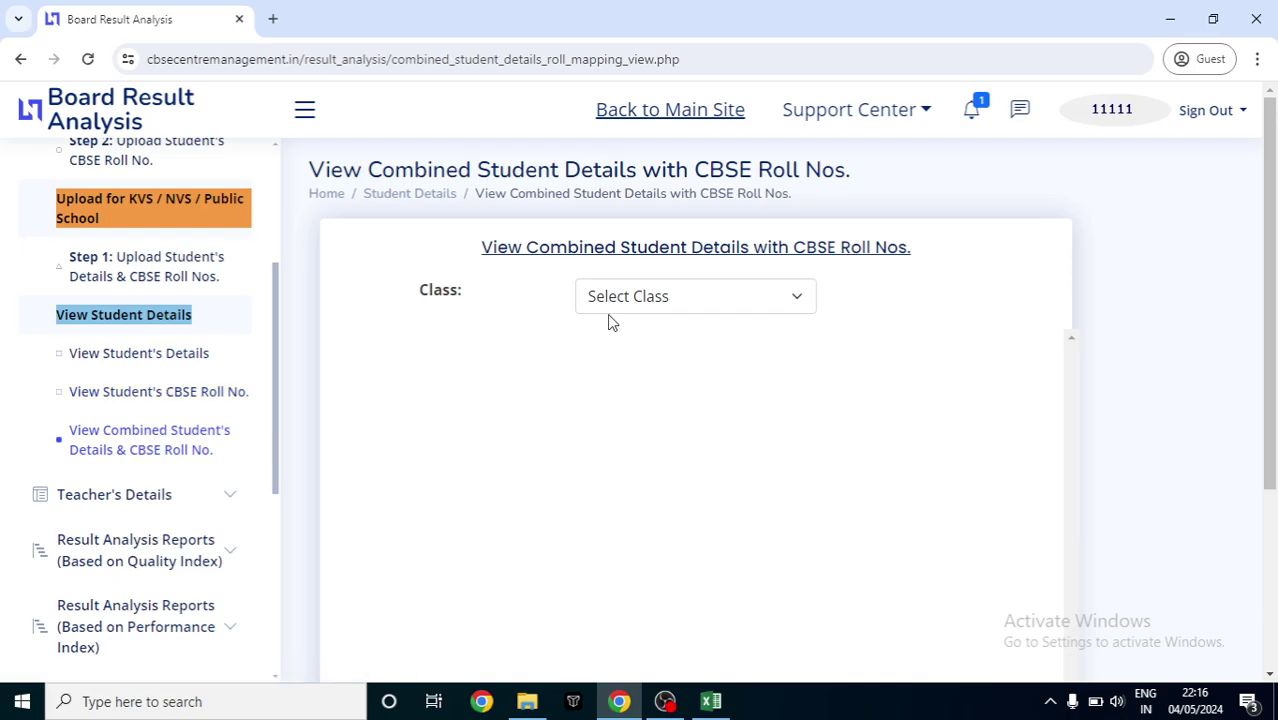
click(649, 303)
click(633, 348)
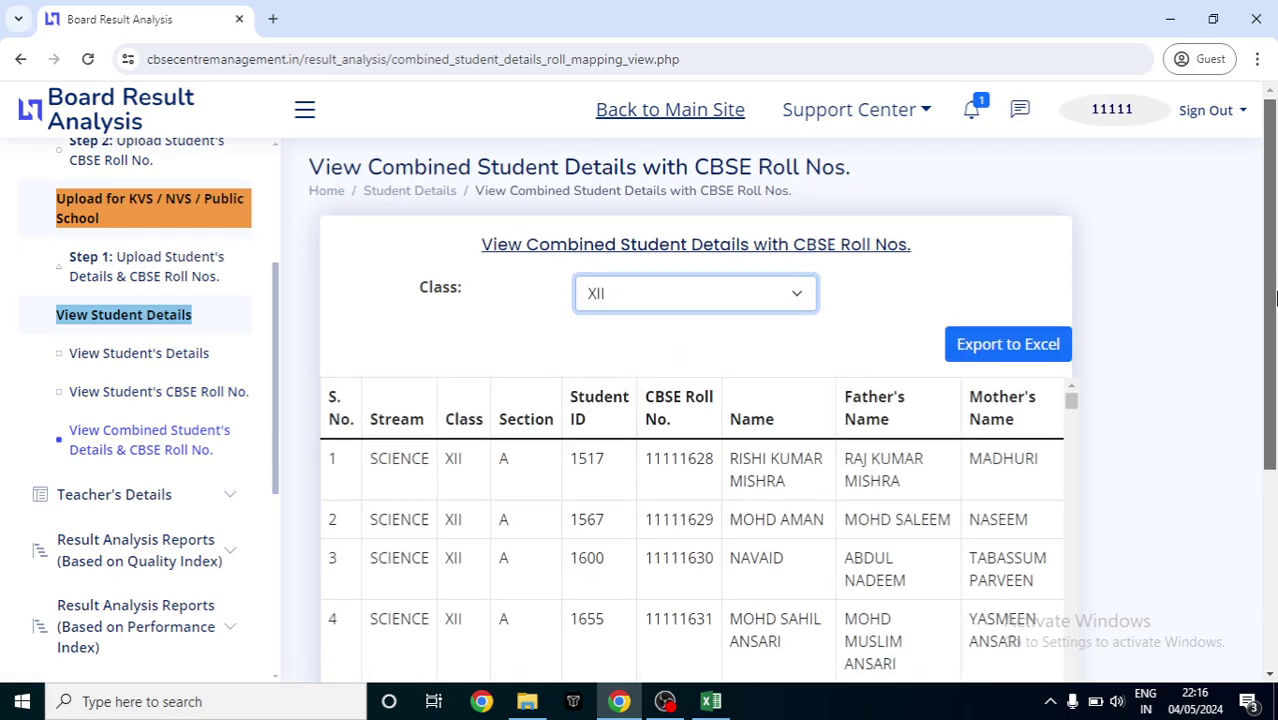
Step: Examine the combined Class XII table, including its CBSE Roll No., Gender, DOB, Category and Religion columns
scroll(1276, 338, down, 1)
scroll(1276, 338, down, 1)
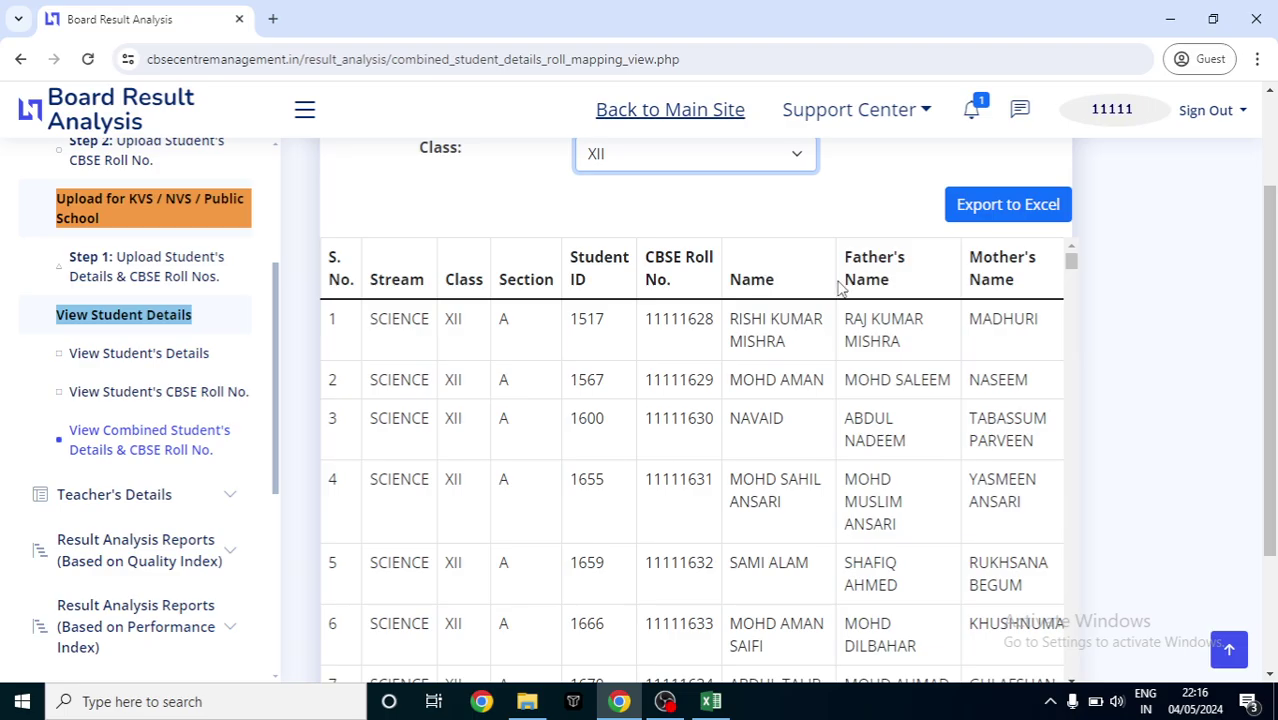
scroll(1270, 370, down, 3)
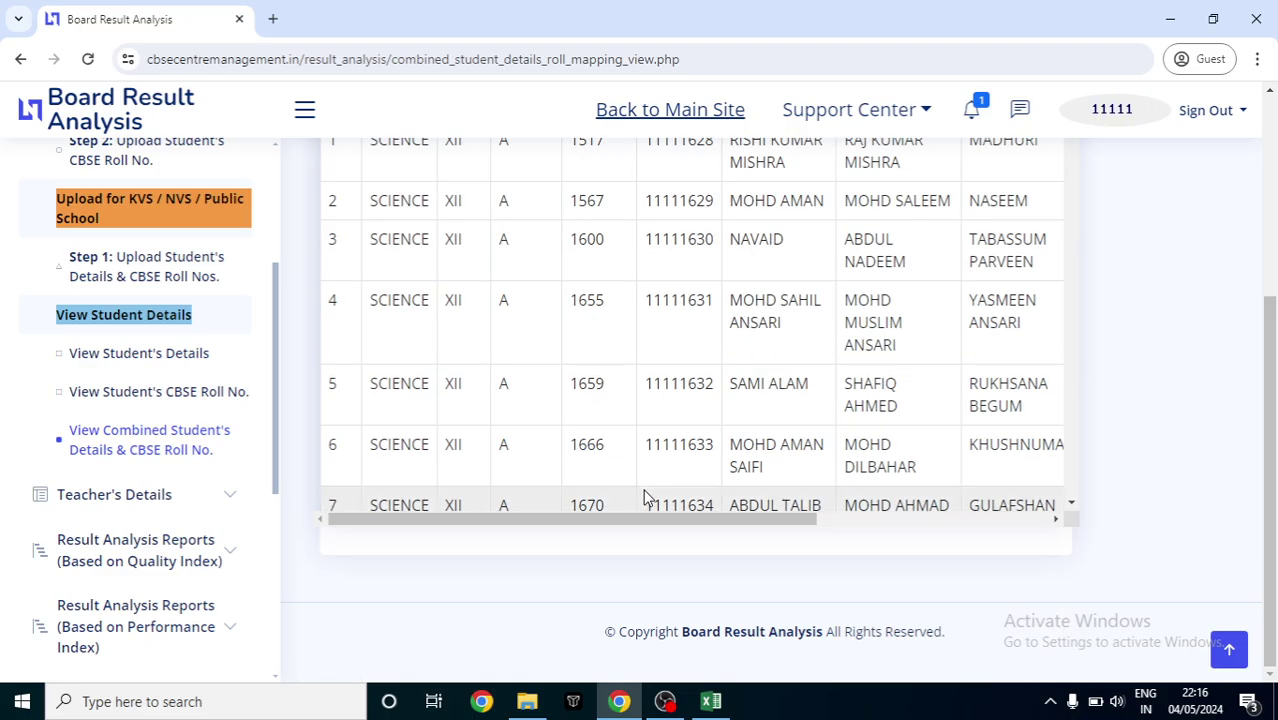
drag(656, 524, 1044, 538)
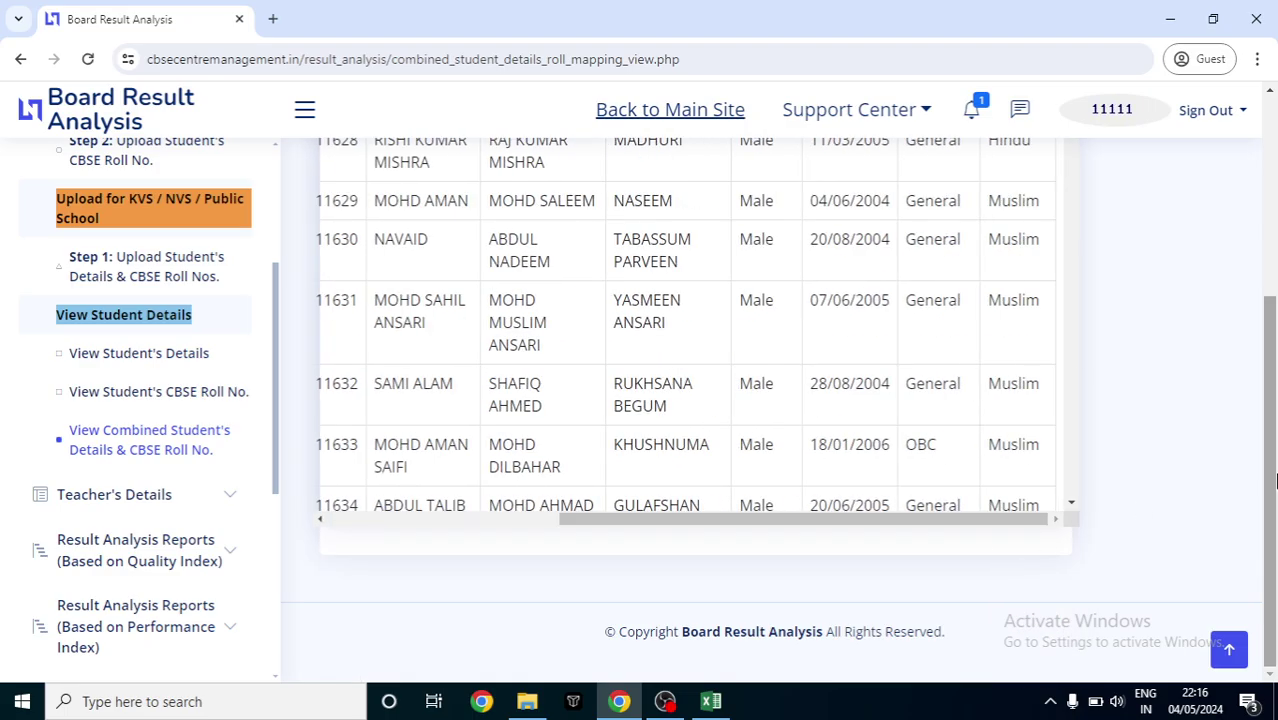
right_click(1275, 320)
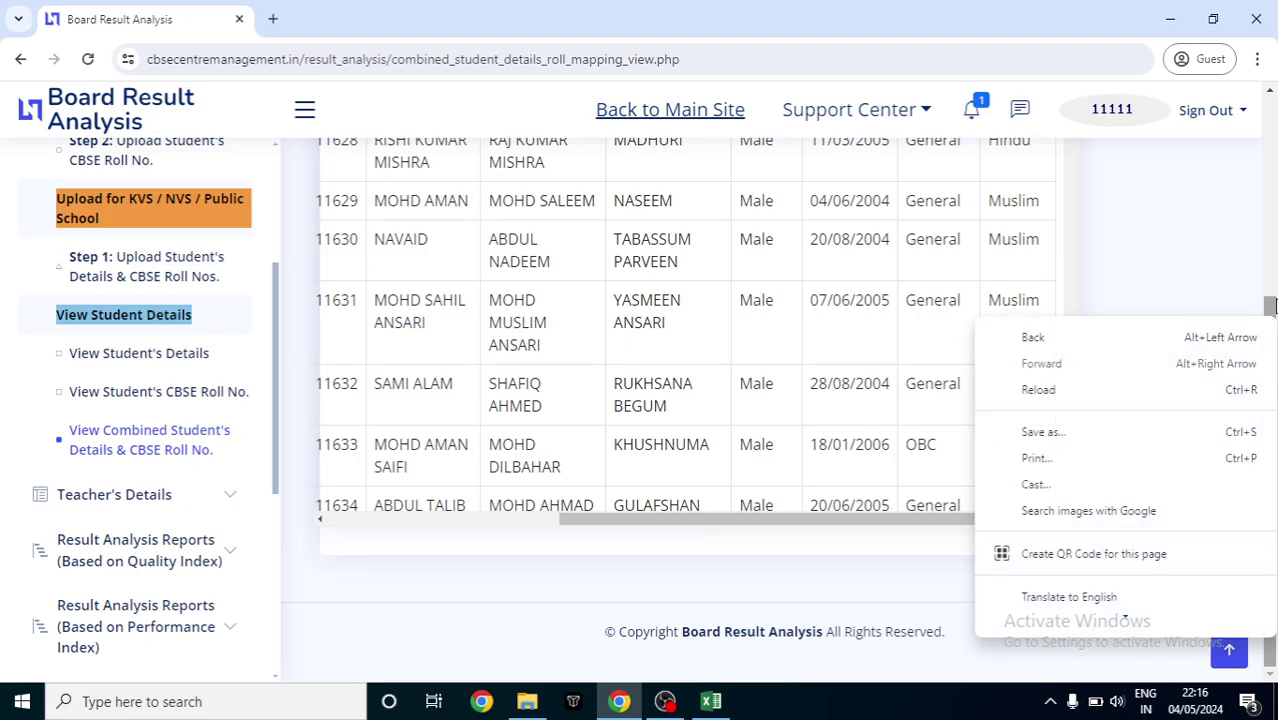
click(1273, 302)
drag(1273, 302, 1273, 228)
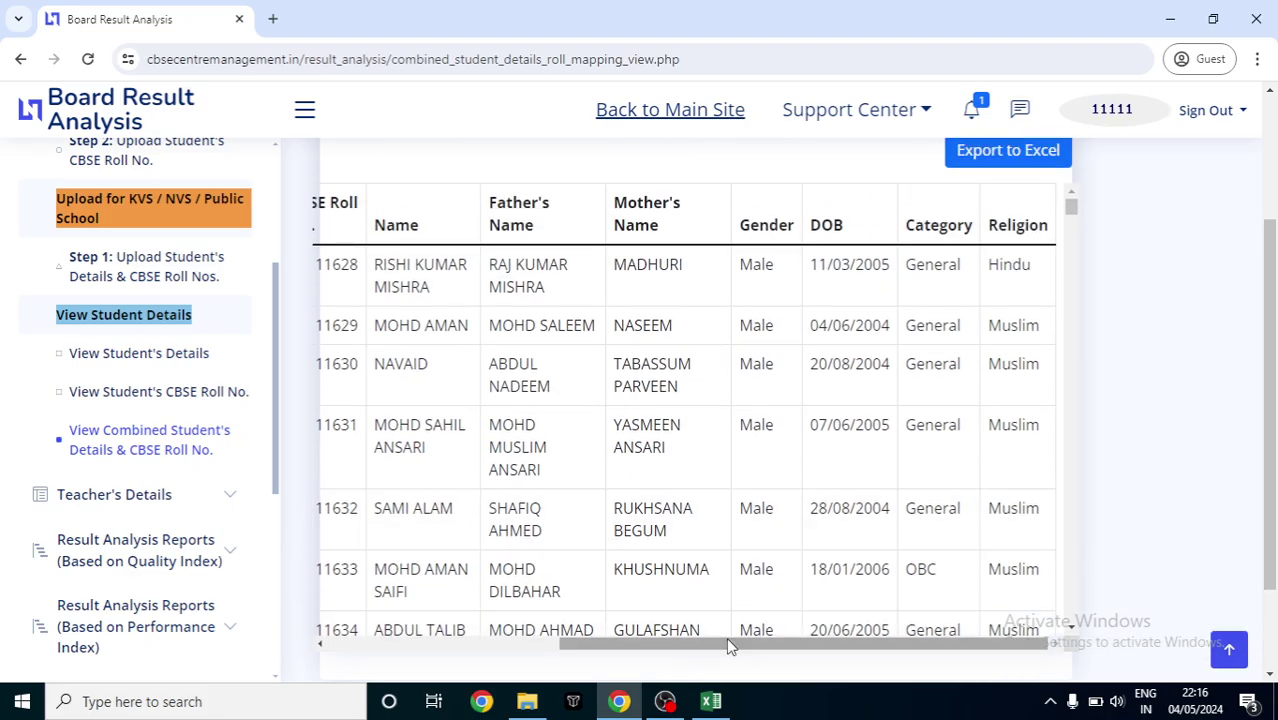
right_click(570, 652)
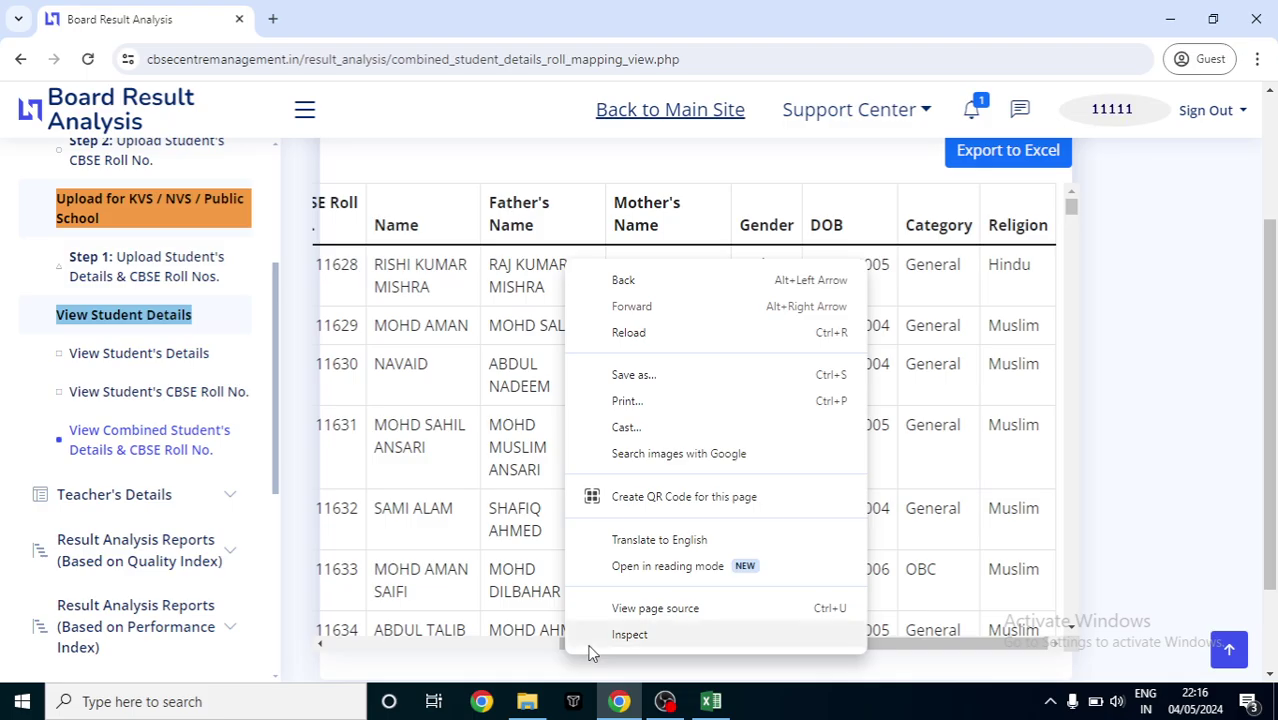
click(496, 650)
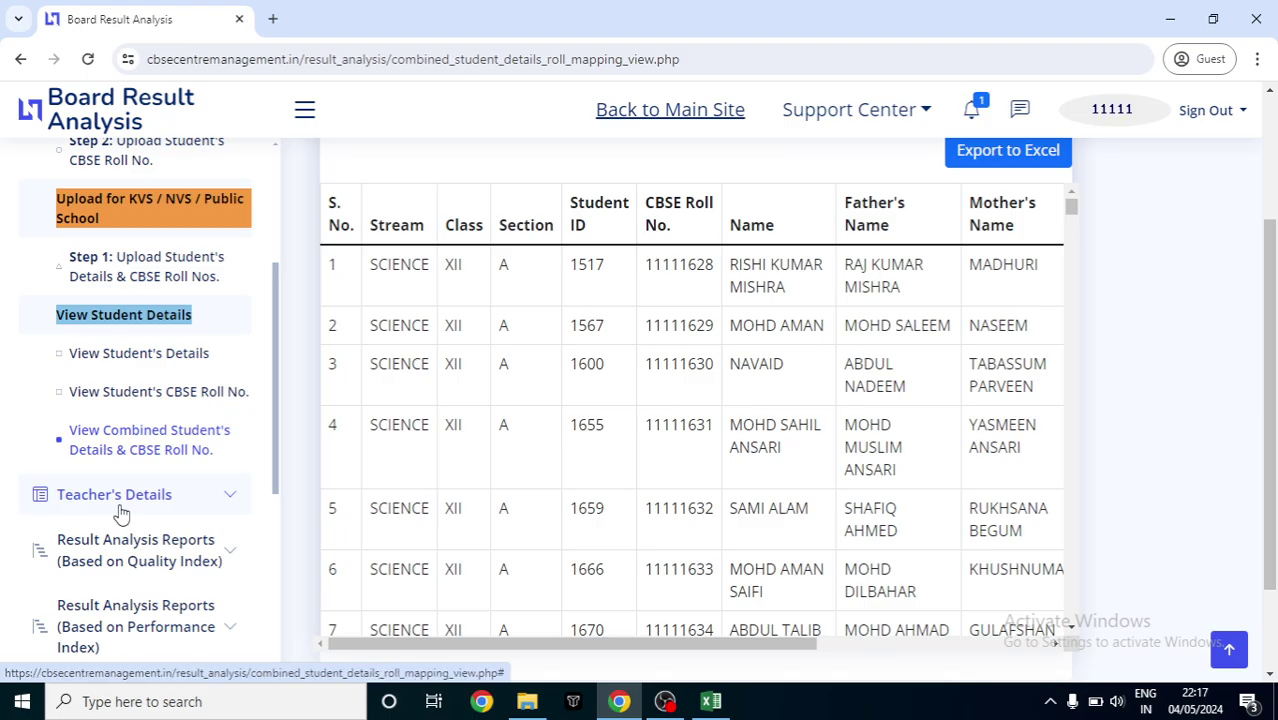
Step: Open the Upload Teacher's Details page from the Teacher's Details section
scroll(120, 513, down, 3)
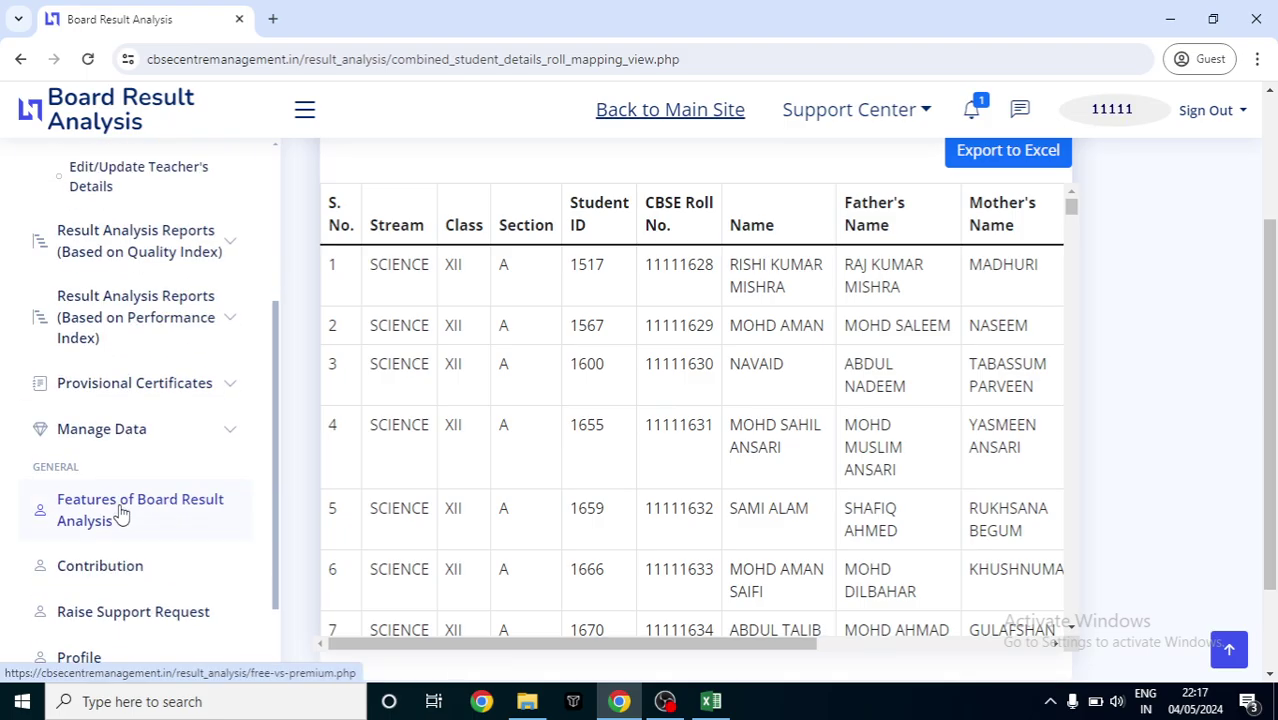
drag(277, 357, 288, 288)
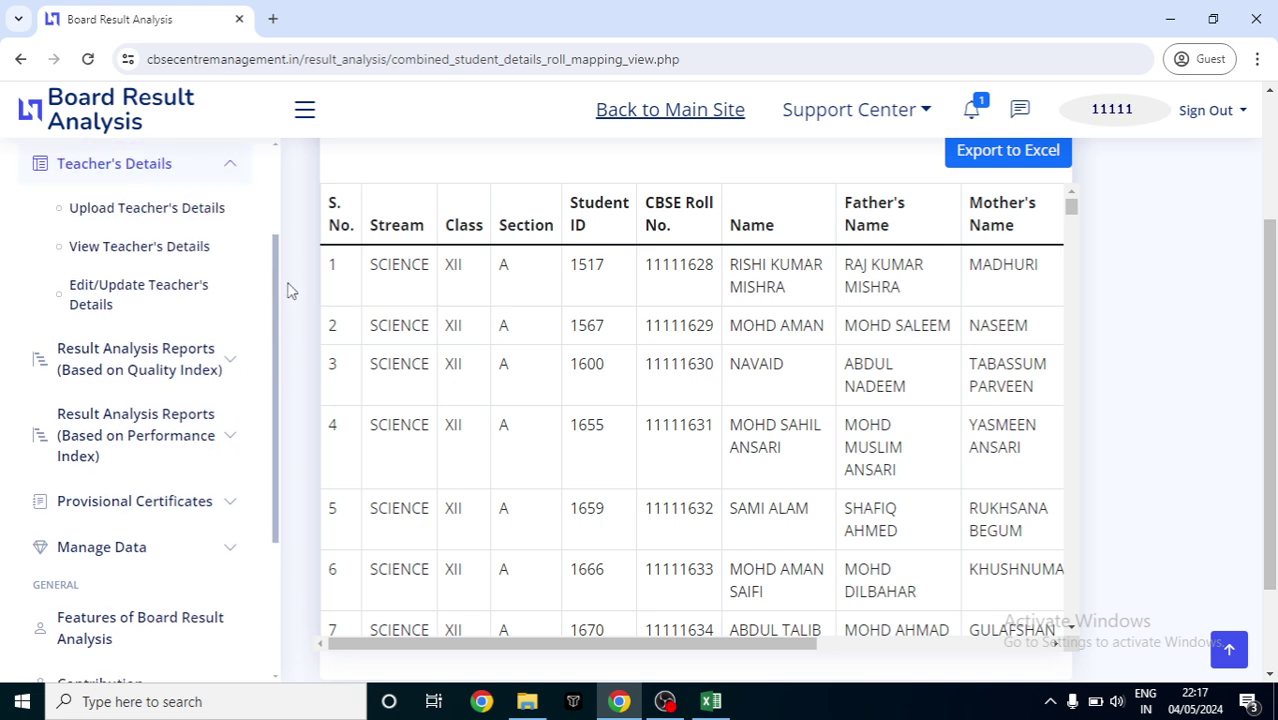
click(147, 212)
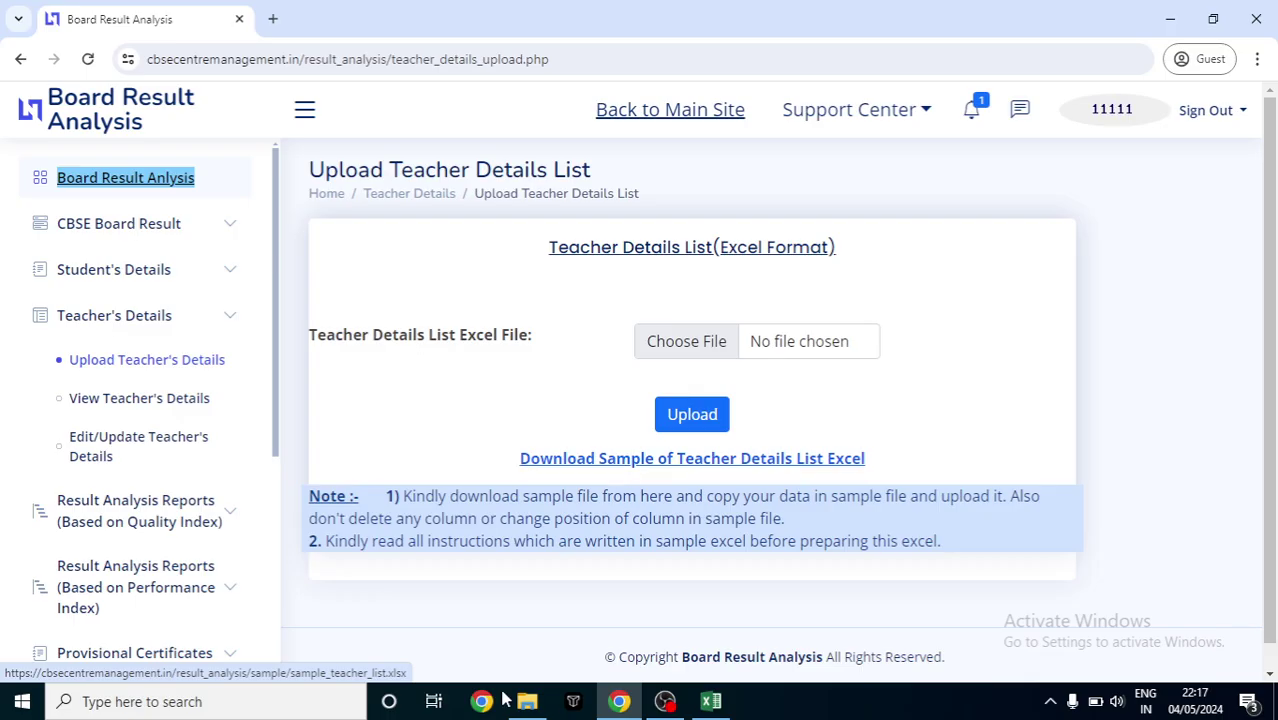
Step: Close the Class XII student list in Excel and open "Teacher_Details" from the Demo Account Result folder to inspect its column headings
click(710, 702)
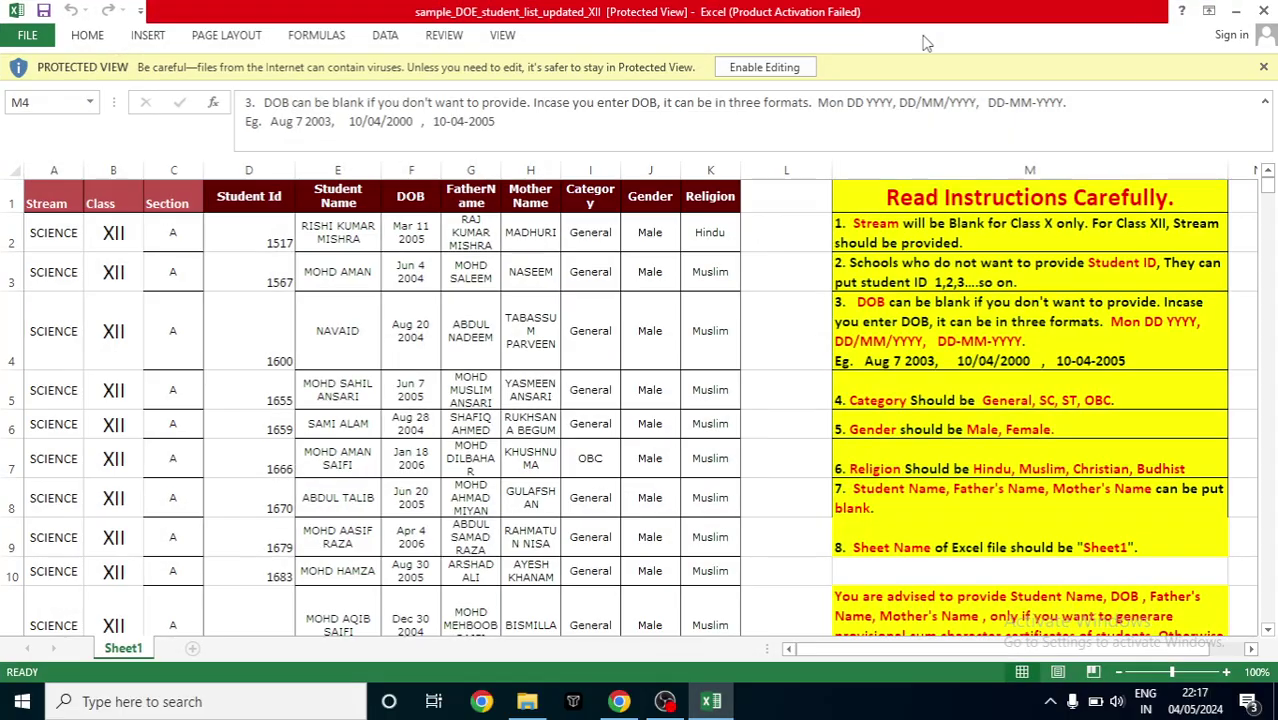
click(1264, 11)
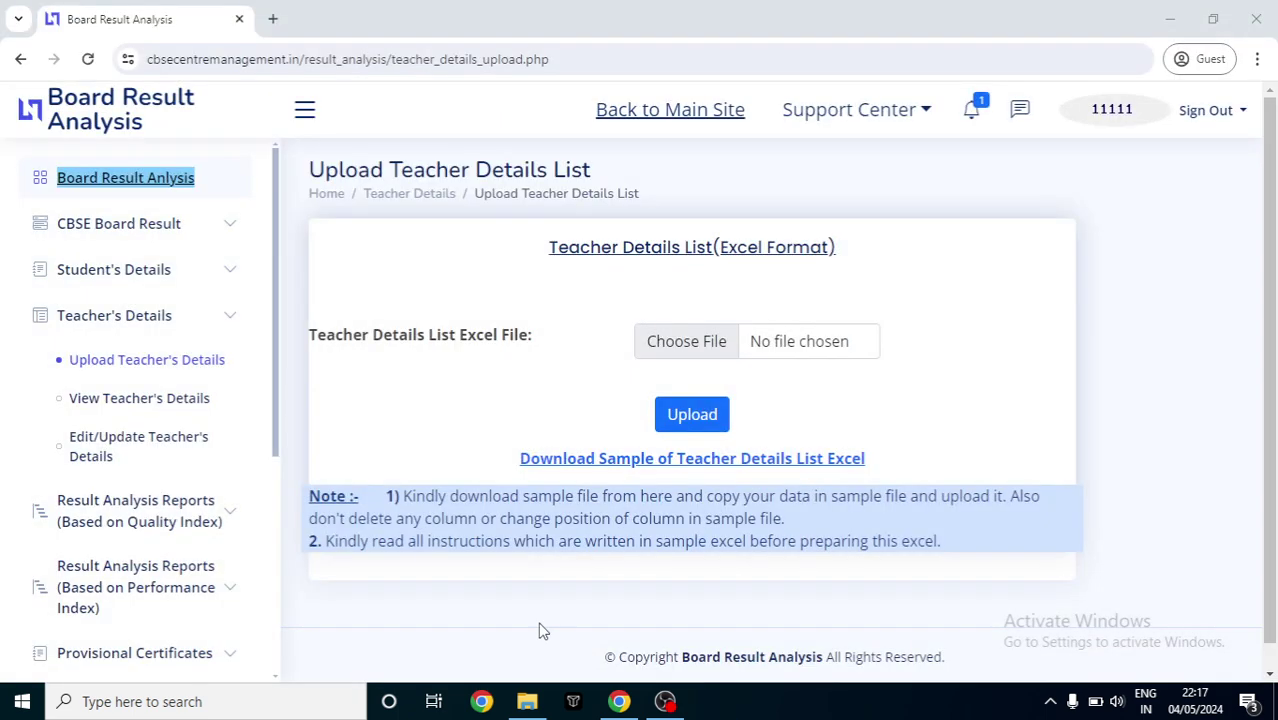
click(527, 701)
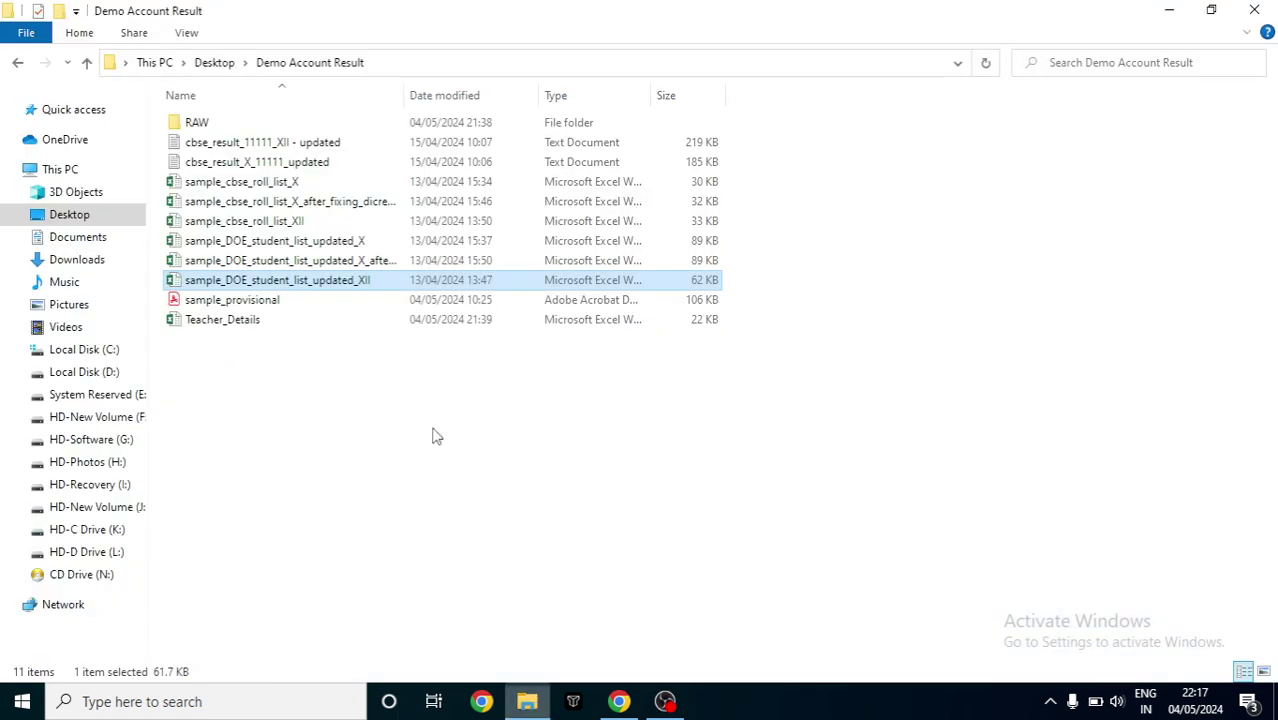
click(243, 327)
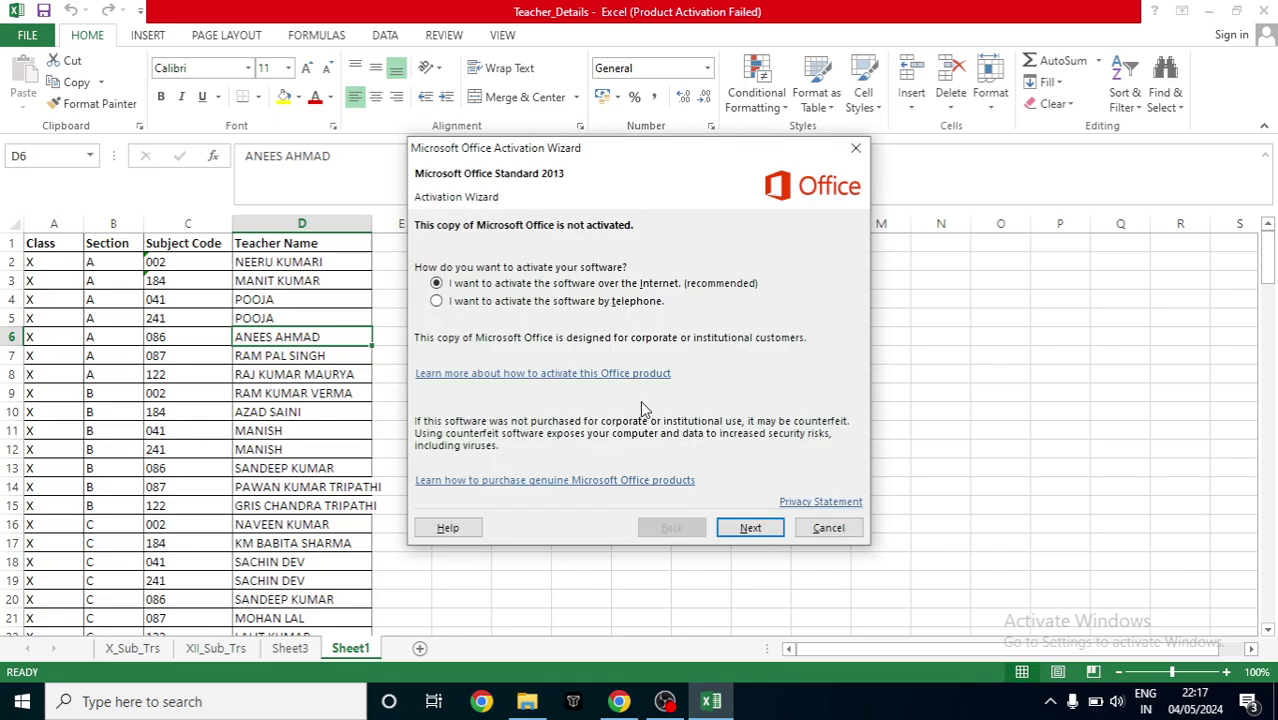
click(830, 528)
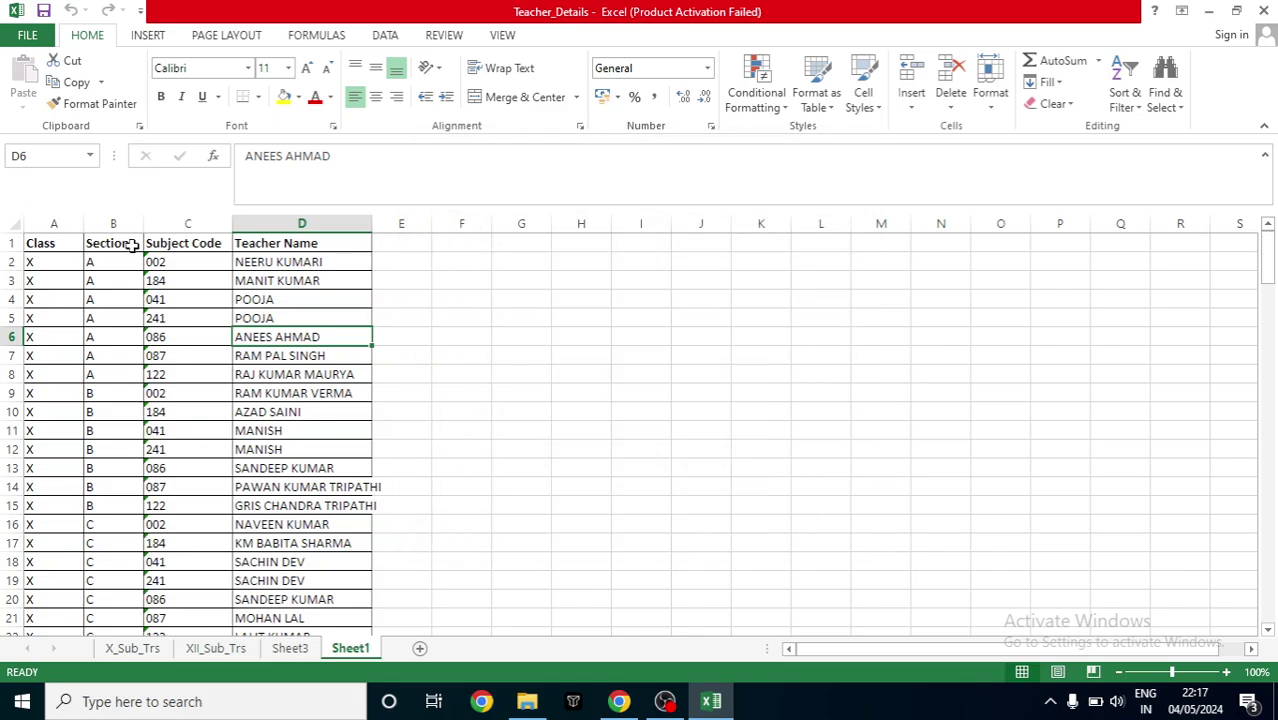
click(278, 245)
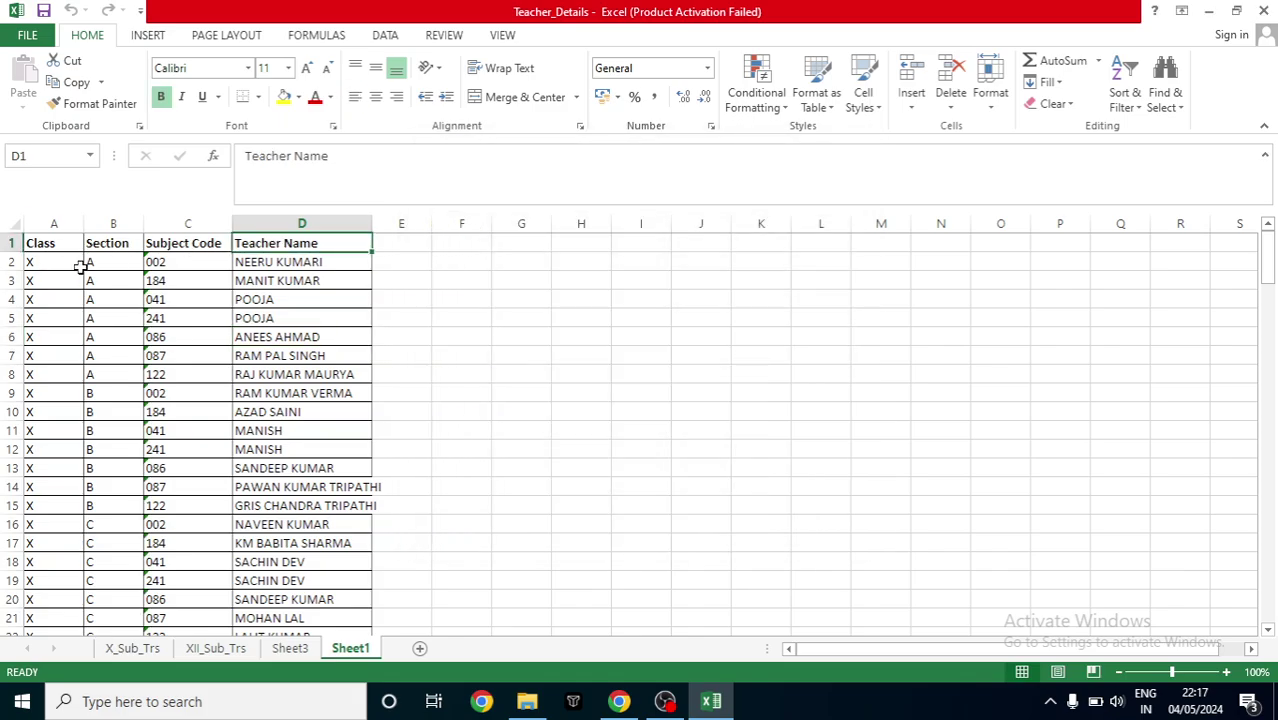
Step: Review the Teacher_Details rows from Class X through the last Class XII entries, and switch back to the Board Result Analysis portal
click(44, 260)
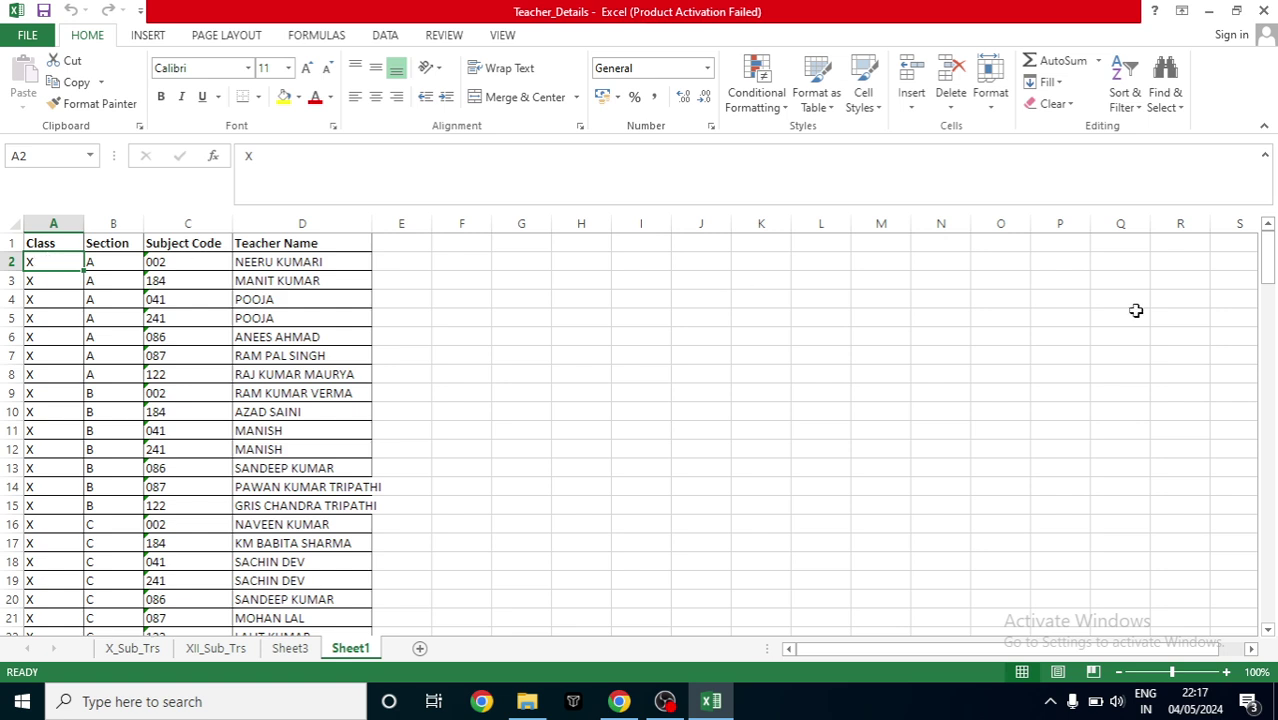
drag(1268, 270, 1268, 628)
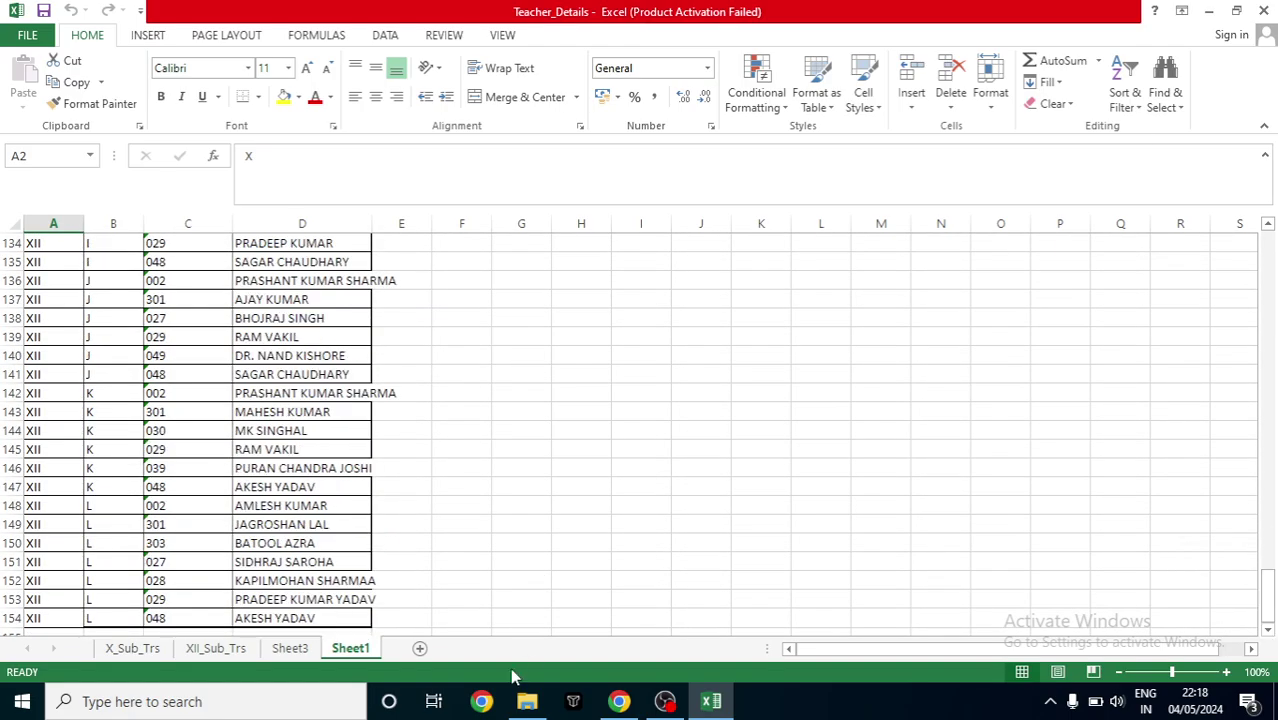
click(620, 703)
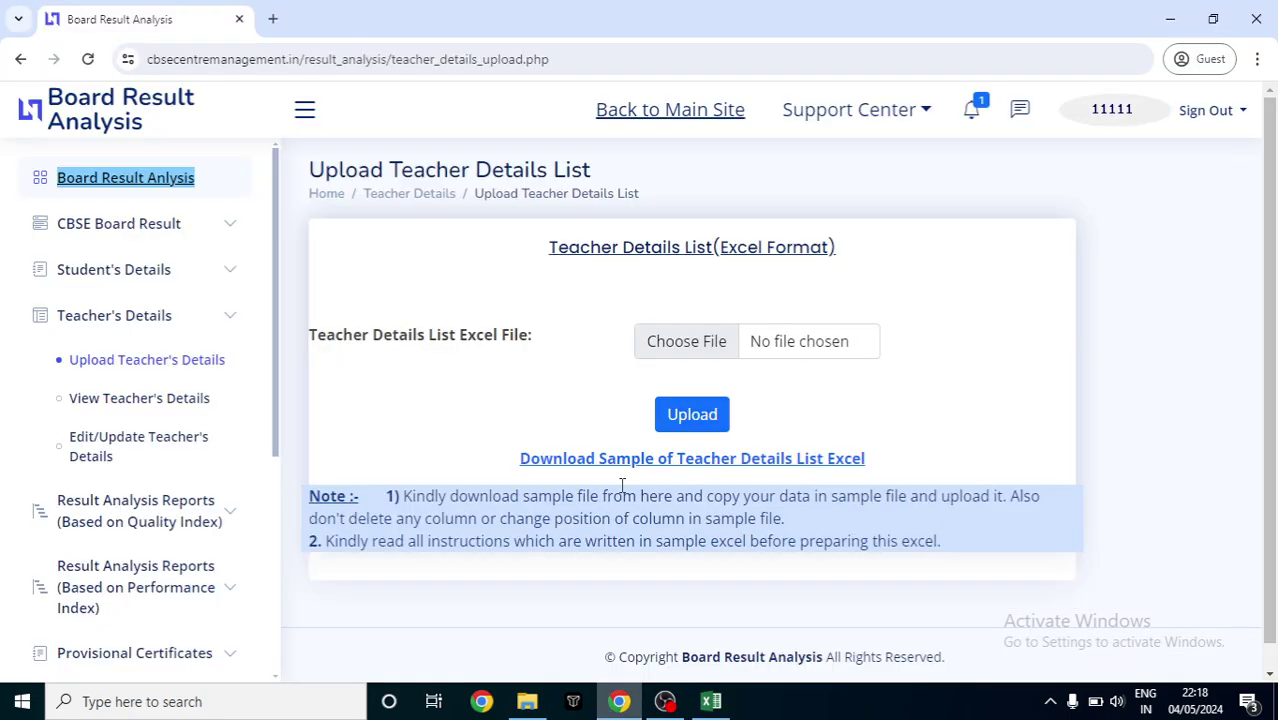
Step: Close the Teacher_Details workbook in Excel and upload the "Teacher_Details" file as the teacher details list
click(683, 345)
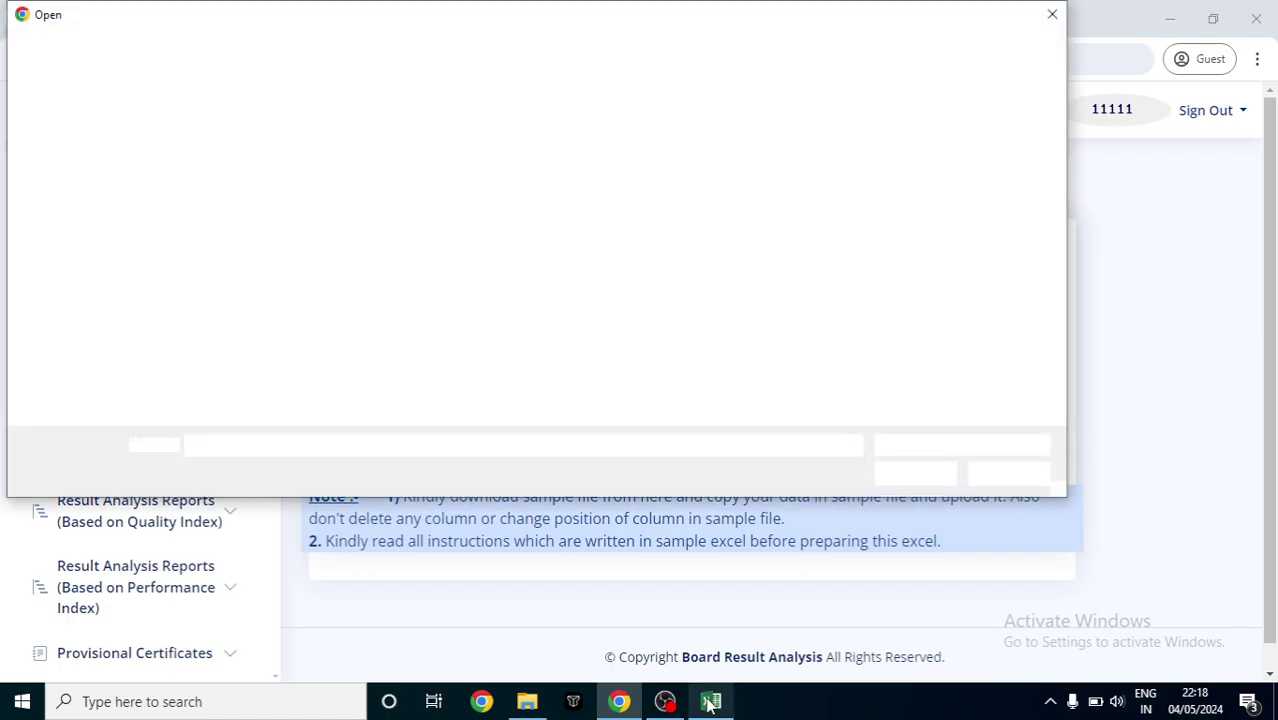
click(710, 703)
click(1262, 10)
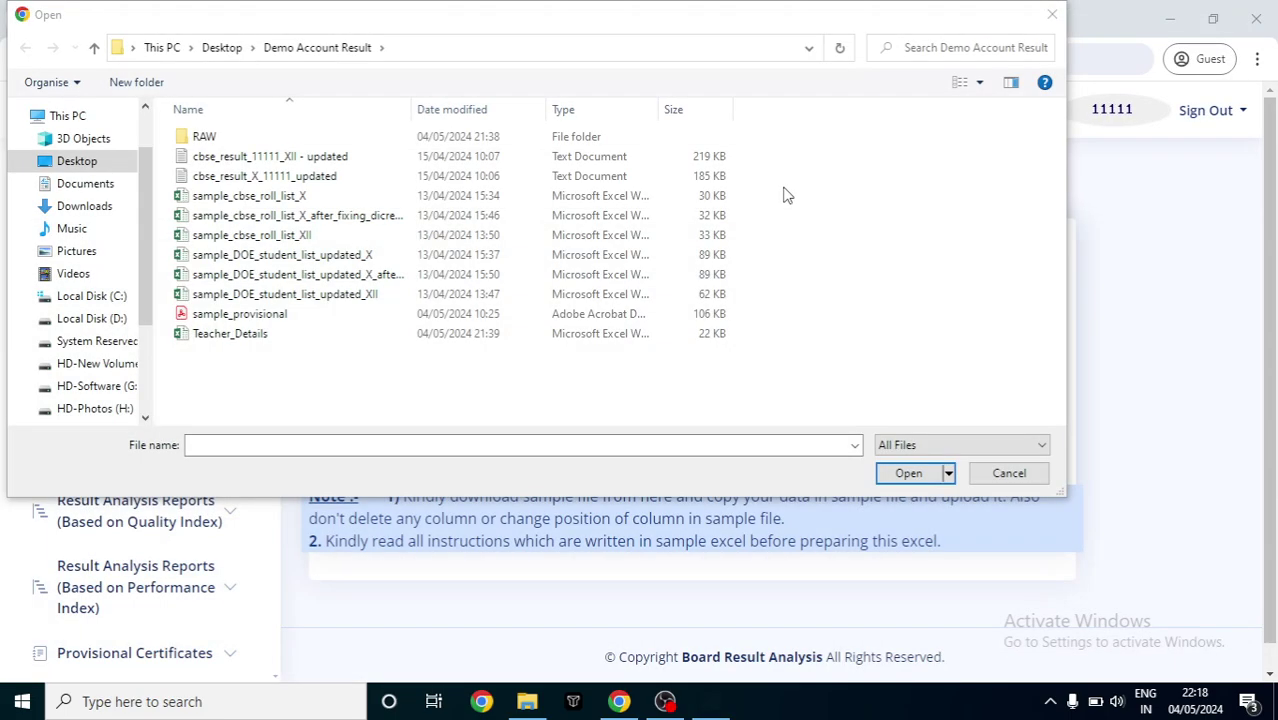
double_click(240, 334)
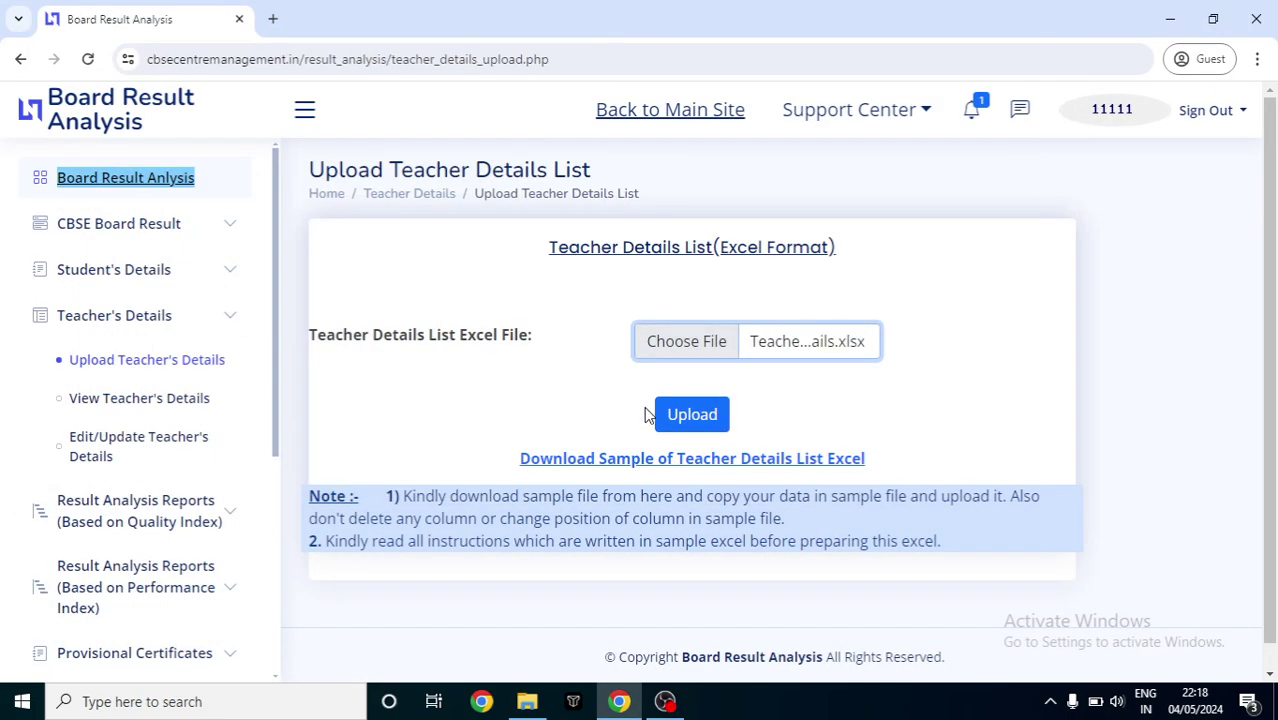
click(696, 418)
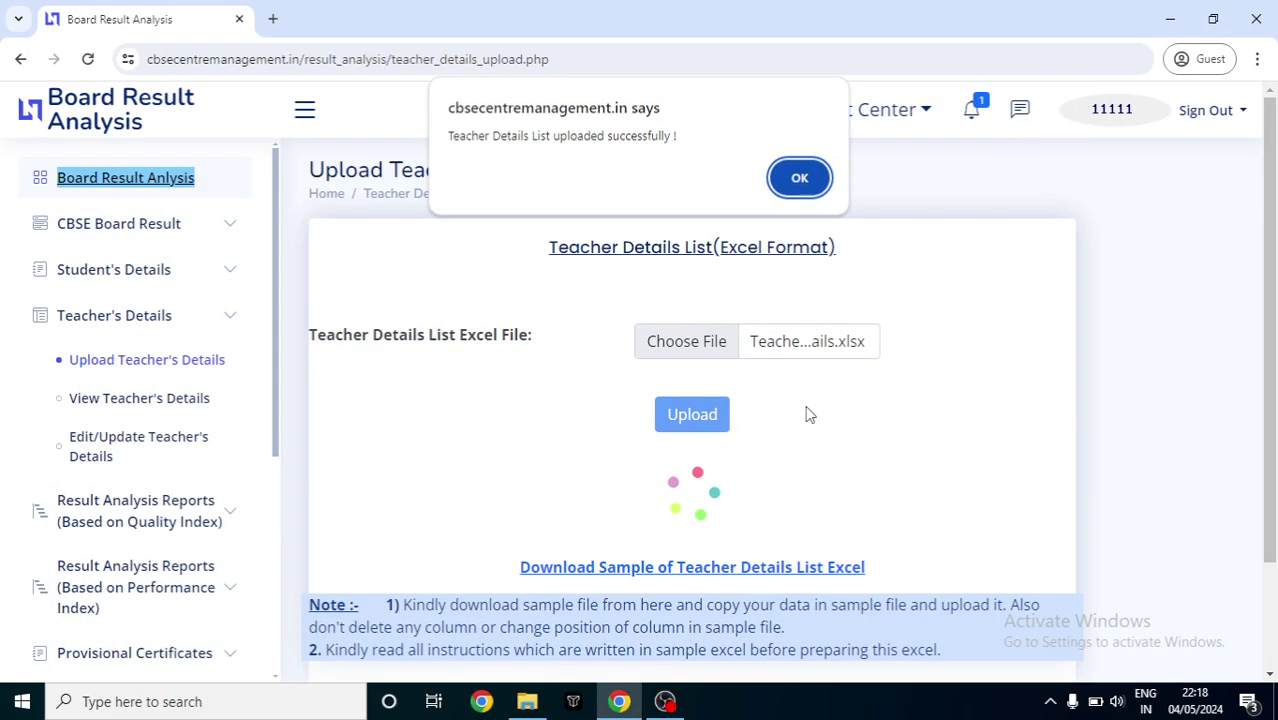
click(797, 179)
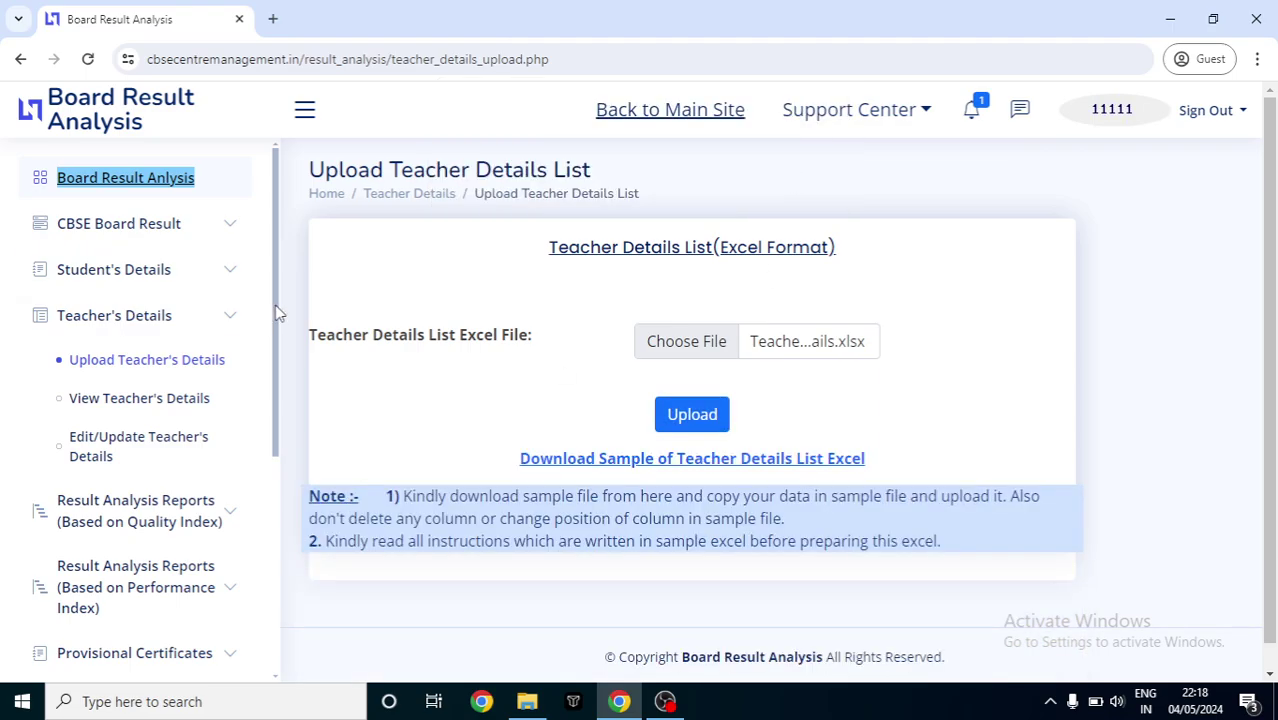
Step: Open View Teacher's Details and display the teacher list for Class XII and for Class X
scroll(278, 313, down, 1)
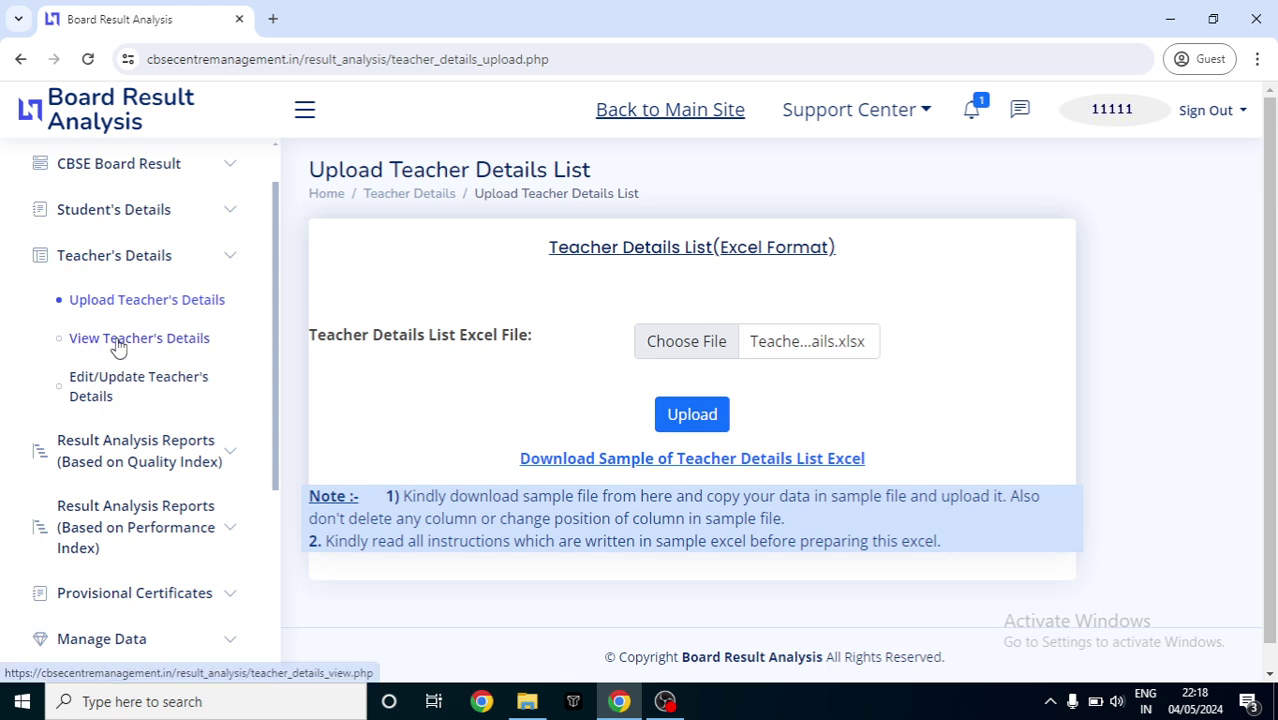
click(117, 340)
click(670, 298)
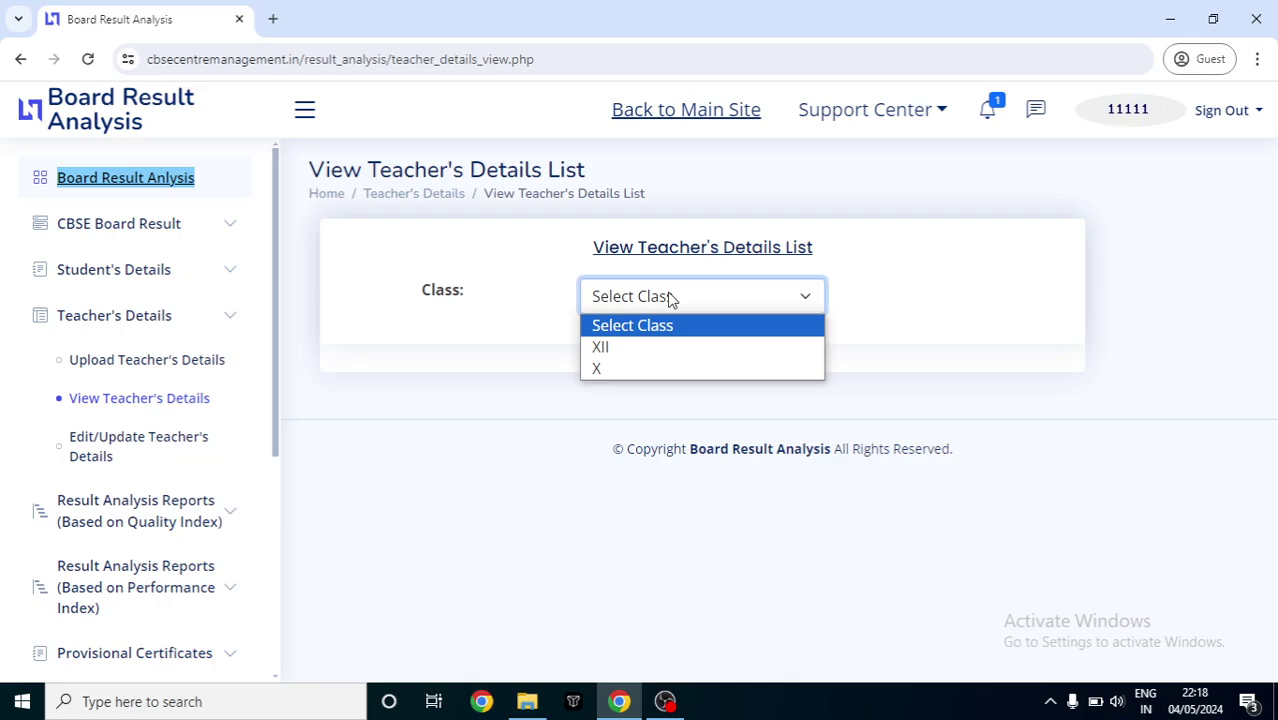
click(676, 352)
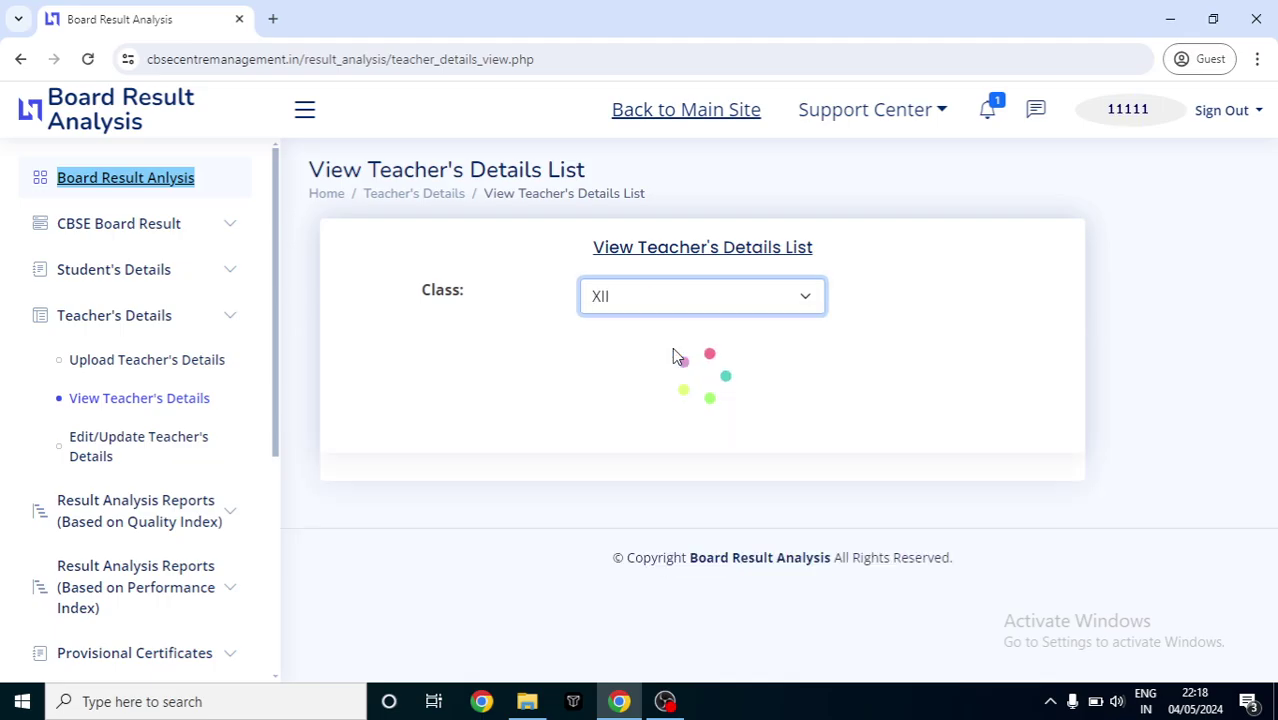
click(716, 297)
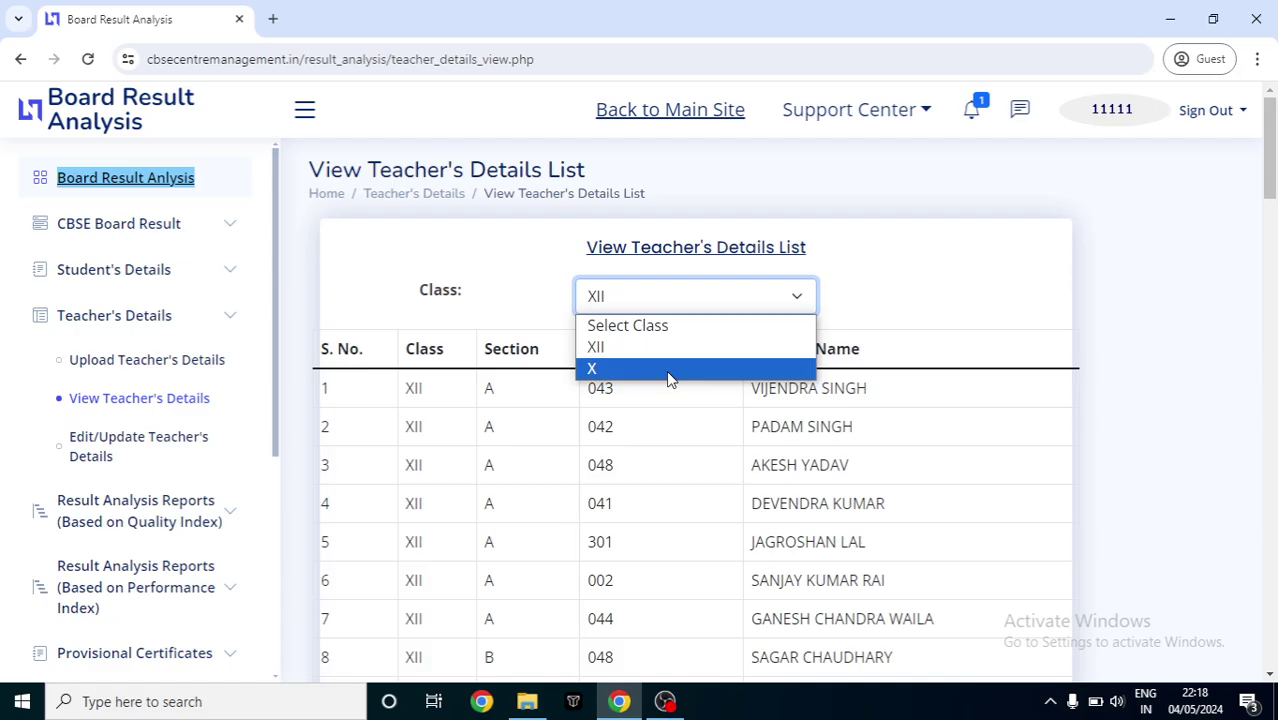
click(669, 370)
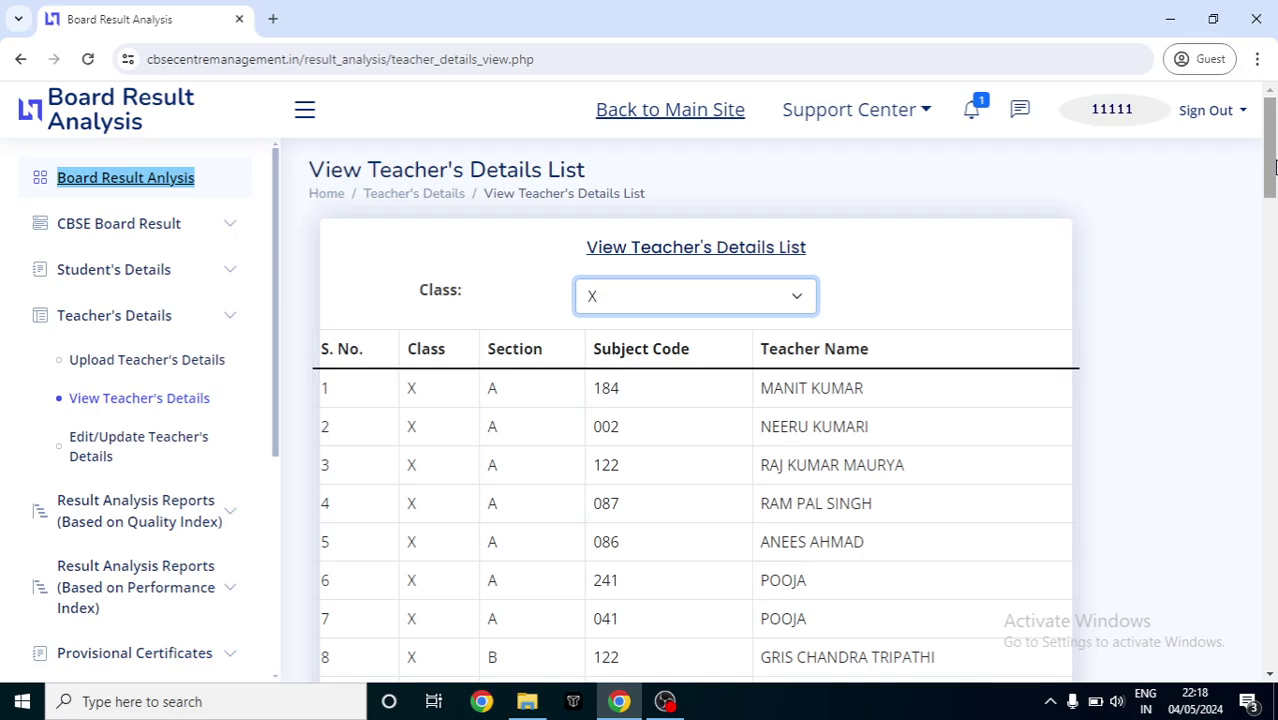
drag(1270, 188, 1272, 237)
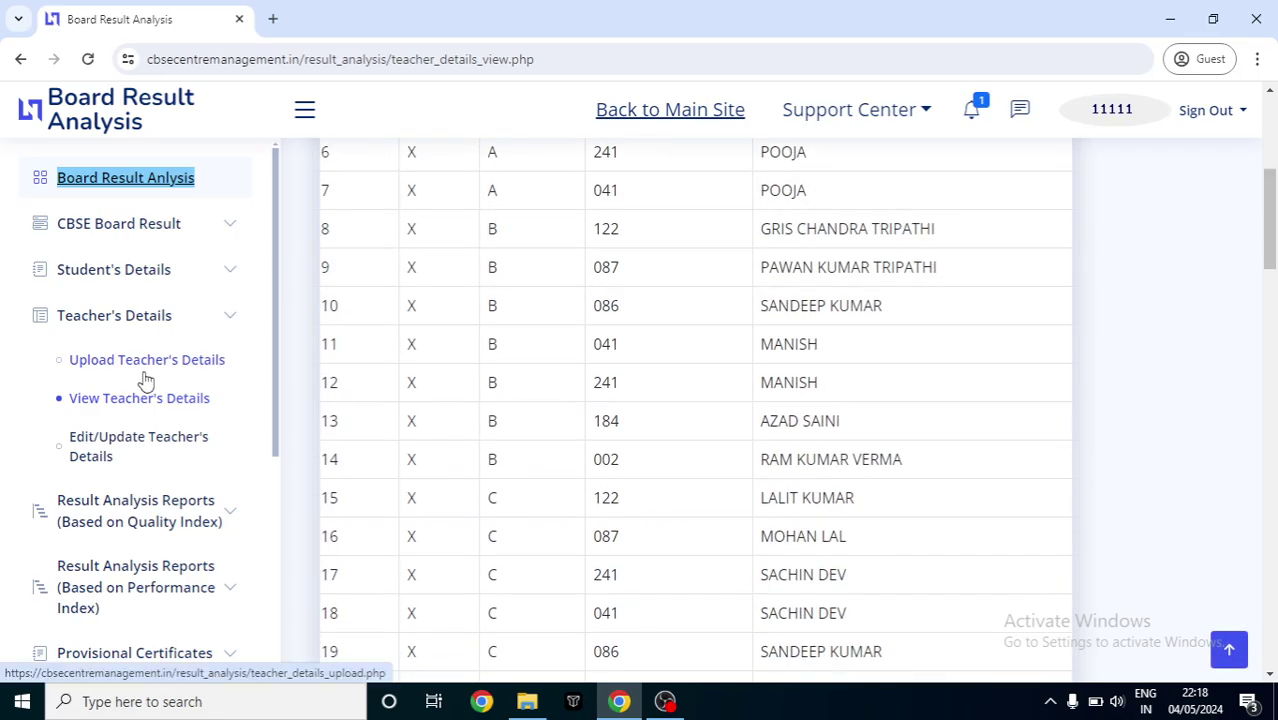
Step: Open Edit/Update Teacher's Details and bring up the teacher name for Class X, Section A, Subject Code 184
click(128, 447)
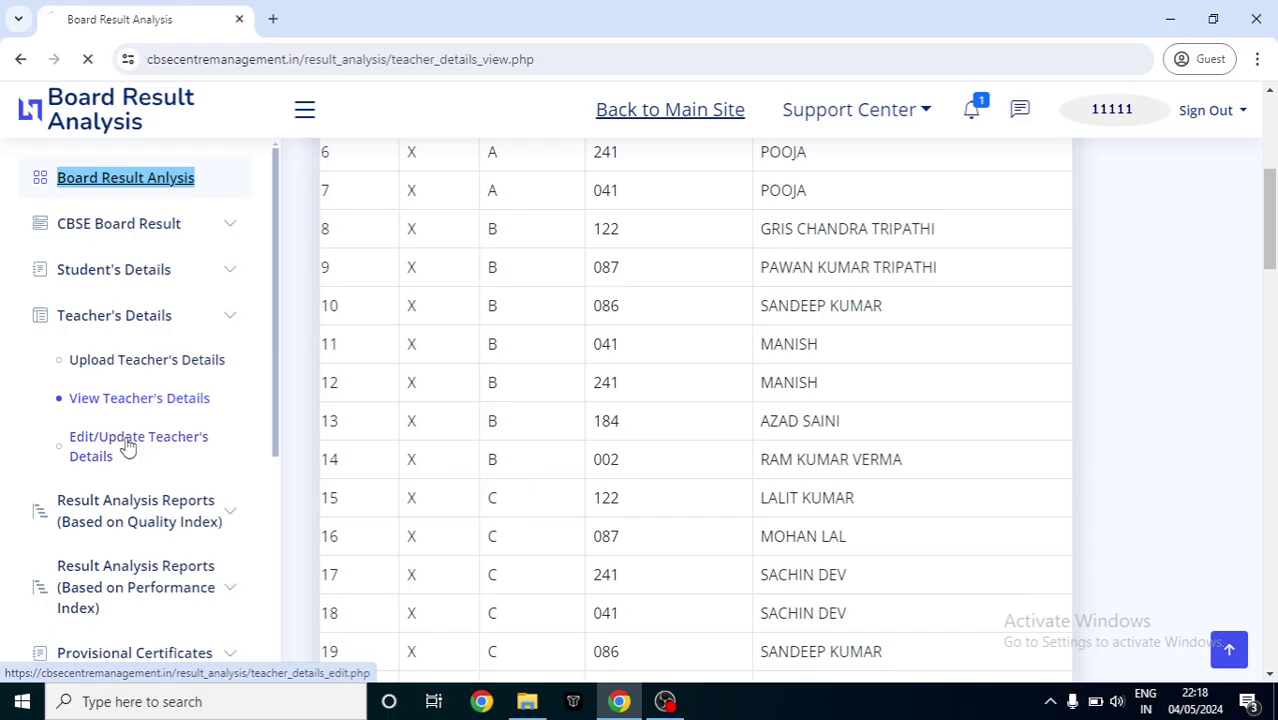
click(641, 297)
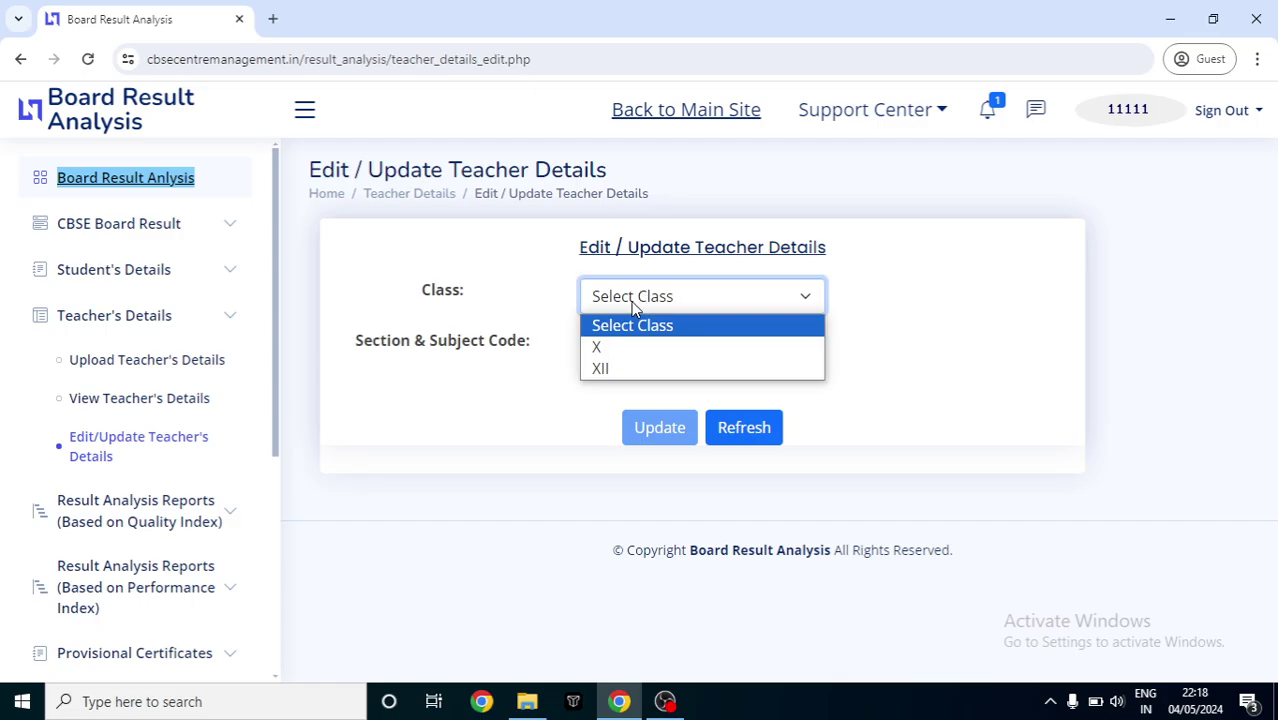
click(637, 349)
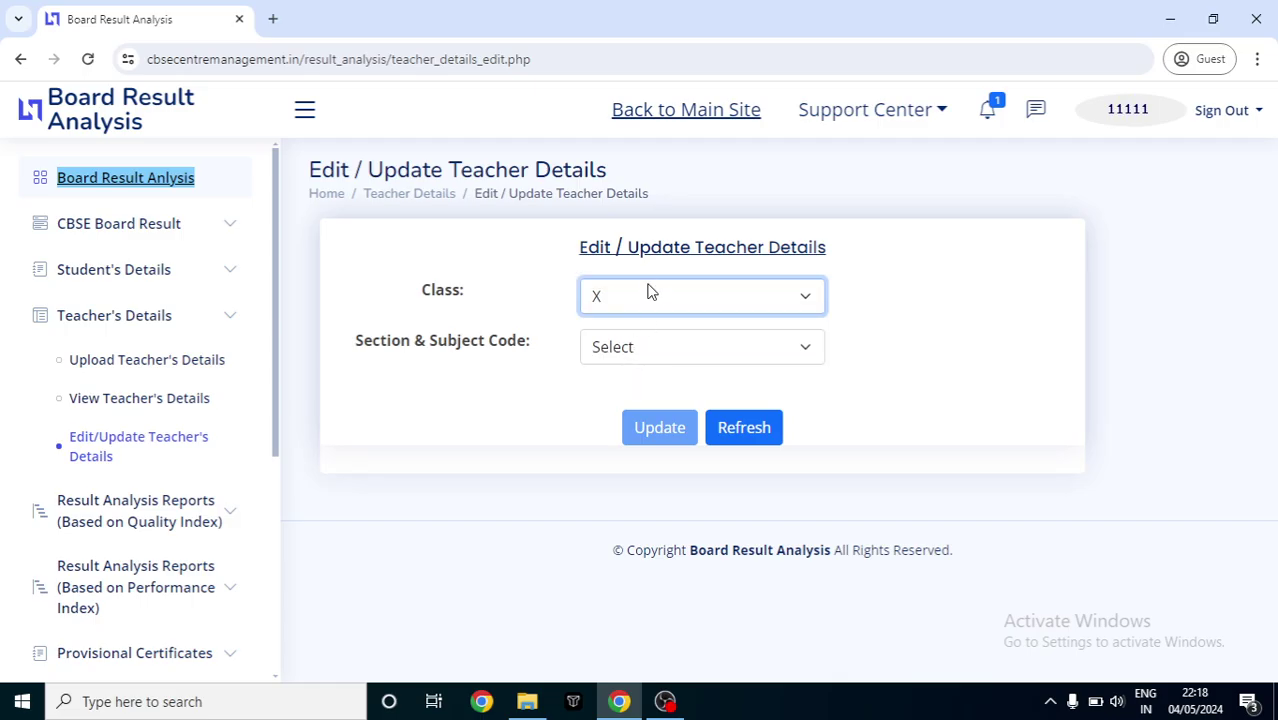
click(689, 346)
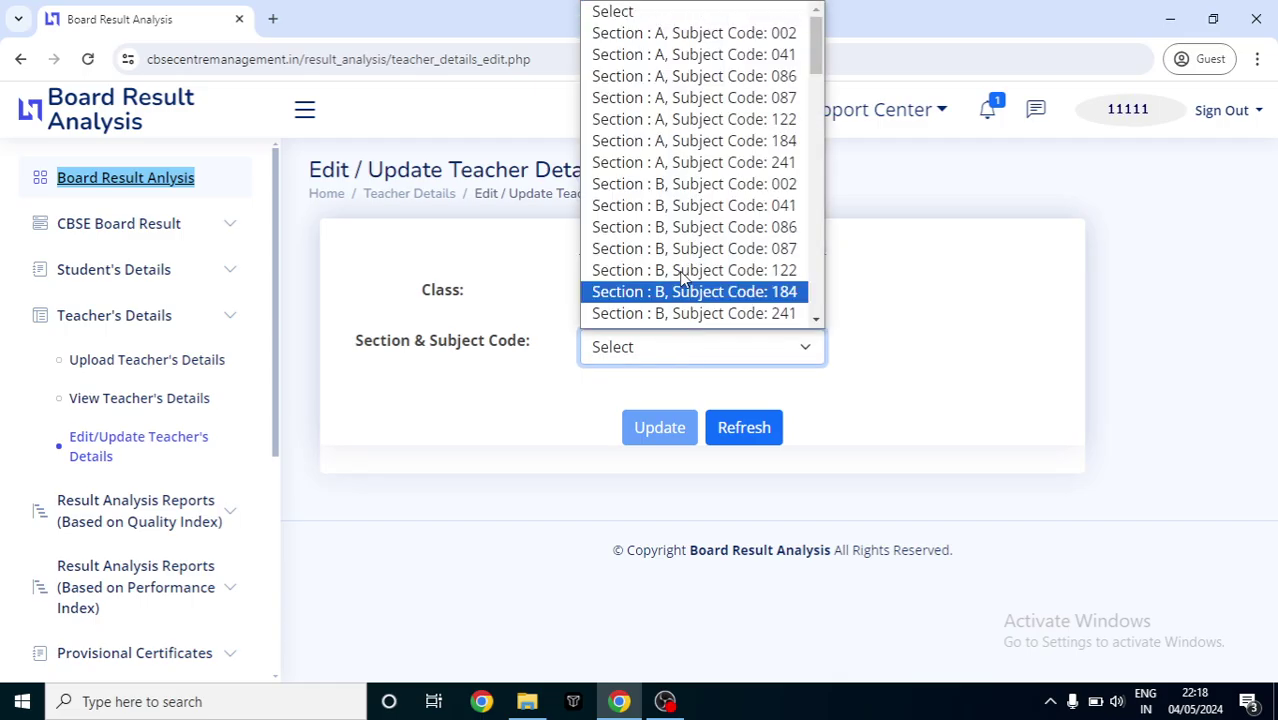
click(742, 143)
click(803, 417)
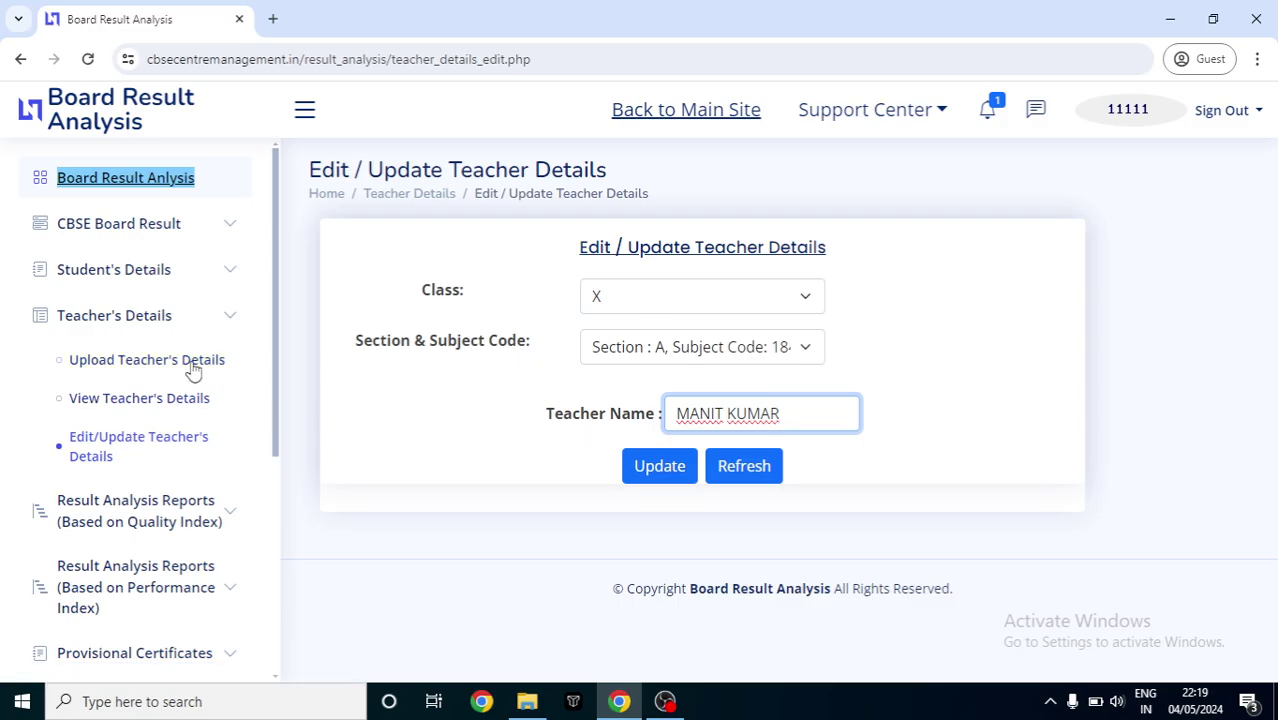
Step: Open the Result alongwith Percentage report of the Quality Index reports and display it for Class XII
click(203, 318)
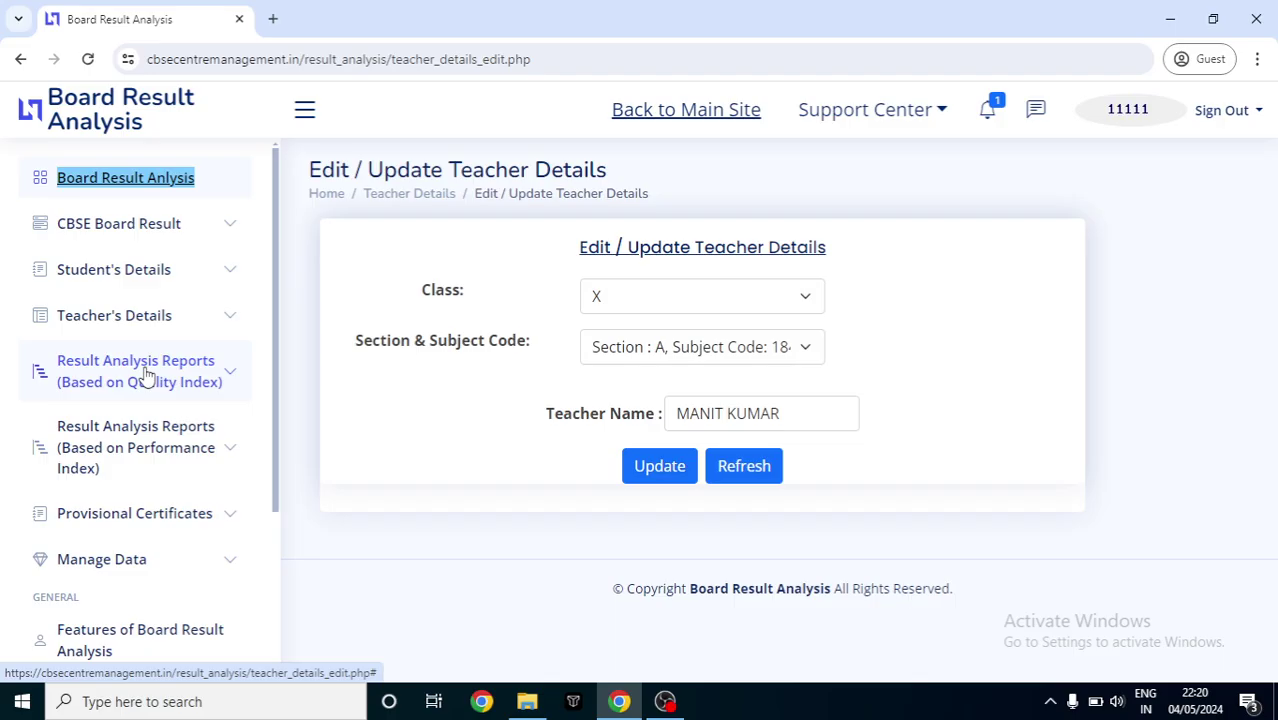
click(222, 382)
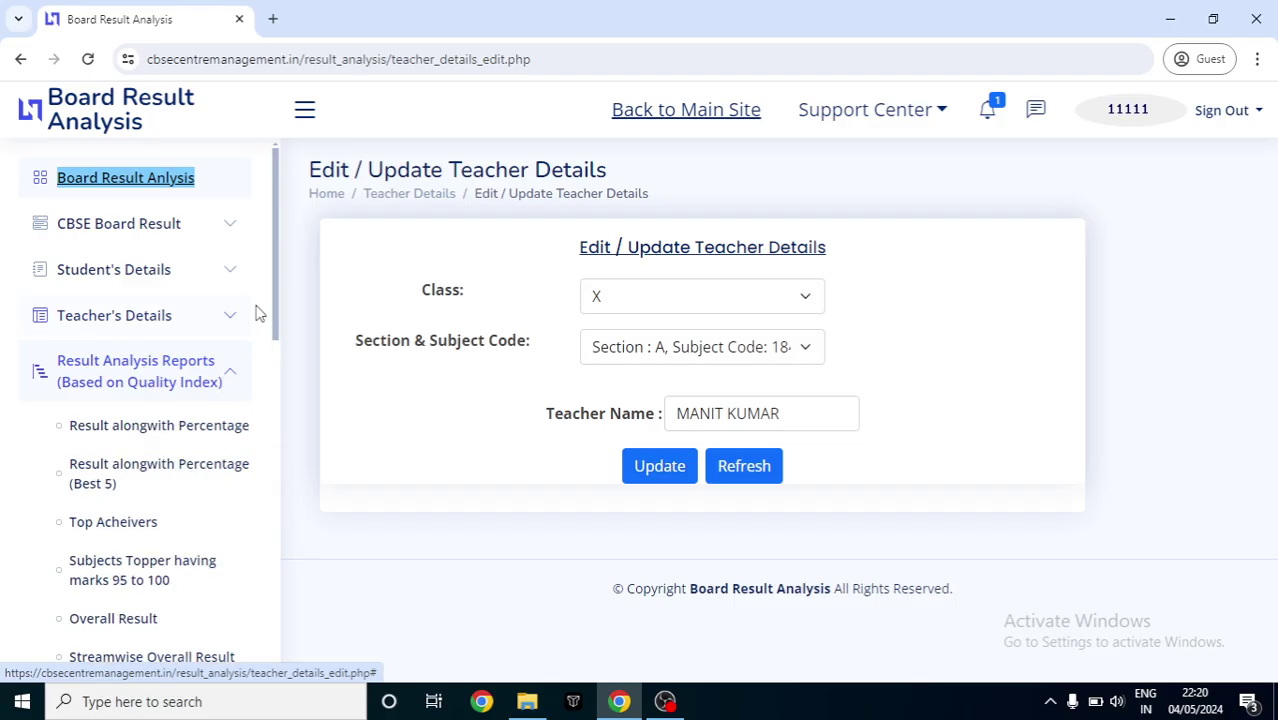
drag(278, 277, 280, 334)
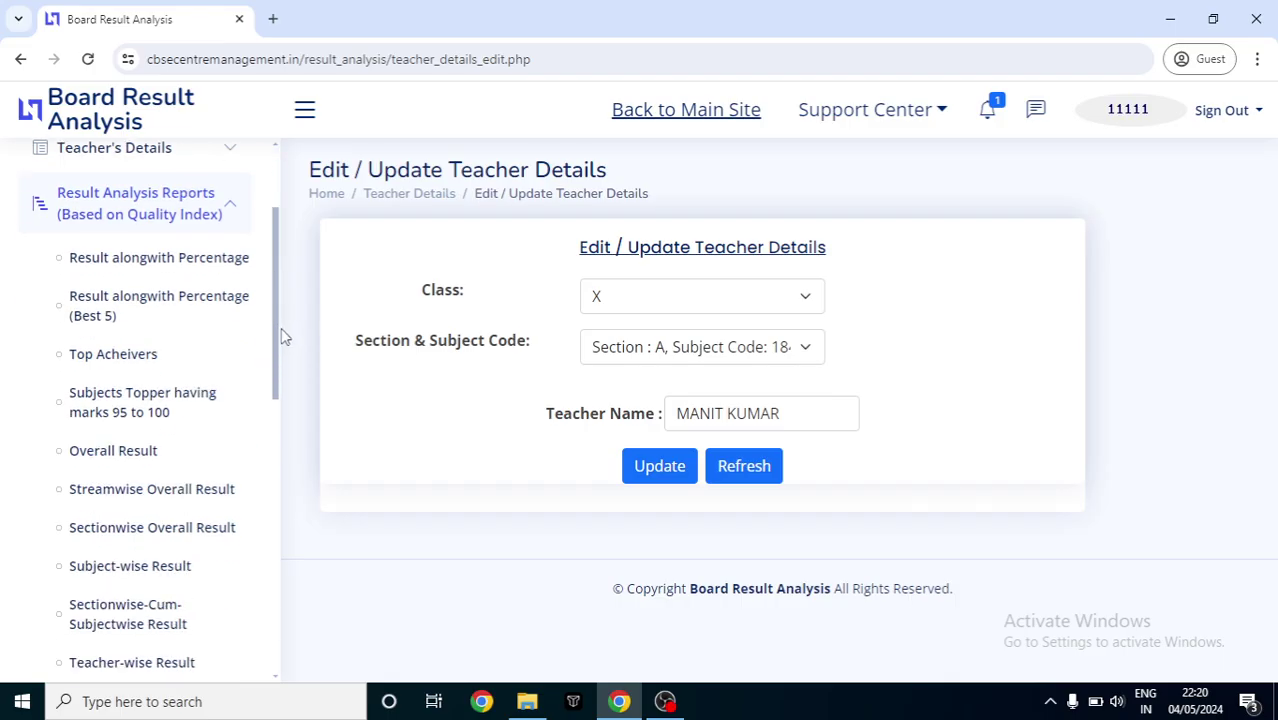
click(141, 269)
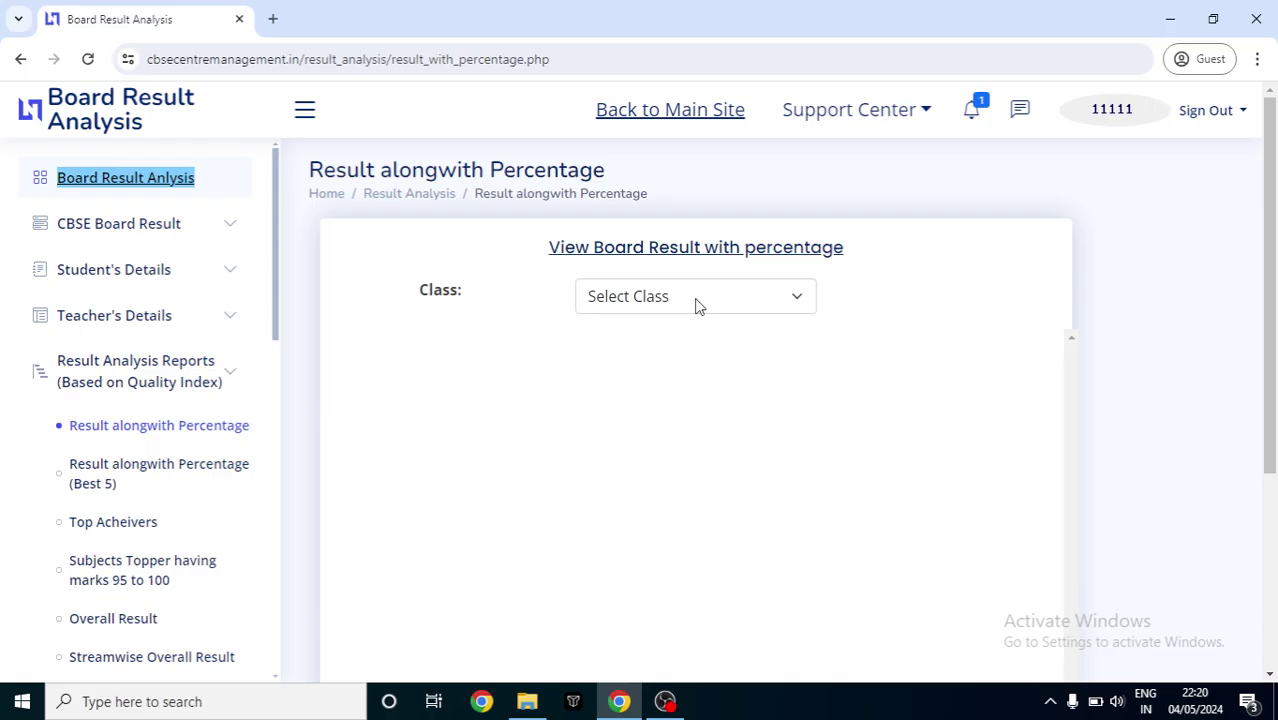
click(698, 306)
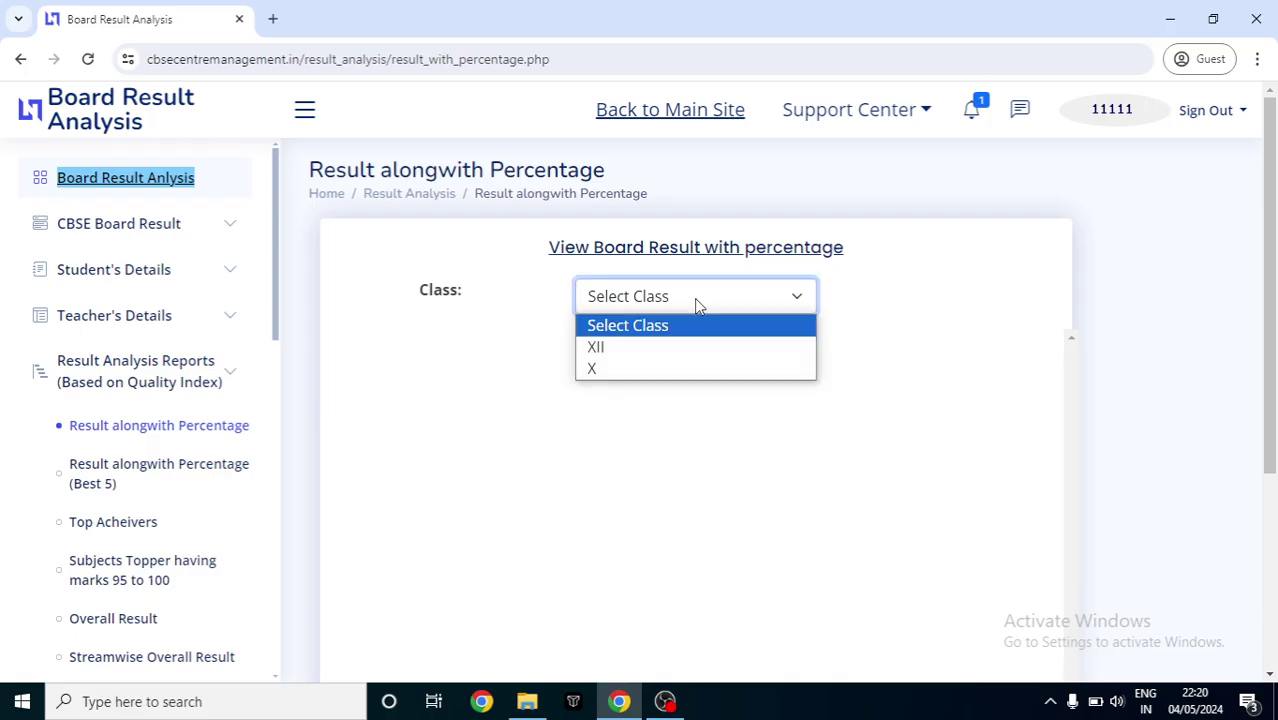
click(668, 354)
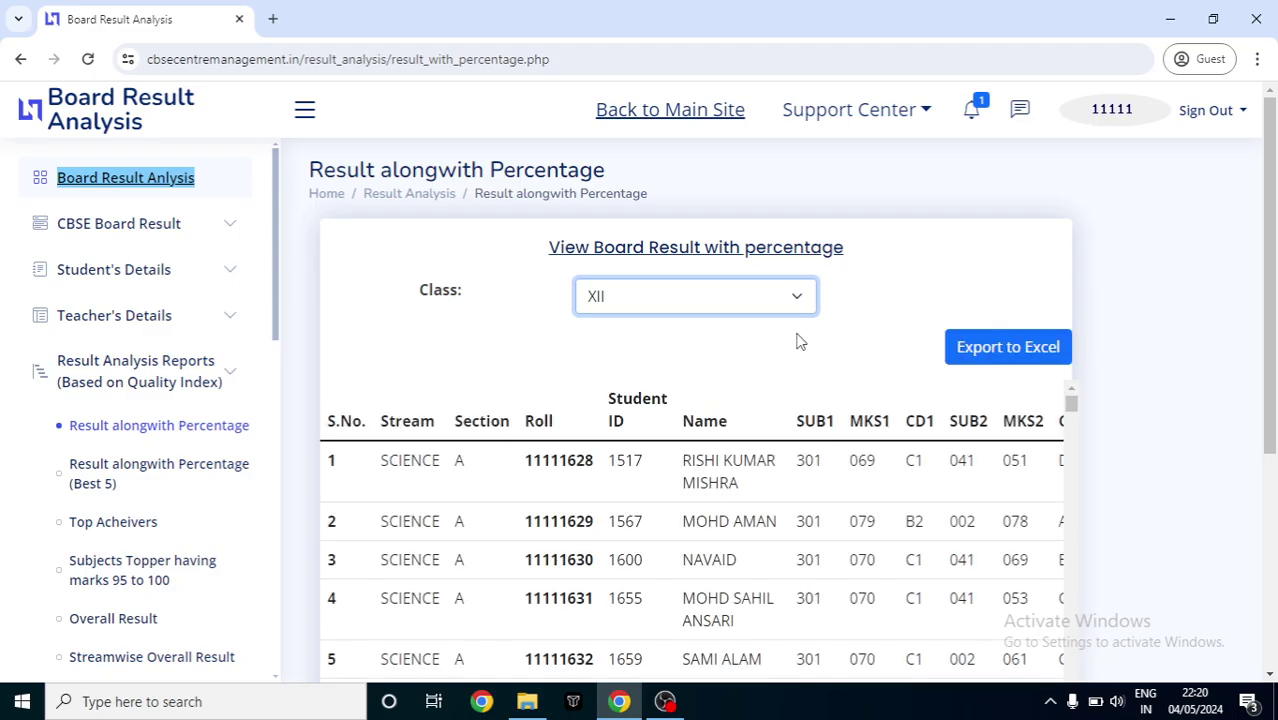
Step: Examine the Class XII result table across to its Result, Total and % columns, highlighting the first student's total and percentage
drag(1272, 365, 1272, 463)
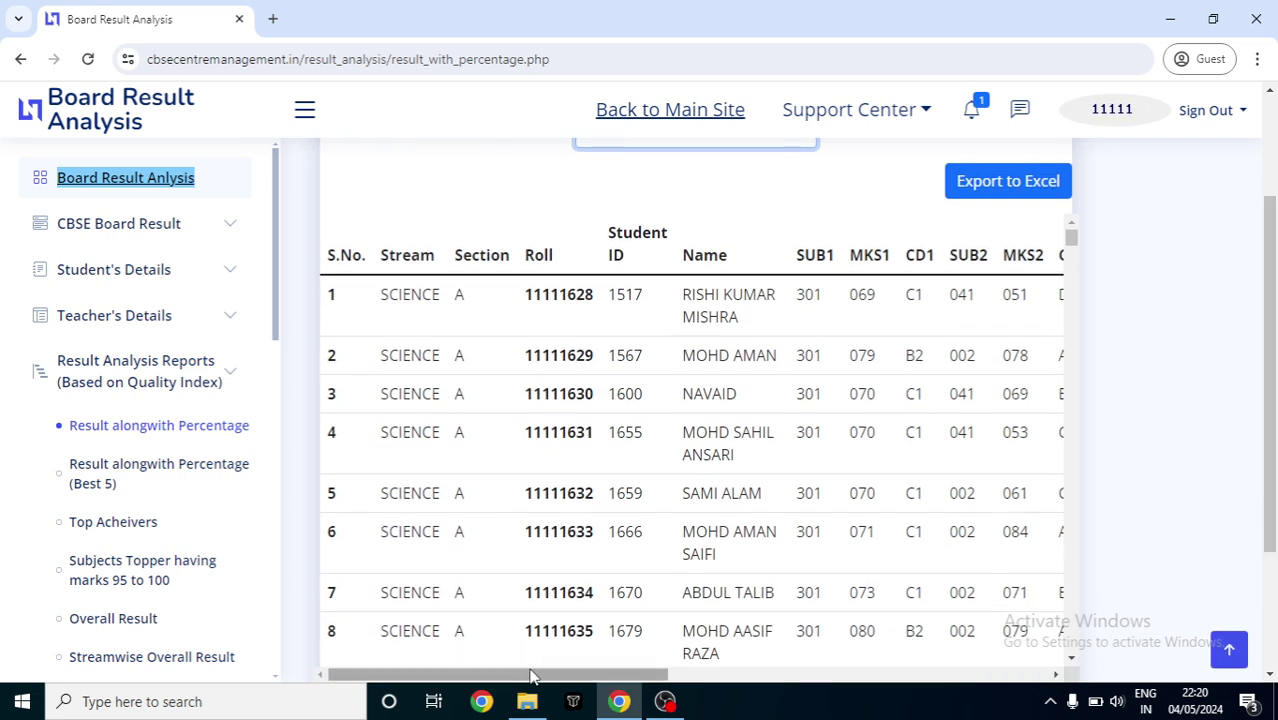
drag(535, 675, 965, 706)
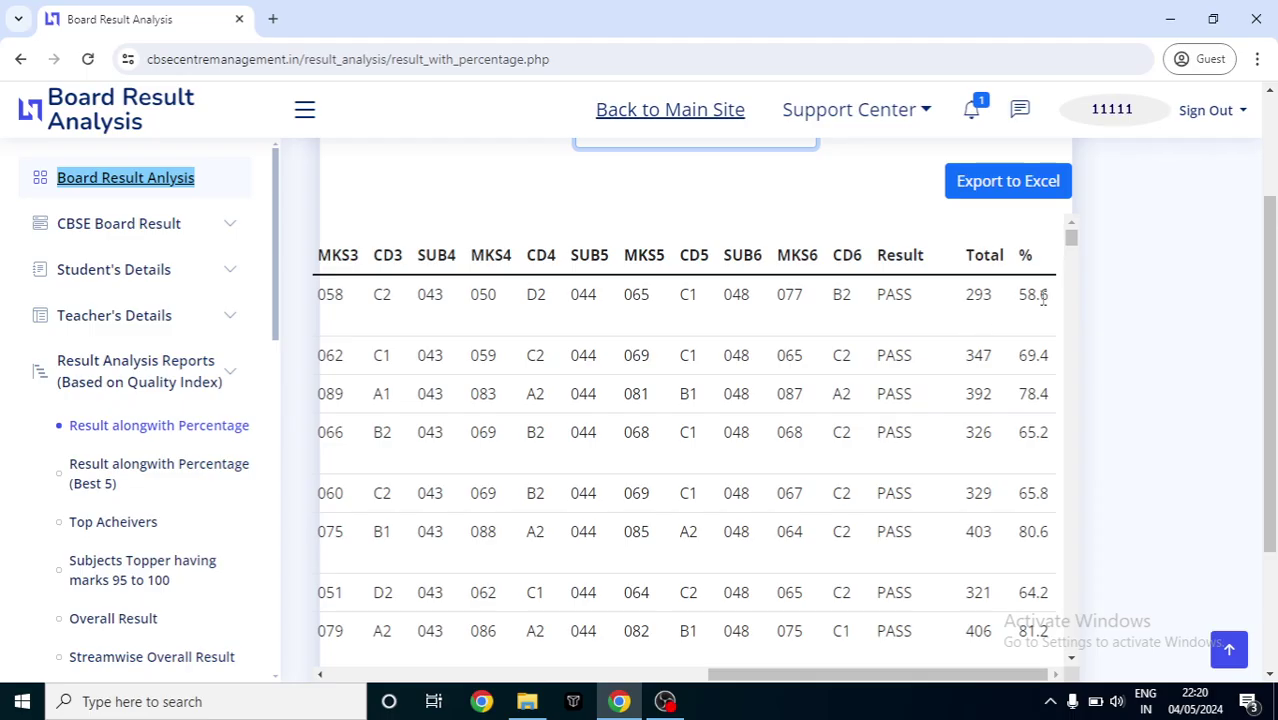
drag(963, 297, 1058, 300)
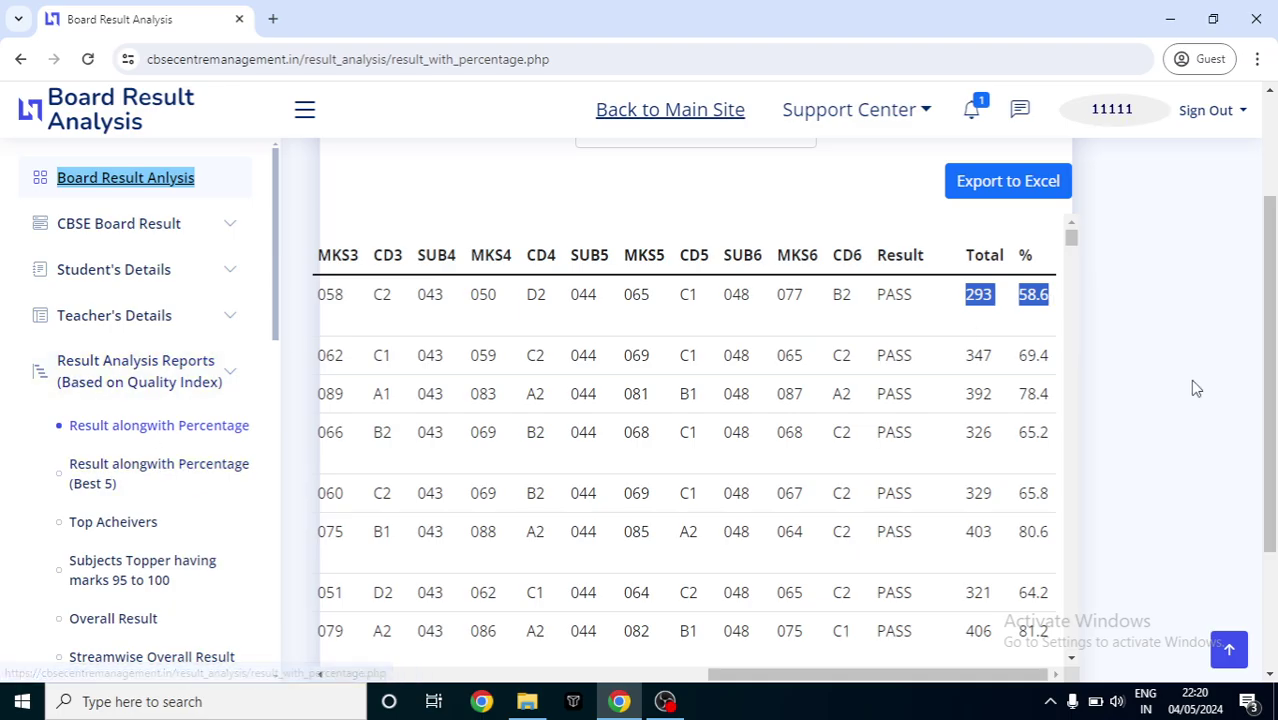
Step: Display the Result alongwith Percentage report for Class X
scroll(1190, 379, up, 2)
click(716, 276)
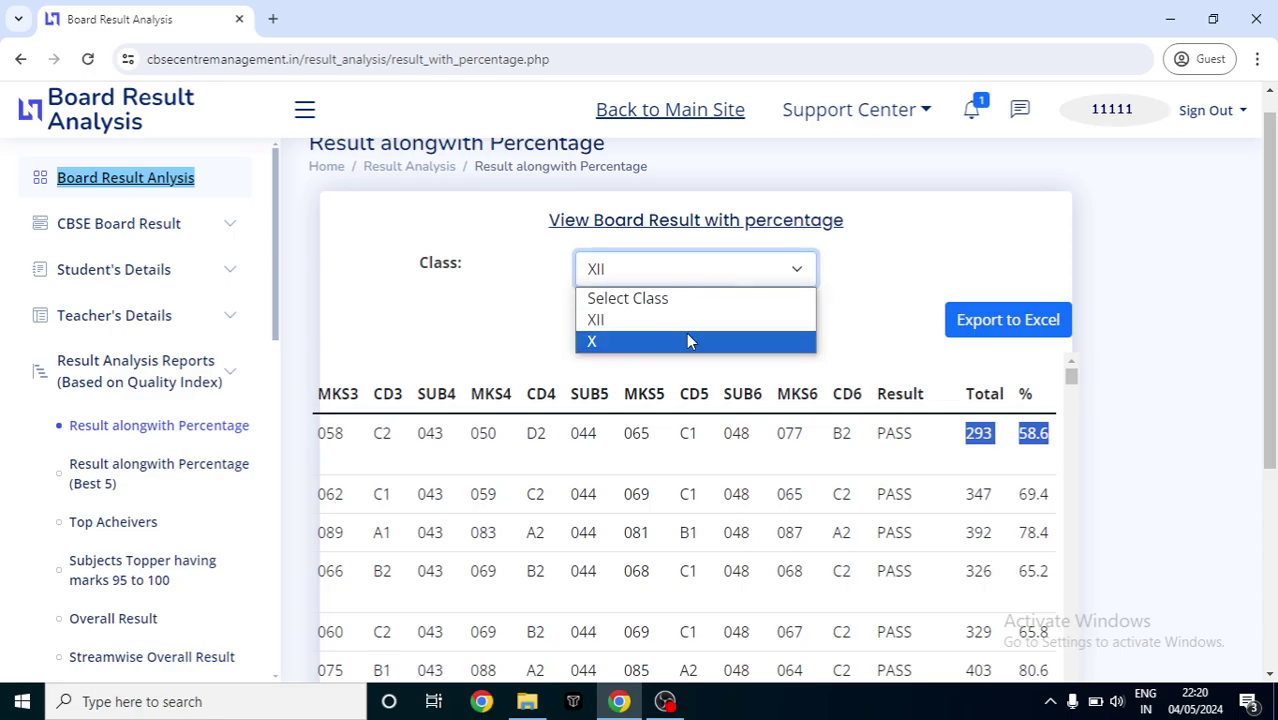
click(686, 340)
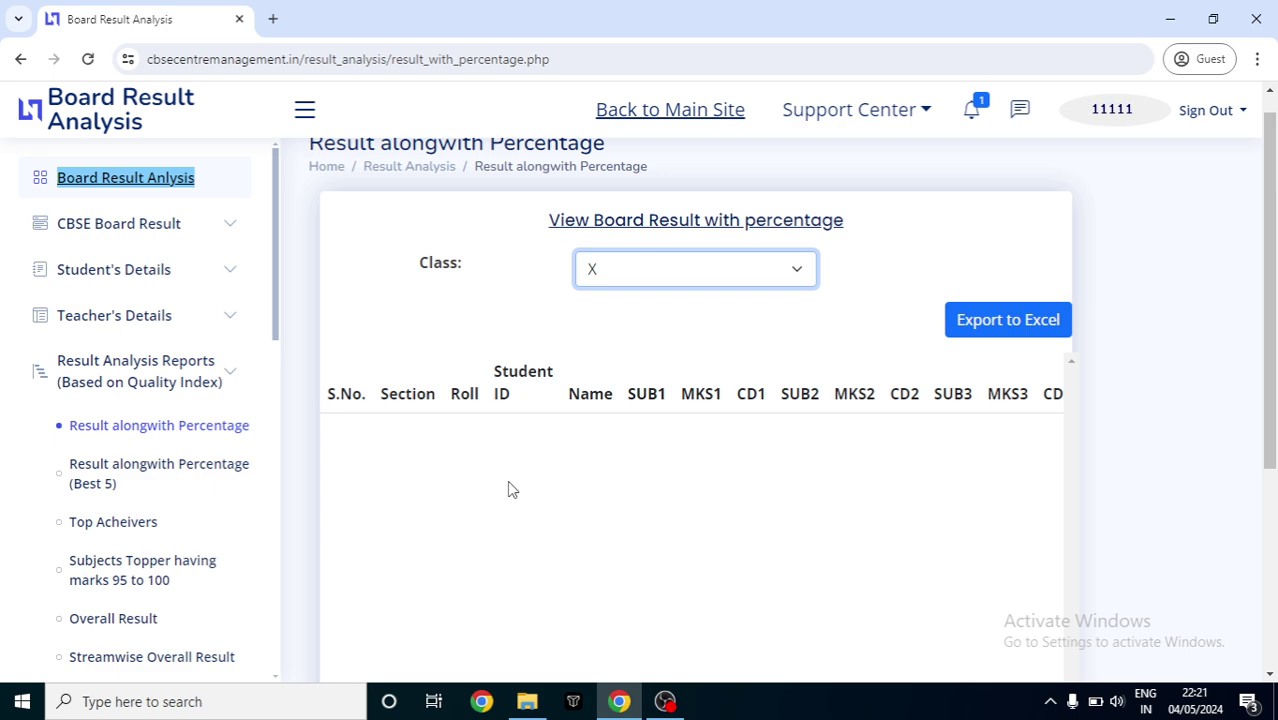
Step: Upload the Class X board result text file cbse_result_X_11111_updated in txt format and save the loaded records
click(143, 222)
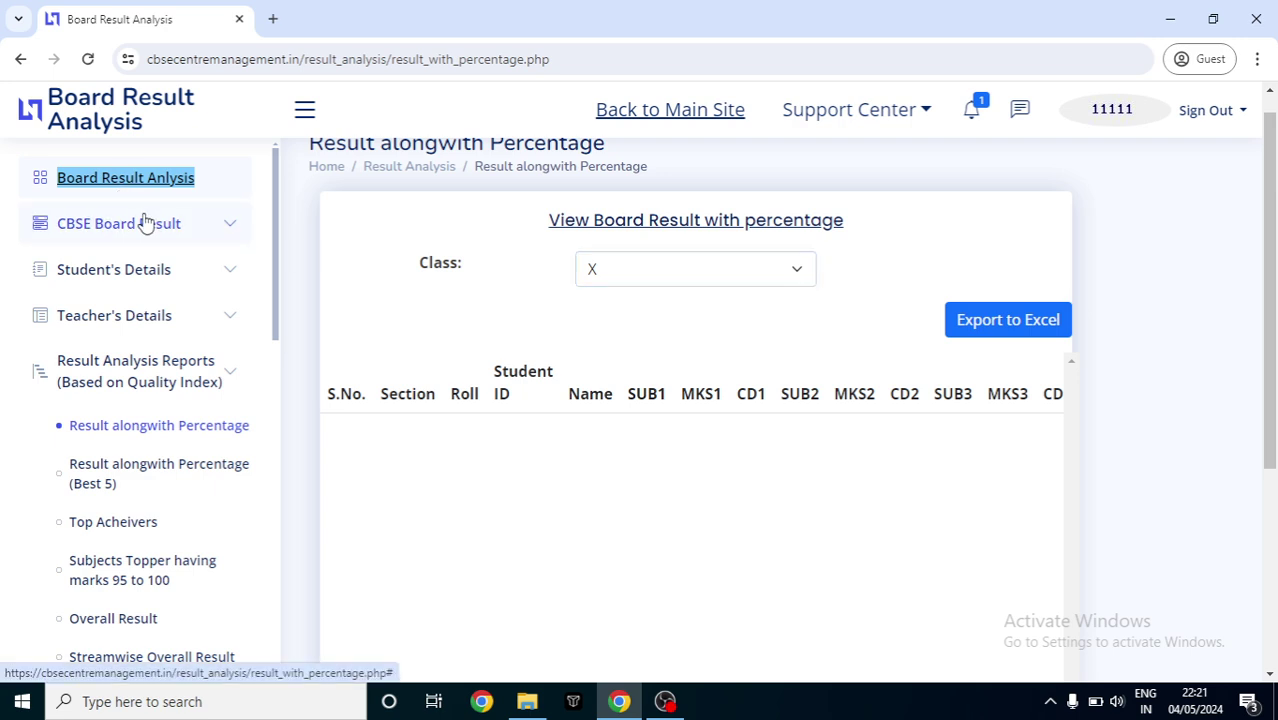
click(132, 292)
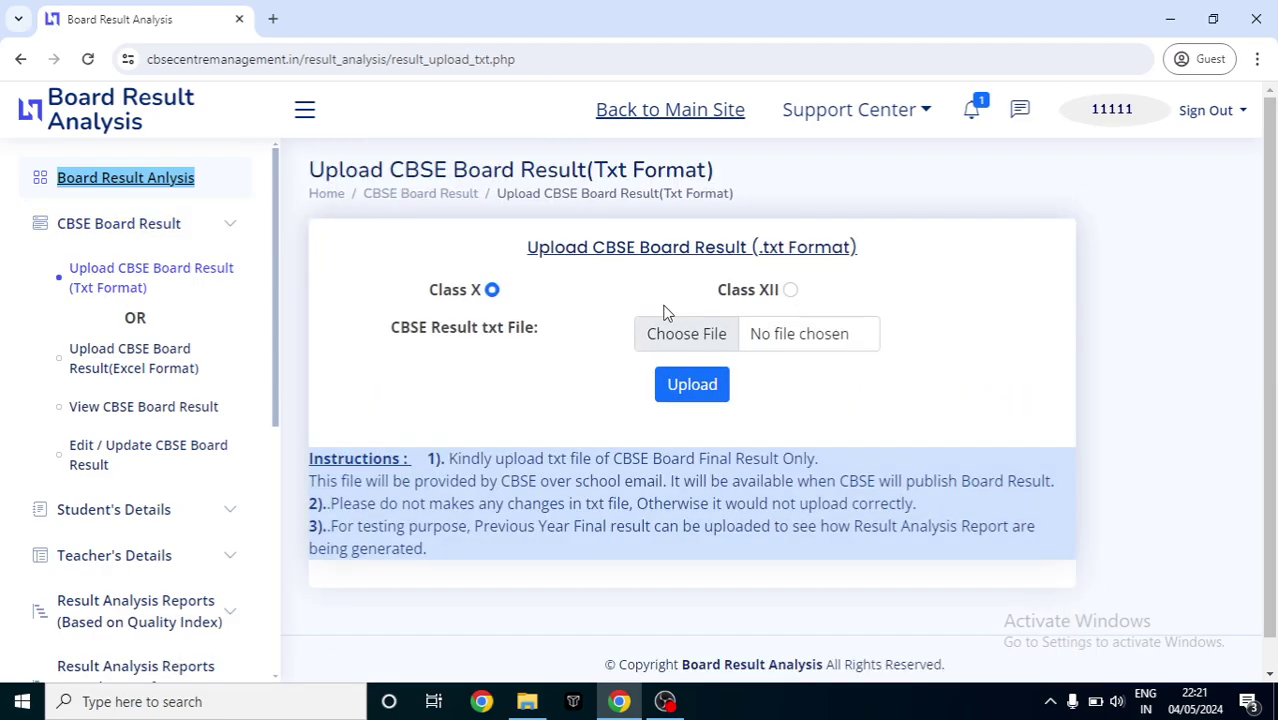
click(688, 338)
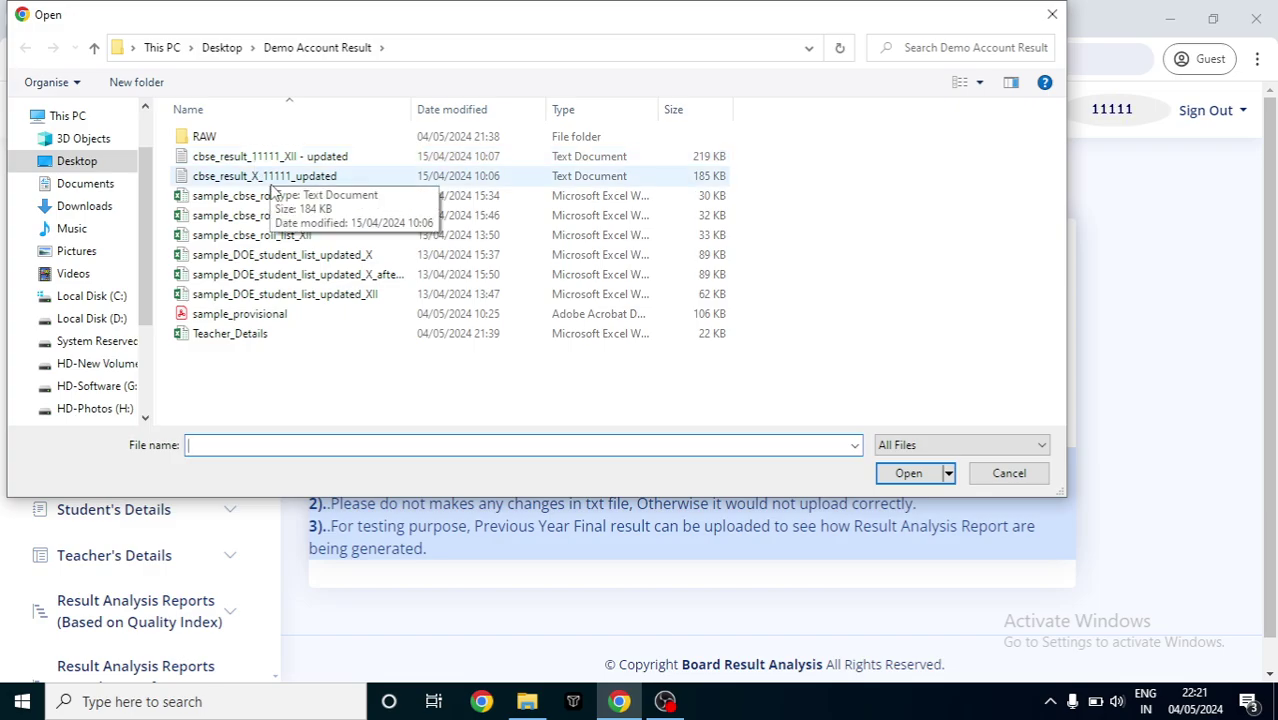
double_click(268, 177)
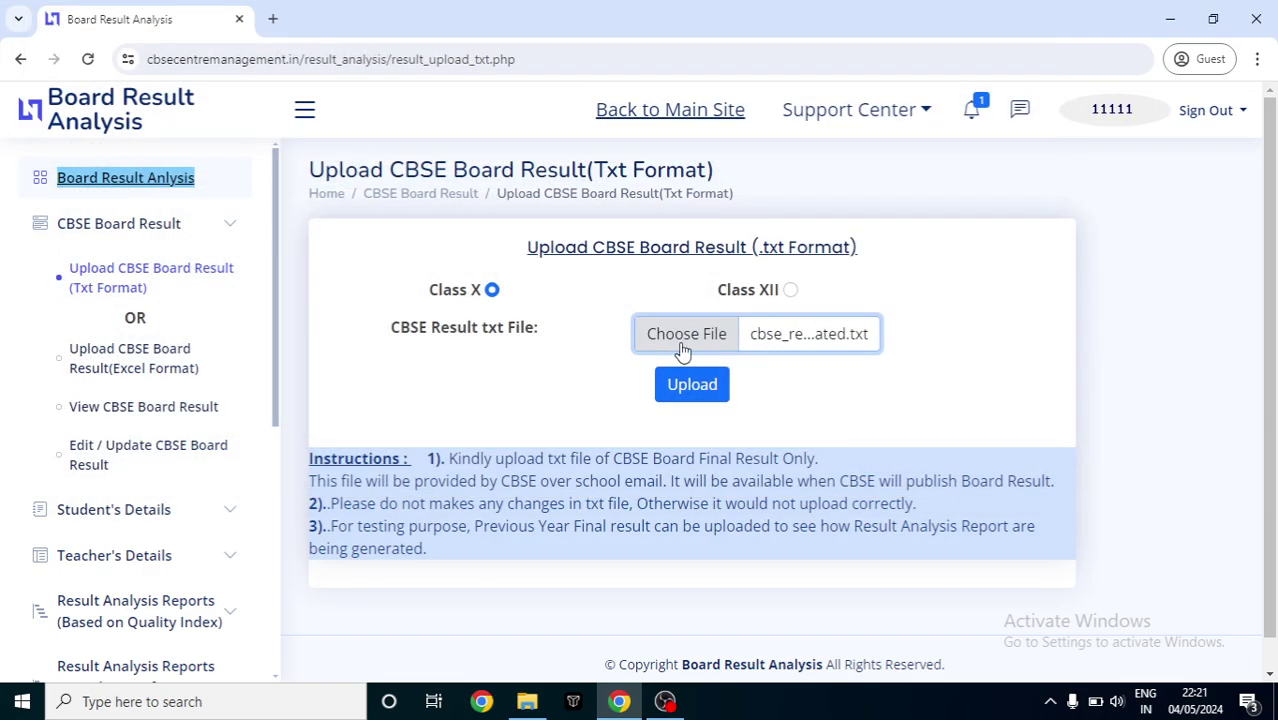
click(709, 394)
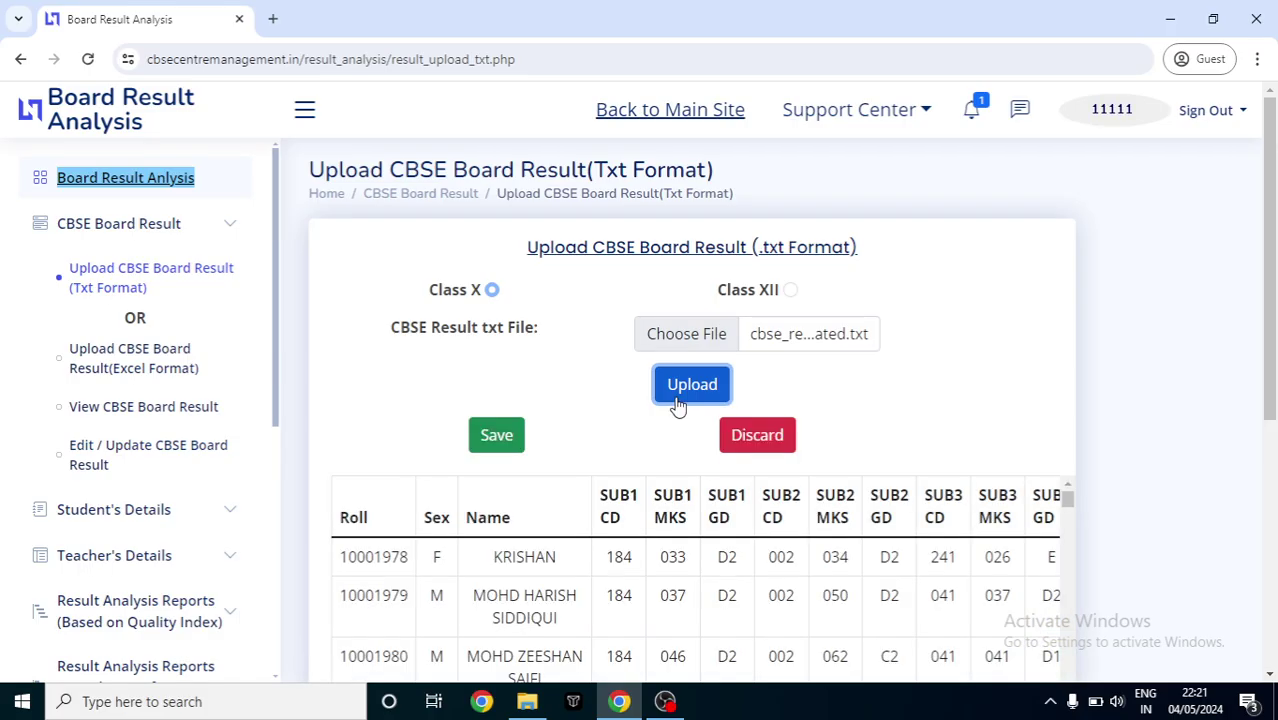
click(503, 444)
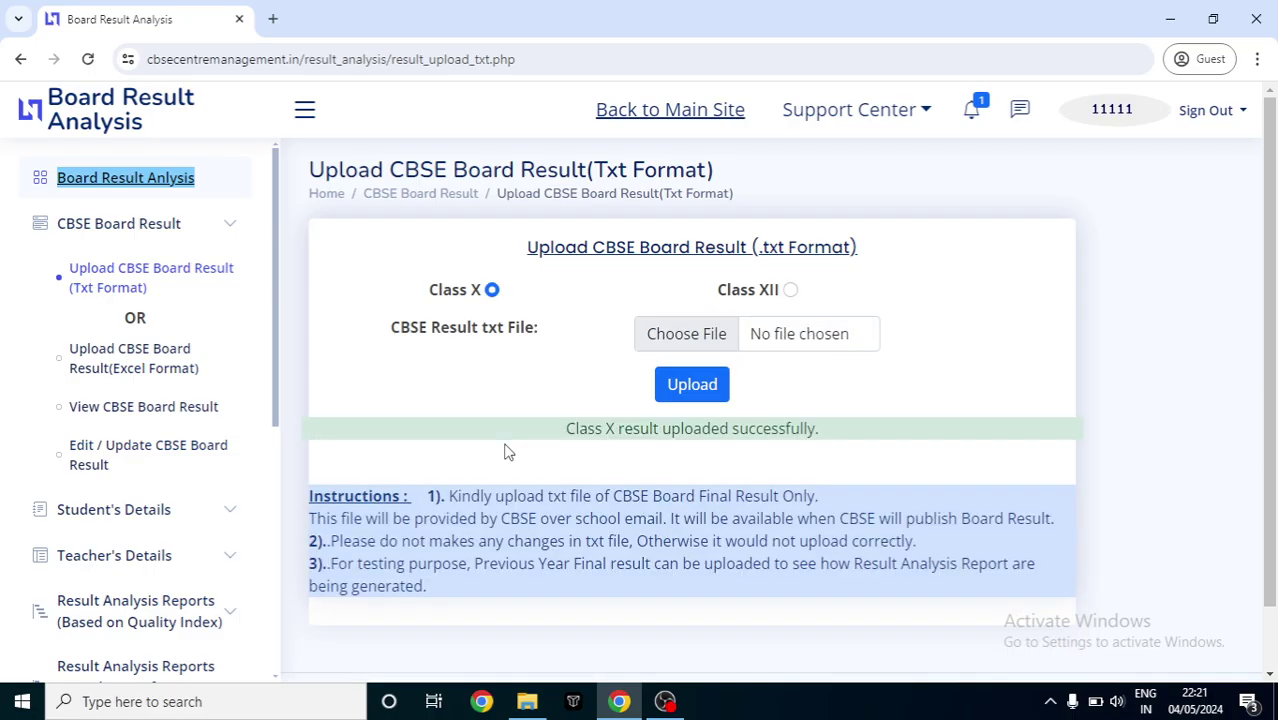
Step: Display the Quality Index report Result alongwith Percentage for Class X and view it across to the Total and % columns
click(188, 229)
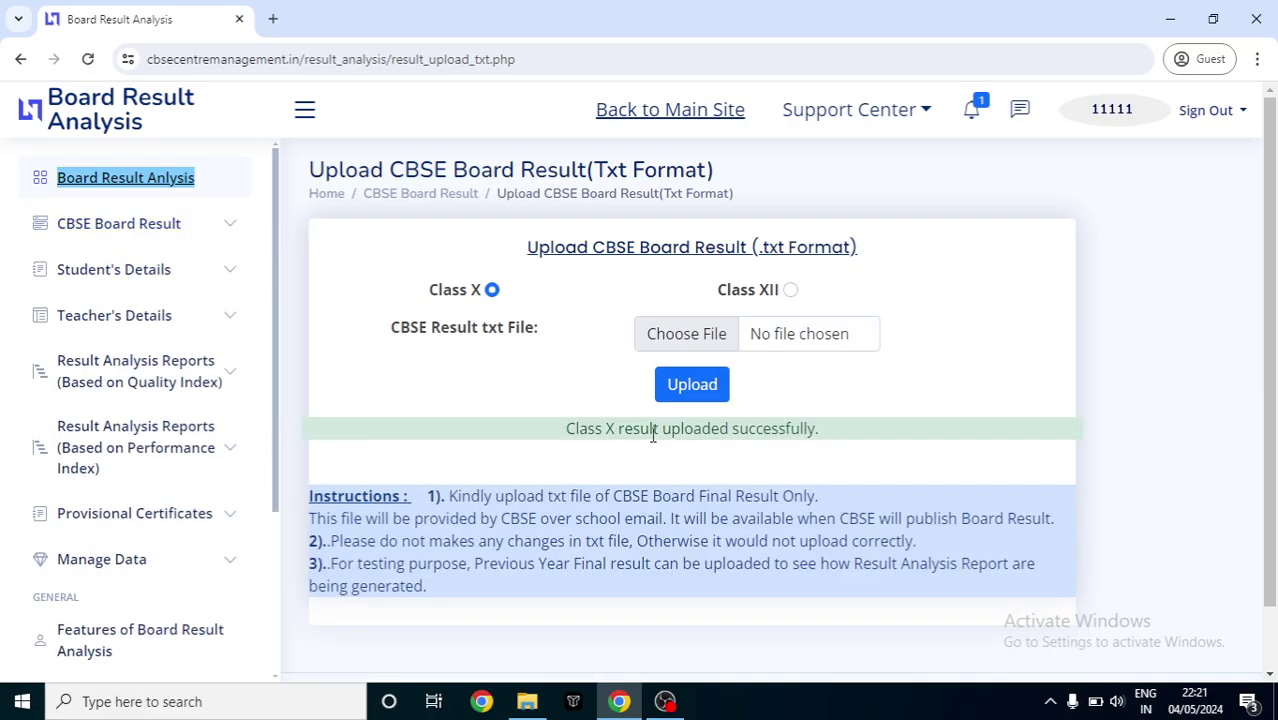
click(172, 385)
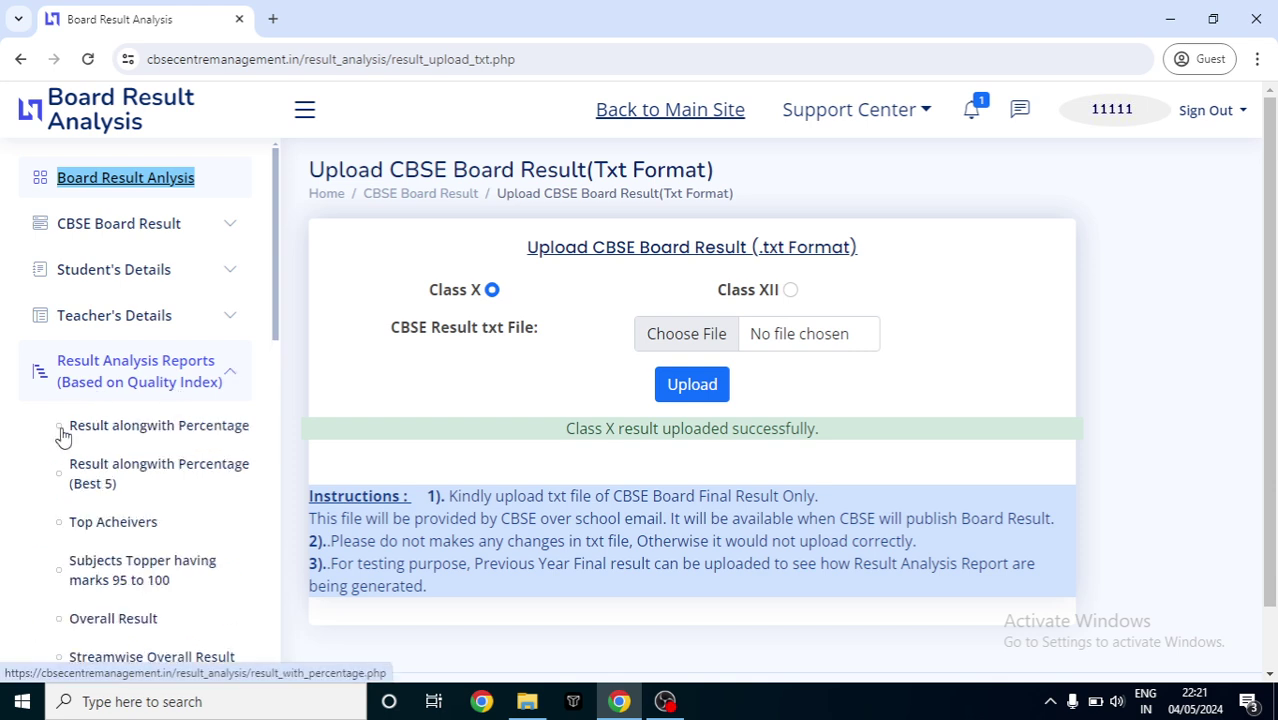
click(154, 428)
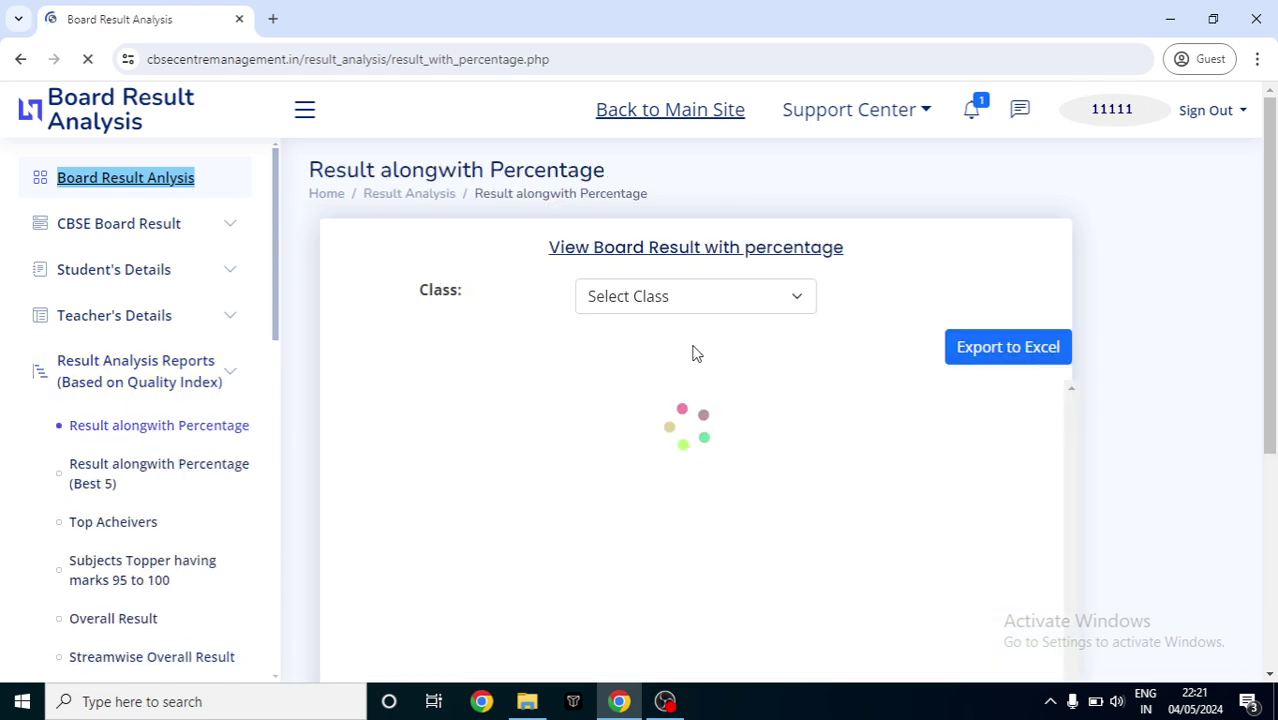
click(722, 302)
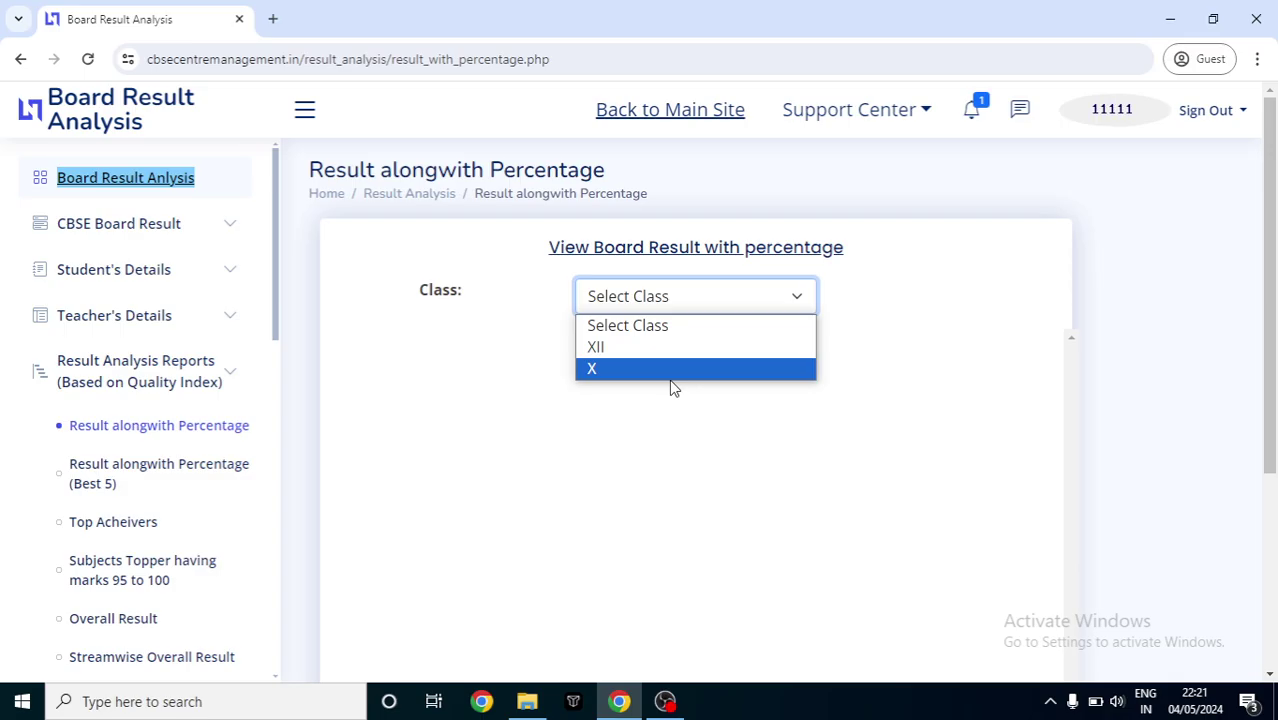
click(697, 370)
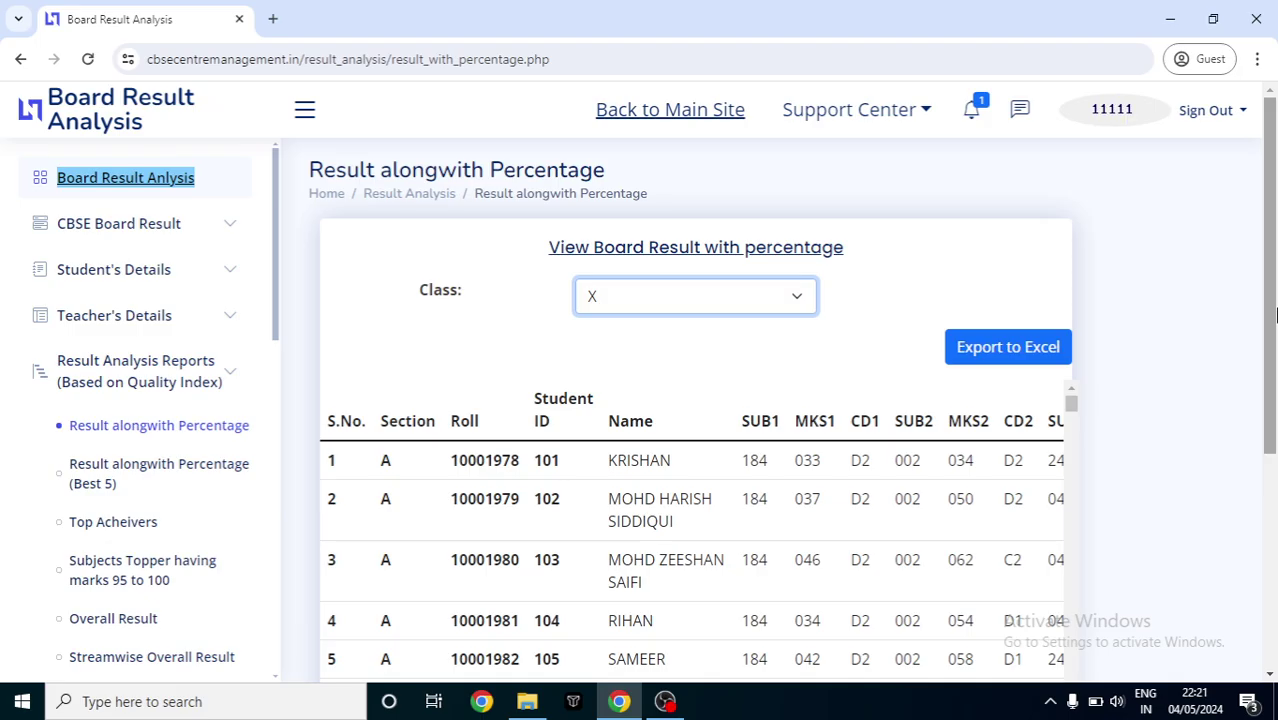
scroll(1275, 315, down, 2)
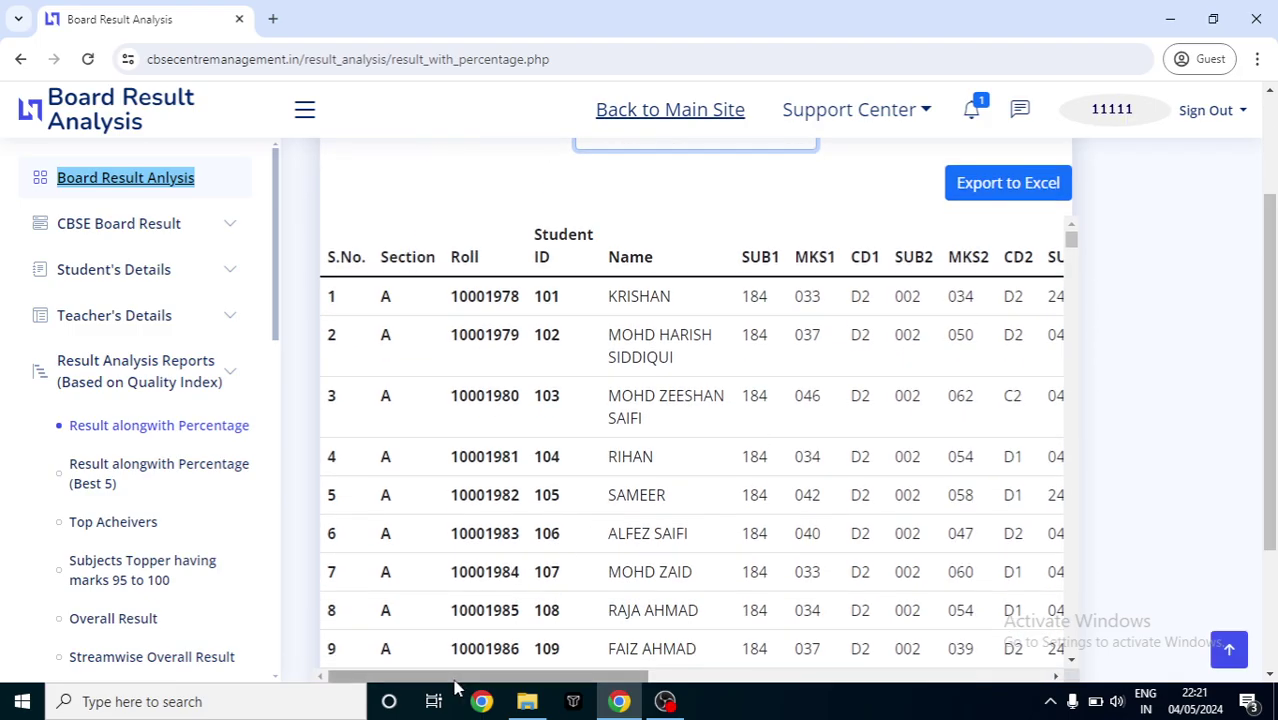
drag(552, 677, 978, 700)
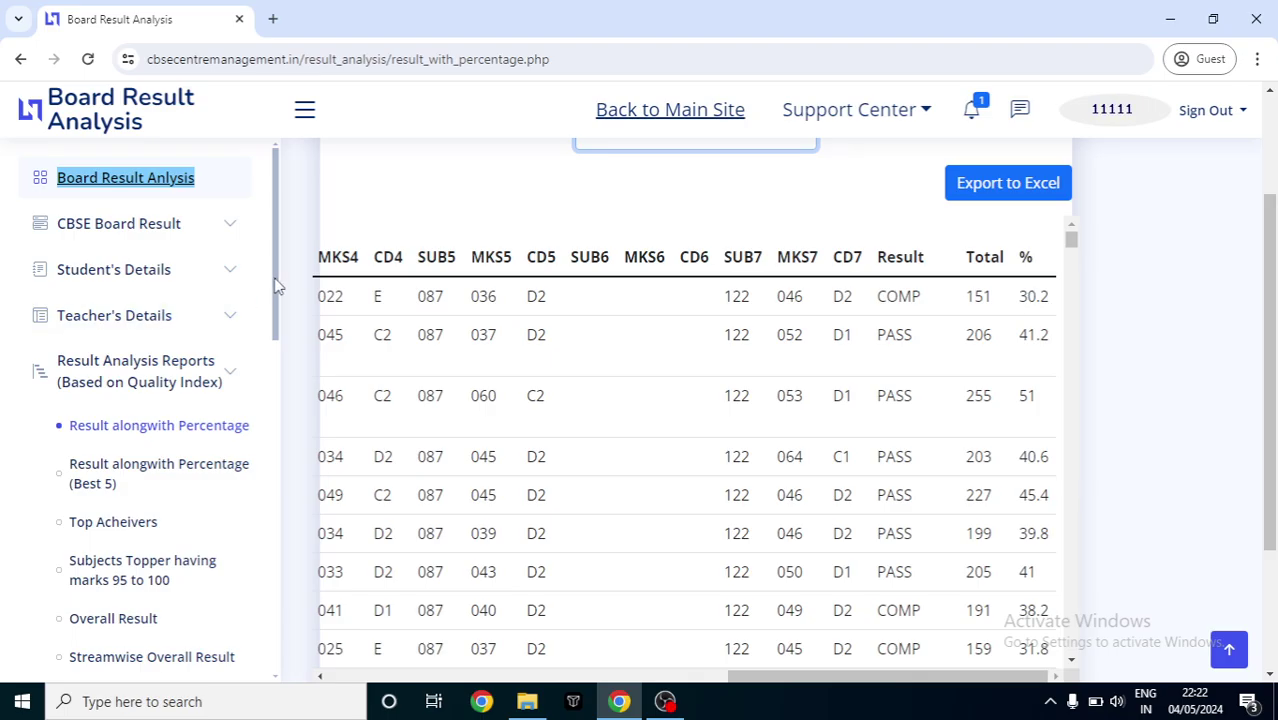
Step: Display the Result alongwith Percentage (Best 5) report for Class XII and highlight the first student's percentage
scroll(276, 300, down, 1)
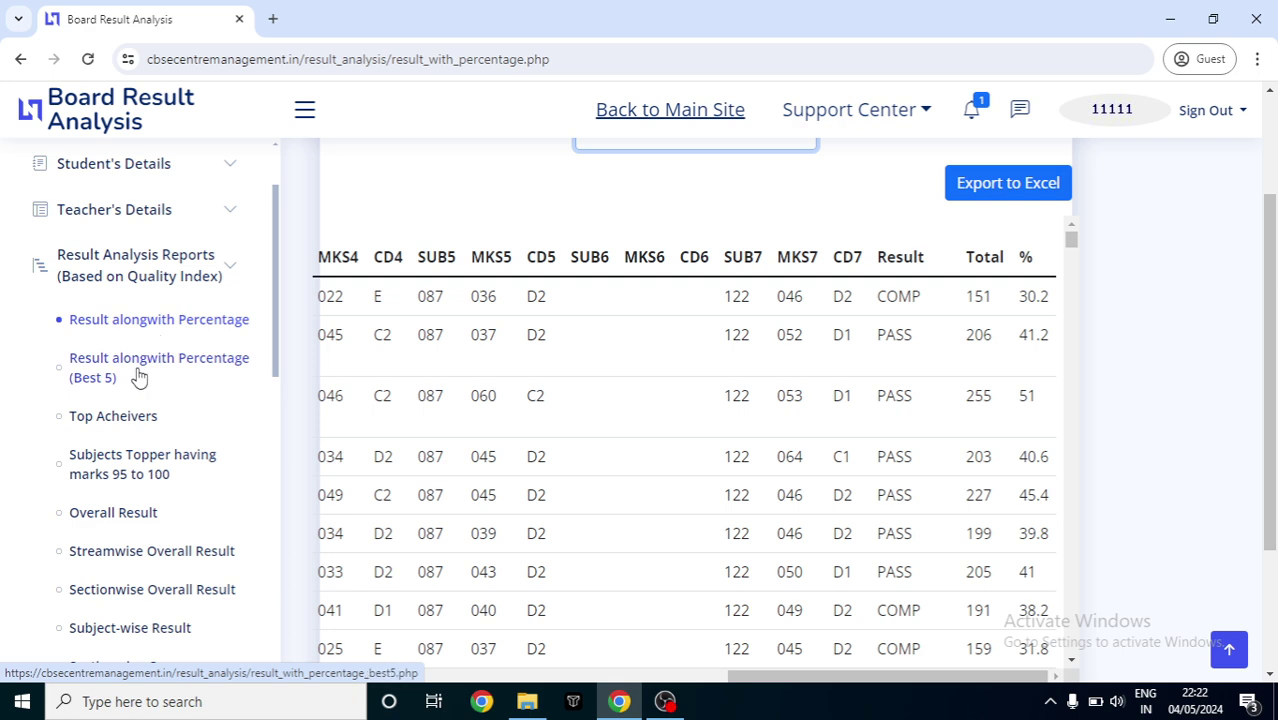
click(139, 376)
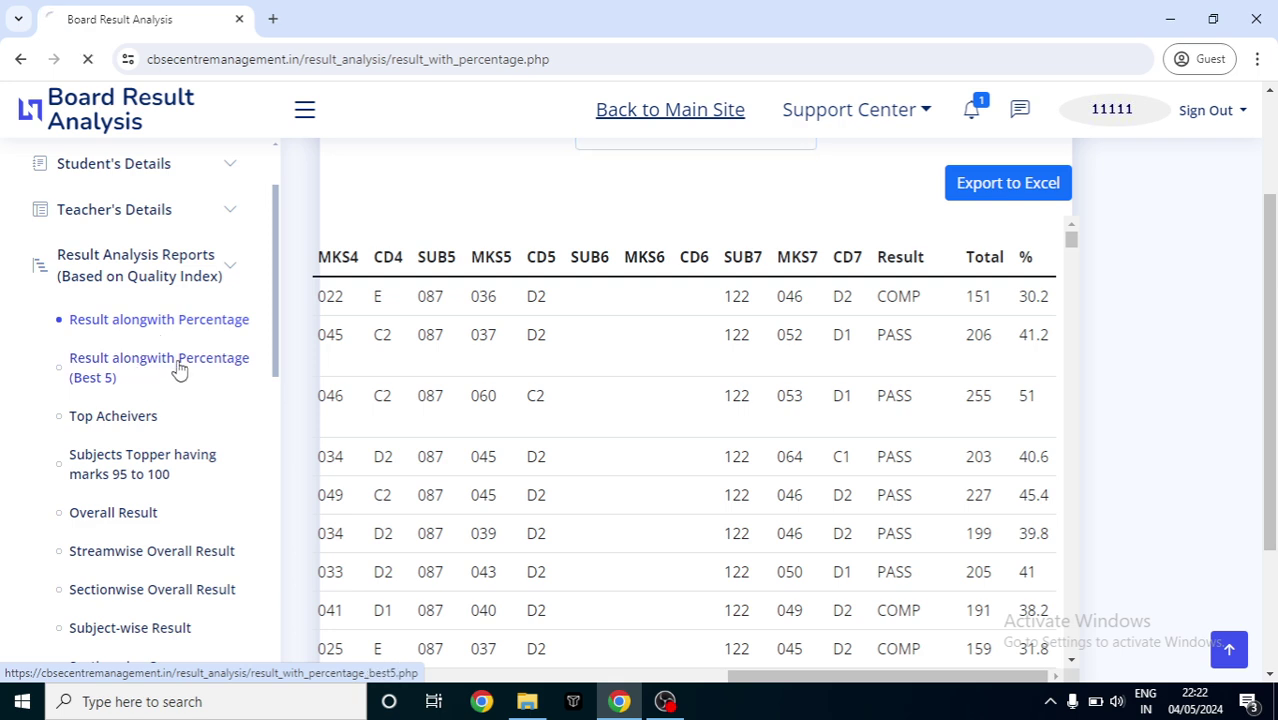
click(711, 306)
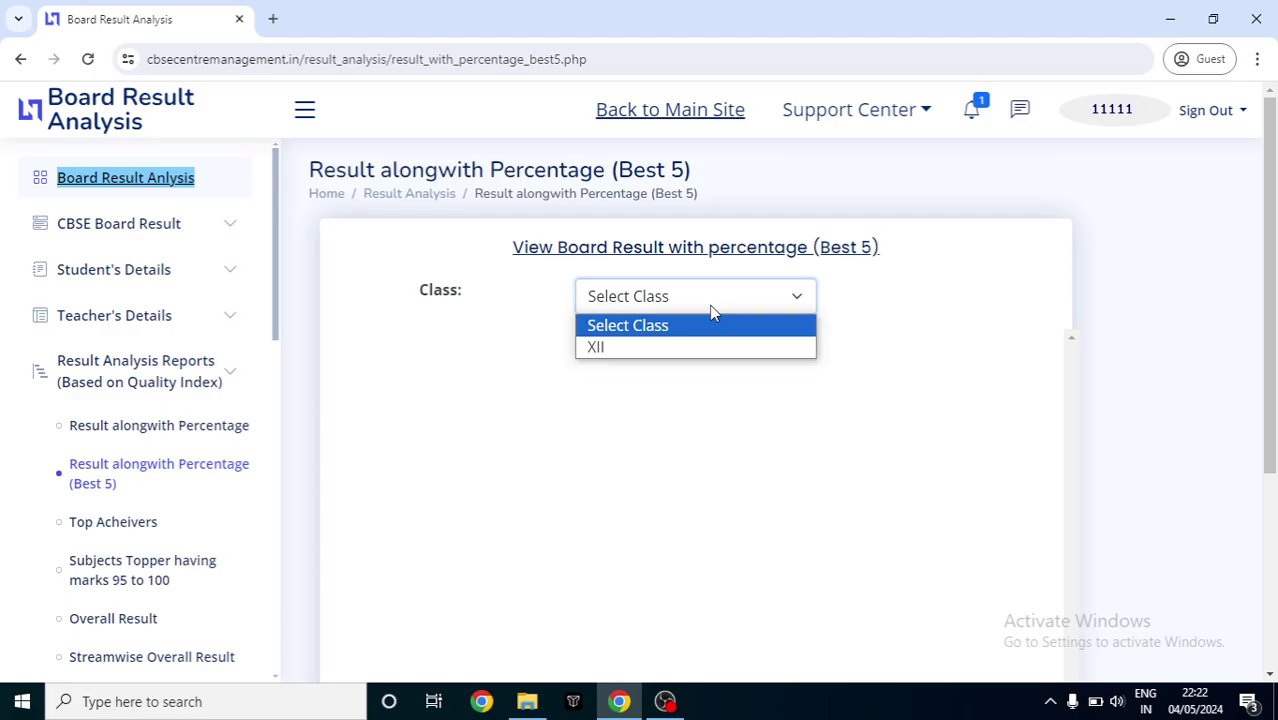
click(667, 348)
drag(1276, 276, 1276, 346)
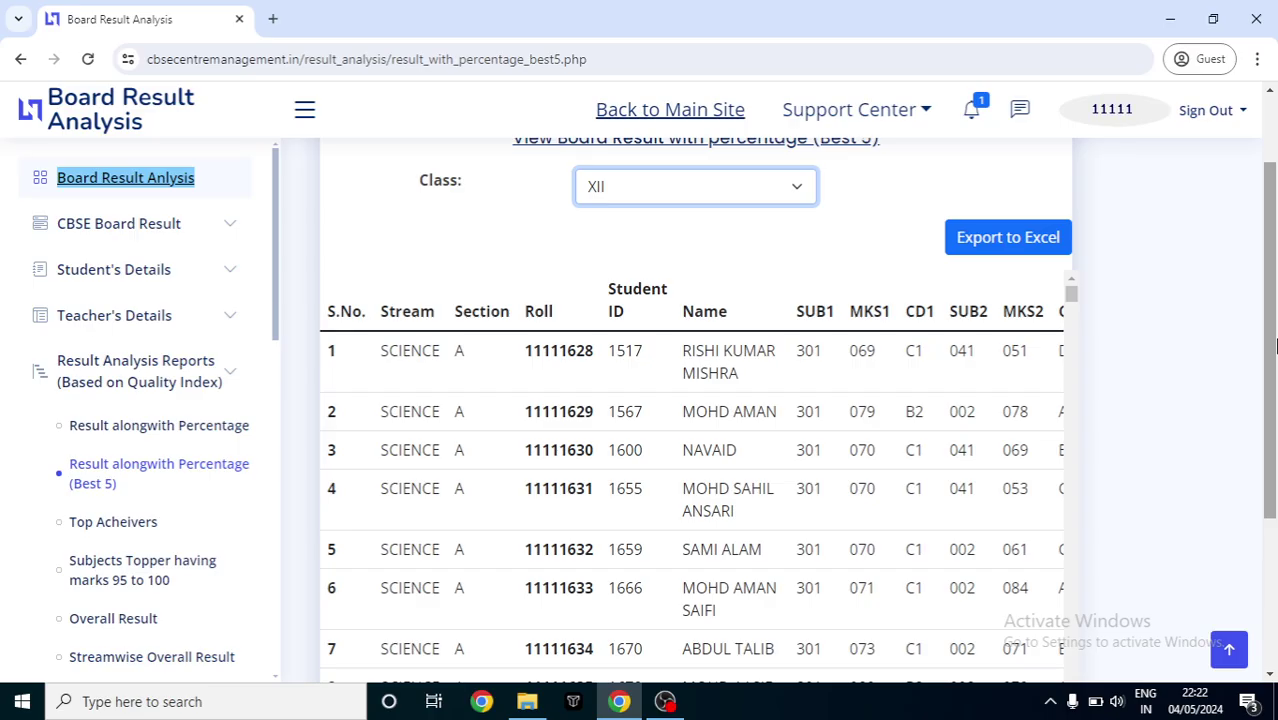
scroll(1274, 345, up, 1)
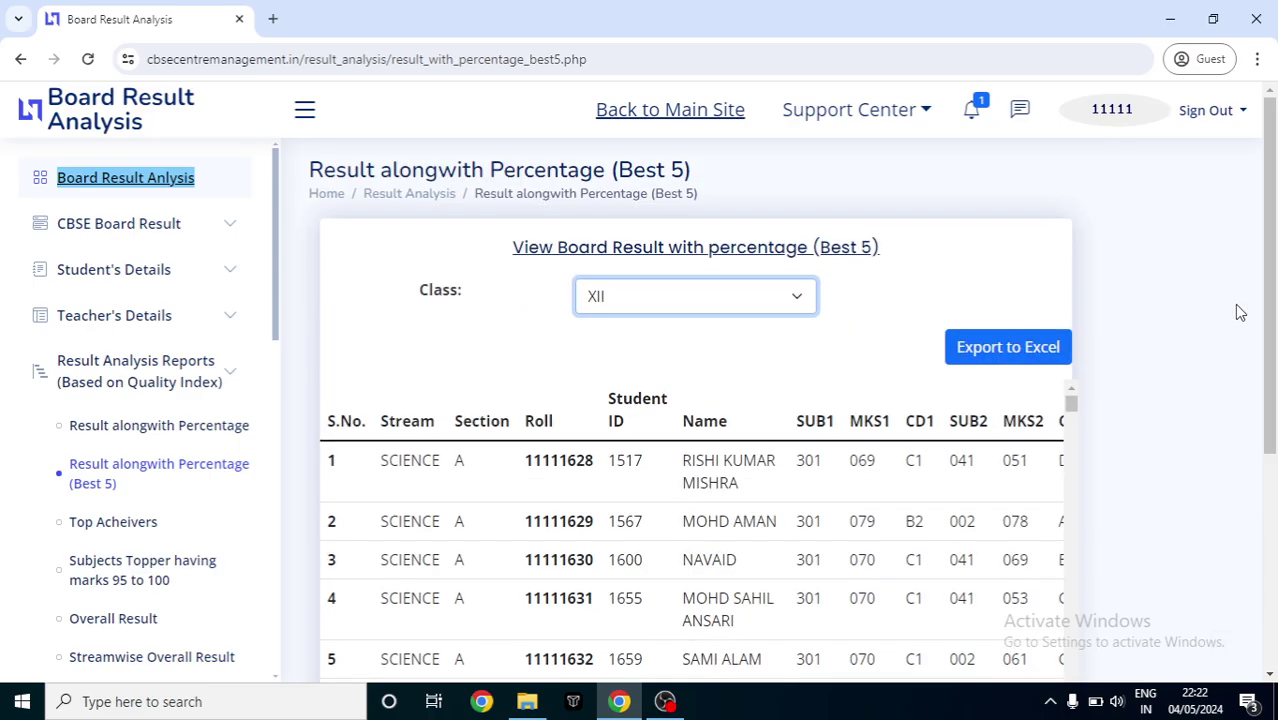
scroll(1274, 310, down, 3)
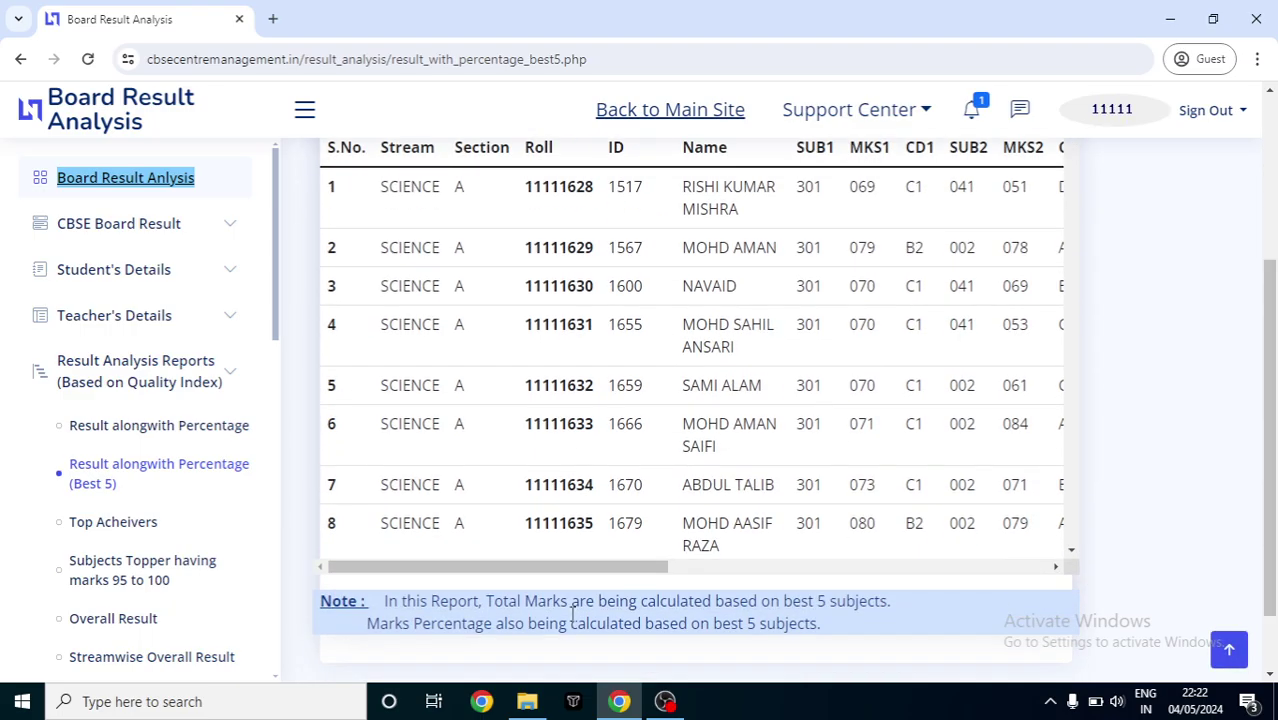
drag(494, 573, 1024, 540)
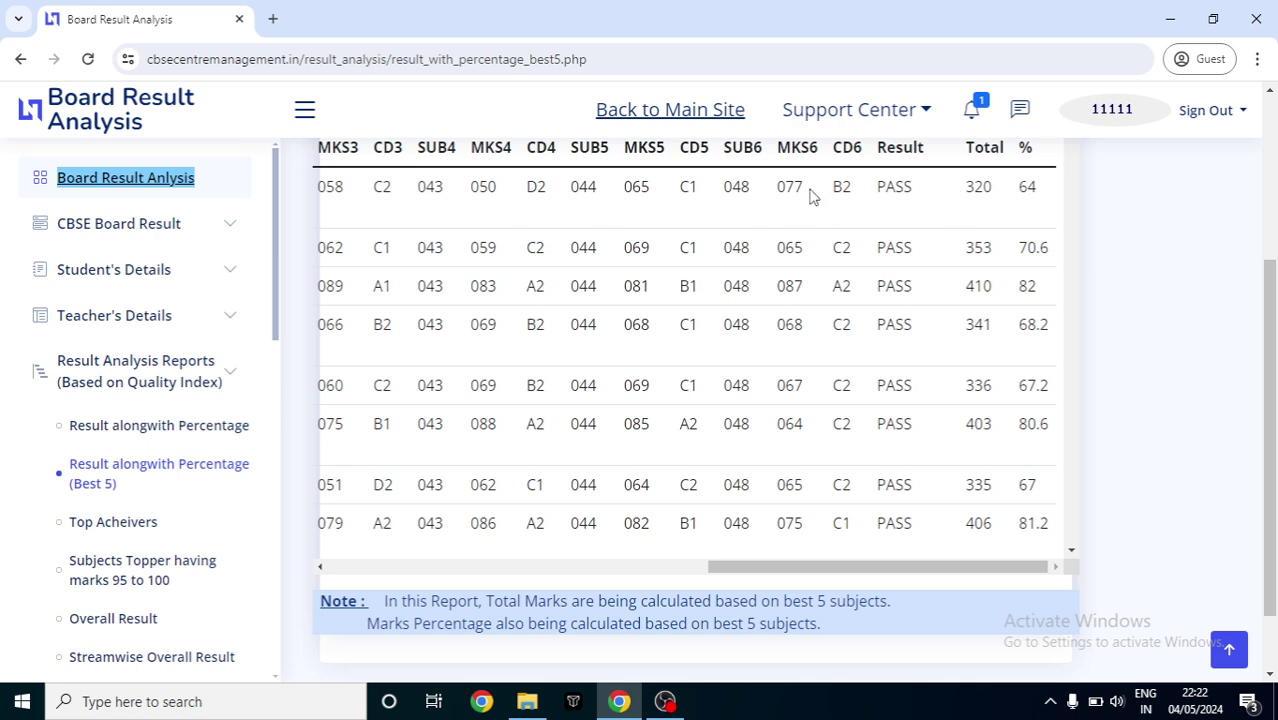
double_click(1026, 187)
Step: Show the top 10 students of Class XII in the Top Acheivers report and view the list down to the Science stream ranks
click(134, 538)
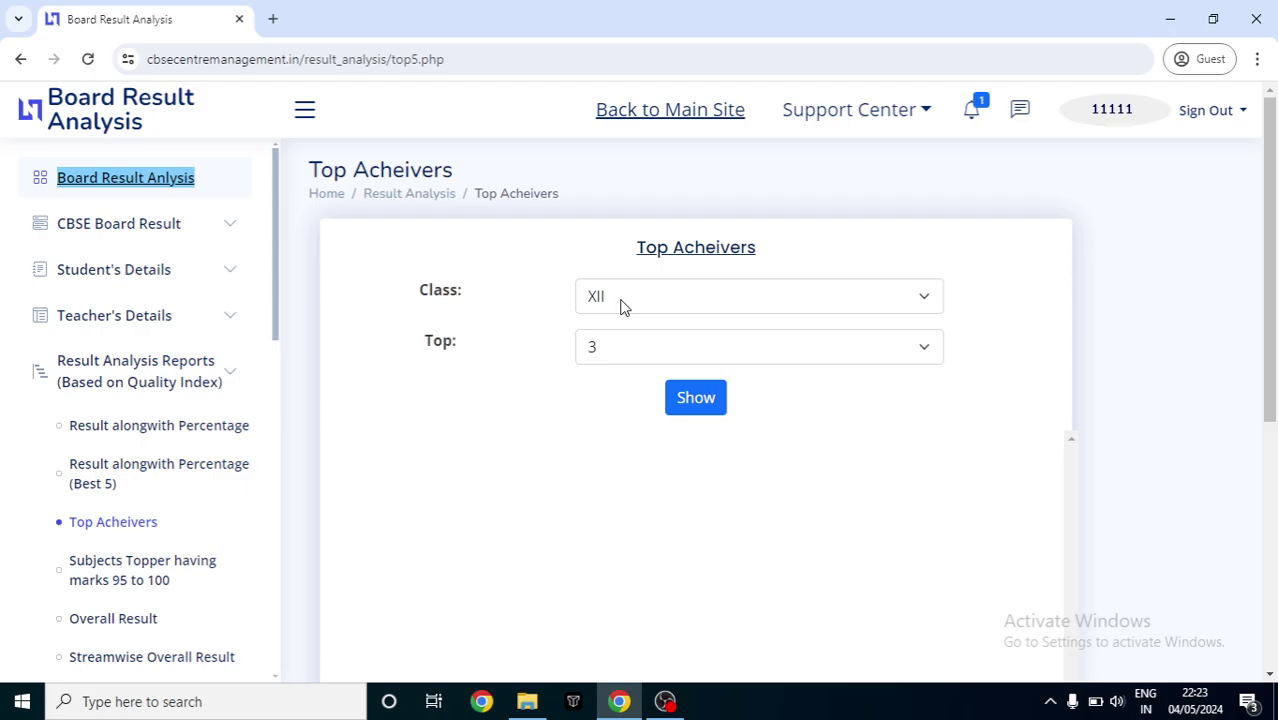
click(651, 352)
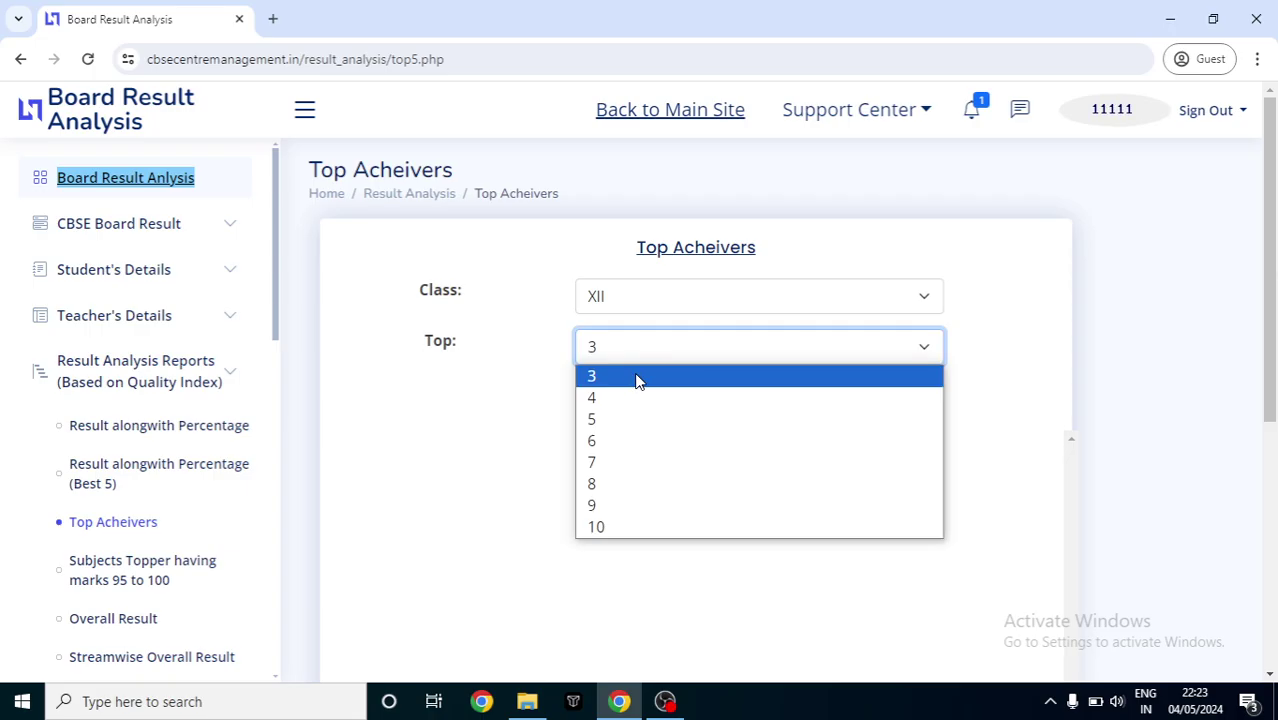
click(637, 378)
click(652, 349)
click(597, 527)
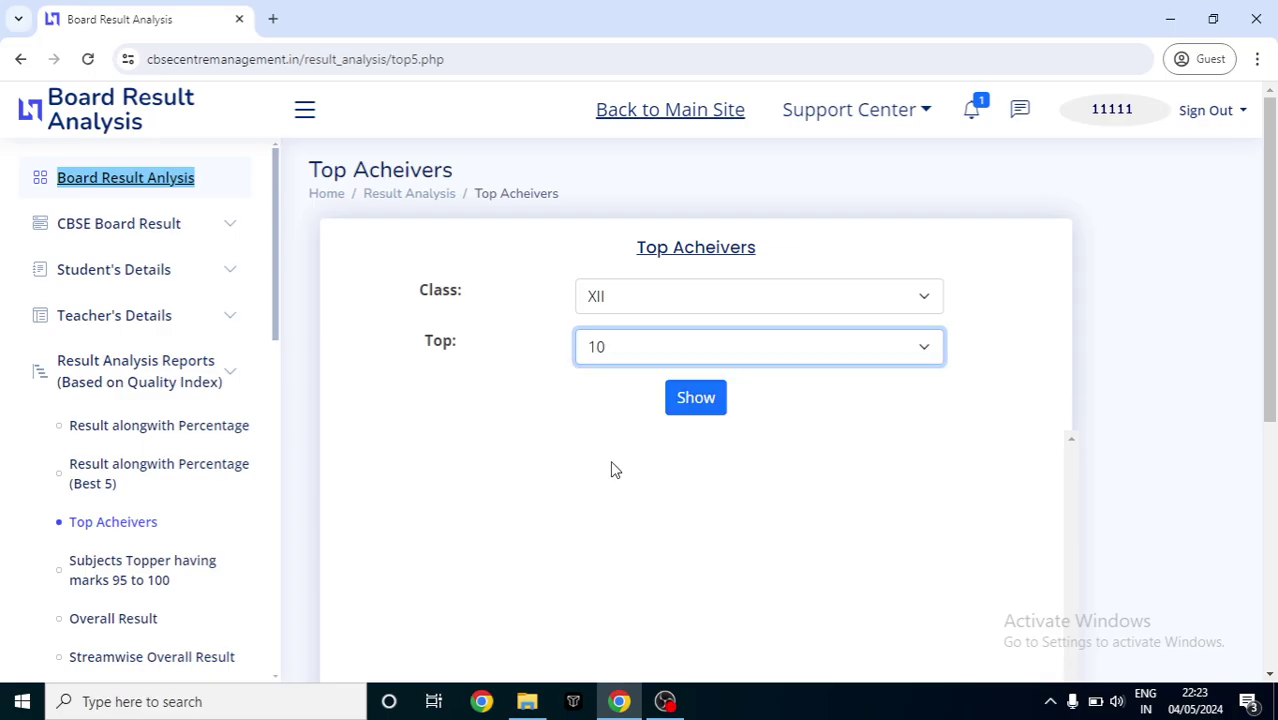
click(694, 402)
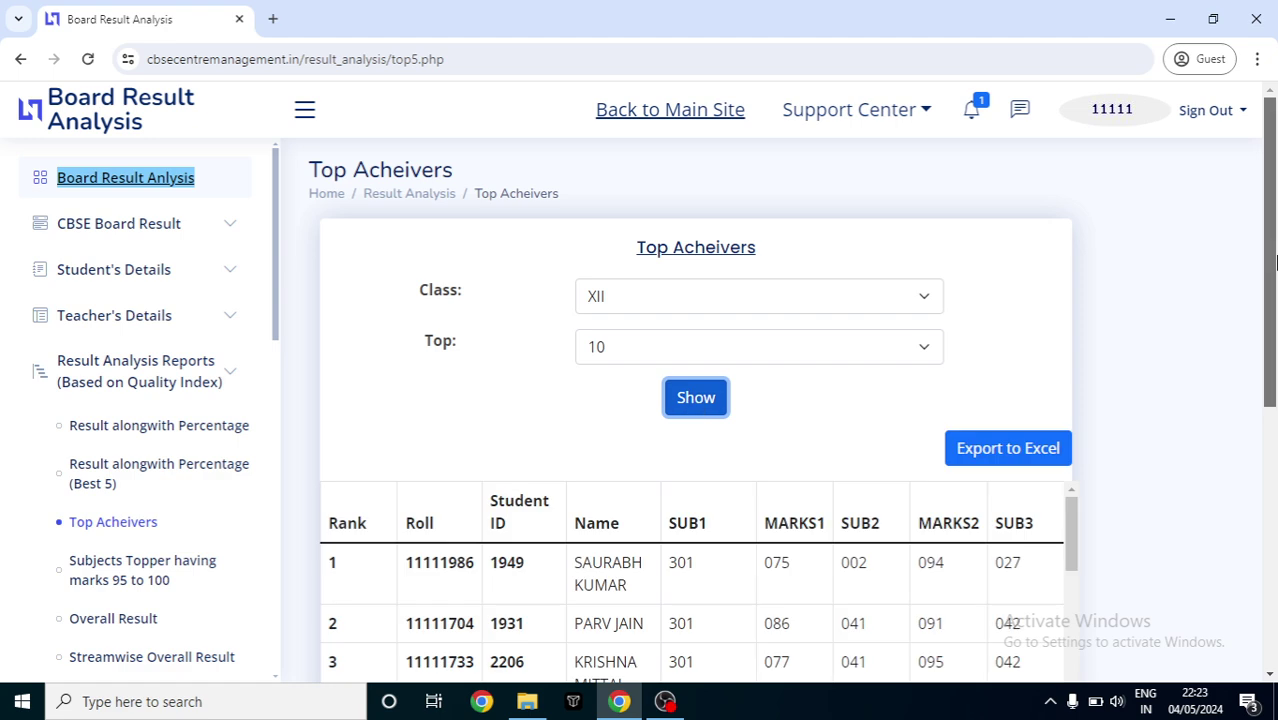
scroll(1275, 378, down, 2)
scroll(1275, 378, down, 1)
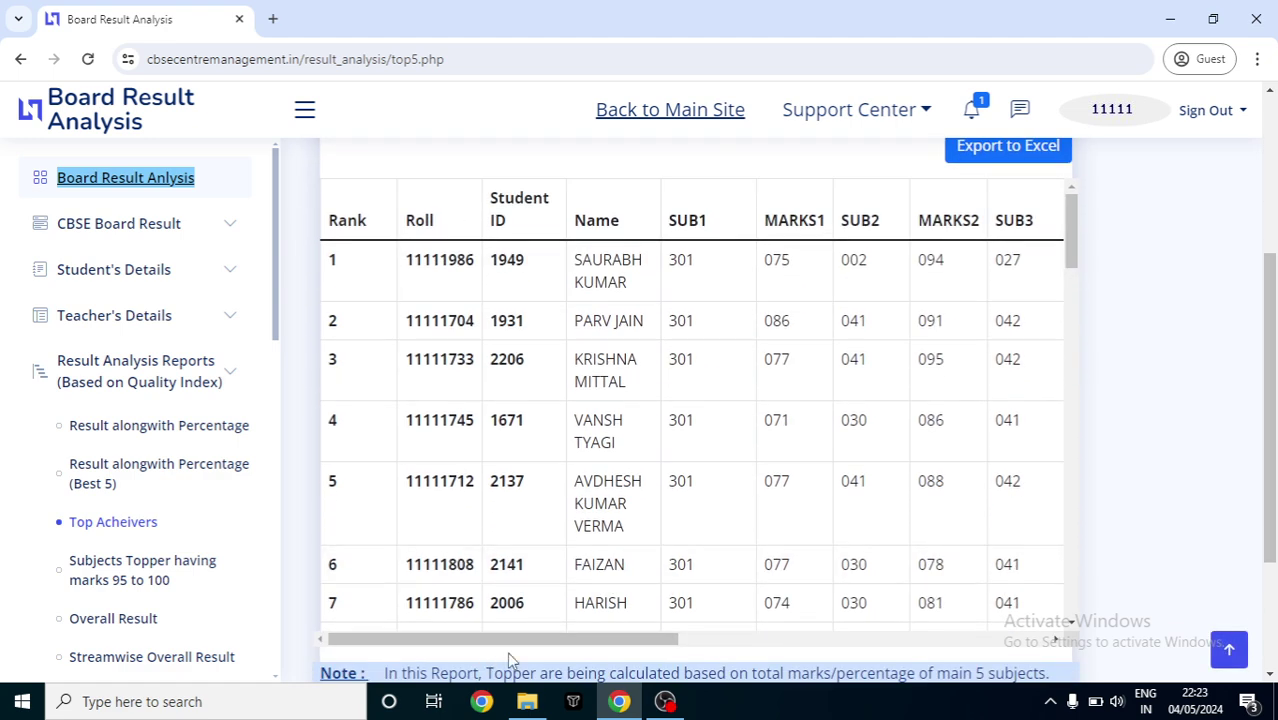
drag(1068, 220, 1093, 203)
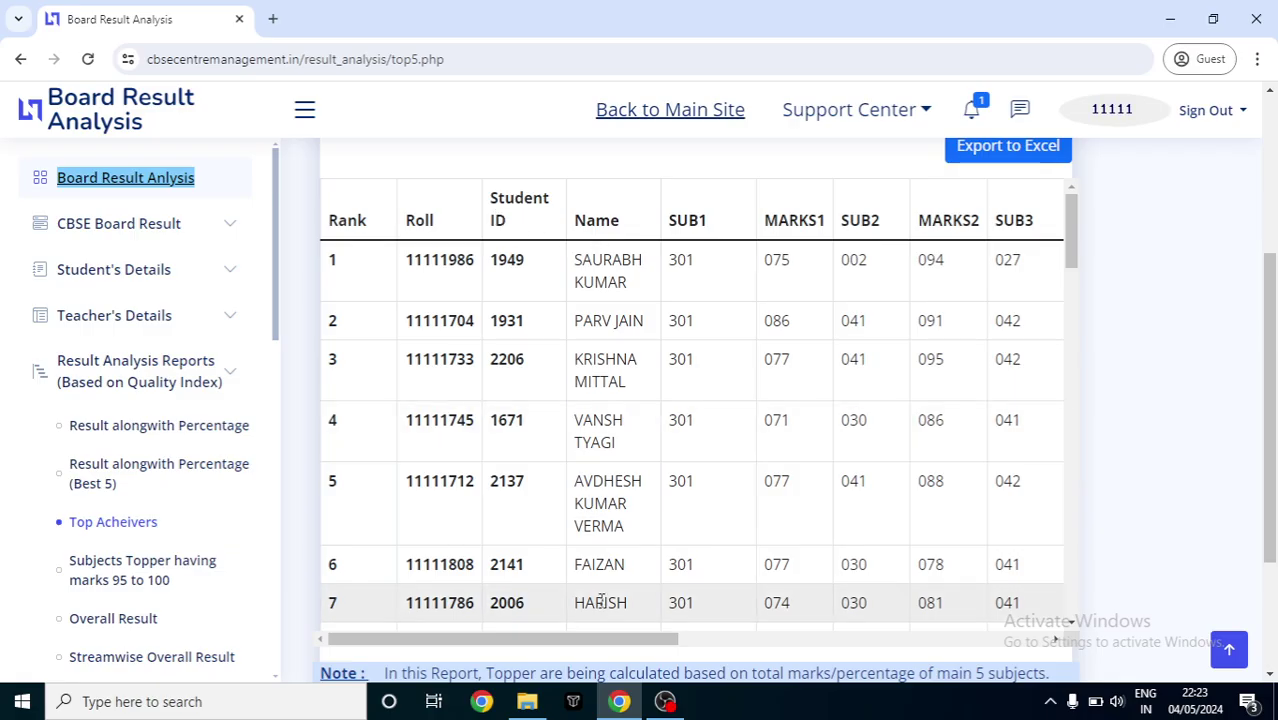
drag(618, 641, 440, 626)
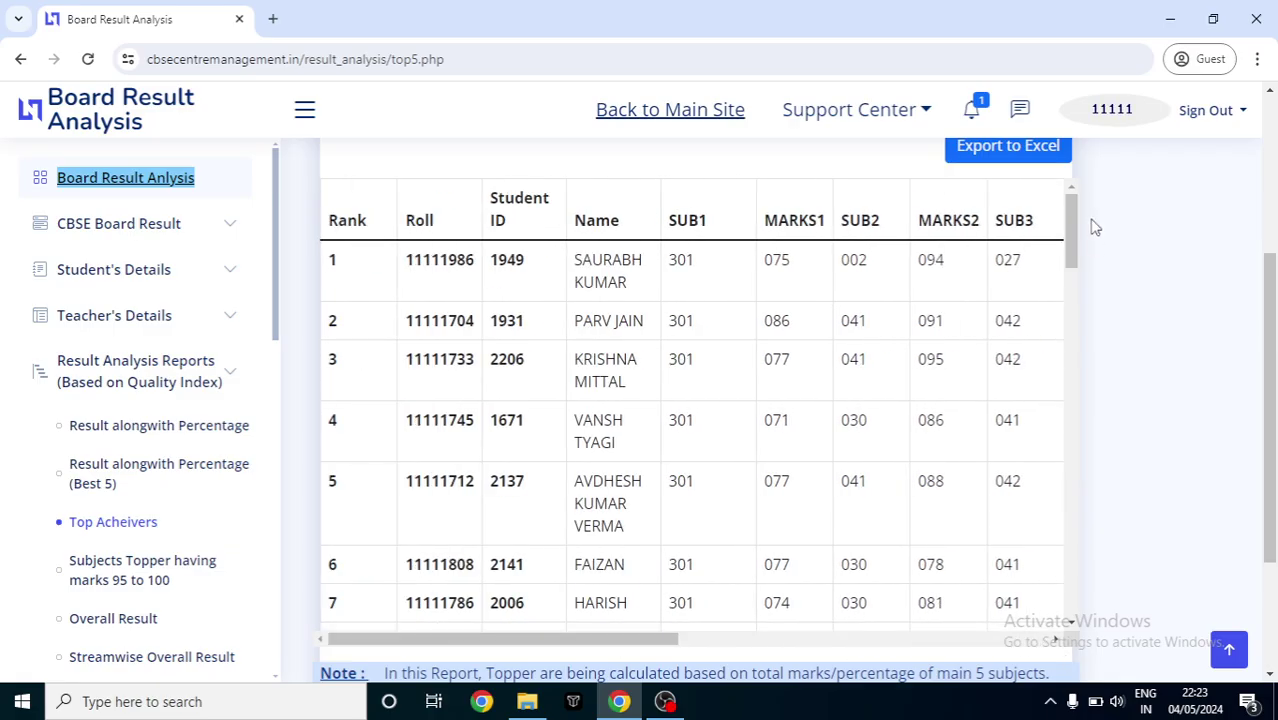
drag(1068, 238, 1060, 593)
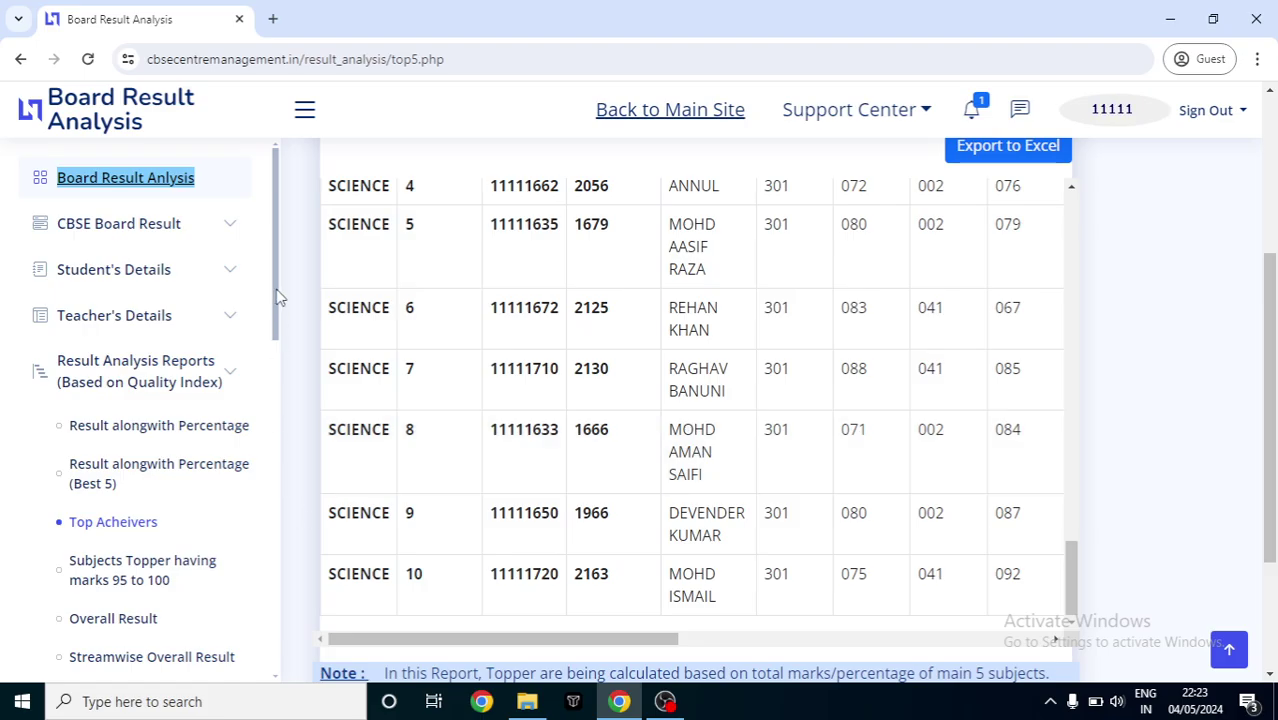
right_click(278, 340)
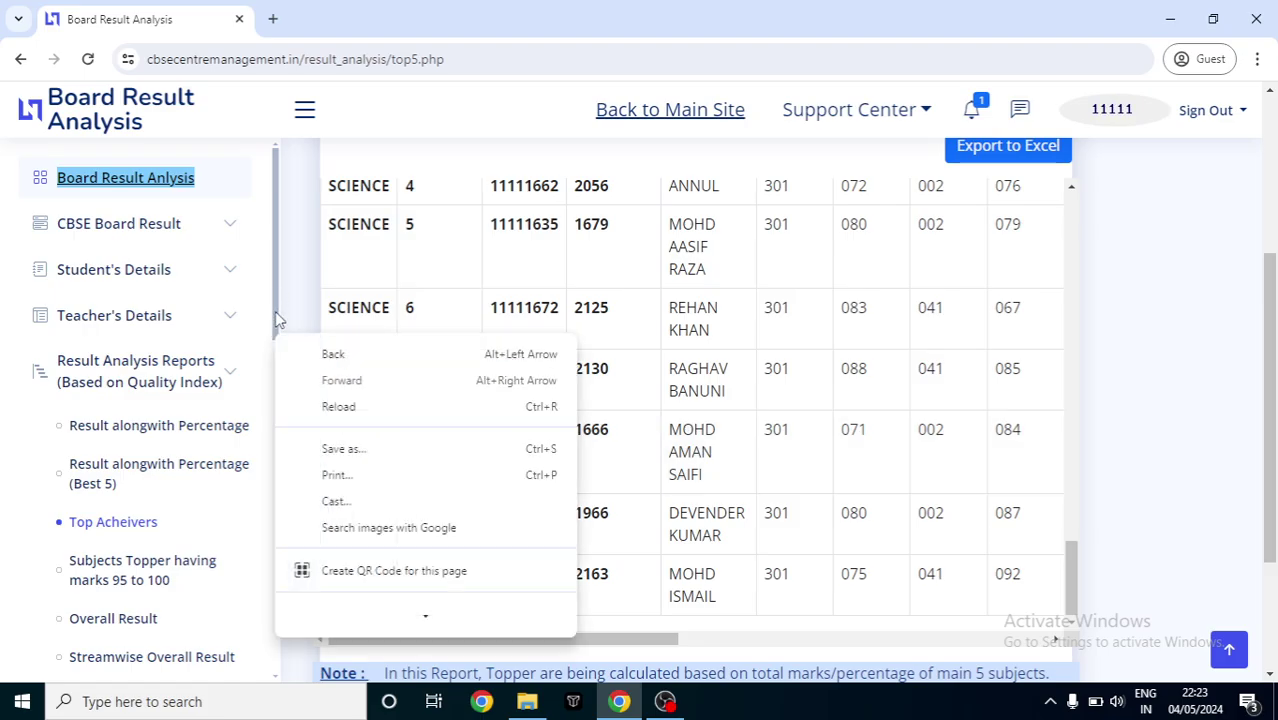
click(275, 299)
right_click(283, 386)
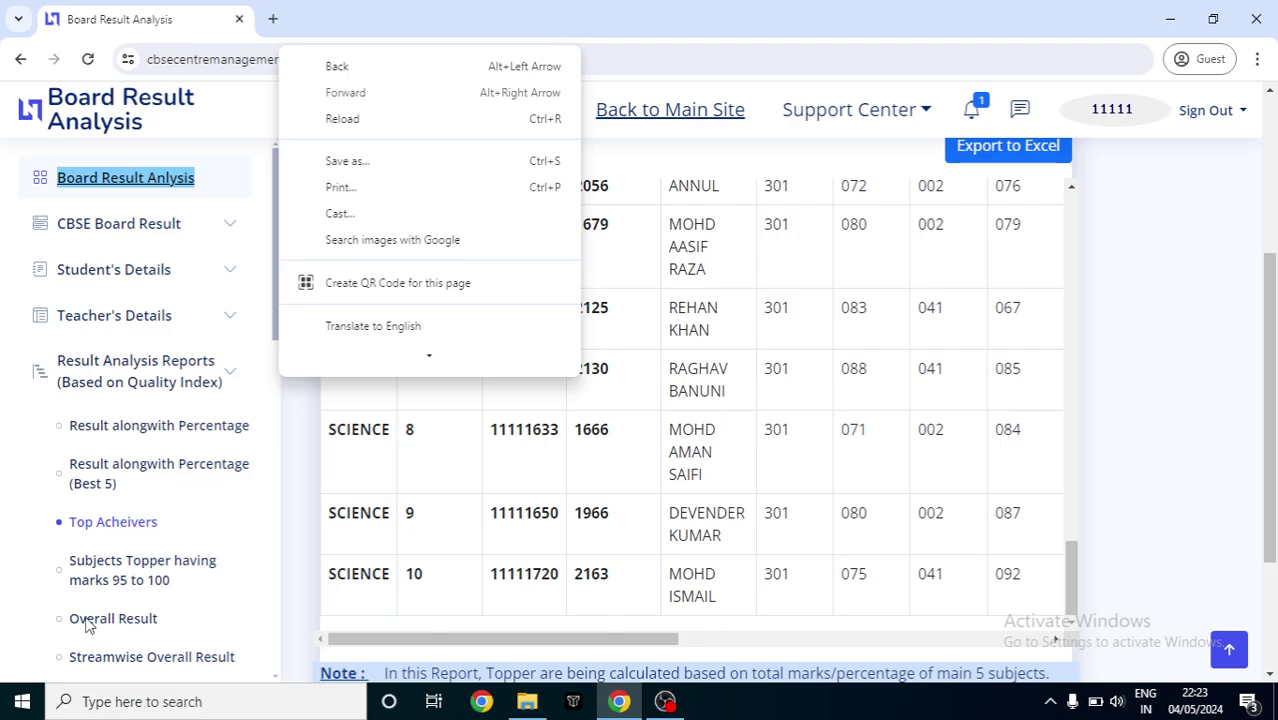
click(105, 578)
Step: Display the Subjects Topper having marks 95 to 100 report for Class XII, highlight the Subject heading and view the list
click(105, 578)
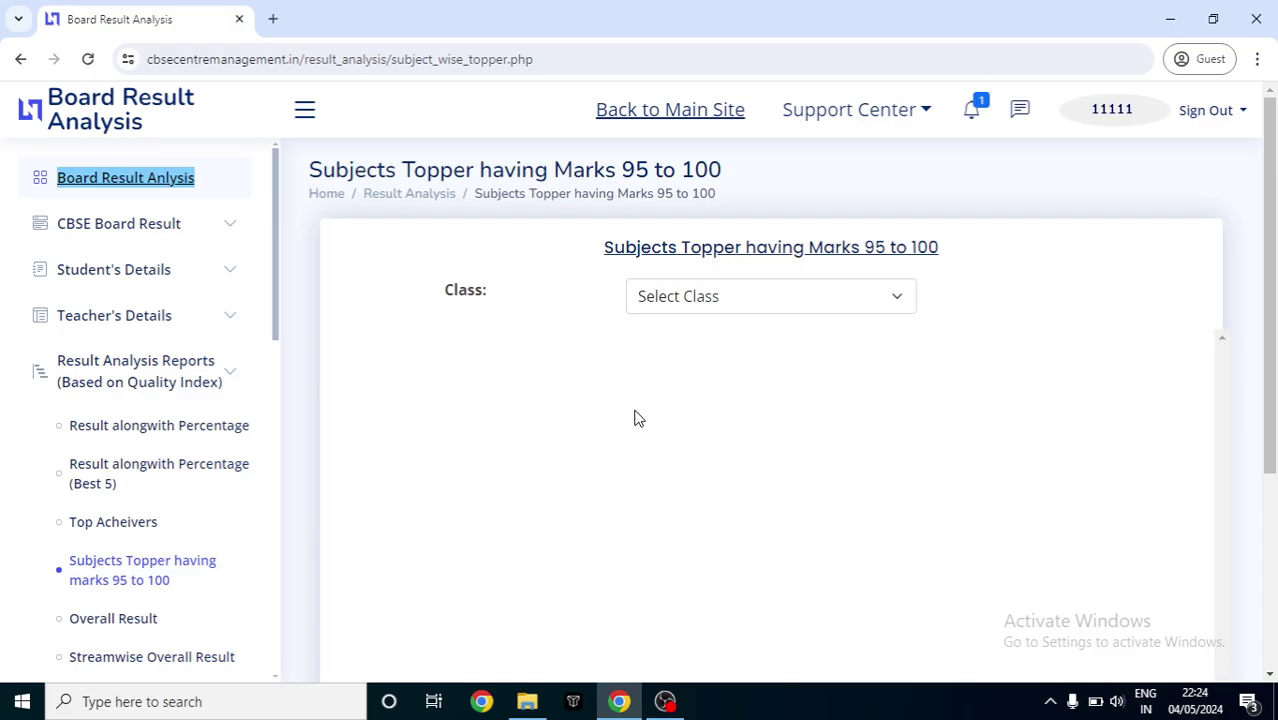
click(734, 302)
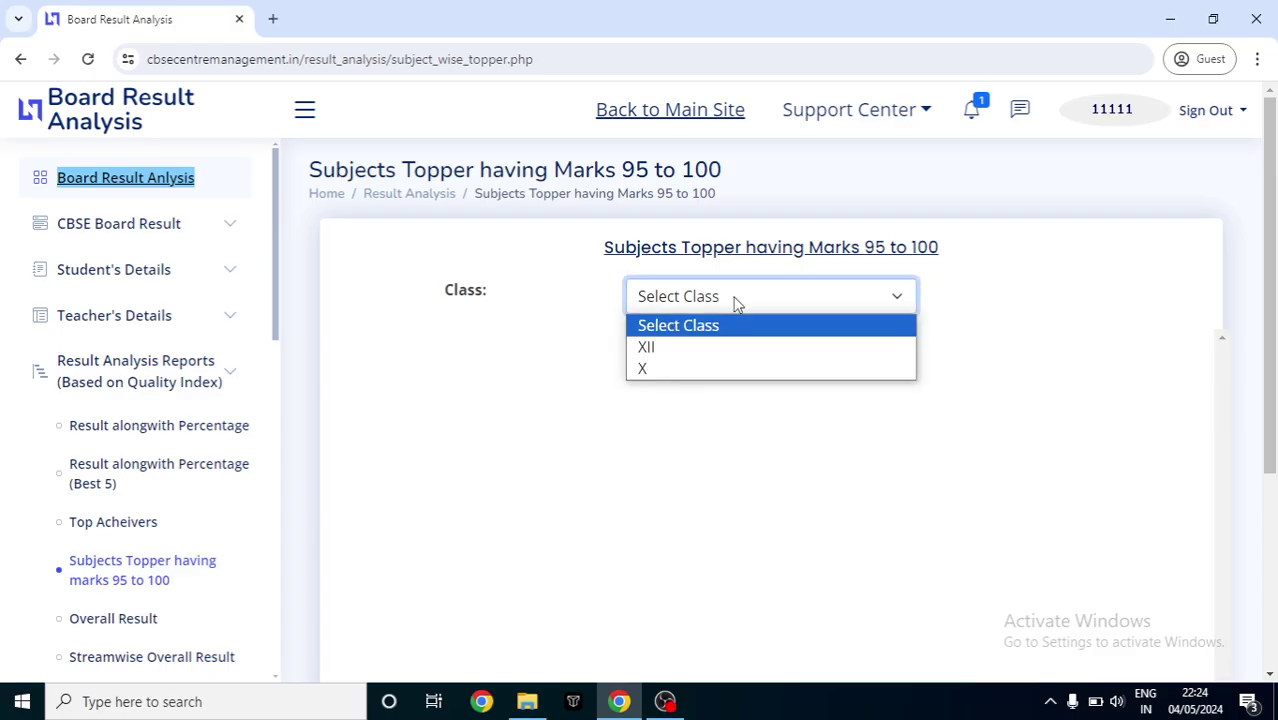
click(706, 348)
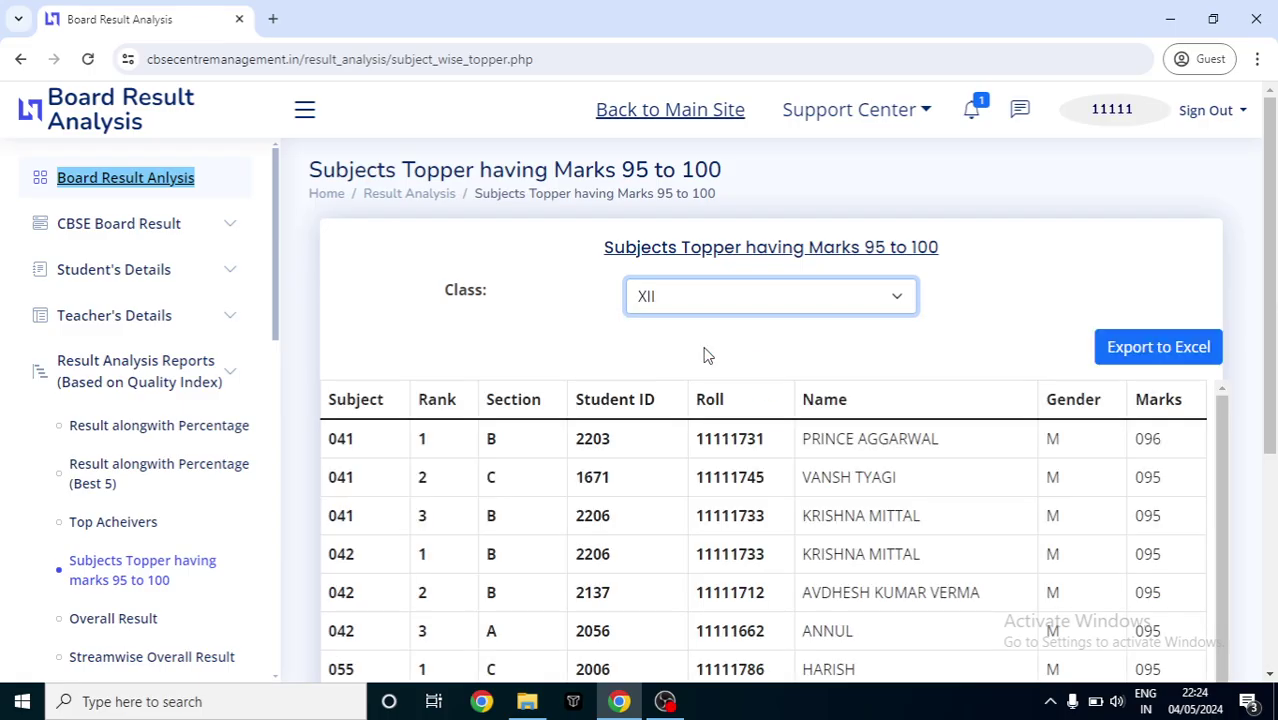
double_click(333, 401)
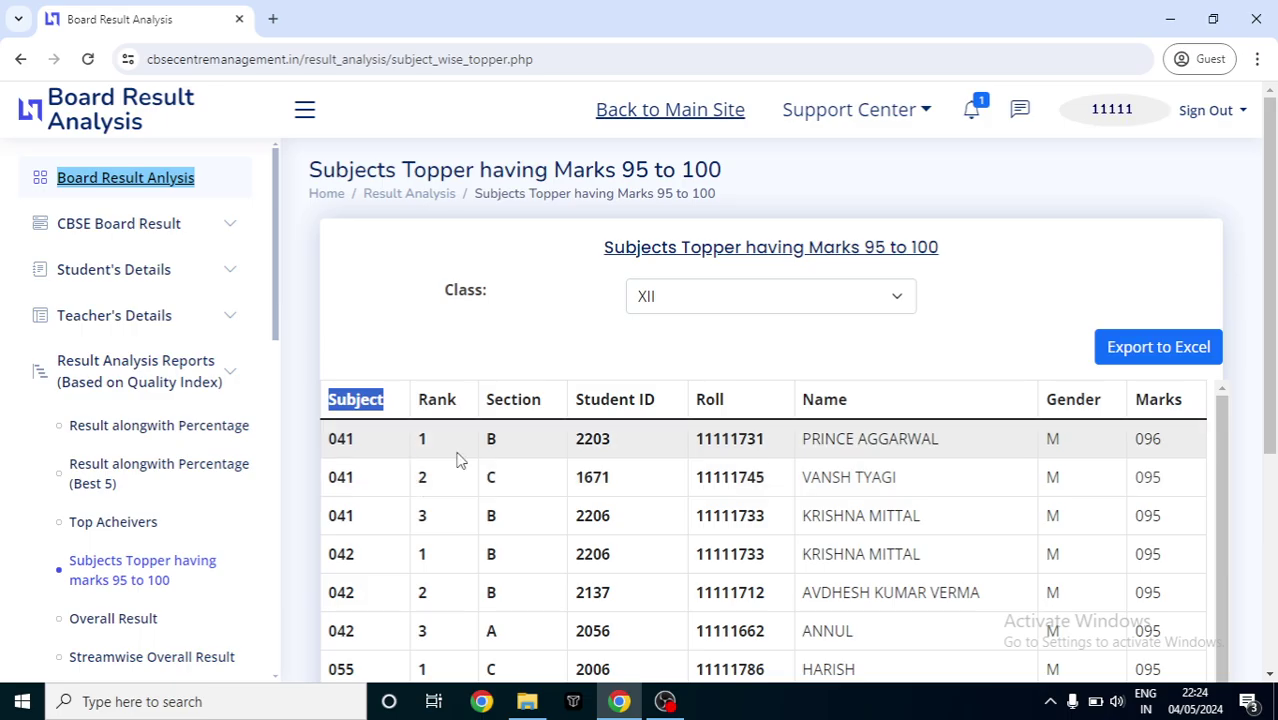
drag(1272, 366, 1274, 448)
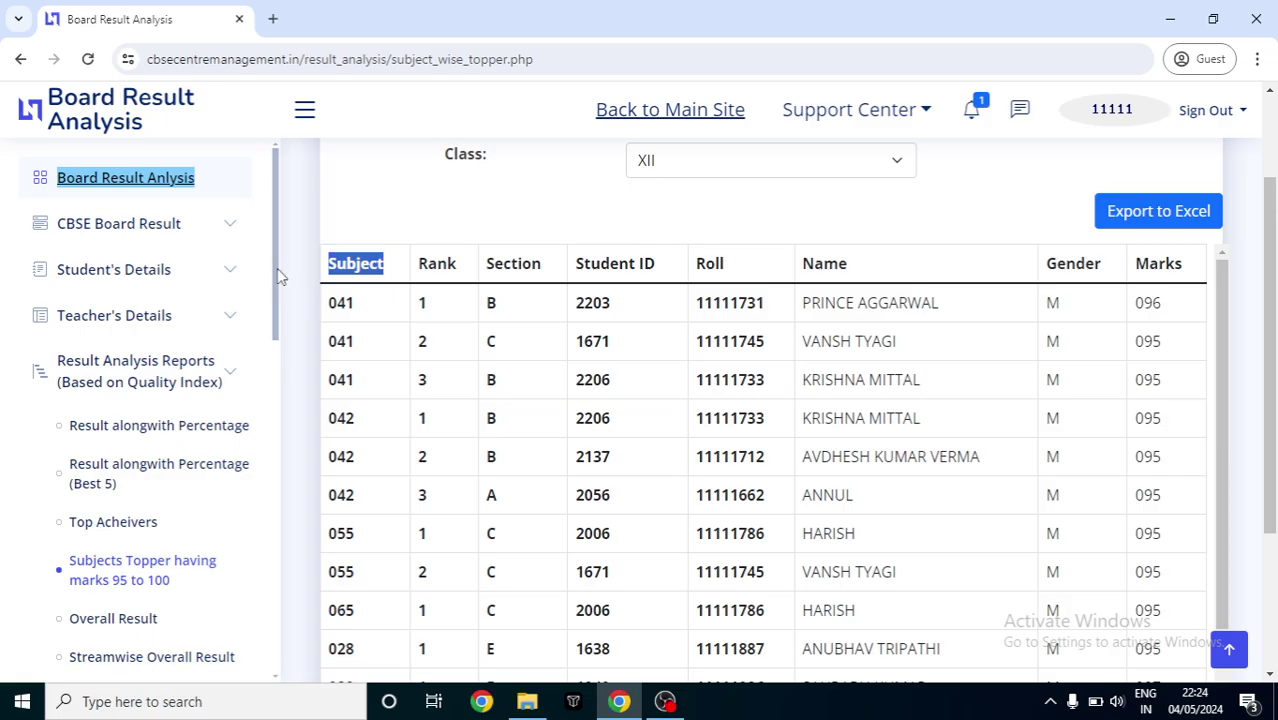
Step: Display the Quality Index report Overall Result for Class XII
drag(274, 288, 280, 343)
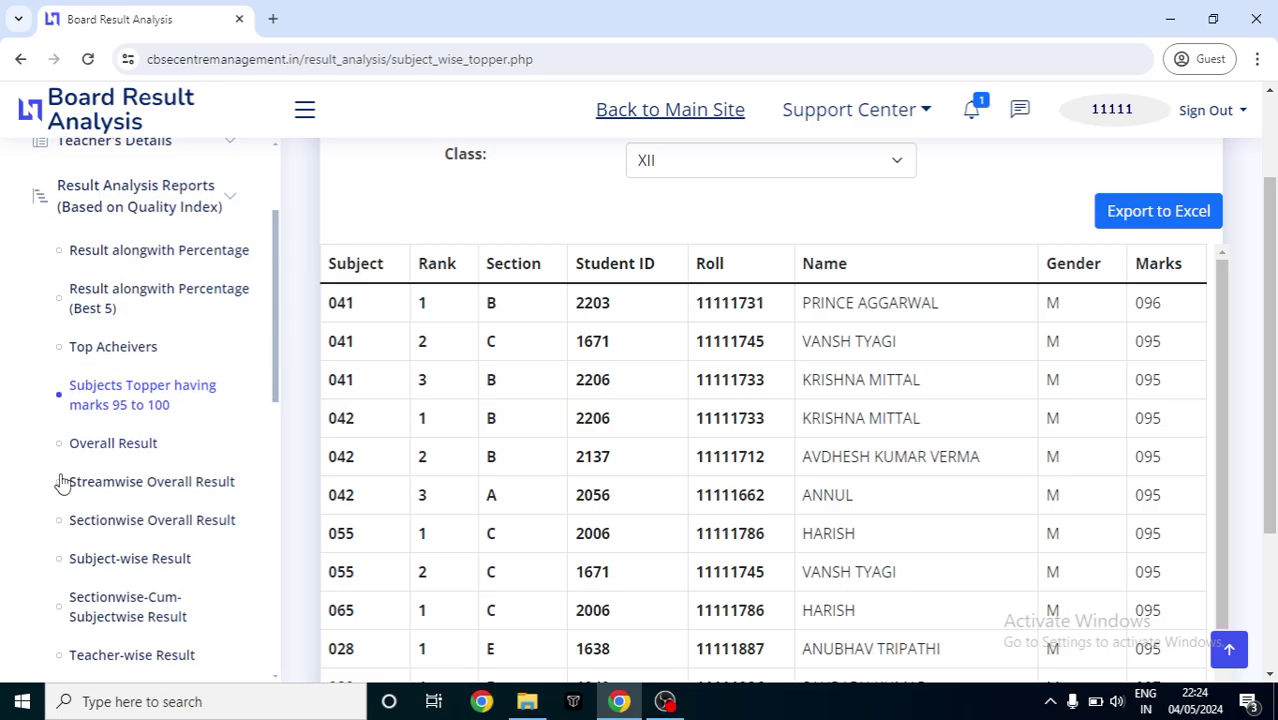
click(91, 446)
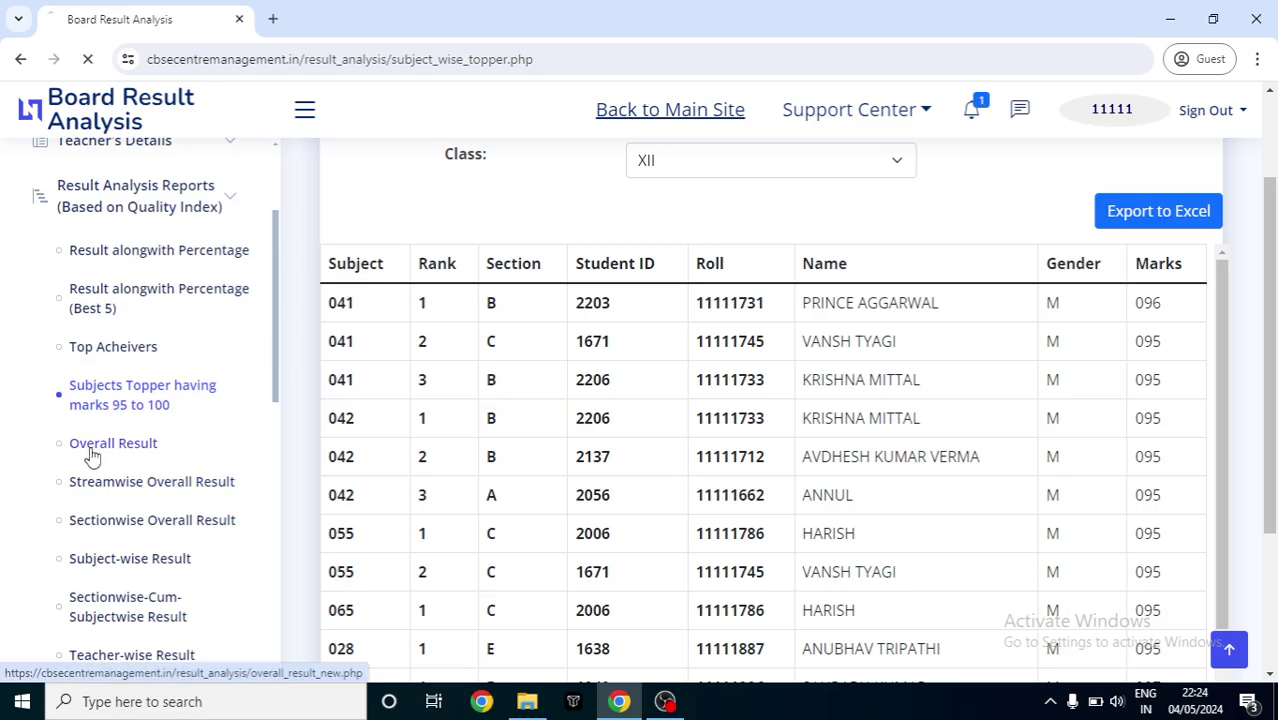
click(716, 300)
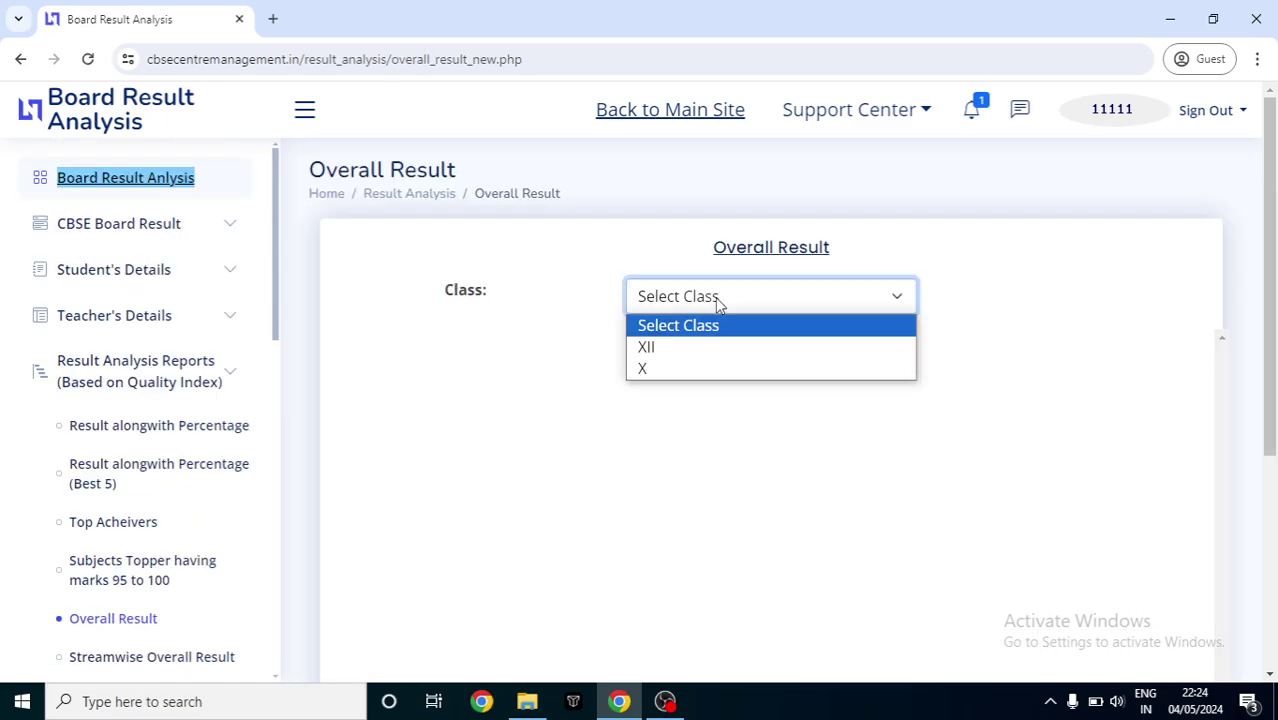
click(716, 354)
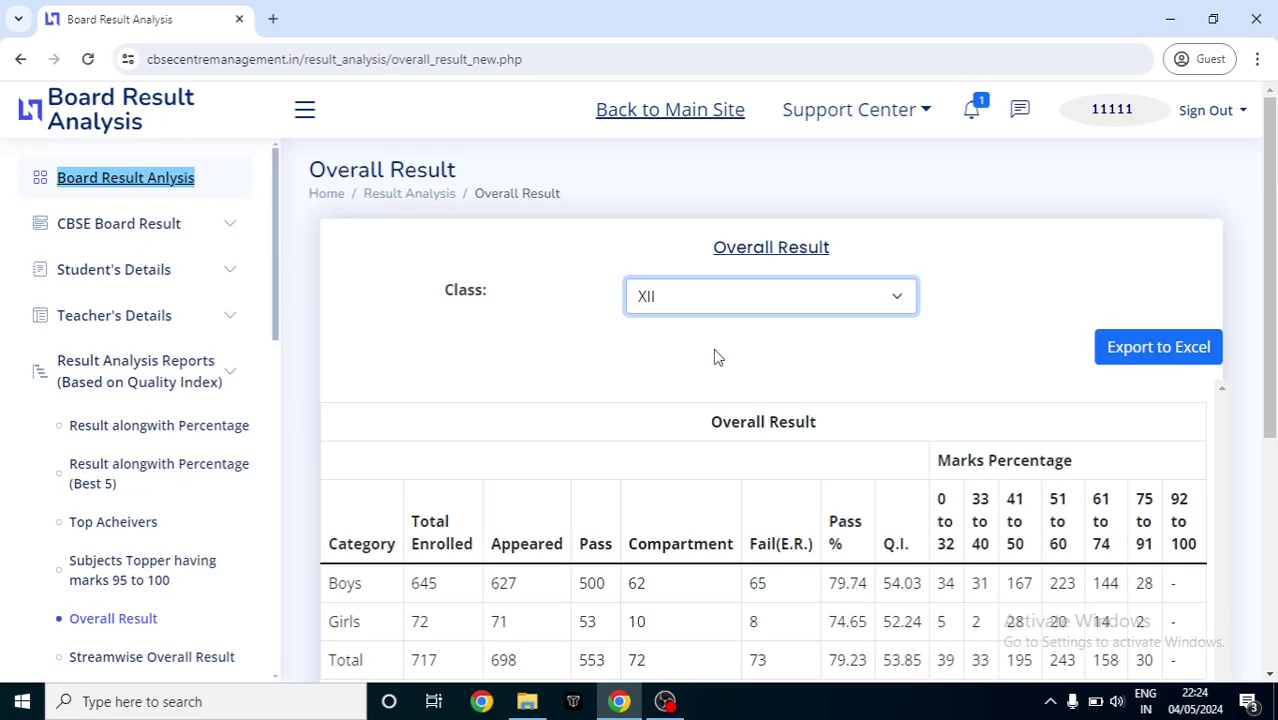
Step: Go across the Total row of the Class XII Overall Result, highlighting the Appeared, Compartment, Fail(E.R.), Pass % and Q.I. figures
drag(1274, 255, 1274, 349)
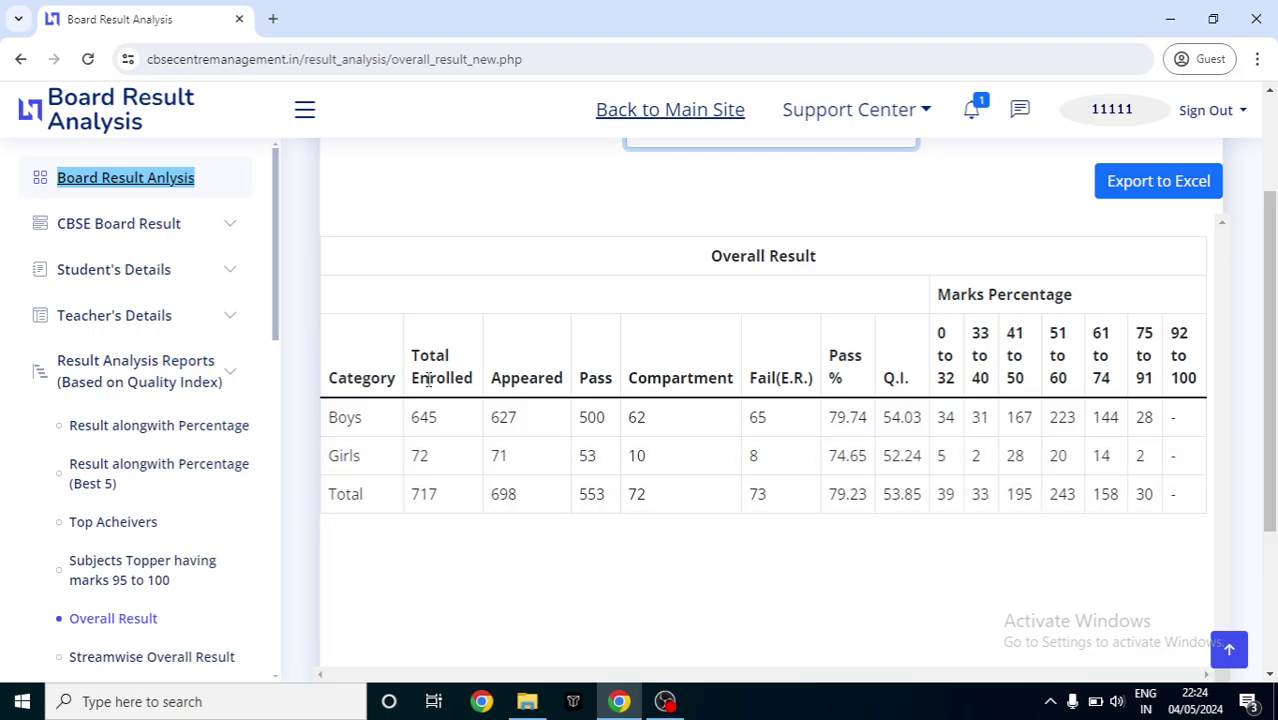
drag(413, 496, 536, 502)
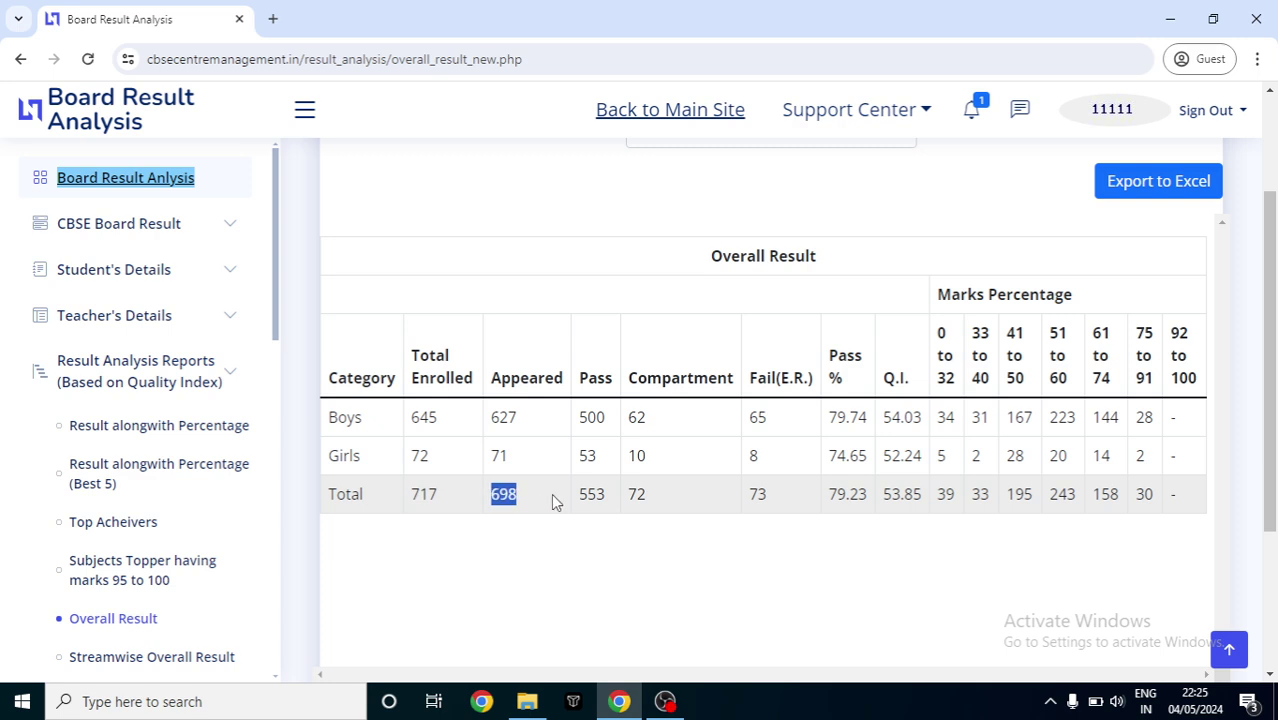
click(583, 494)
right_click(628, 500)
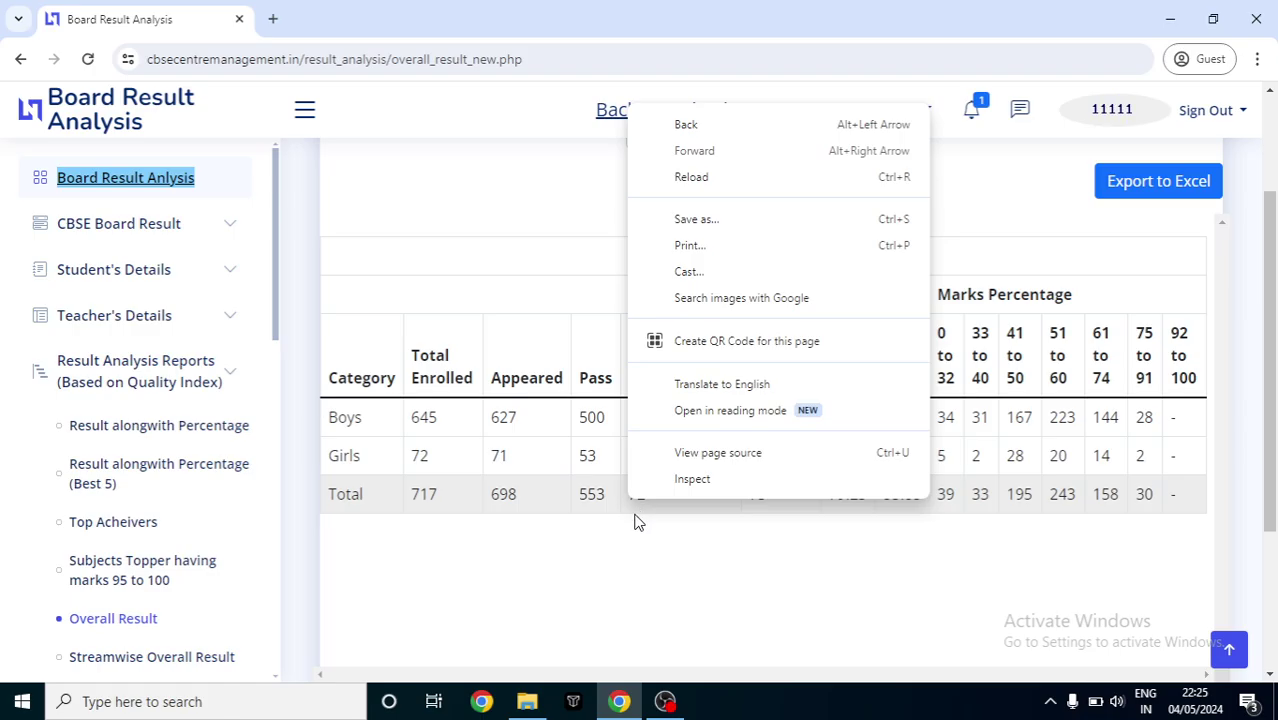
click(636, 520)
double_click(639, 497)
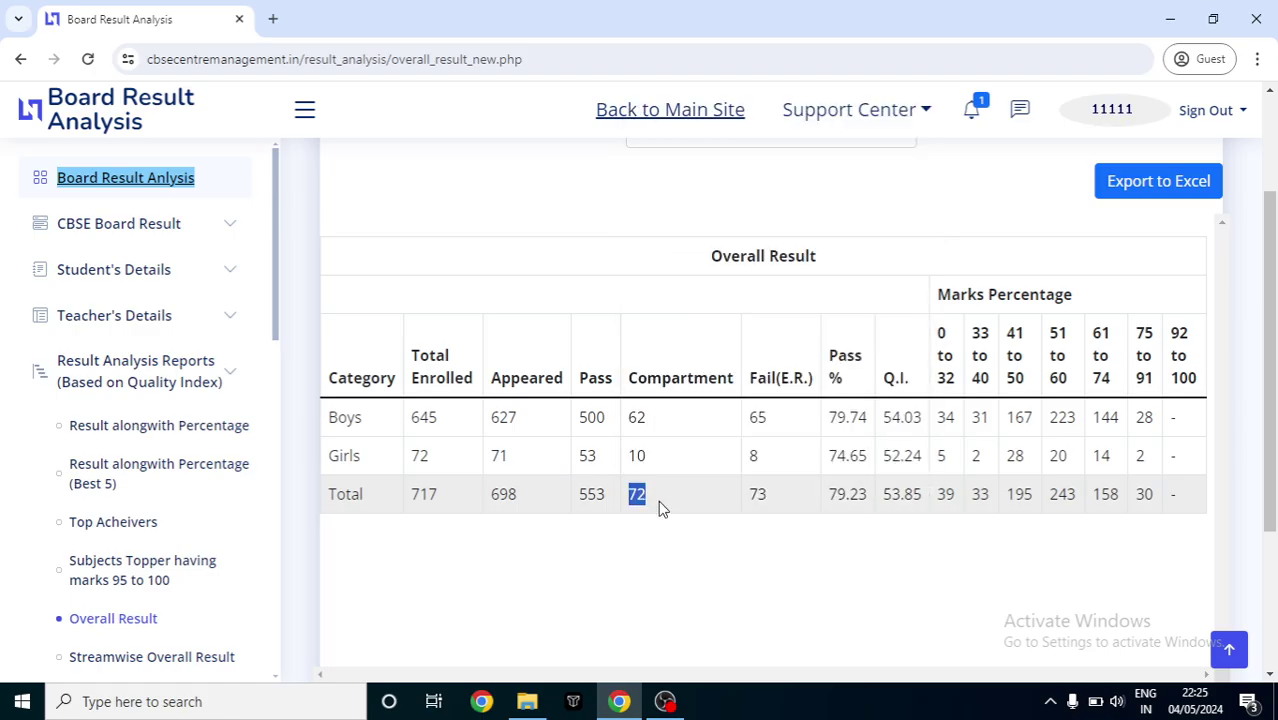
double_click(758, 494)
double_click(847, 494)
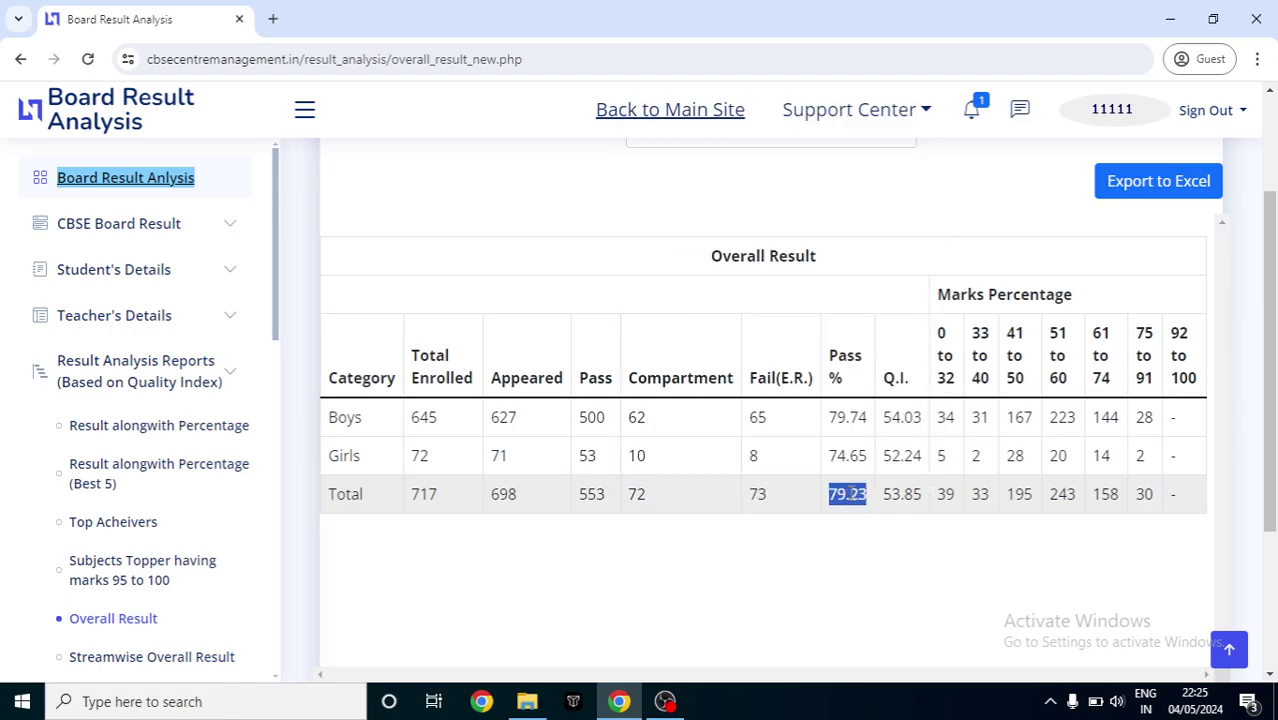
double_click(904, 493)
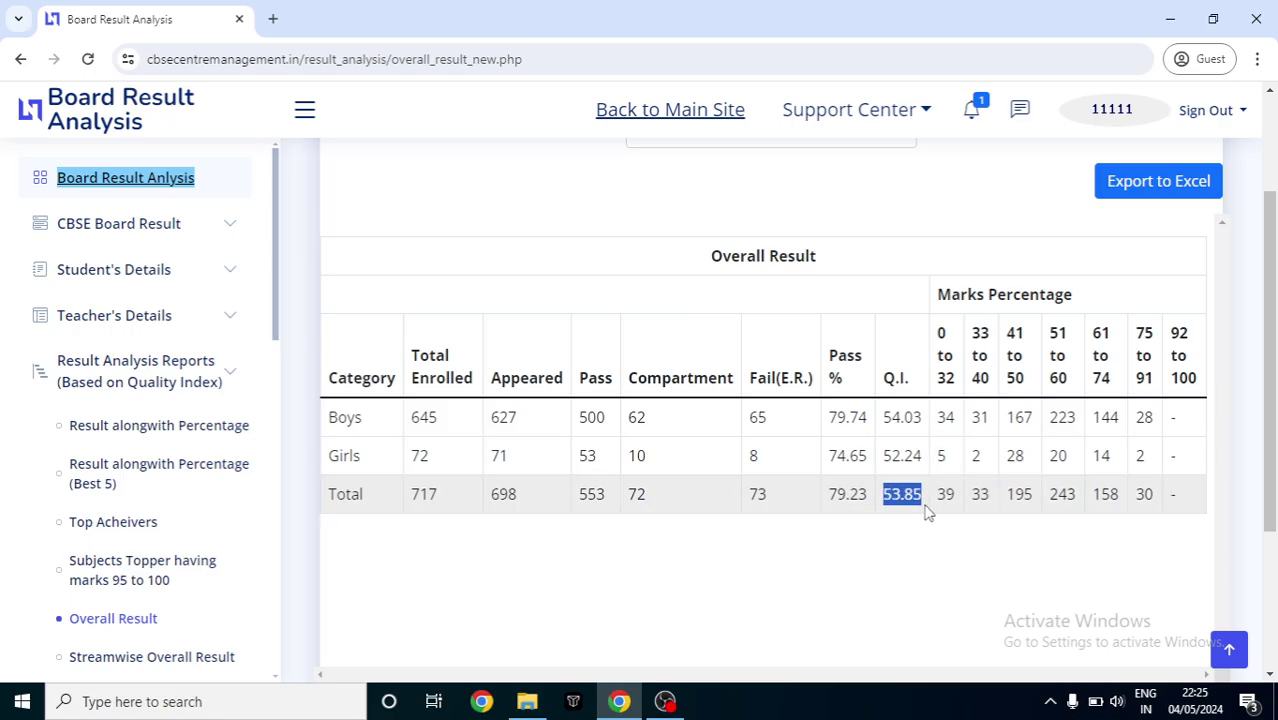
click(964, 497)
right_click(1166, 505)
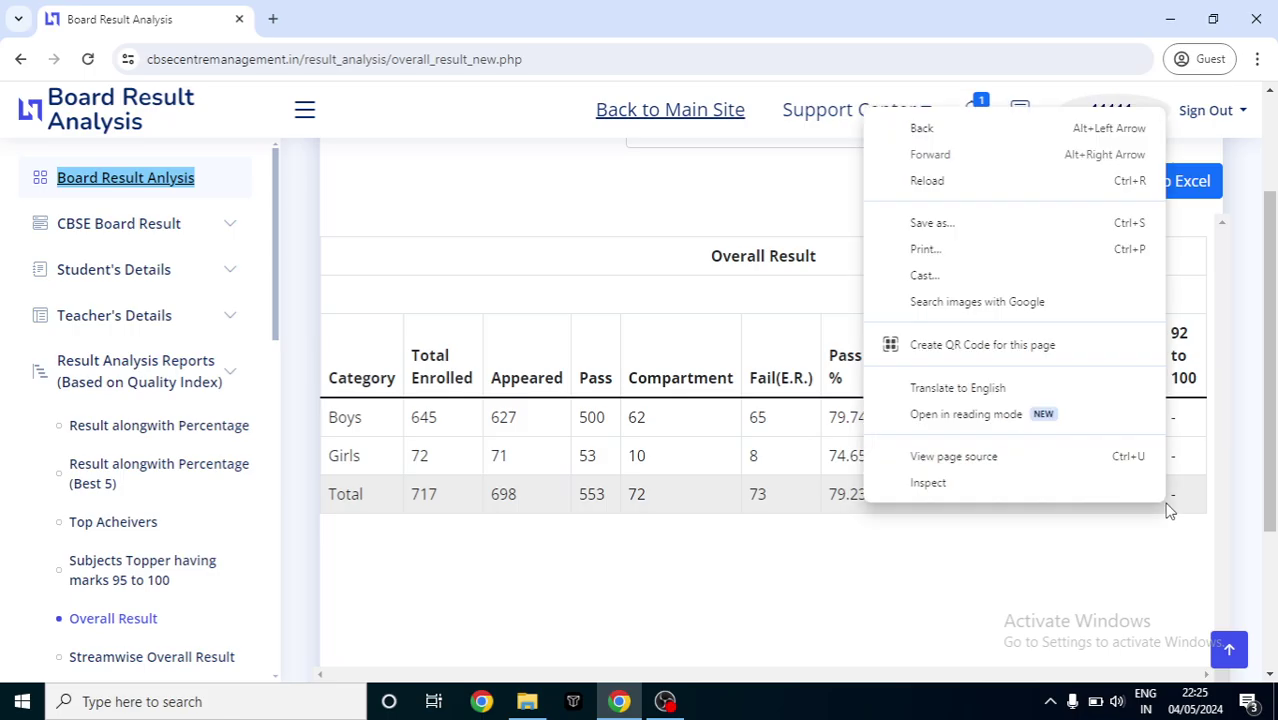
click(1098, 560)
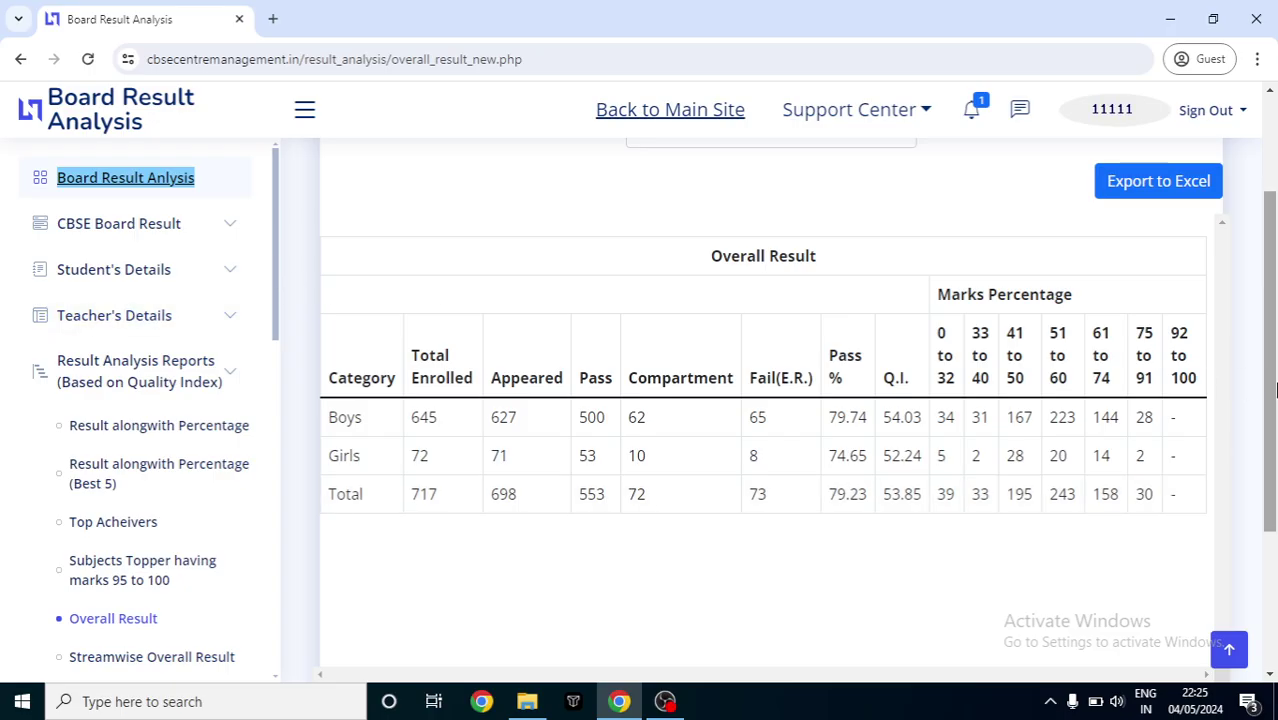
Step: Switch the Overall Result report to Class X and view its Boys, Girls and Total rows
scroll(1268, 360, up, 2)
click(694, 284)
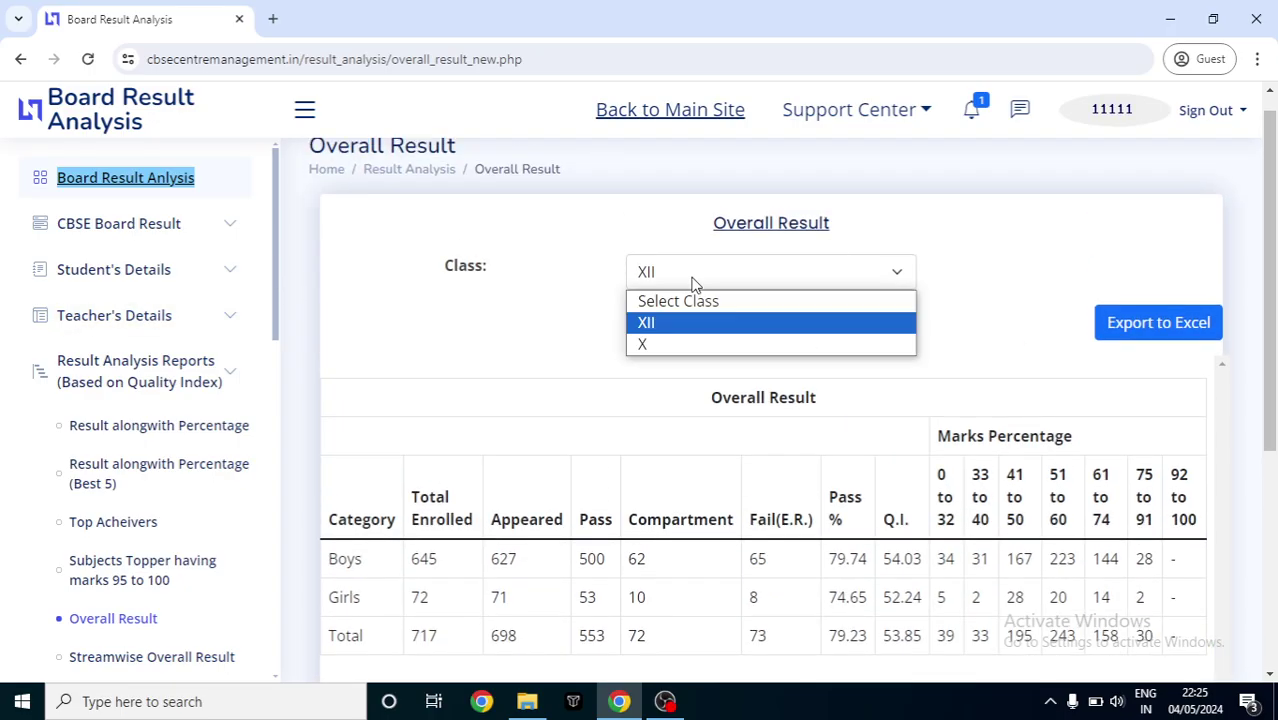
click(667, 341)
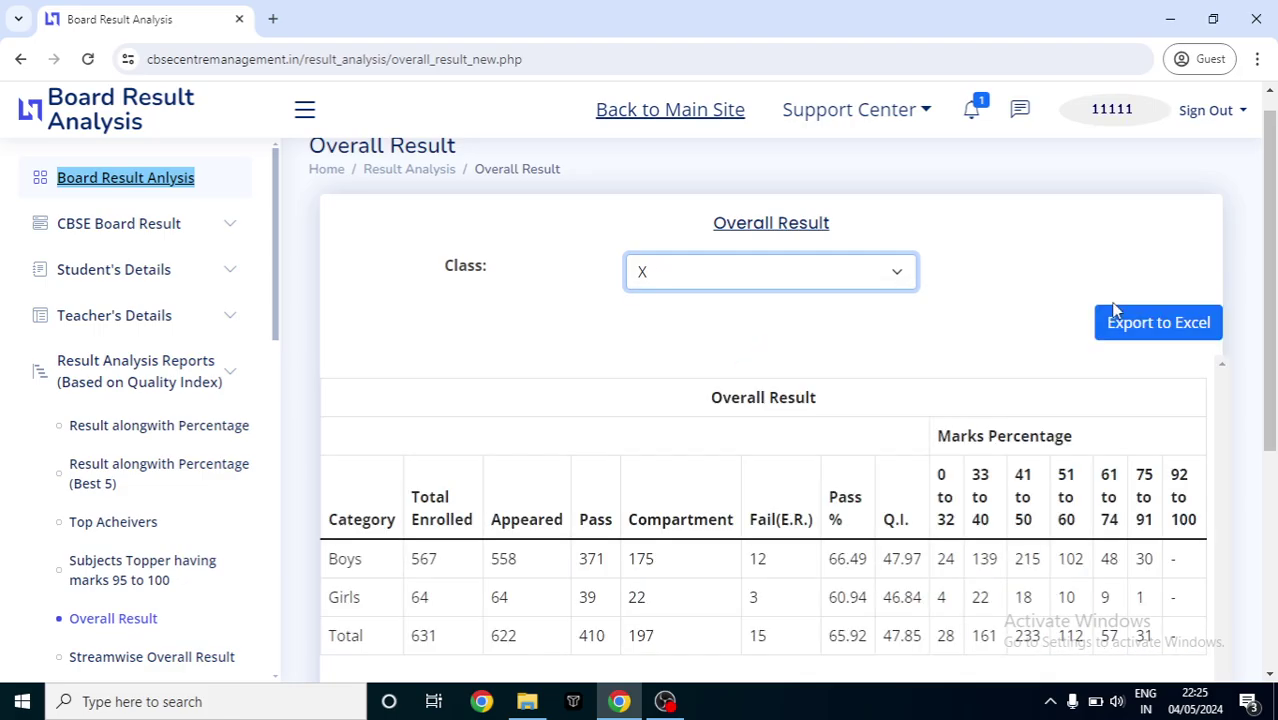
scroll(1275, 322, down, 1)
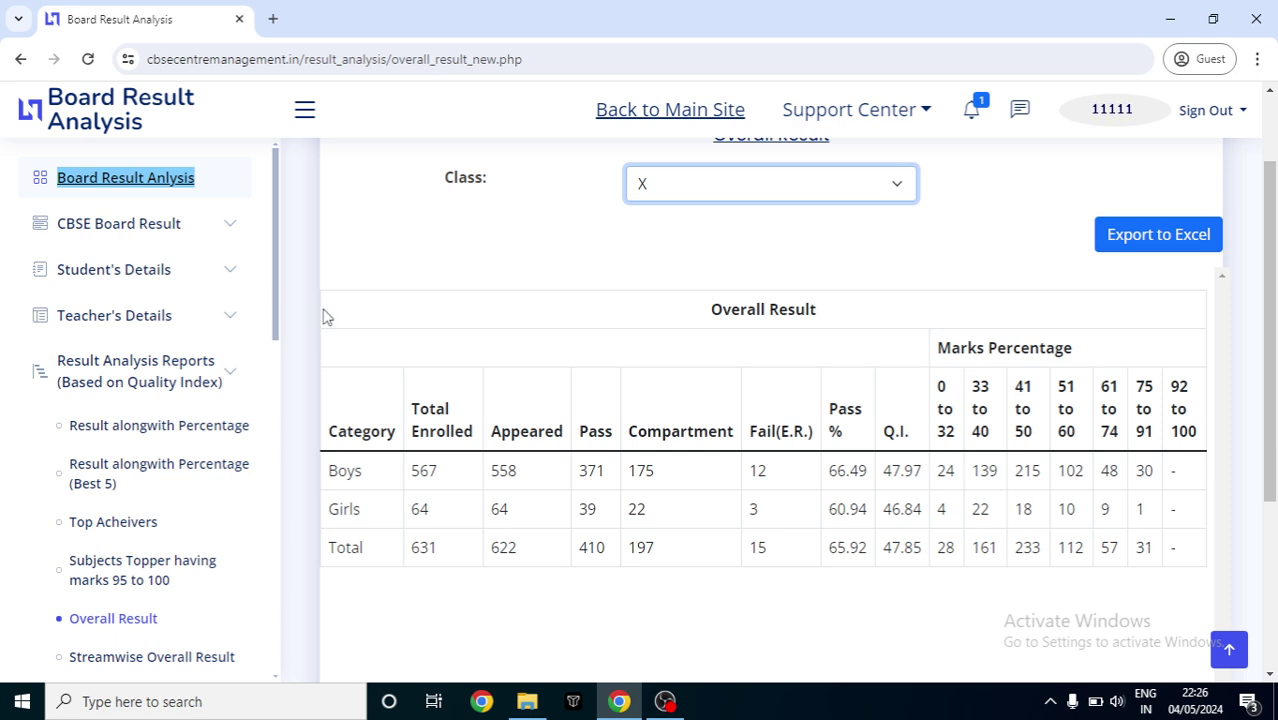
Step: Export the Class X Overall Result to Excel as Overall_result in Downloads and view the downloaded workbook
click(1135, 242)
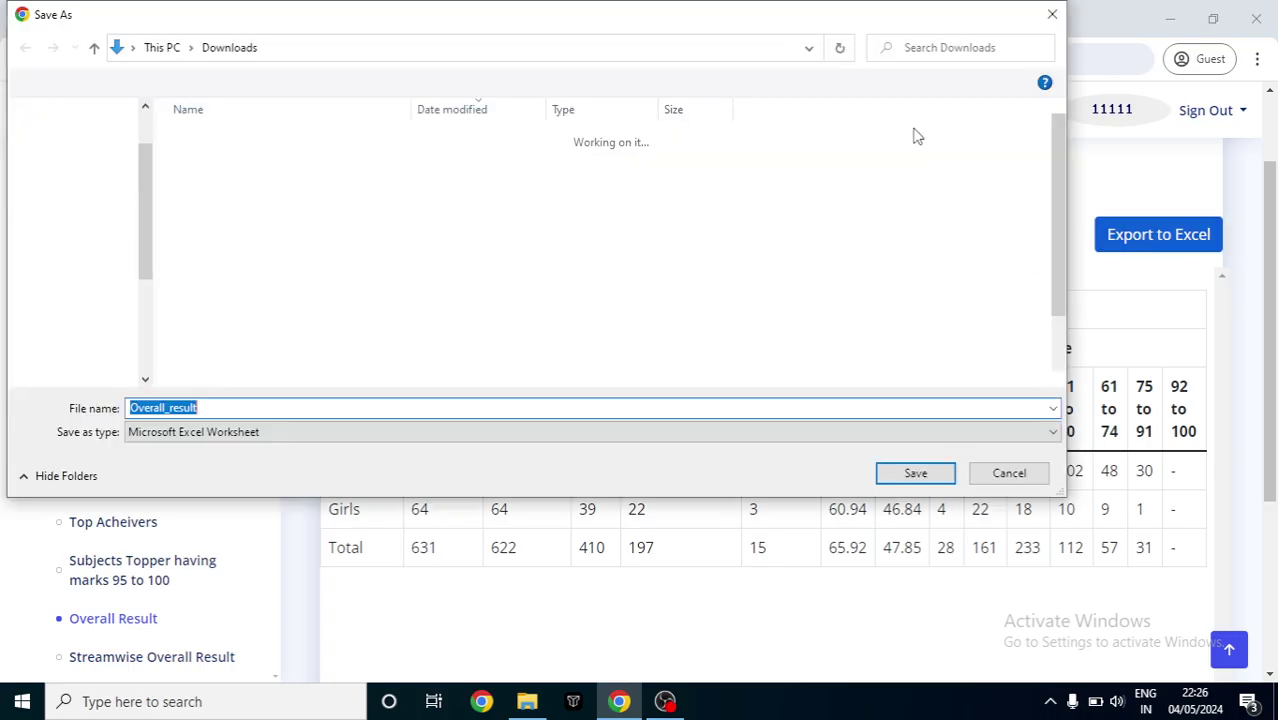
click(914, 474)
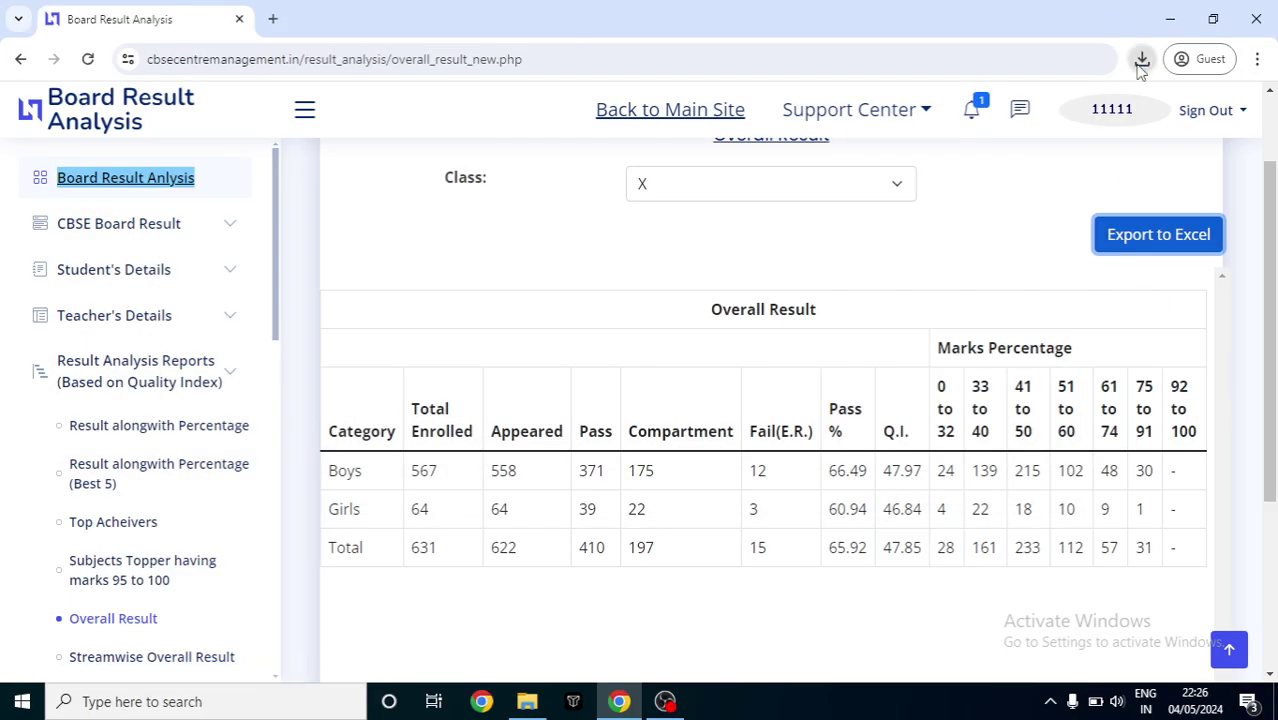
click(1143, 60)
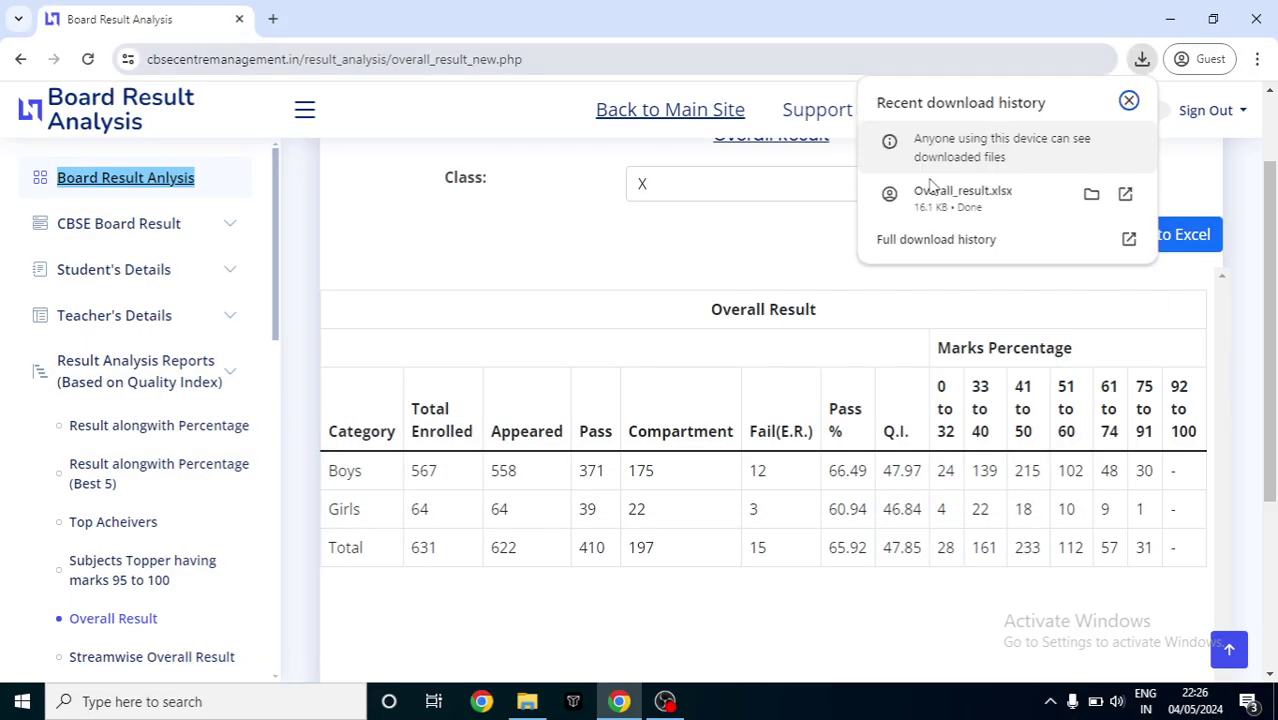
click(963, 199)
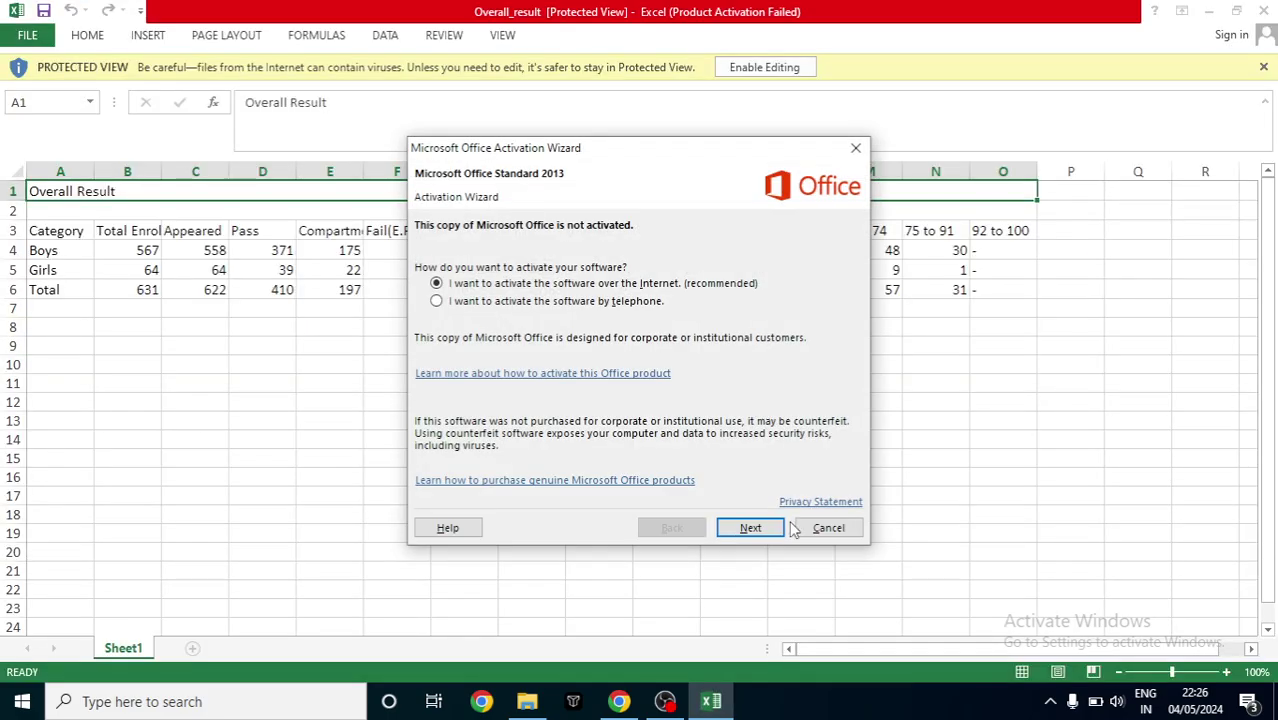
click(828, 528)
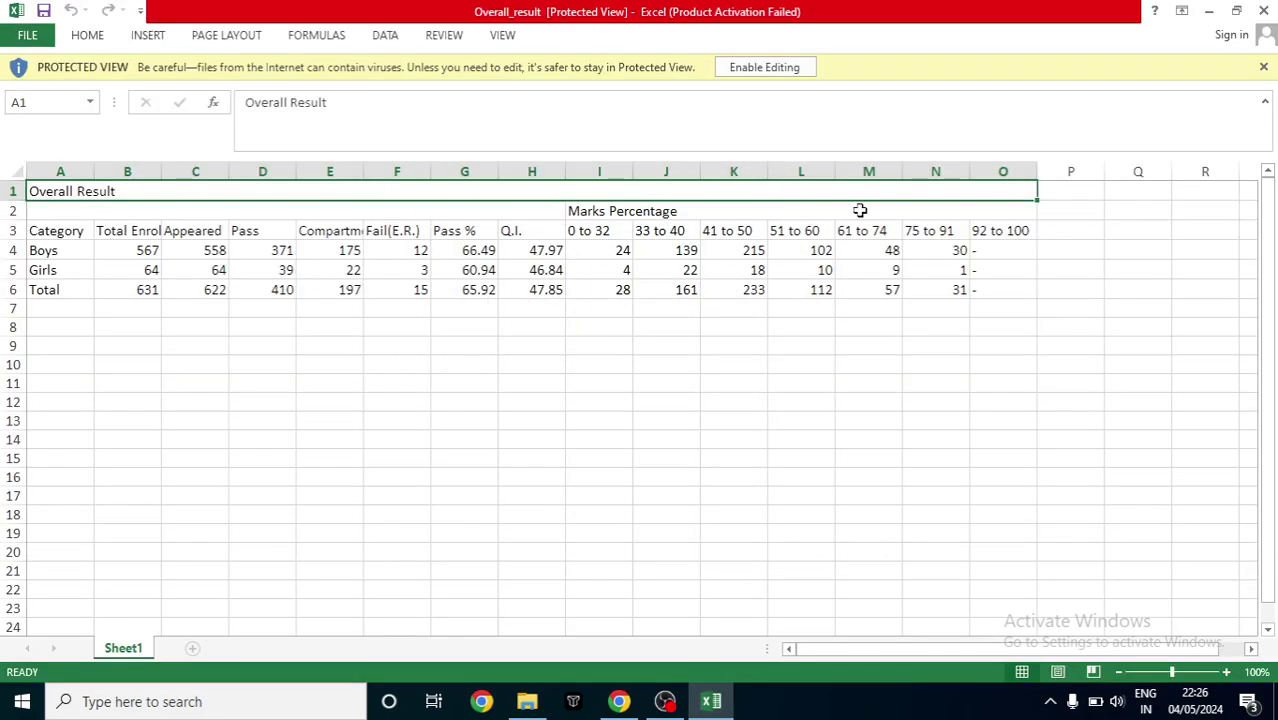
click(1263, 10)
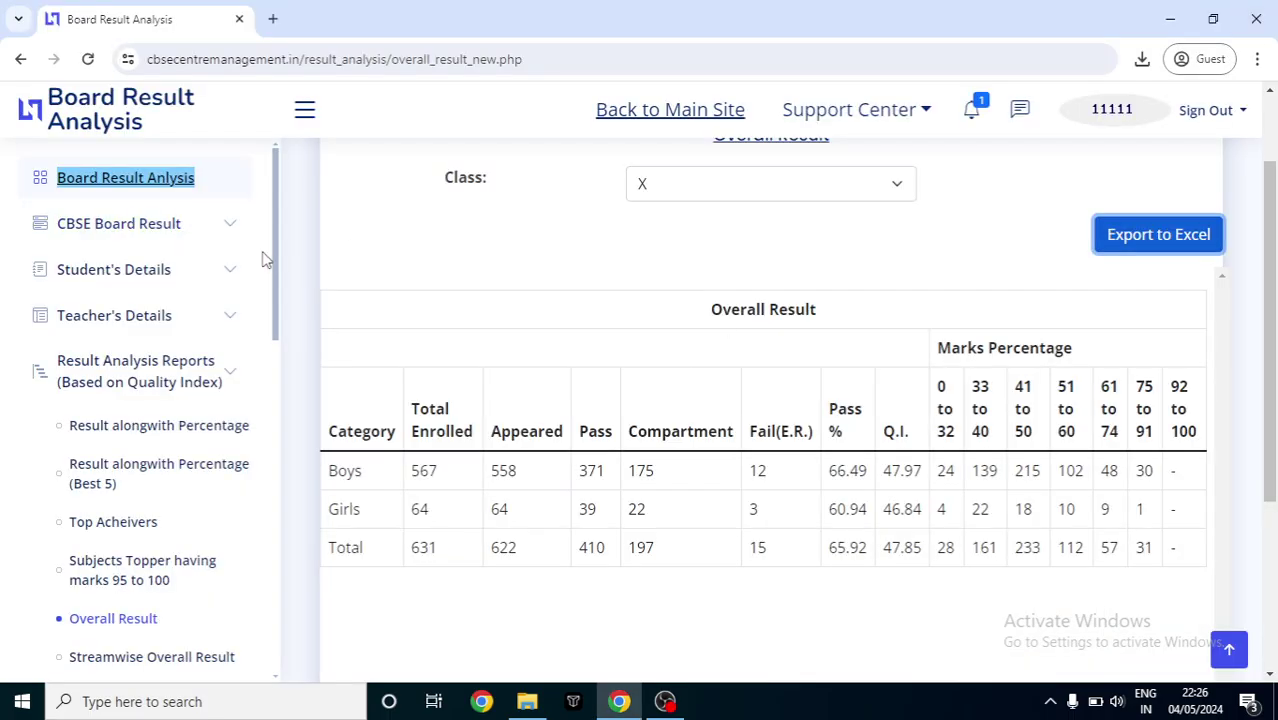
Step: Open the Streamwise Overall Result report for Class XII and look through the available stream options
scroll(281, 318, down, 1)
scroll(281, 330, down, 2)
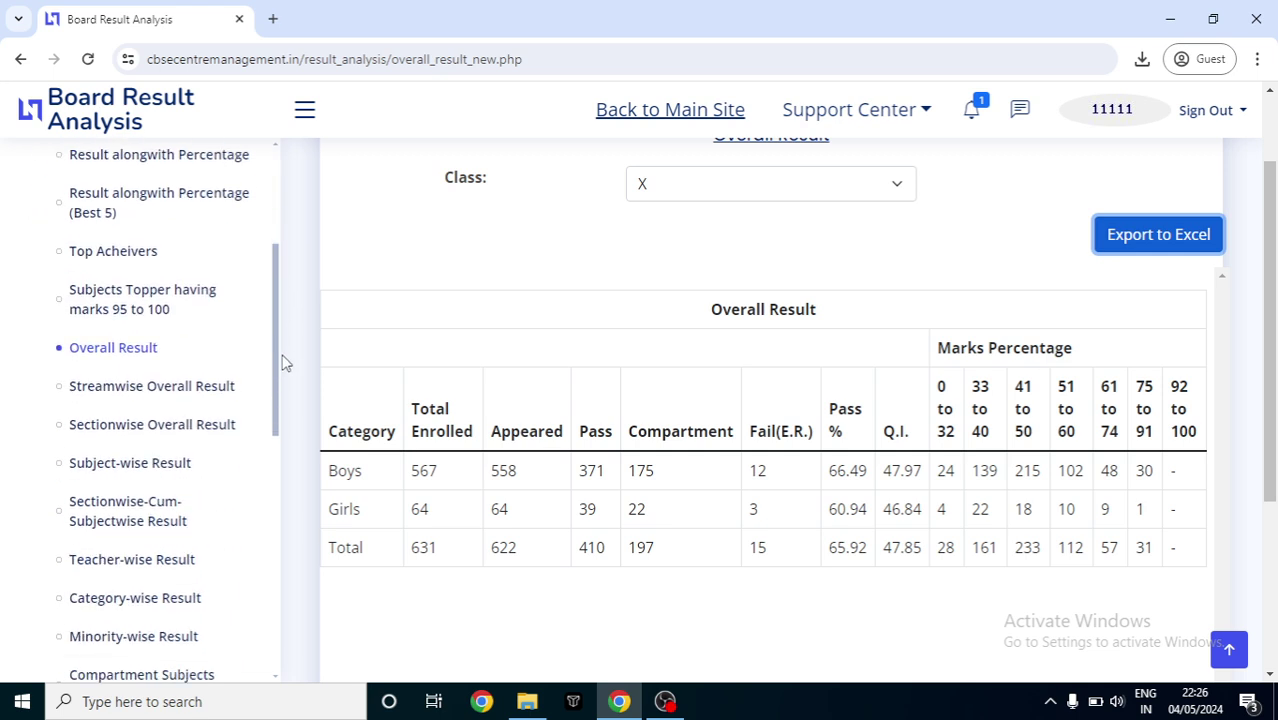
click(136, 394)
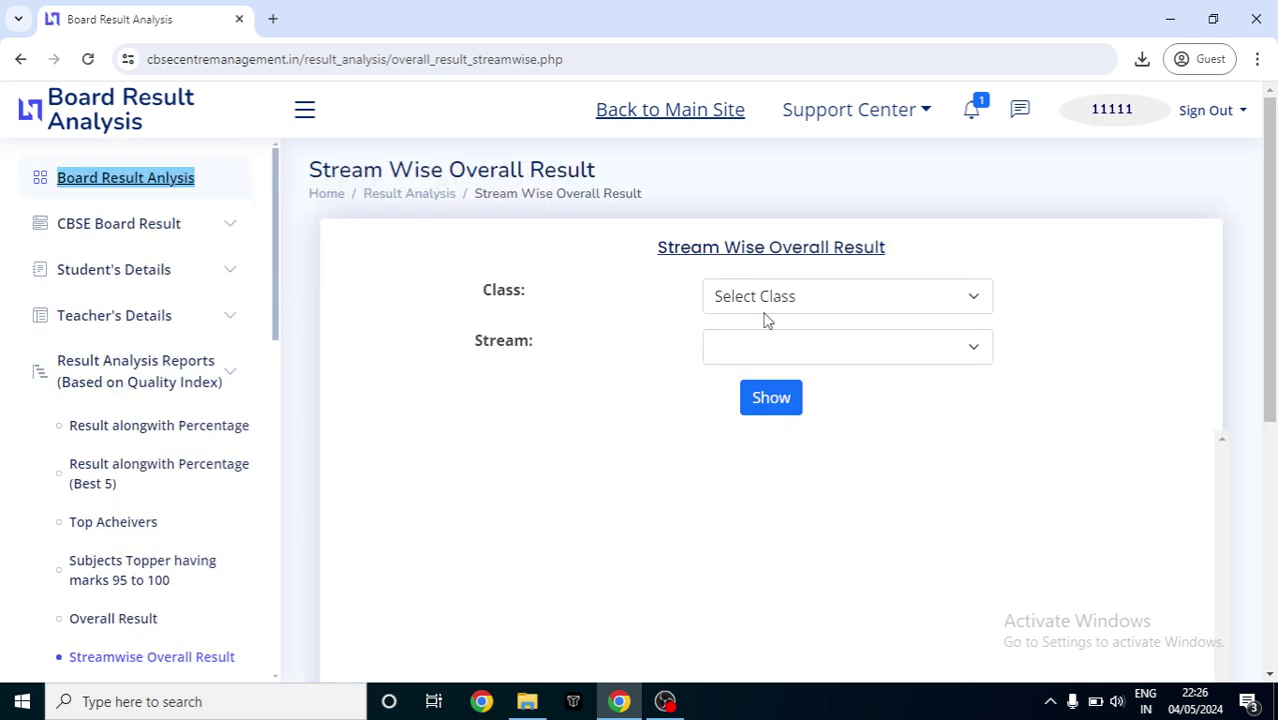
click(799, 300)
click(782, 347)
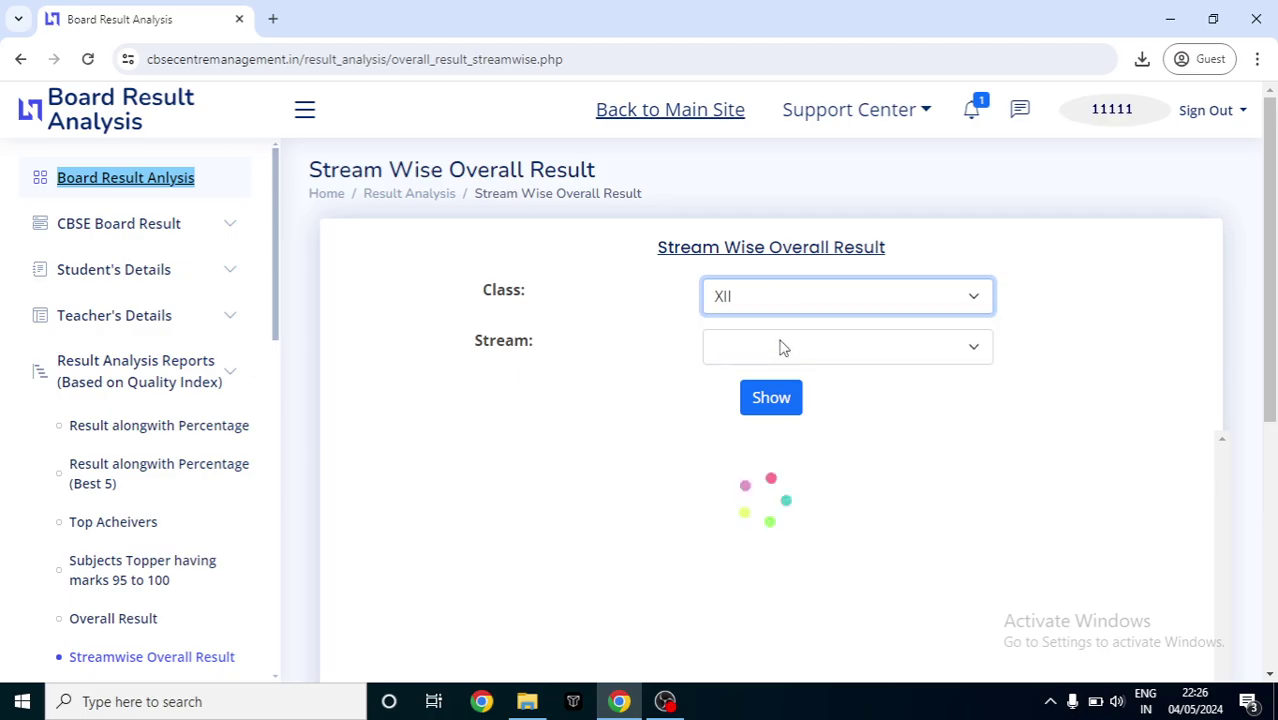
click(855, 355)
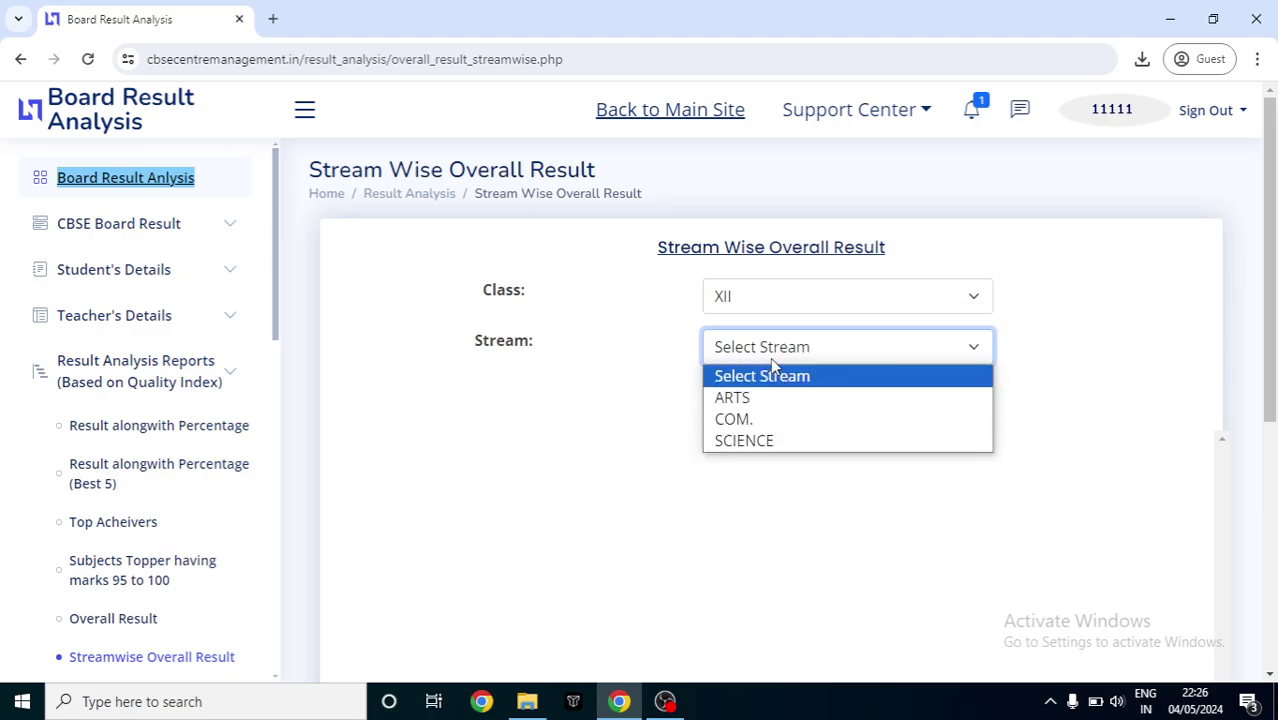
click(810, 350)
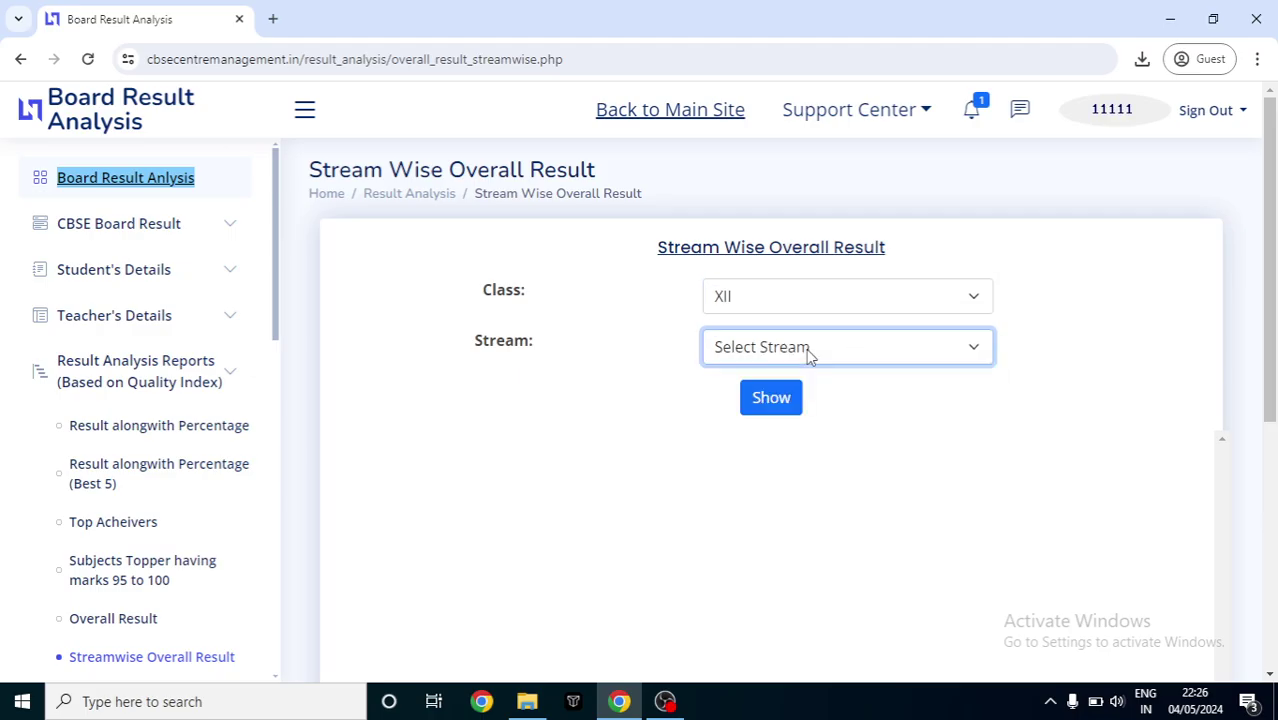
click(810, 350)
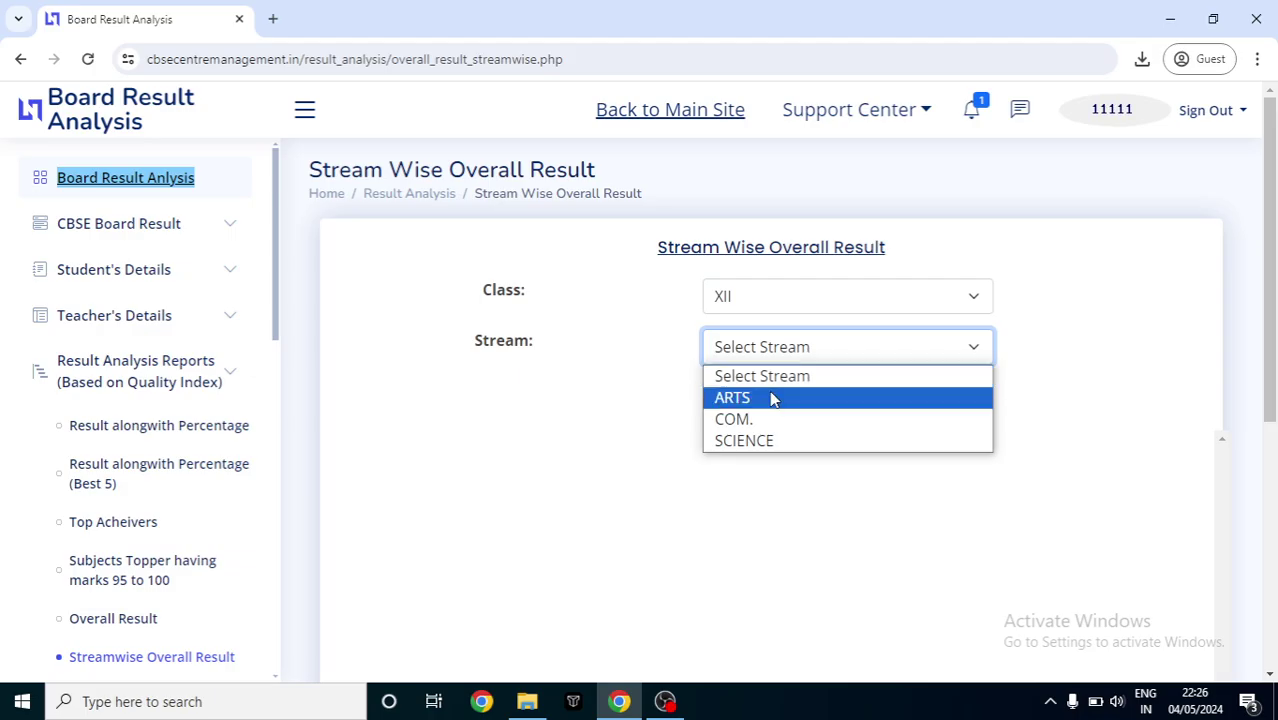
click(542, 403)
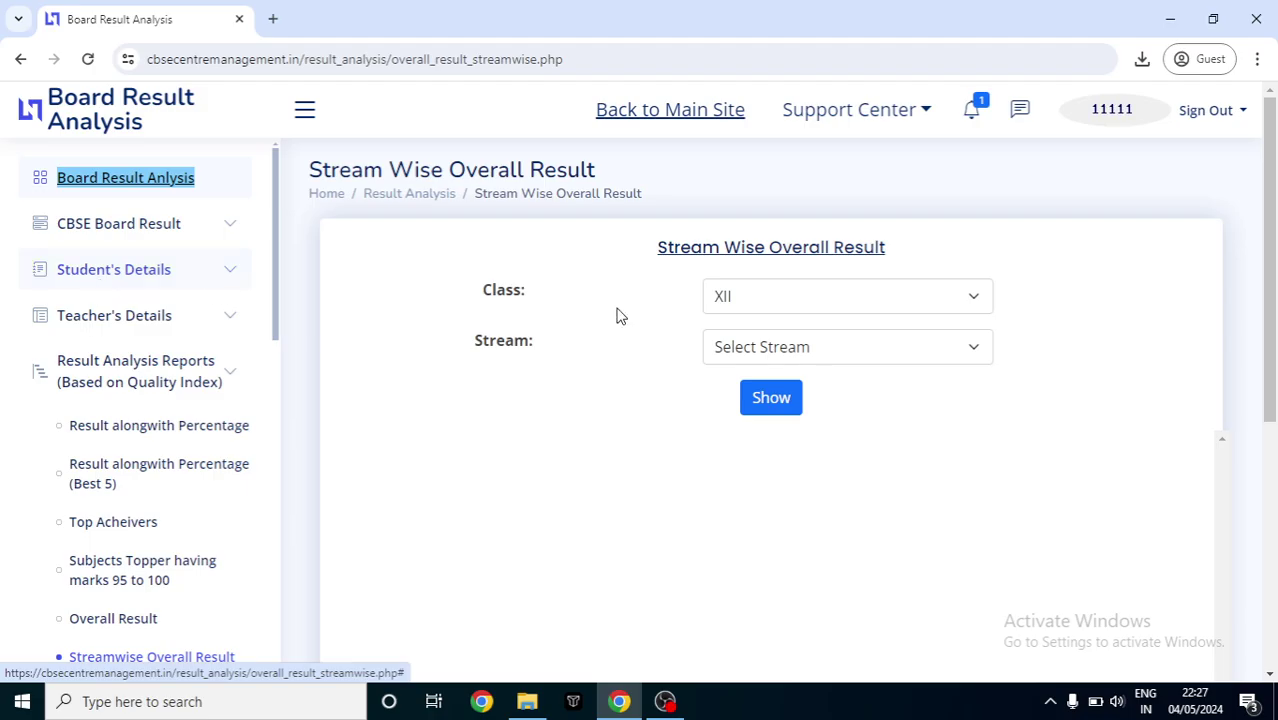
Step: Show the Class XII stream-wise overall result for the ARTS stream
click(765, 347)
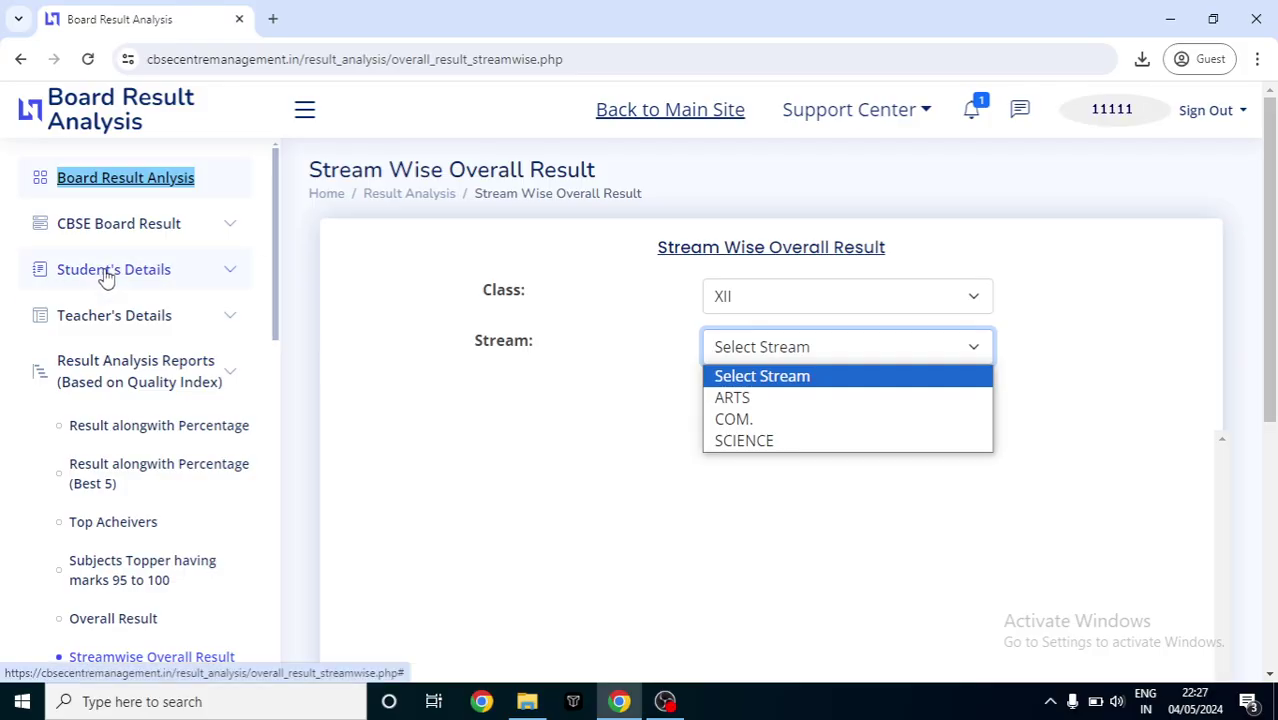
click(734, 401)
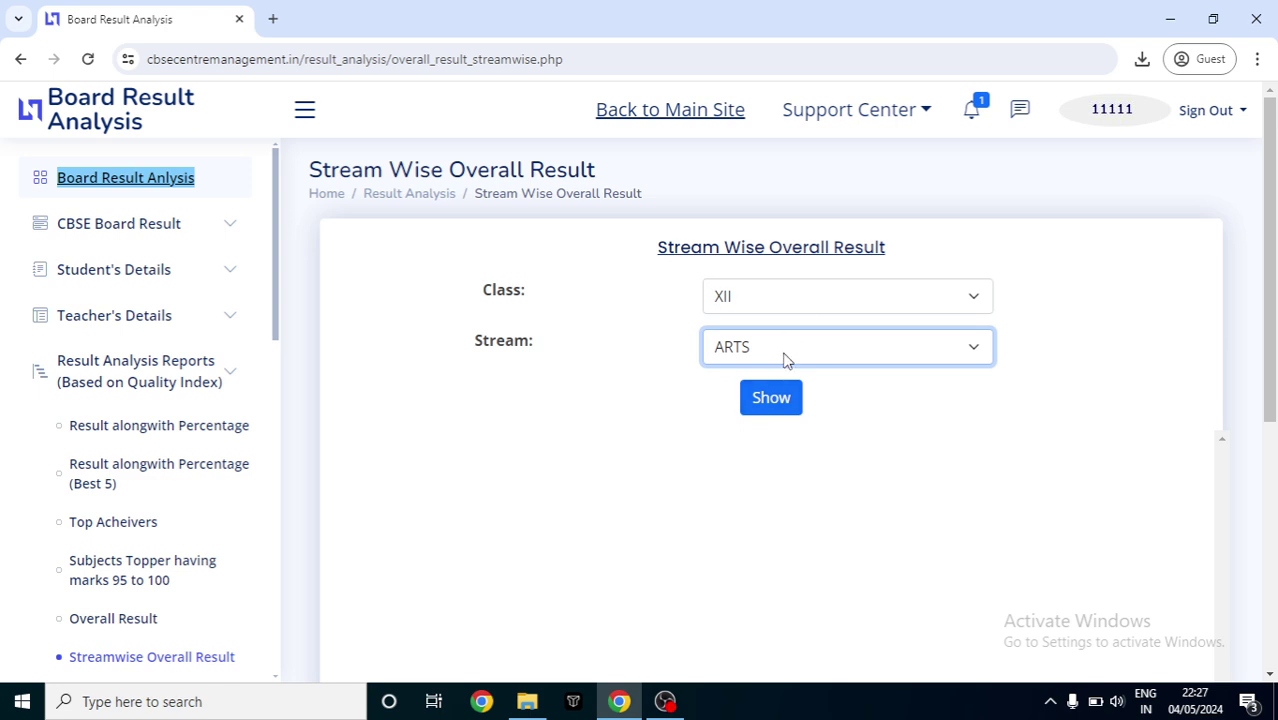
click(779, 403)
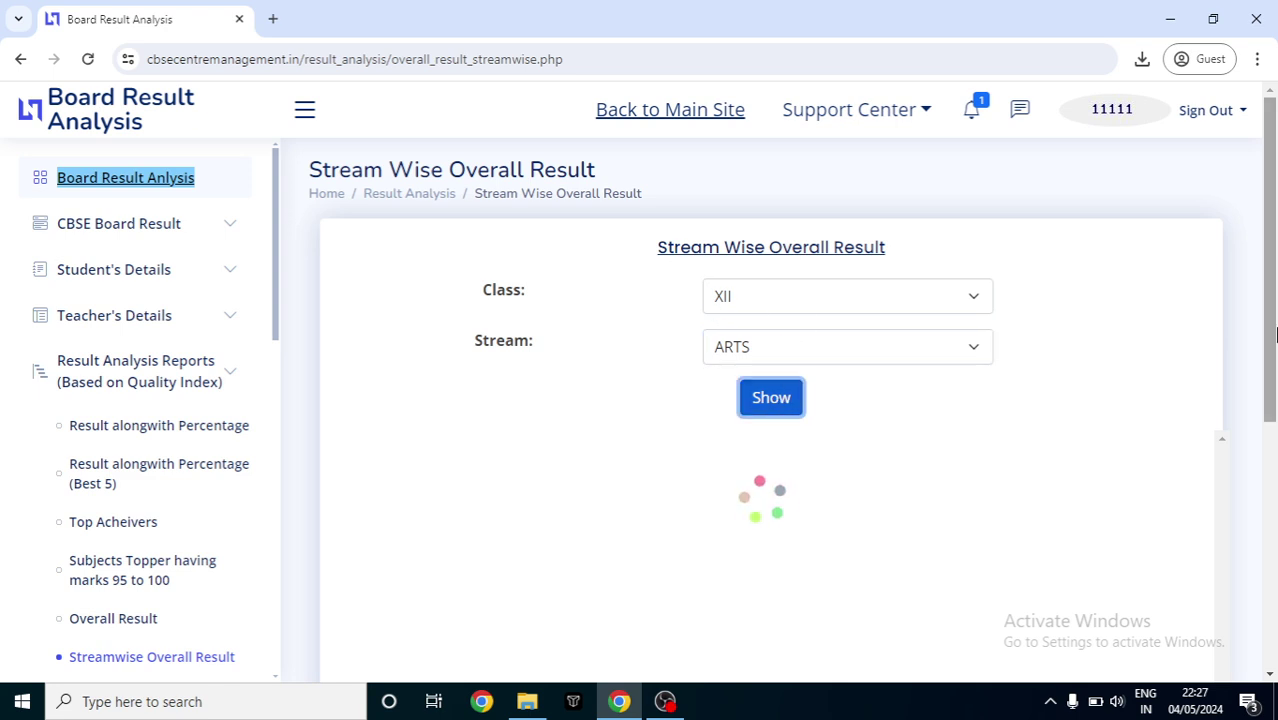
Step: Examine the Total row of the Class XII ARTS stream result, covering the enrolled, appeared and pass columns
scroll(1275, 335, down, 2)
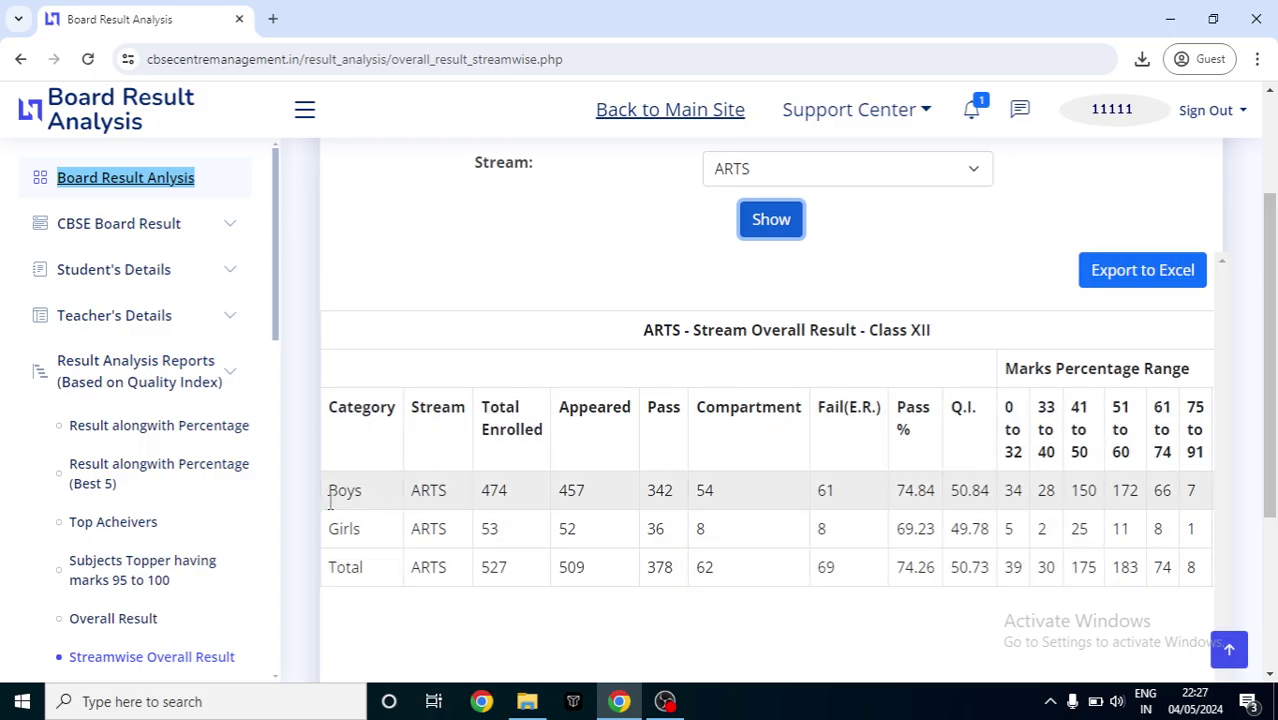
double_click(428, 568)
double_click(494, 568)
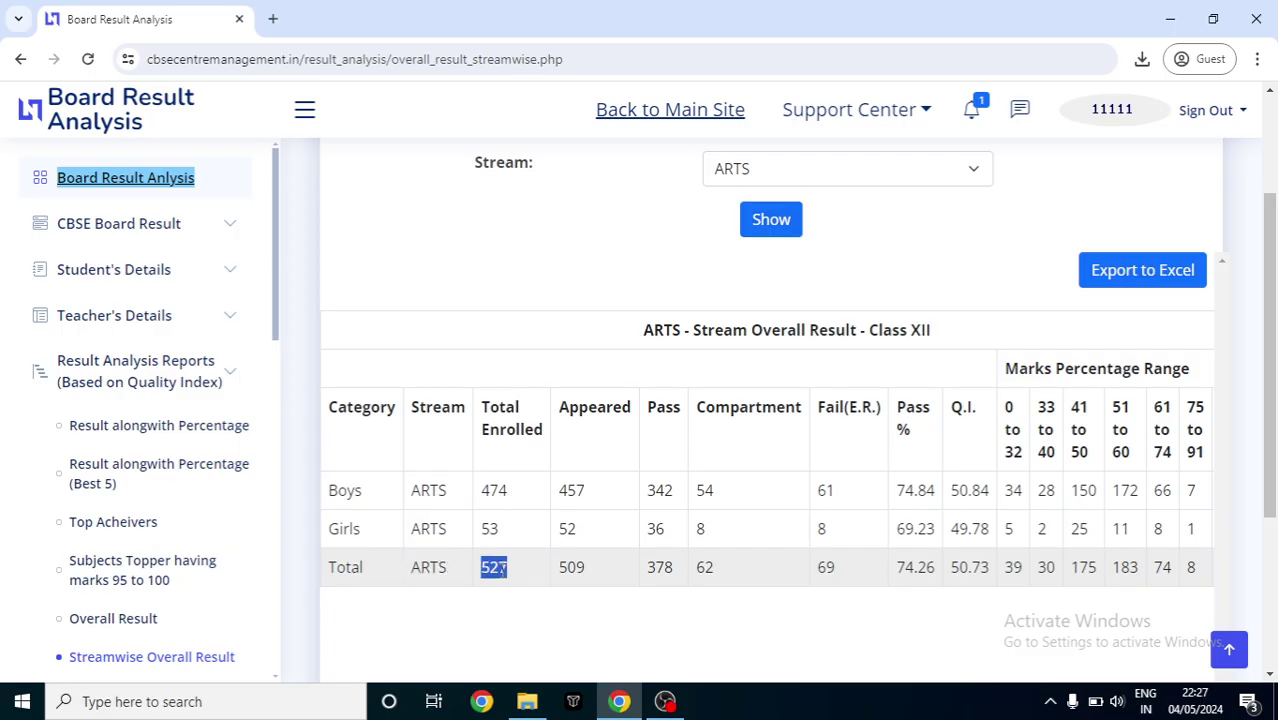
double_click(579, 568)
double_click(661, 566)
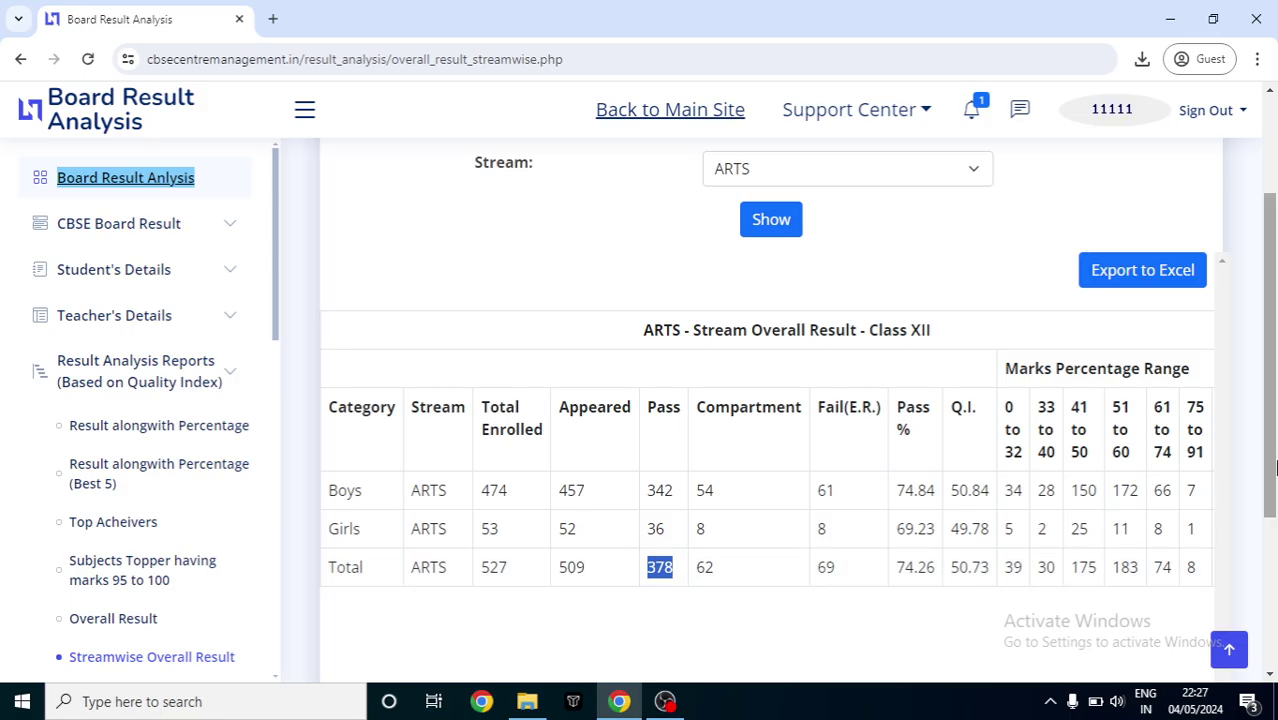
right_click(1272, 505)
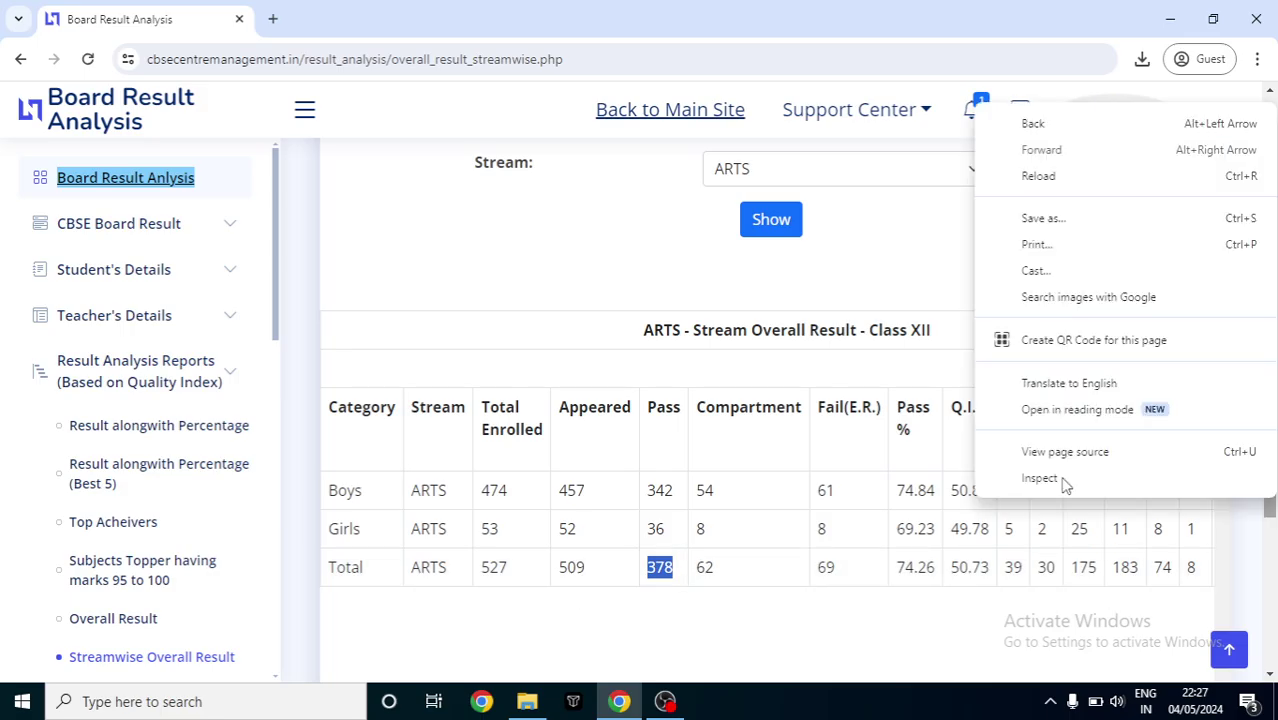
click(402, 282)
Step: Open the Sectionwise Overall Result report and select Class XII
drag(278, 283, 282, 372)
click(136, 478)
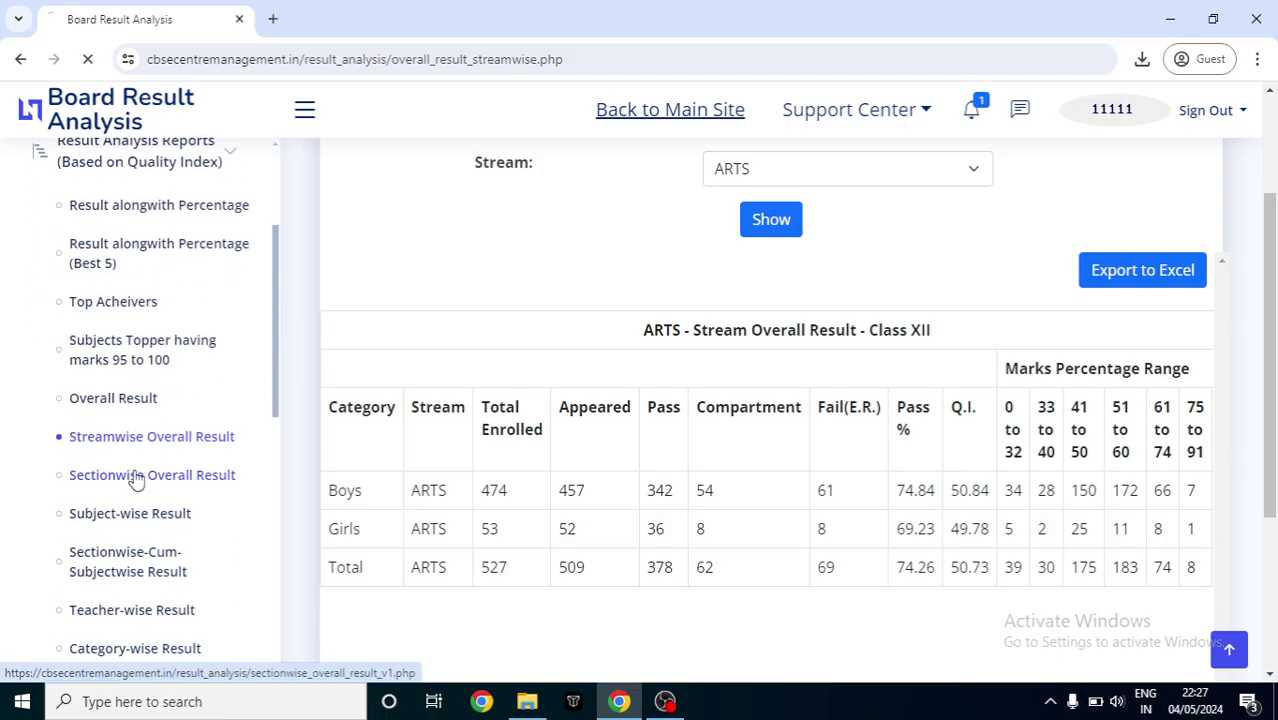
click(827, 302)
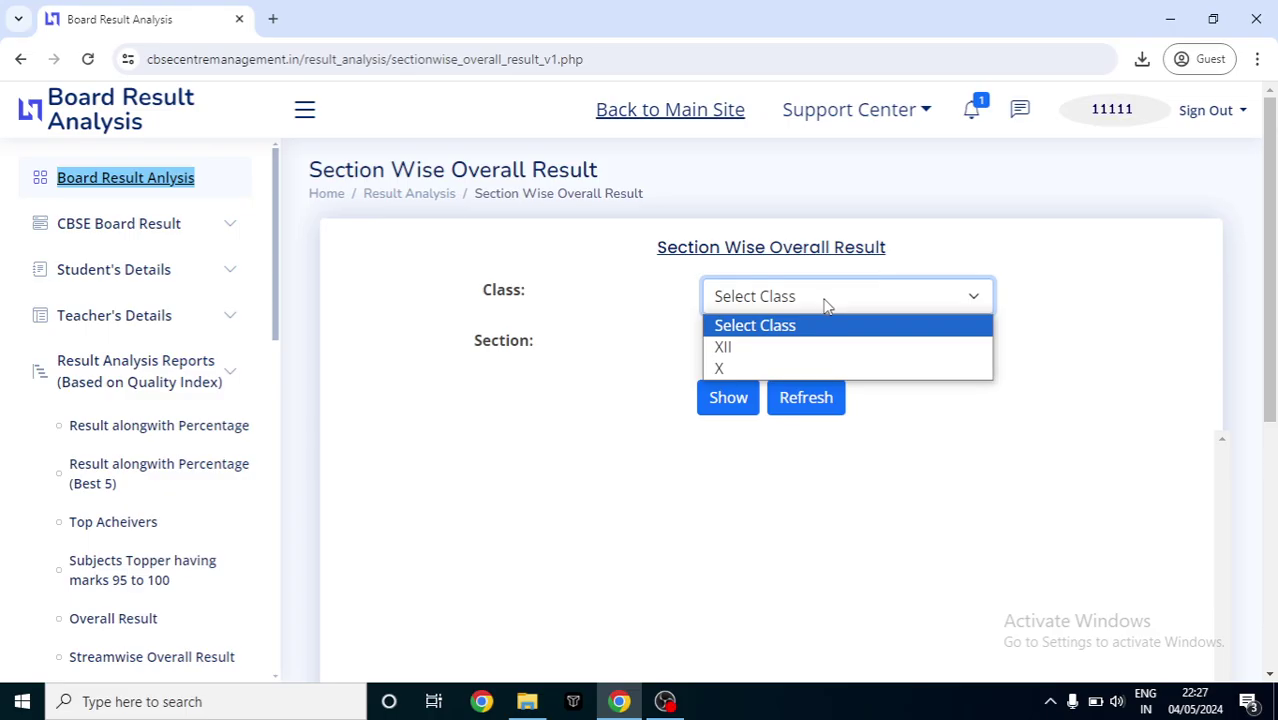
click(779, 349)
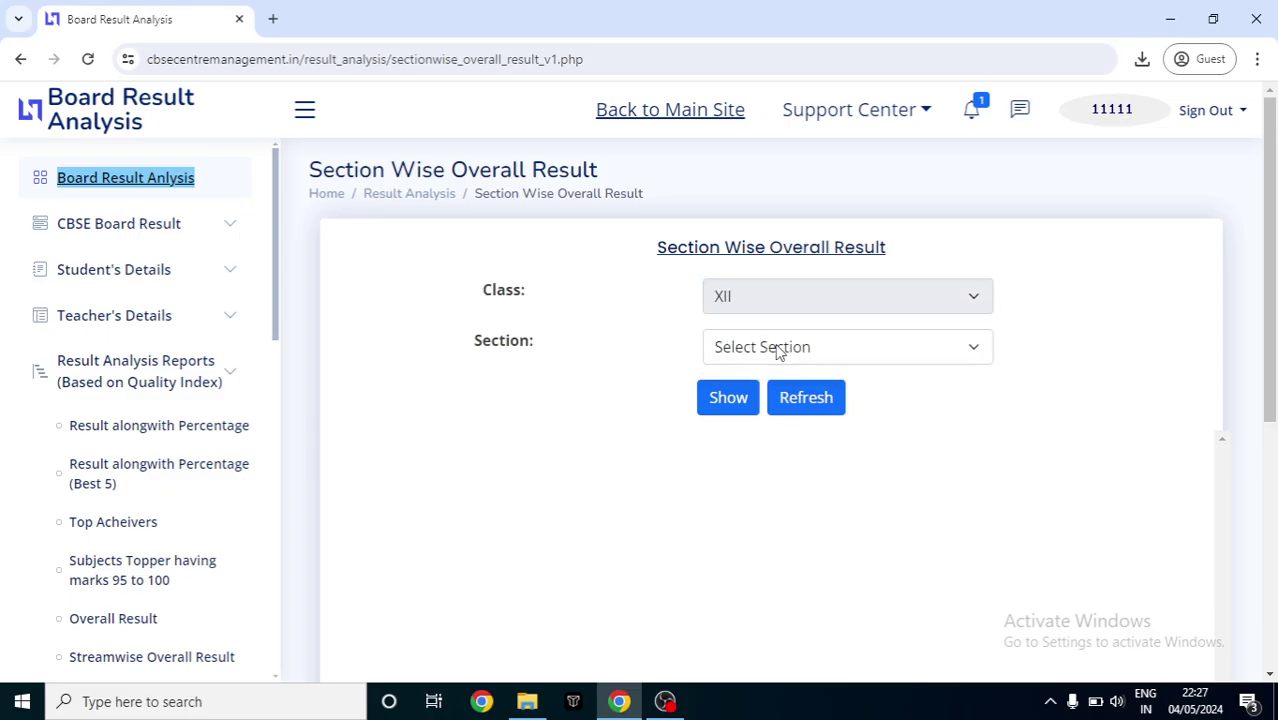
Step: Look through the available sections and show the overall result for Section A of Class XII
click(779, 349)
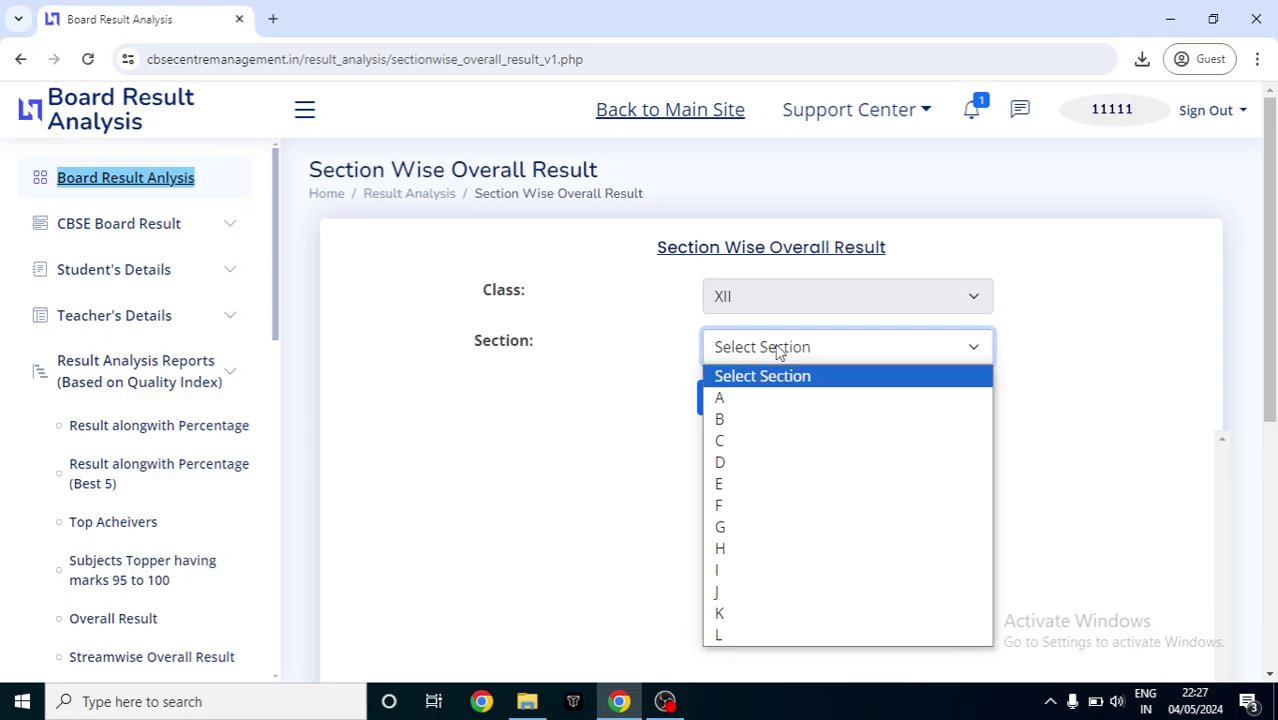
click(728, 399)
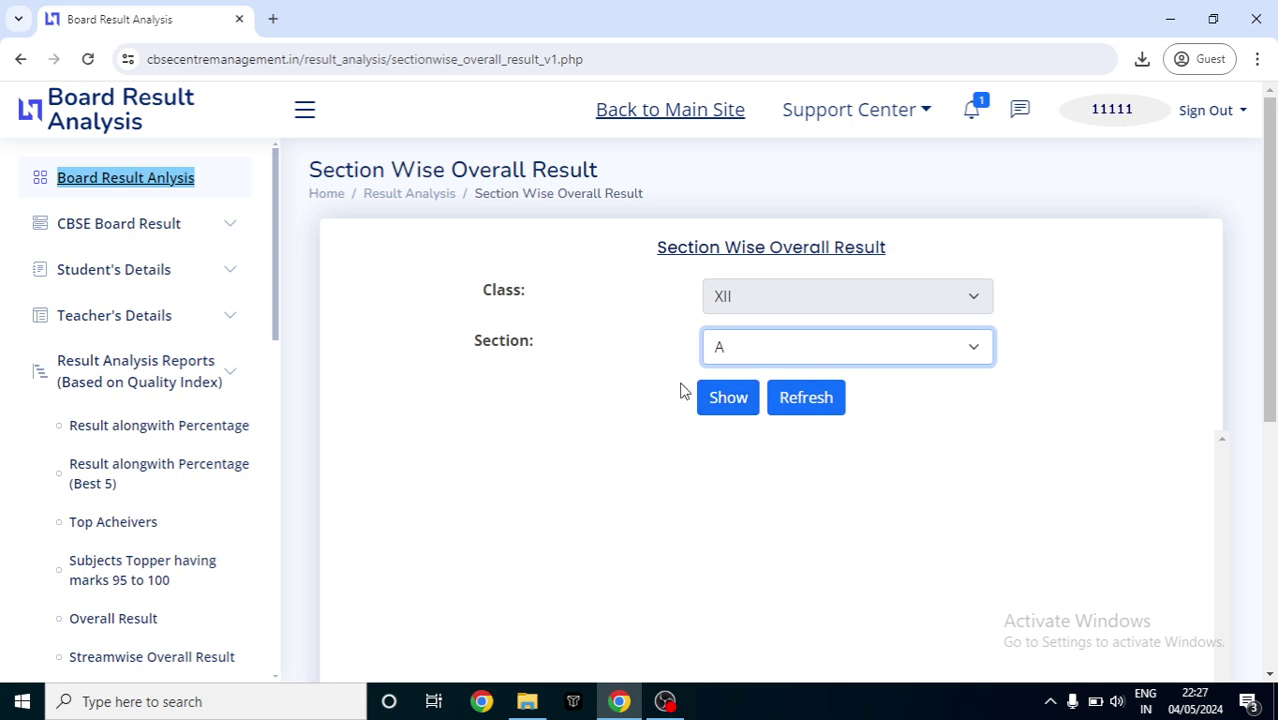
click(771, 350)
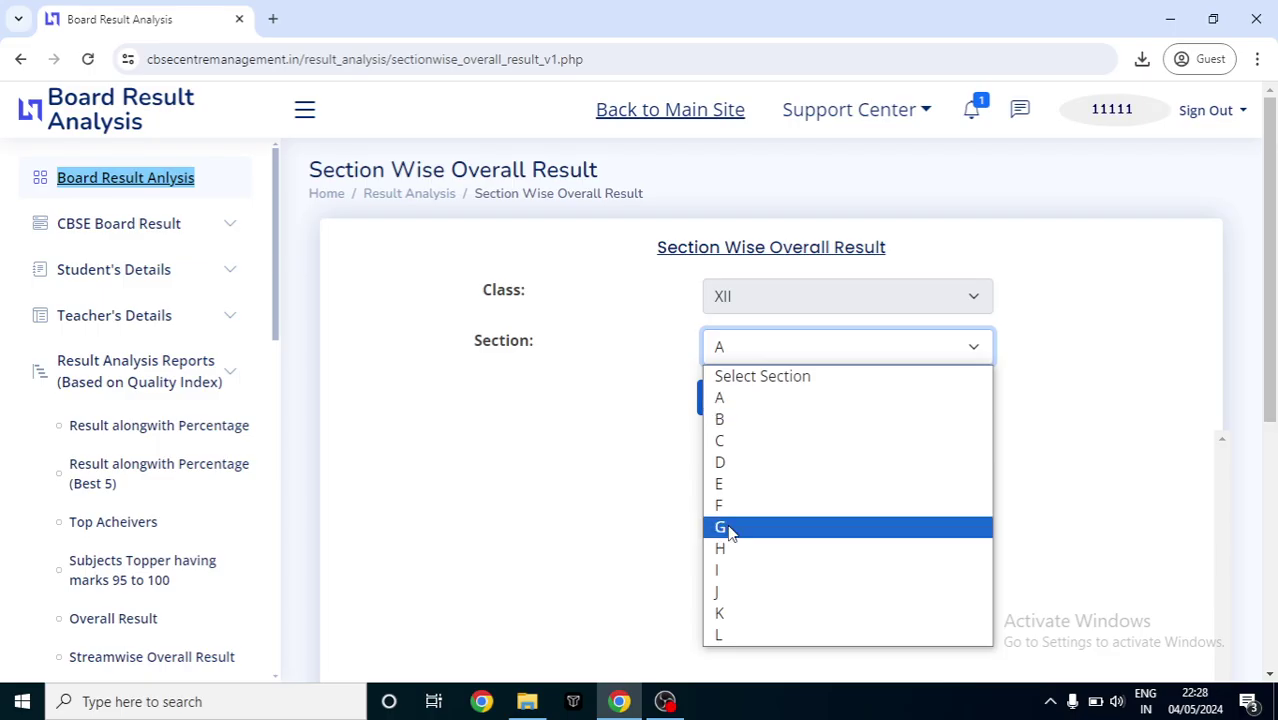
click(575, 420)
click(575, 420)
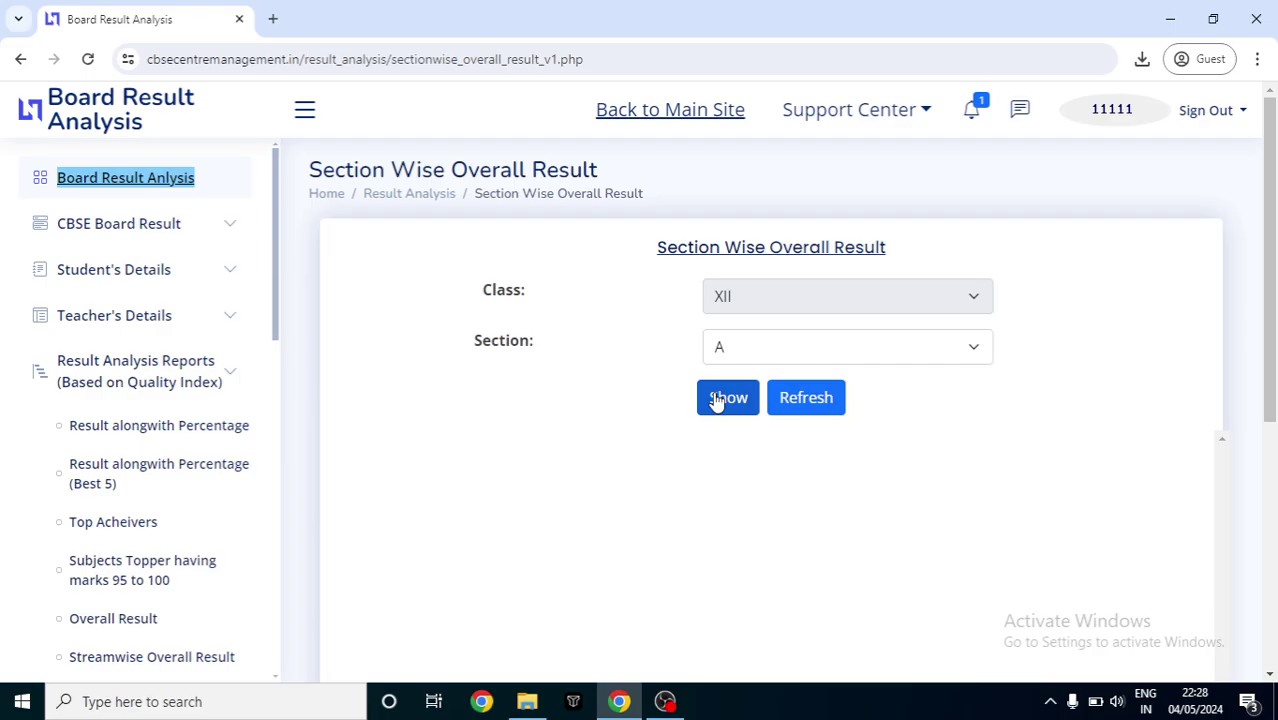
click(716, 400)
Step: Examine the Total row of the Section A result, from the total and pass columns through pass percentage and QI
drag(1268, 276, 1276, 397)
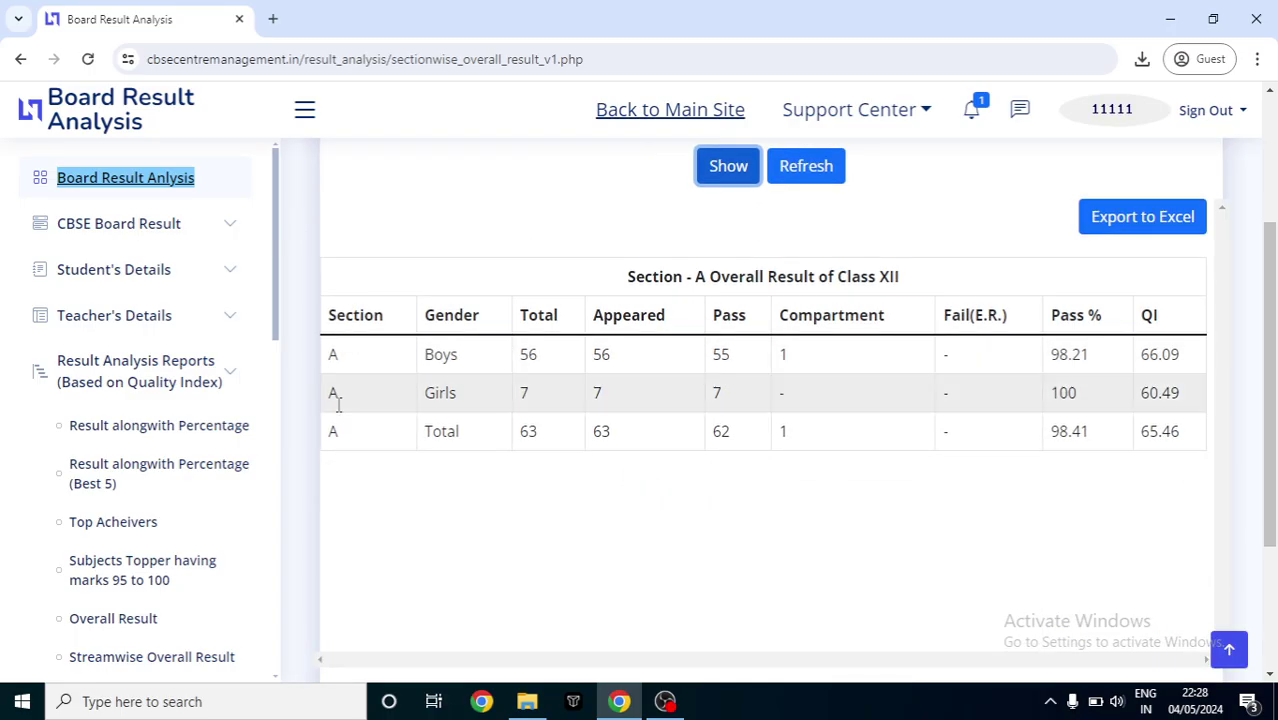
click(534, 434)
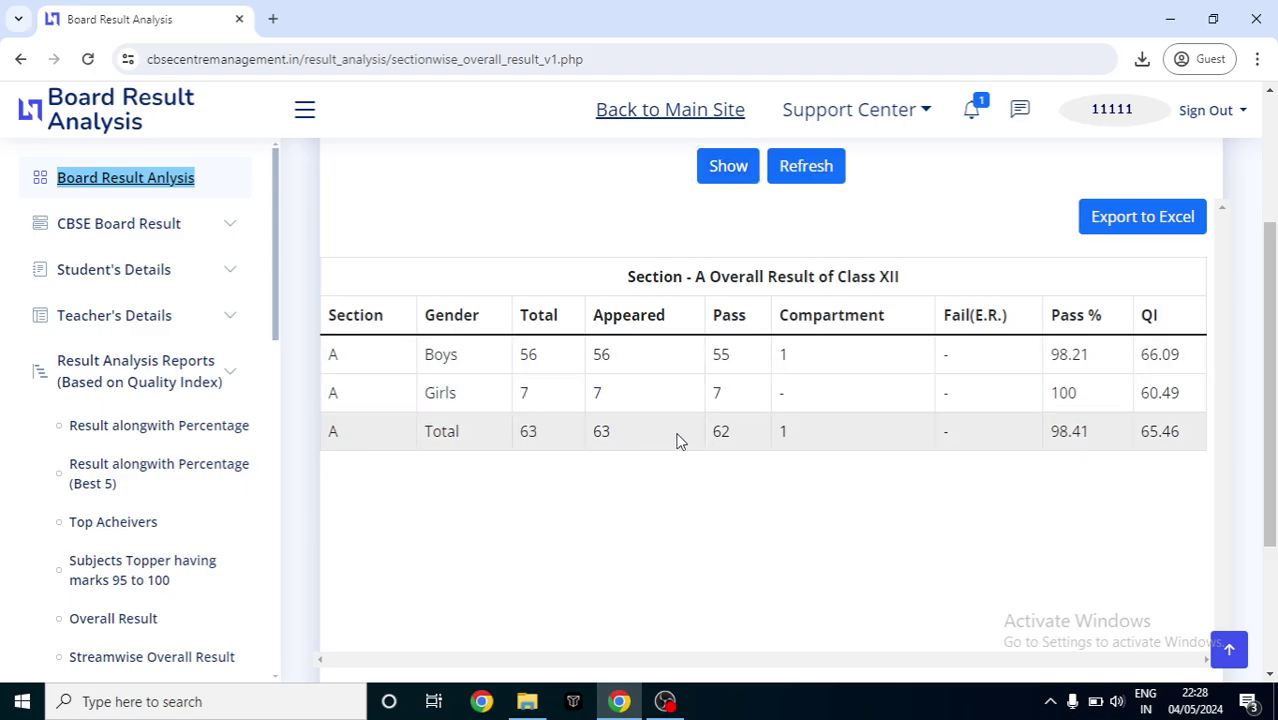
double_click(721, 431)
click(788, 437)
double_click(946, 431)
double_click(1053, 430)
double_click(1162, 431)
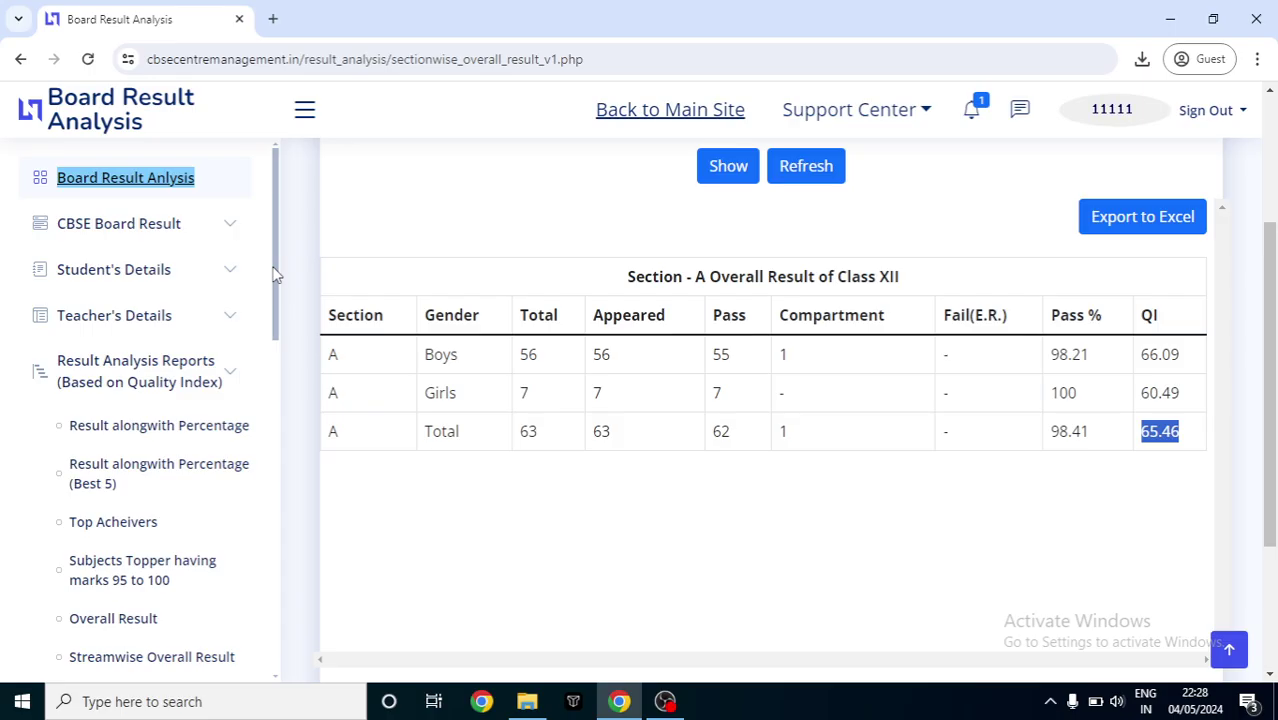
drag(278, 274, 280, 379)
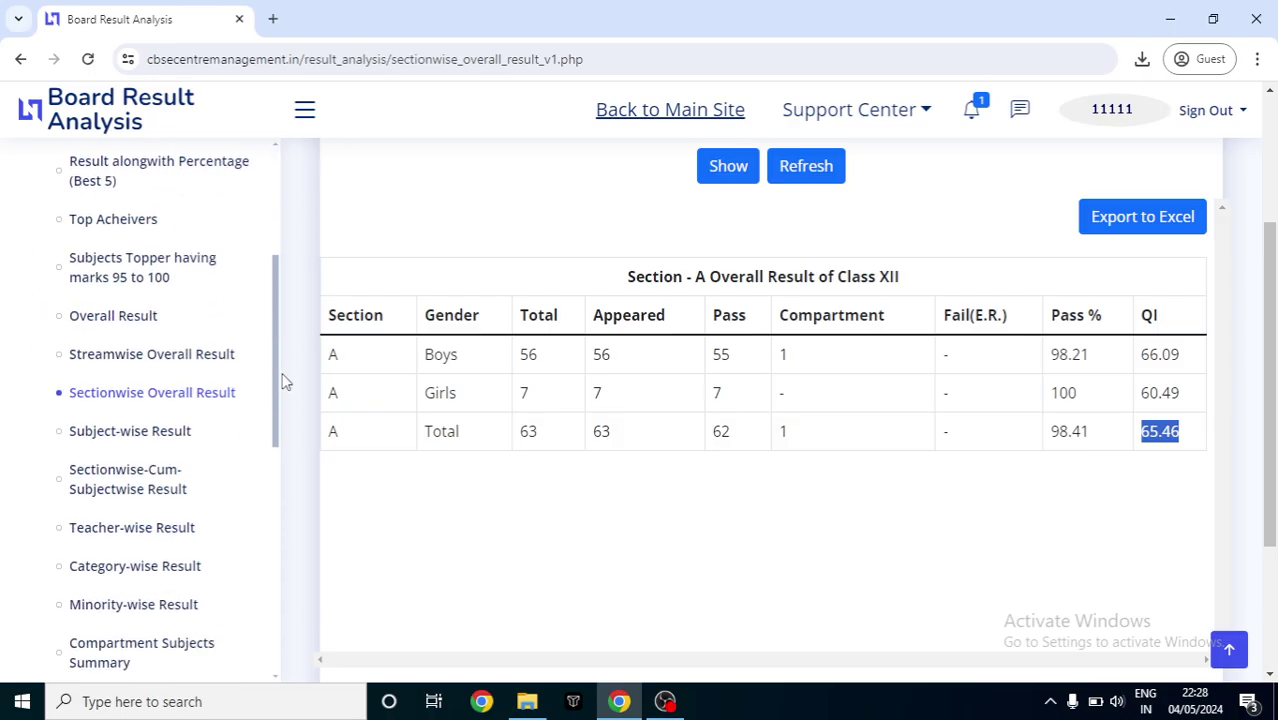
Step: Open the Subject-wise Result report and display it for class XII
click(145, 430)
click(733, 300)
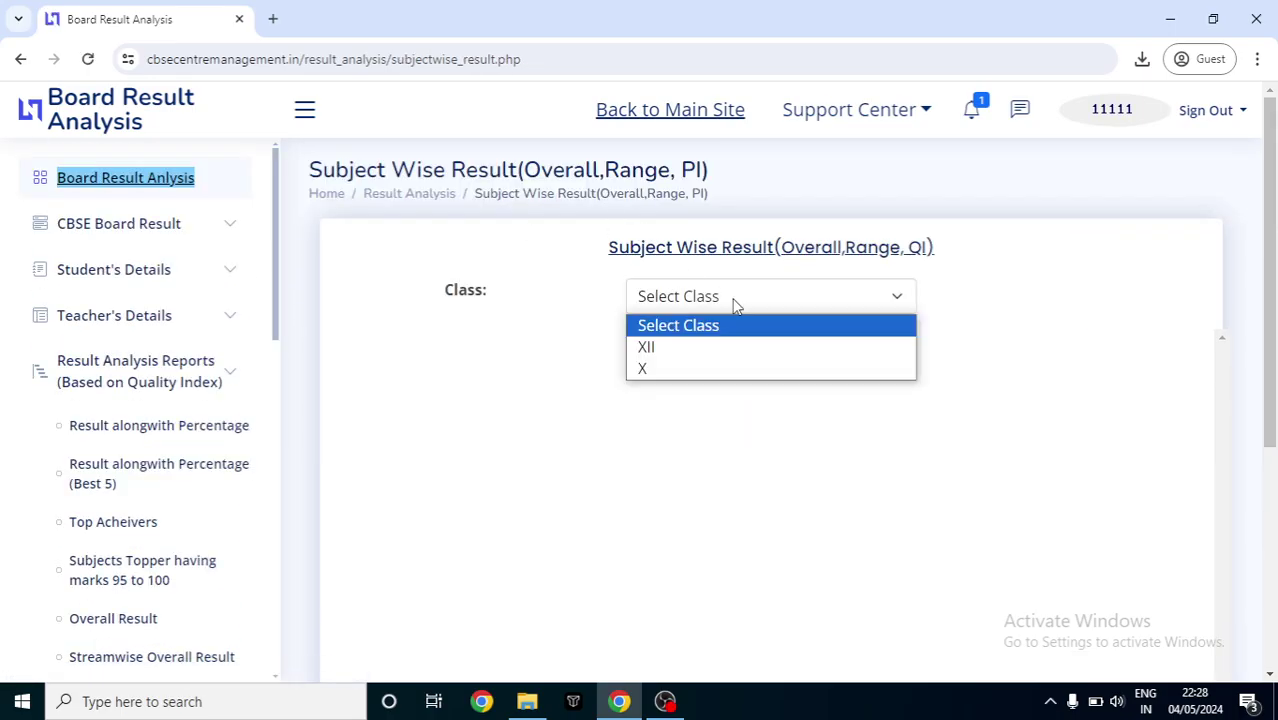
click(694, 347)
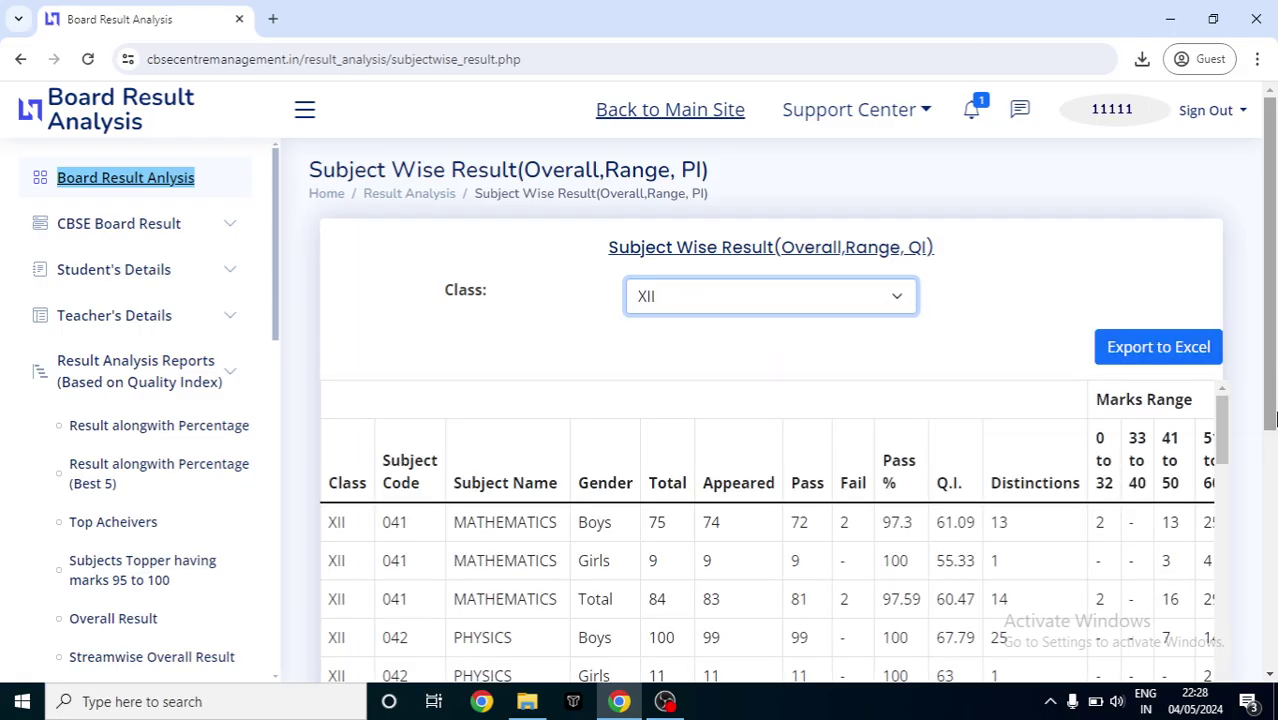
Step: Examine how the class XII subject-wise report breaks Mathematics down into Boys, Girls and Total rows
right_click(1275, 420)
click(362, 540)
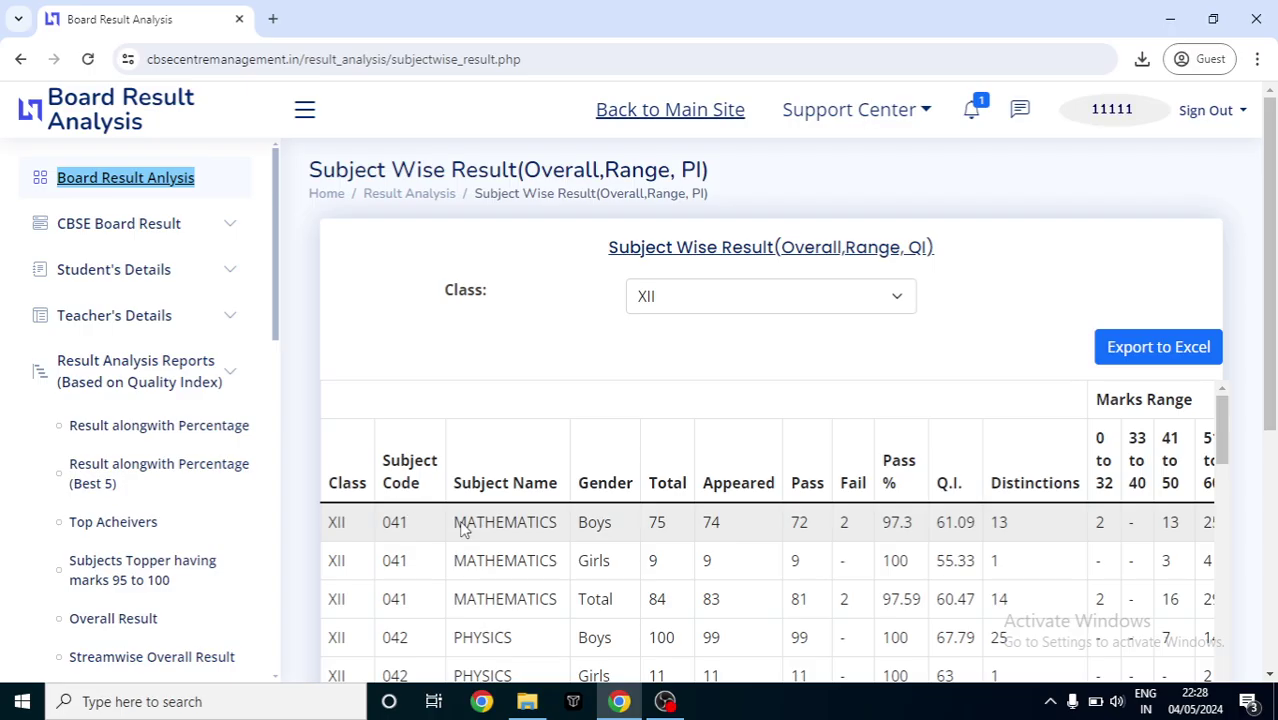
double_click(497, 522)
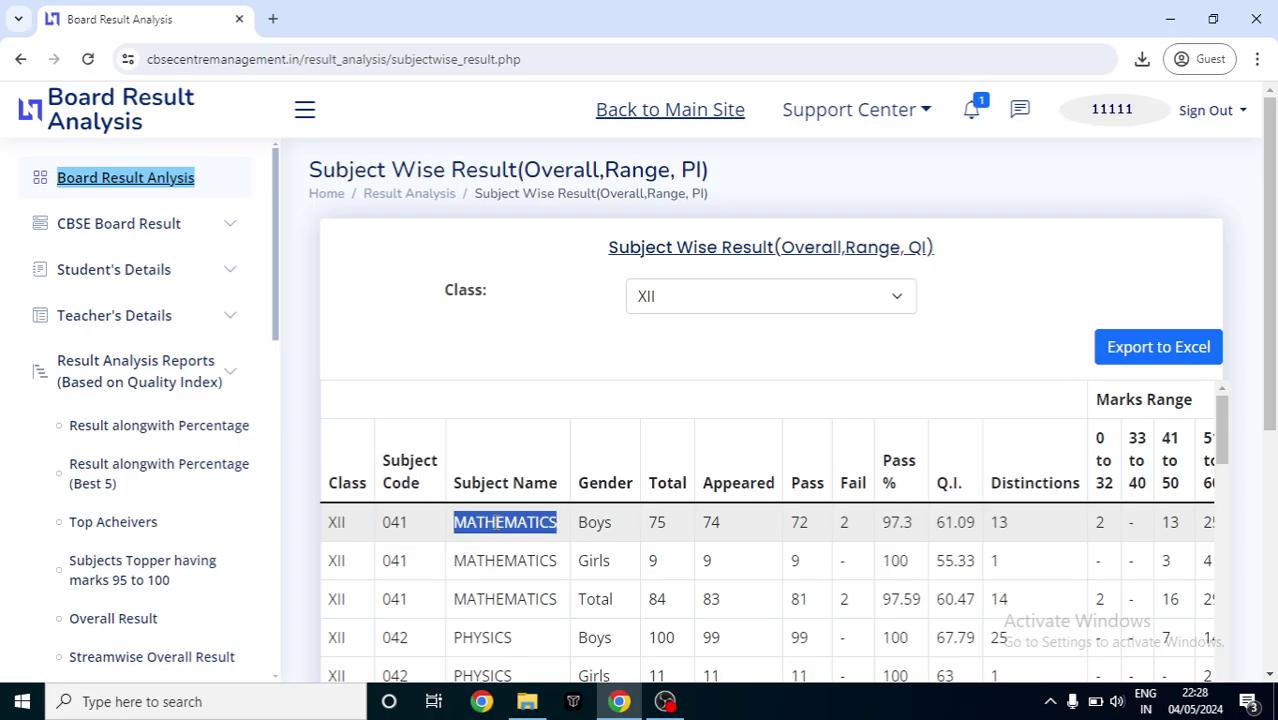
double_click(602, 522)
click(596, 562)
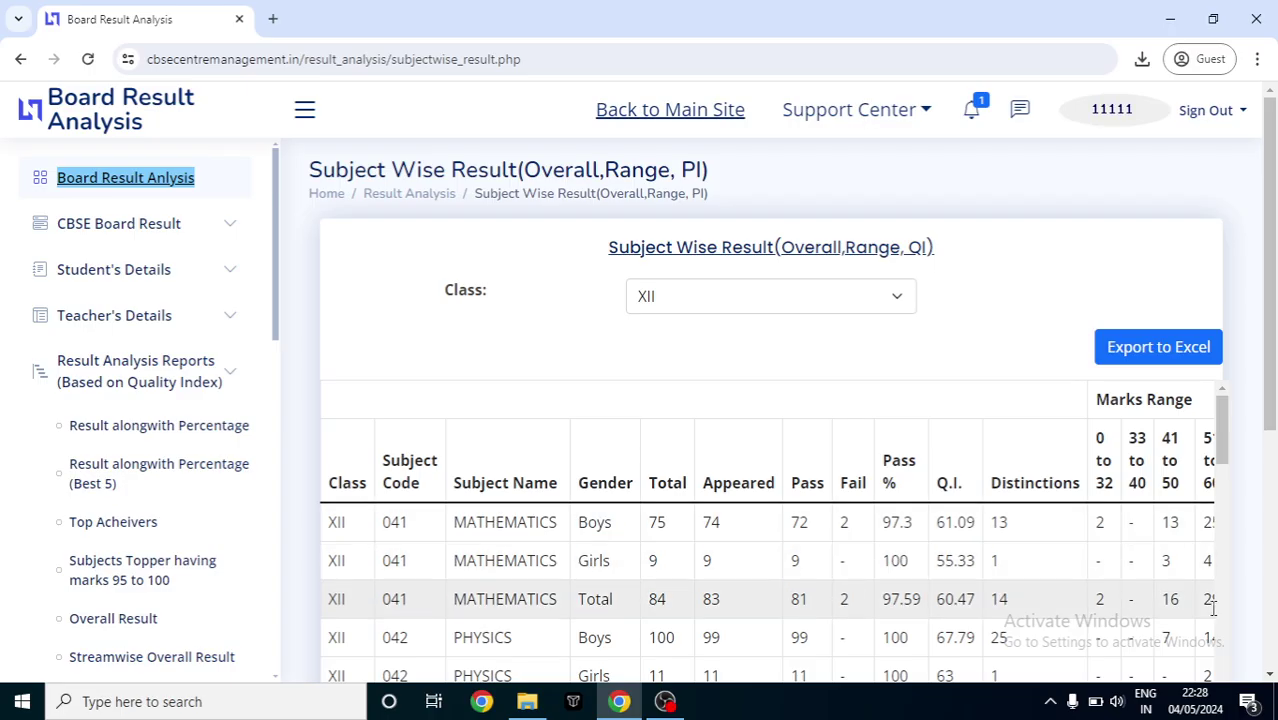
click(1270, 675)
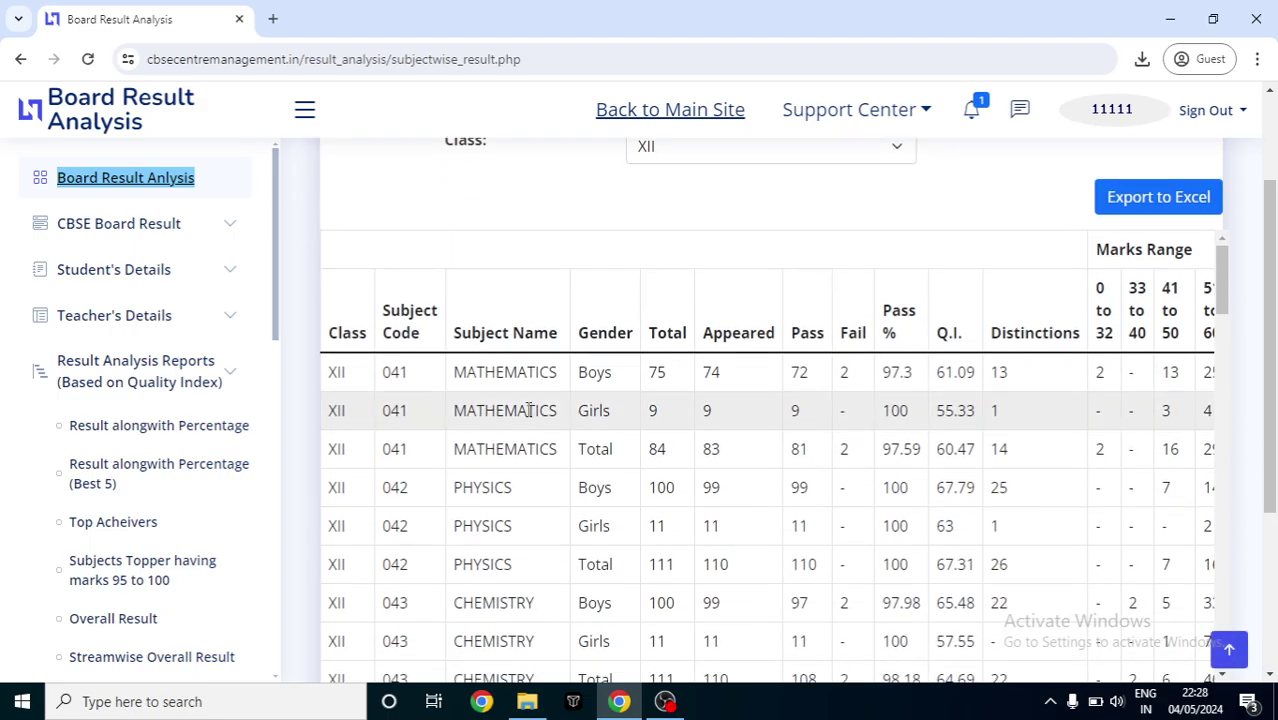
double_click(592, 373)
double_click(594, 411)
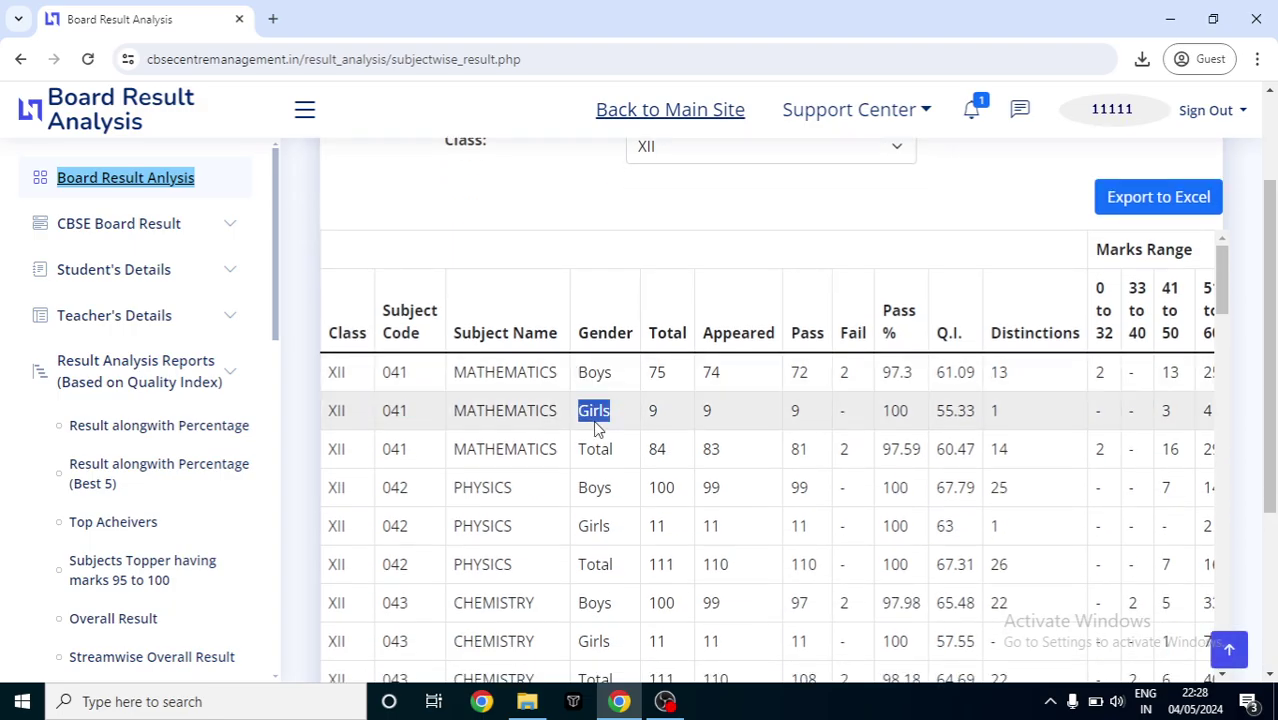
double_click(595, 459)
Step: Review the Mathematics Total row across the Total, Appeared, Pass, Fail, Pass %, Q.I. and Distinctions columns
double_click(658, 452)
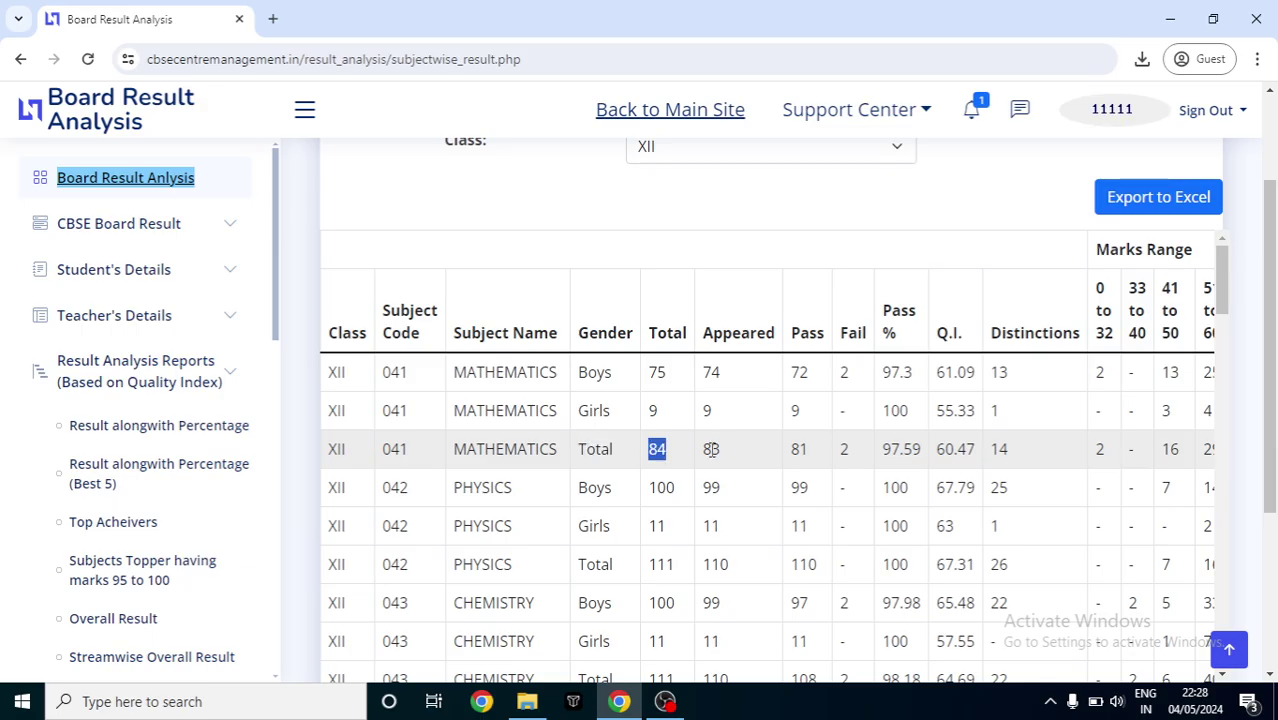
click(676, 449)
double_click(798, 449)
double_click(845, 449)
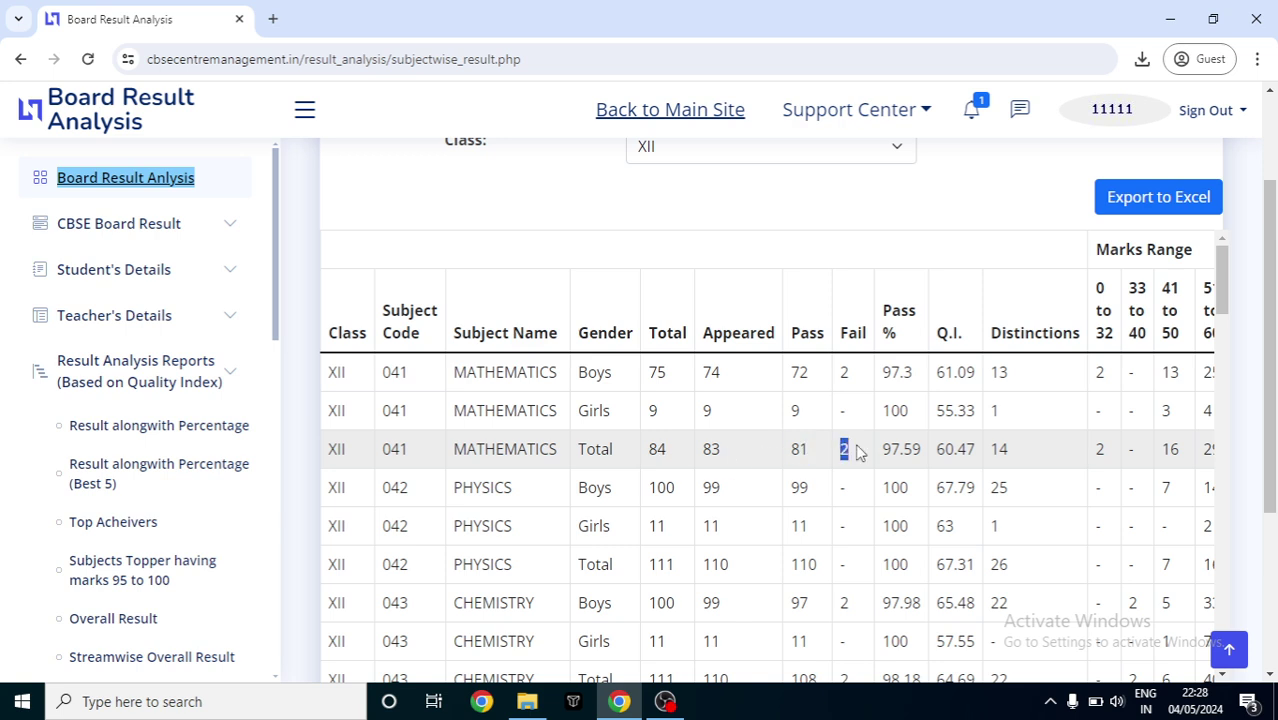
double_click(886, 447)
double_click(945, 449)
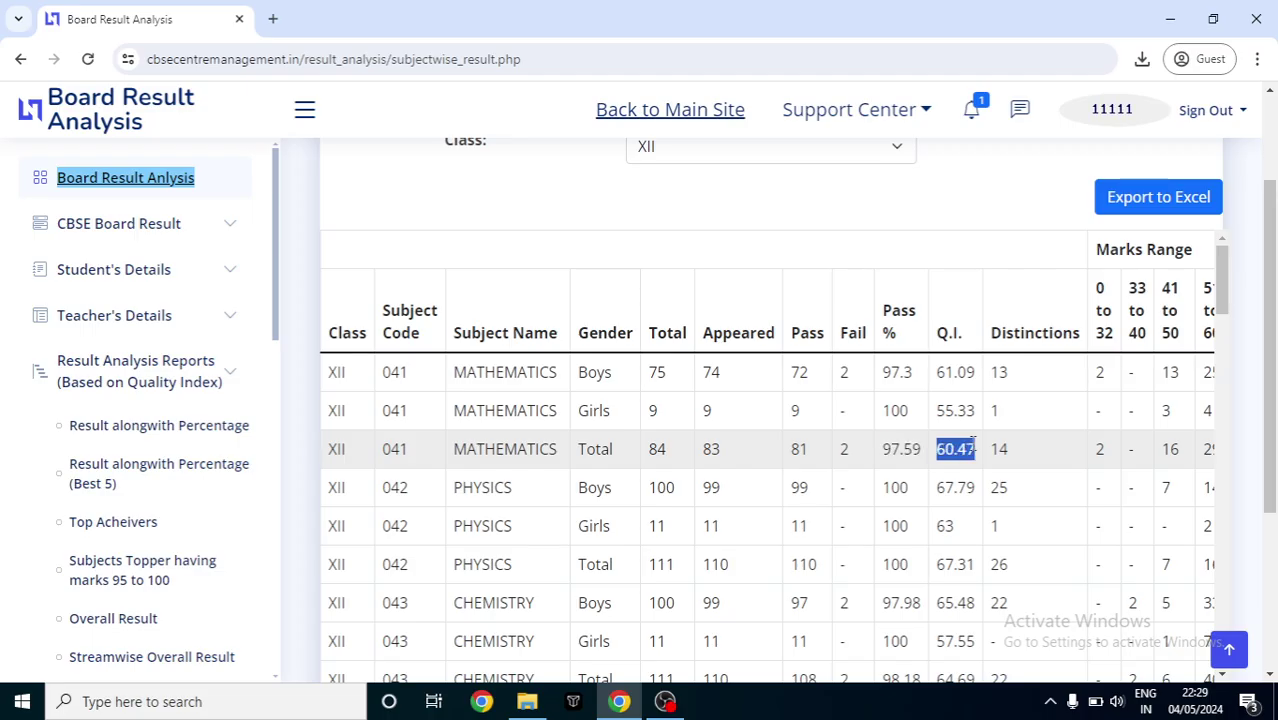
double_click(999, 449)
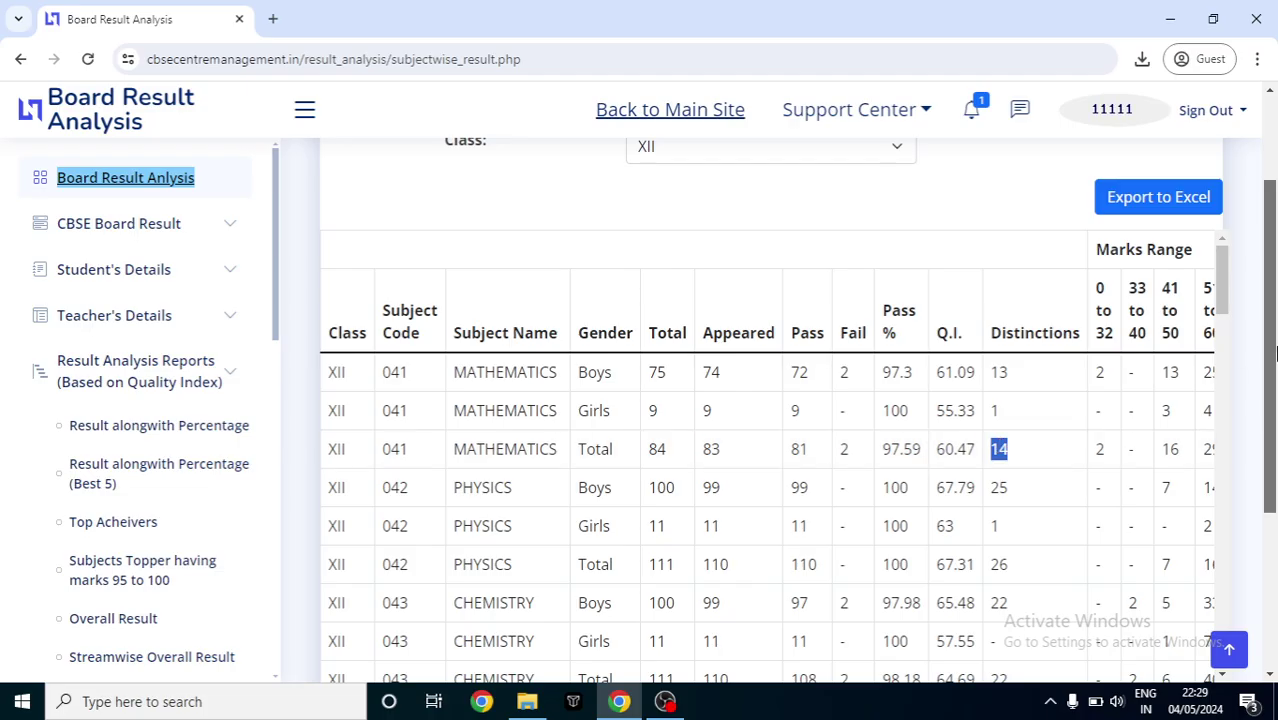
Step: Examine the Marks Range columns from 0 to 32 up to 92 to 100 for the Mathematics Total row
scroll(1275, 352, down, 2)
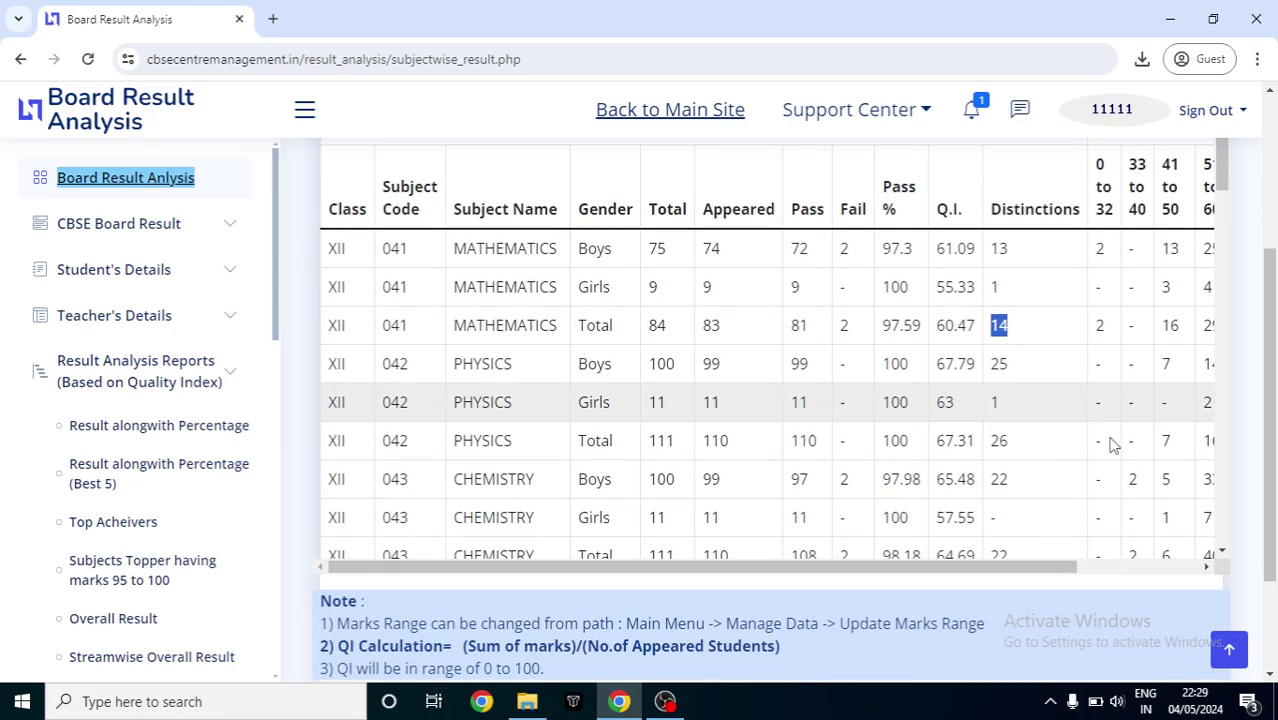
drag(940, 572, 1192, 579)
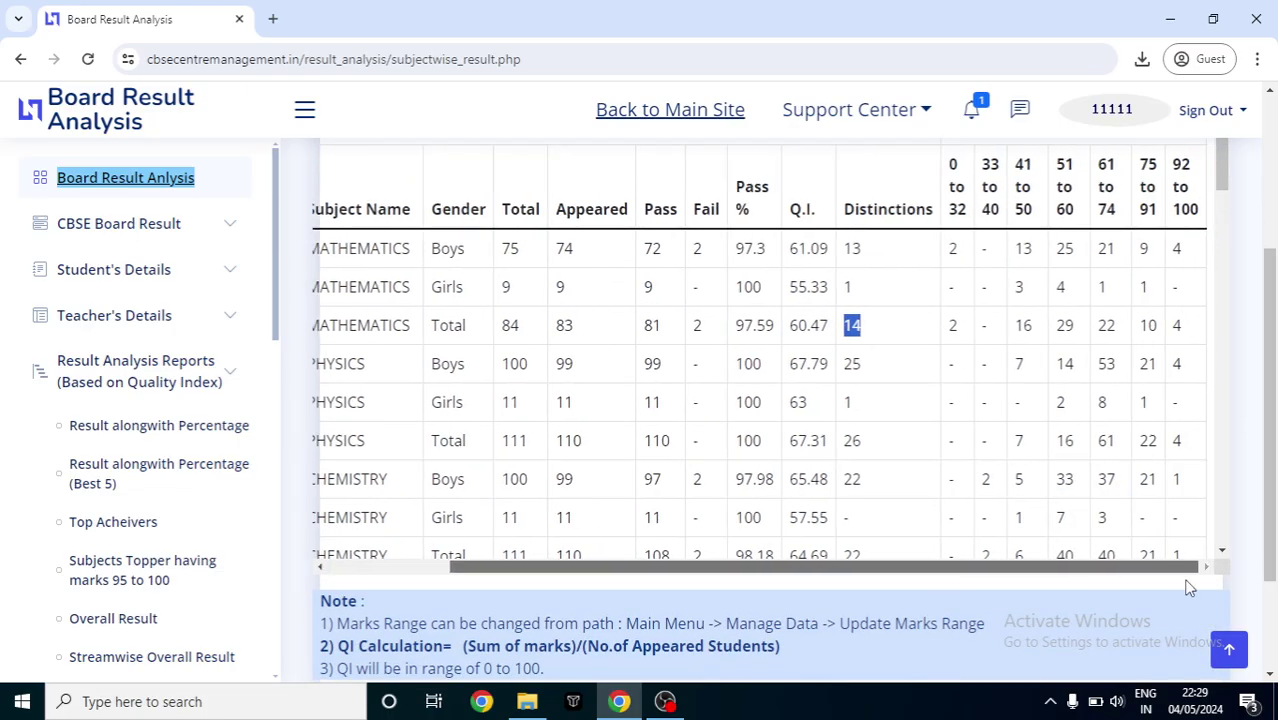
scroll(1275, 387, up, 1)
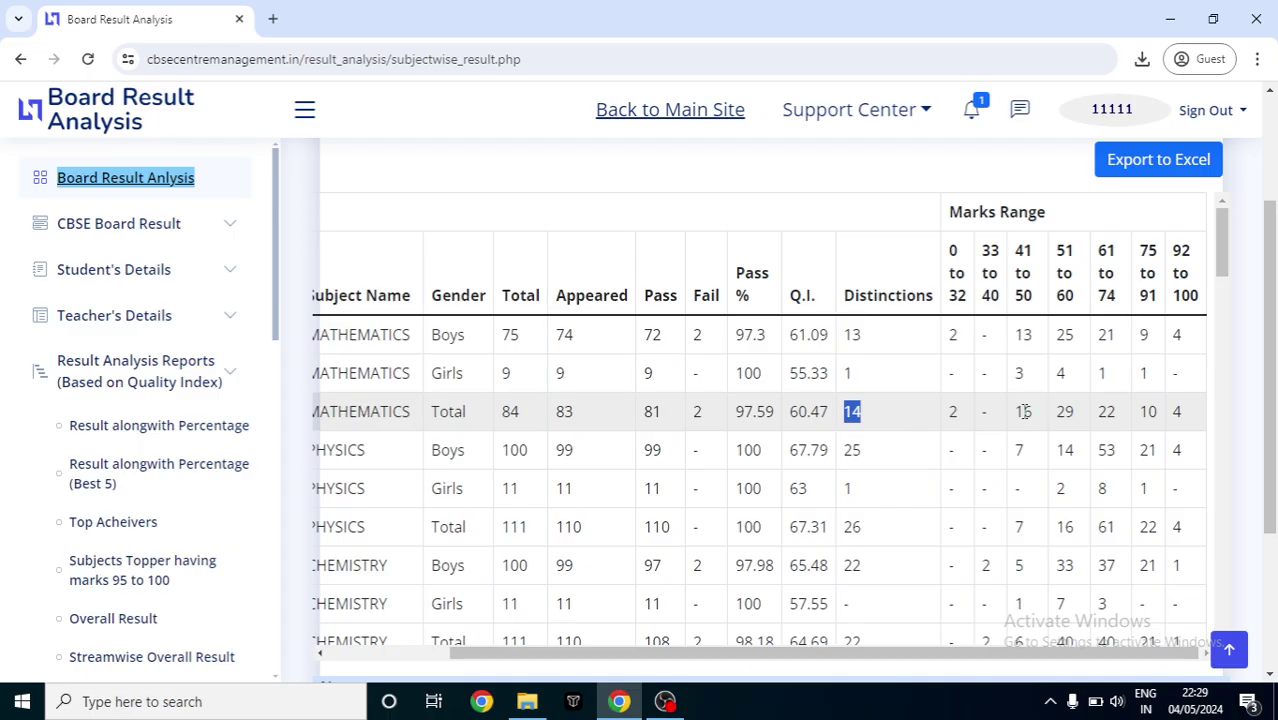
click(1181, 412)
double_click(1178, 412)
double_click(1148, 412)
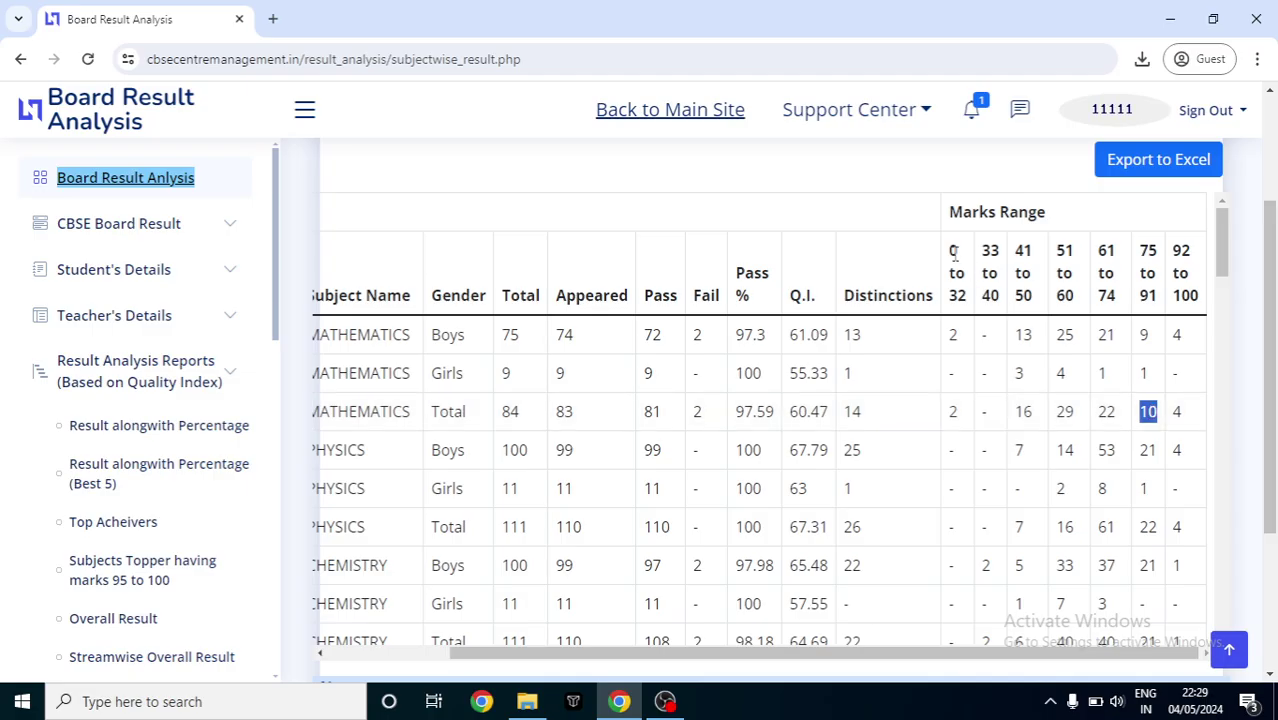
drag(952, 251, 1202, 303)
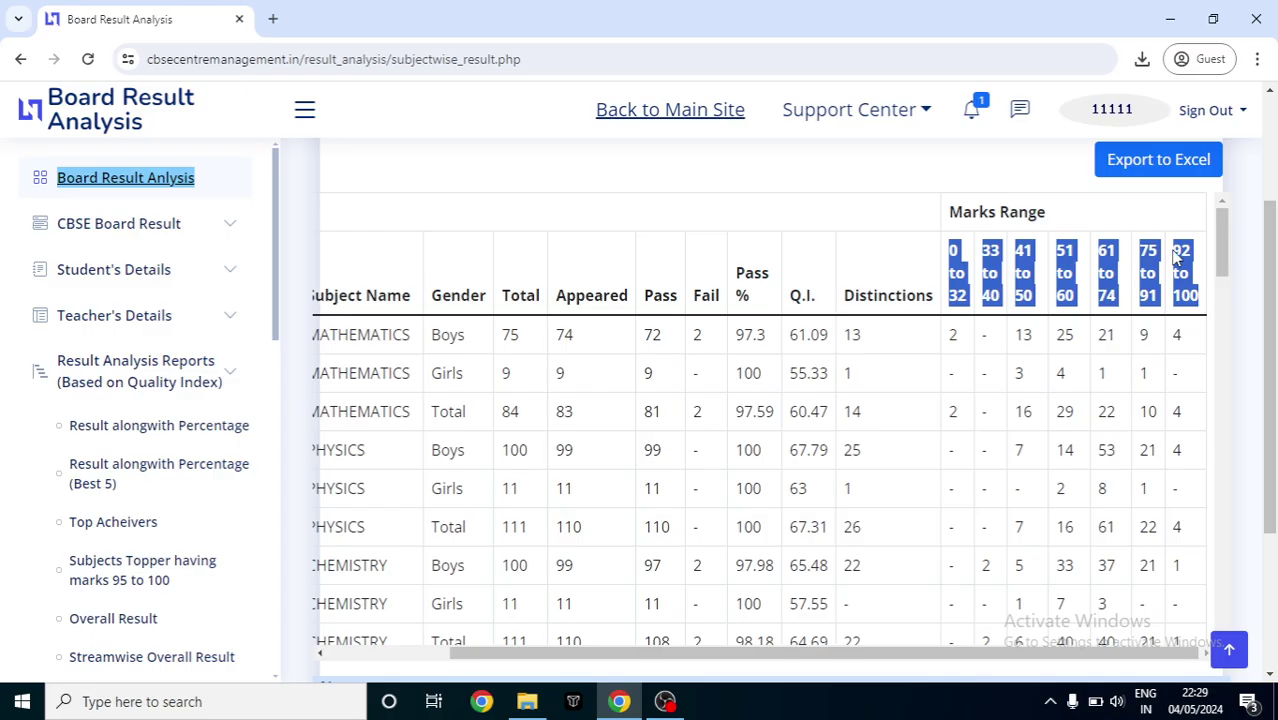
click(1185, 254)
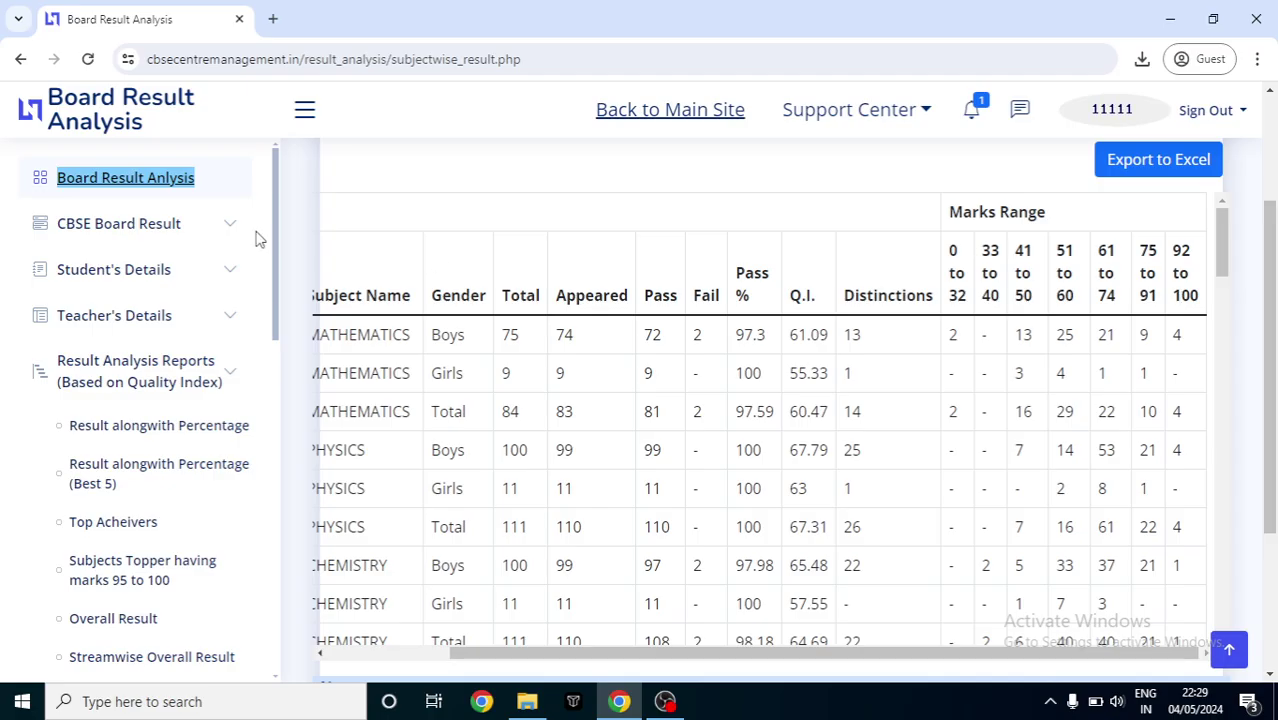
Step: Expand the Manage Data options to locate Update Marks Range
drag(279, 281, 303, 557)
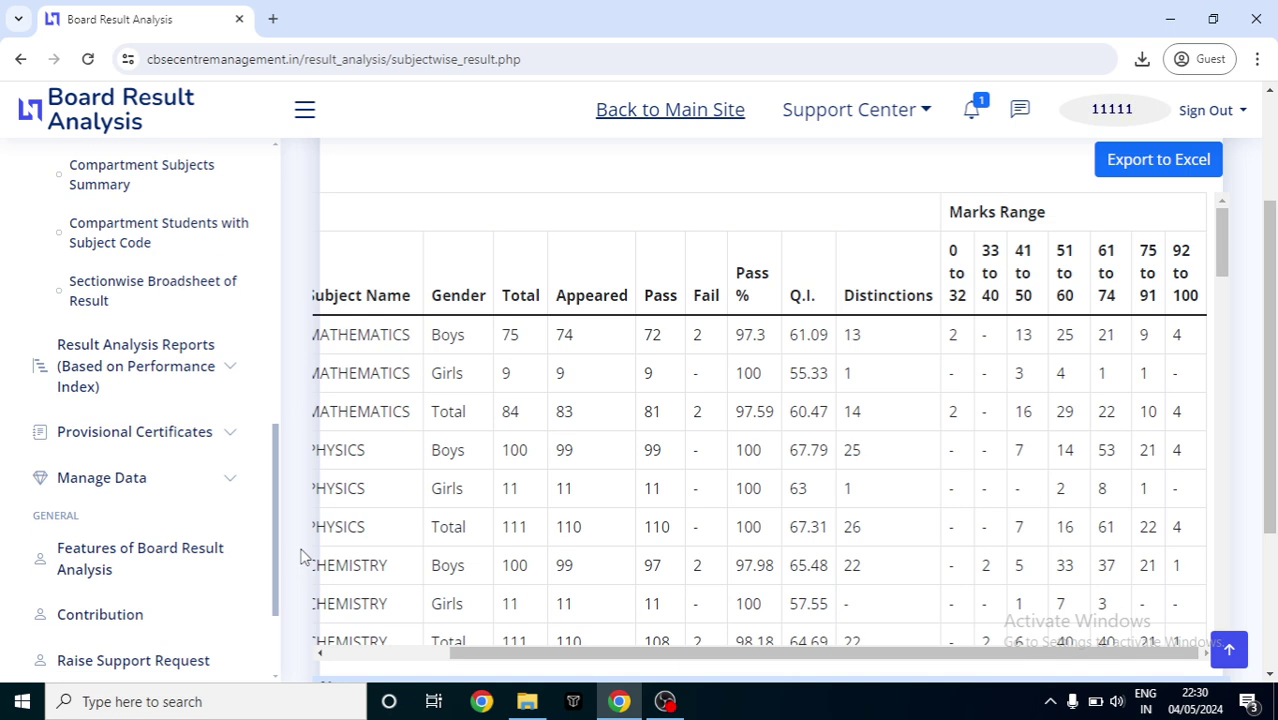
click(180, 491)
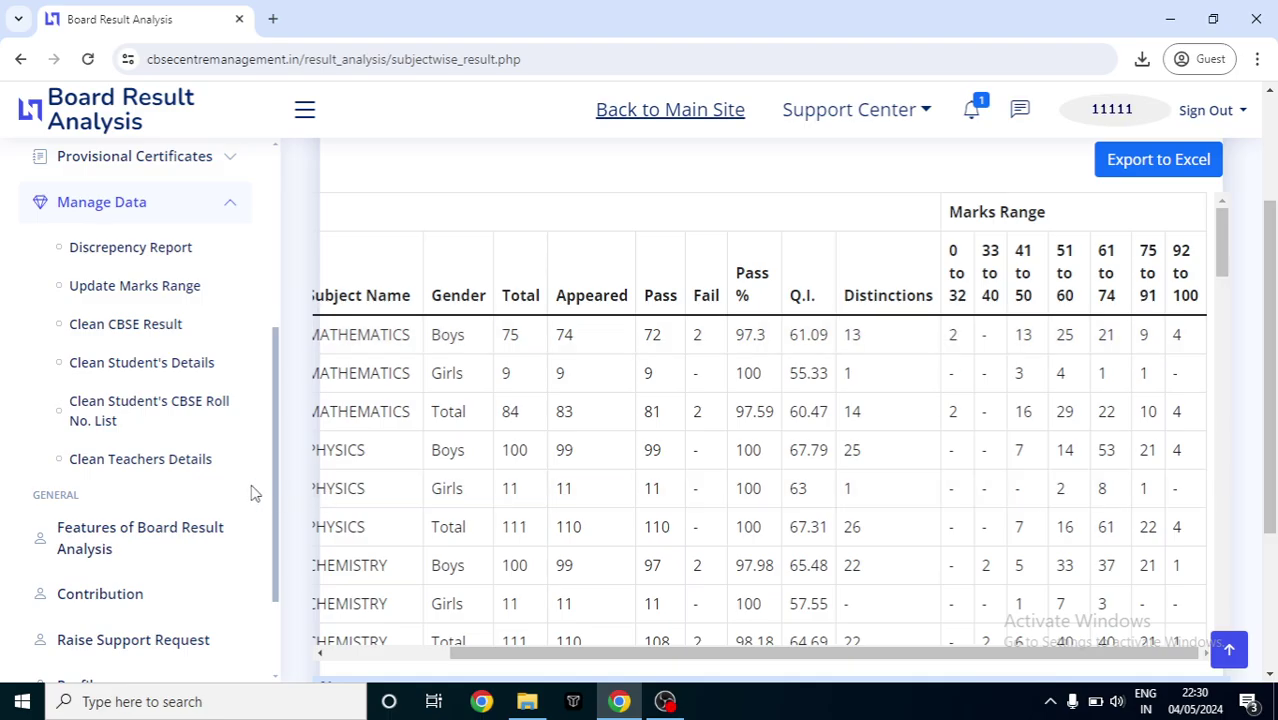
drag(277, 491, 330, 279)
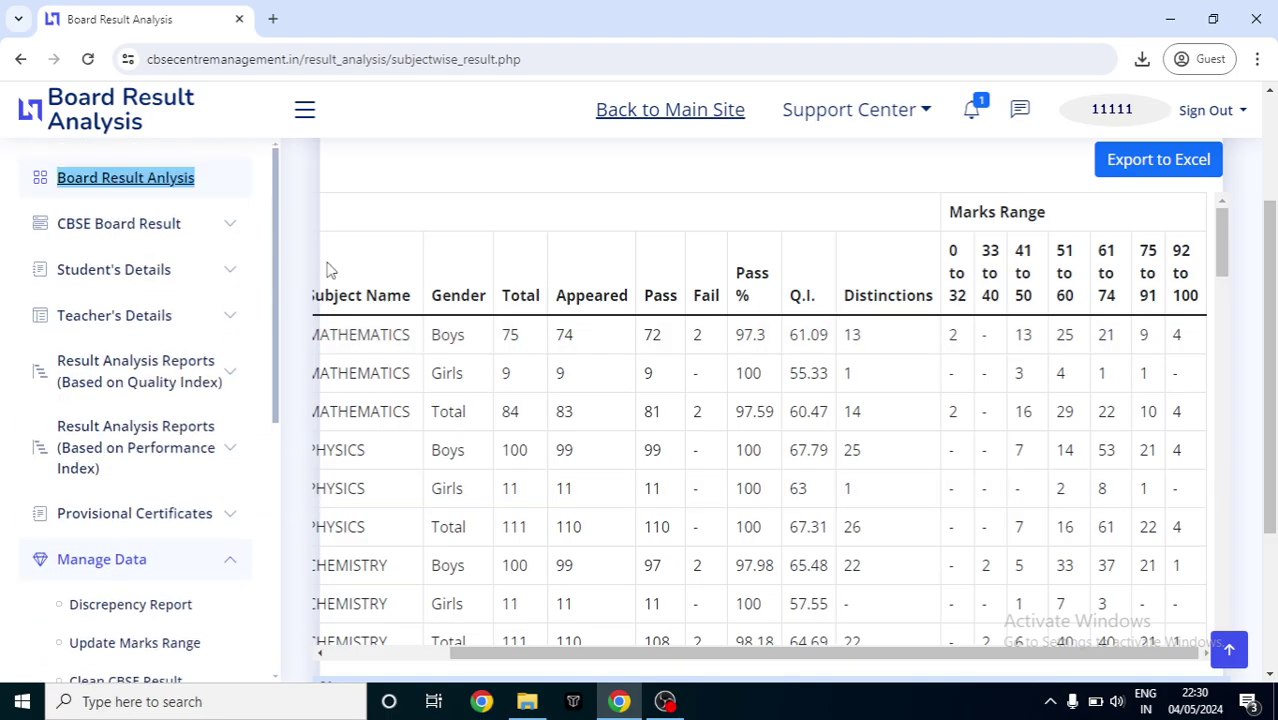
Step: Open the Sectionwise-Cum-Subjectwise Result report from the Quality Index reports and set its class to XII
click(224, 376)
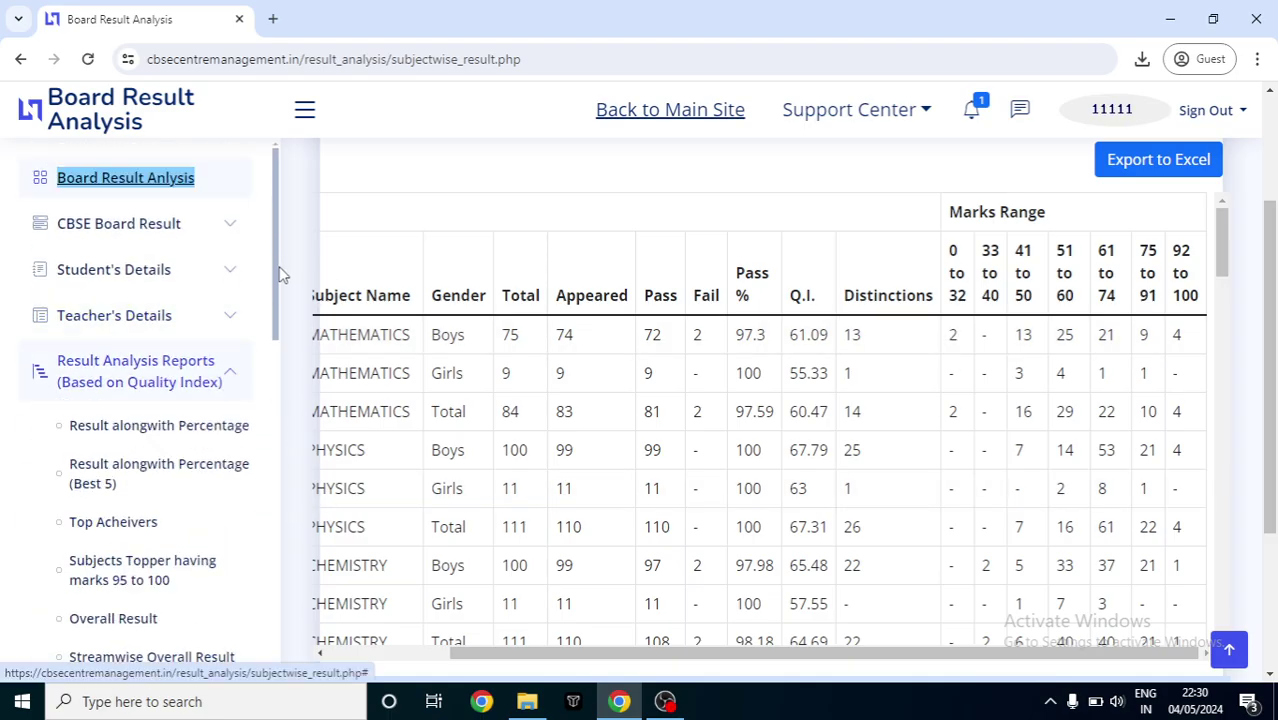
drag(277, 260, 313, 444)
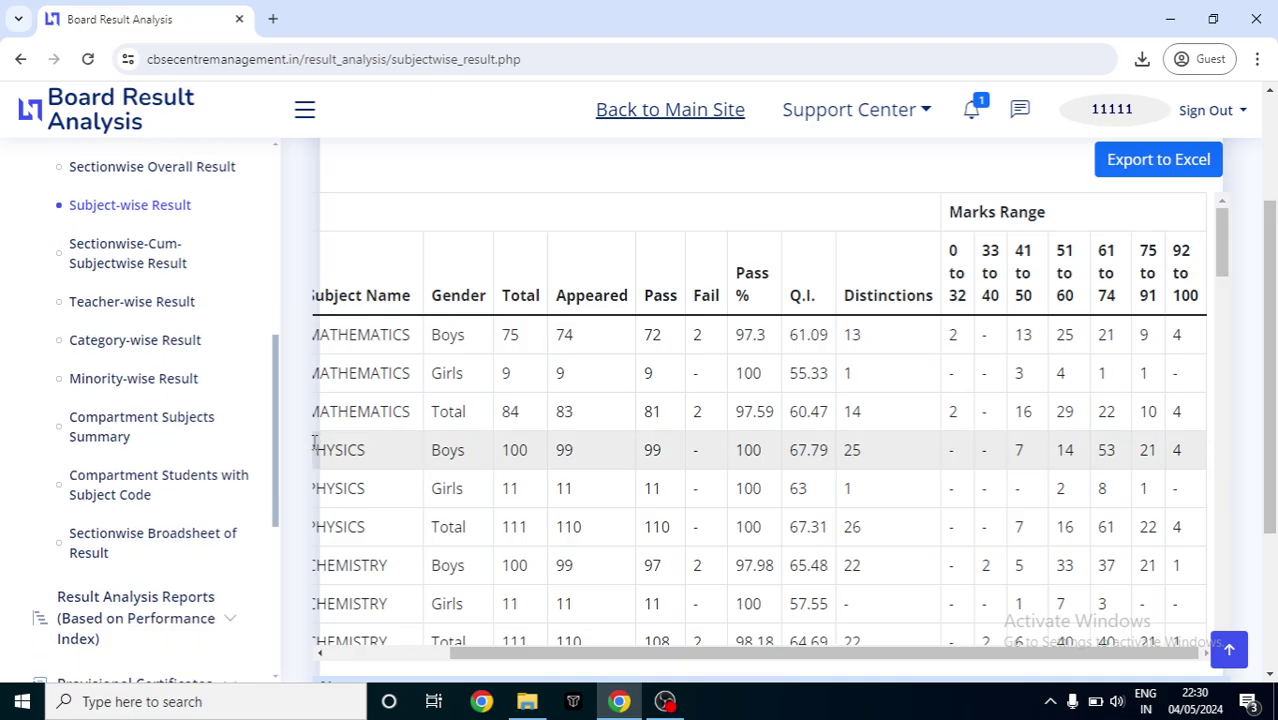
click(102, 268)
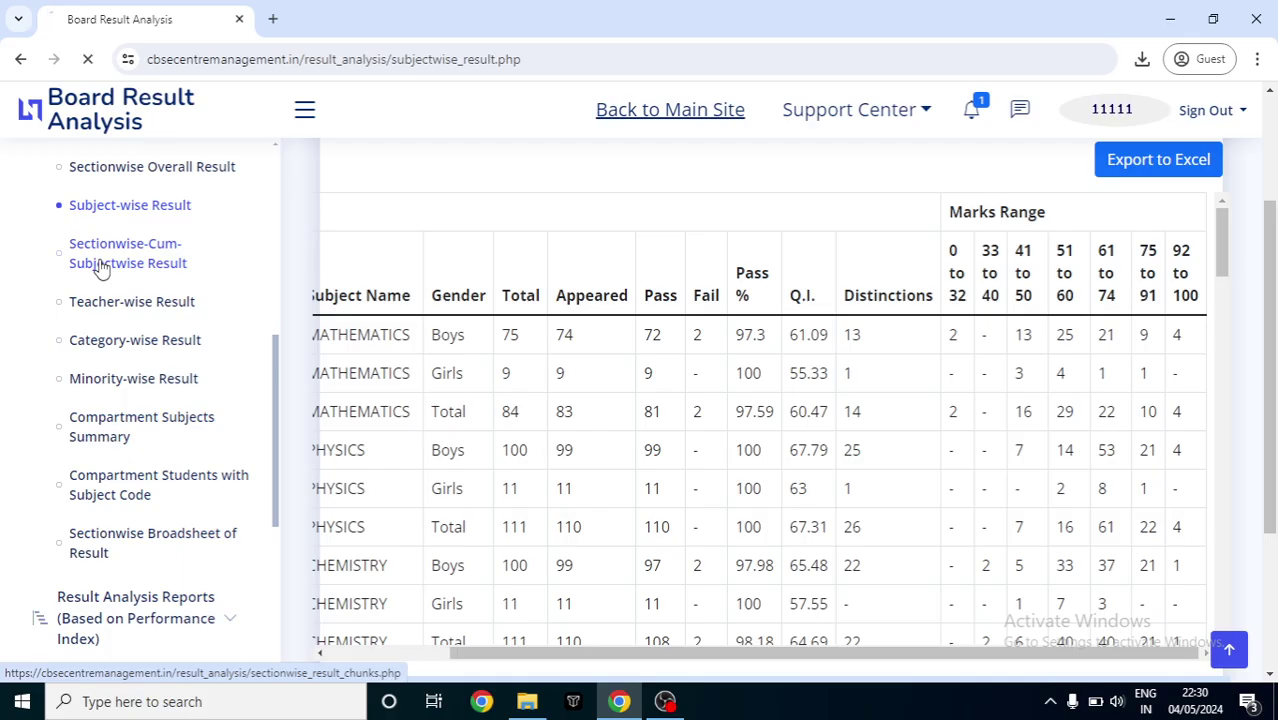
click(785, 296)
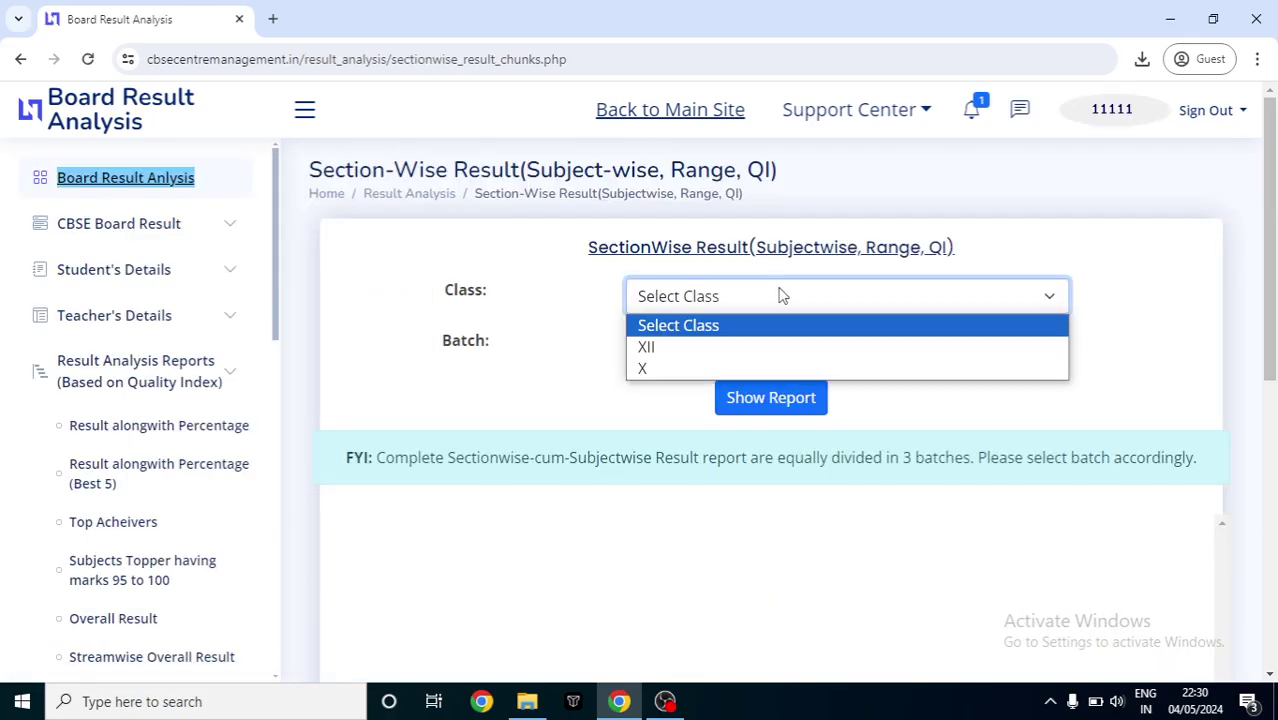
click(703, 357)
click(702, 350)
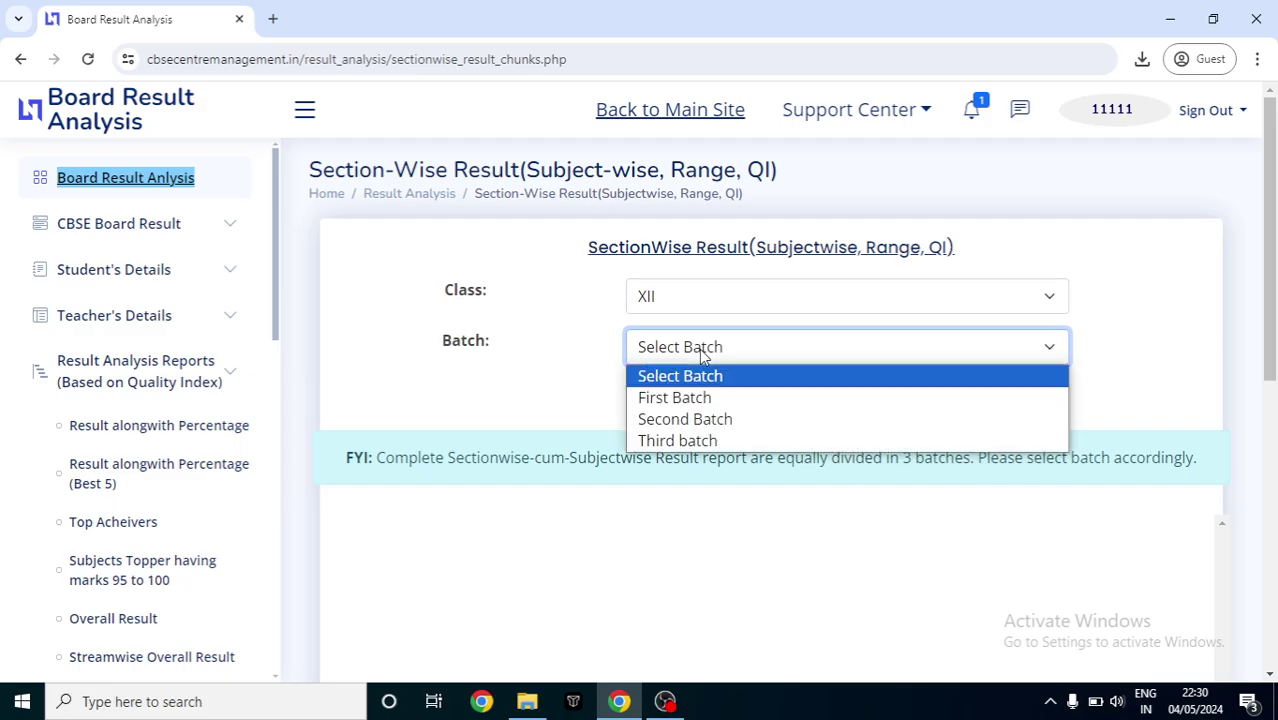
Step: Set the batch to First Batch, show the section-wise report, and check the other batch choices
drag(275, 238, 288, 406)
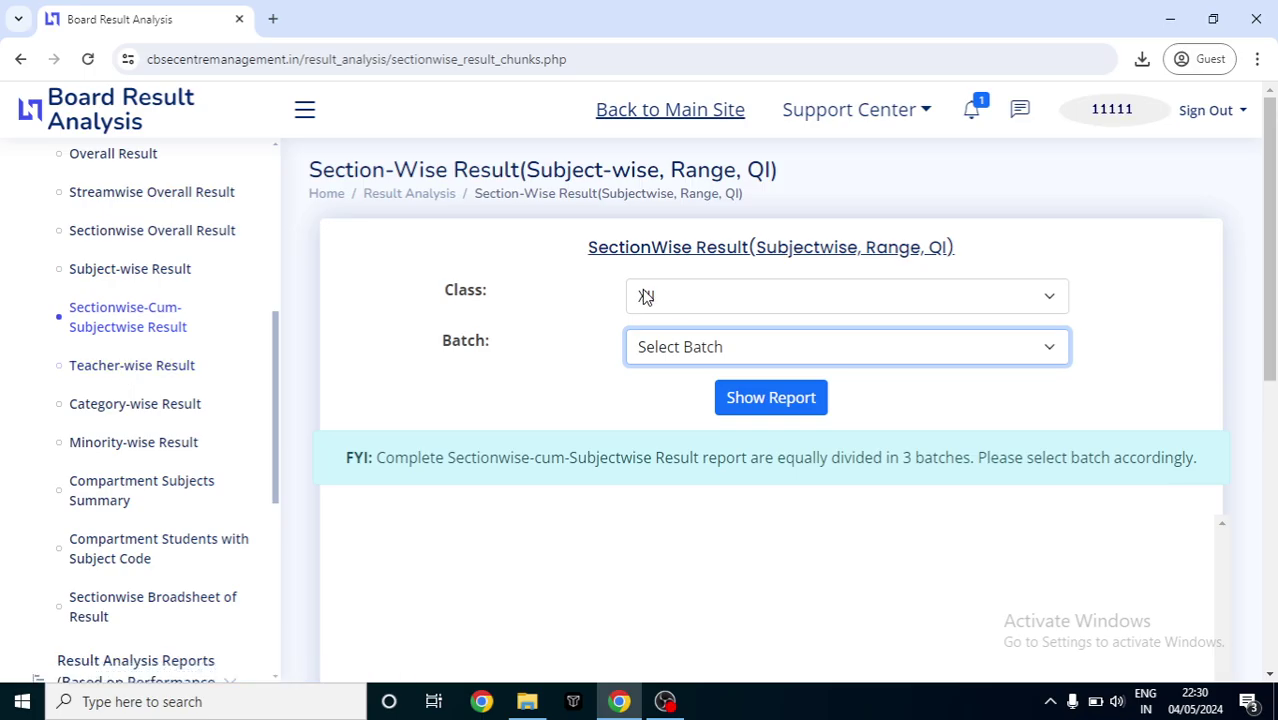
click(690, 346)
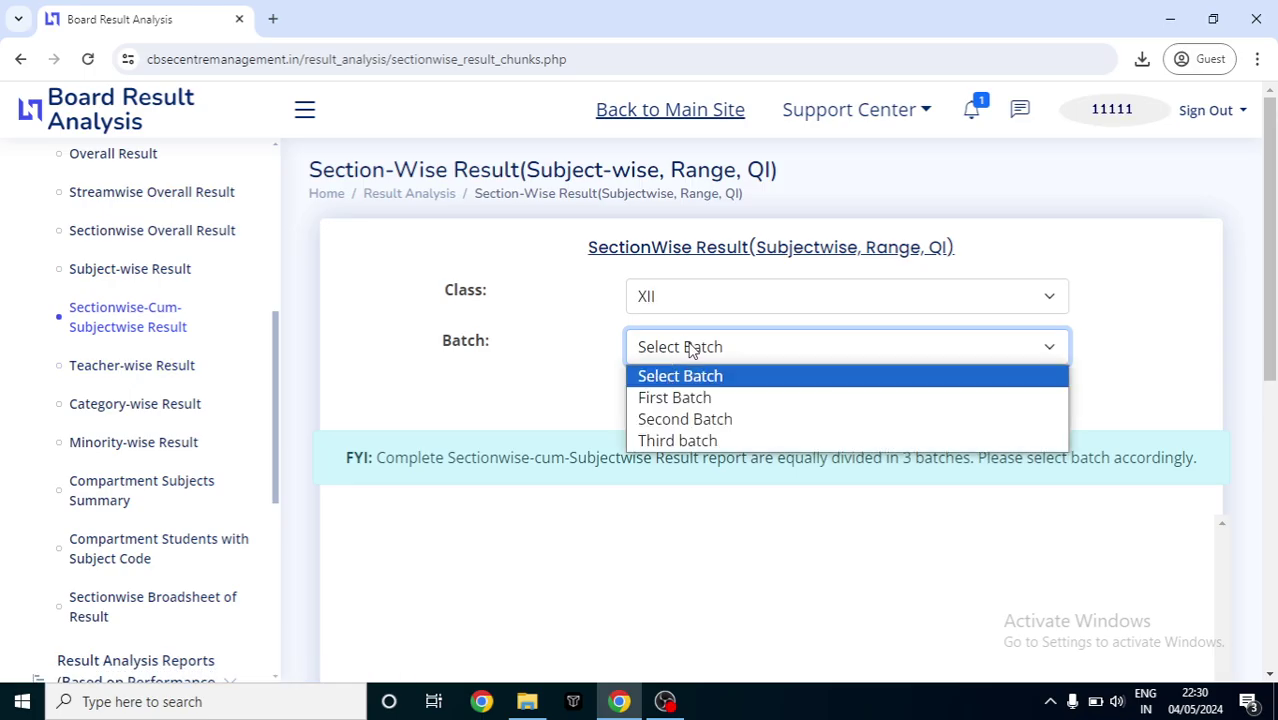
click(688, 400)
click(768, 398)
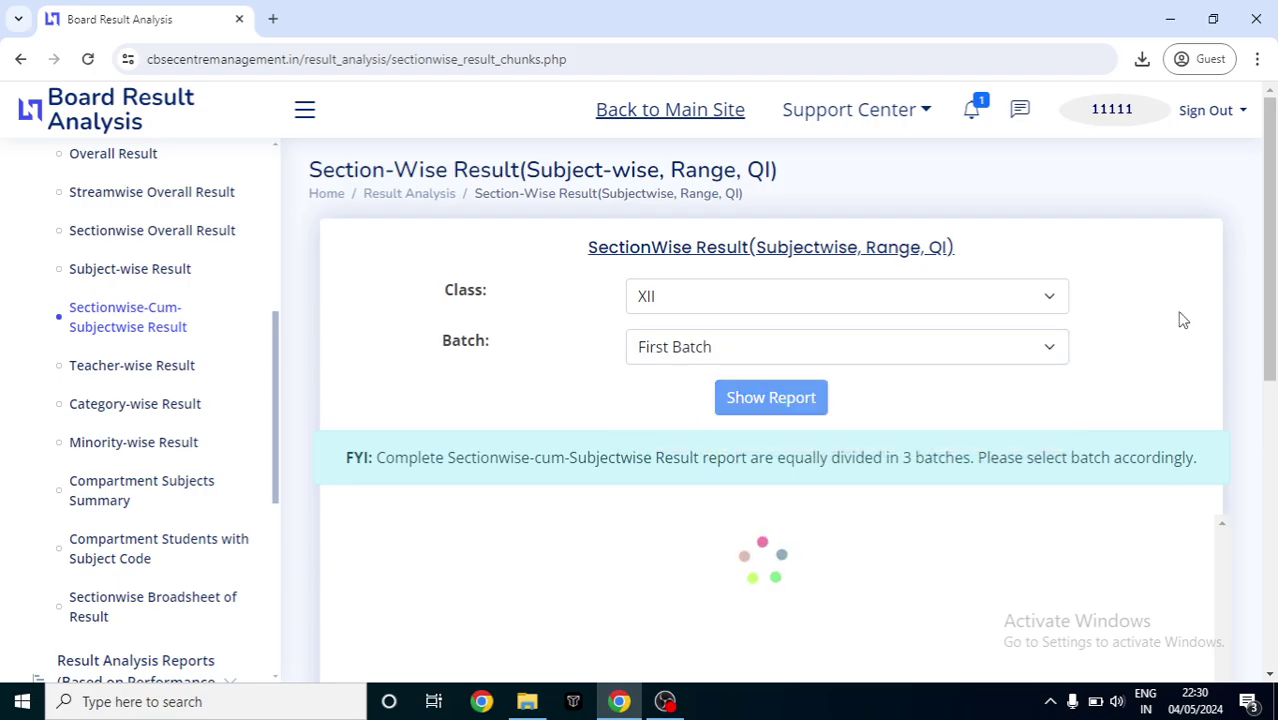
drag(1274, 290, 1274, 256)
click(766, 352)
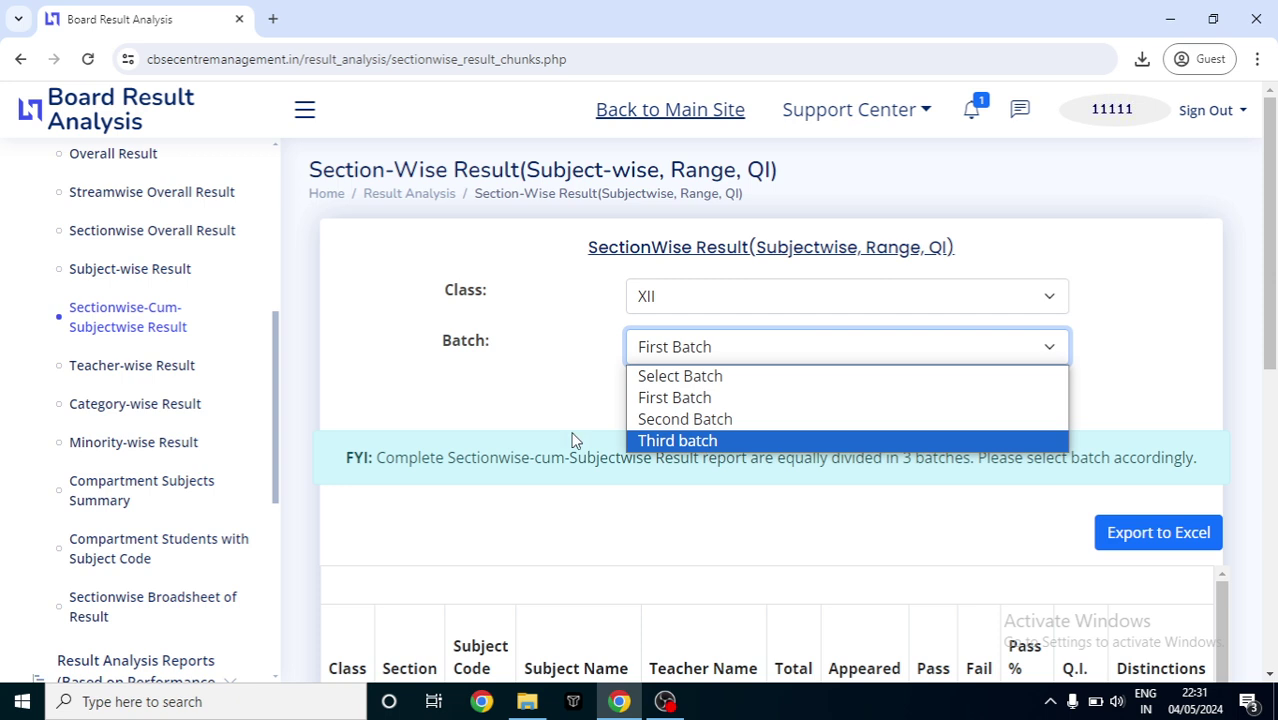
click(466, 400)
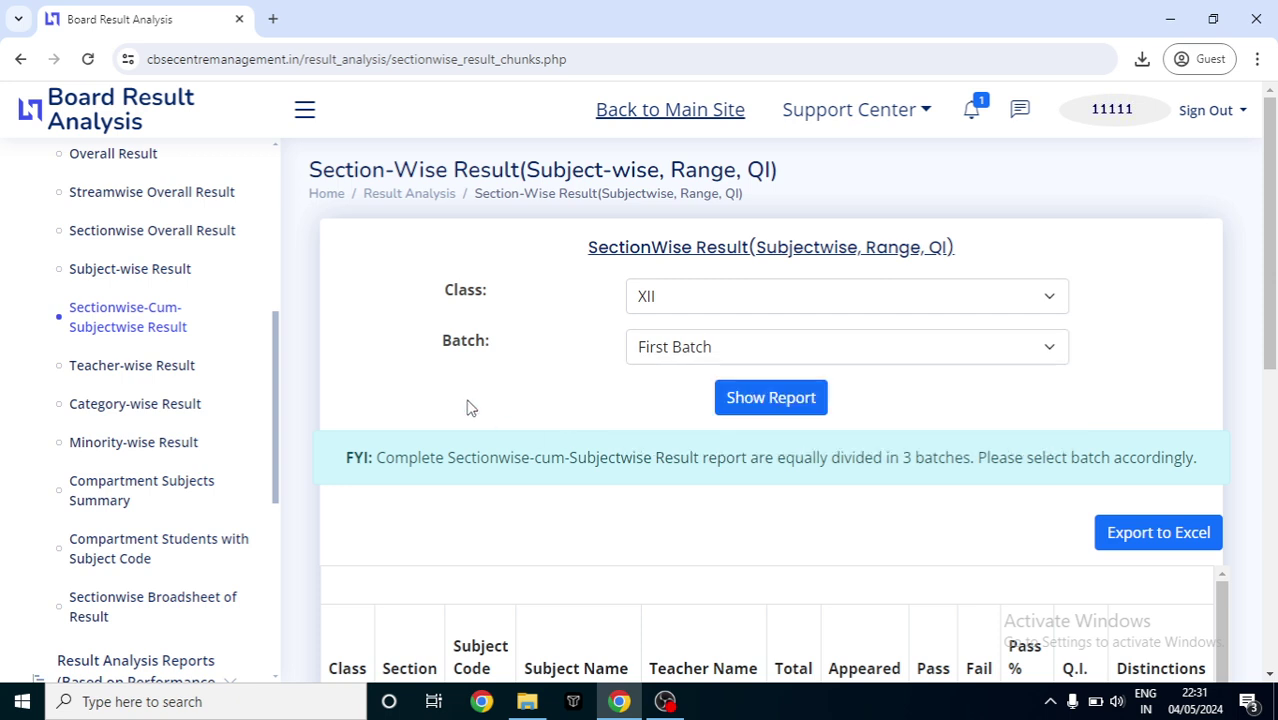
Step: Open the Teacher-wise Result report and set its class to XII and its batch to First Batch
click(127, 369)
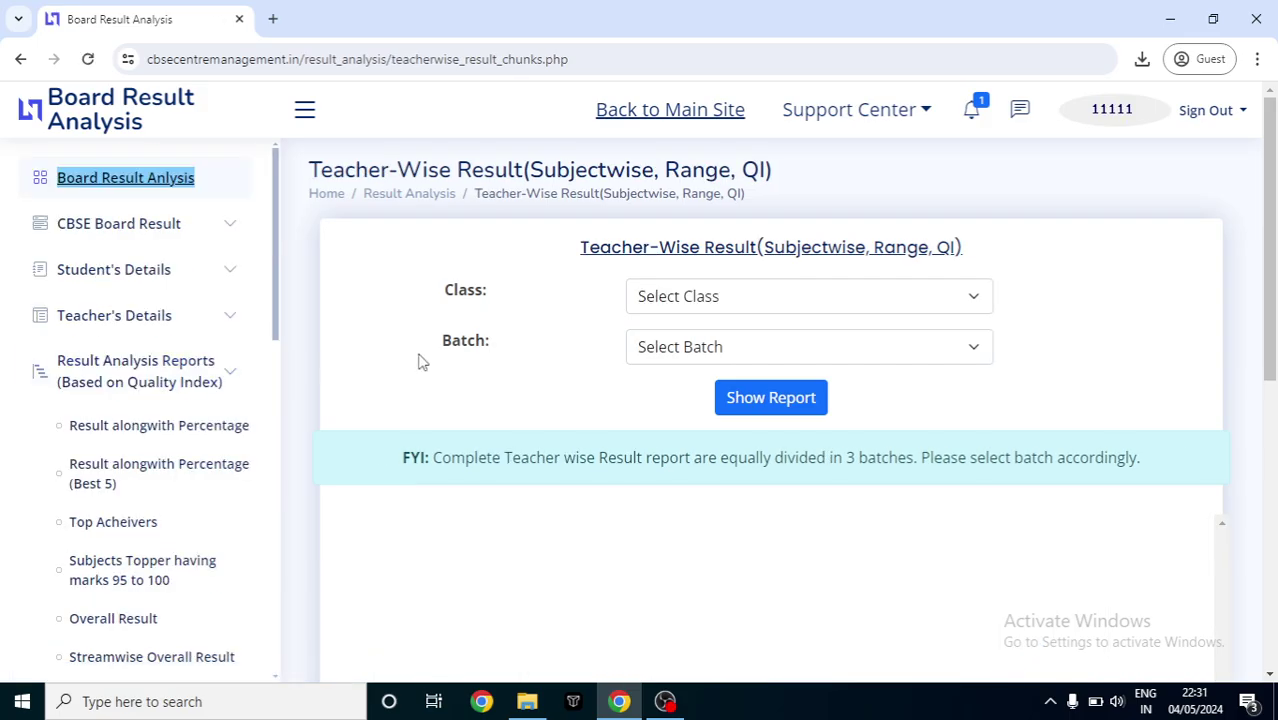
click(699, 305)
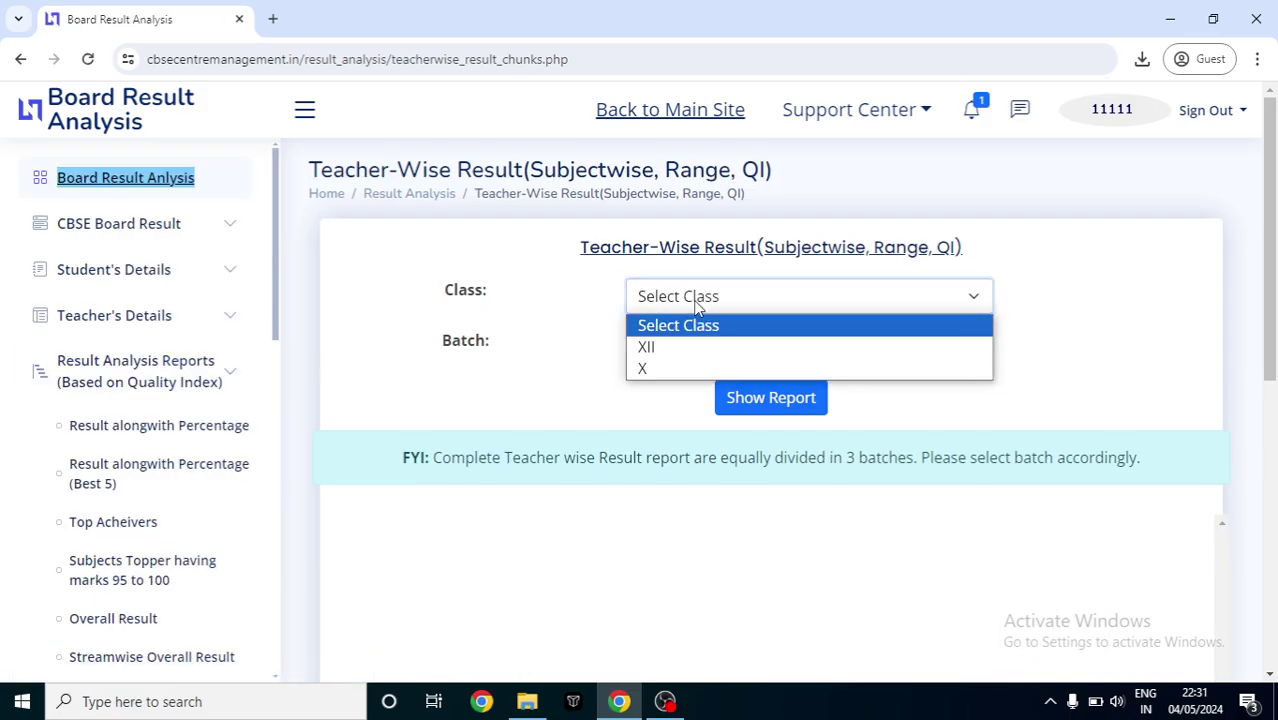
click(690, 352)
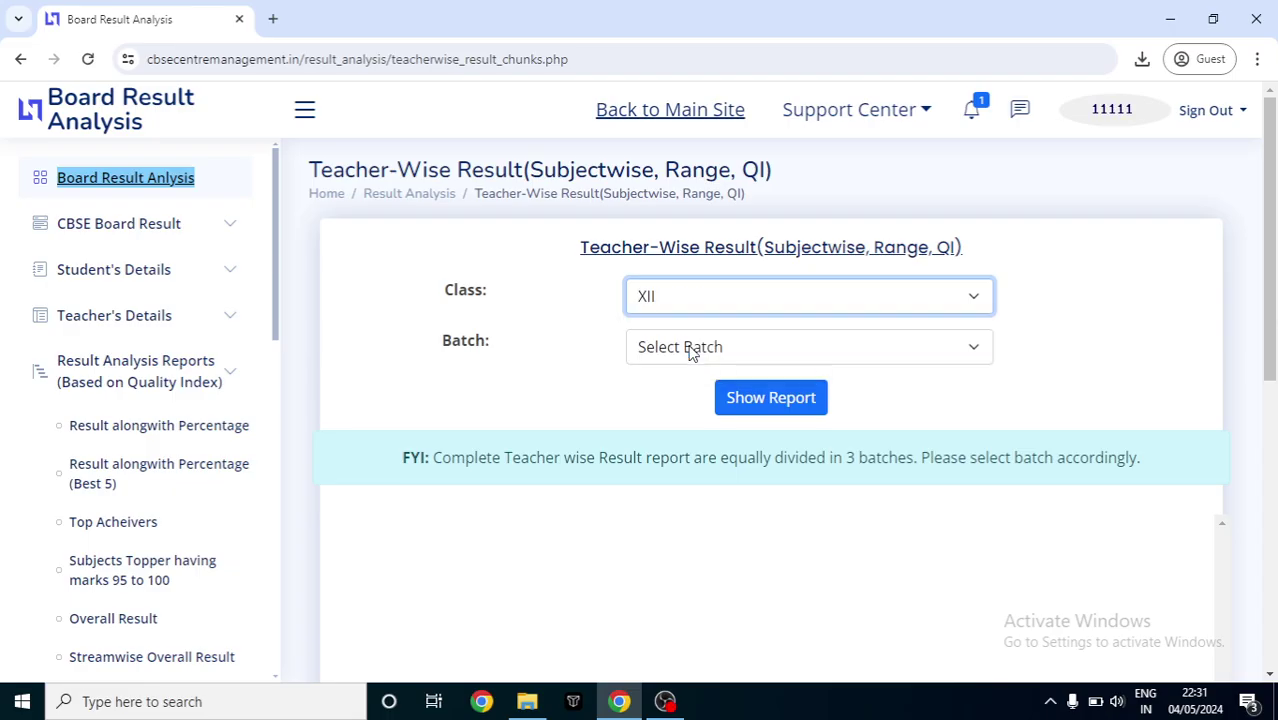
click(688, 350)
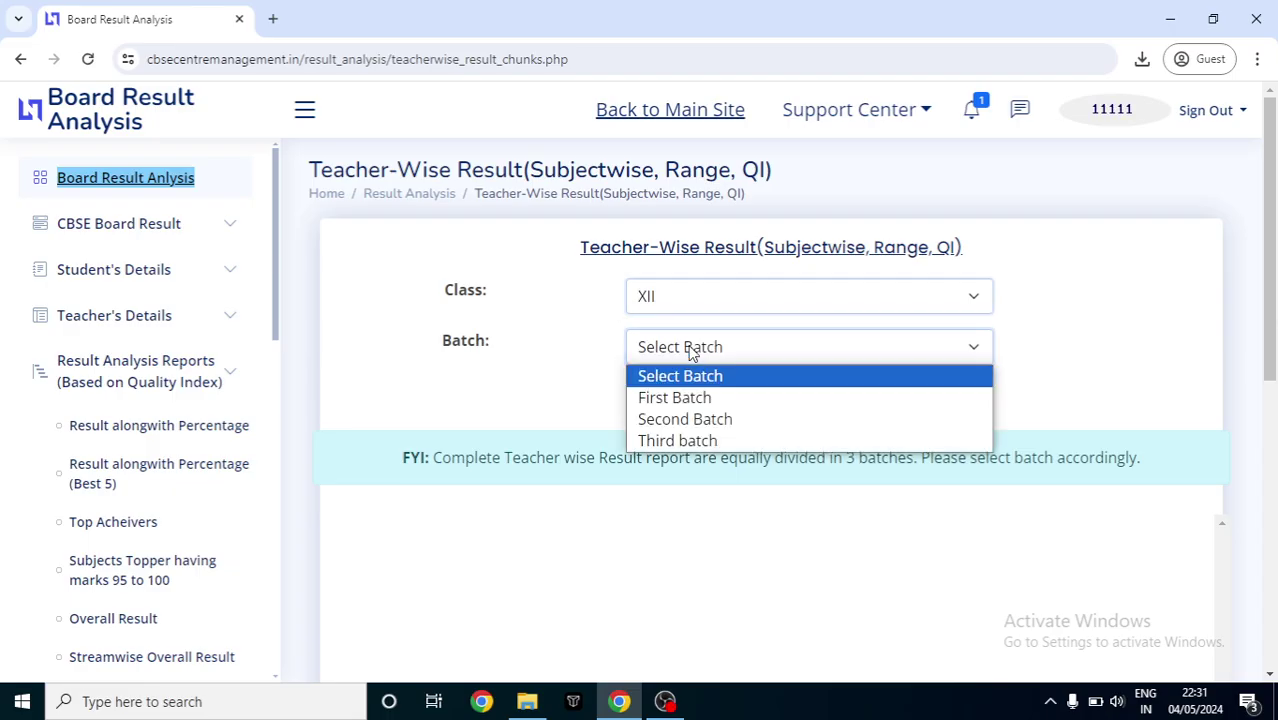
click(684, 399)
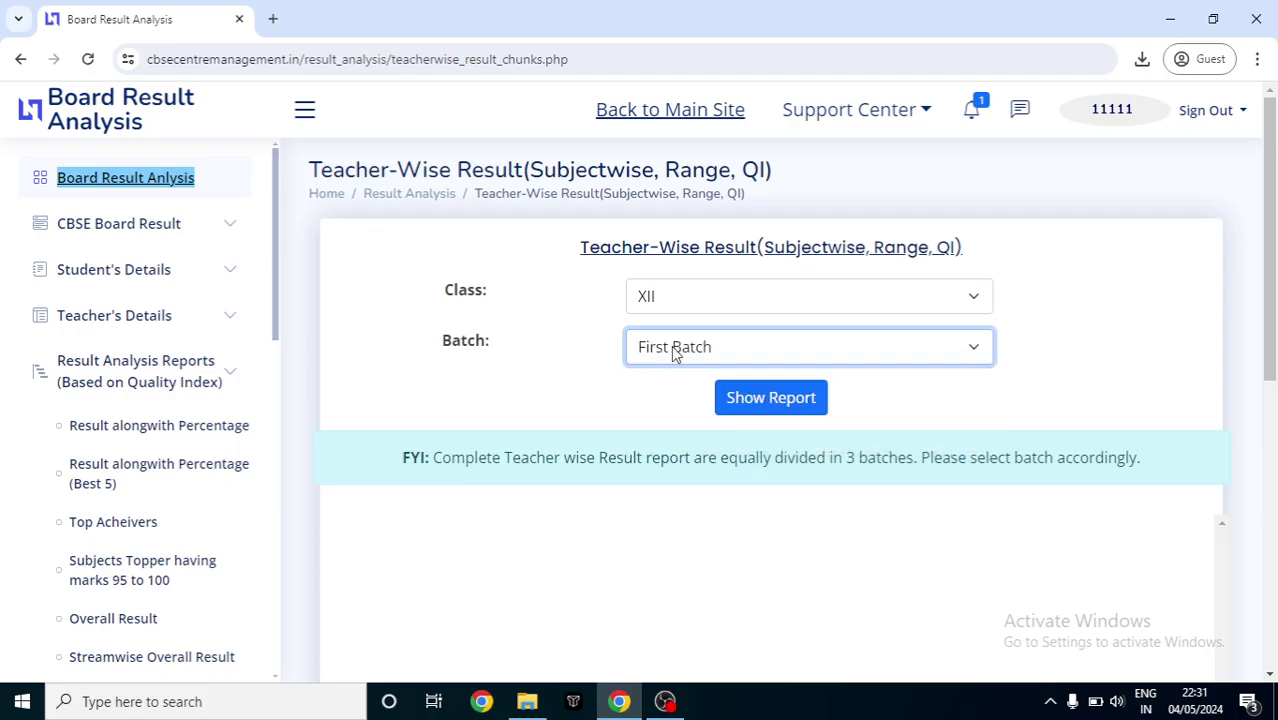
Step: Show the class XII teacher-wise report and examine the first row's teacher, section, subject, student counts and pass percentage
click(773, 398)
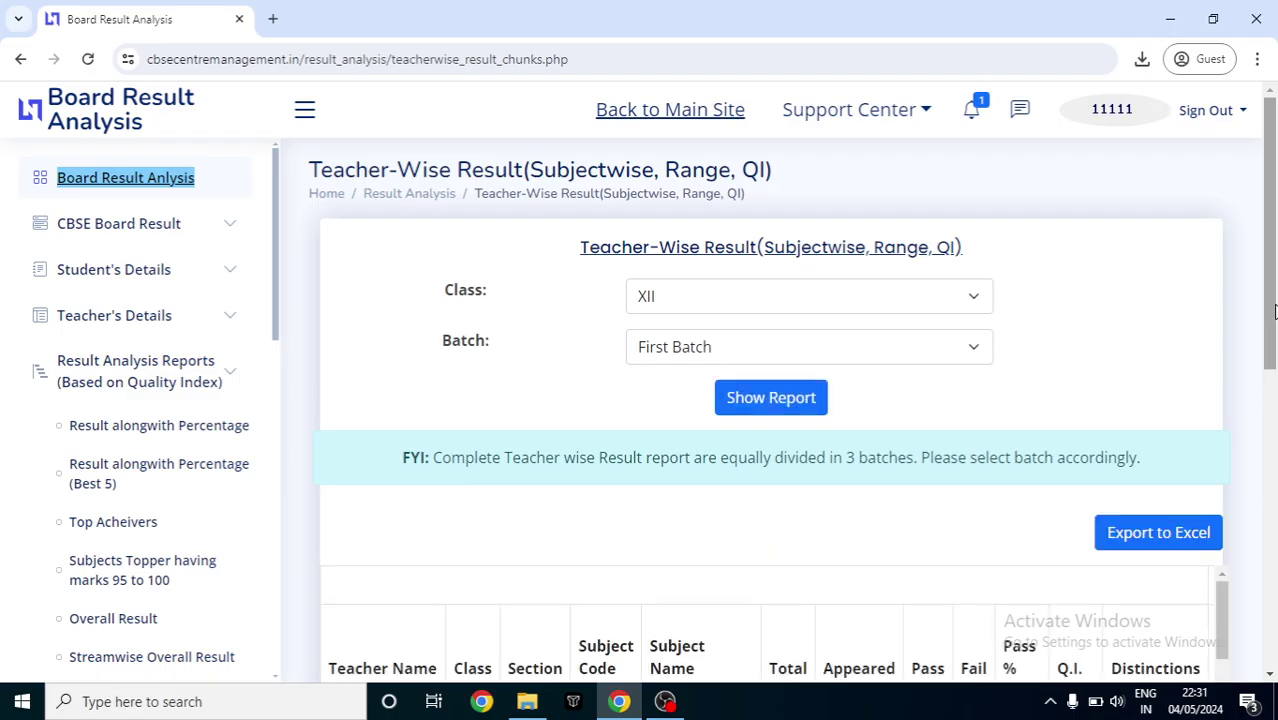
scroll(503, 358, down, 4)
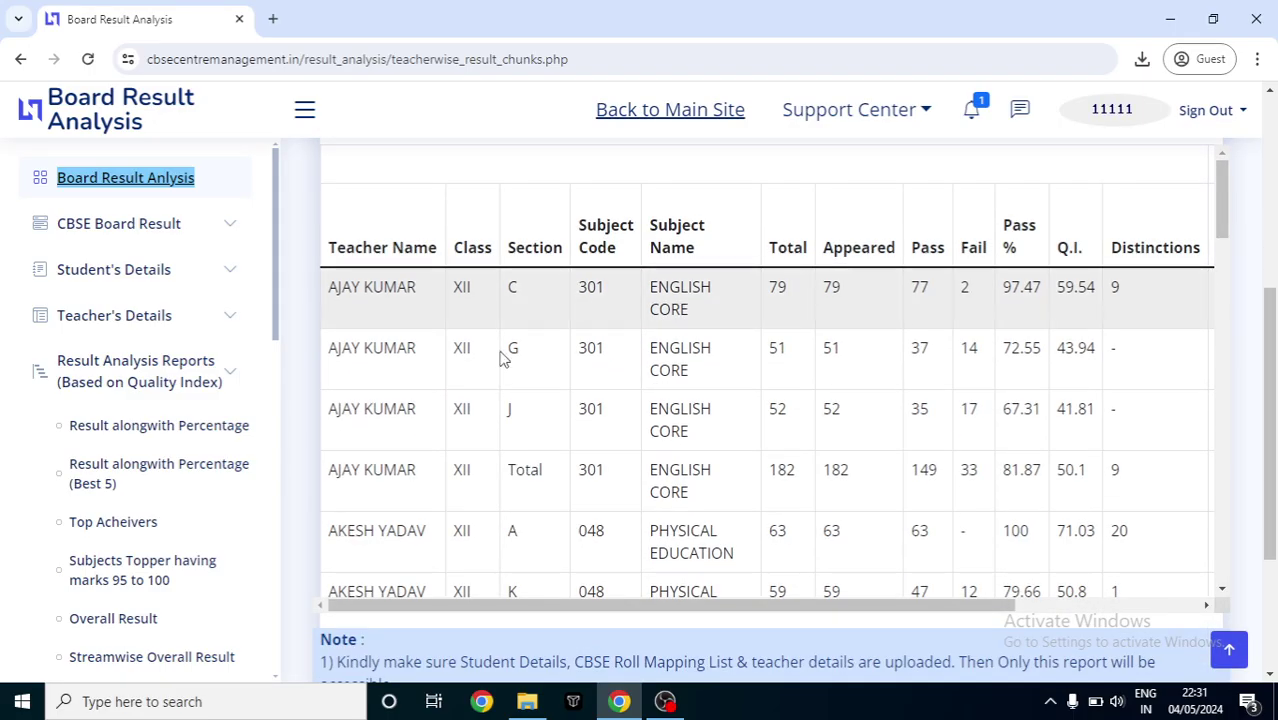
double_click(368, 290)
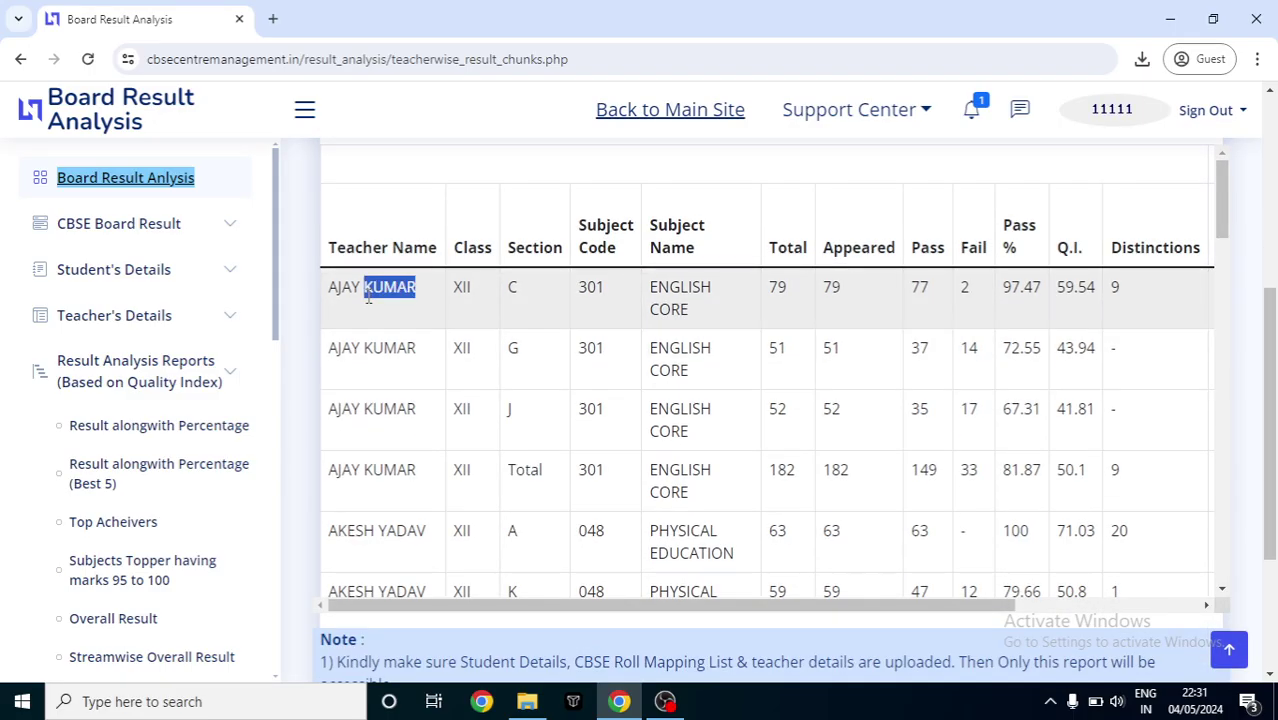
click(518, 295)
double_click(594, 287)
double_click(686, 287)
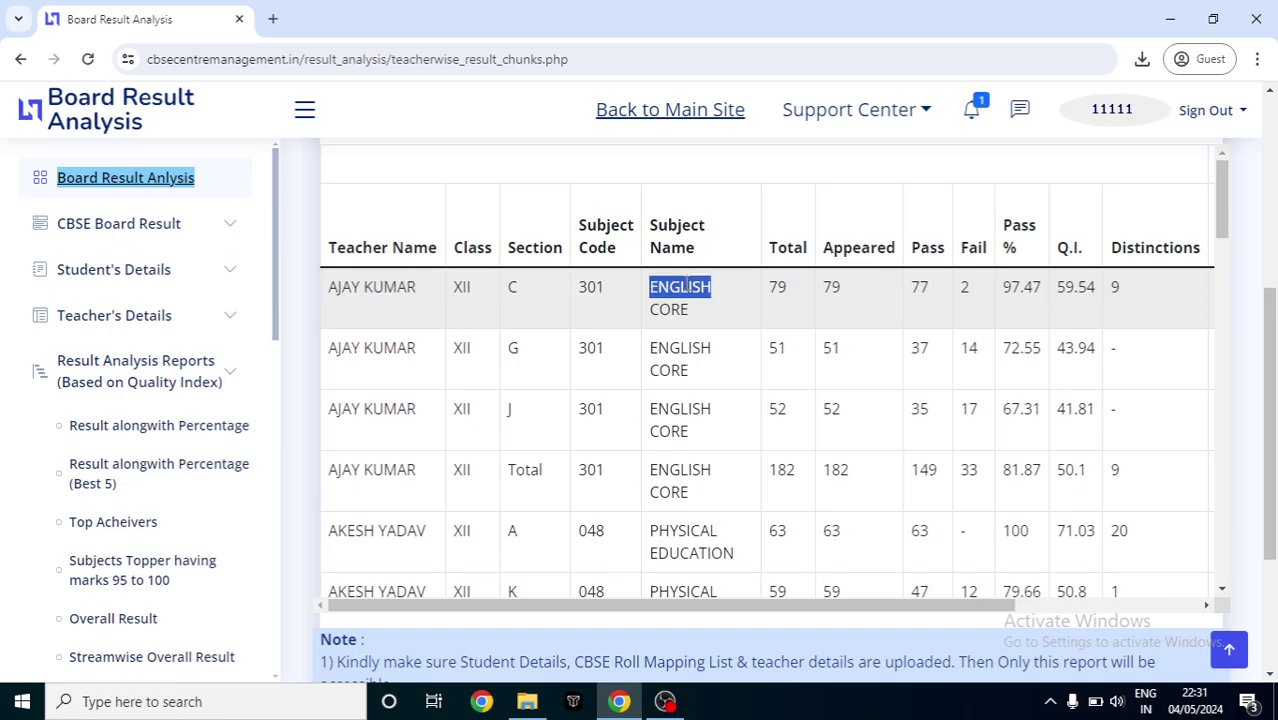
double_click(777, 287)
click(836, 284)
double_click(919, 287)
click(970, 290)
double_click(1021, 287)
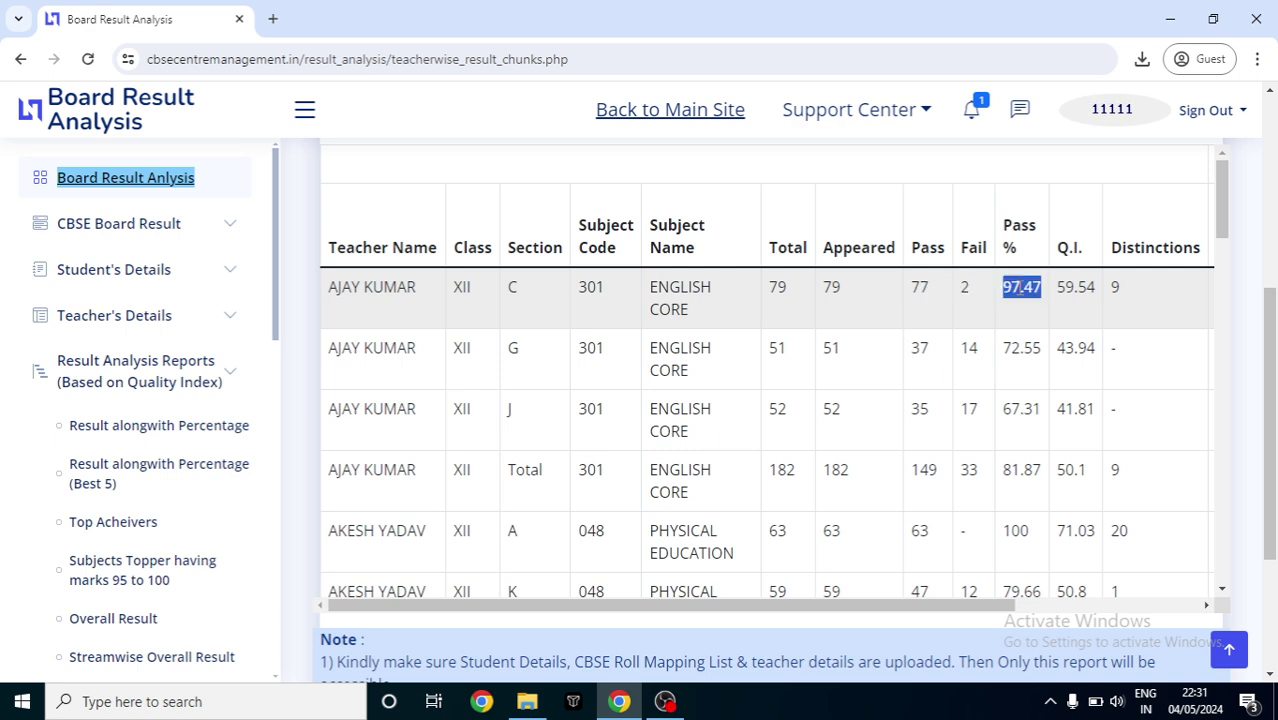
Step: Examine the marks range columns of the teacher-wise report, including the 41 to 50 range, and the first teacher's section rows
drag(865, 612, 1050, 610)
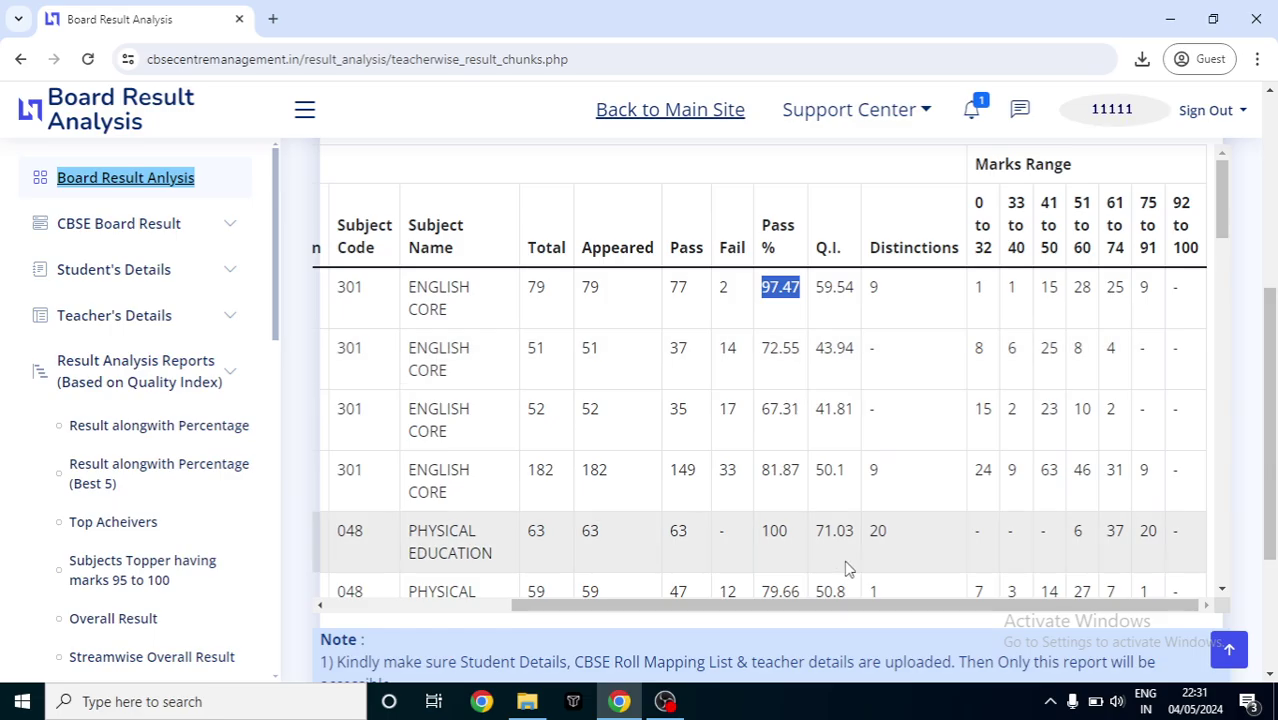
right_click(1048, 619)
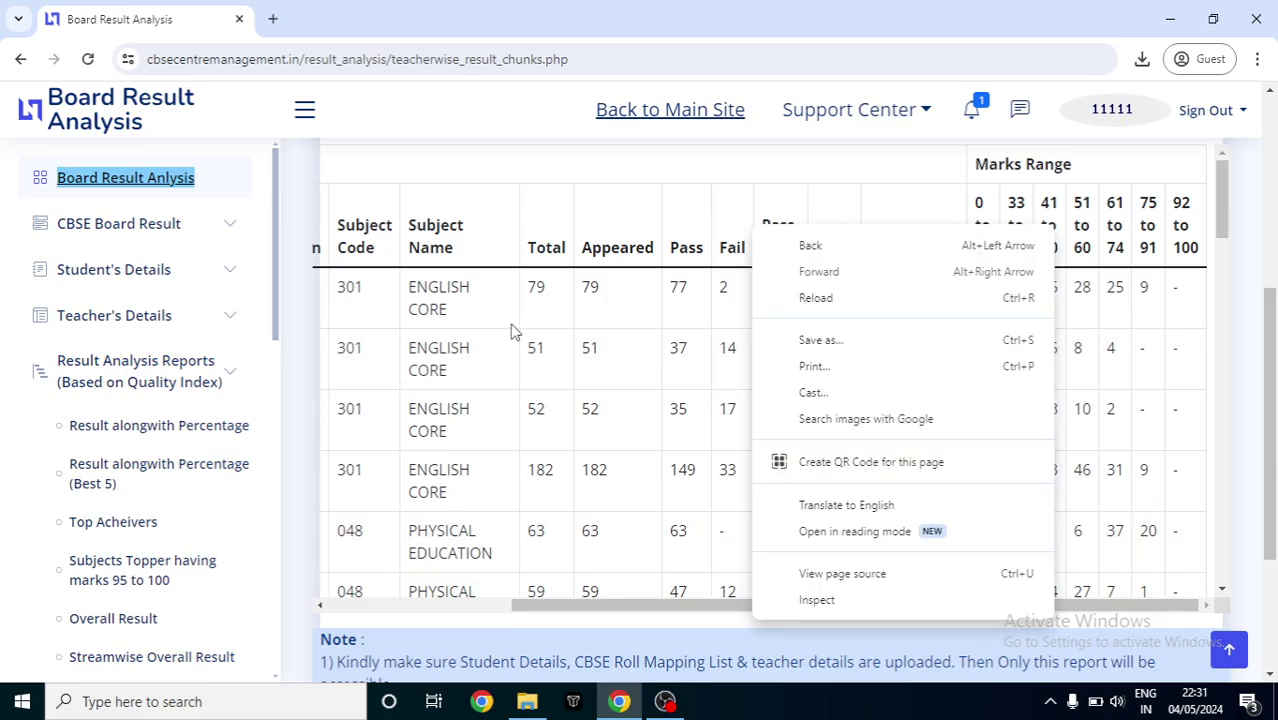
click(456, 302)
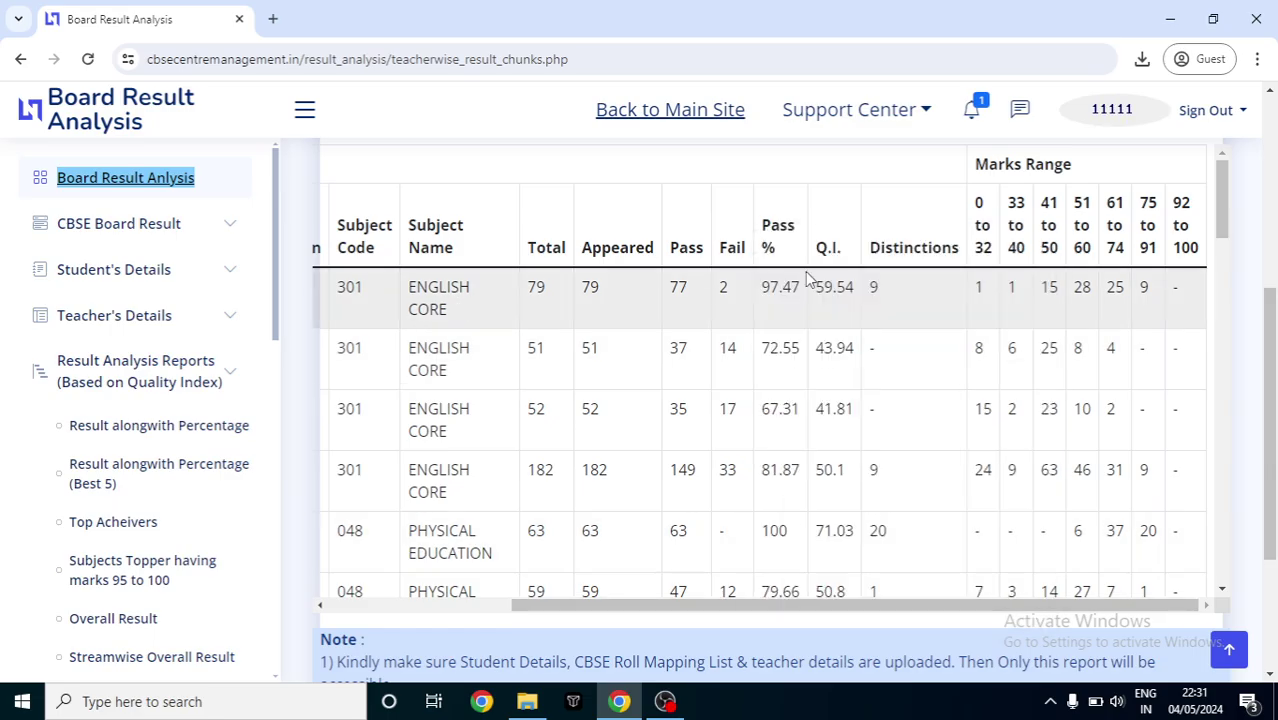
double_click(1048, 203)
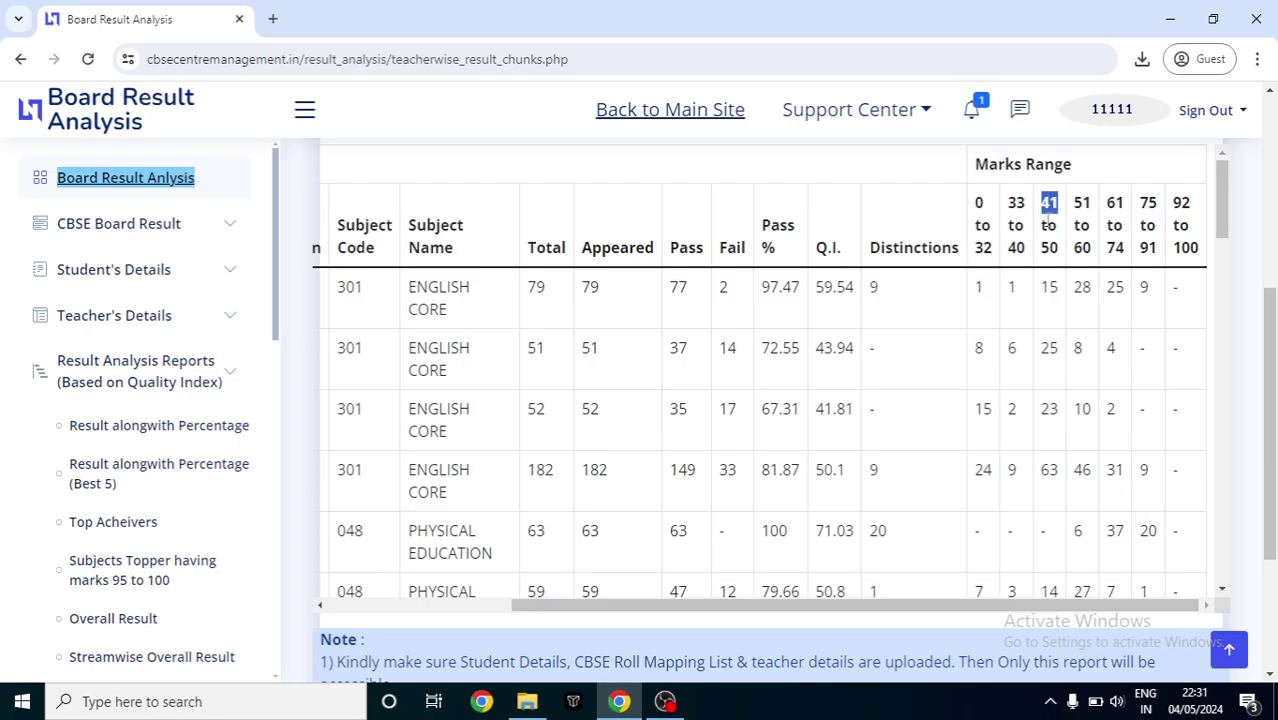
double_click(1049, 247)
click(1049, 287)
drag(910, 610, 462, 640)
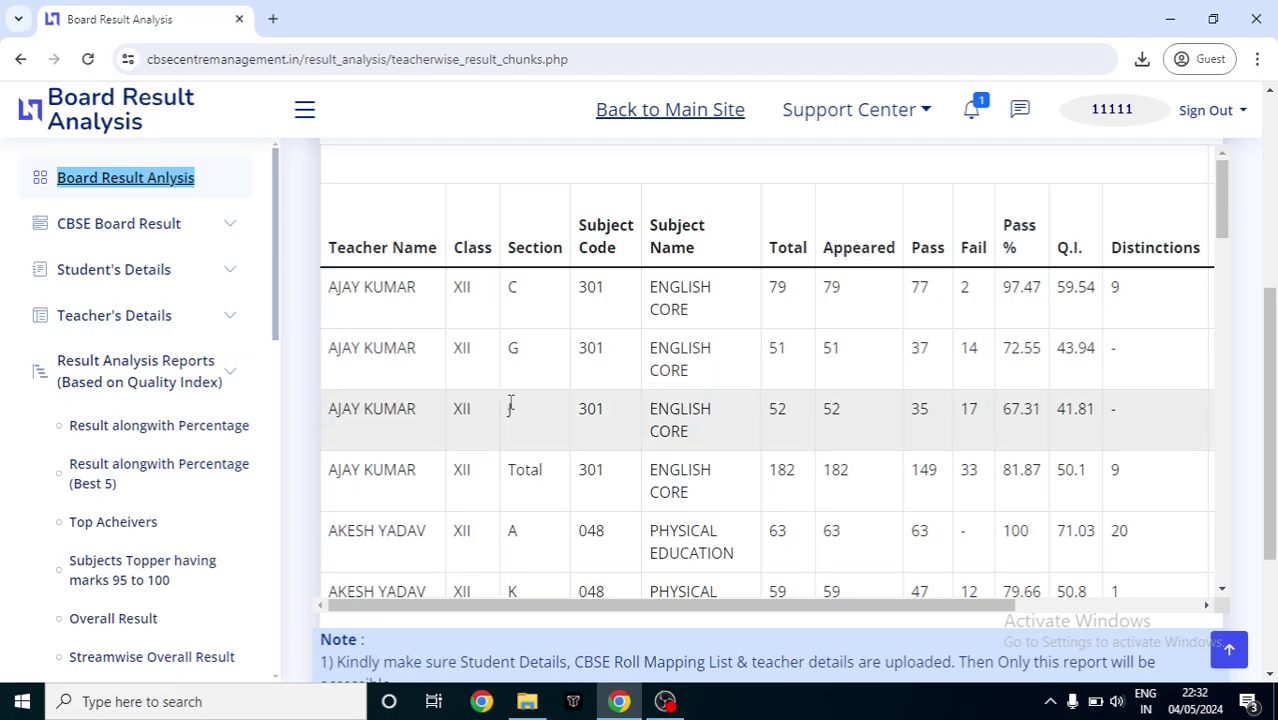
double_click(509, 410)
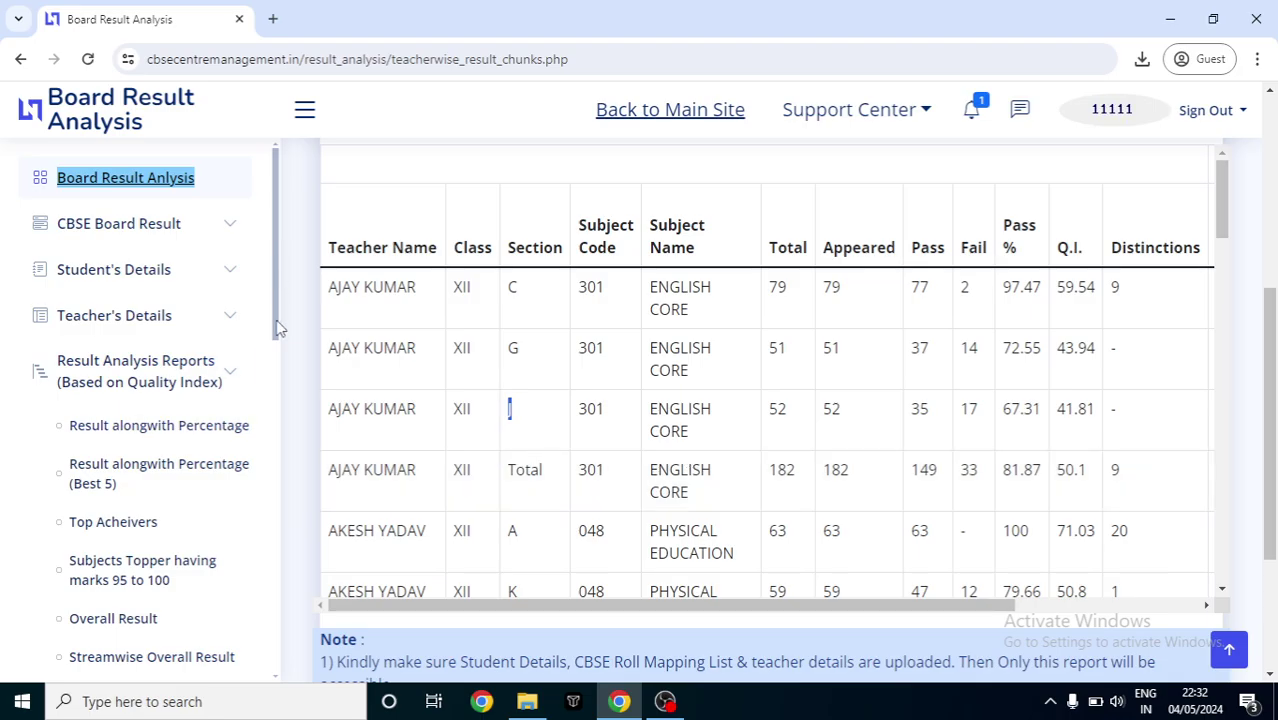
Step: Open the Category-wise Result report from the Quality Index reports and show its results for class XII
right_click(286, 436)
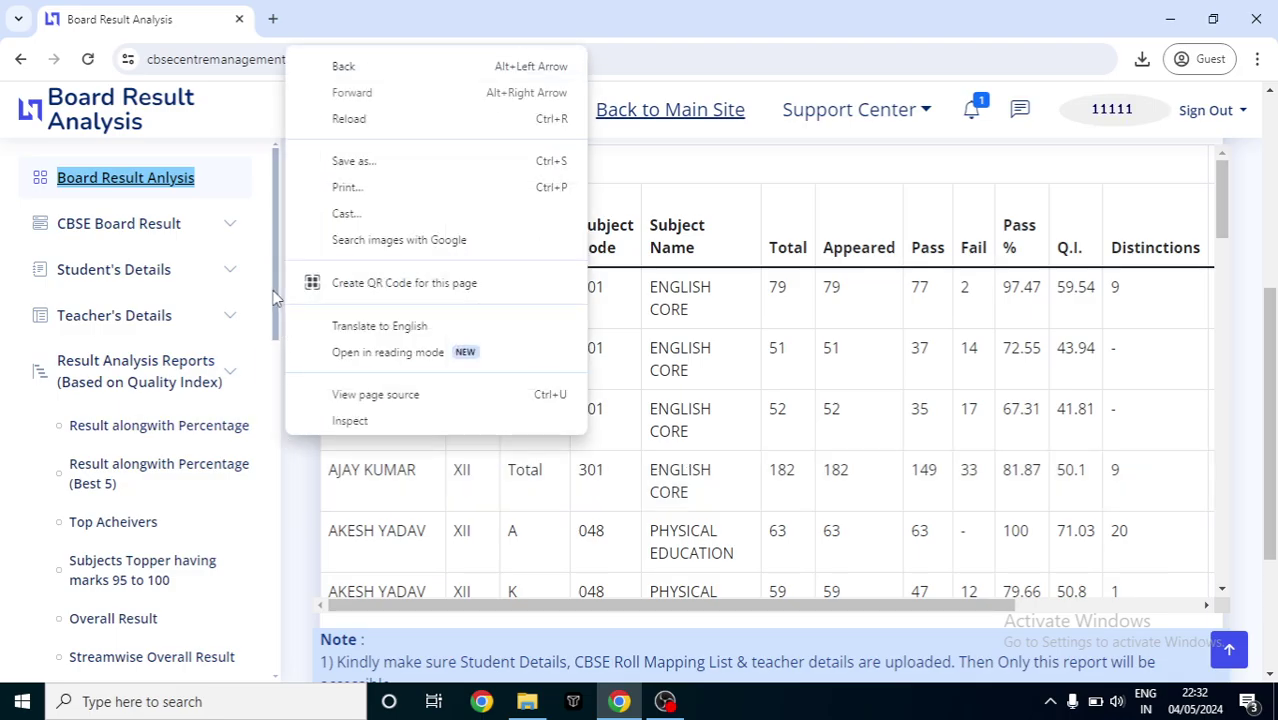
click(277, 298)
drag(277, 300, 295, 472)
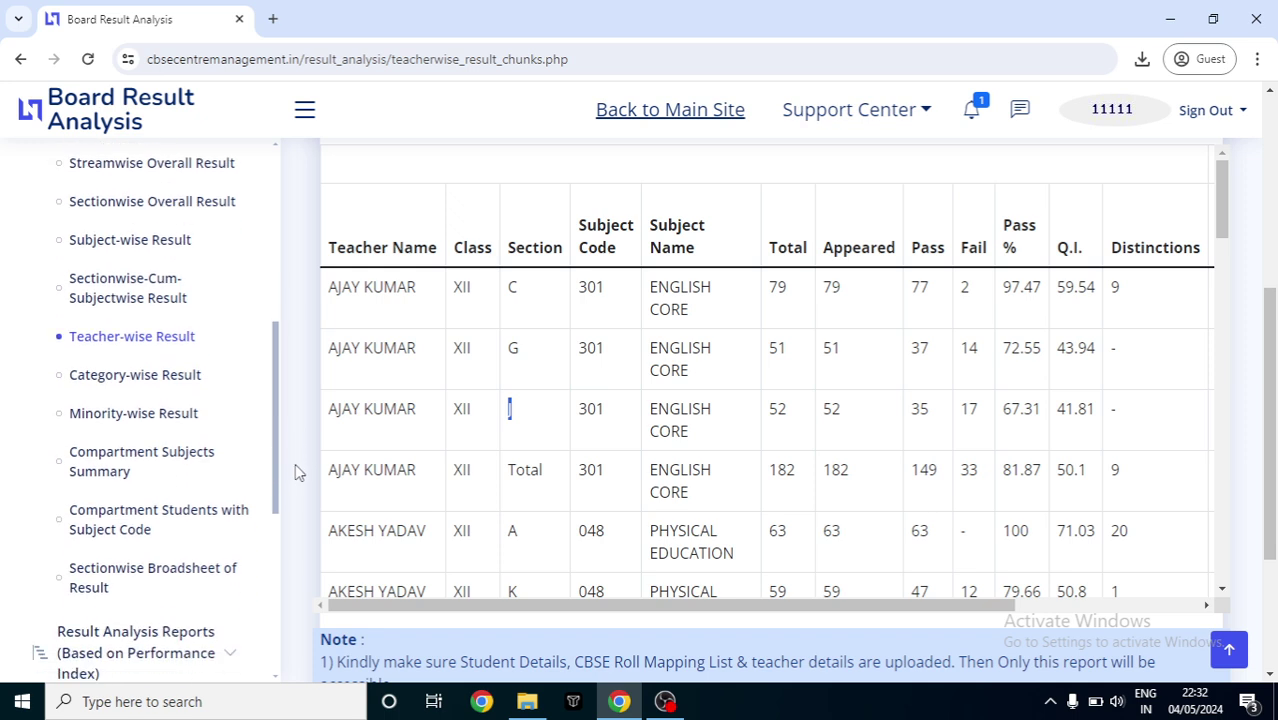
click(133, 377)
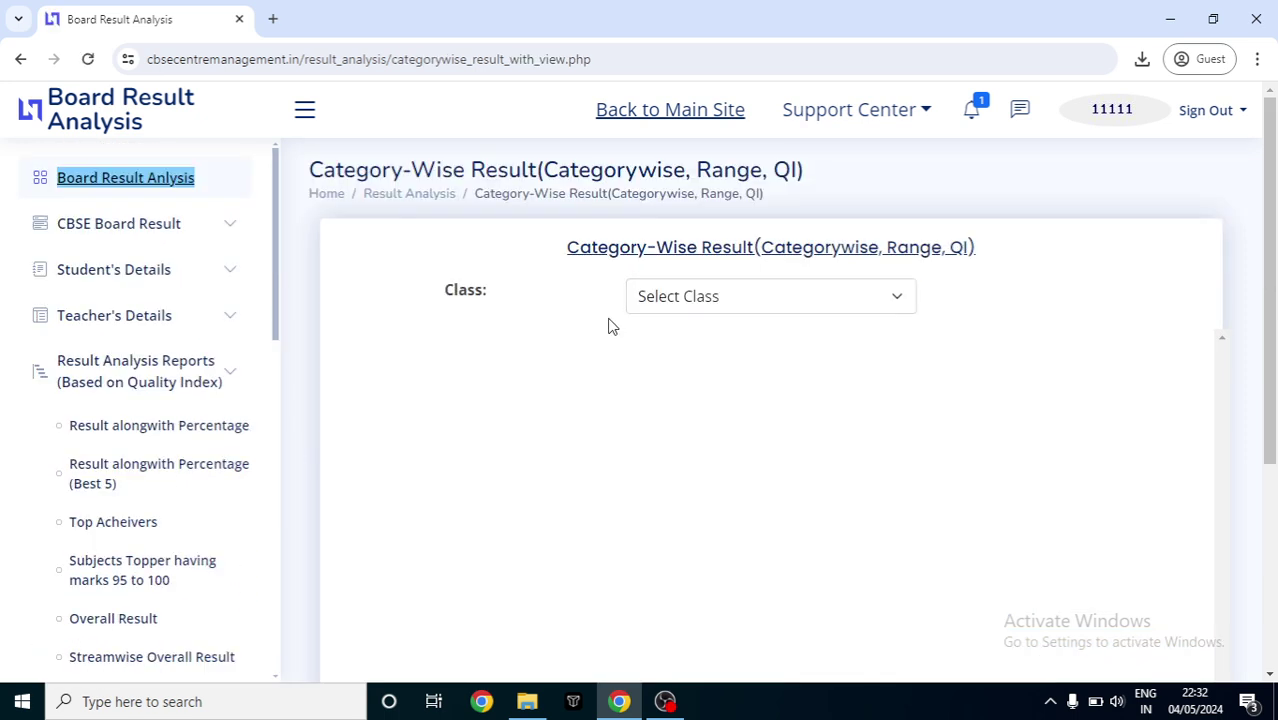
click(680, 300)
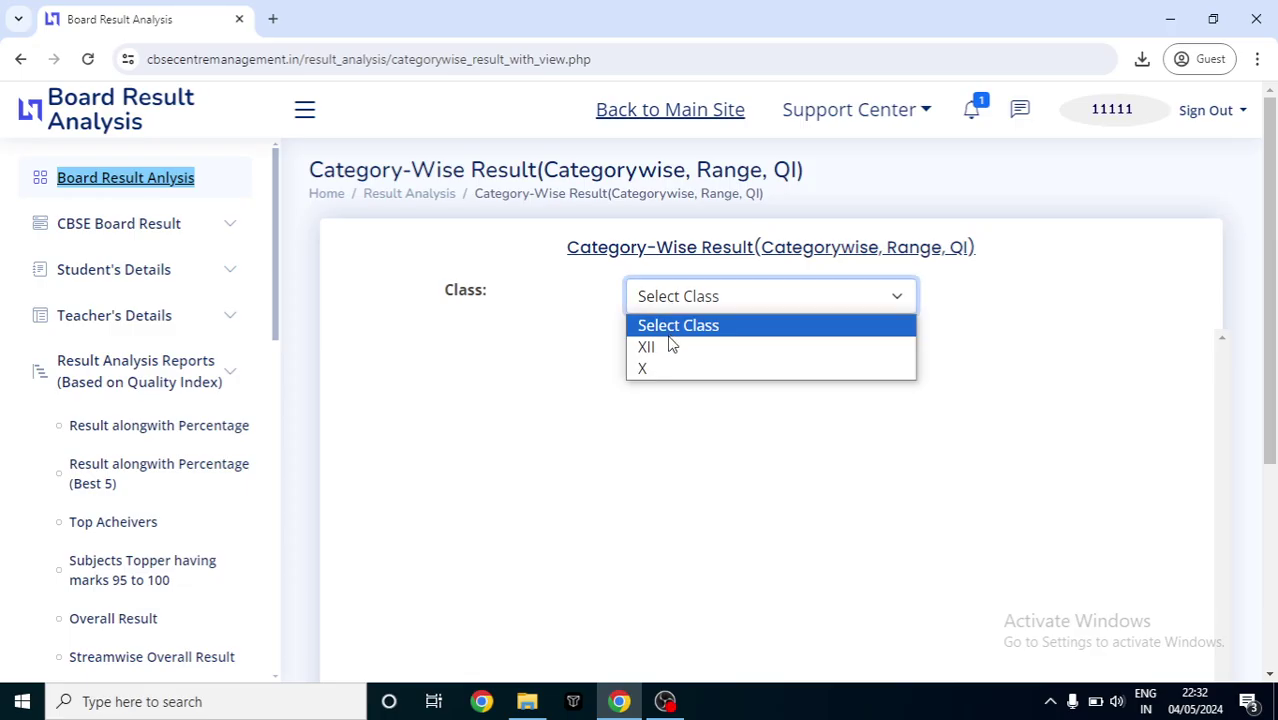
click(669, 345)
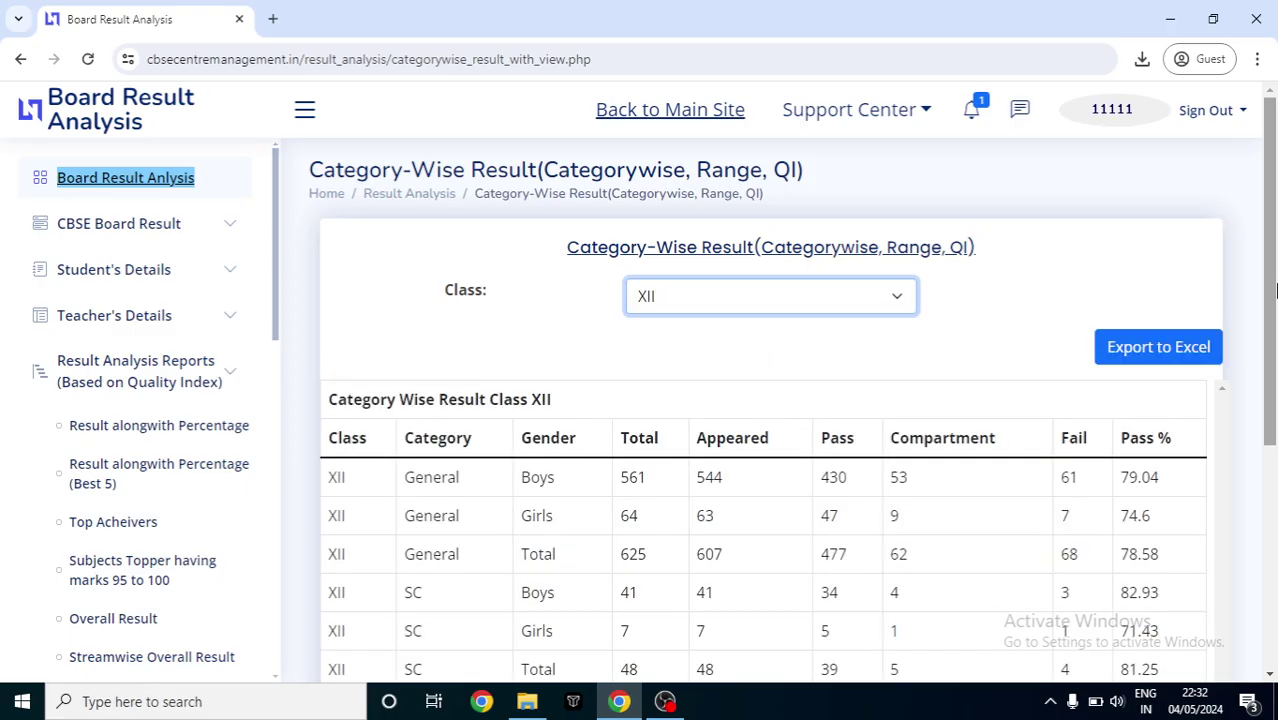
scroll(444, 304, down, 2)
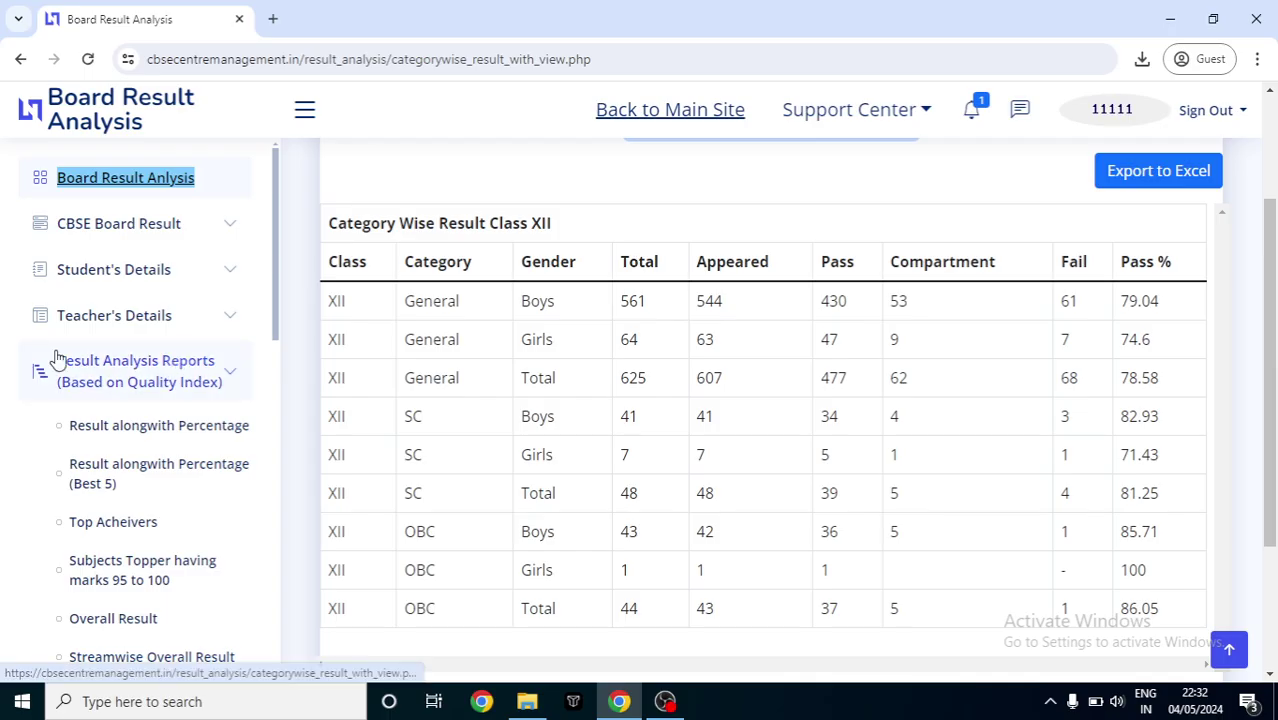
Step: Open the Minority-wise Result report and show its results for class XII
drag(278, 240, 277, 385)
click(110, 510)
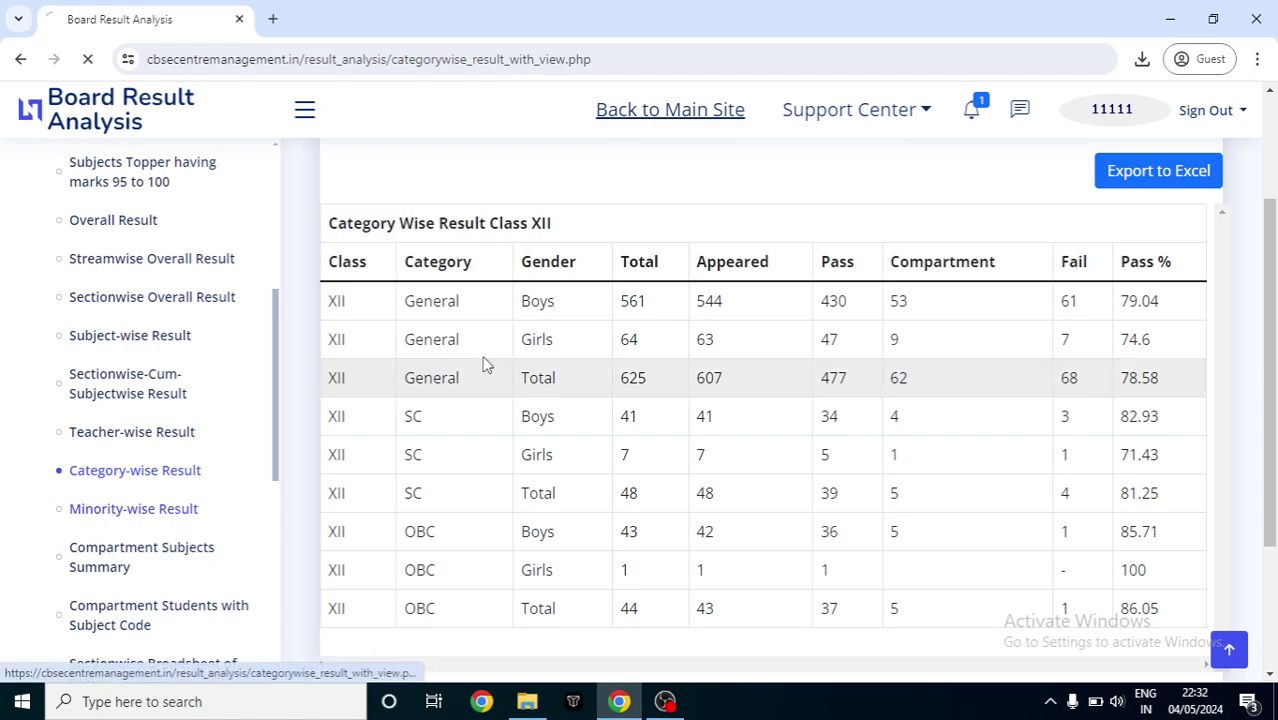
click(720, 296)
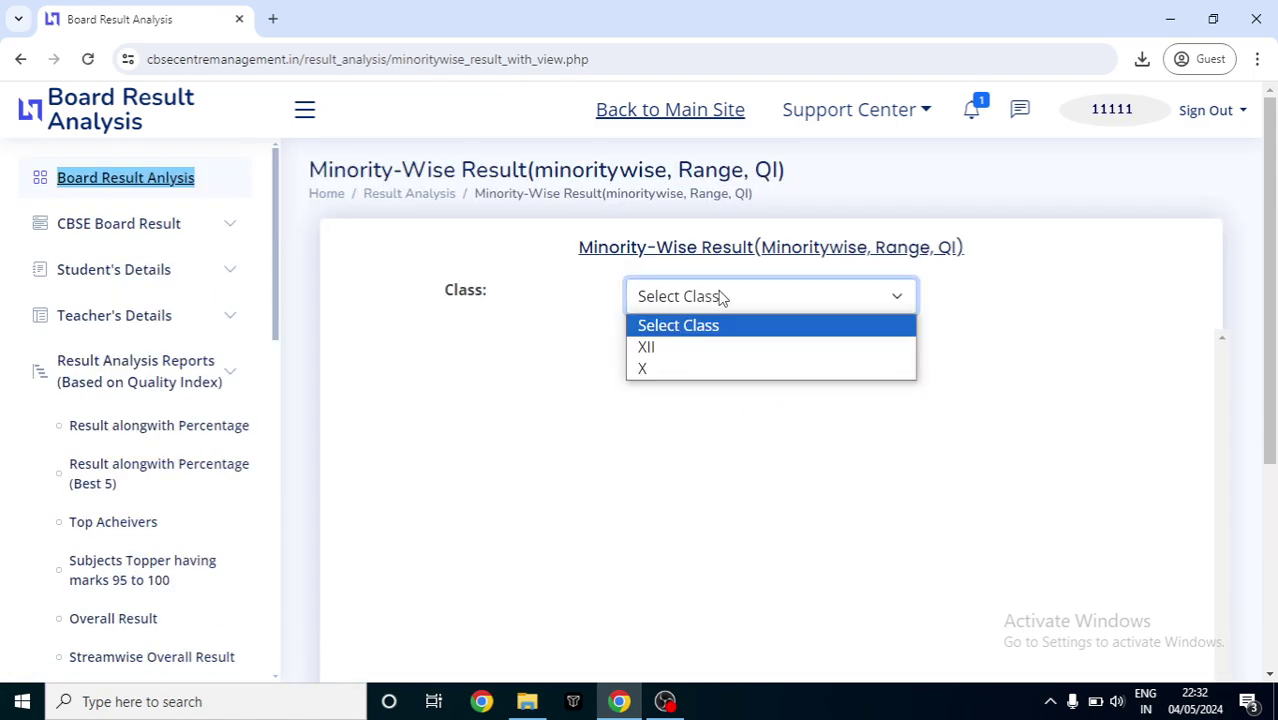
click(697, 350)
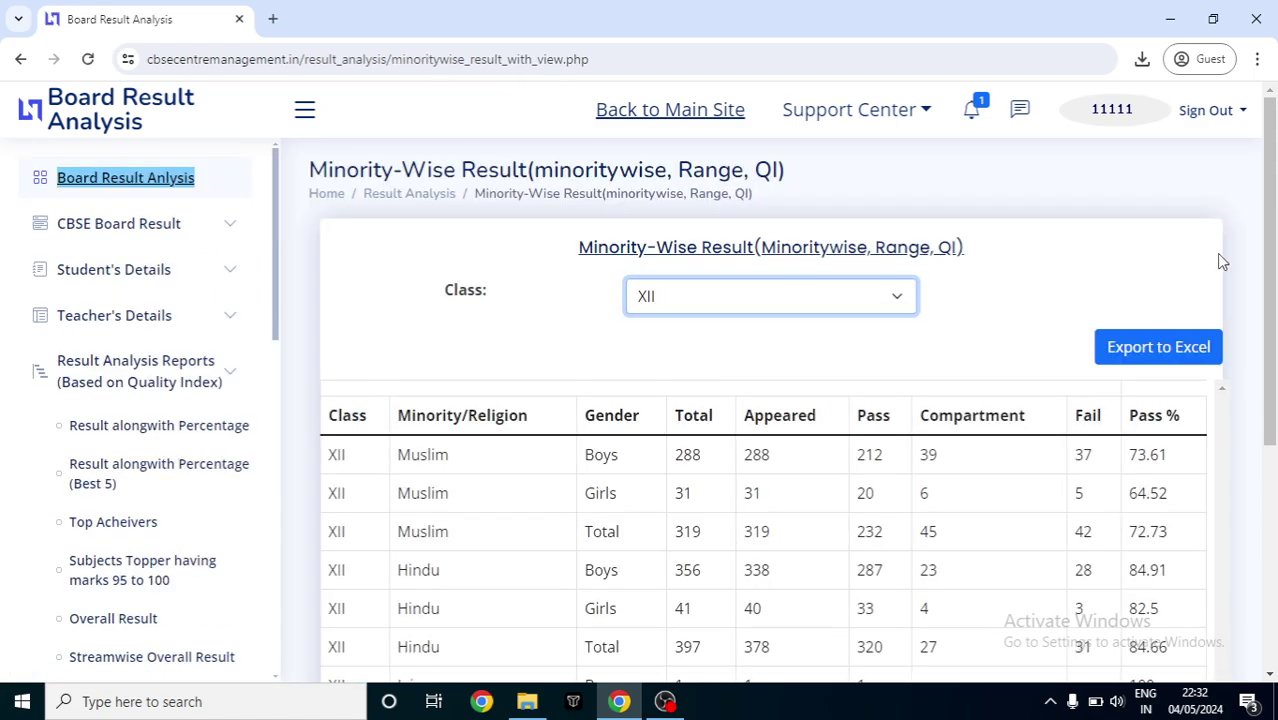
scroll(1272, 258, down, 2)
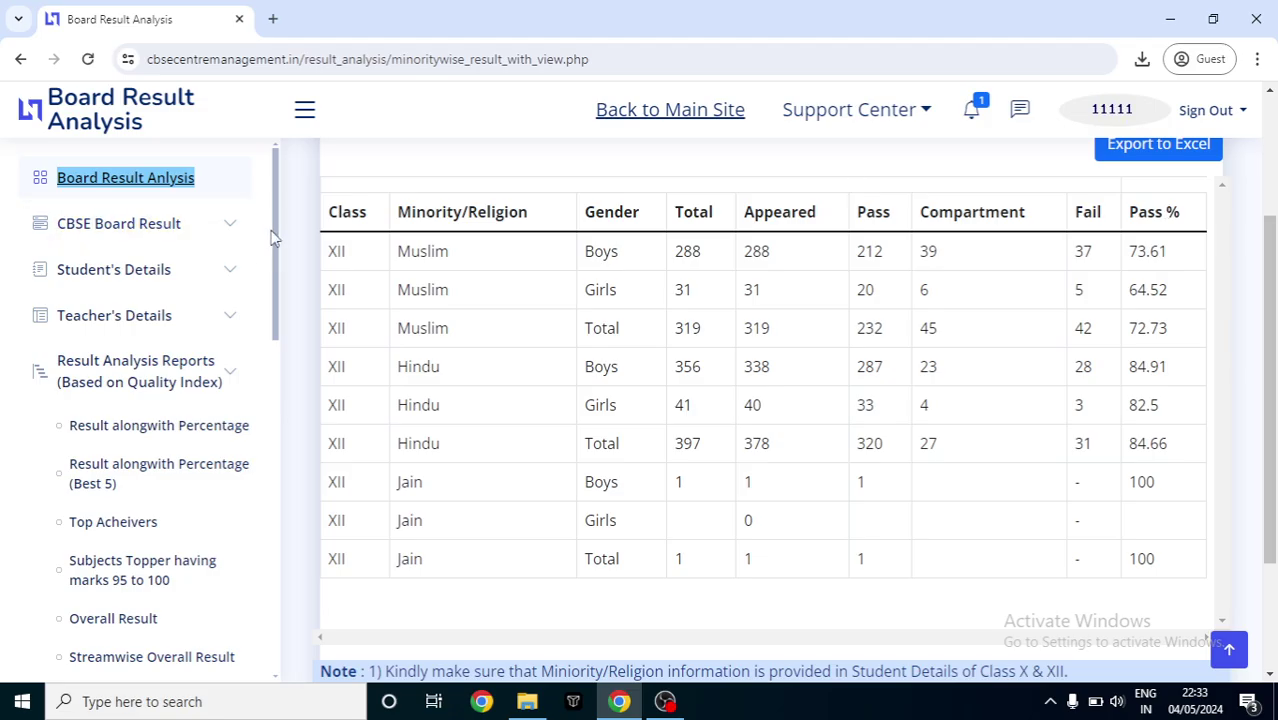
Step: Open the Compartment Subjects Summary for class XII and review the number of compartments for subject codes 002 and 027
drag(277, 232, 311, 449)
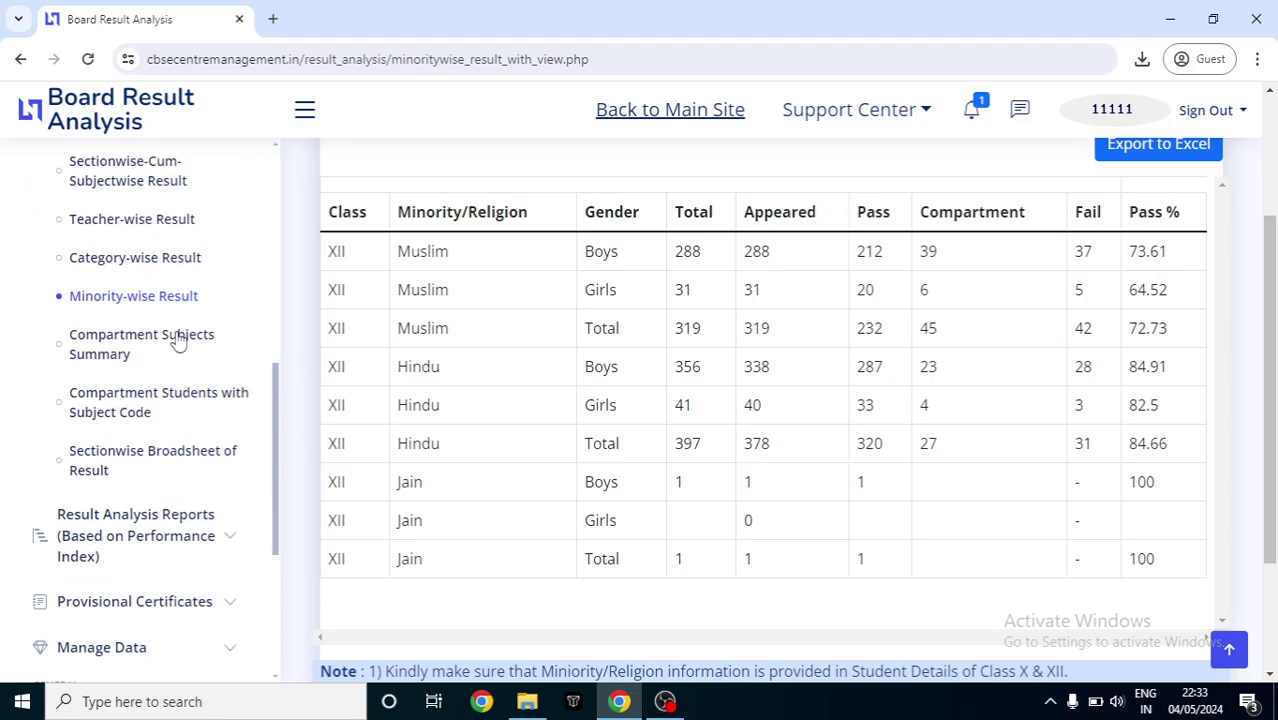
click(101, 343)
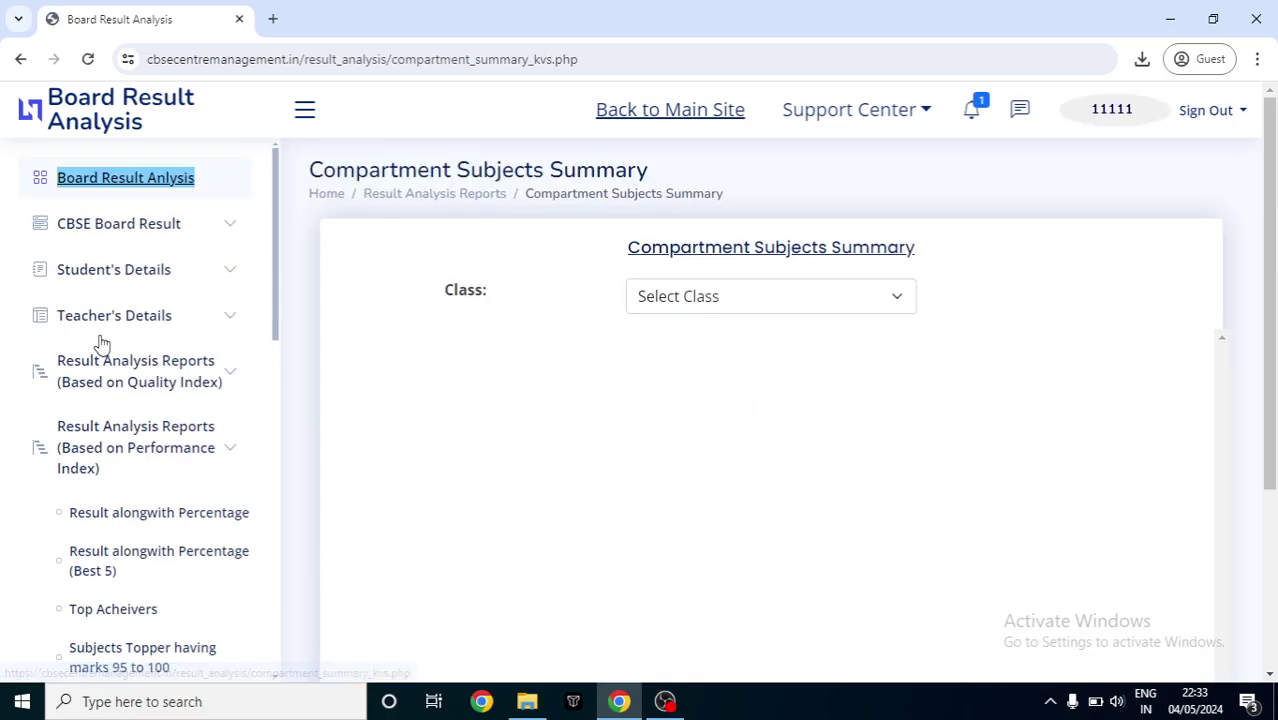
click(721, 297)
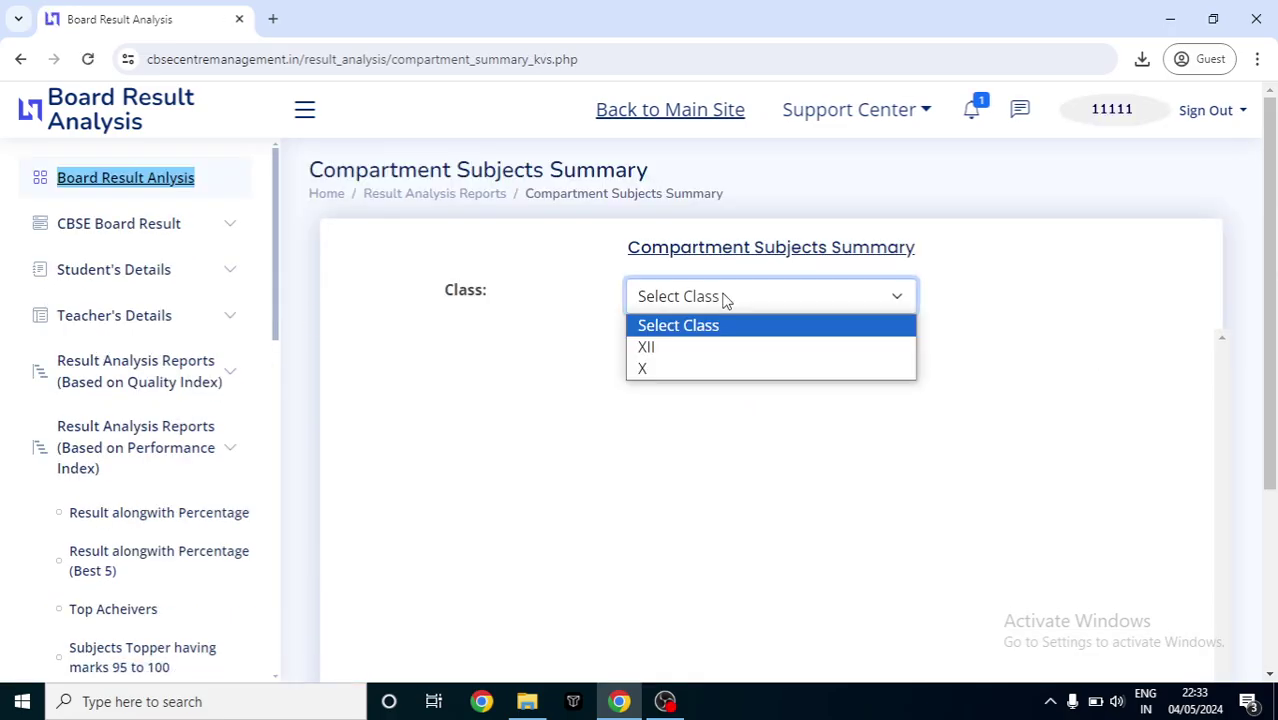
click(722, 348)
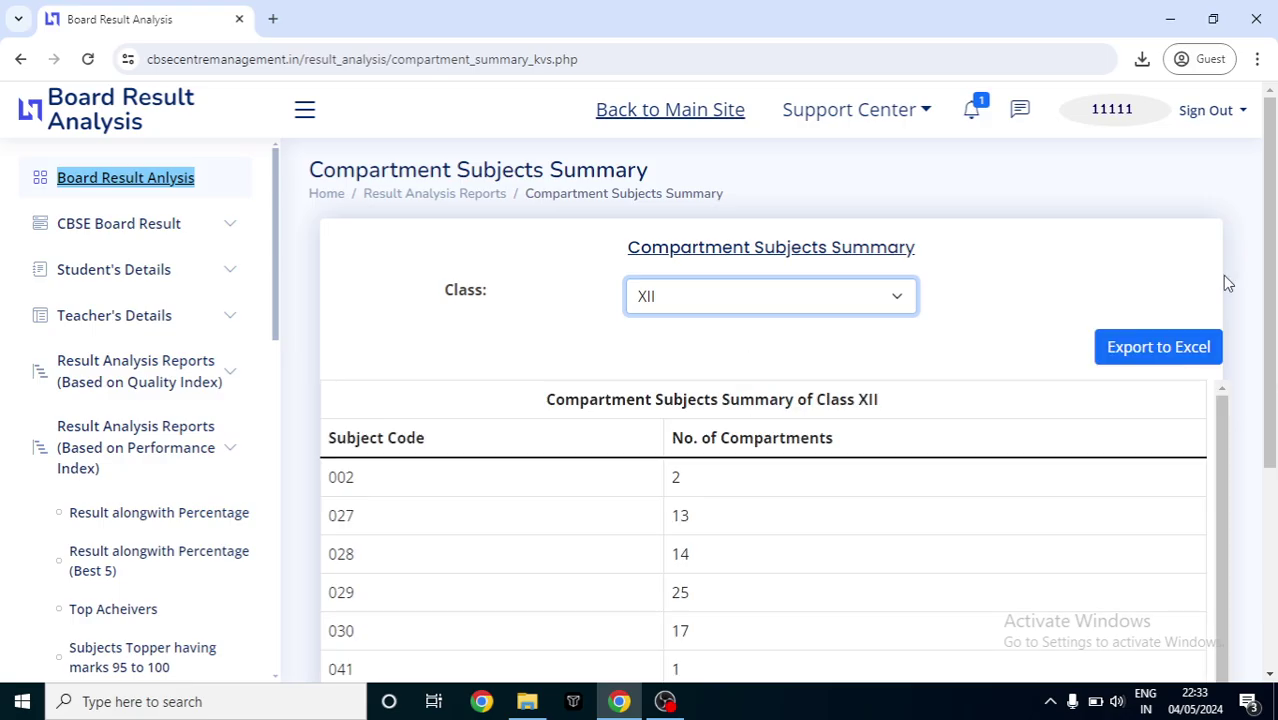
drag(1270, 260, 1274, 353)
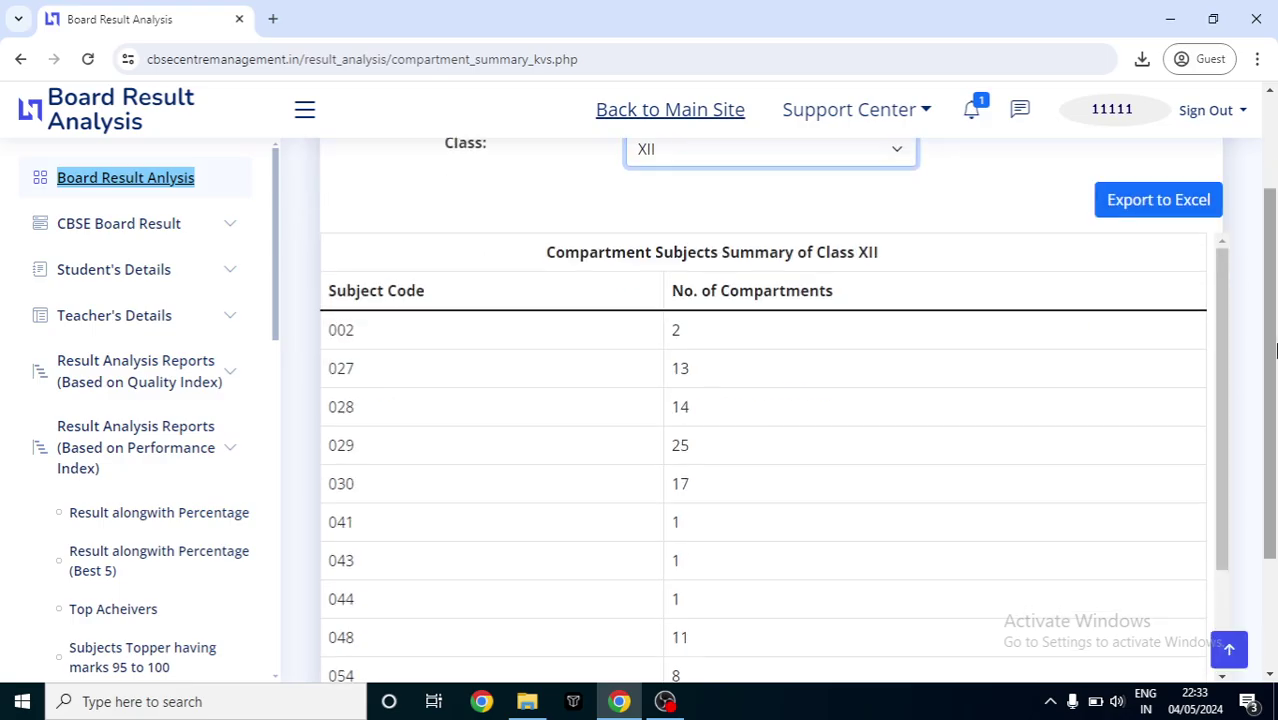
double_click(341, 336)
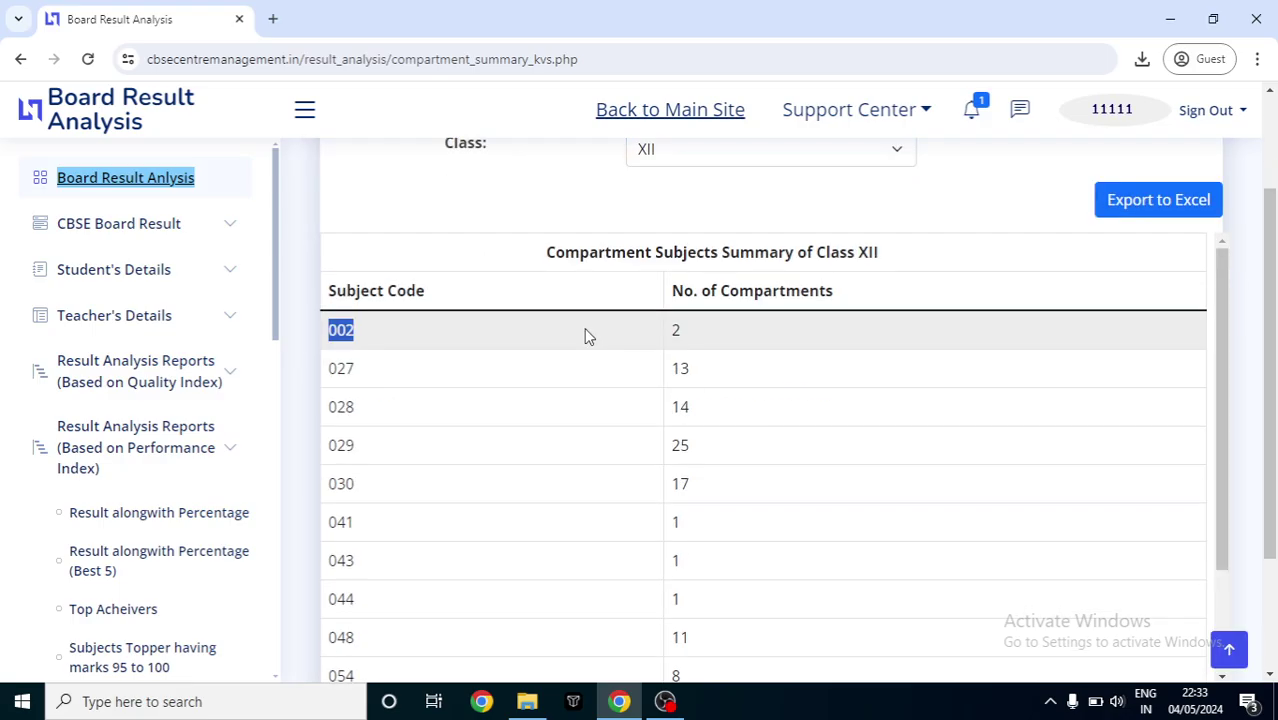
click(678, 331)
double_click(341, 368)
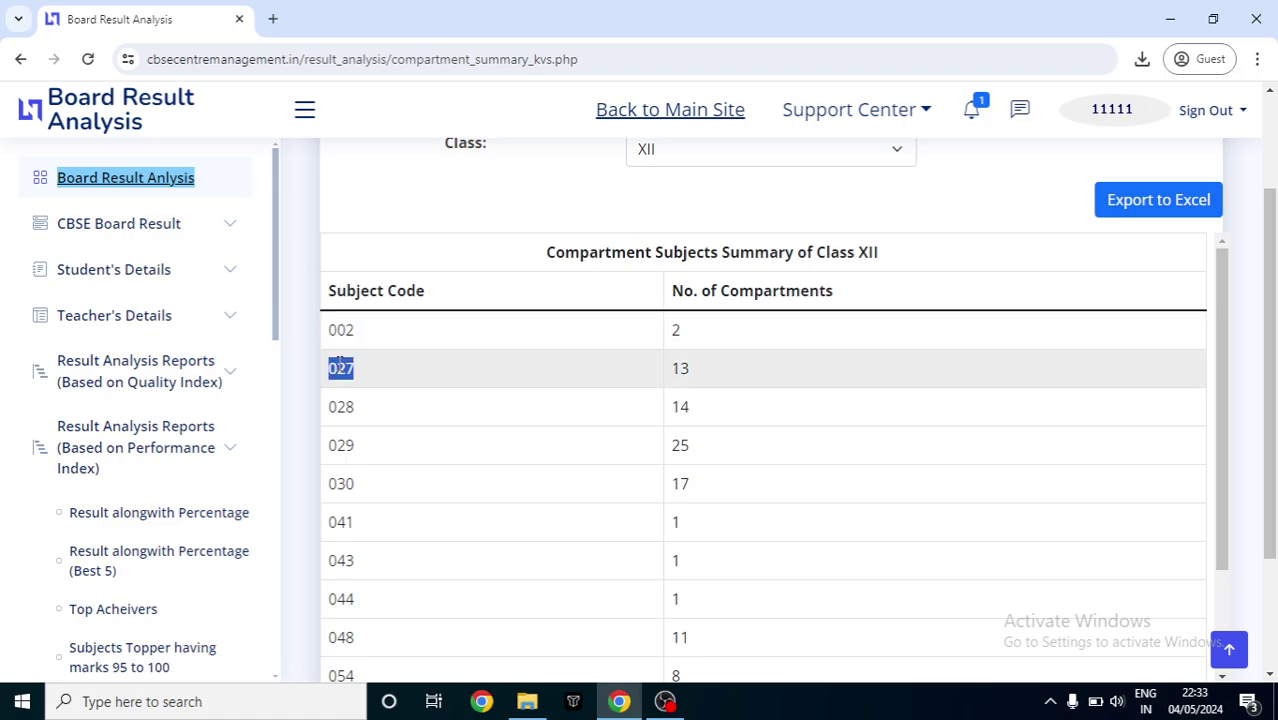
double_click(681, 368)
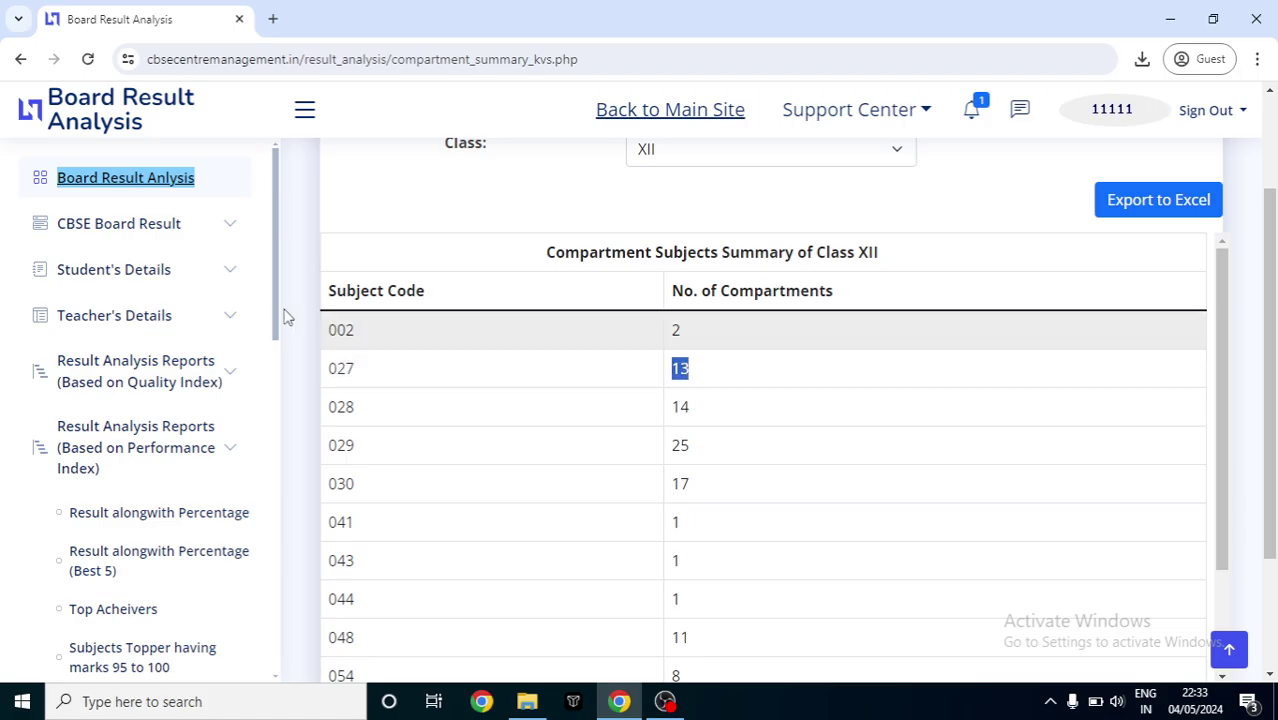
Step: Open the Compartment Students with Subject Code report for class XII and review the first student's roll number, name, gender and compartment subject codes
drag(279, 268, 275, 483)
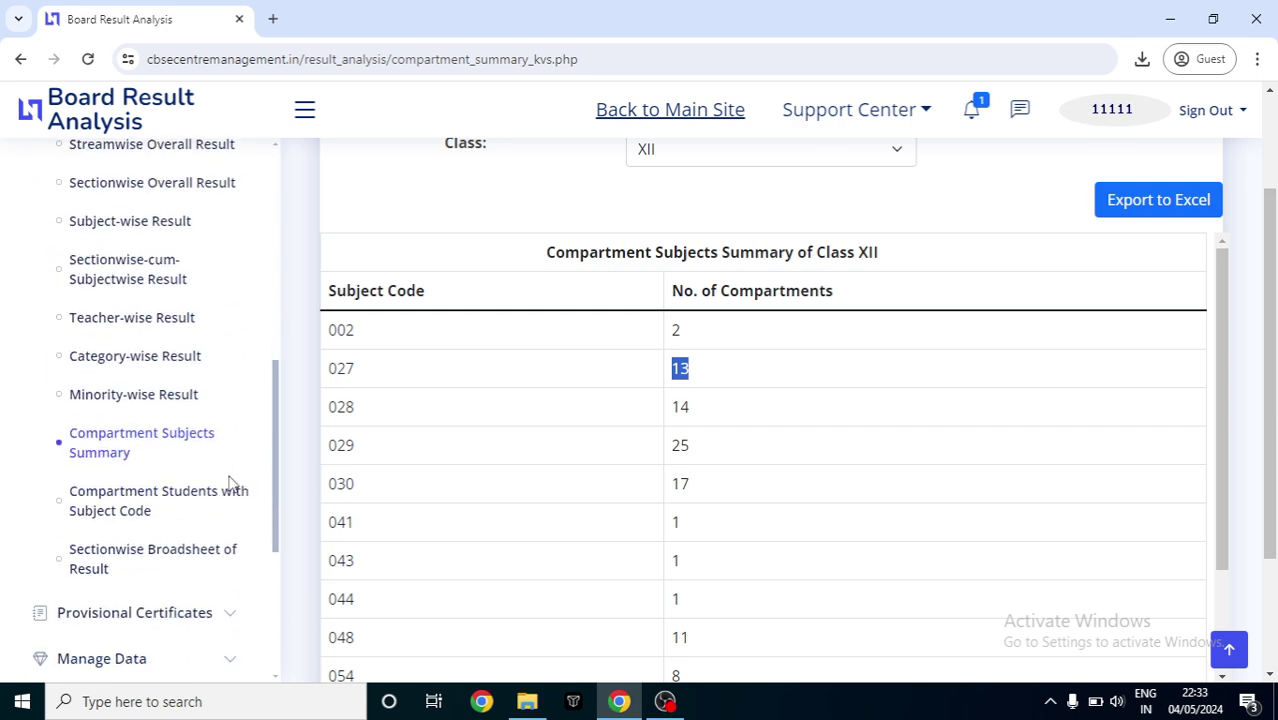
click(143, 508)
click(722, 292)
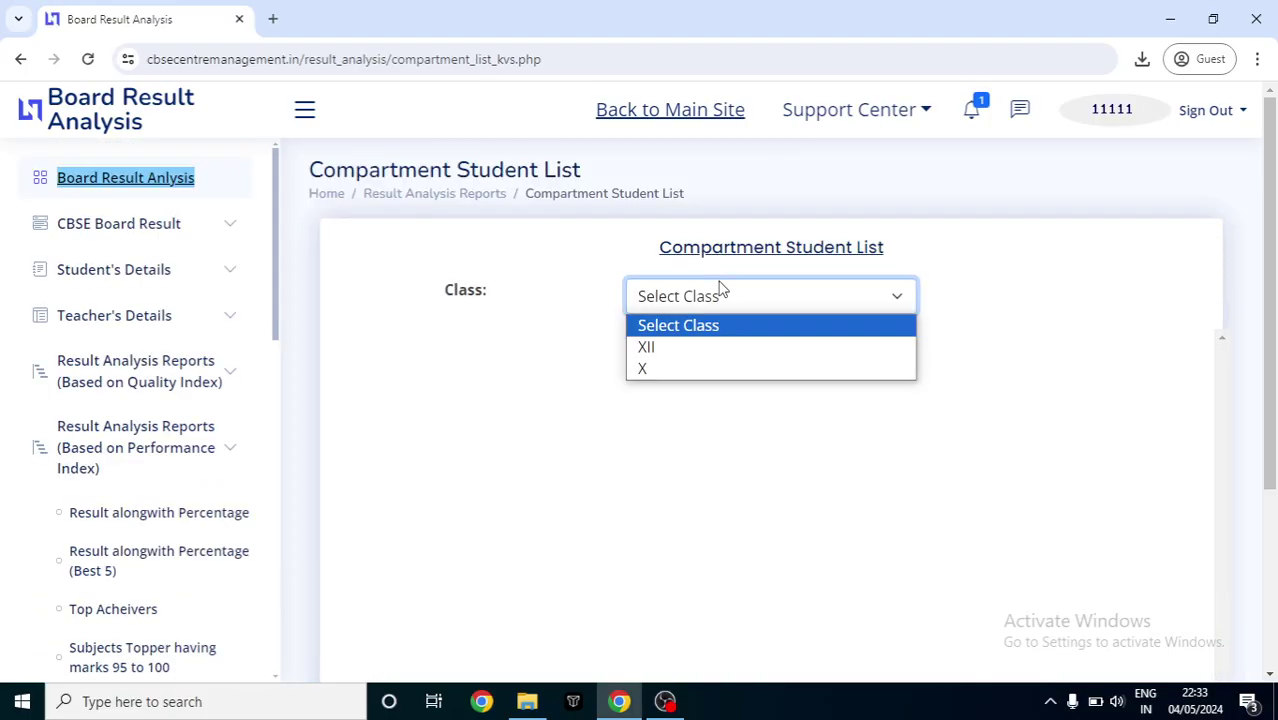
click(693, 347)
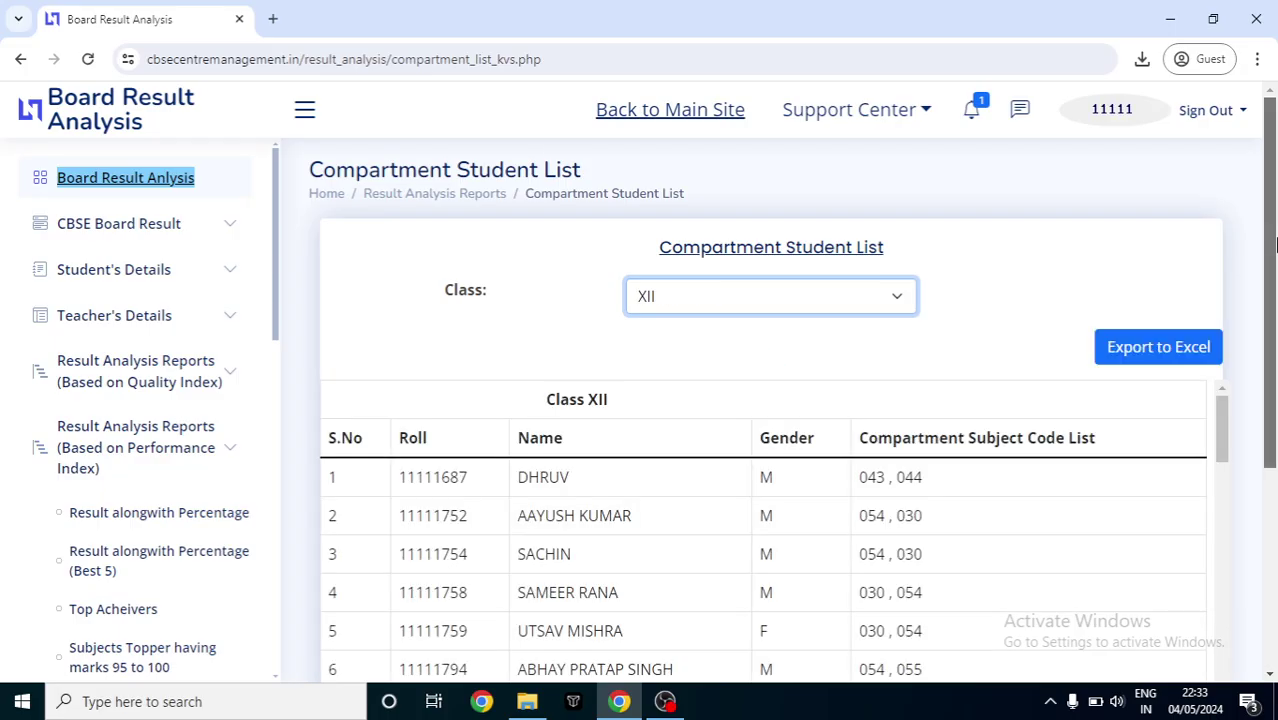
scroll(1276, 245, down, 2)
double_click(434, 343)
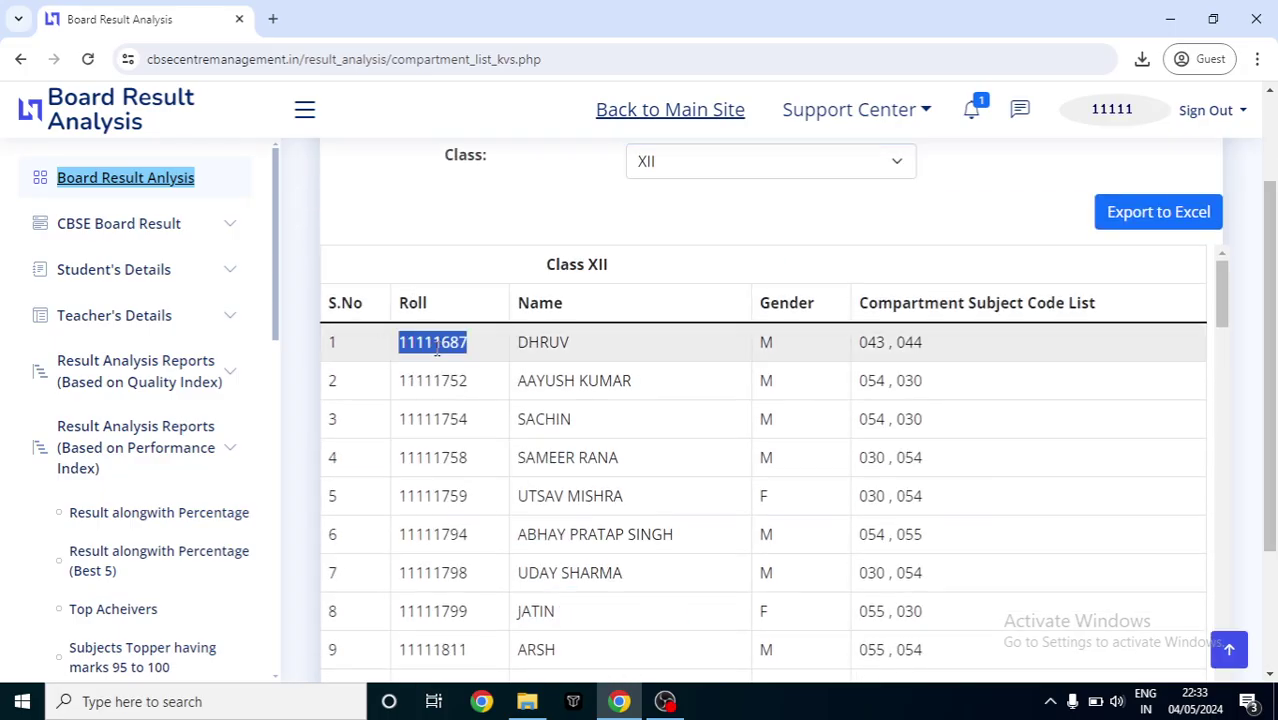
double_click(542, 342)
click(772, 340)
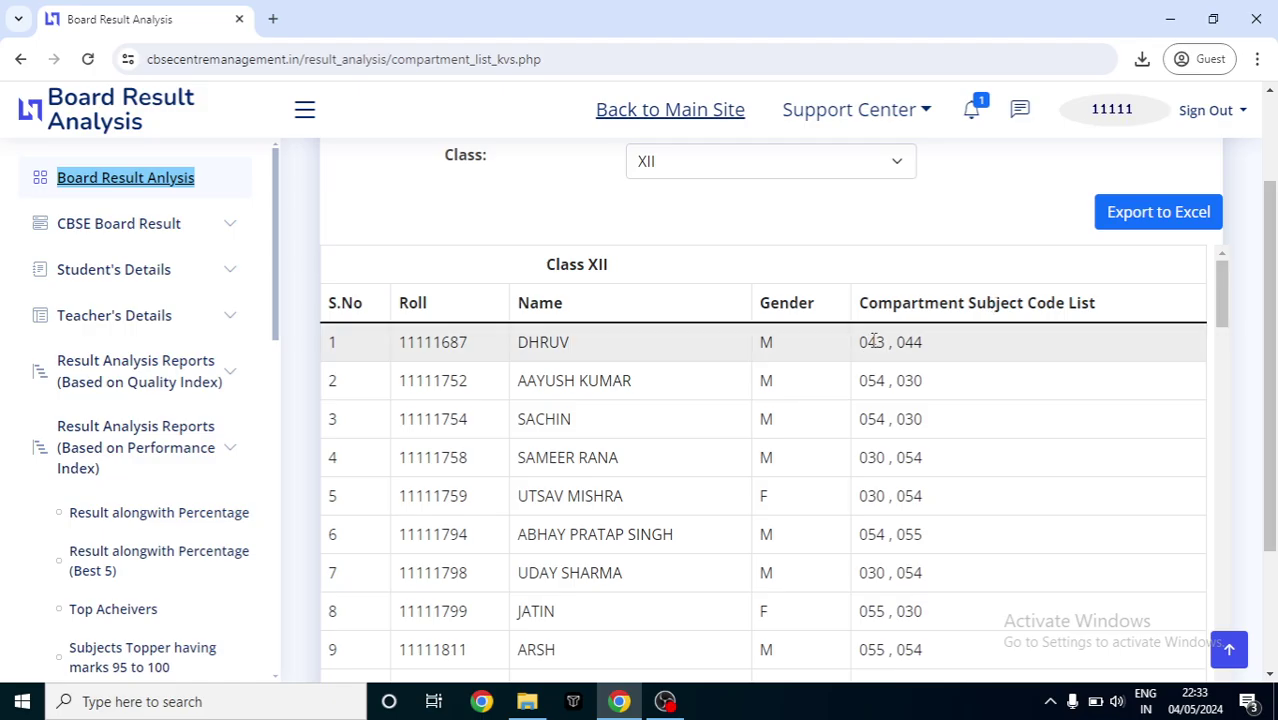
double_click(532, 342)
double_click(871, 343)
double_click(909, 342)
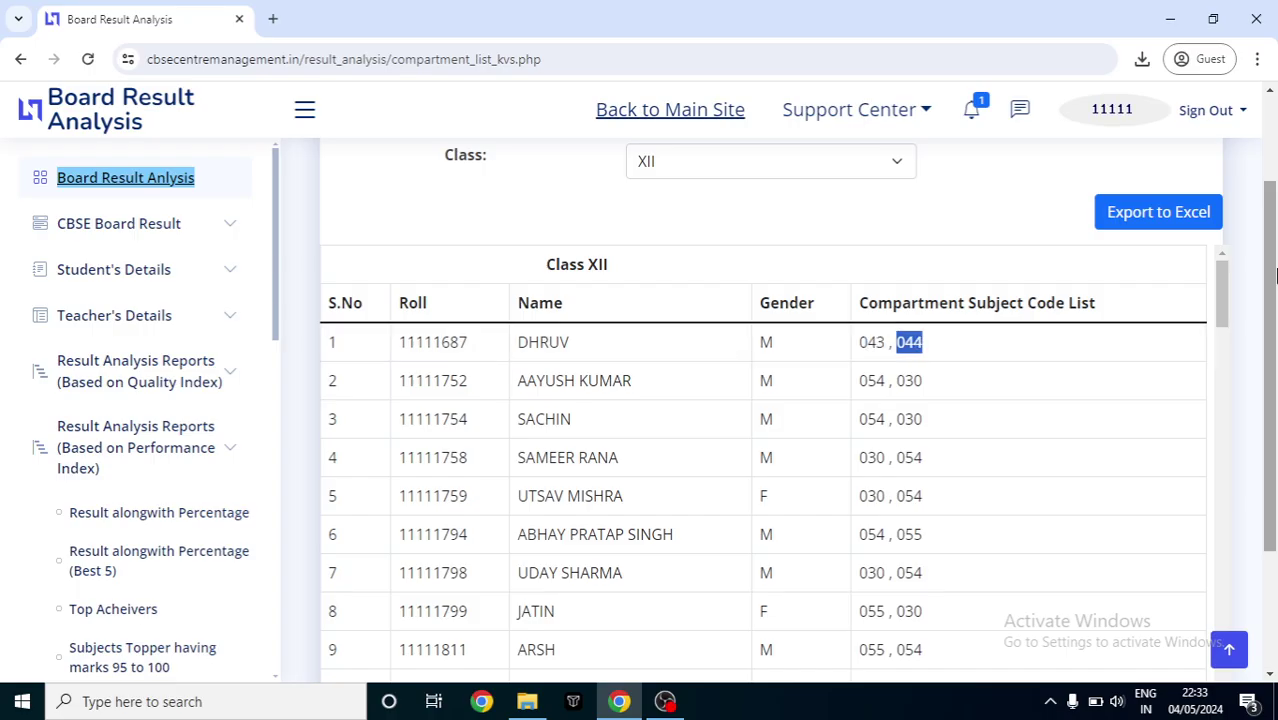
Step: Open the Sectionwise Broadsheet of Result and show the broadsheet for class XII, section A
drag(1275, 275, 1275, 330)
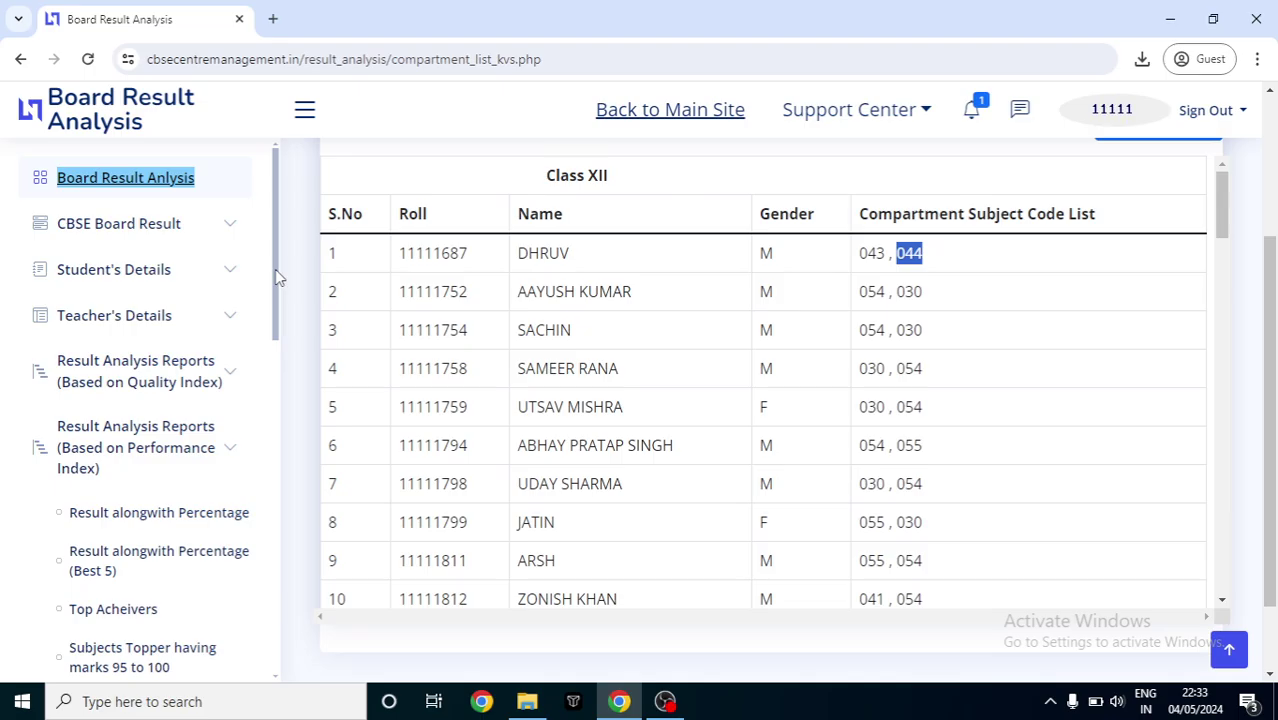
drag(278, 277, 285, 527)
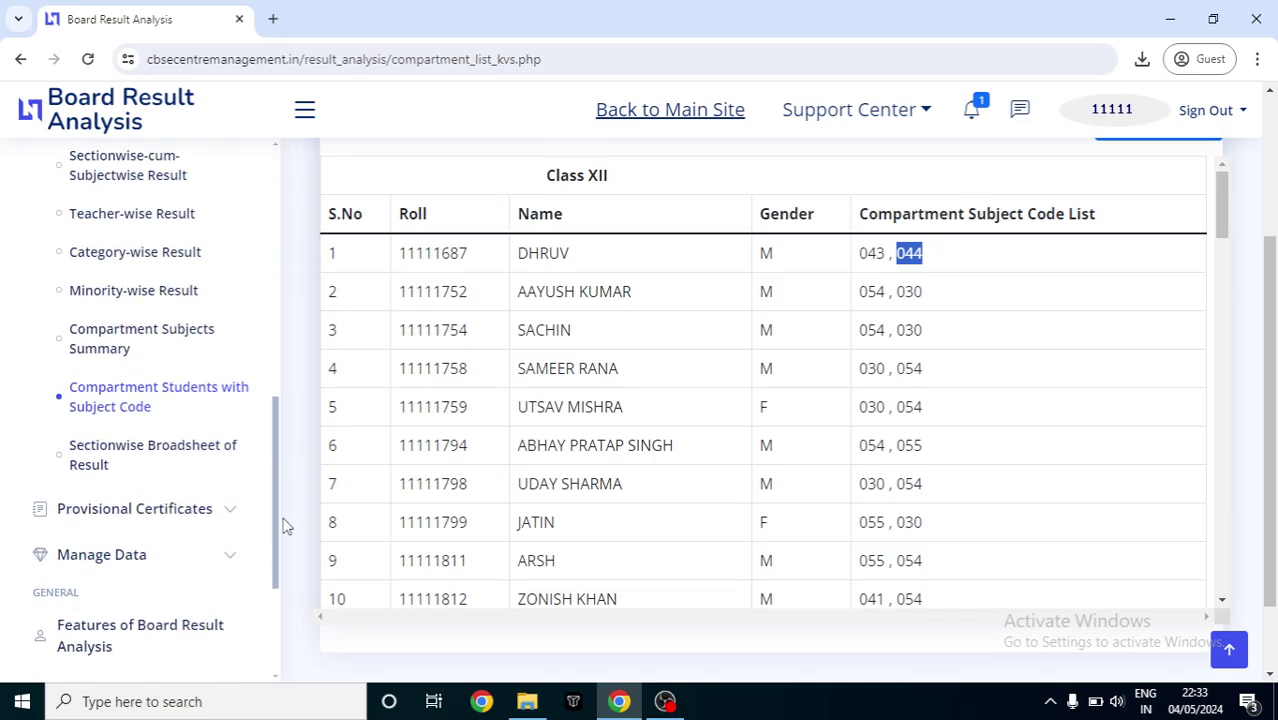
click(113, 468)
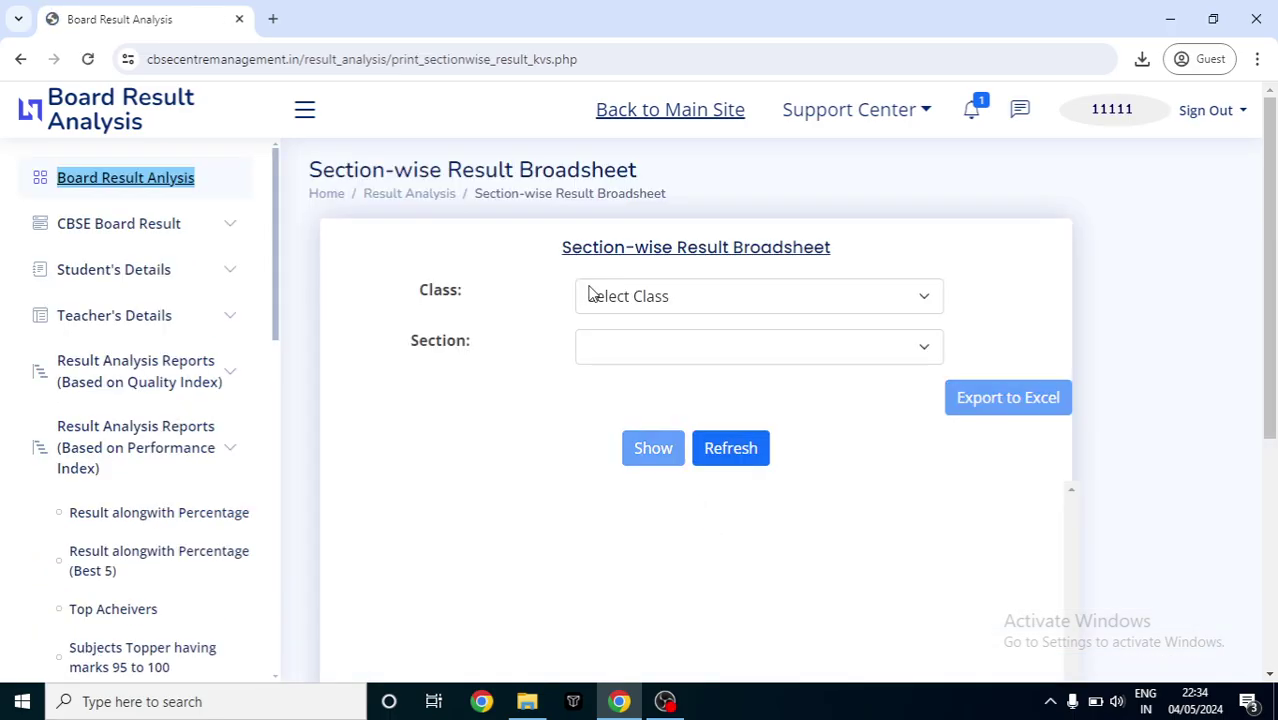
click(651, 300)
click(642, 343)
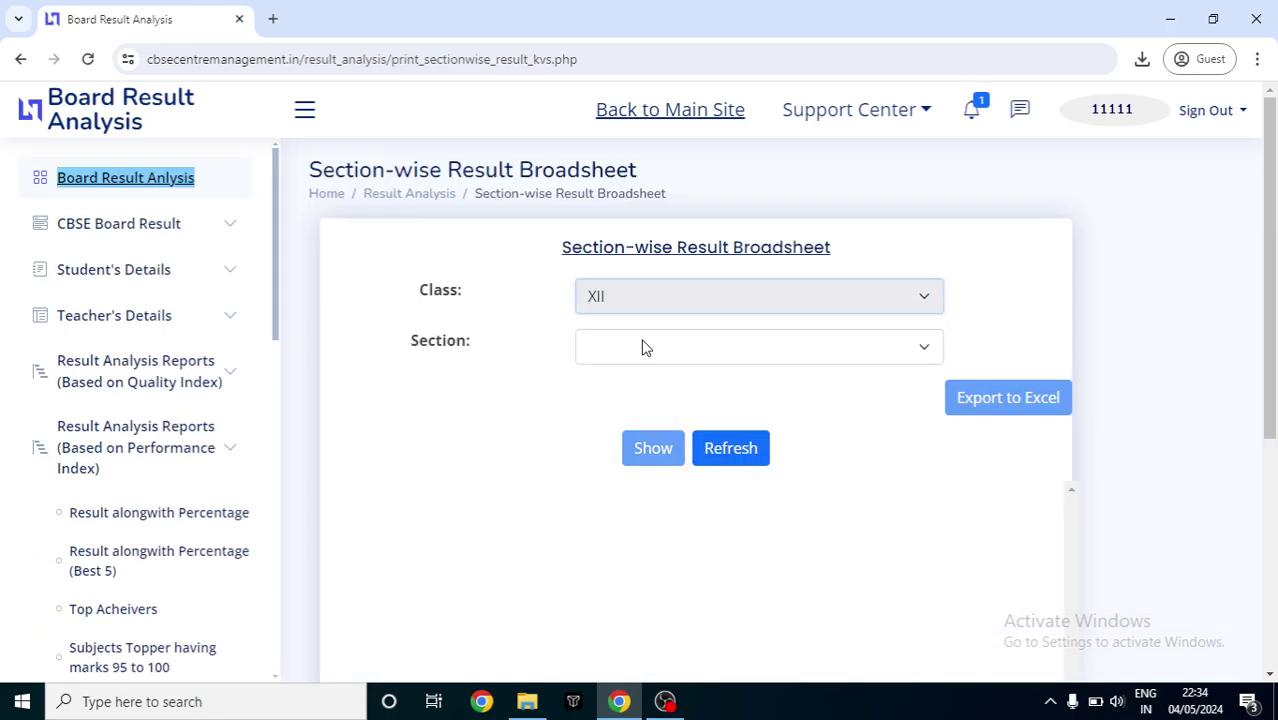
click(643, 347)
click(626, 398)
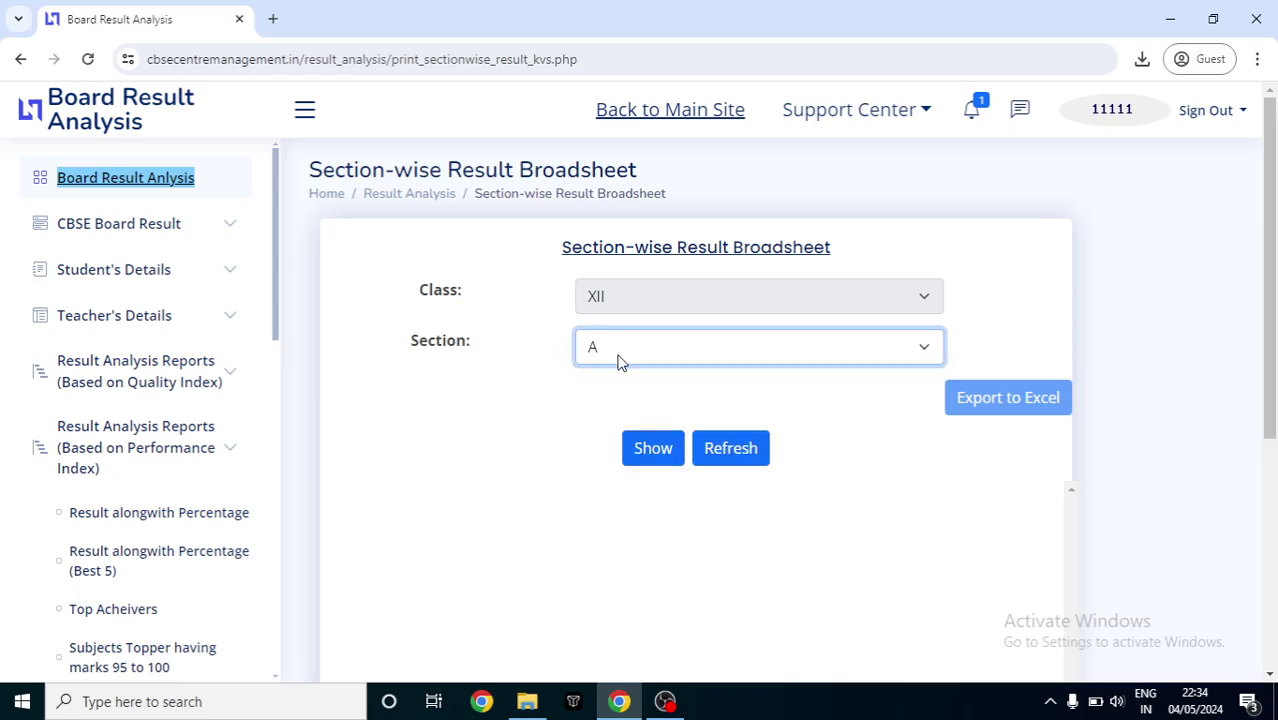
click(653, 450)
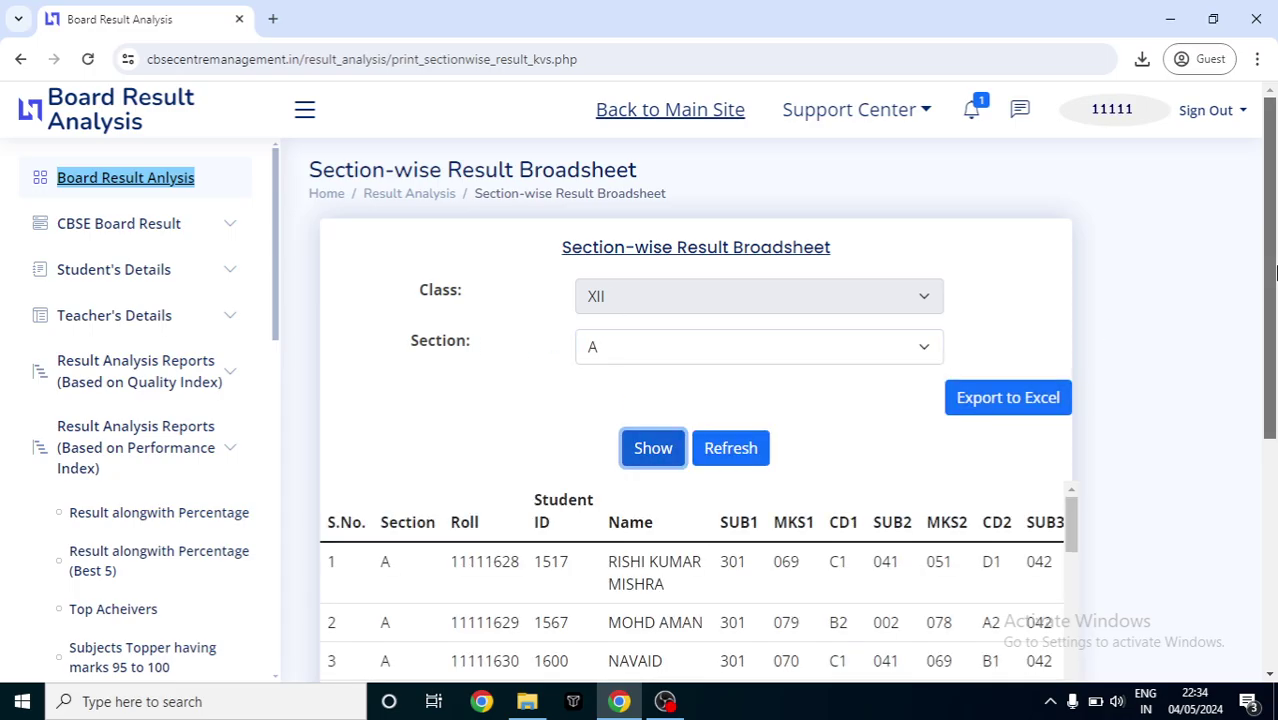
Step: Review the section A broadsheet across its subject marks and grades to the result, total and percentage columns
scroll(1273, 420, down, 3)
drag(485, 675, 945, 660)
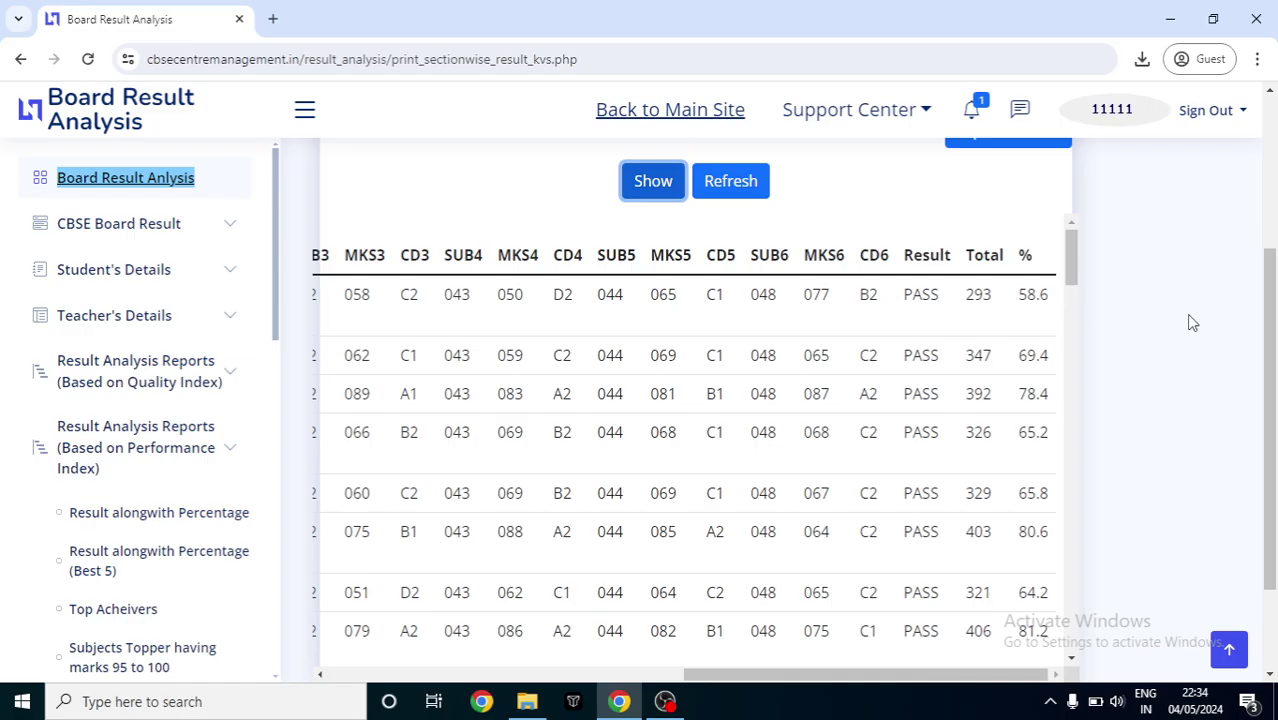
scroll(1273, 335, down, 2)
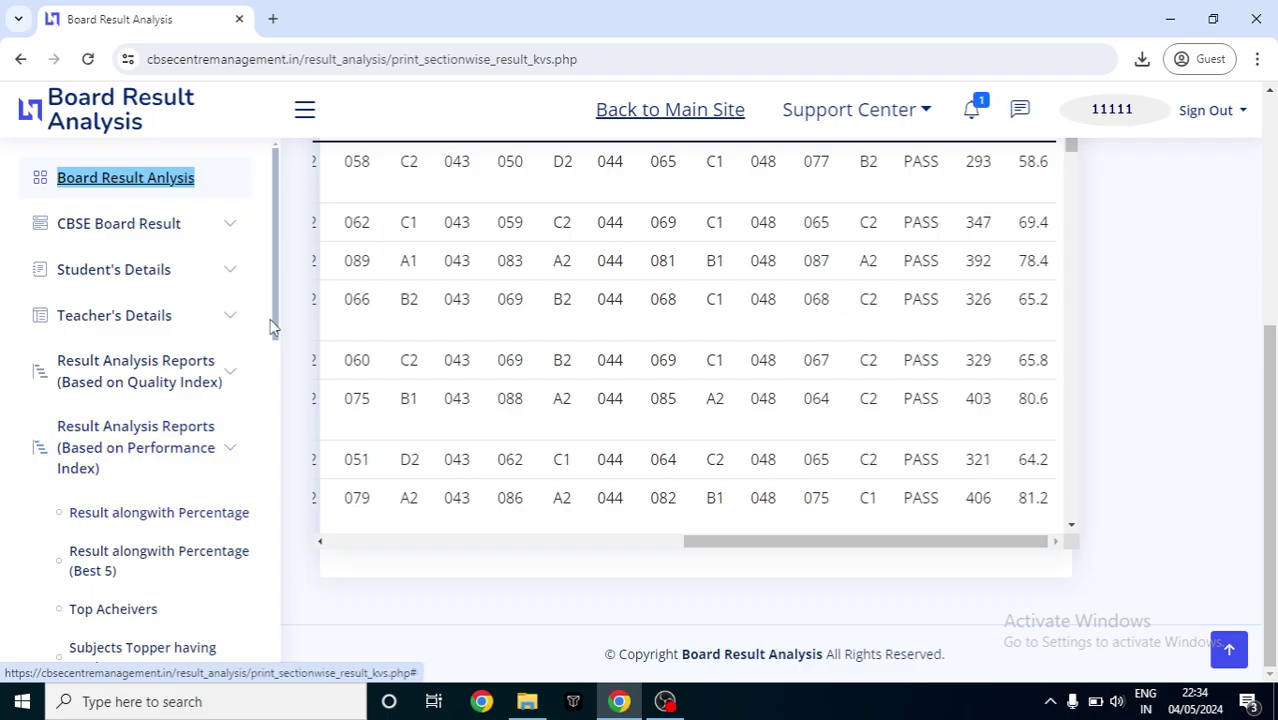
Step: Open the Overall Result report from the Performance Index reports and show its results for class XII
drag(275, 297, 283, 388)
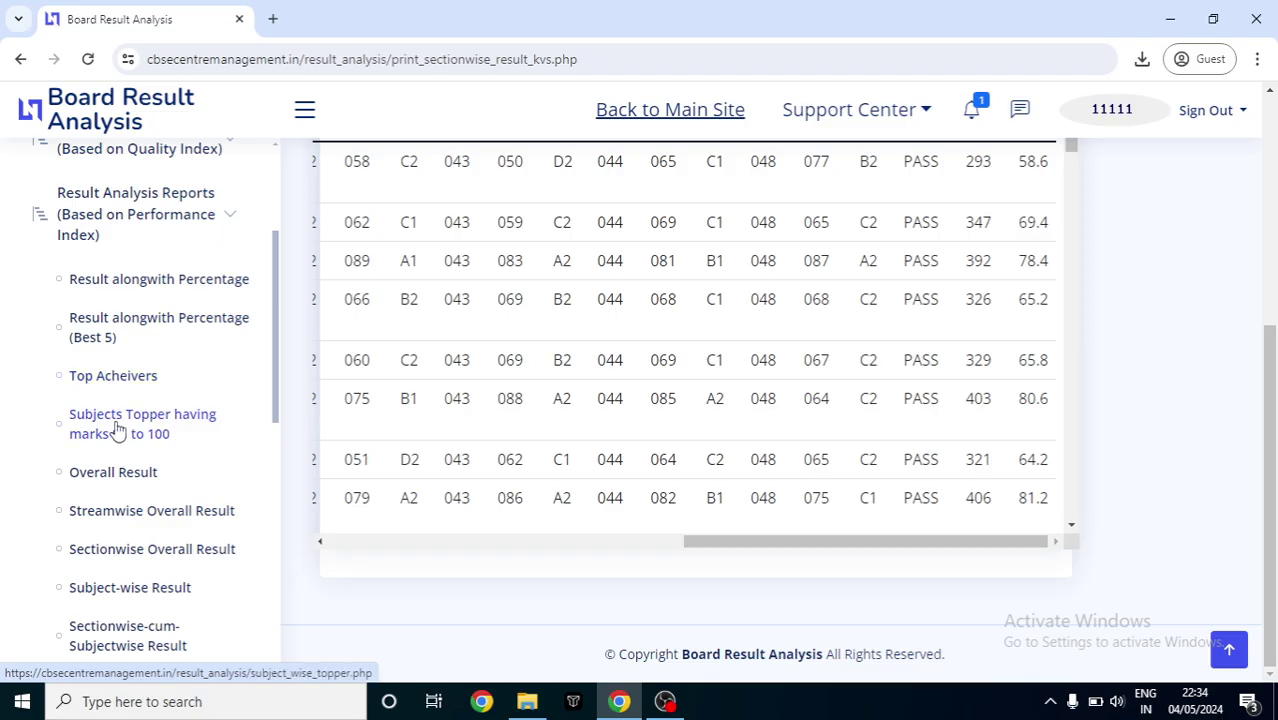
click(119, 478)
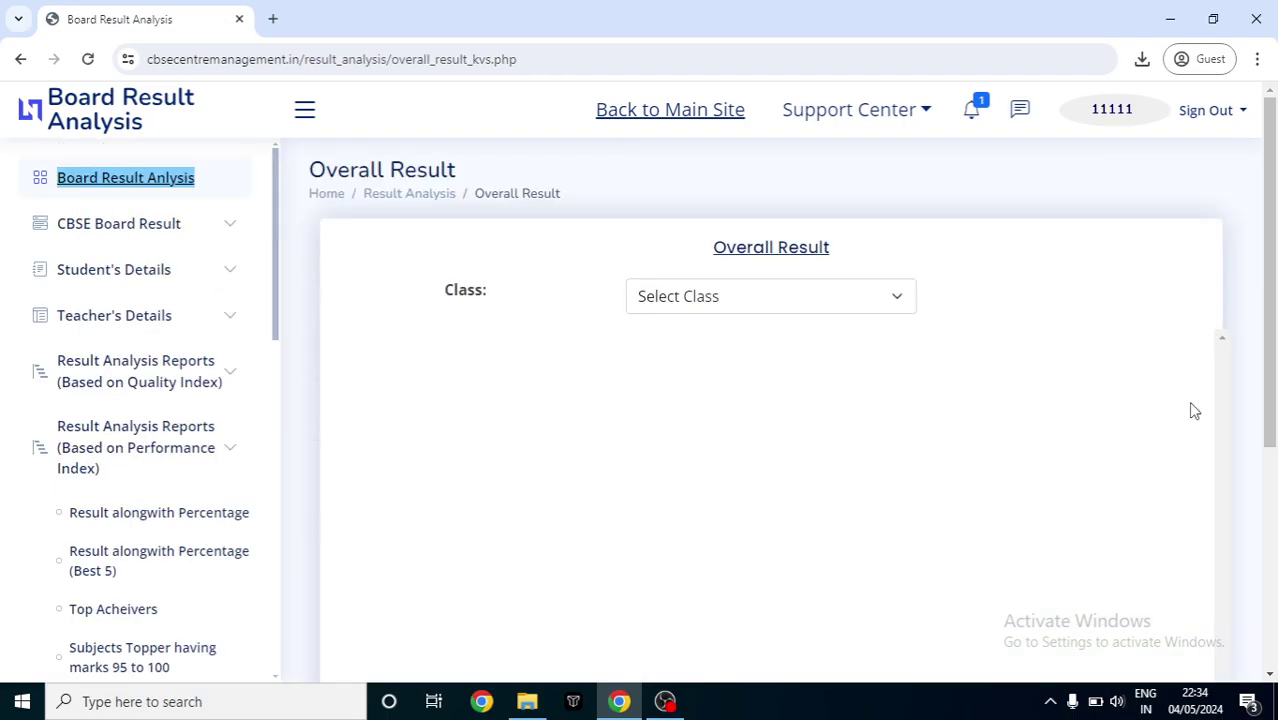
click(744, 316)
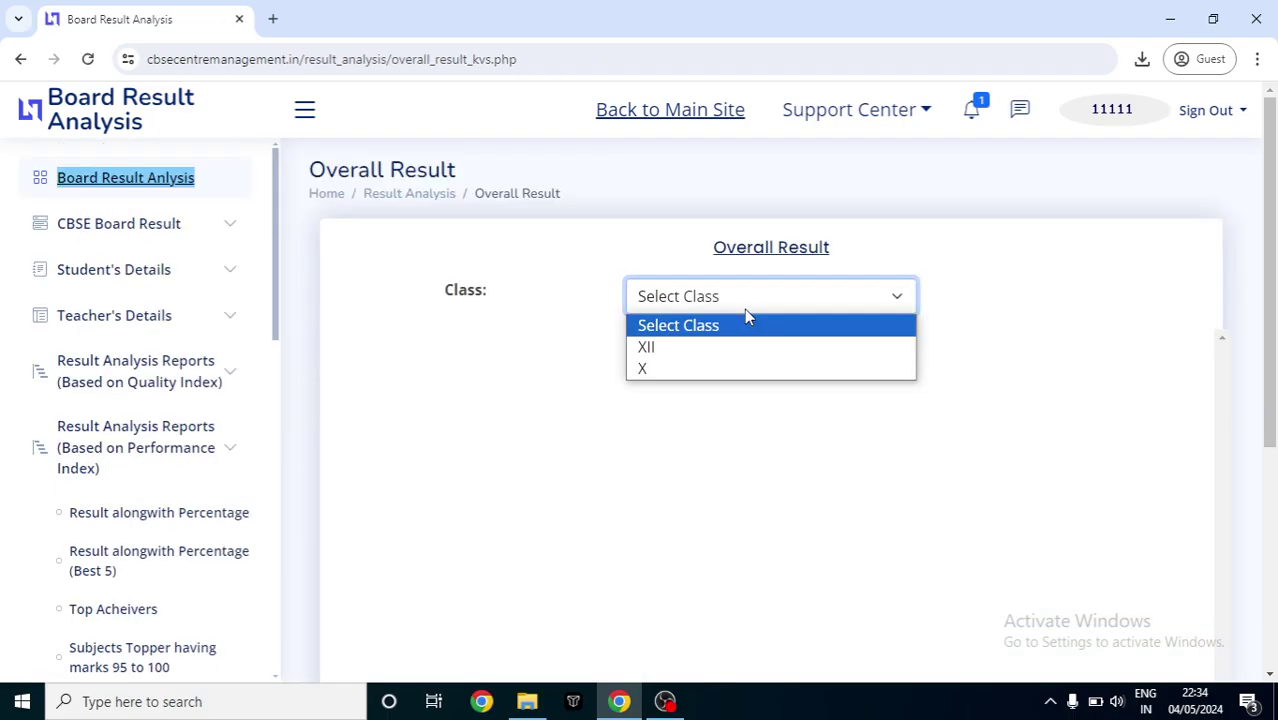
click(709, 355)
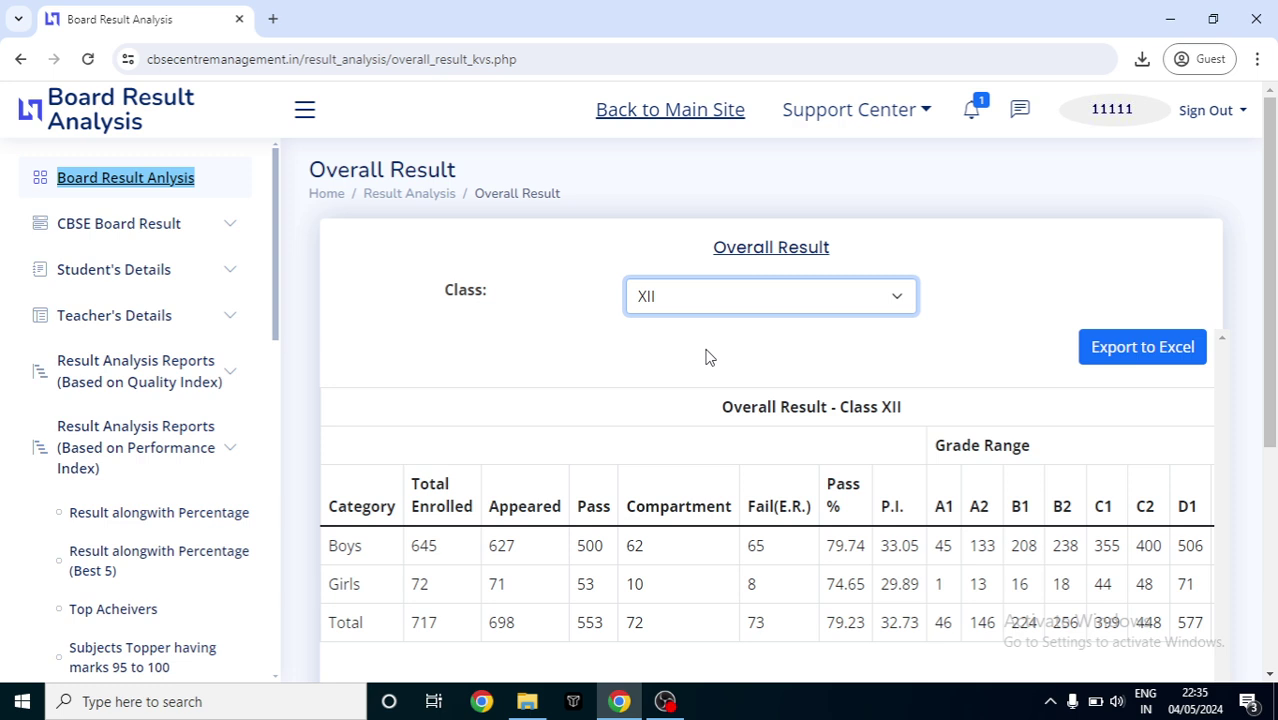
Step: Examine the note below the Overall Result table that explains the PI calculation formula
drag(1270, 246, 1275, 425)
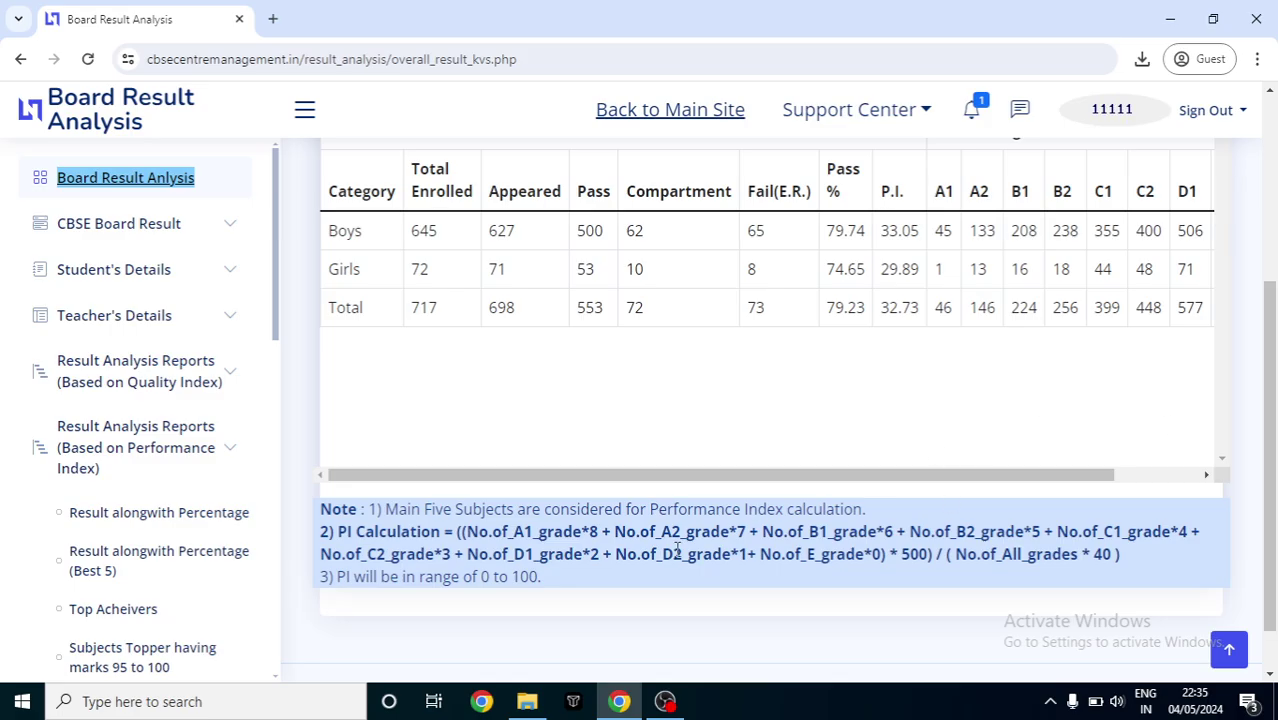
drag(338, 533, 1136, 568)
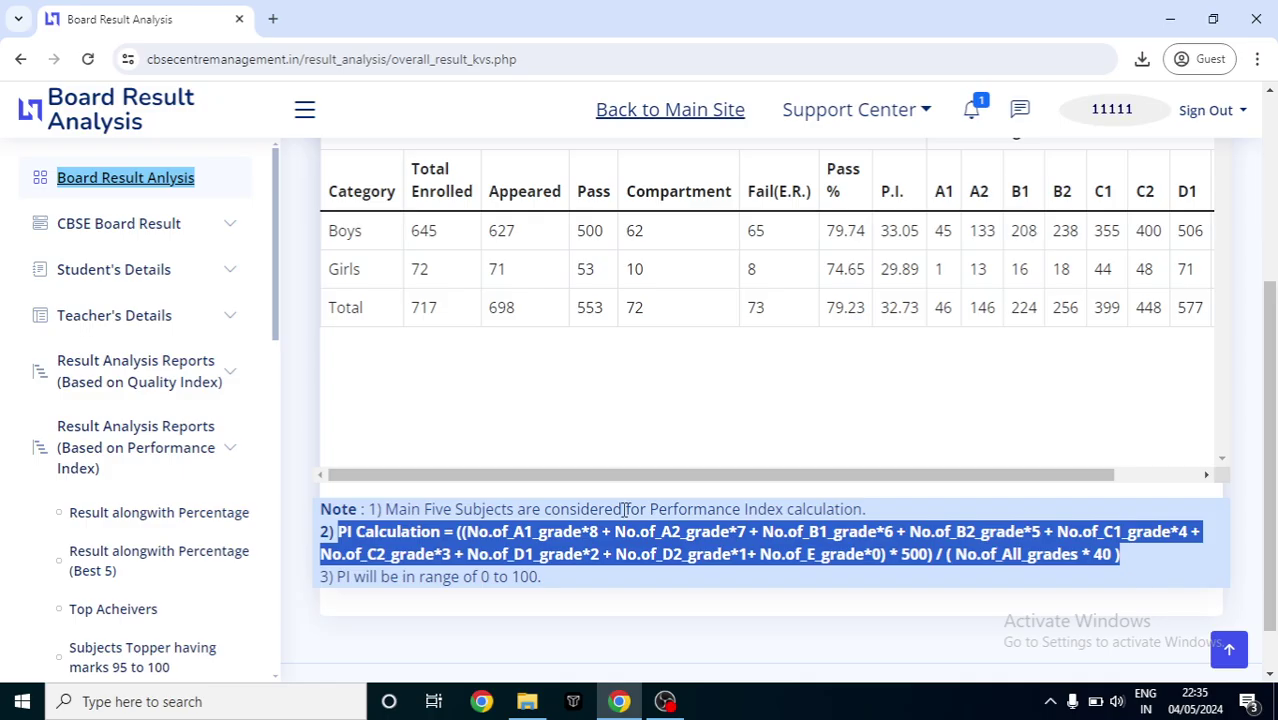
click(553, 537)
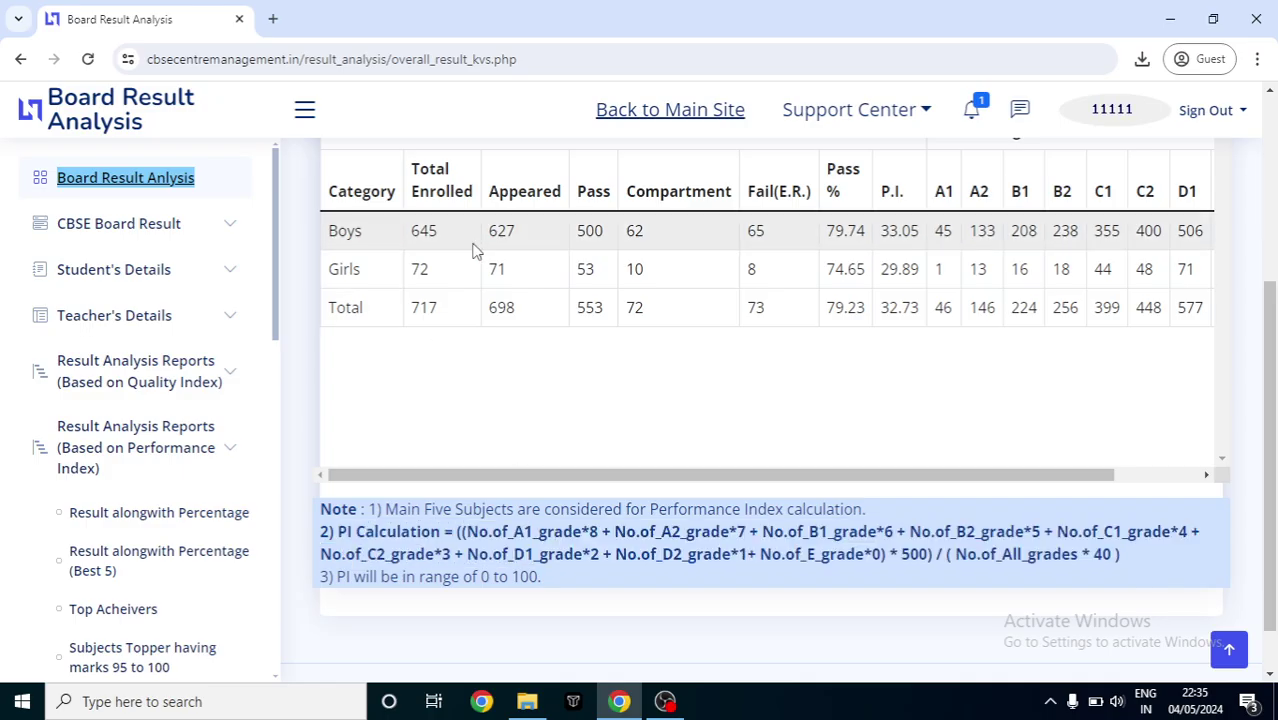
Step: Review the Total row of the class XII Overall Result, from enrolment and pass percentage to P.I. and grades A1 to E
scroll(1275, 400, up, 2)
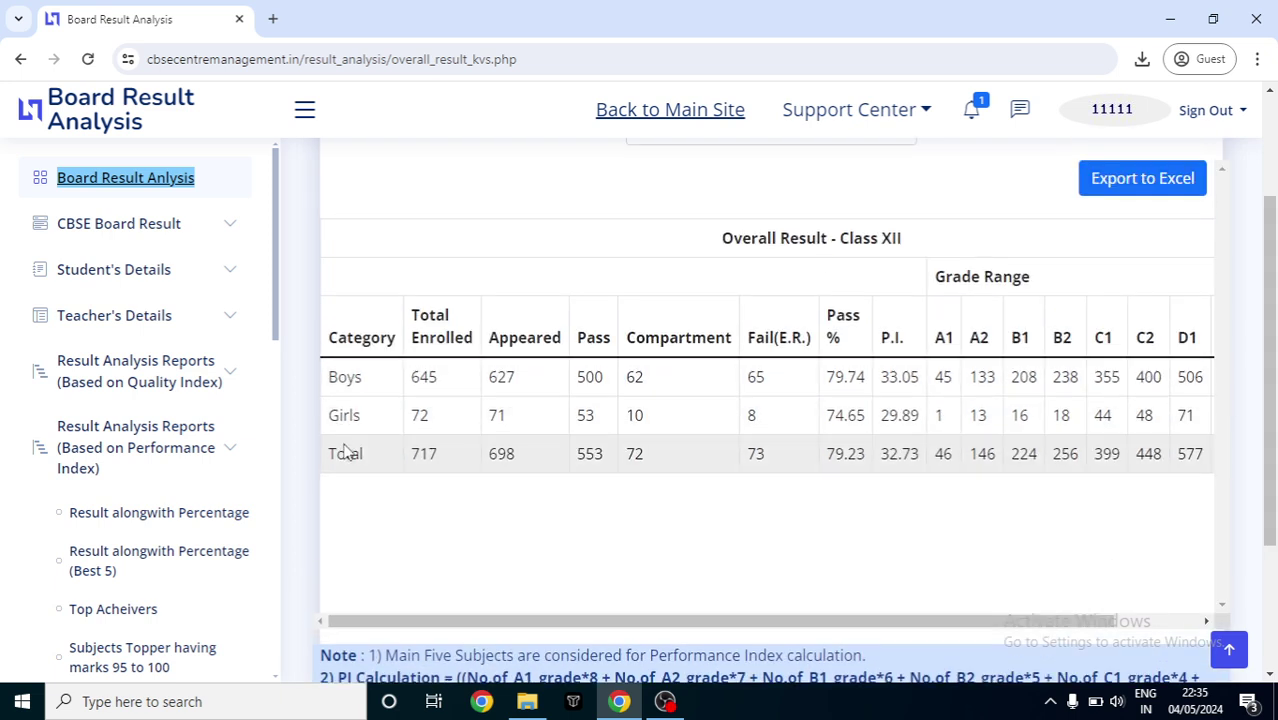
double_click(424, 454)
double_click(503, 454)
click(594, 453)
double_click(594, 453)
double_click(635, 453)
click(756, 452)
double_click(845, 453)
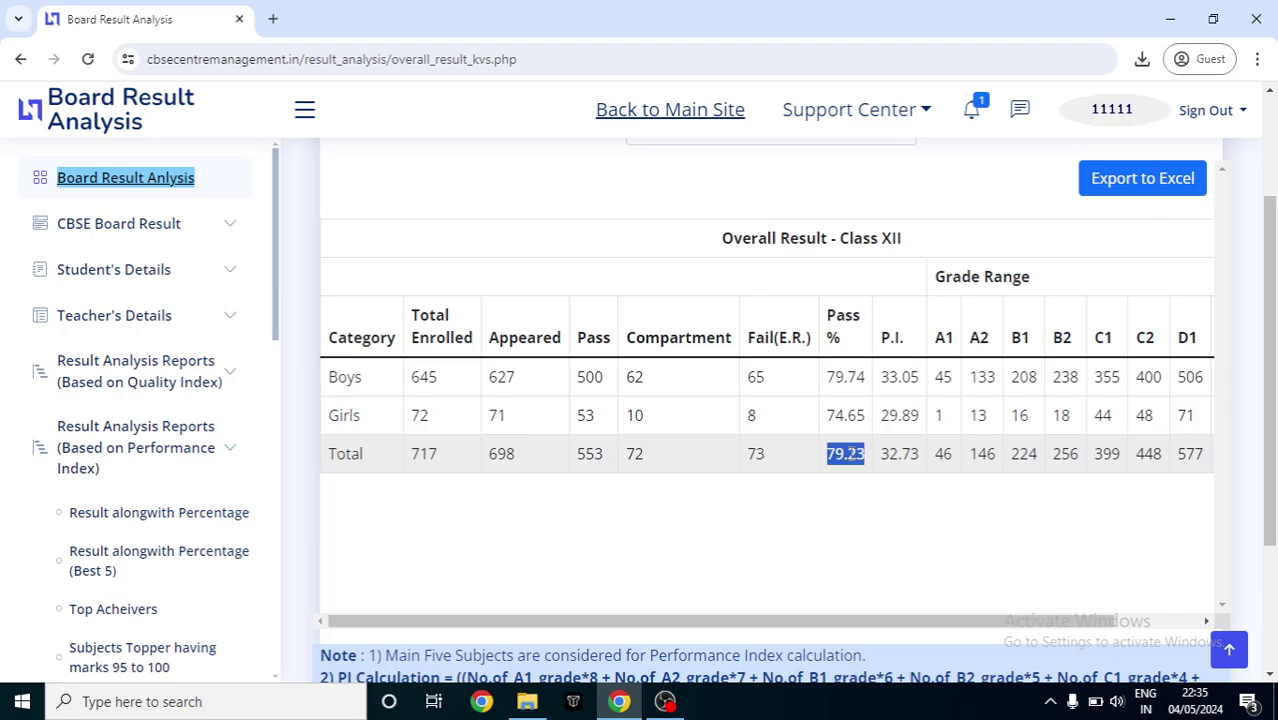
double_click(897, 453)
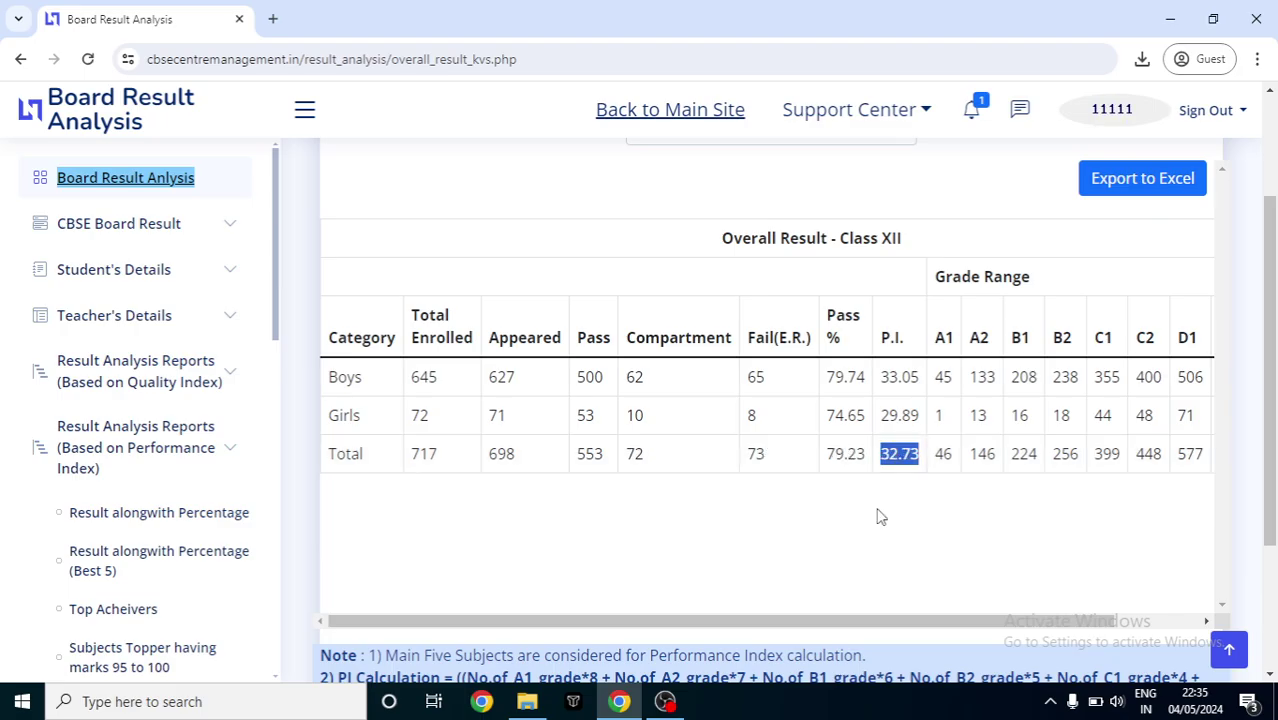
double_click(942, 453)
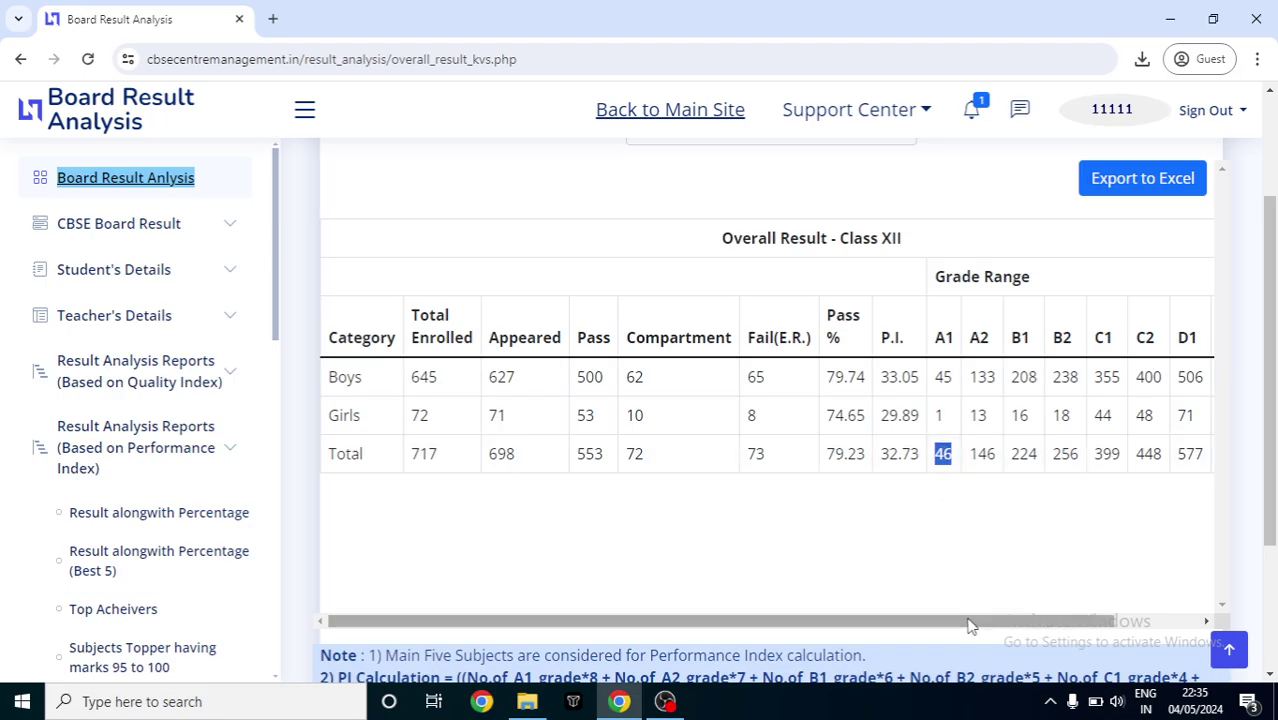
drag(970, 622, 1083, 636)
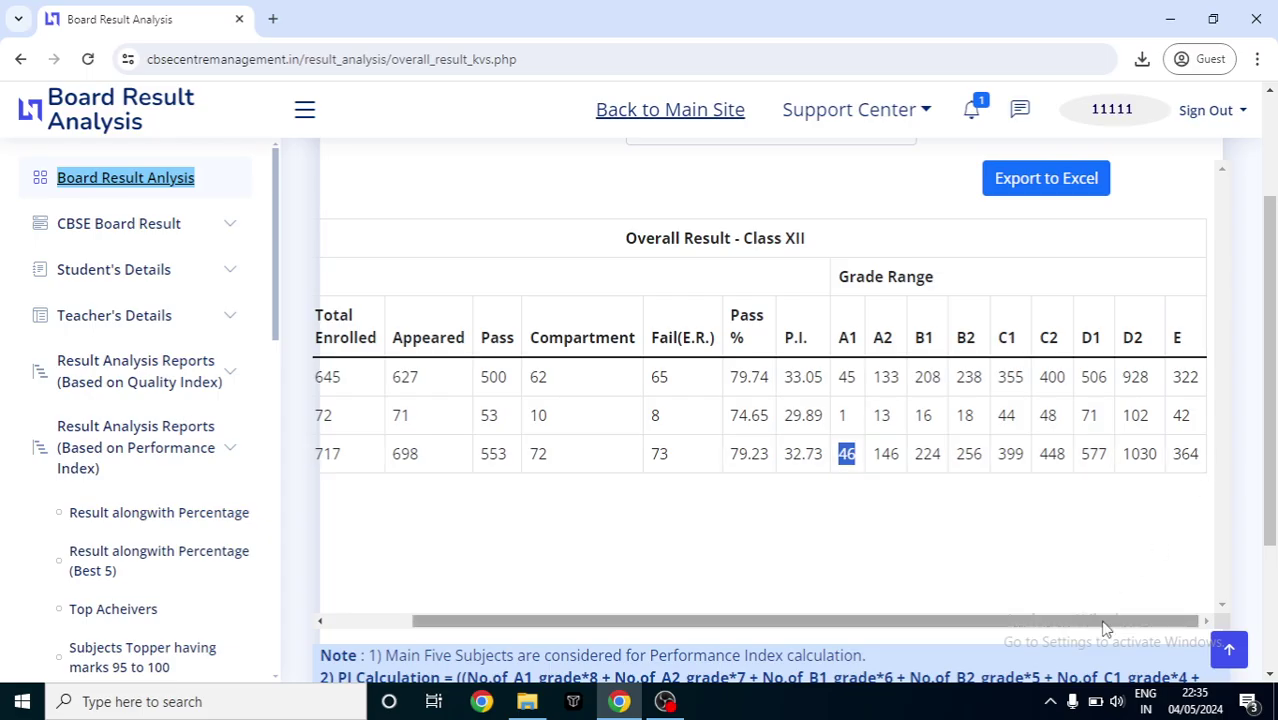
right_click(686, 626)
Step: Open the Streamwise Overall Result report and show the results for class XII, stream ARTS
drag(277, 249, 293, 432)
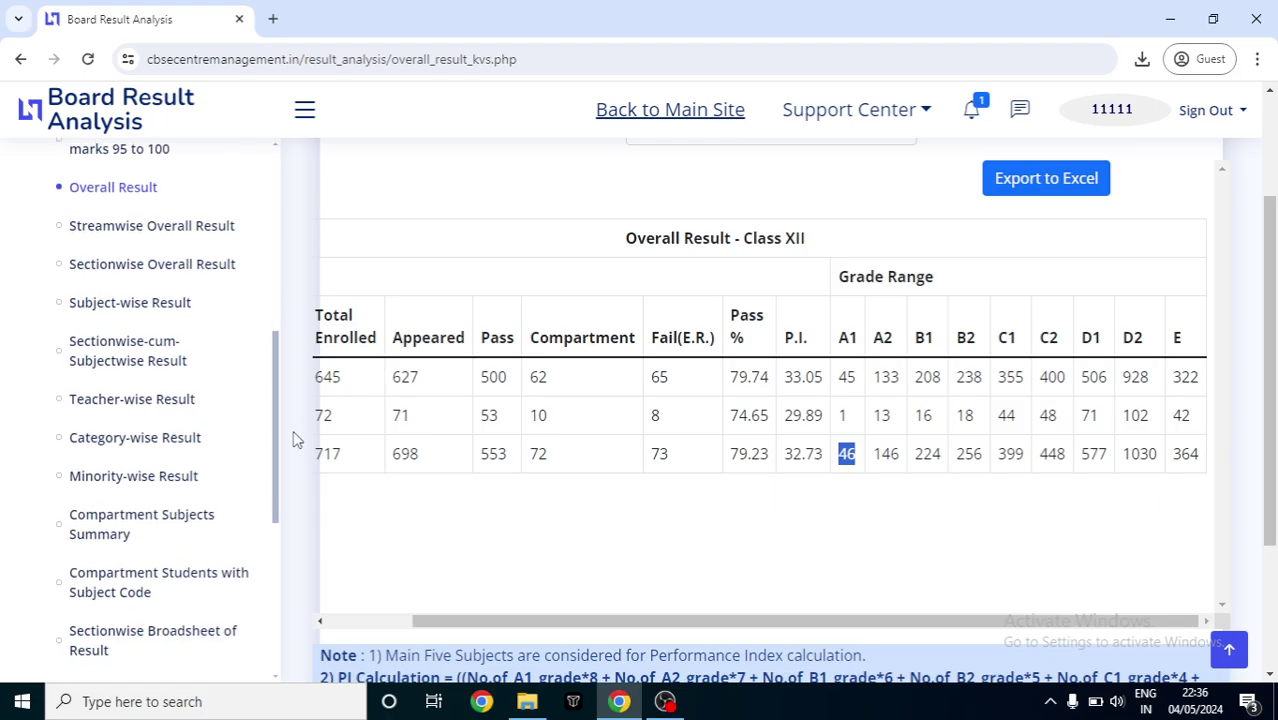
click(131, 227)
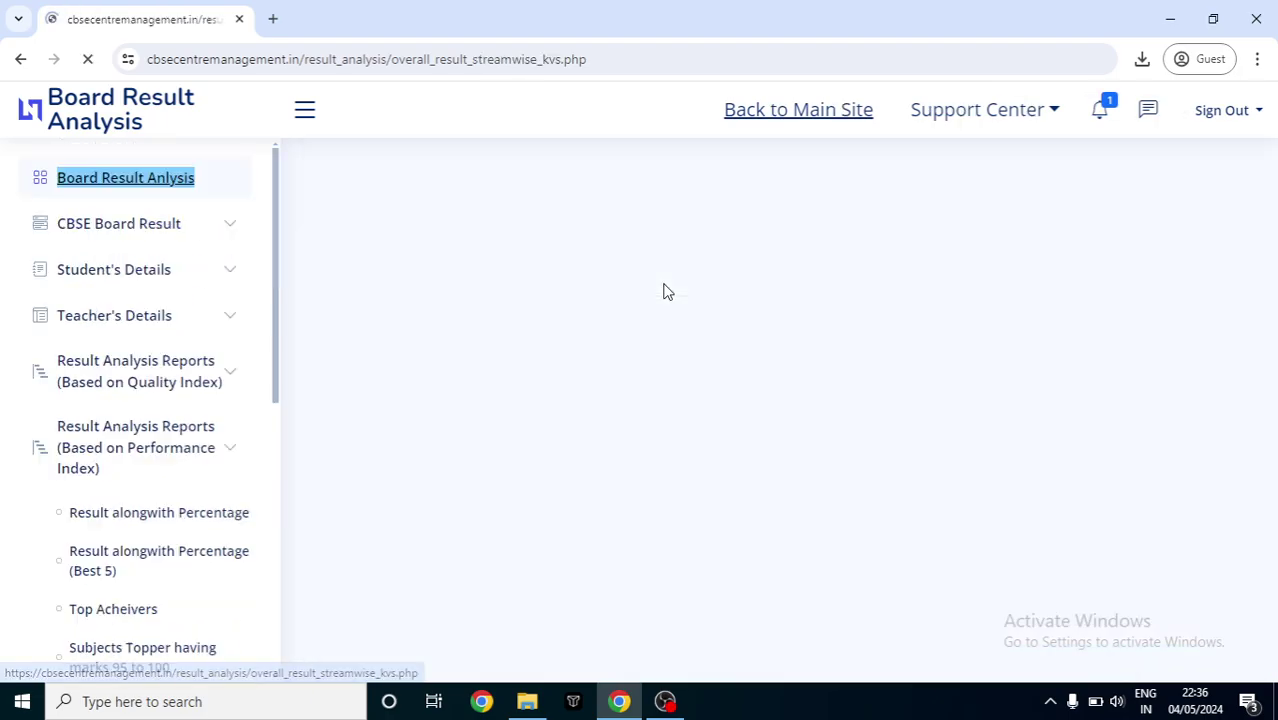
click(768, 293)
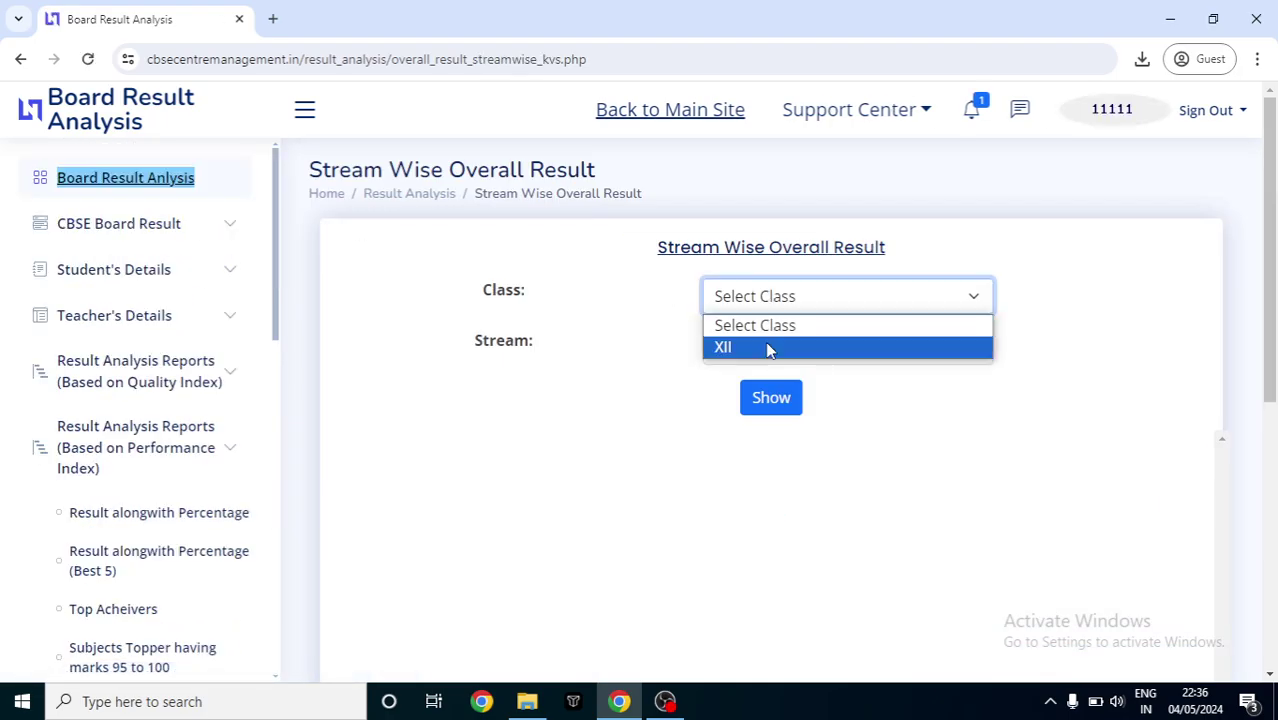
click(764, 346)
click(764, 348)
click(764, 398)
click(767, 400)
Step: Review the P.I. and Grade Range columns of the ARTS stream overall result
drag(1273, 287, 1276, 374)
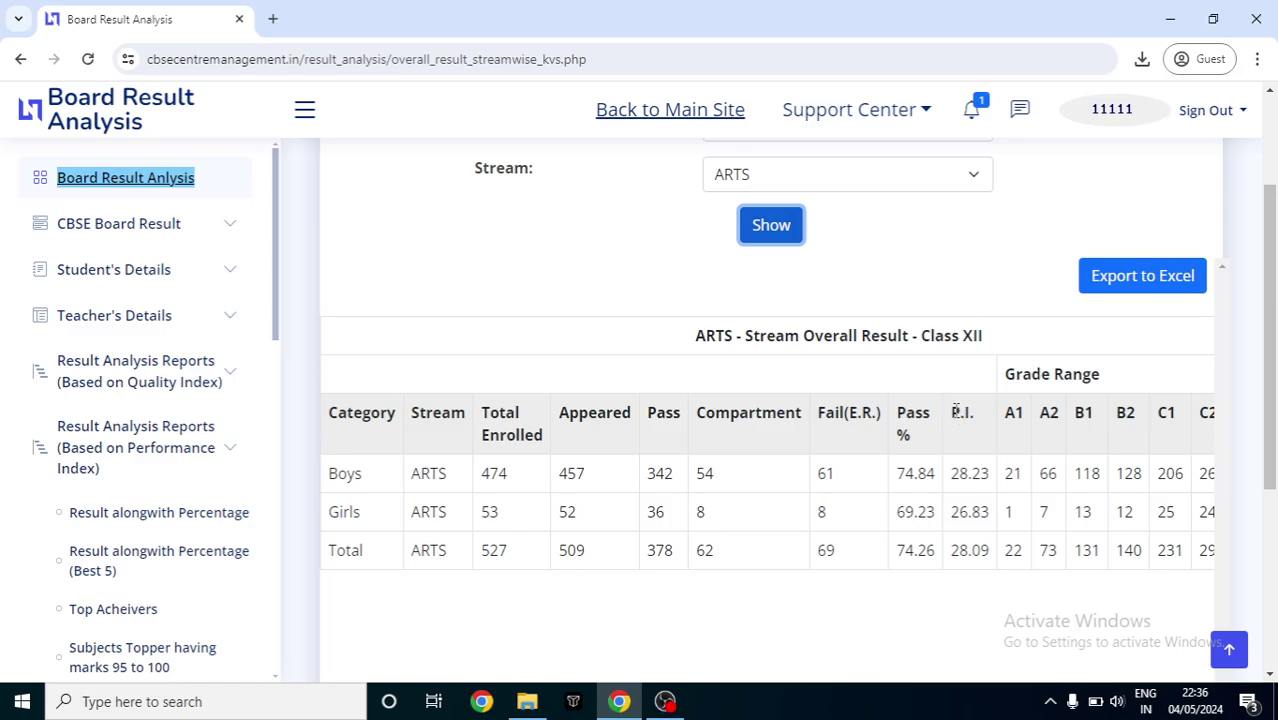
drag(957, 412, 983, 548)
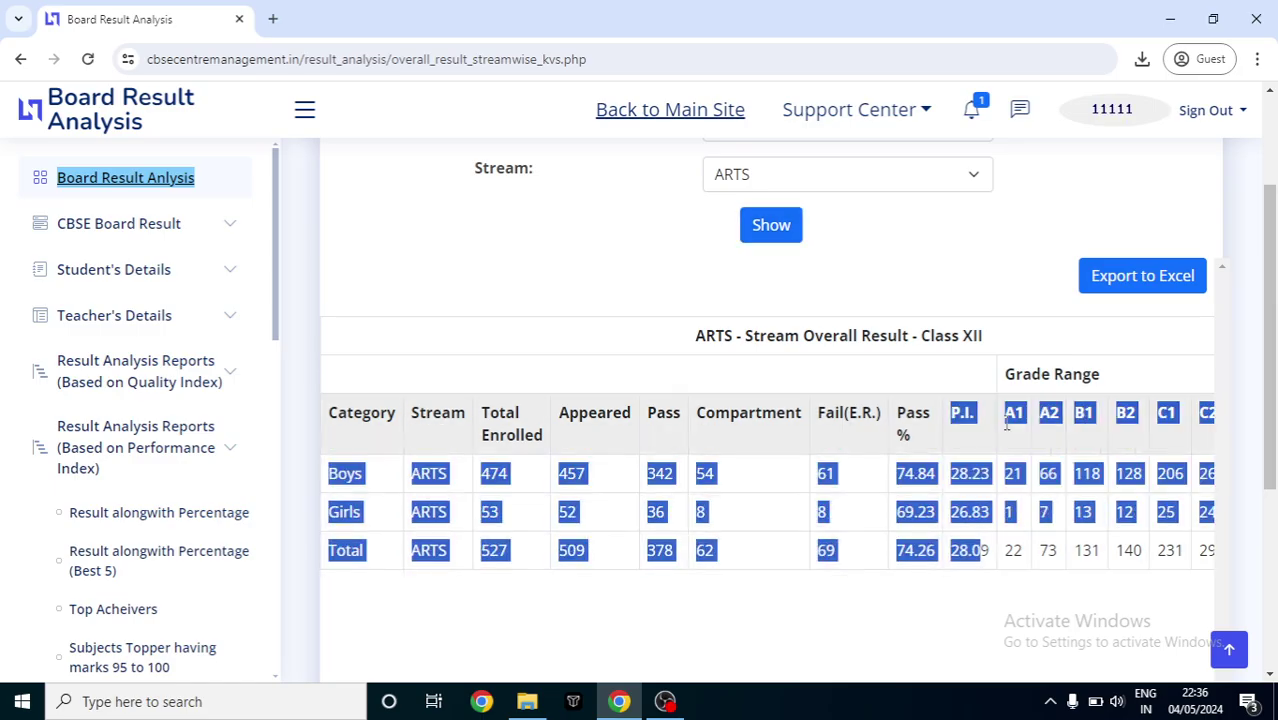
click(1012, 400)
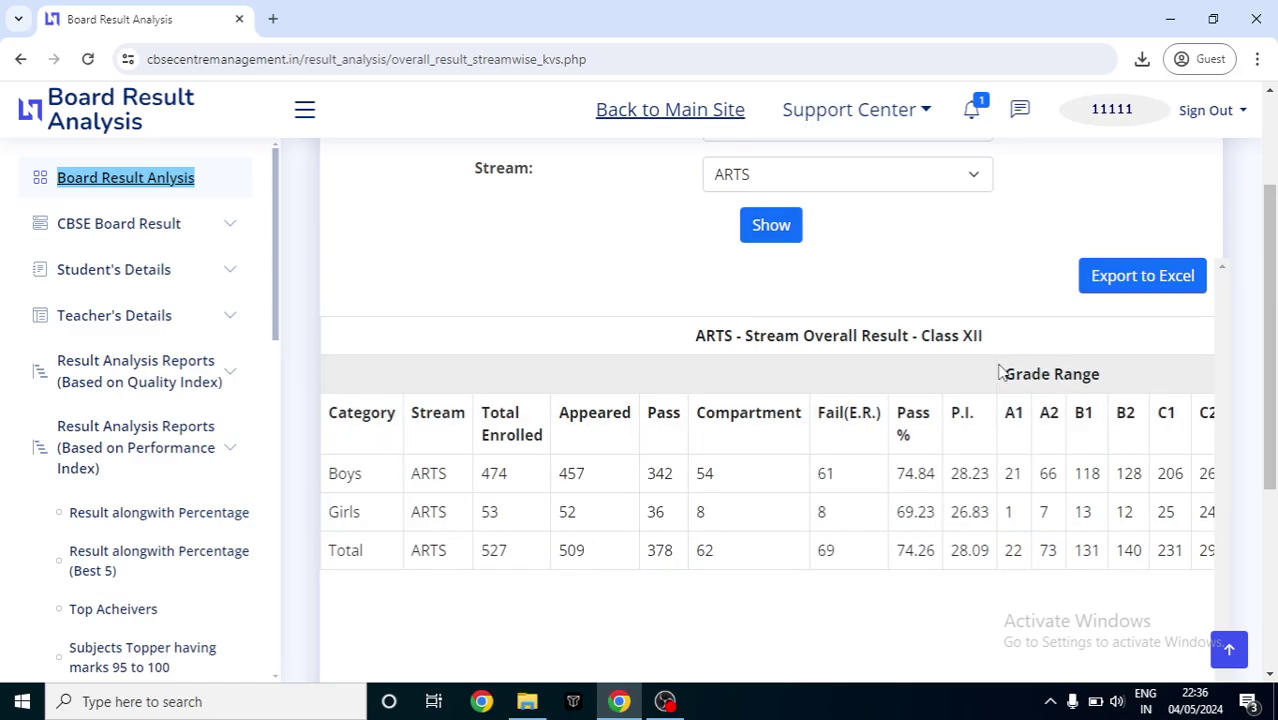
right_click(1083, 385)
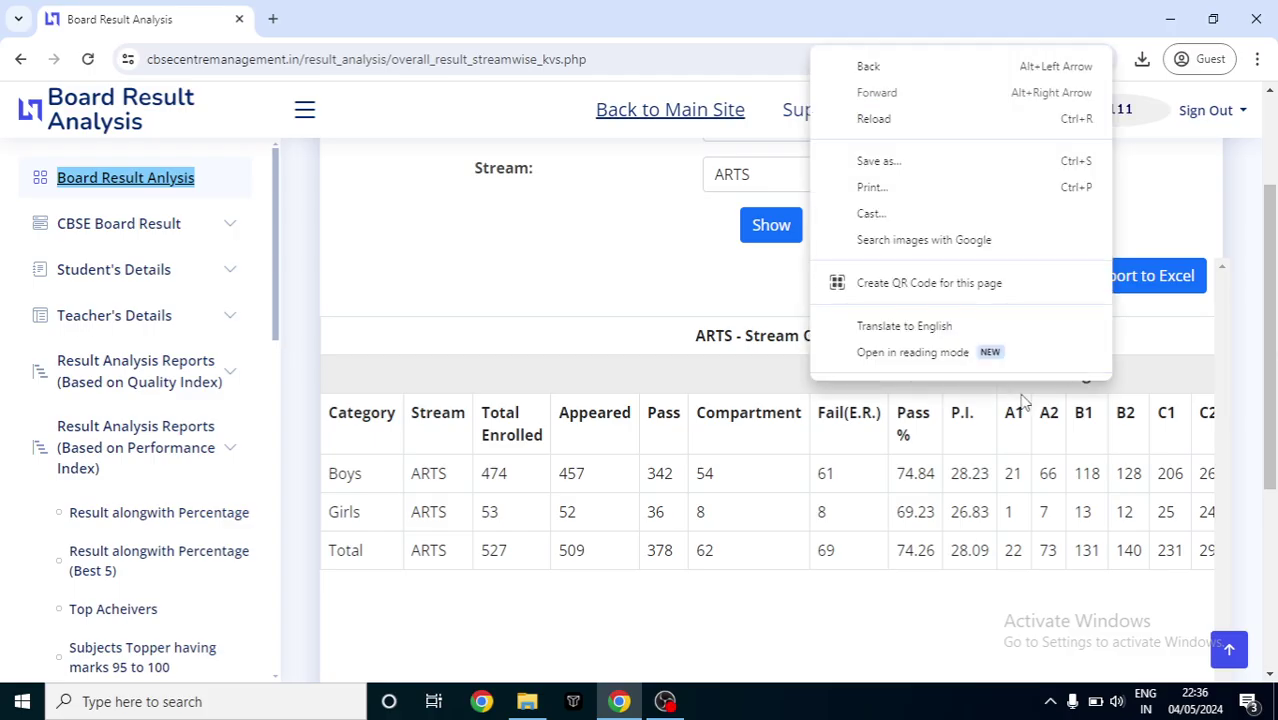
click(1018, 410)
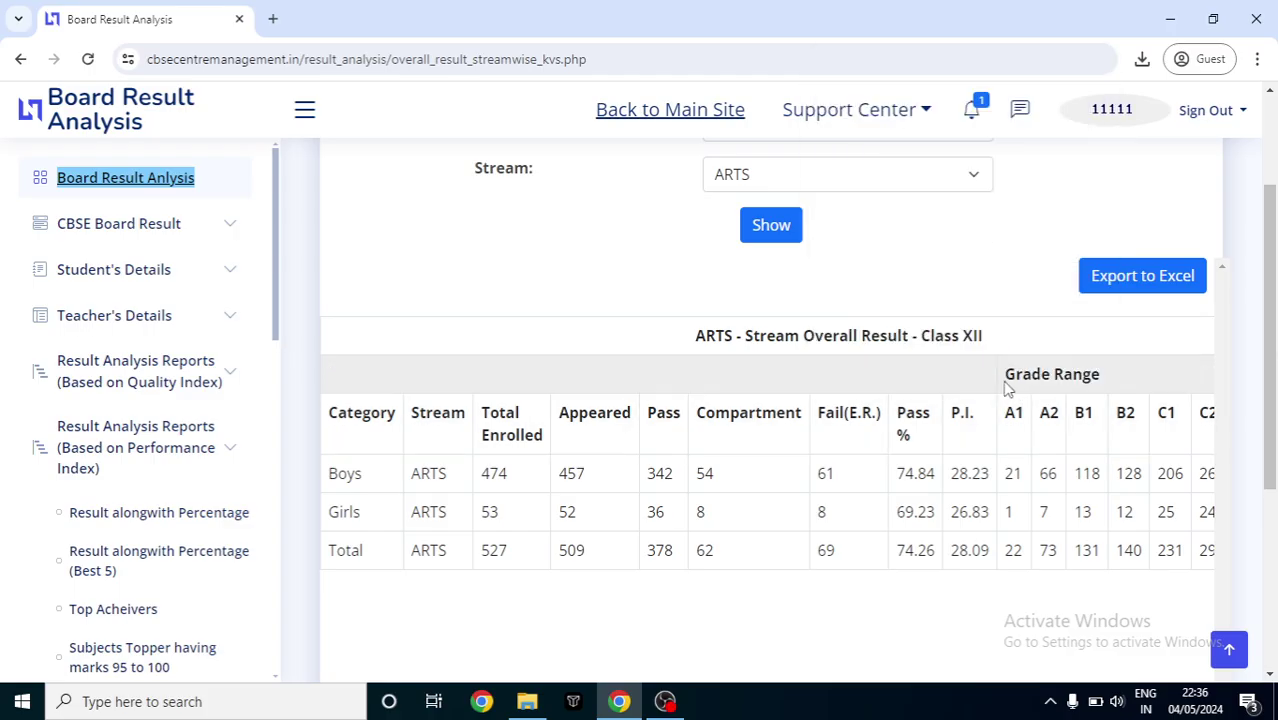
right_click(1099, 371)
click(1104, 376)
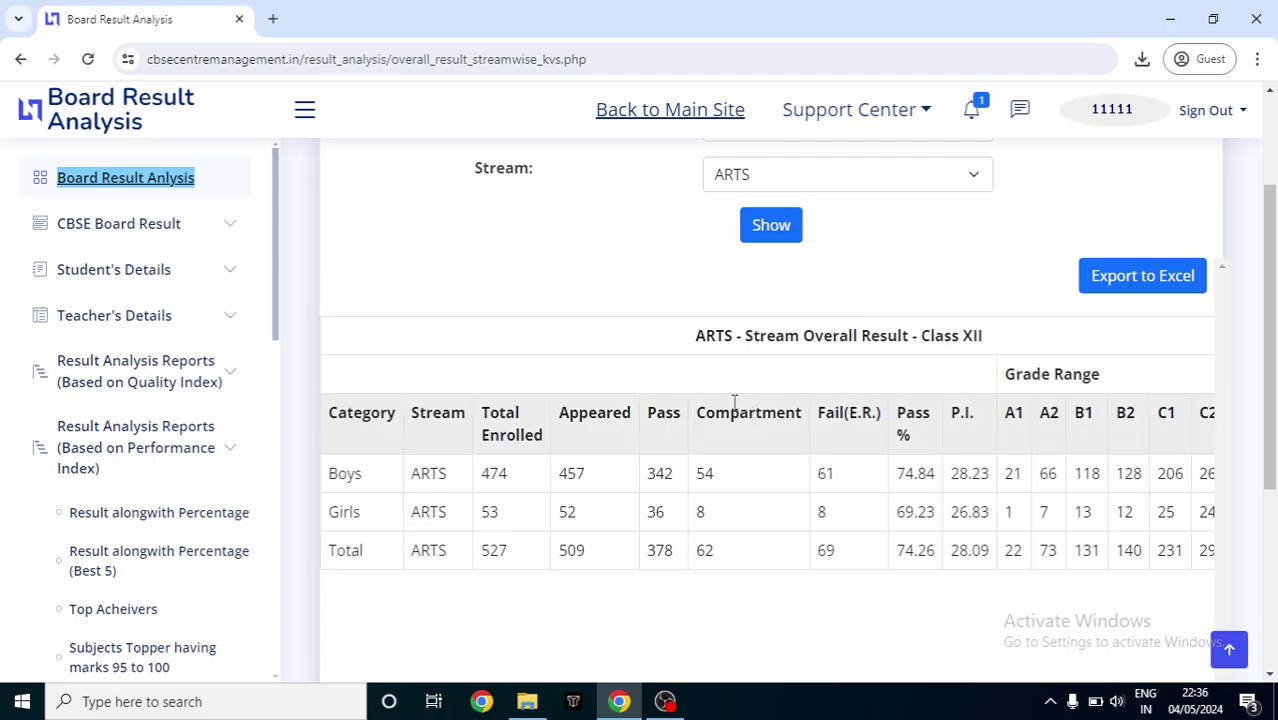
Step: Open the Sectionwise Overall Result report, show the results for class XII, section A, and review them
drag(280, 238, 305, 380)
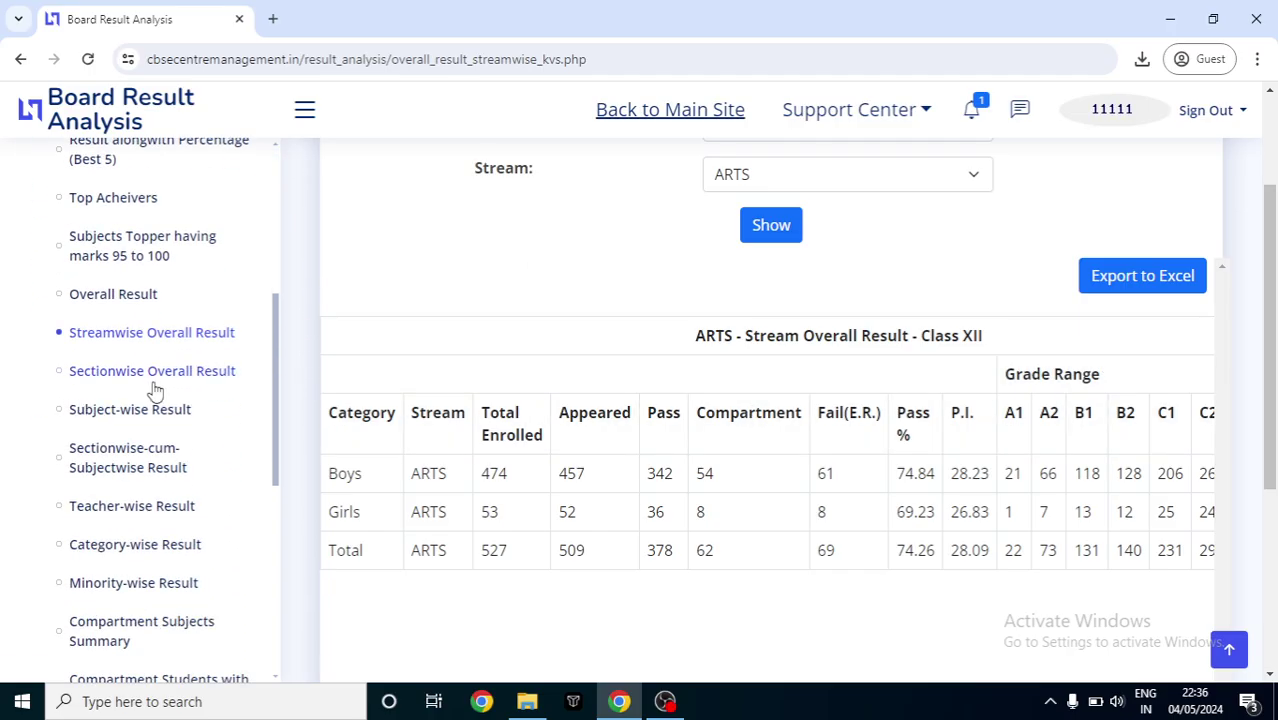
click(157, 391)
click(770, 299)
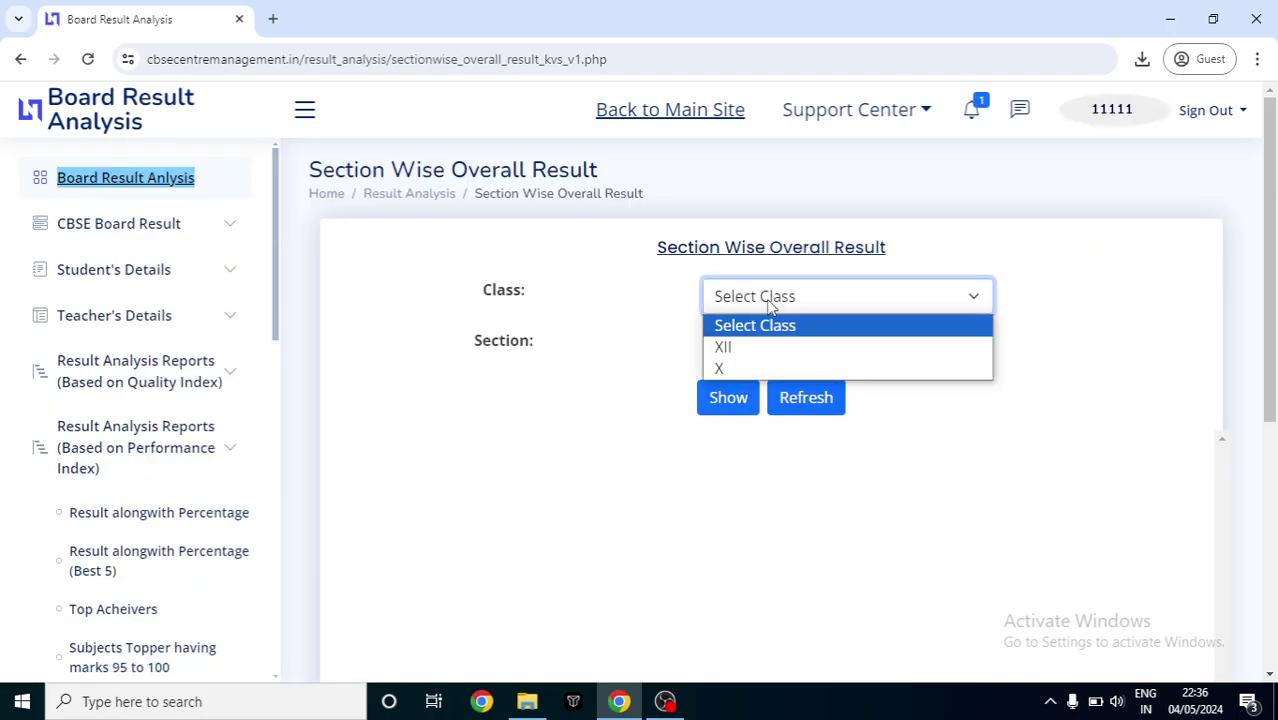
click(756, 347)
click(756, 348)
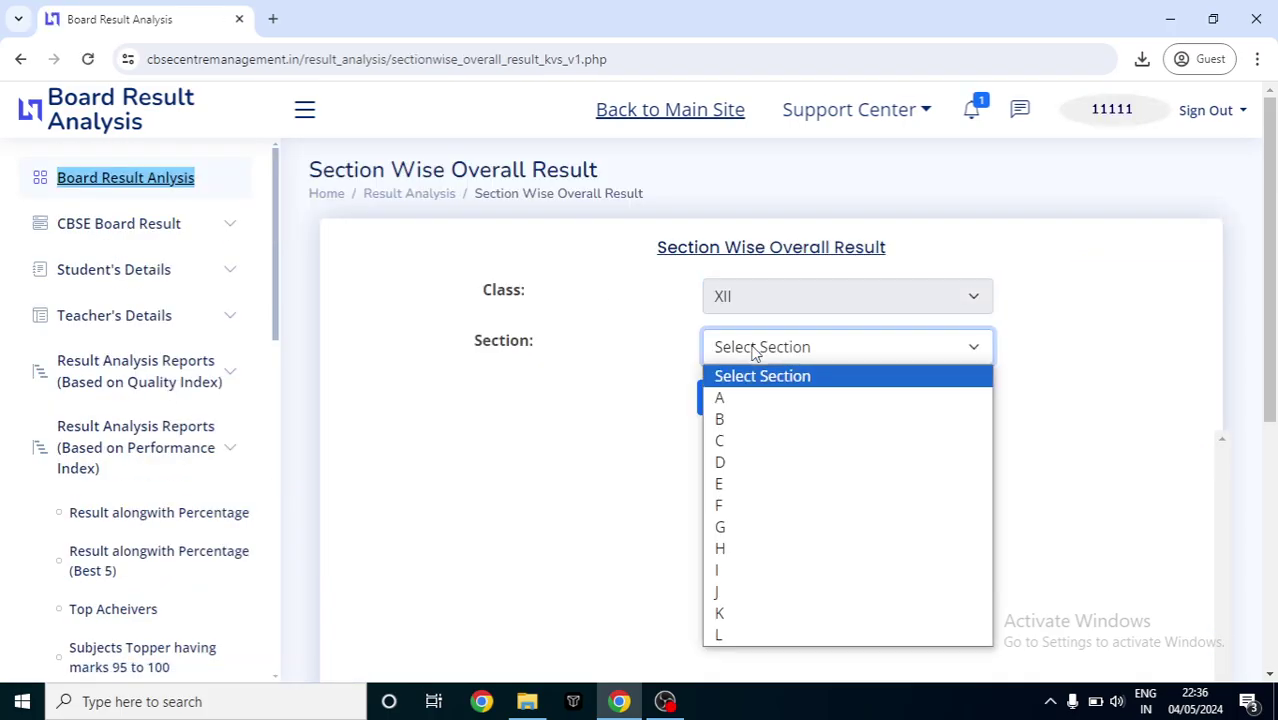
click(737, 399)
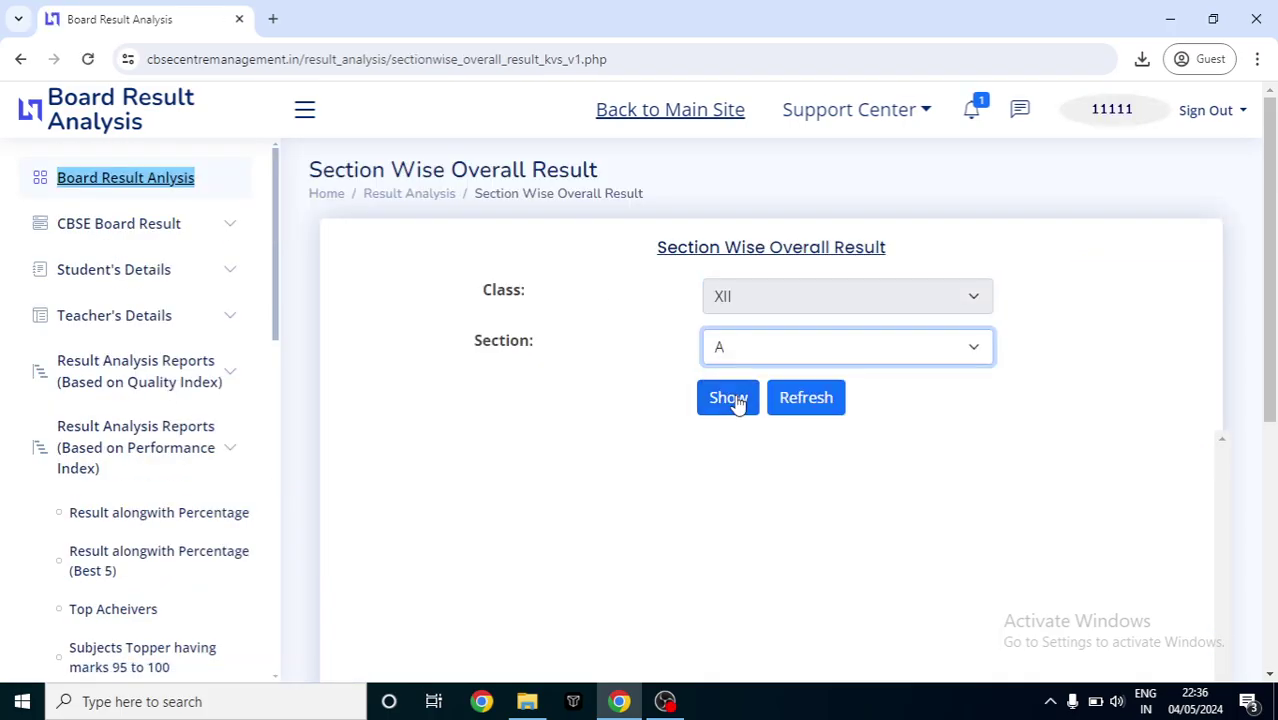
click(736, 402)
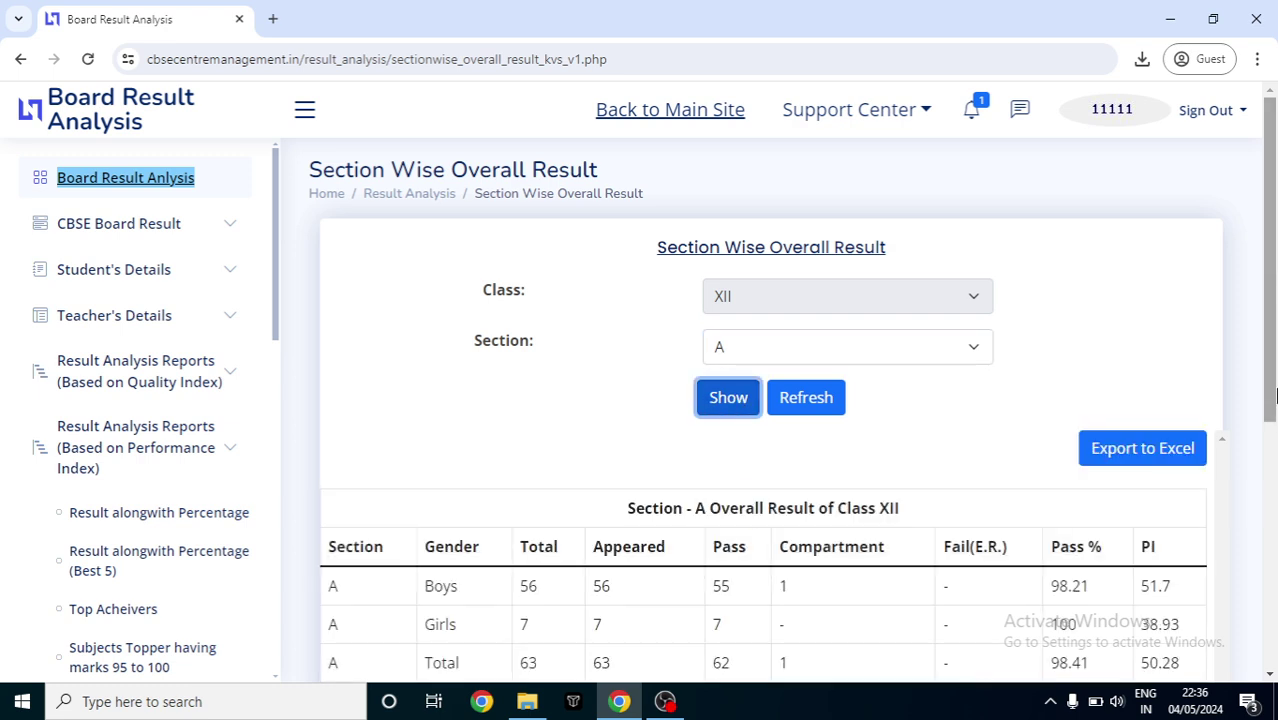
right_click(1276, 446)
click(925, 628)
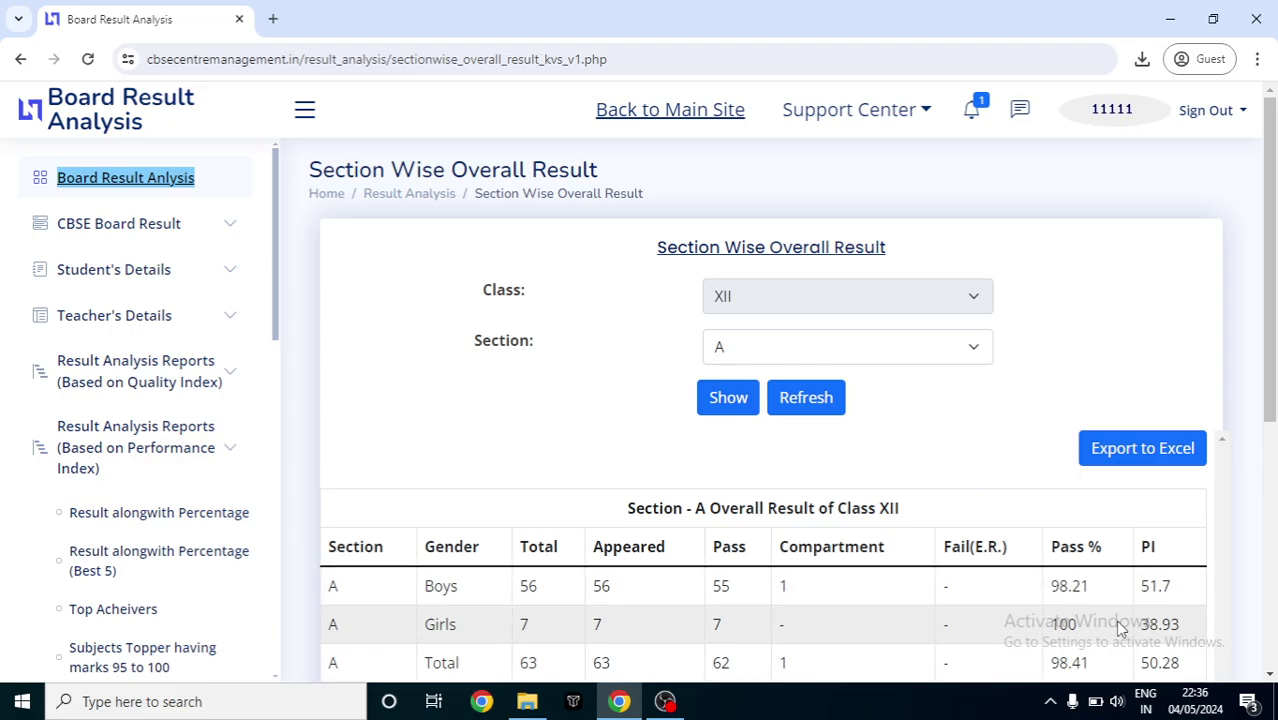
Step: Review the PI values in the Boys, Girls and Total rows of the section A overall result
drag(1145, 588, 1183, 596)
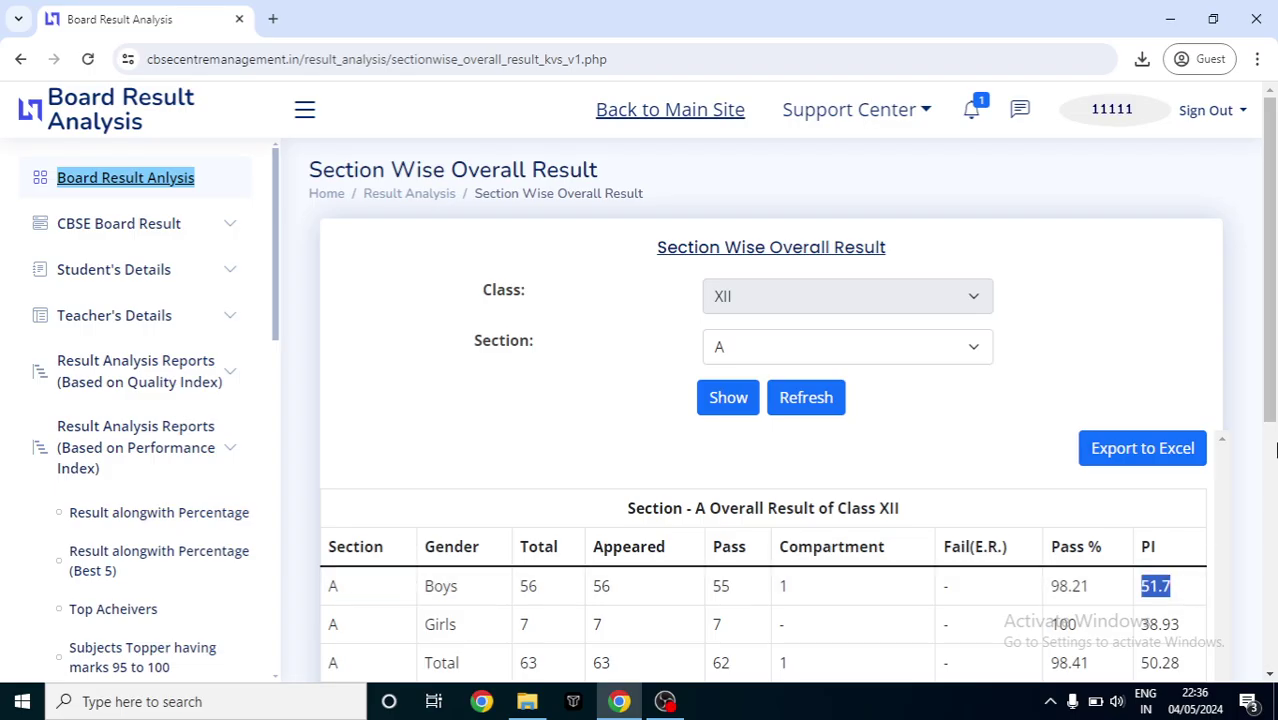
right_click(1273, 405)
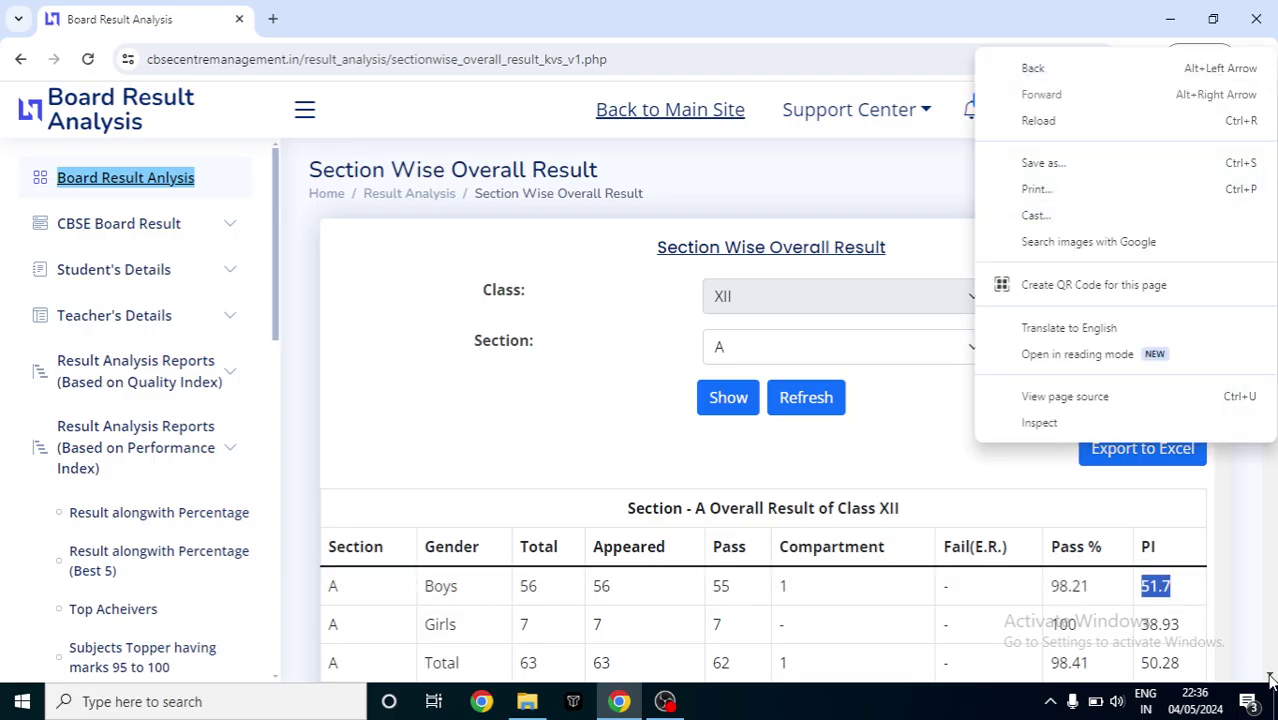
scroll(980, 484, down, 3)
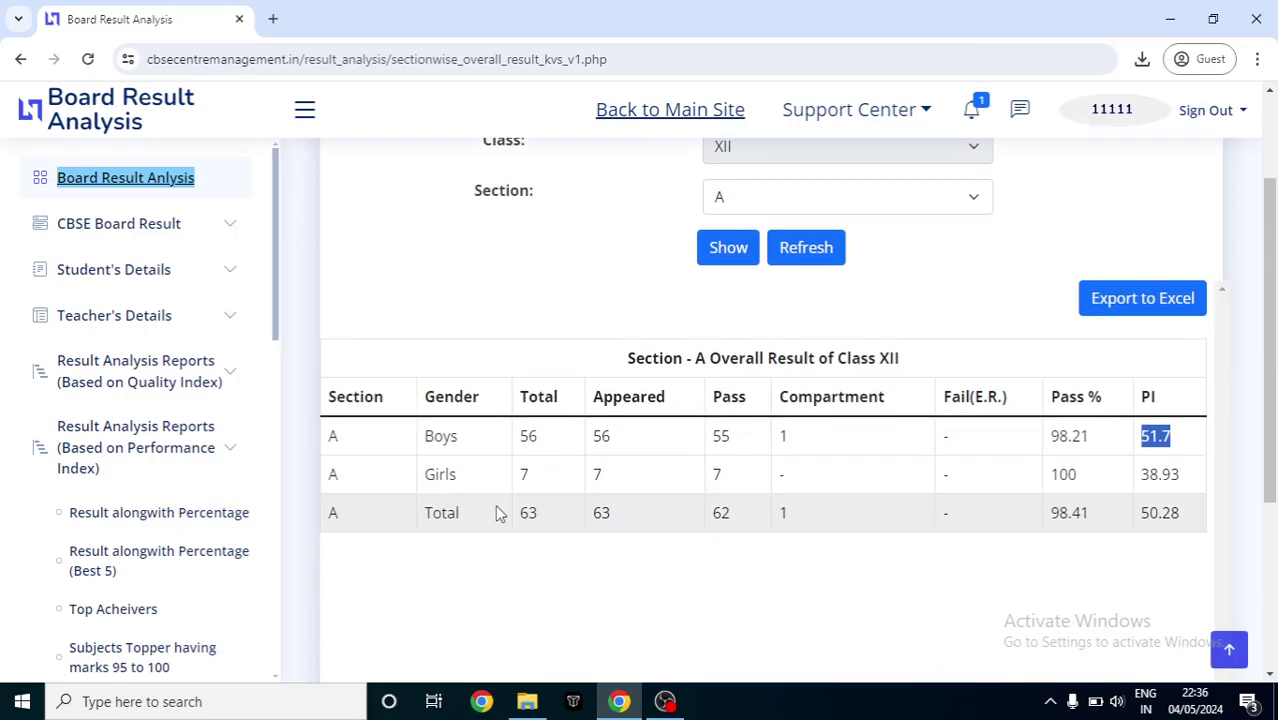
double_click(1155, 474)
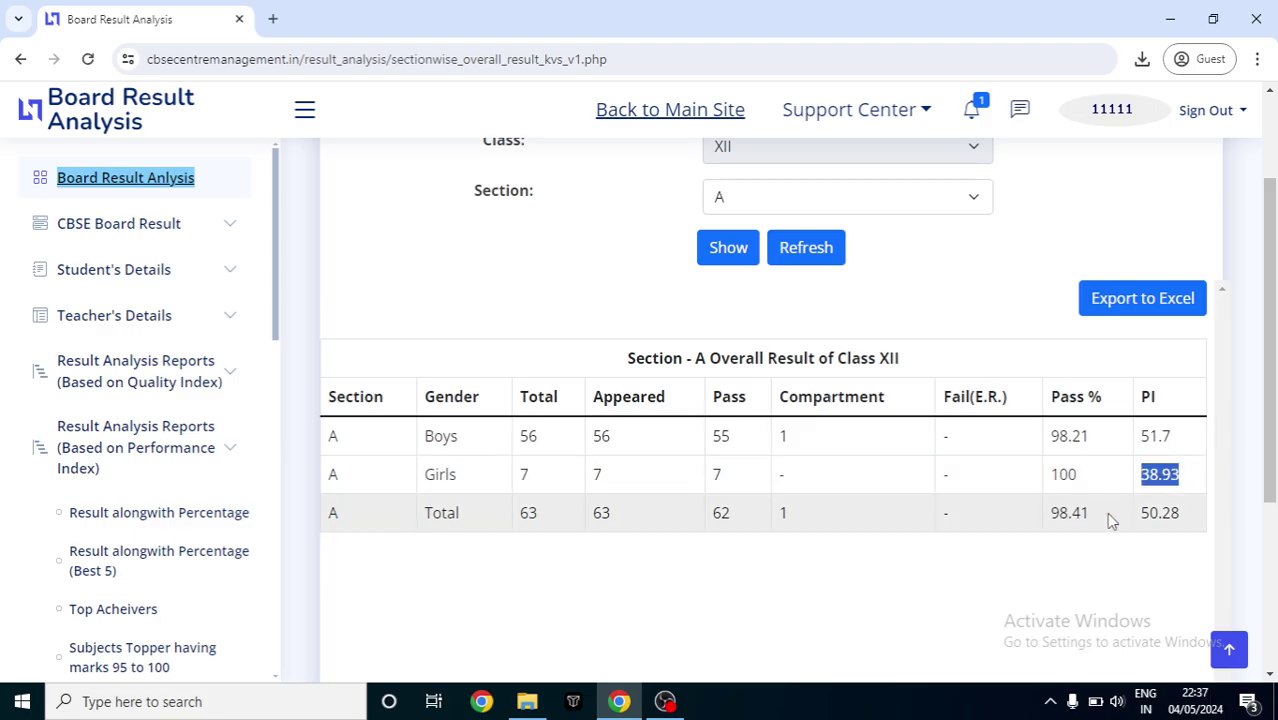
double_click(1145, 512)
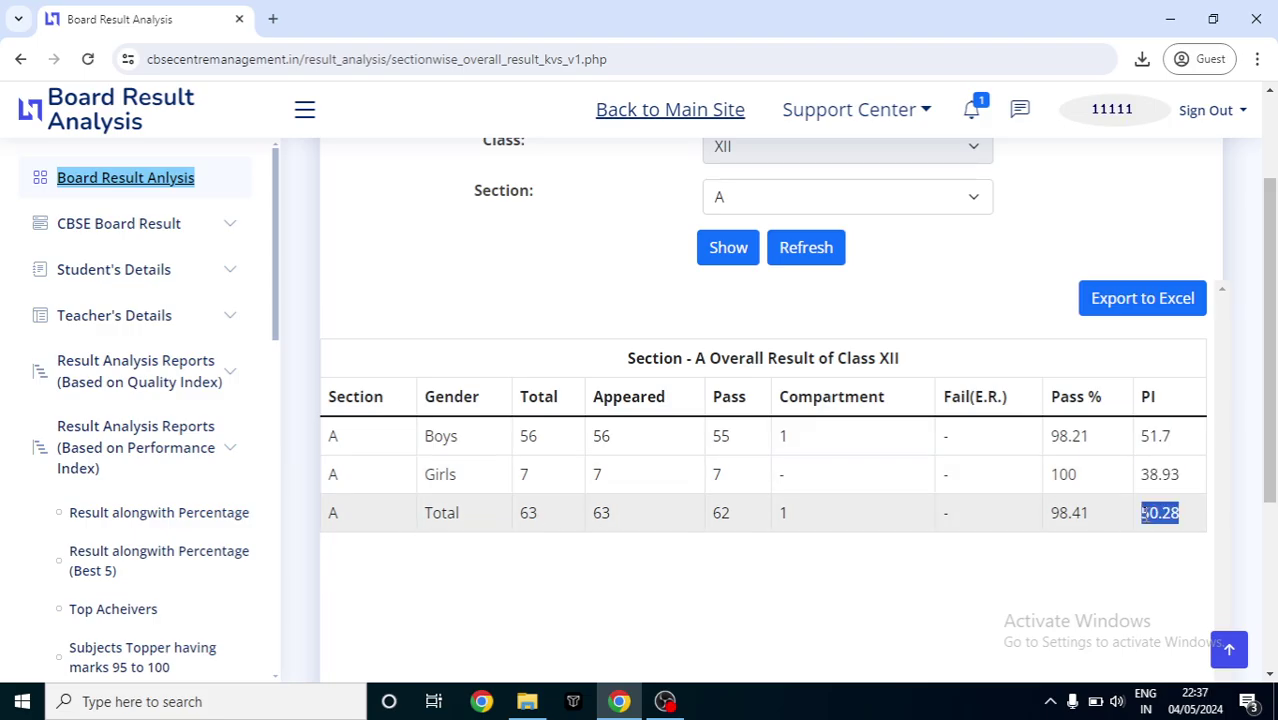
Step: Open the Subject-wise Result report, show the results for class XII, and check the P.I. column
drag(276, 305, 291, 459)
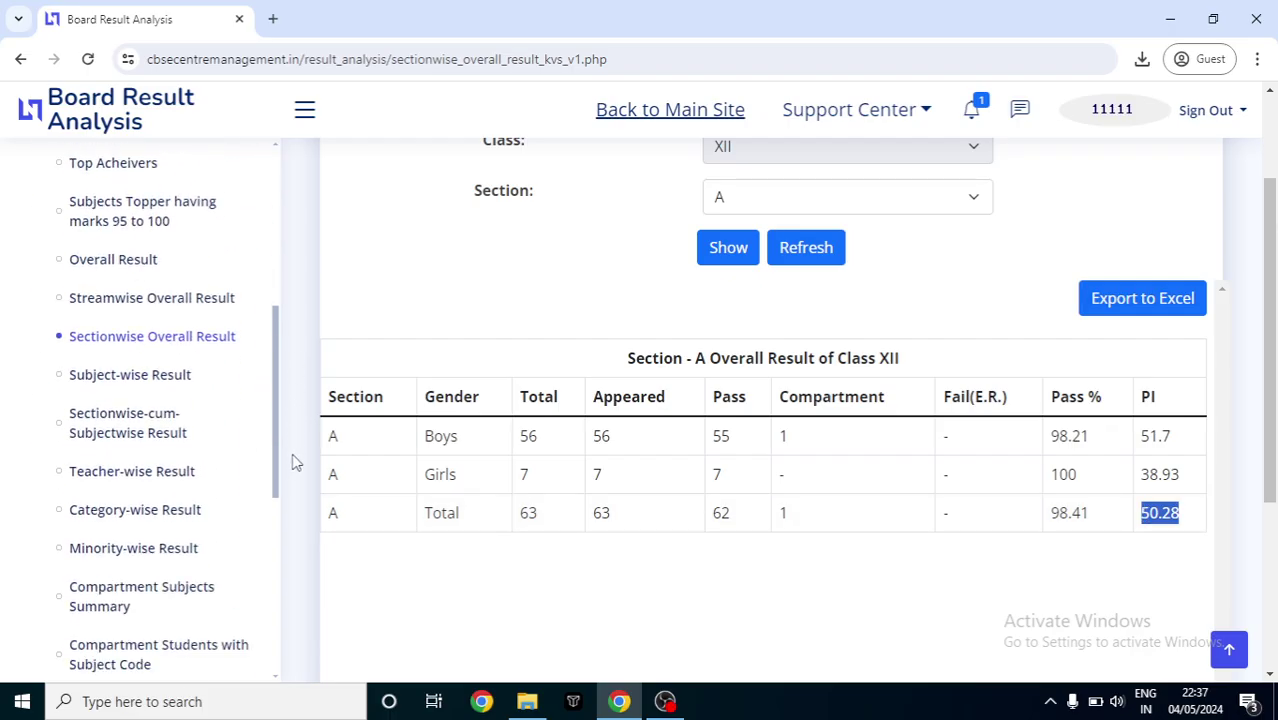
click(92, 378)
click(727, 302)
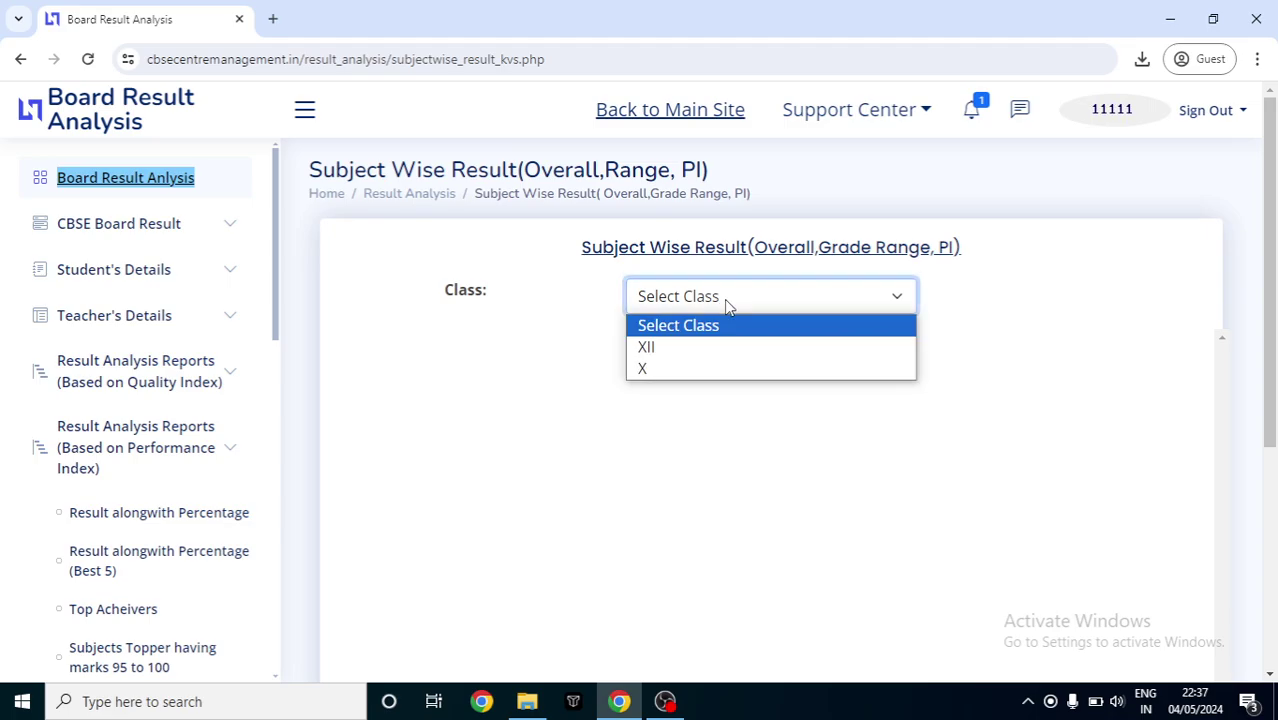
click(690, 348)
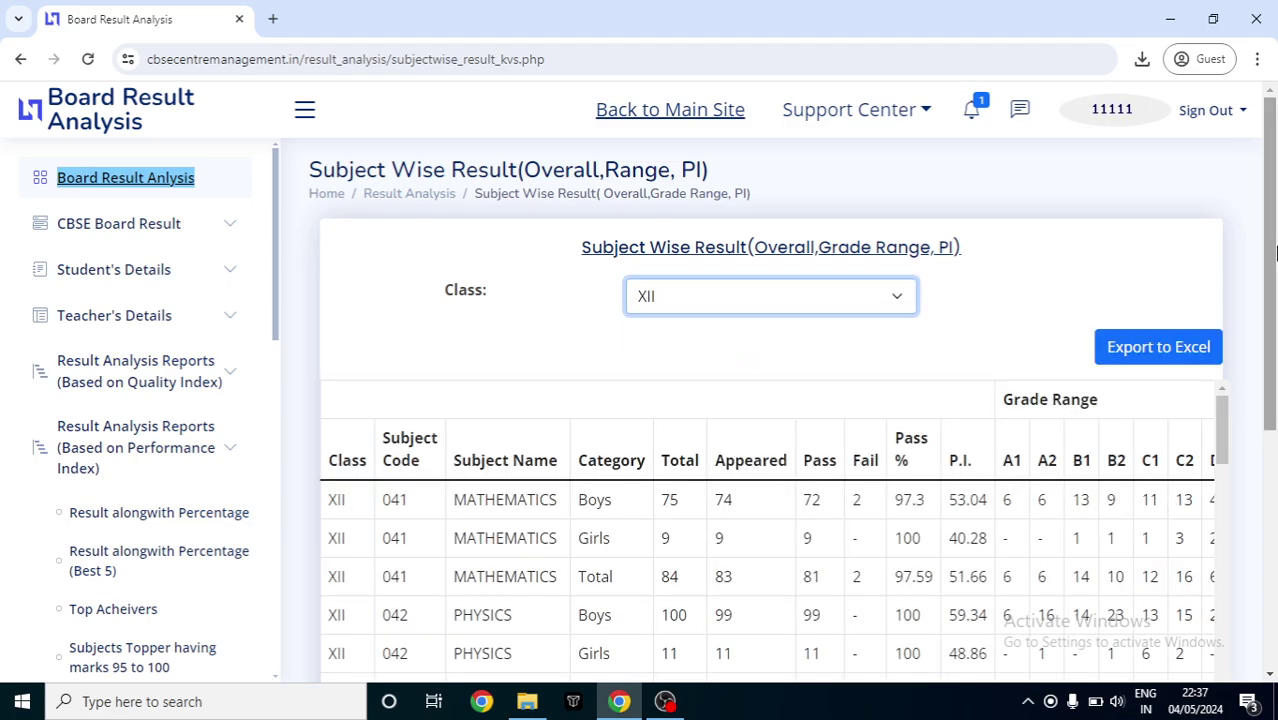
click(963, 460)
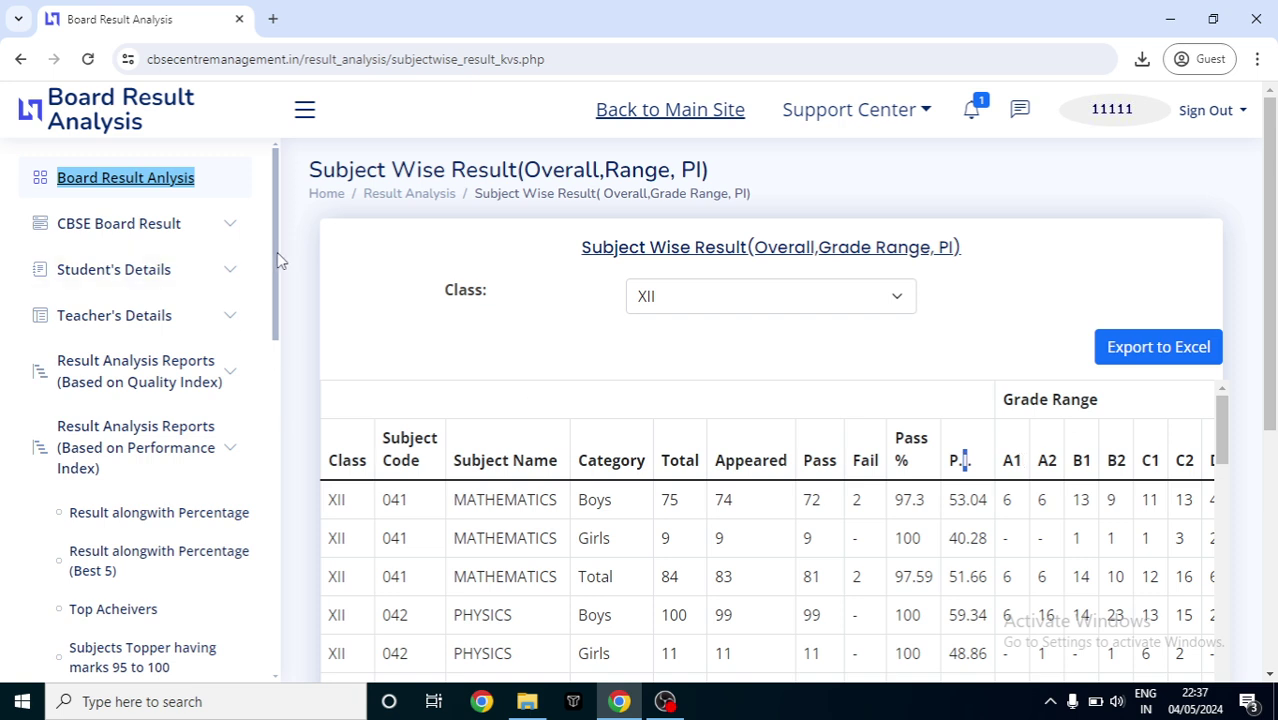
Step: Open the Sectionwise-cum-Subjectwise Result report, show the First Batch for class XII, and review it across to the grade columns
drag(279, 256, 288, 416)
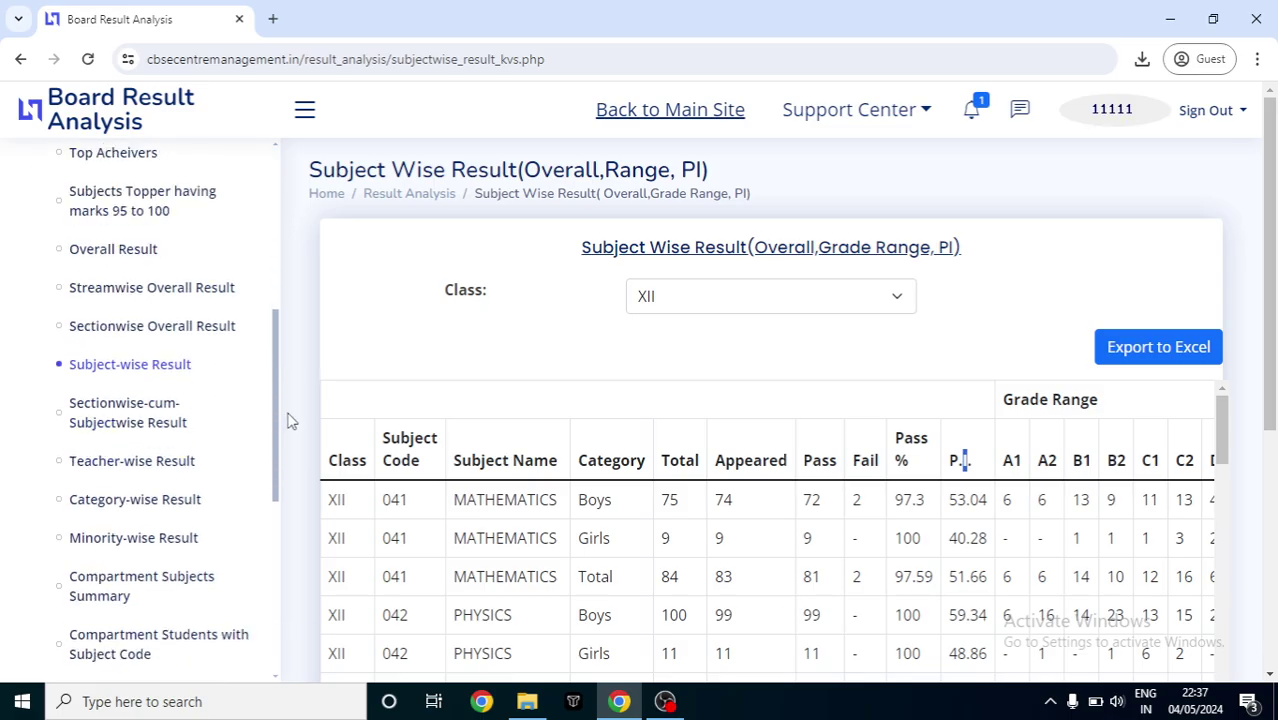
click(110, 418)
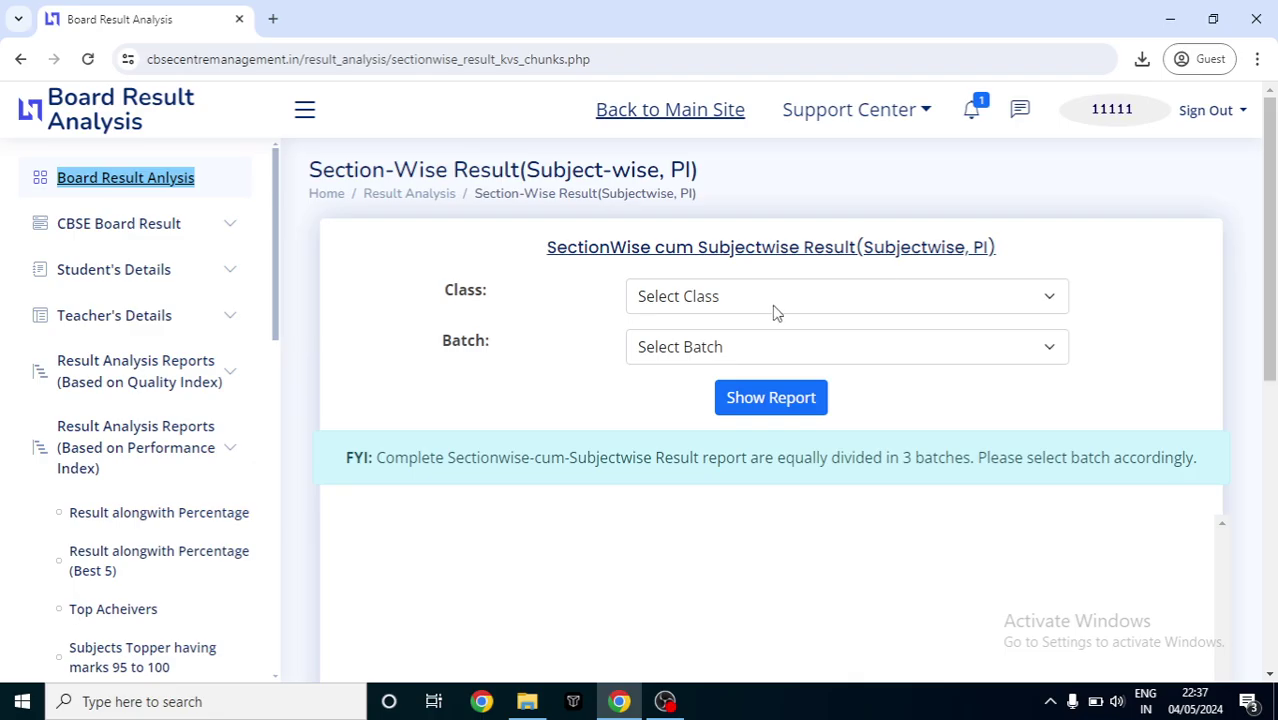
click(710, 300)
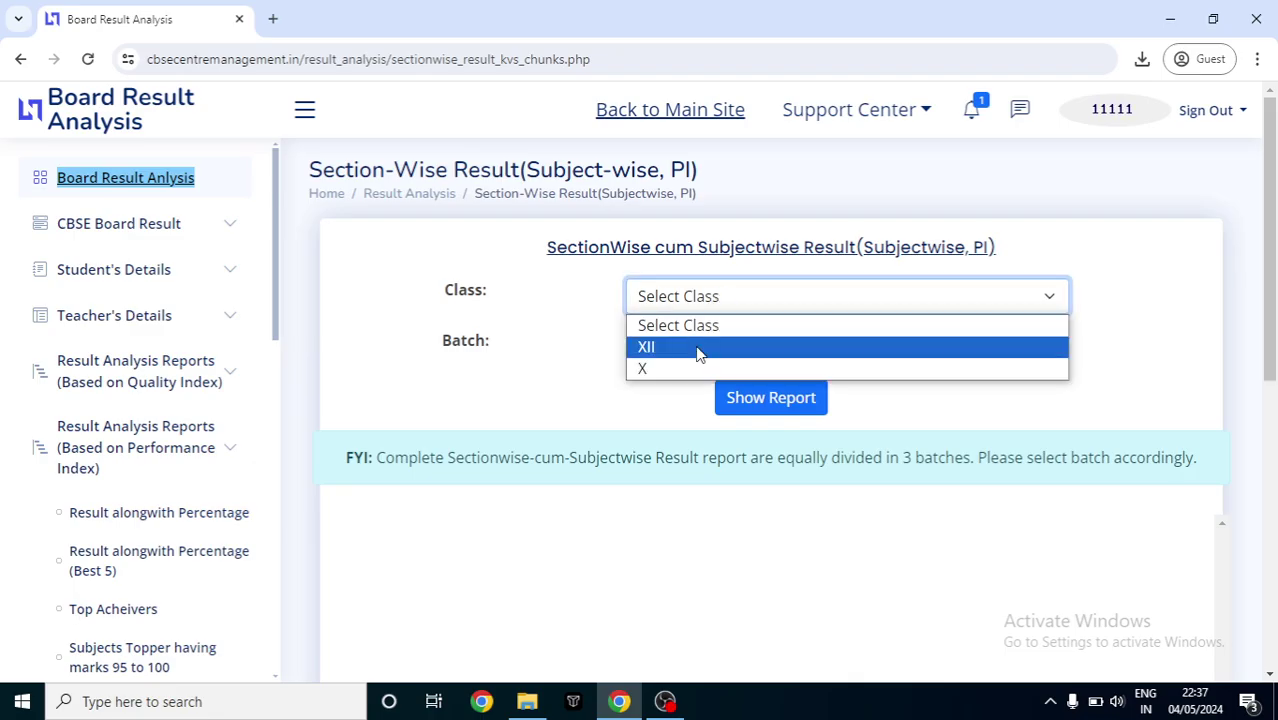
click(699, 349)
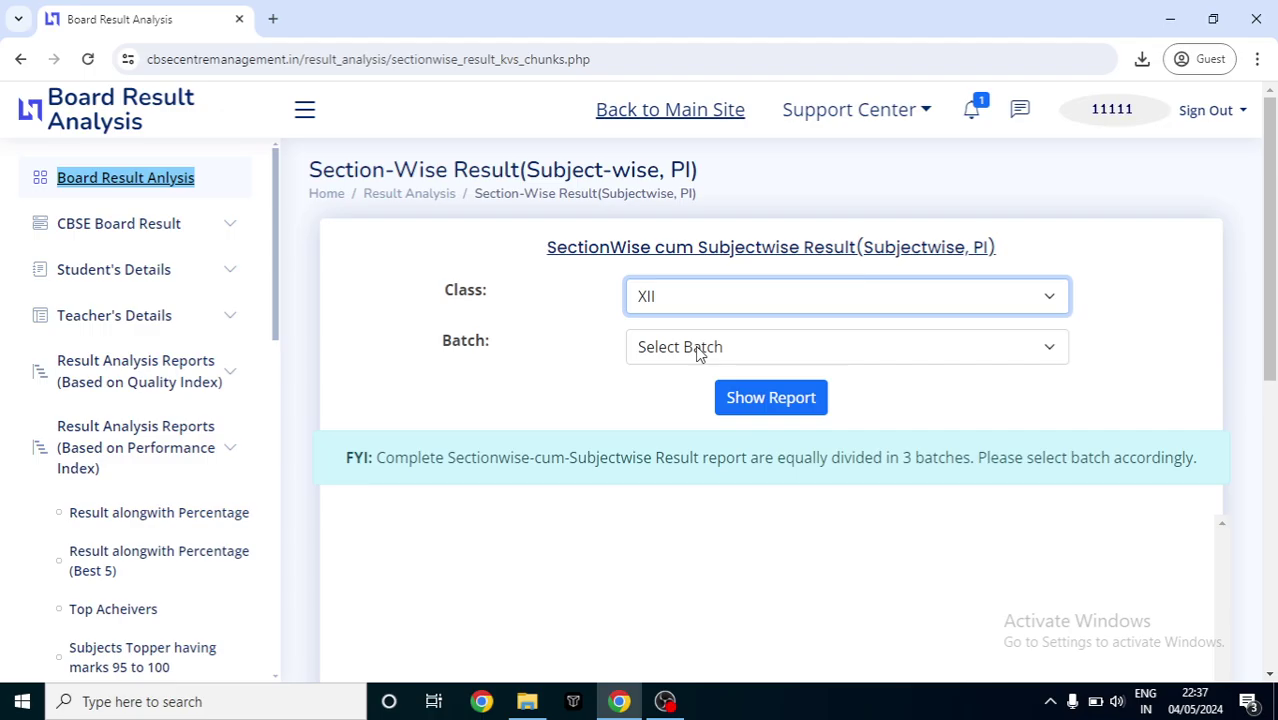
click(699, 352)
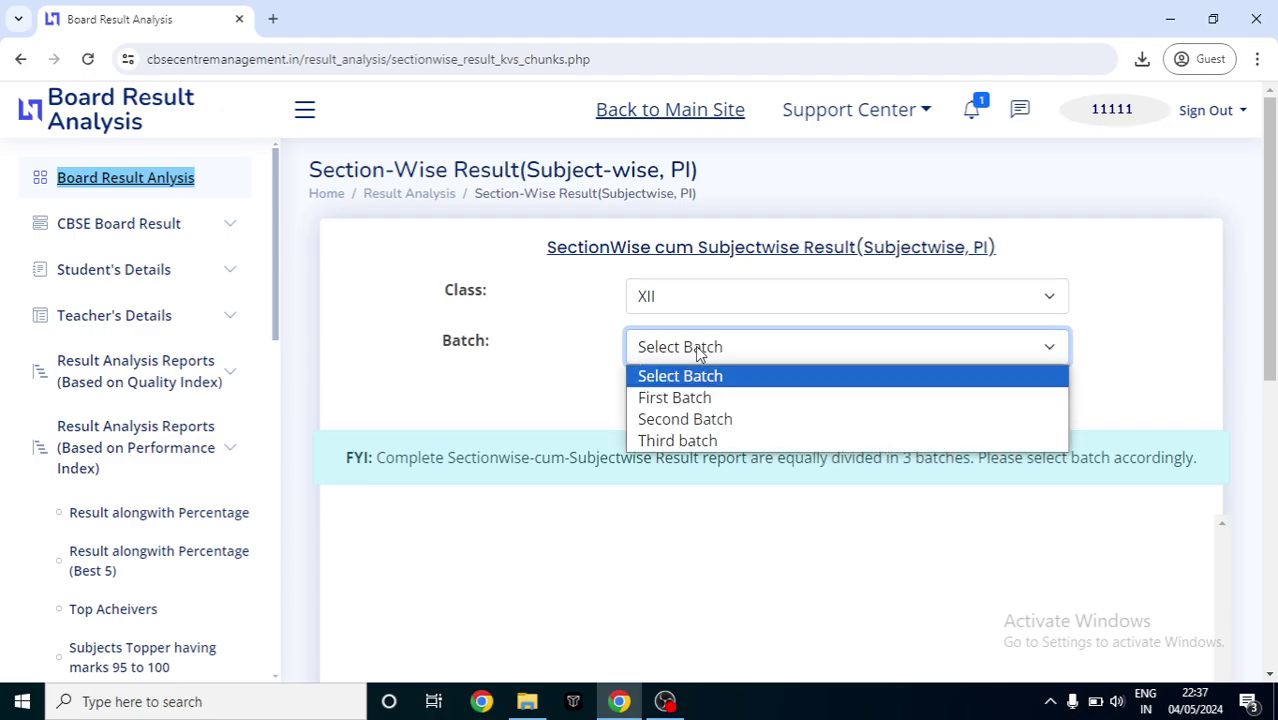
click(708, 400)
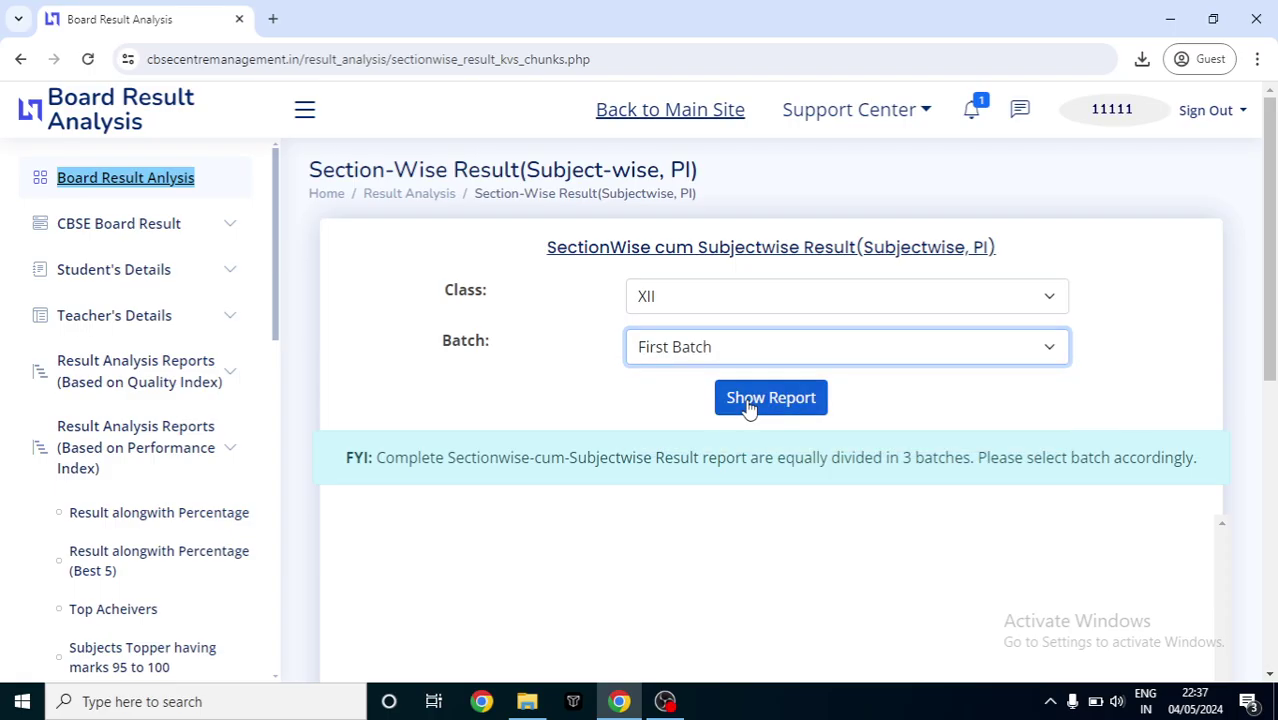
click(747, 401)
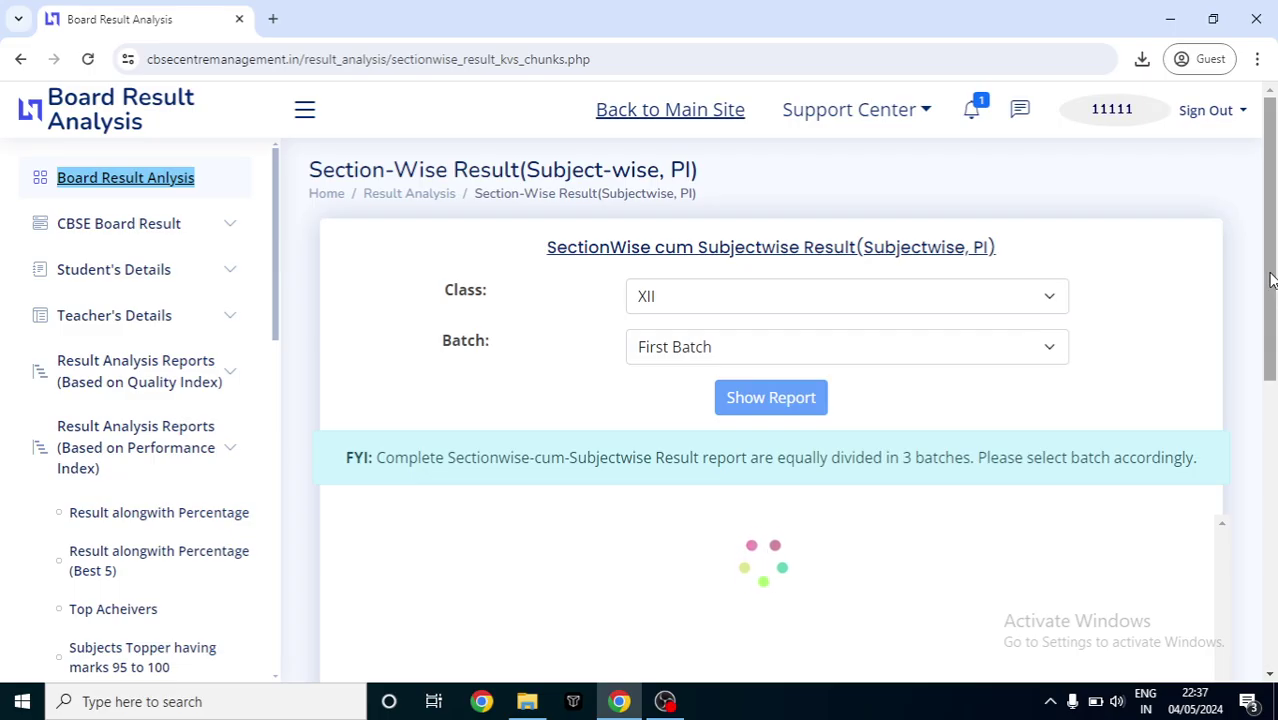
drag(1270, 280, 1272, 474)
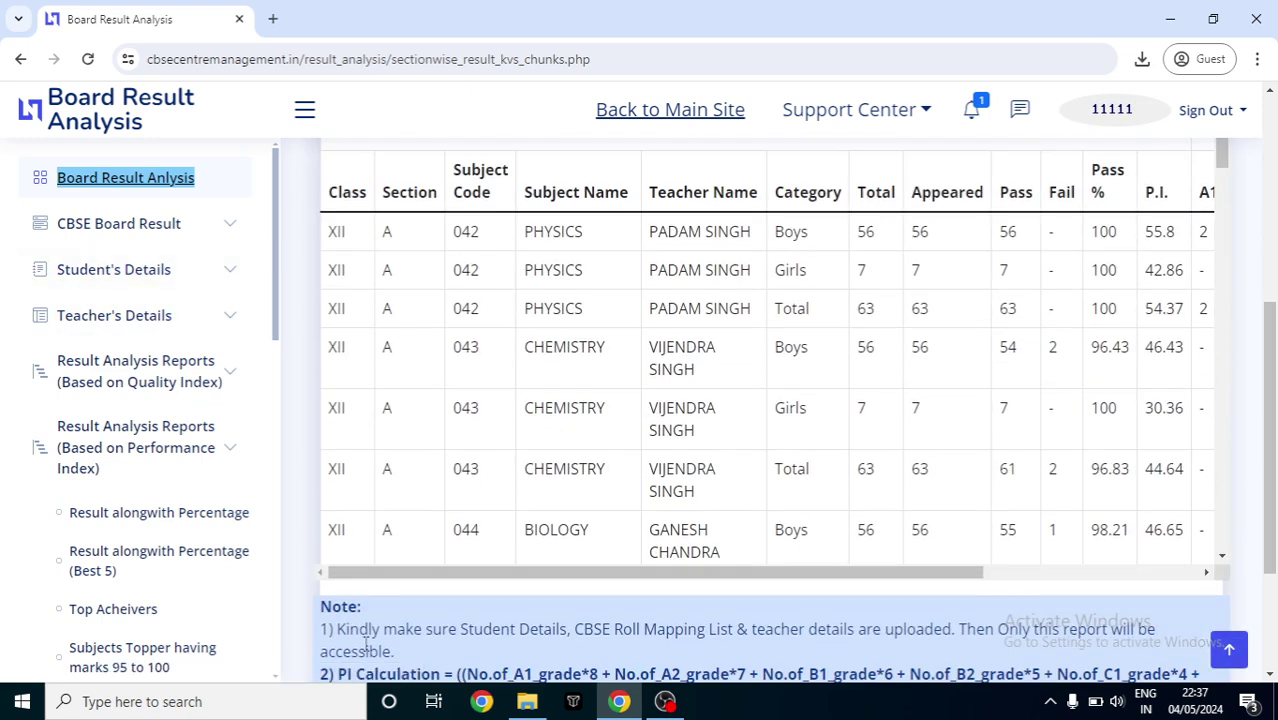
drag(555, 580, 770, 580)
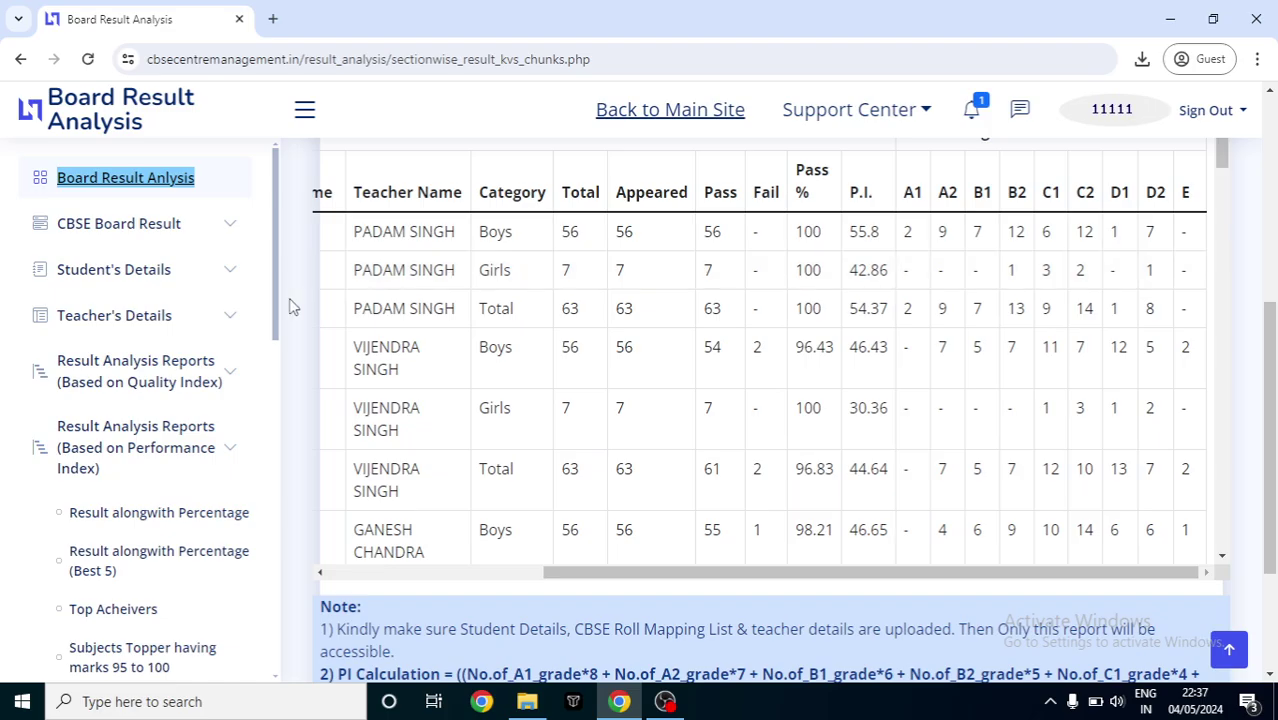
Step: Open the Teacher-wise Result report and show the First Batch for class XII
drag(277, 281, 288, 442)
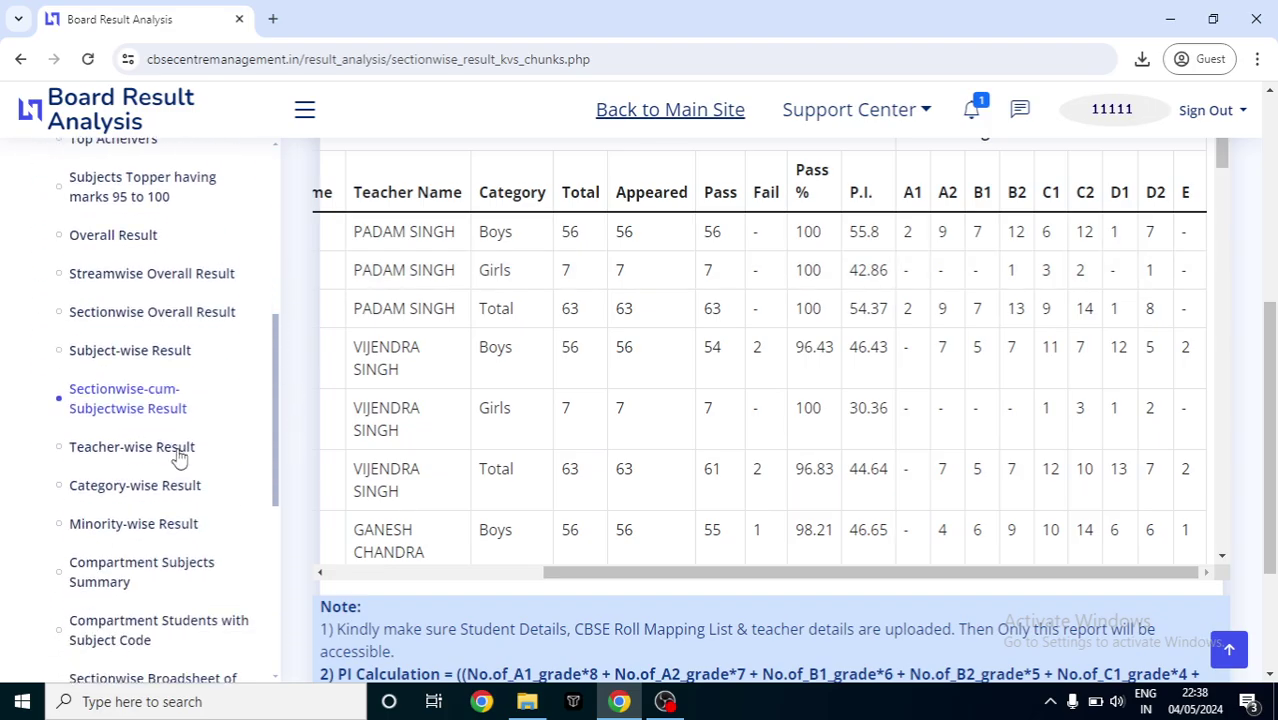
click(147, 458)
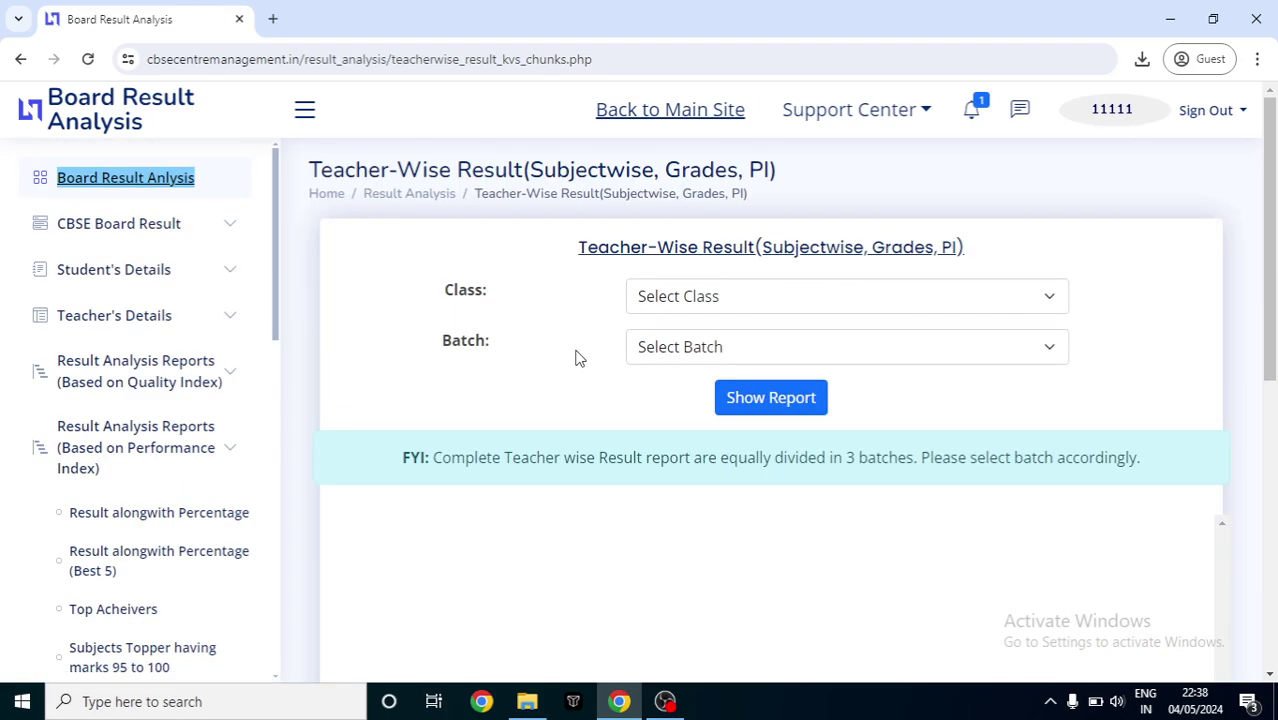
click(703, 299)
click(676, 347)
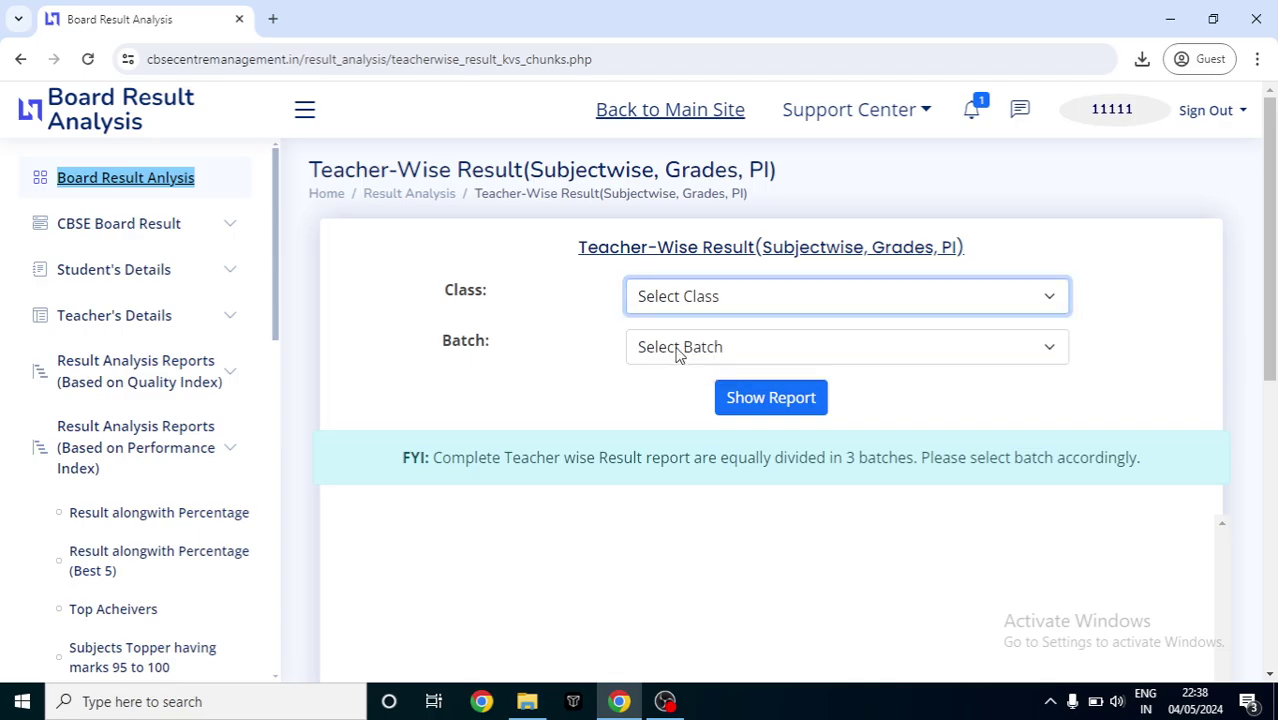
click(718, 348)
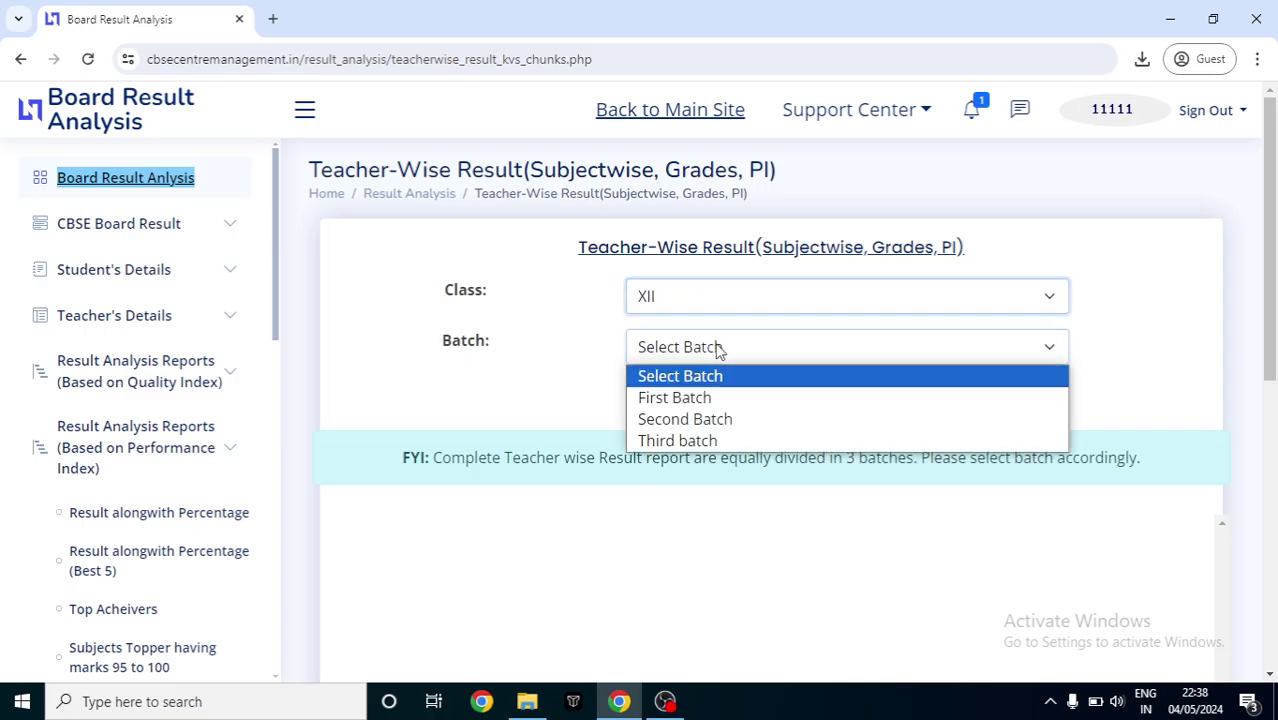
click(705, 397)
click(752, 400)
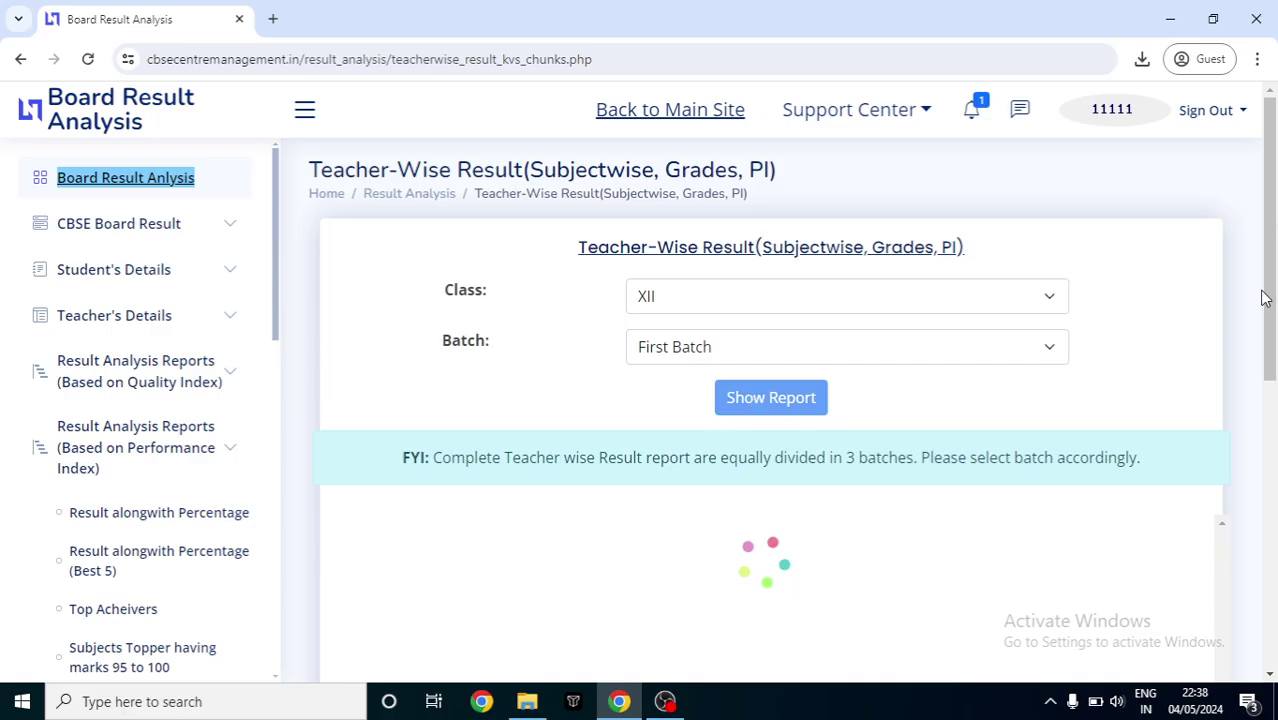
Step: Review the subject name and the Boys, Girls and Total categories for the first teacher's ENGLISH CORE rows
scroll(1275, 272, down, 3)
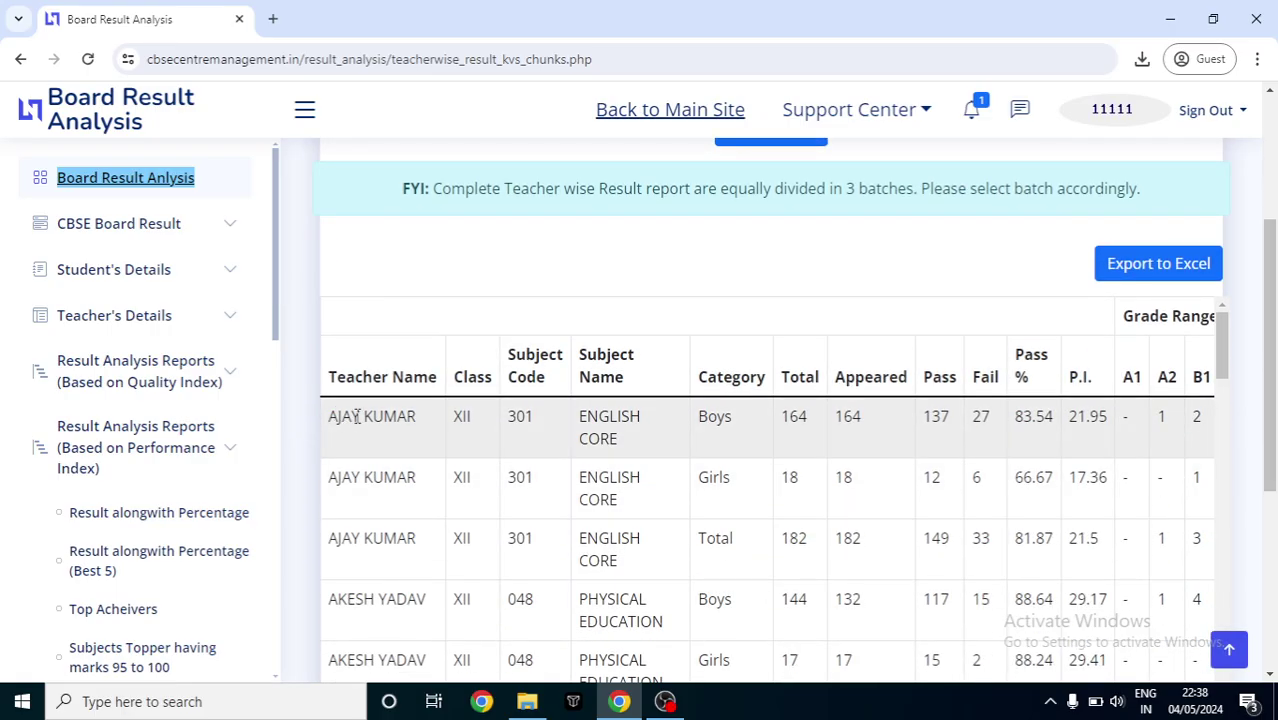
double_click(610, 424)
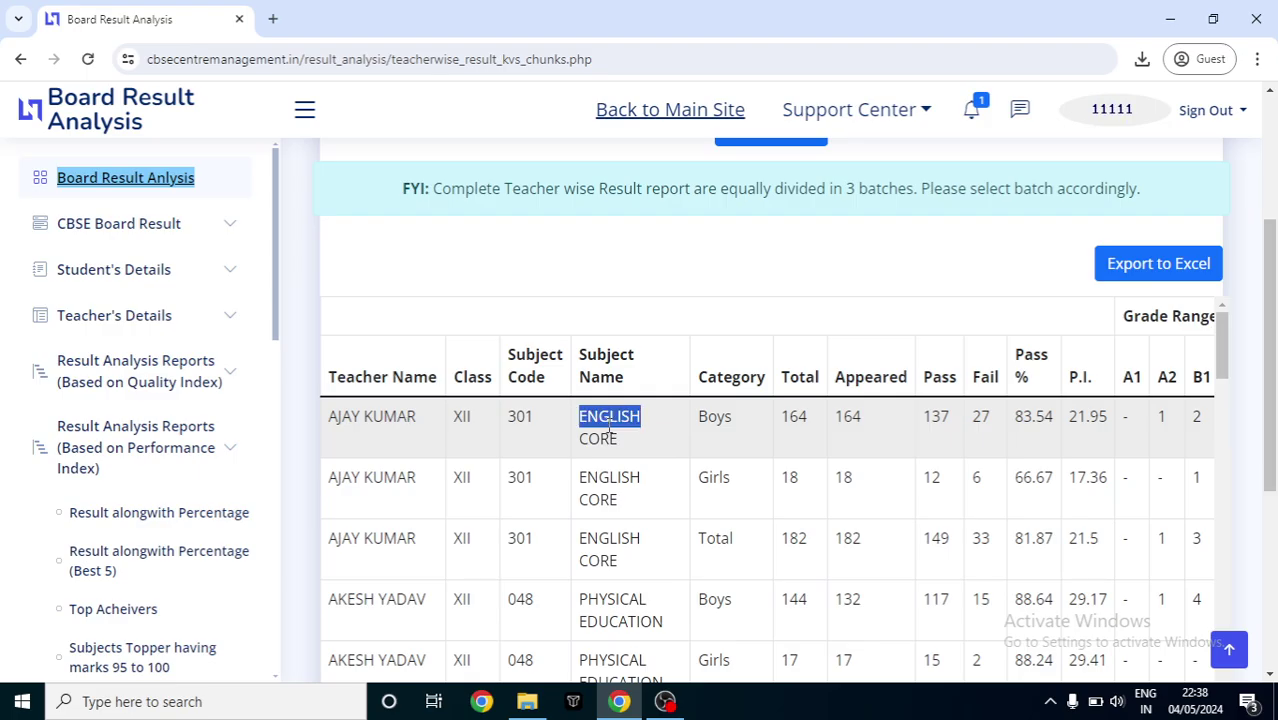
double_click(714, 418)
click(804, 420)
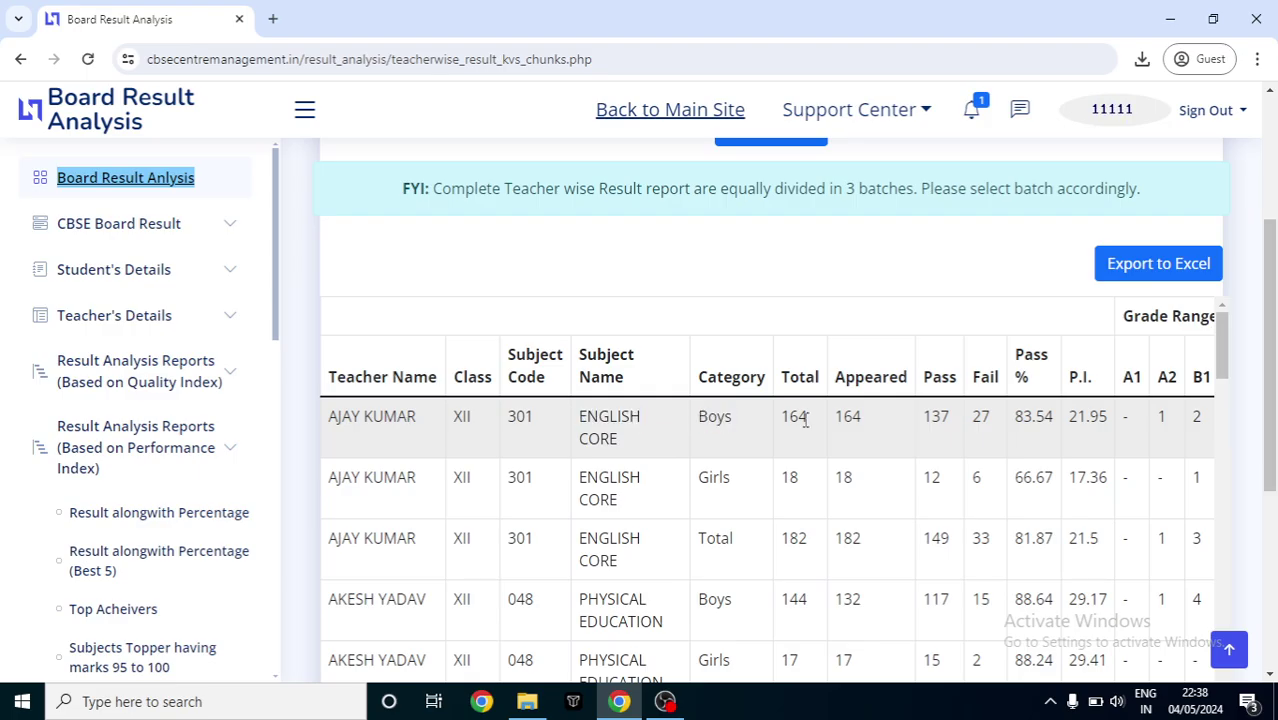
double_click(716, 478)
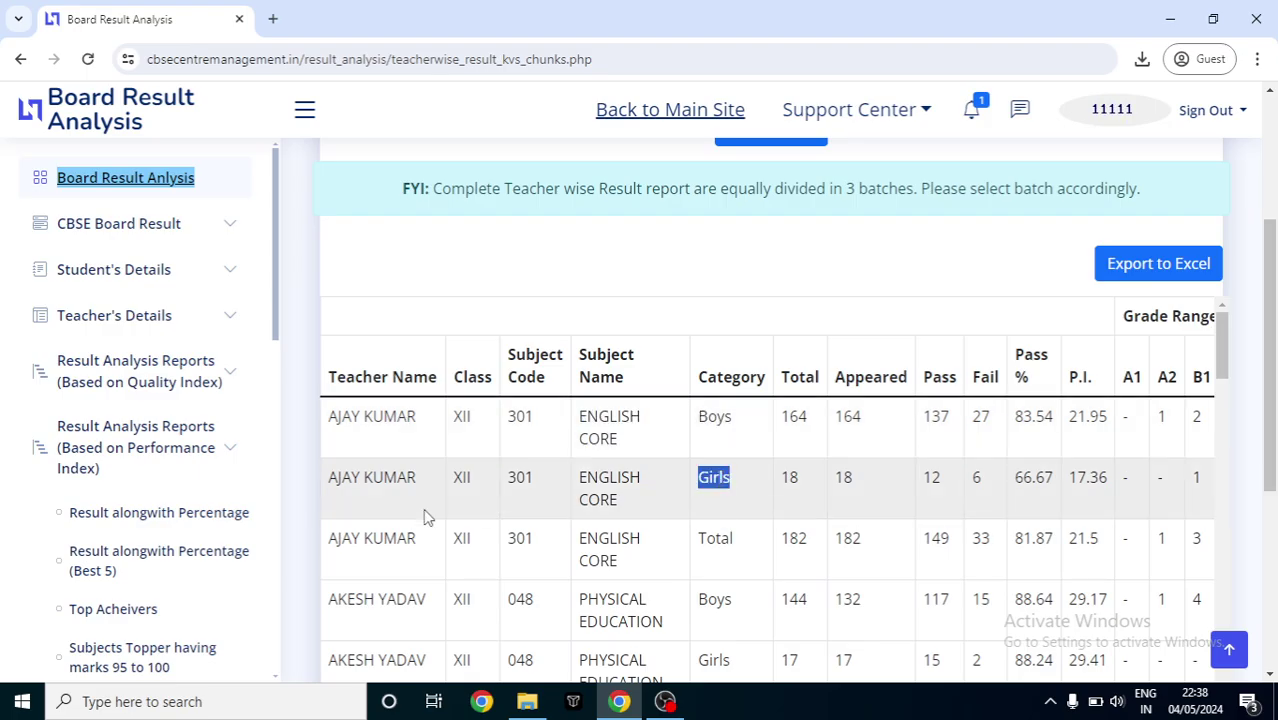
double_click(708, 540)
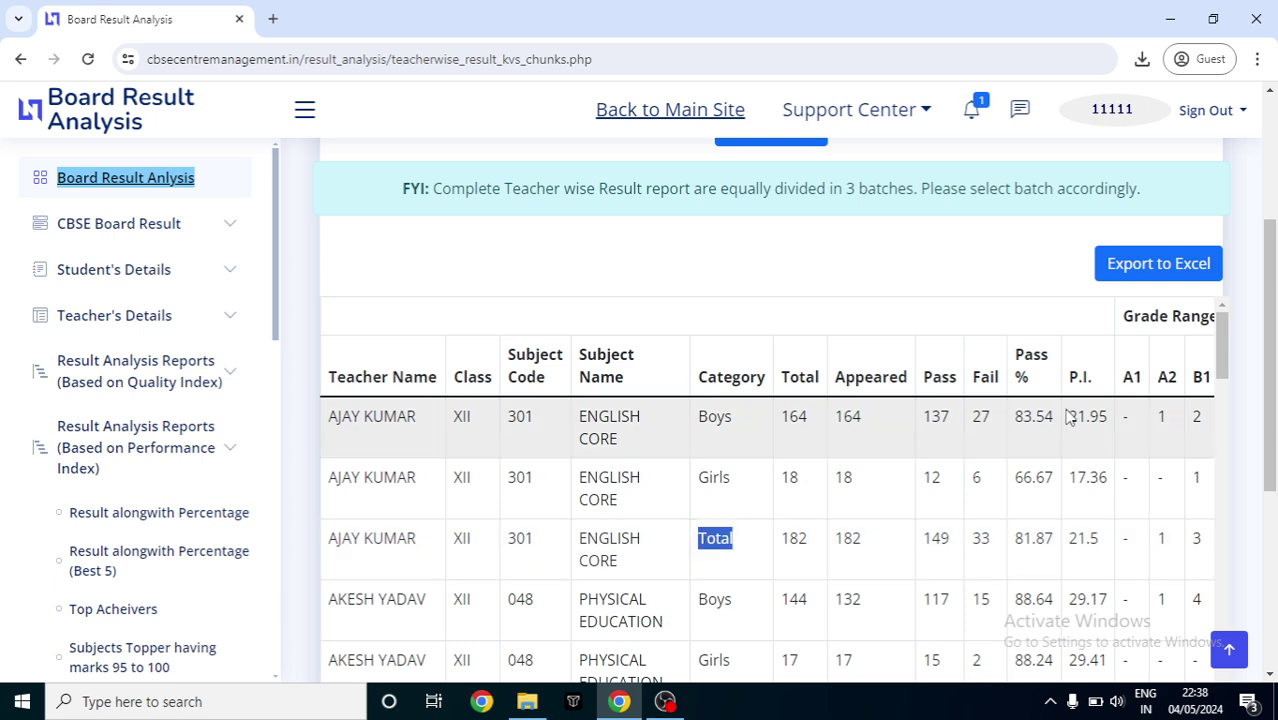
Step: Review the first teacher's P.I. values for Boys, Girls and Total, and the Grade Range heading
double_click(1083, 416)
click(1085, 470)
double_click(1086, 477)
double_click(1083, 538)
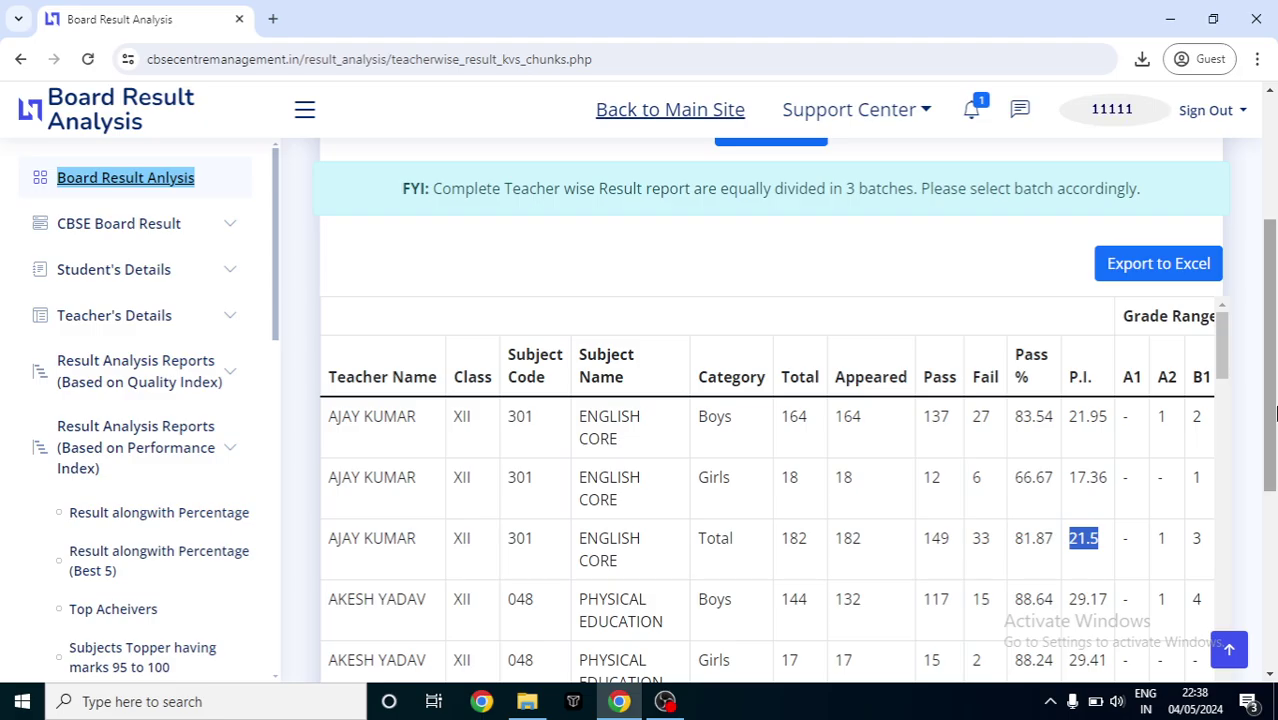
right_click(1274, 425)
click(957, 332)
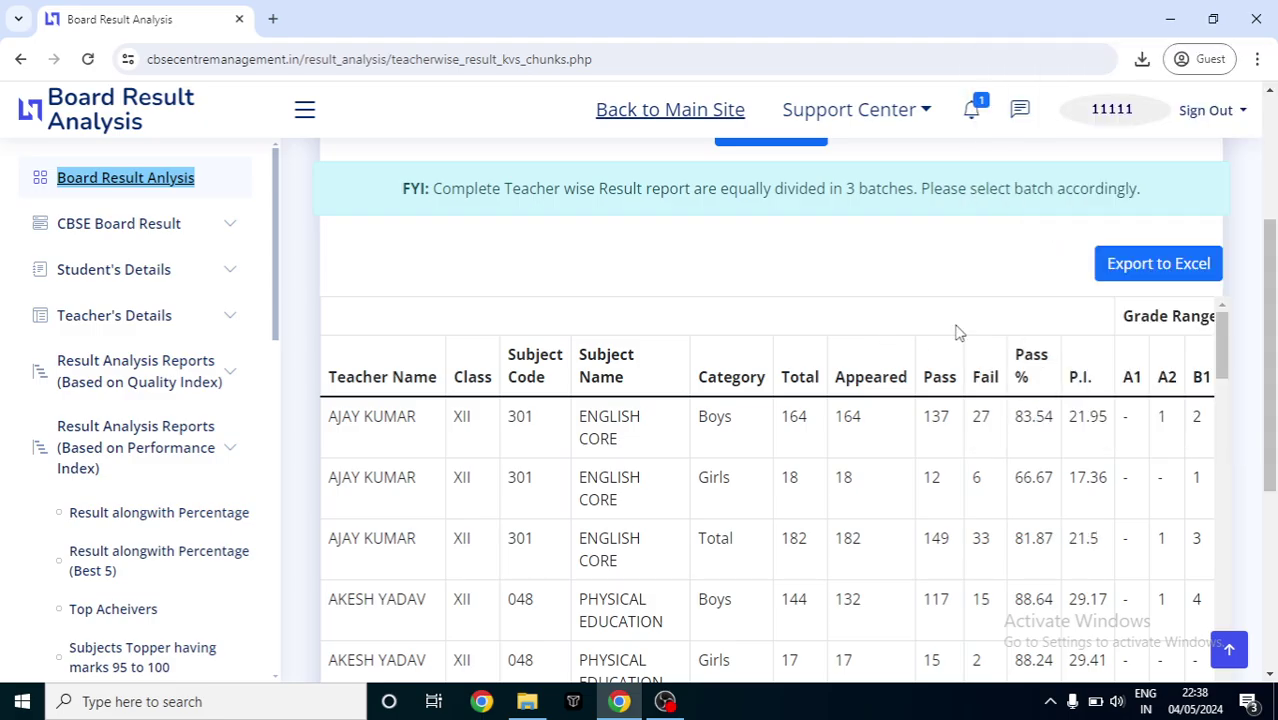
double_click(1157, 318)
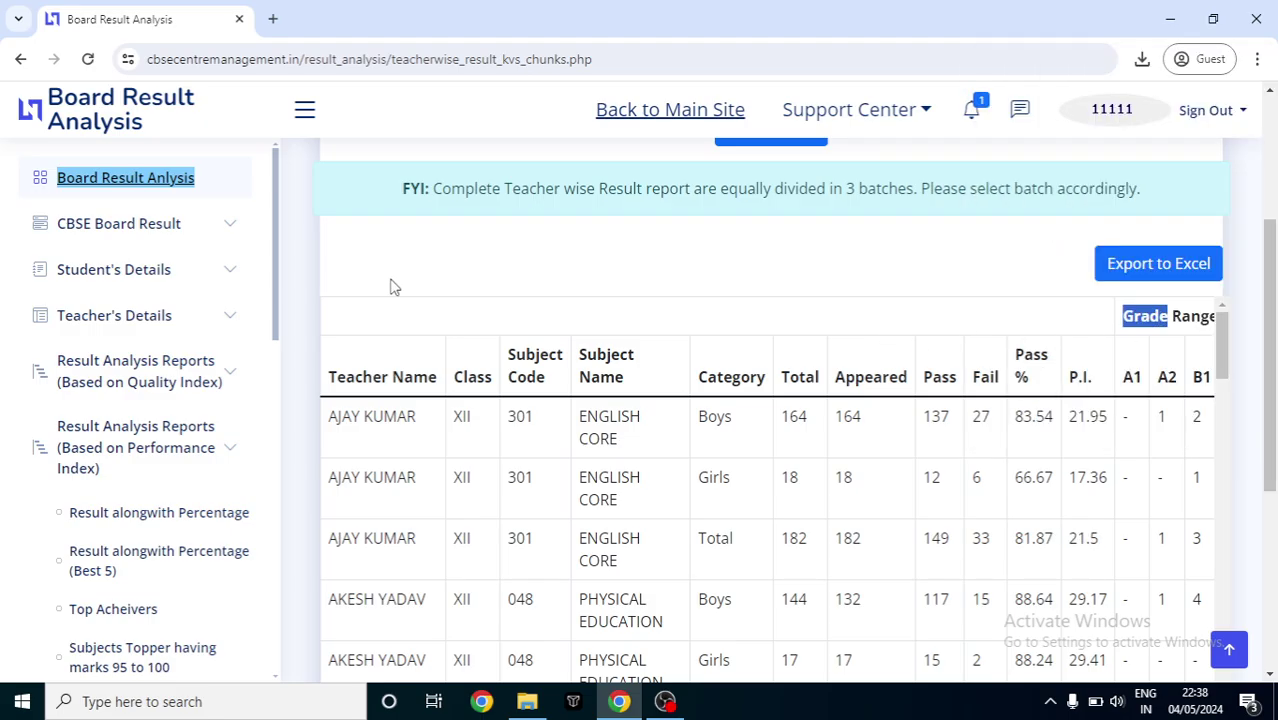
Step: Open the Category-wise Result report, show the results for class XII, and review the table
drag(276, 257, 300, 450)
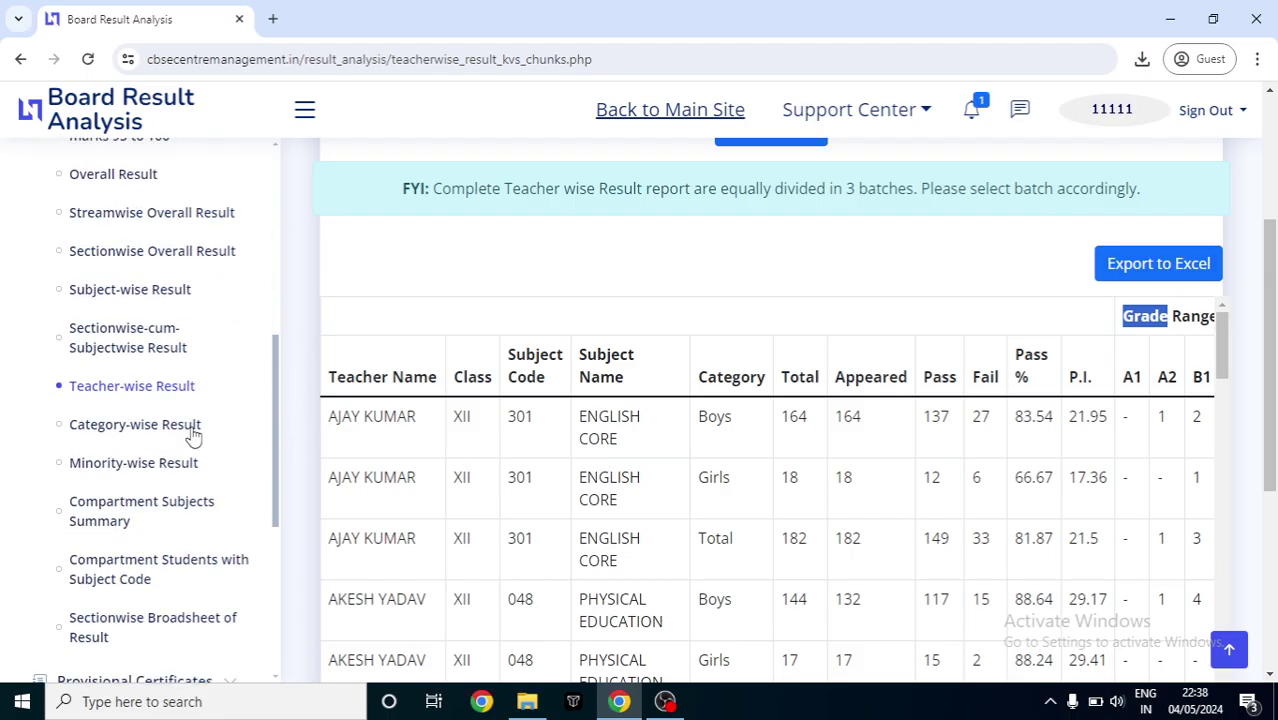
click(138, 428)
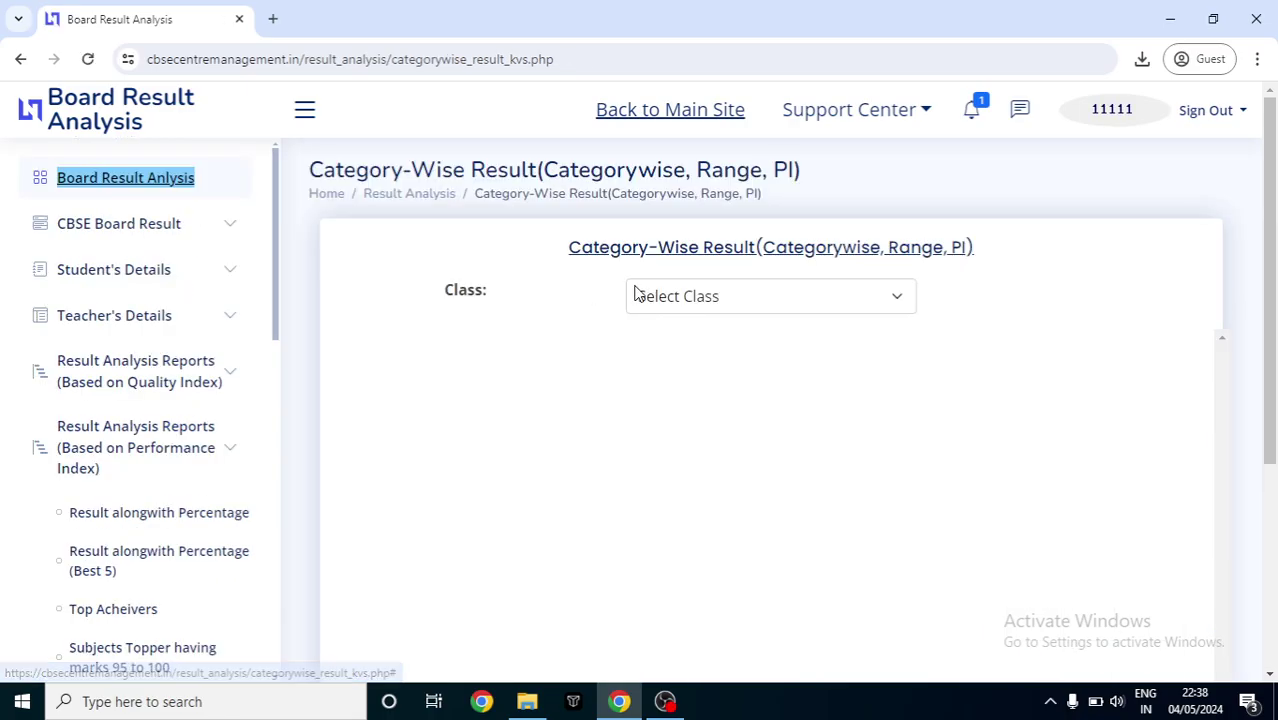
click(716, 297)
click(686, 350)
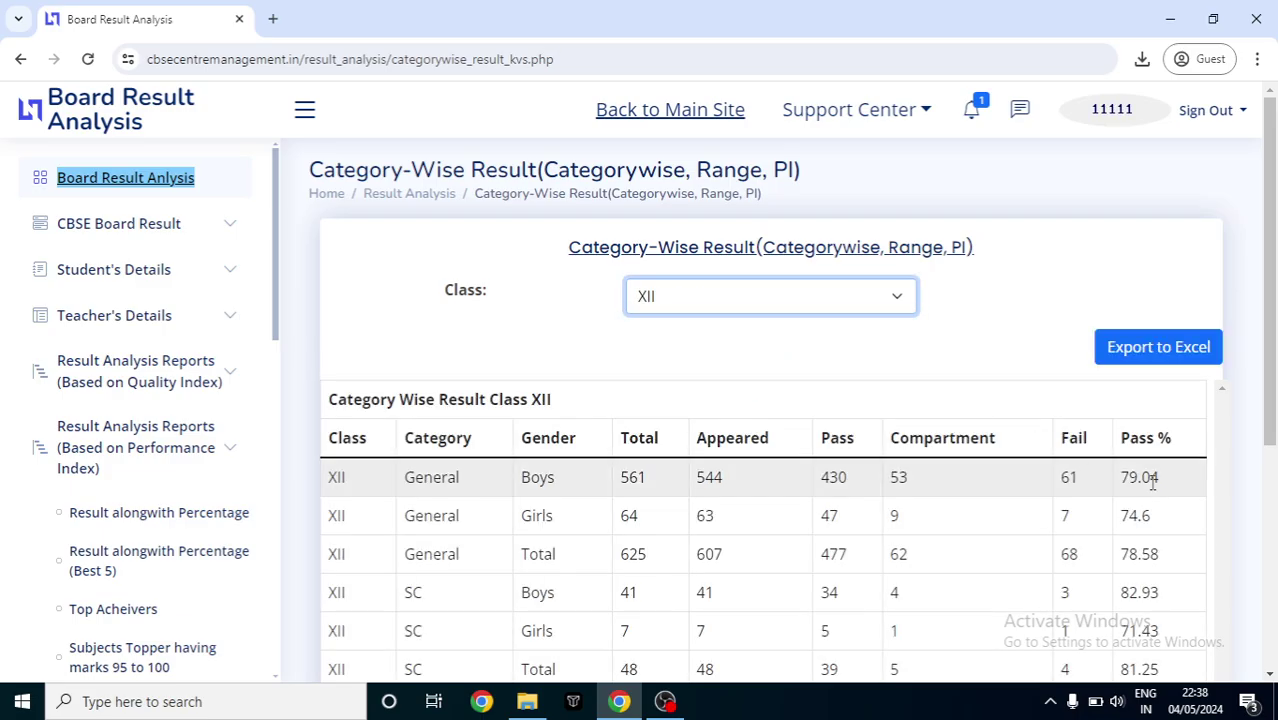
drag(1275, 370, 1275, 430)
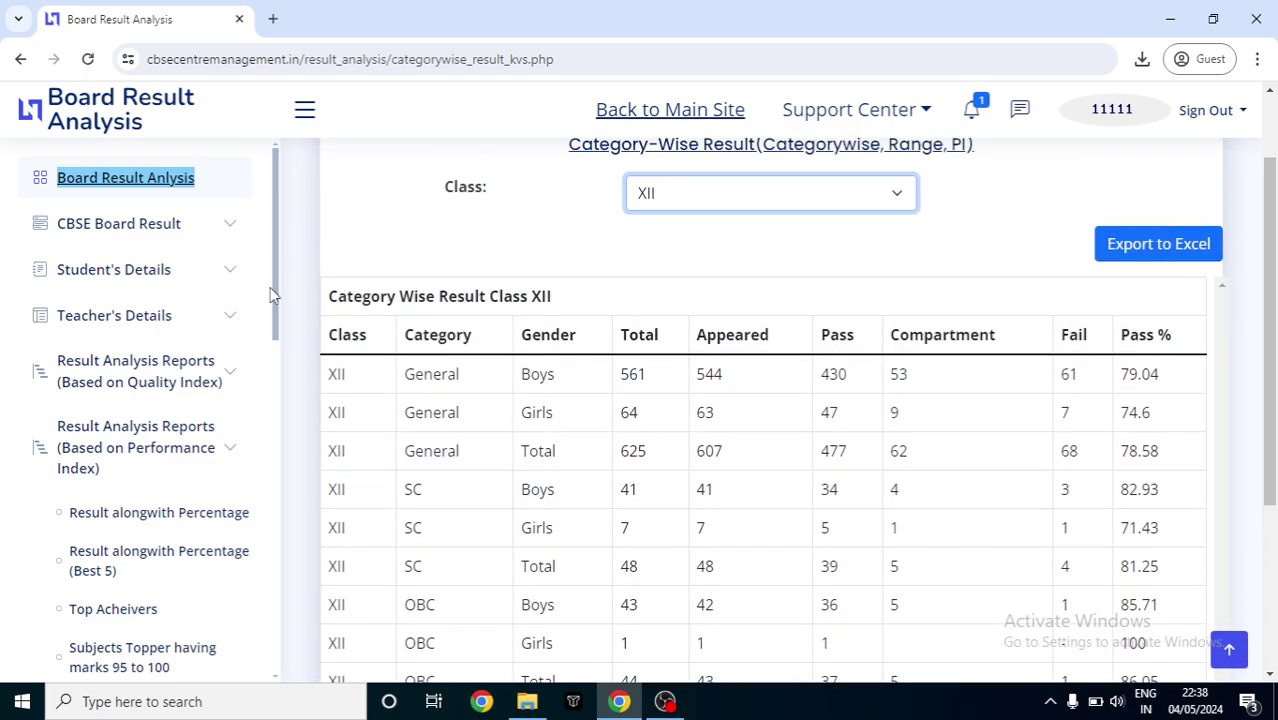
Step: Look through the Manage Data options and open the Clean CBSE Result page
drag(277, 285, 284, 505)
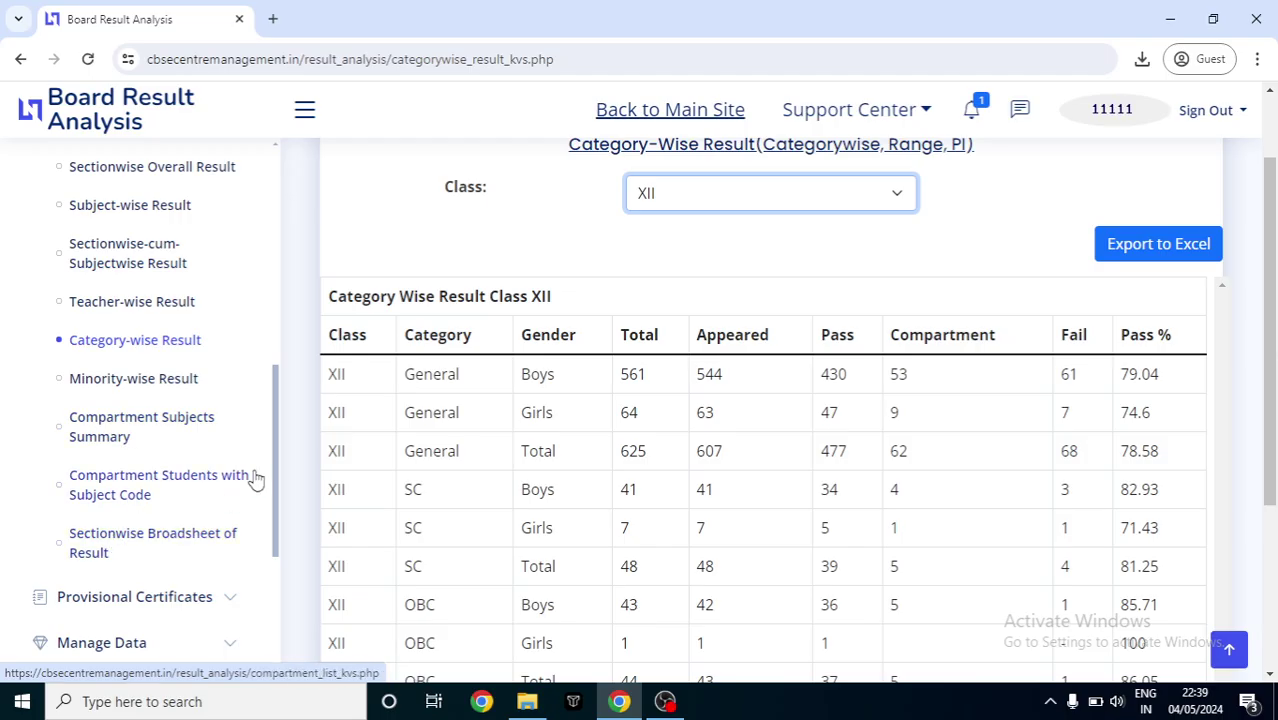
drag(276, 447, 275, 523)
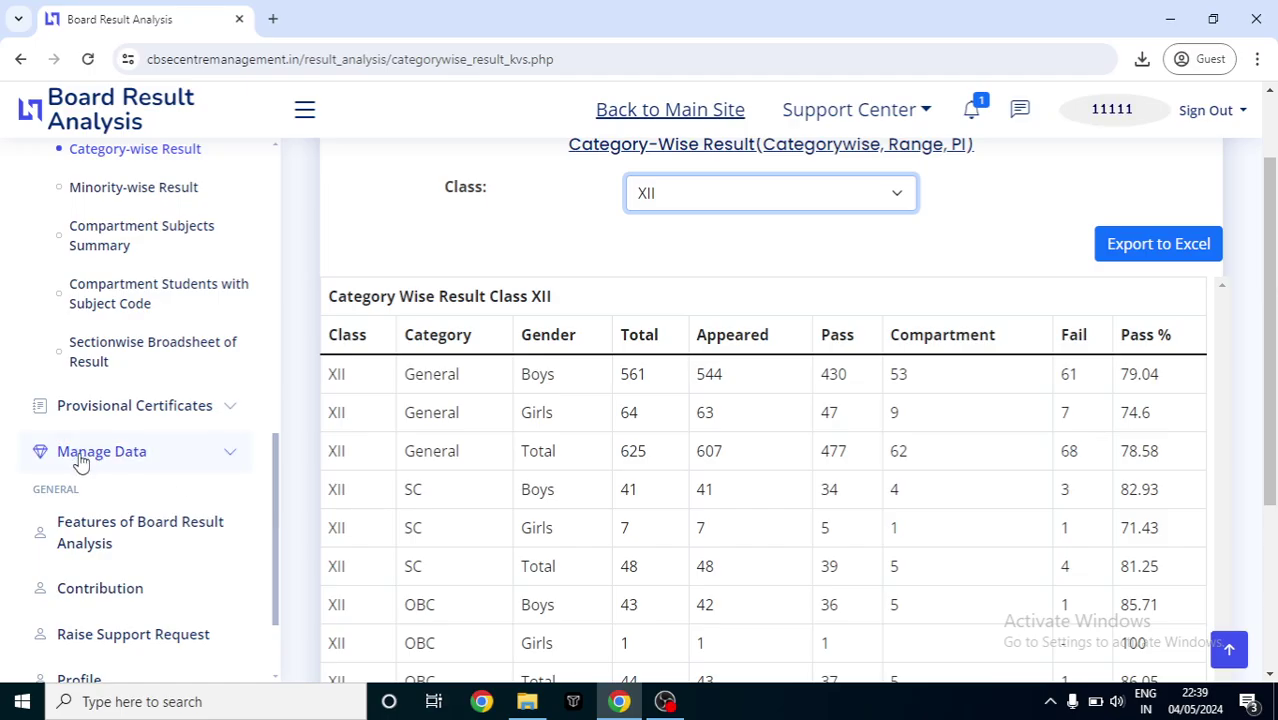
click(220, 452)
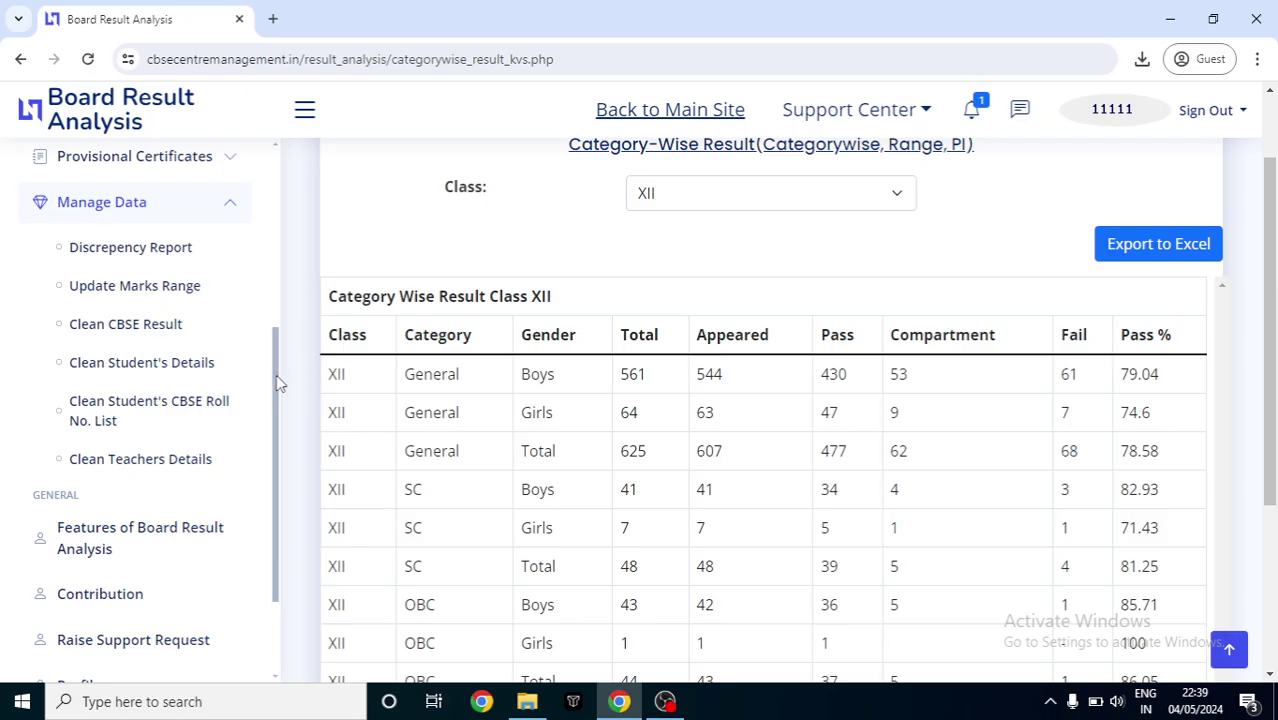
drag(279, 382, 282, 347)
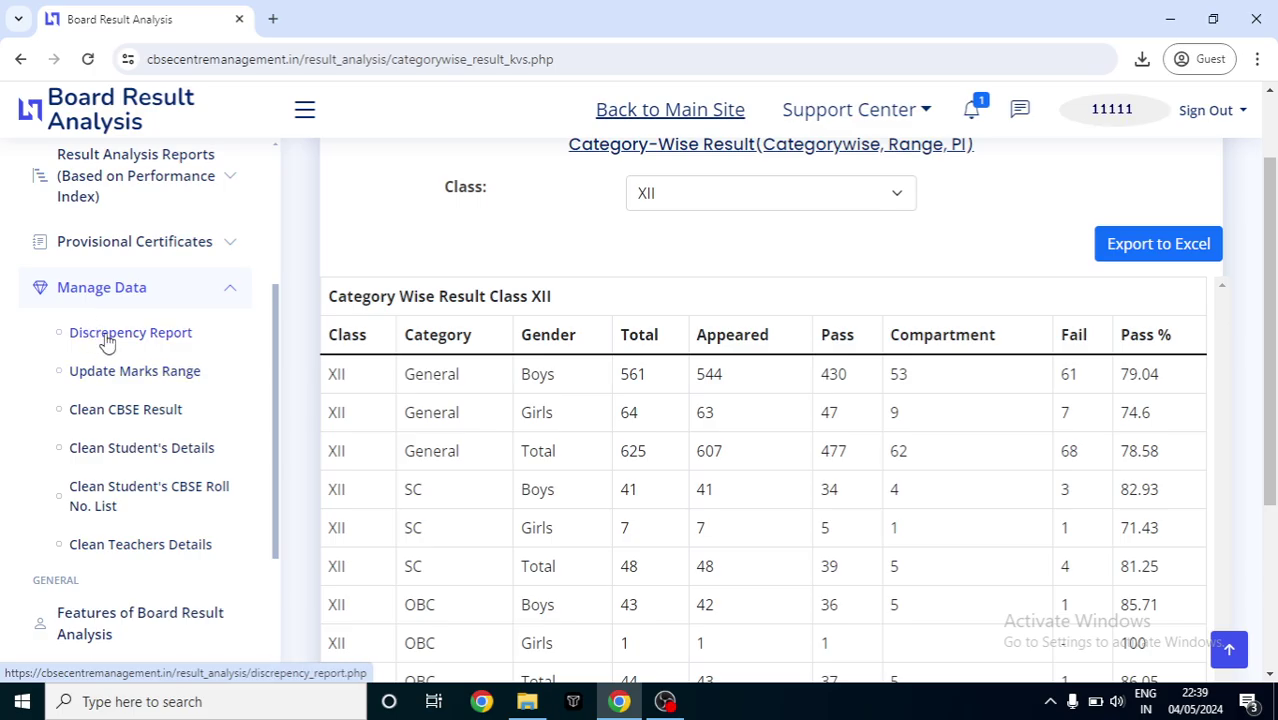
click(100, 418)
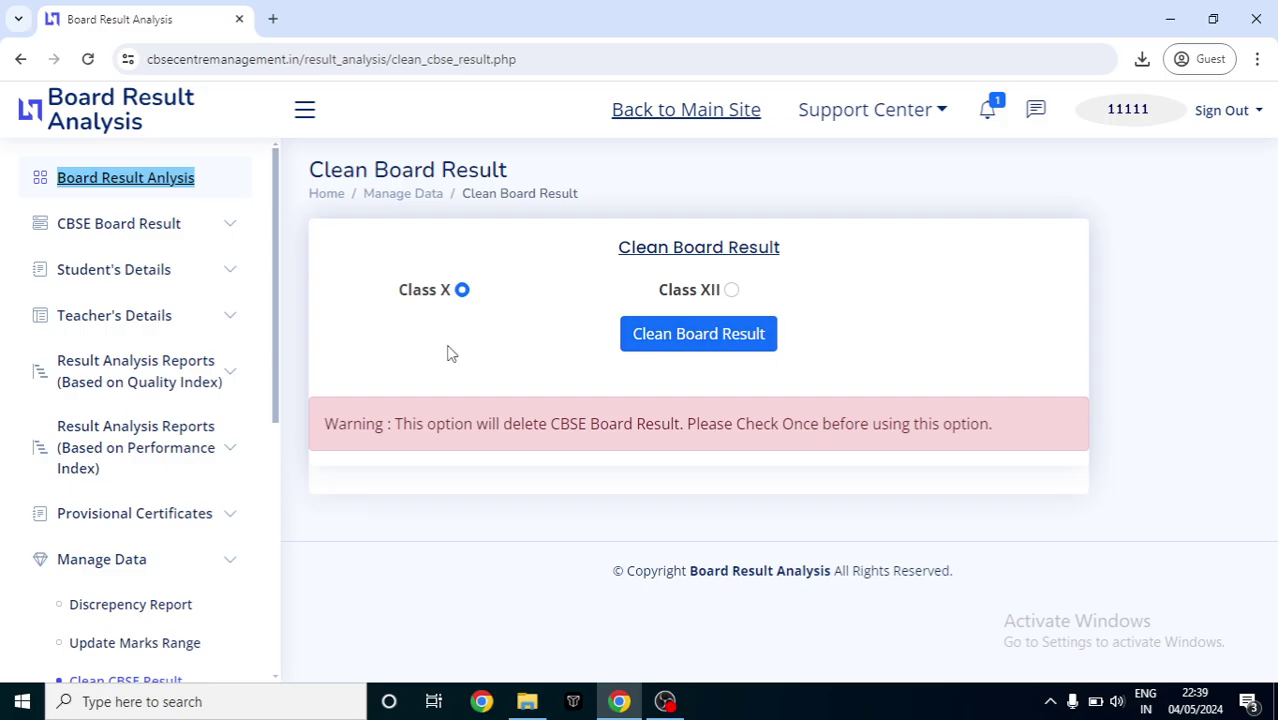
Step: Open the Clean Student's CBSE Roll No. List page, followed by the Clean Teachers Details page
drag(277, 296, 288, 428)
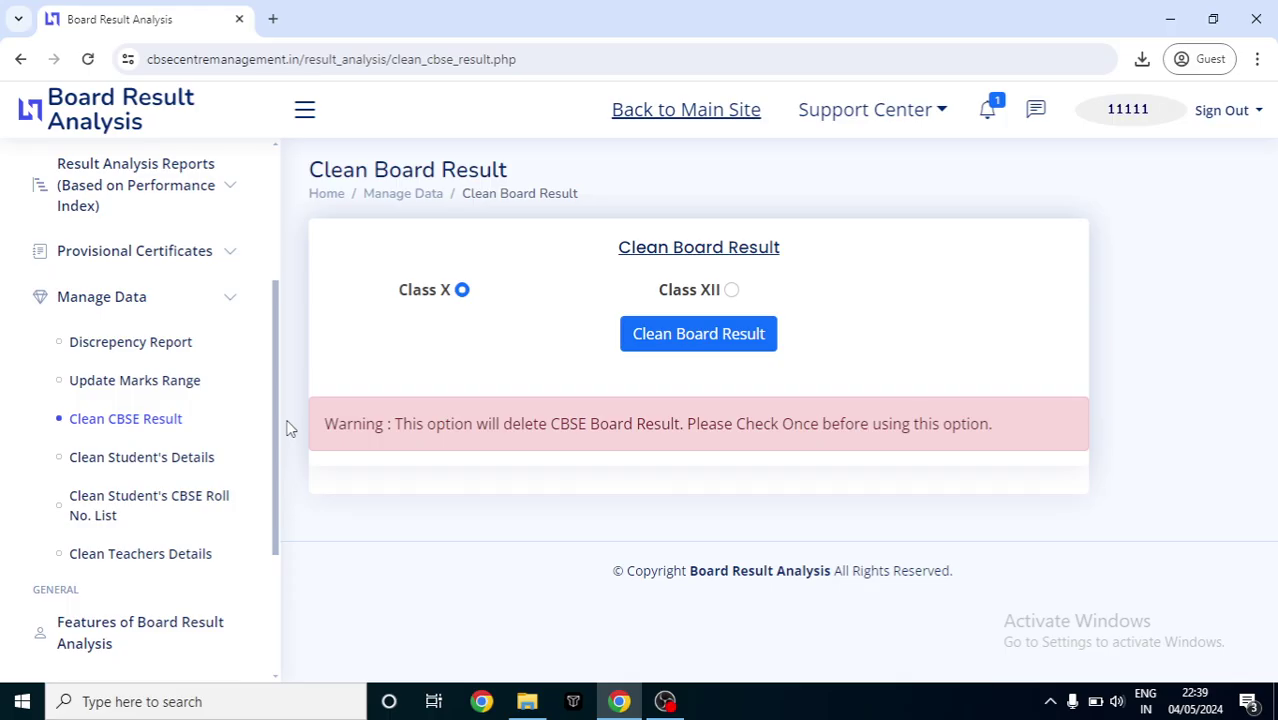
click(118, 503)
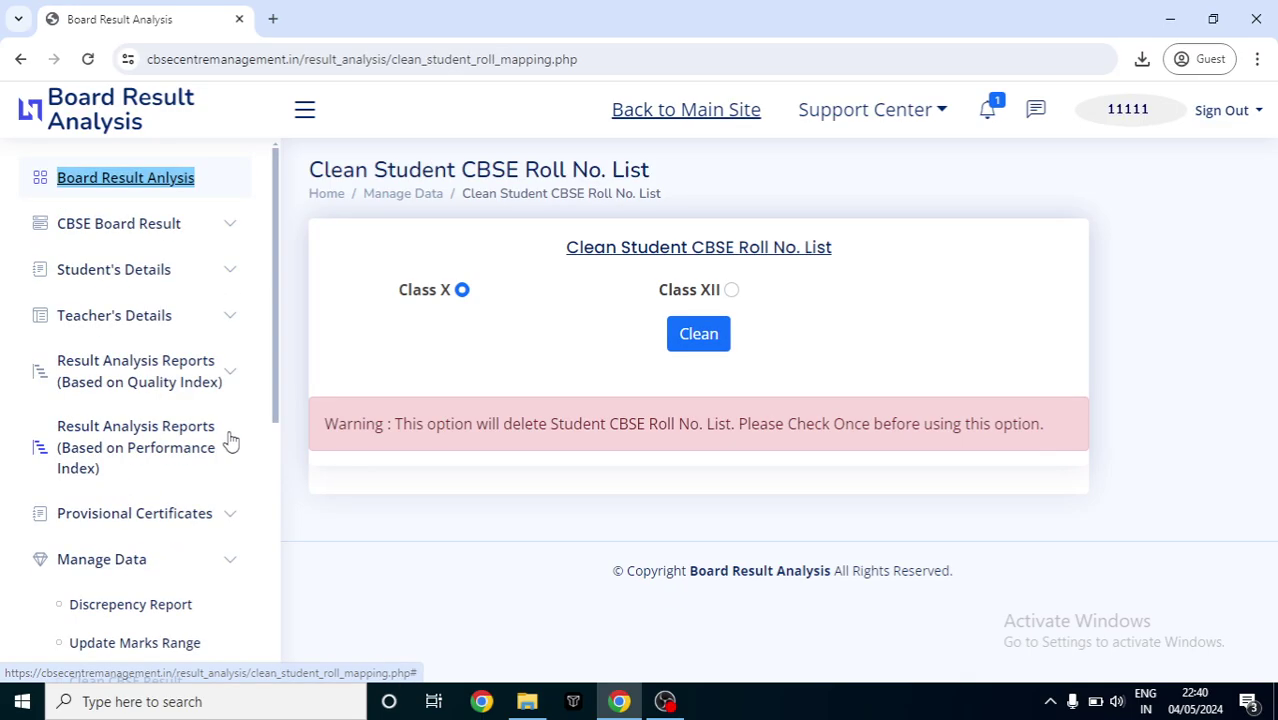
drag(278, 345, 86, 514)
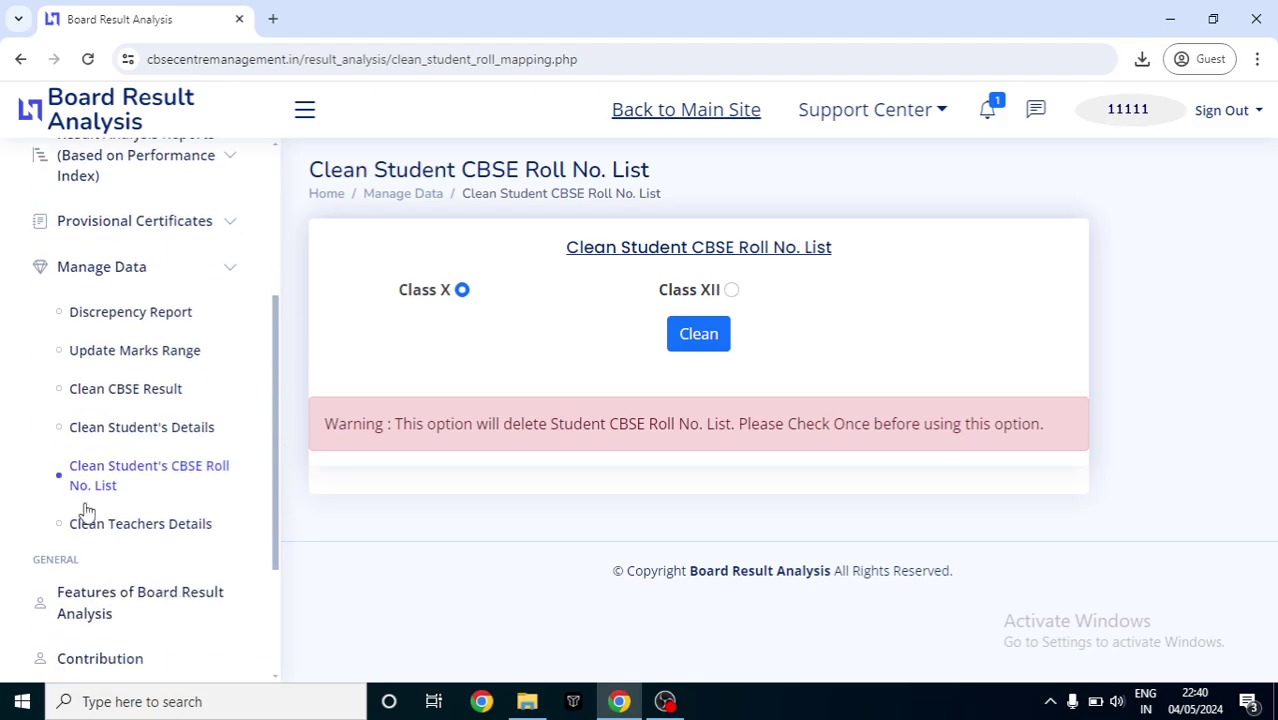
click(122, 522)
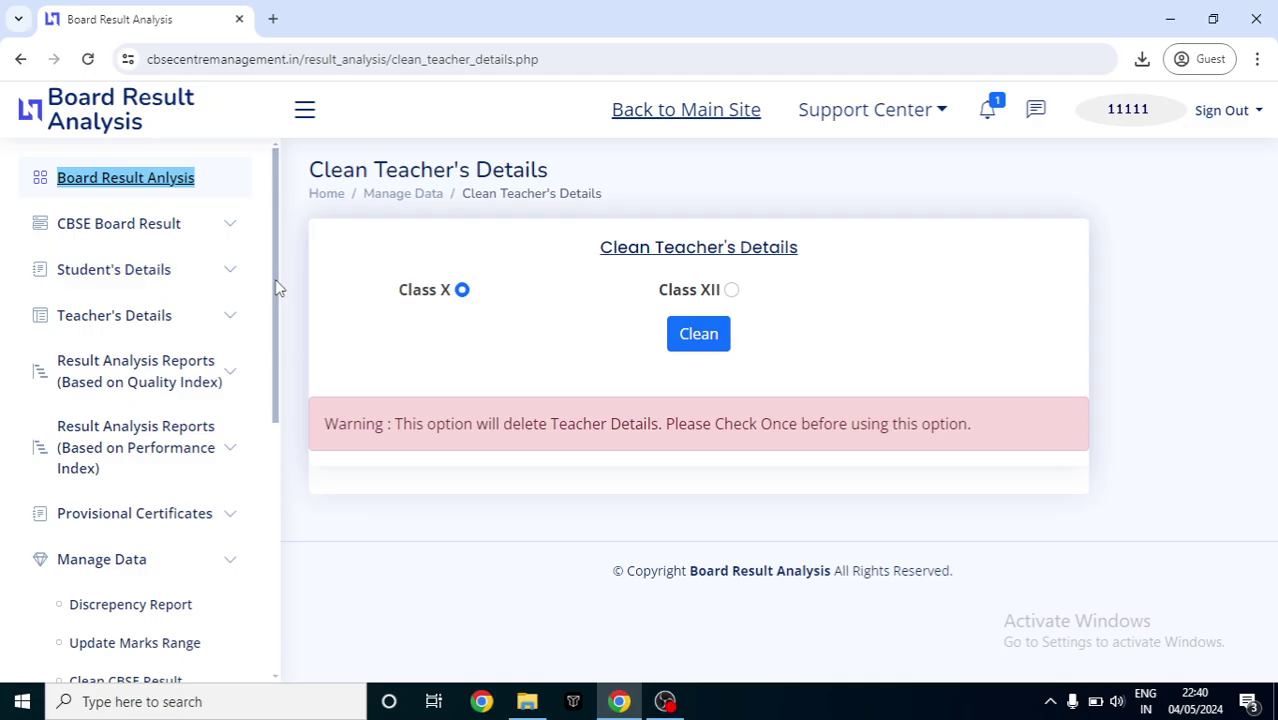
Step: Open the Update Marks Range page and make the seven marks ranges editable
drag(279, 286, 280, 459)
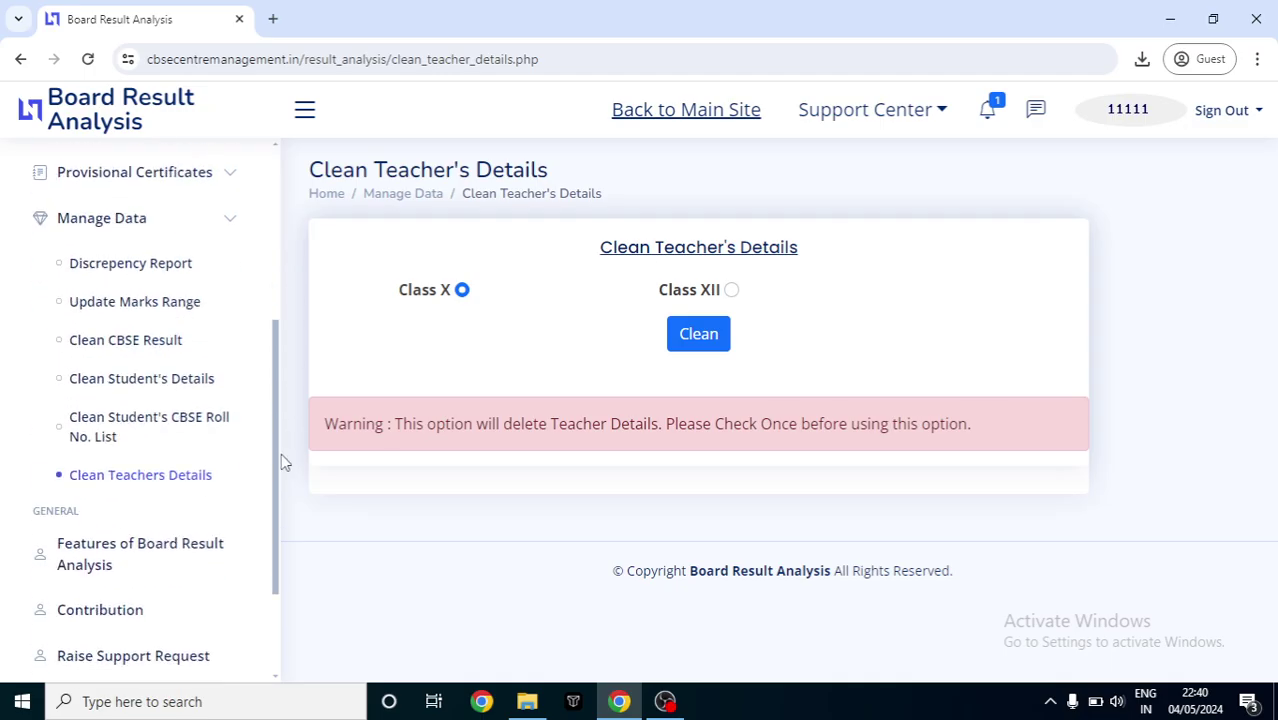
click(131, 303)
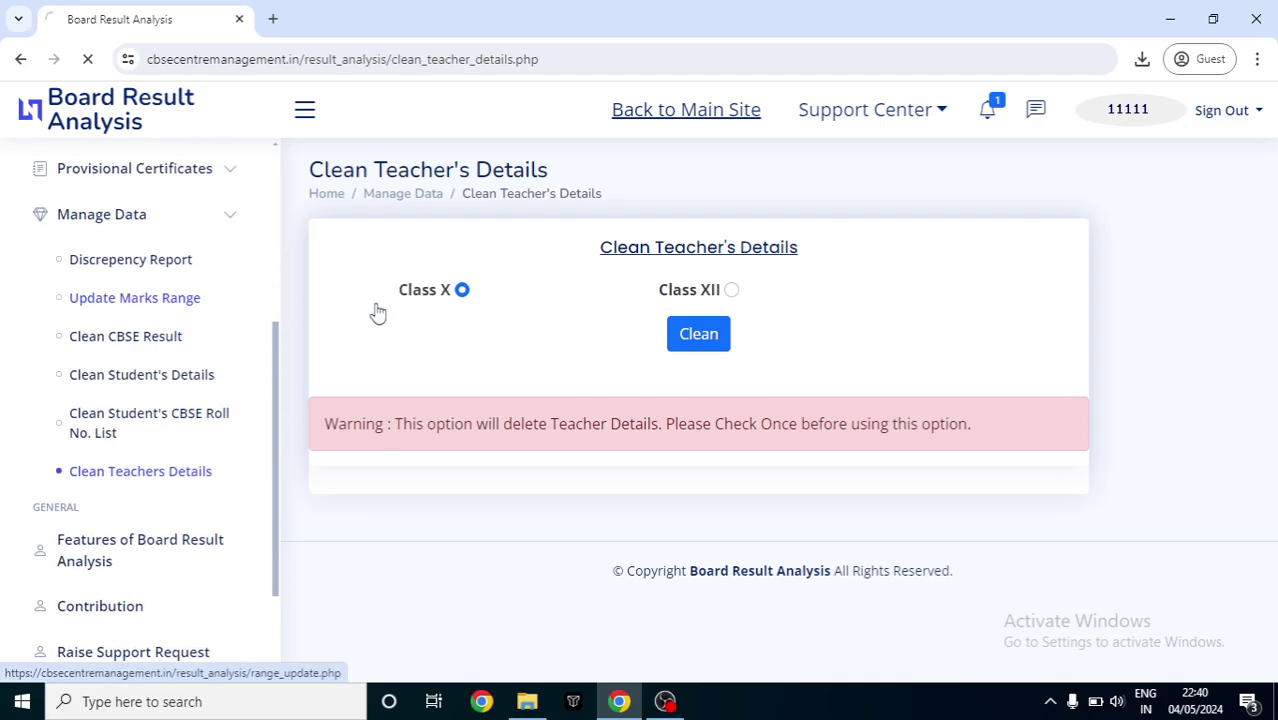
drag(1274, 283, 1274, 326)
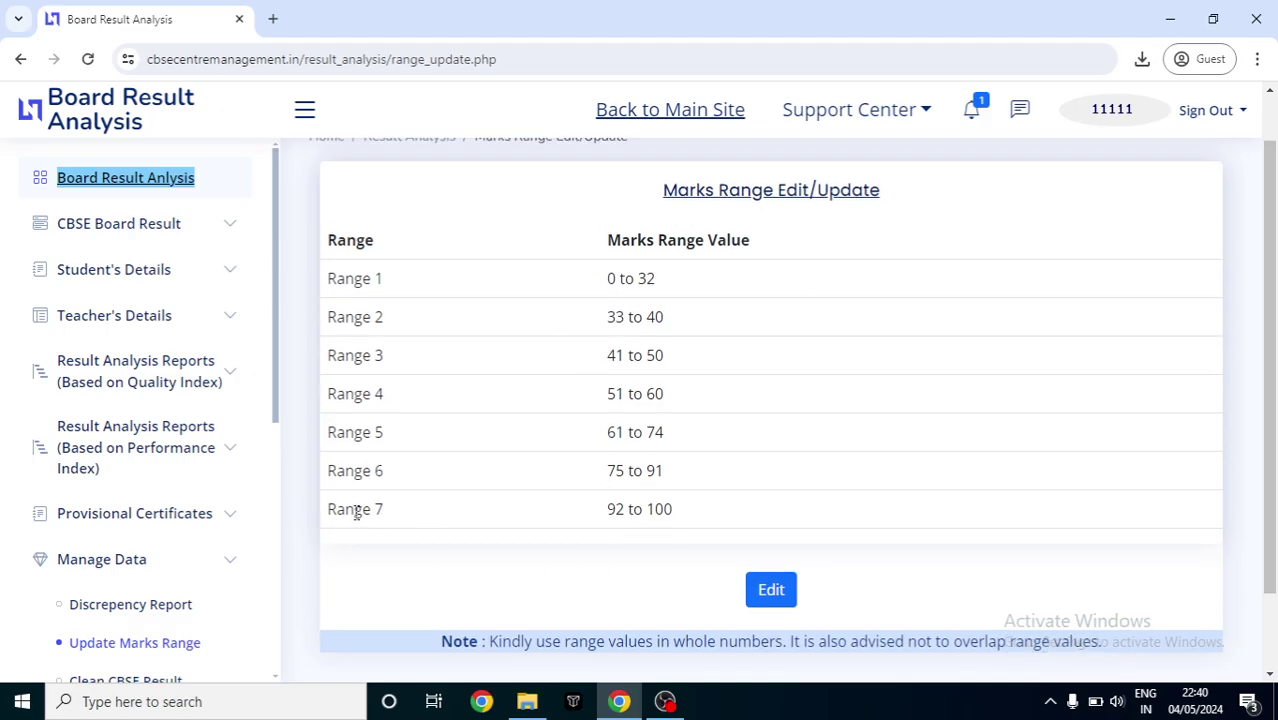
click(768, 603)
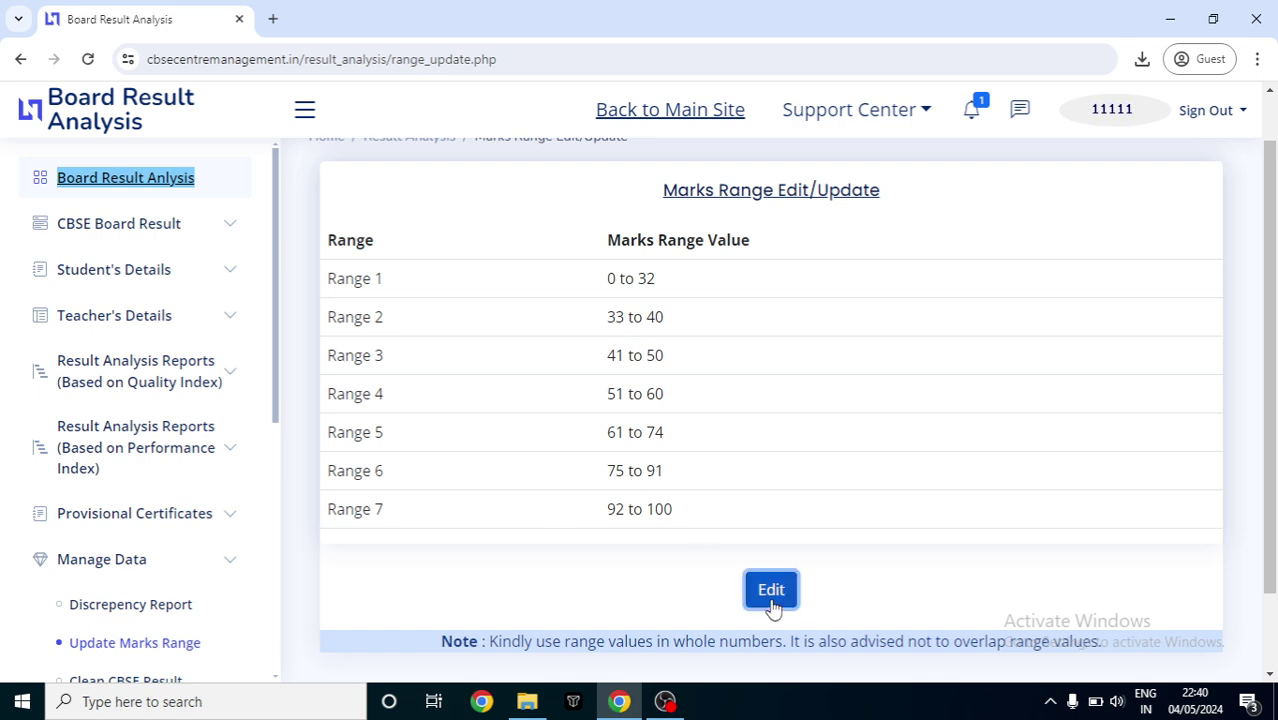
Step: Set the higher value of Range 6 to 93 and the lower value of Range 7 to 94
click(681, 572)
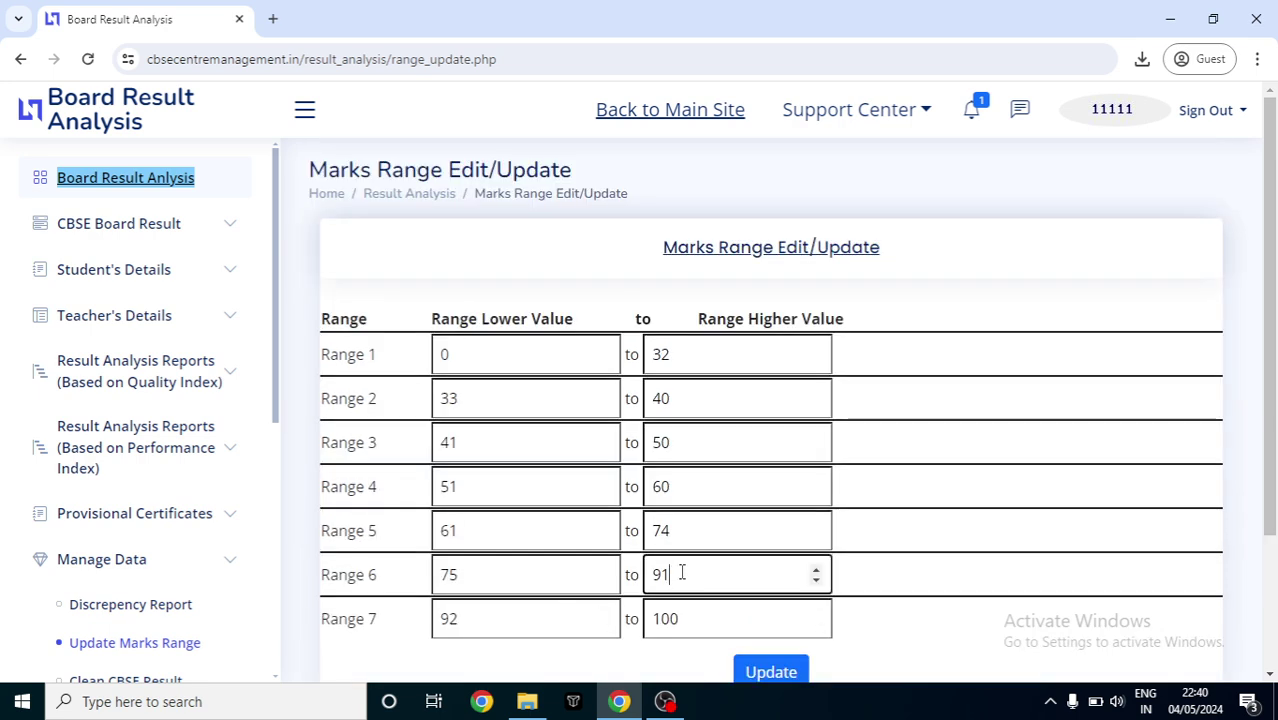
key(BackSpace)
text(3)
click(470, 620)
key(BackSpace)
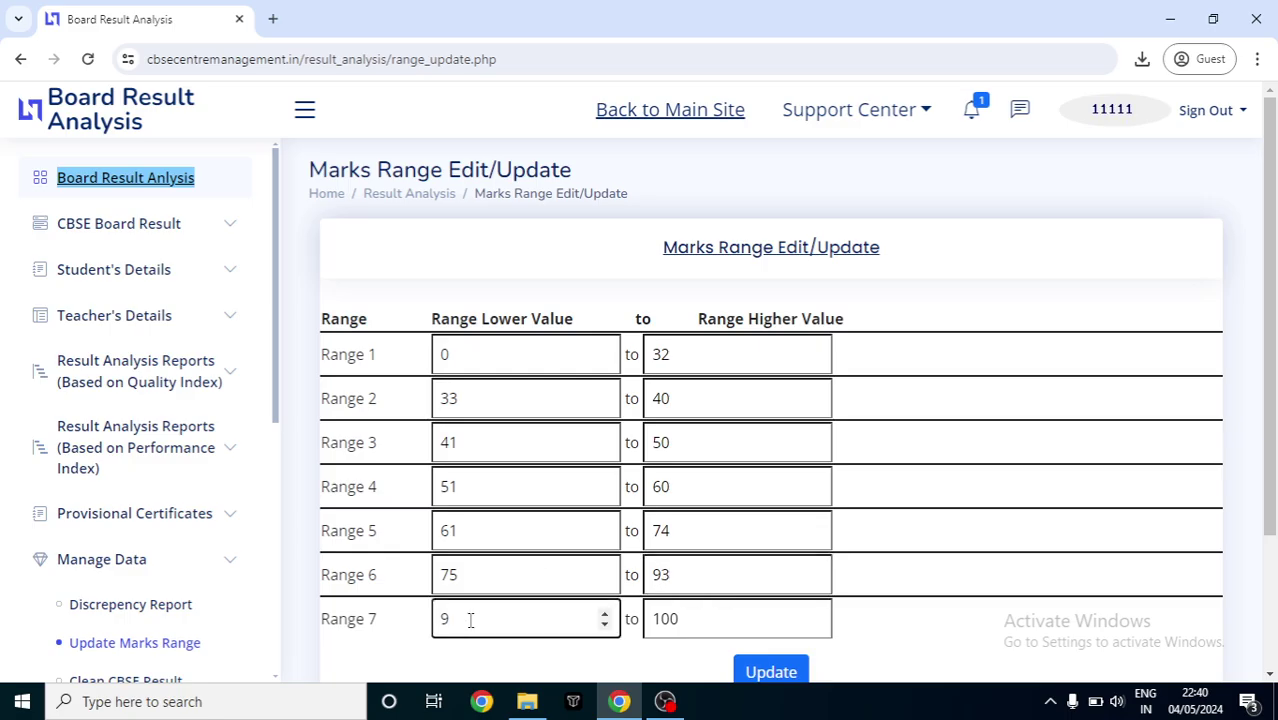
text(4)
scroll(1276, 480, down, 1)
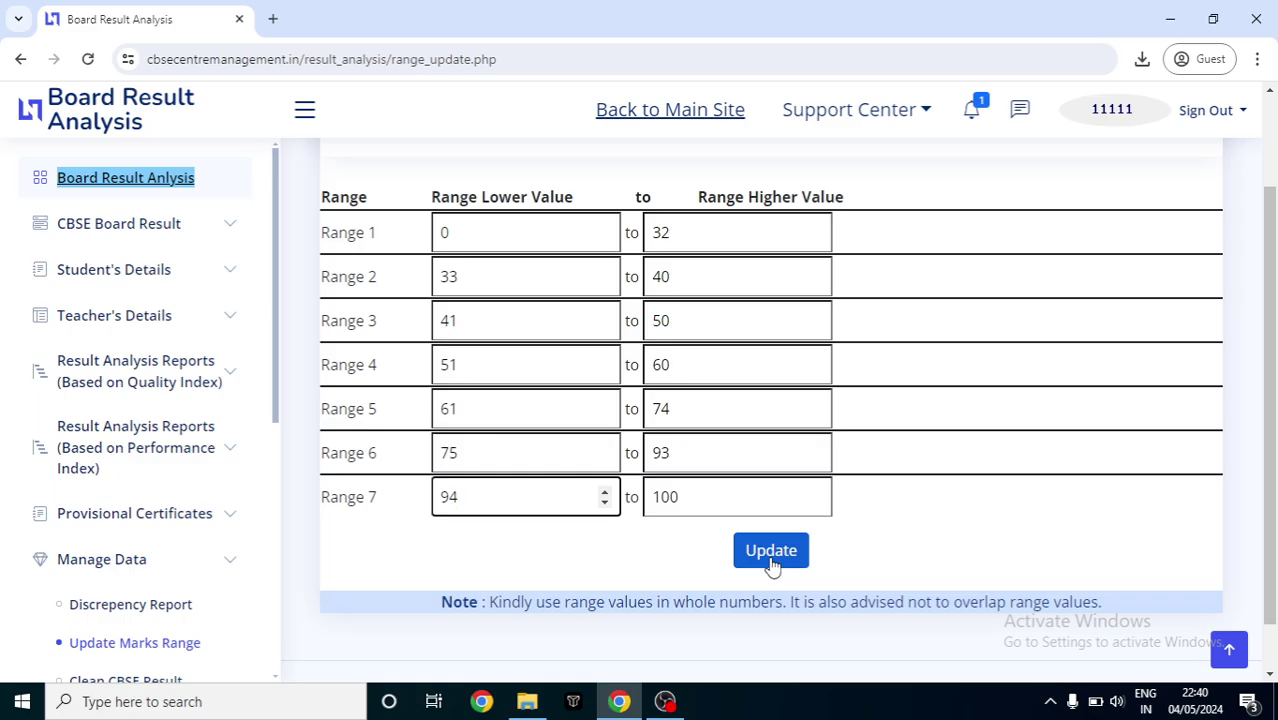
Step: Try 94 as the higher value of Range 6 and compare it with the lower value of Range 7
click(688, 408)
click(465, 448)
click(681, 454)
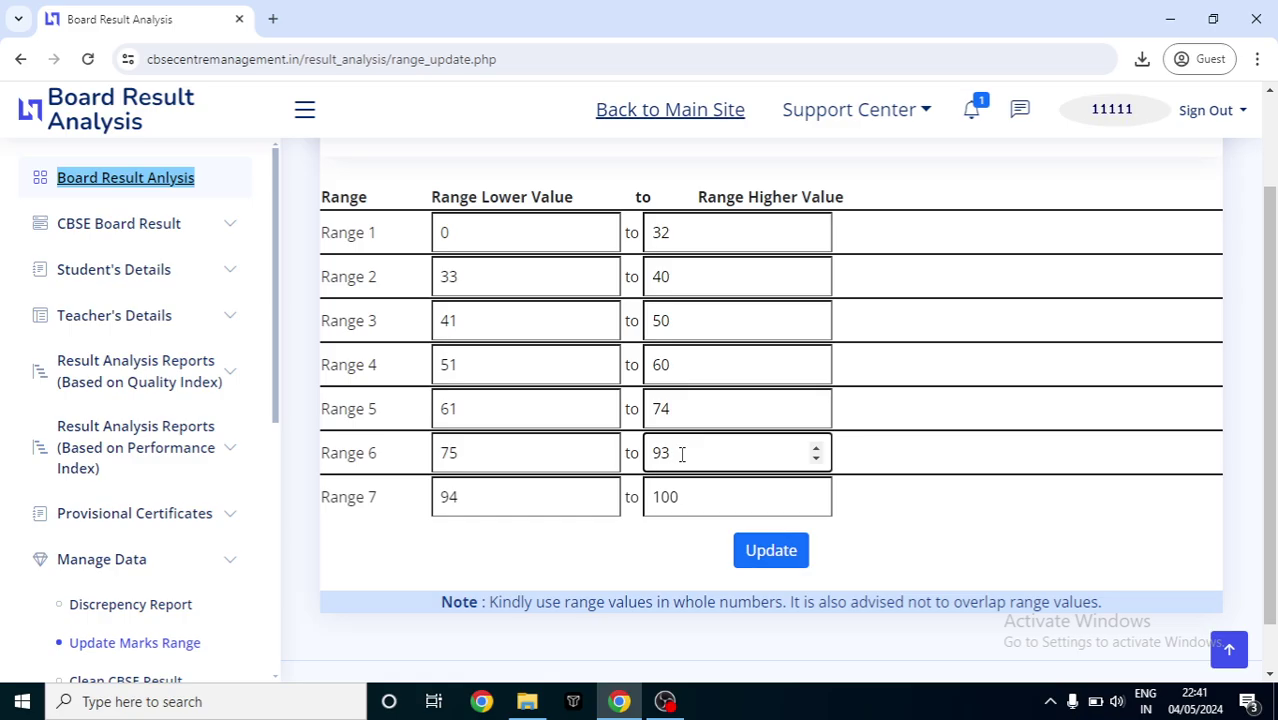
key(BackSpace)
text(4)
click(488, 504)
Step: Set the higher value of Range 6 to 93 and save the updated marks ranges
click(677, 460)
key(BackSpace)
text(3)
click(780, 557)
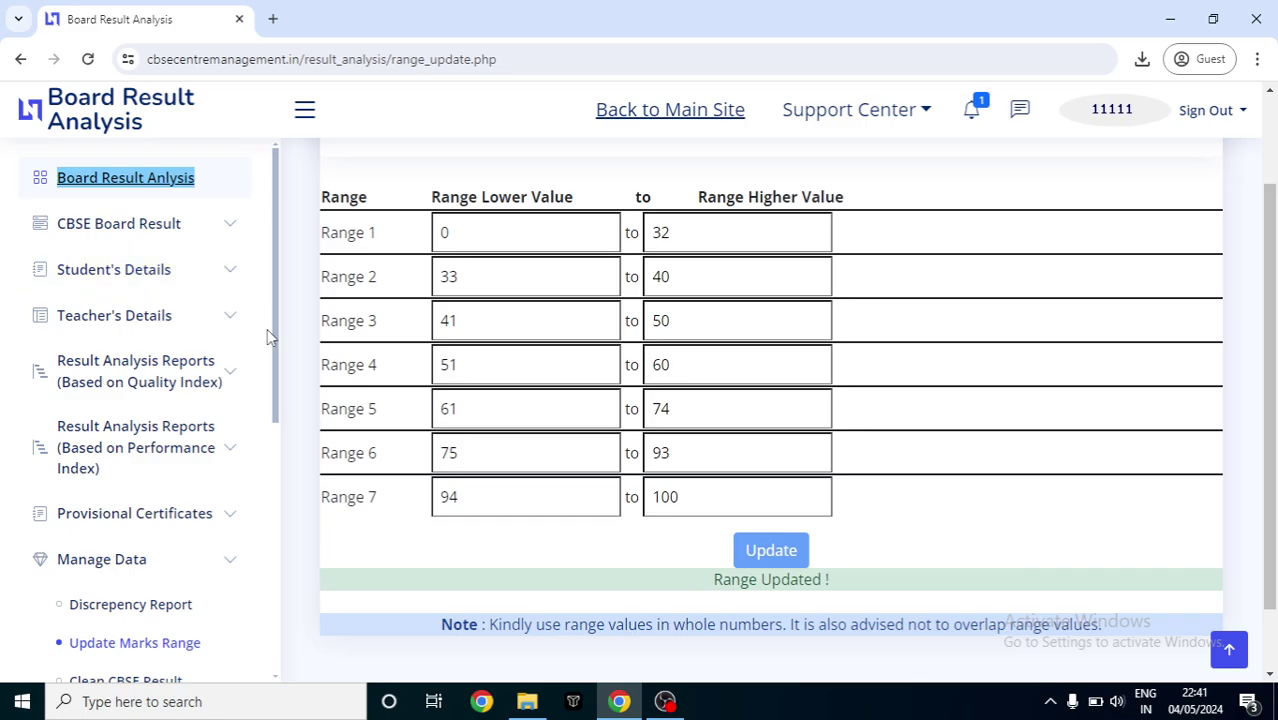
Step: Open the Overall Result report based on Quality Index and show the results for class XII
drag(278, 343, 277, 385)
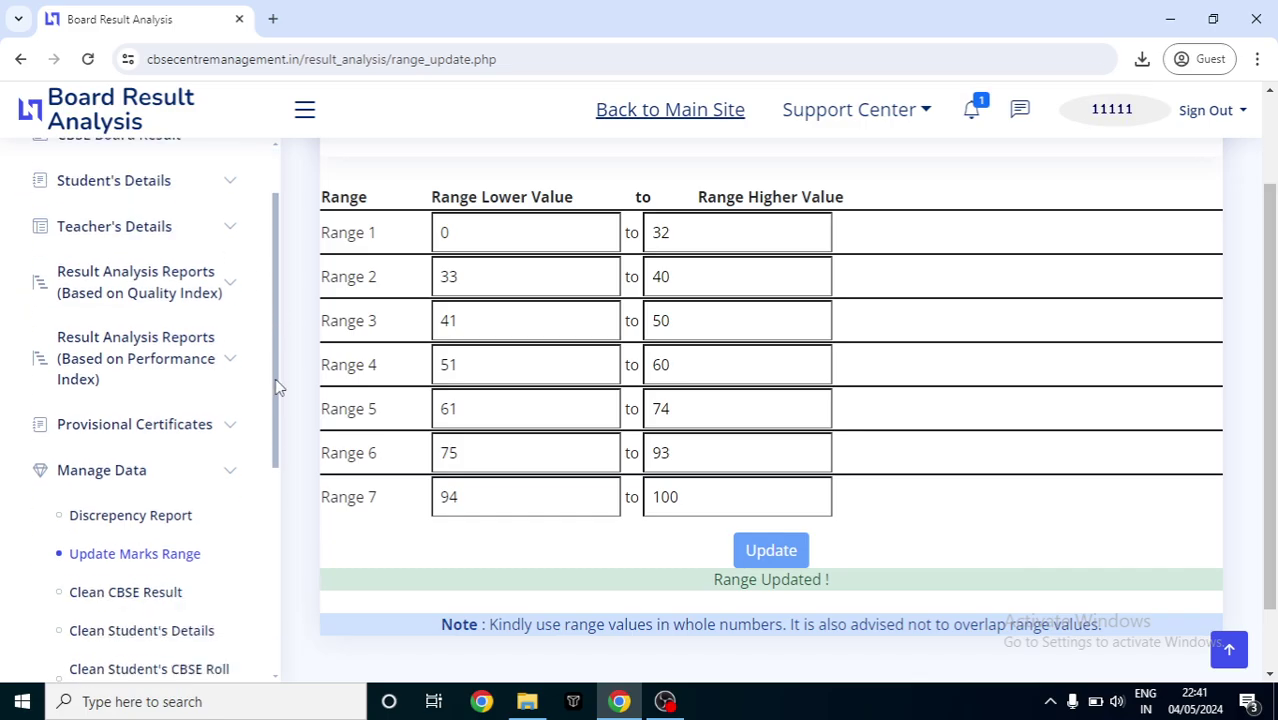
click(224, 287)
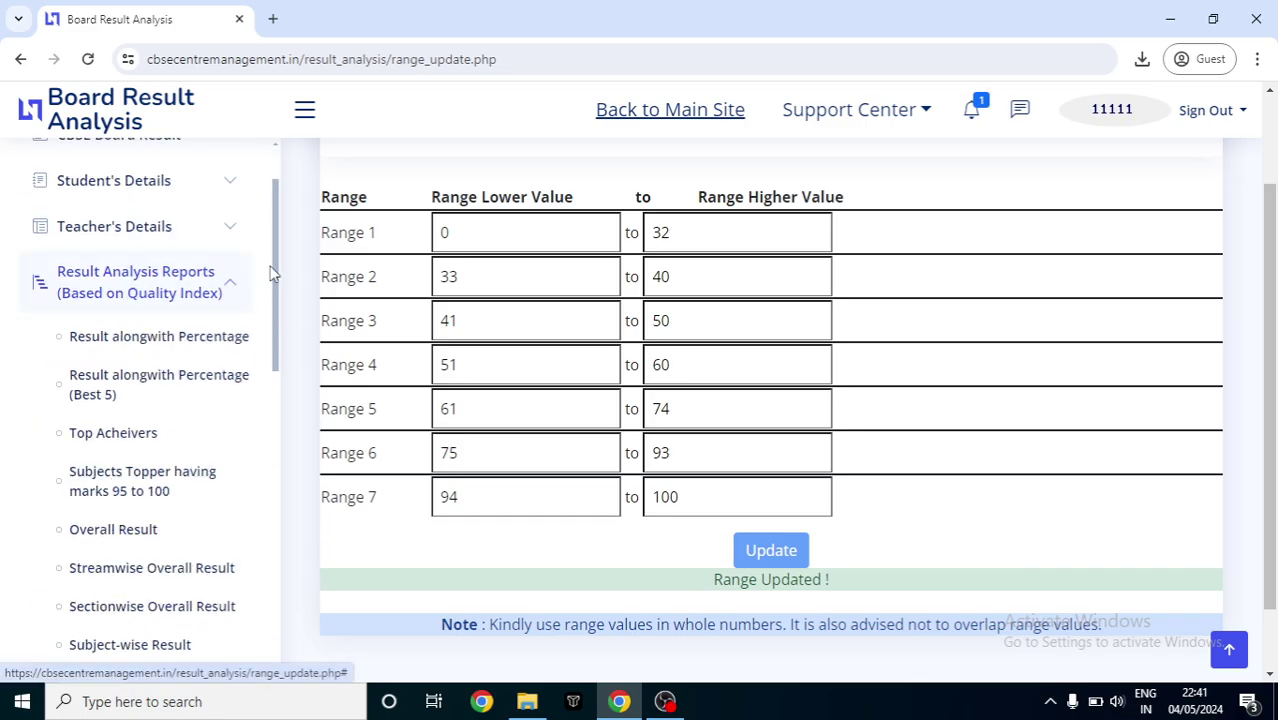
drag(277, 268, 280, 343)
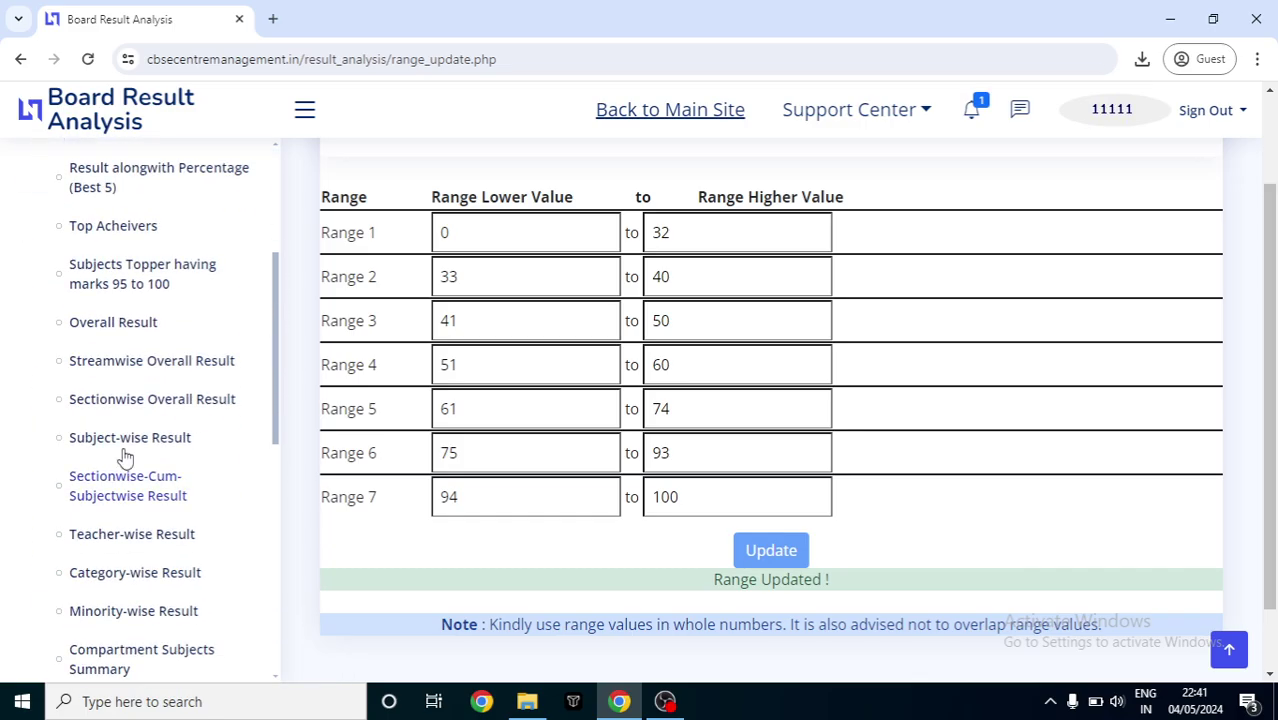
right_click(114, 320)
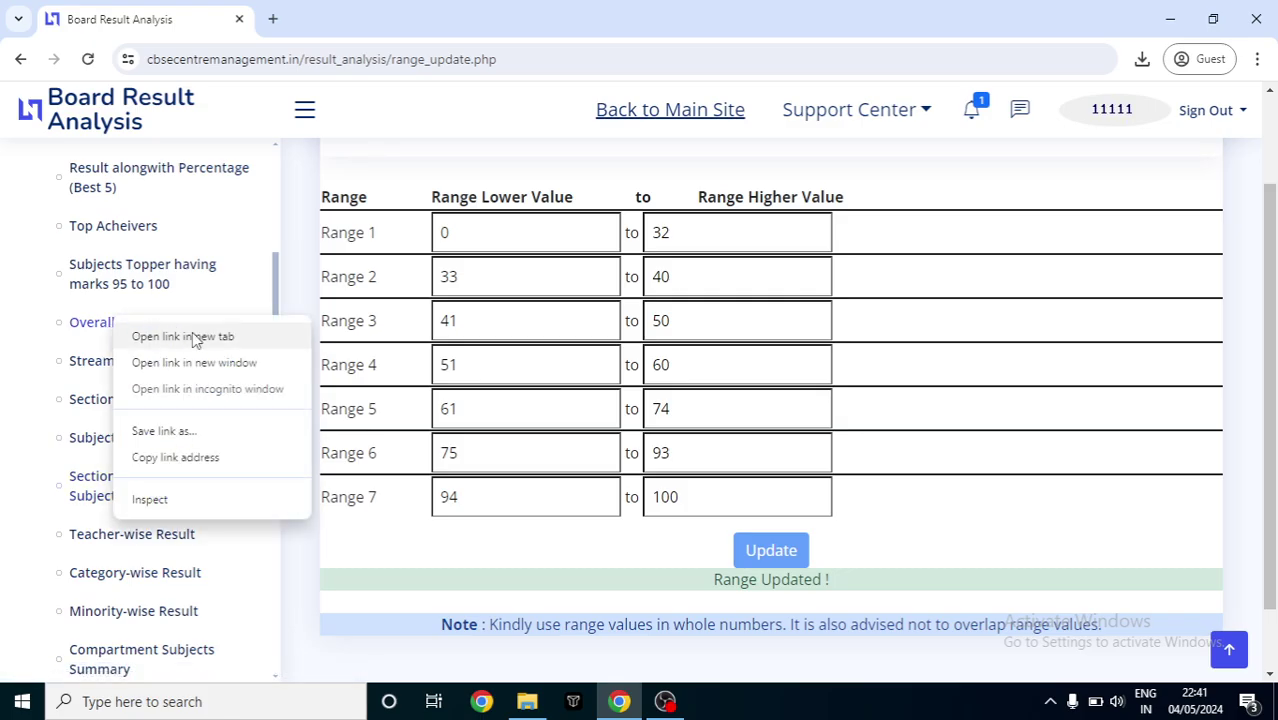
click(96, 329)
click(90, 324)
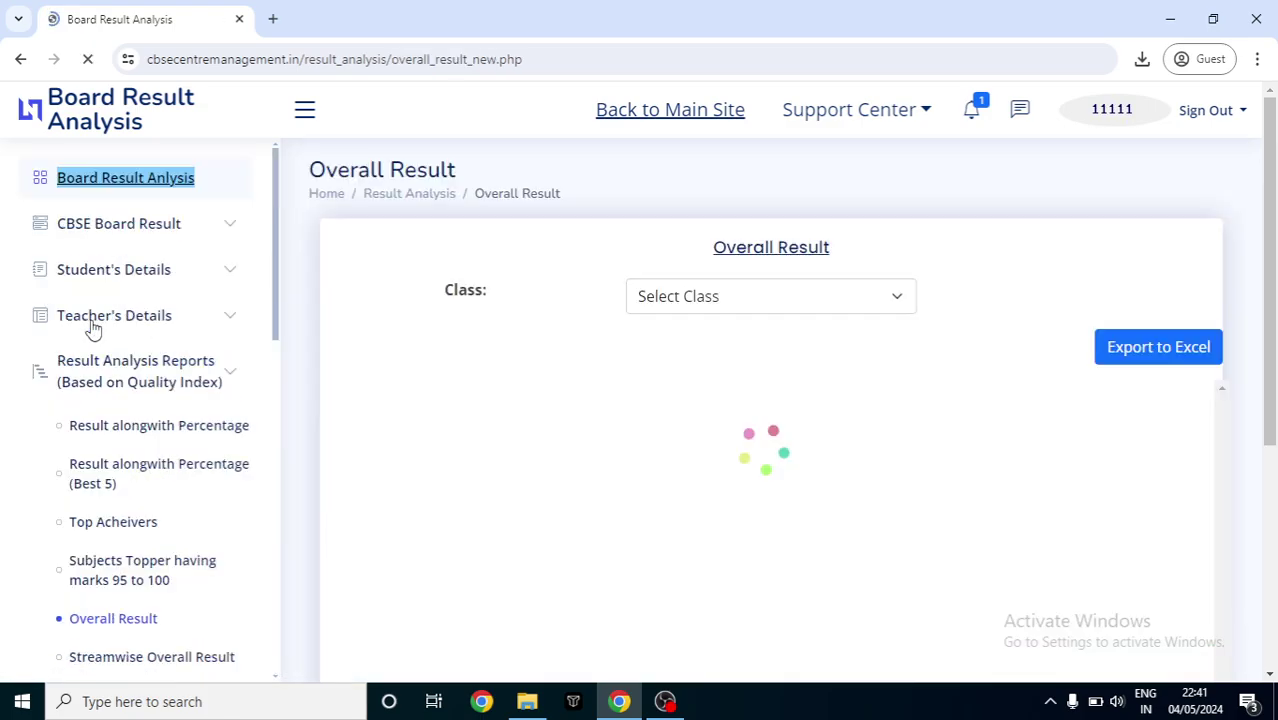
click(866, 300)
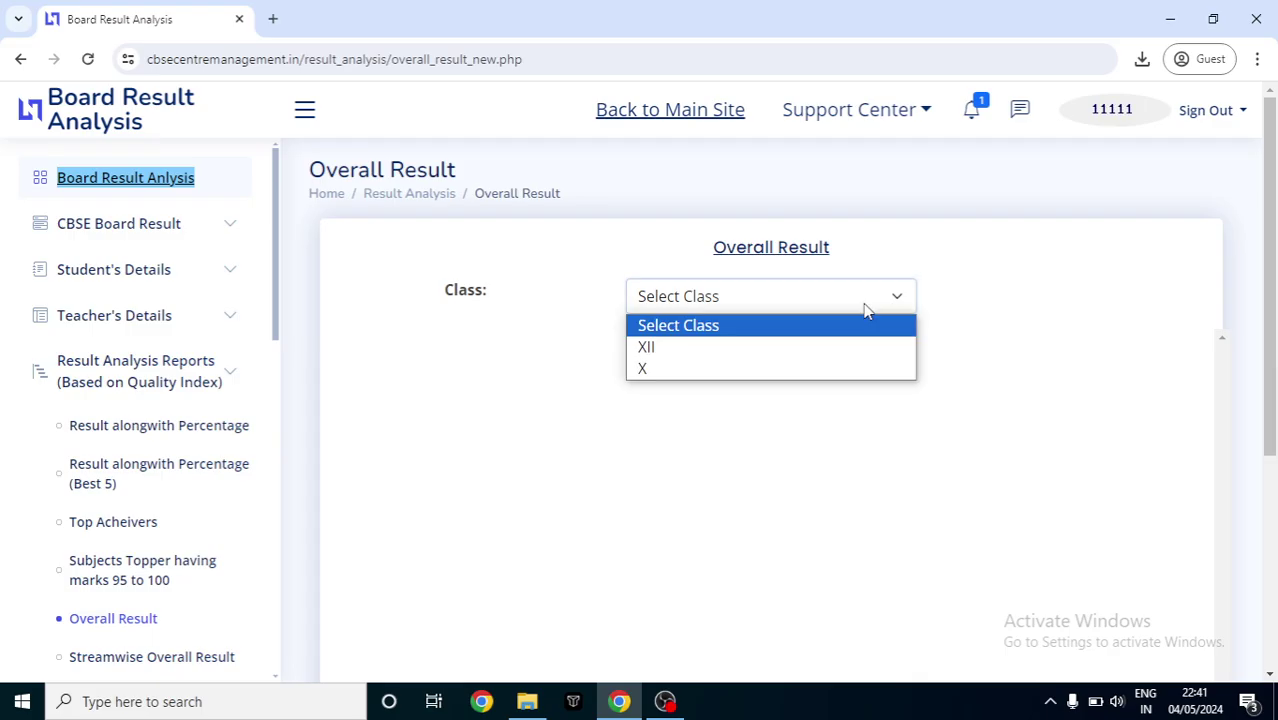
click(727, 350)
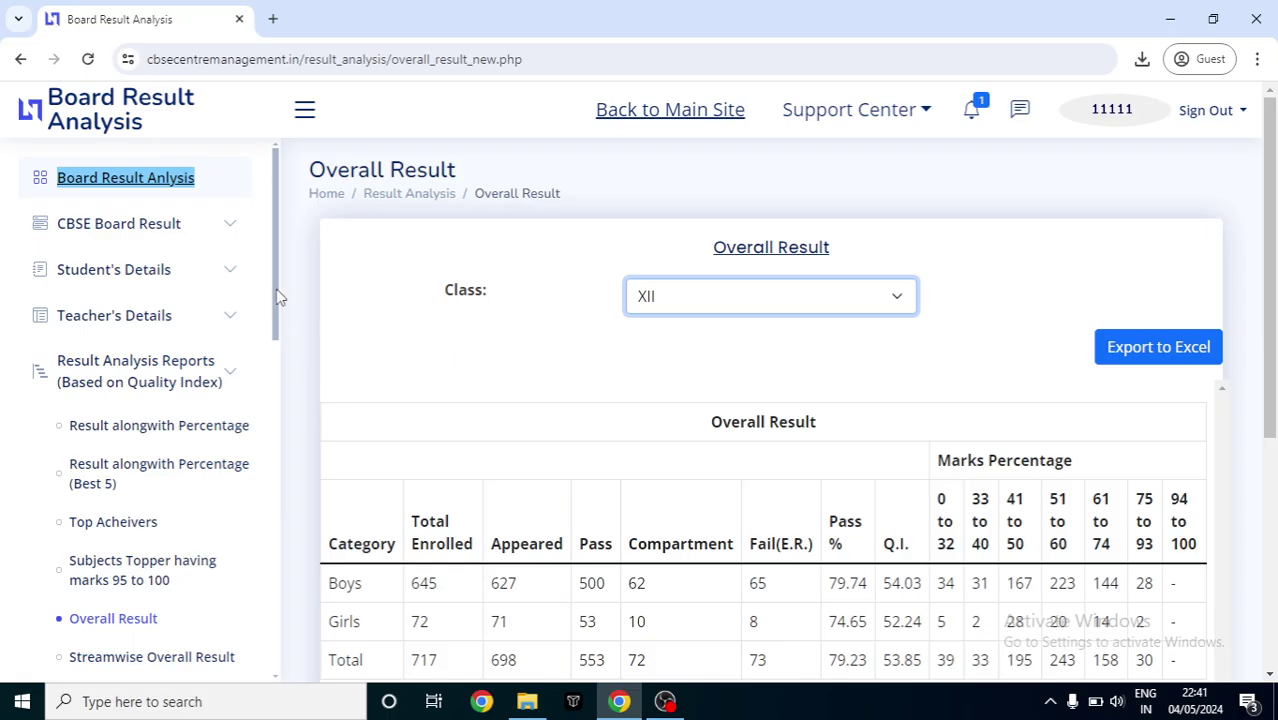
Step: Open the Discrepency Report from the data management options and show it for class XII
drag(279, 297, 288, 557)
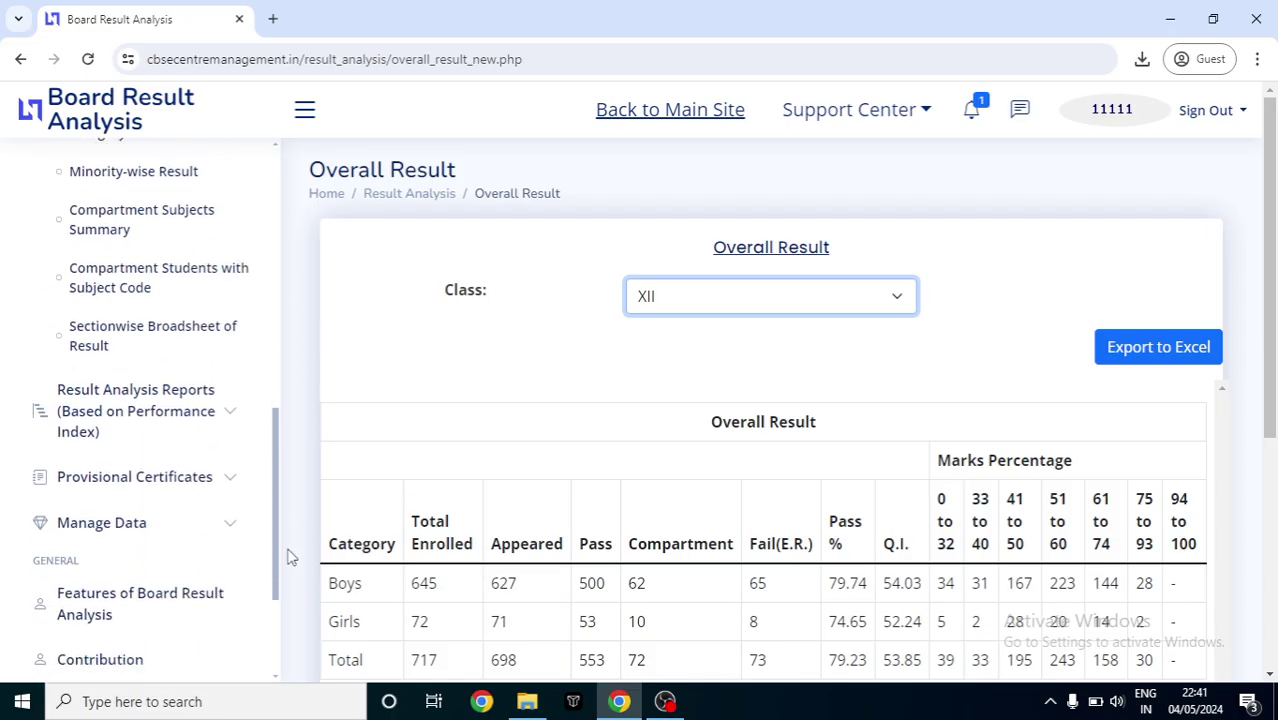
click(104, 525)
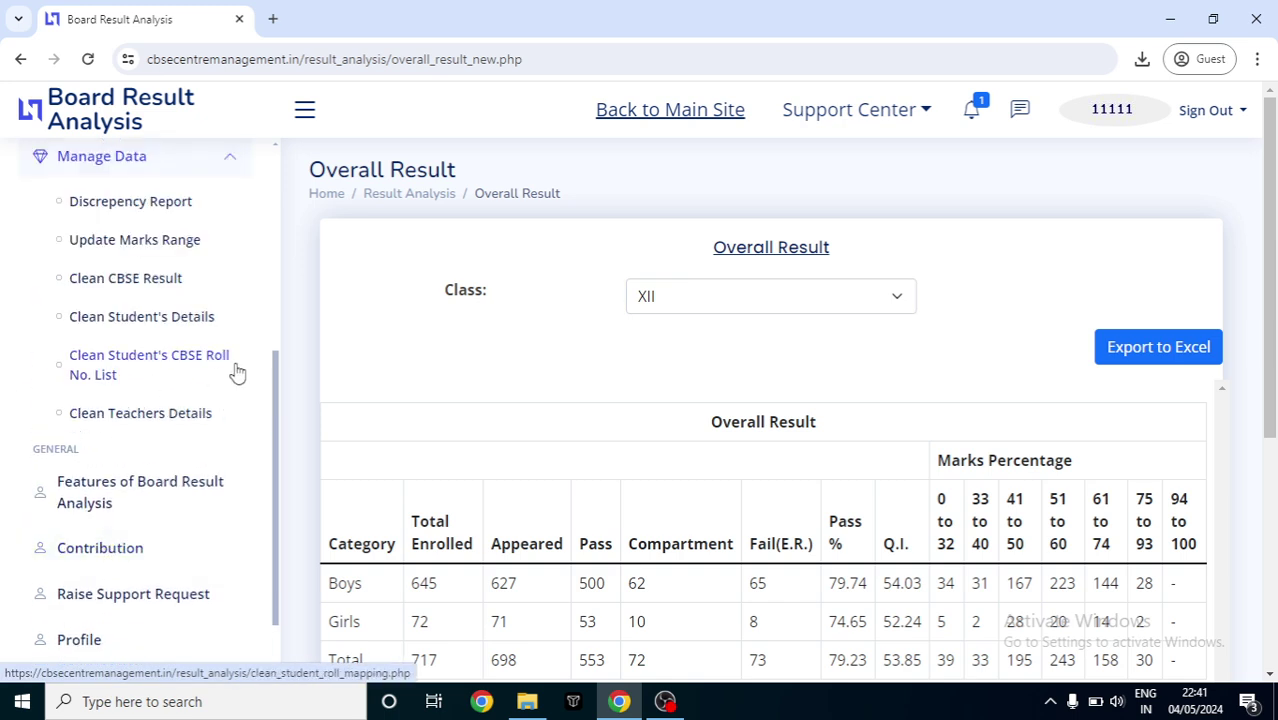
click(113, 214)
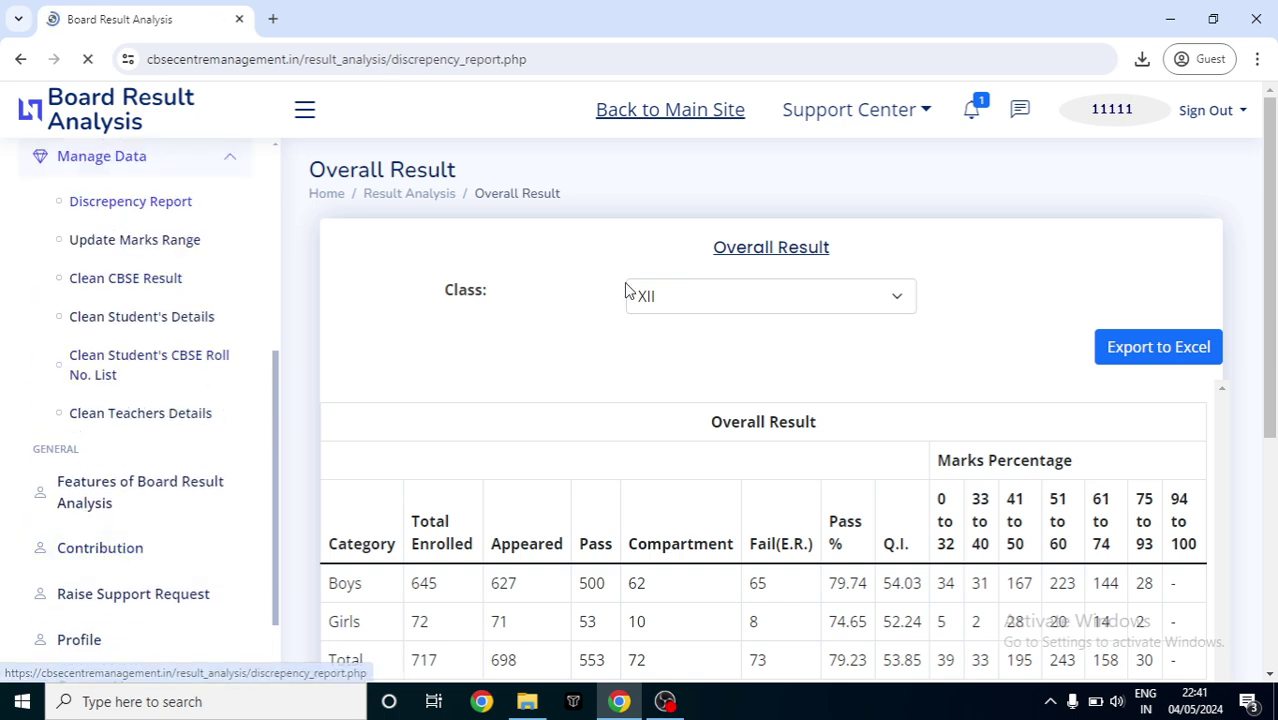
click(705, 297)
click(694, 349)
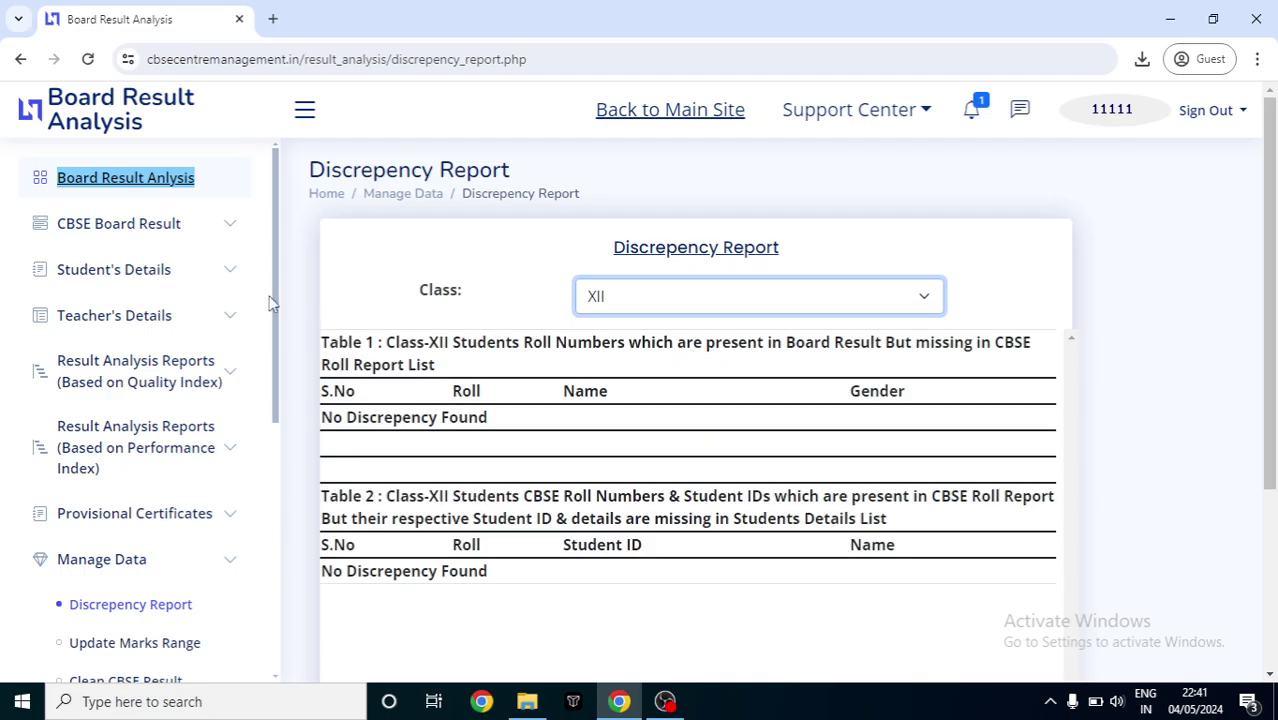
Step: Show the Student's Details upload options and check the class choices of the Discrepency Report
click(228, 272)
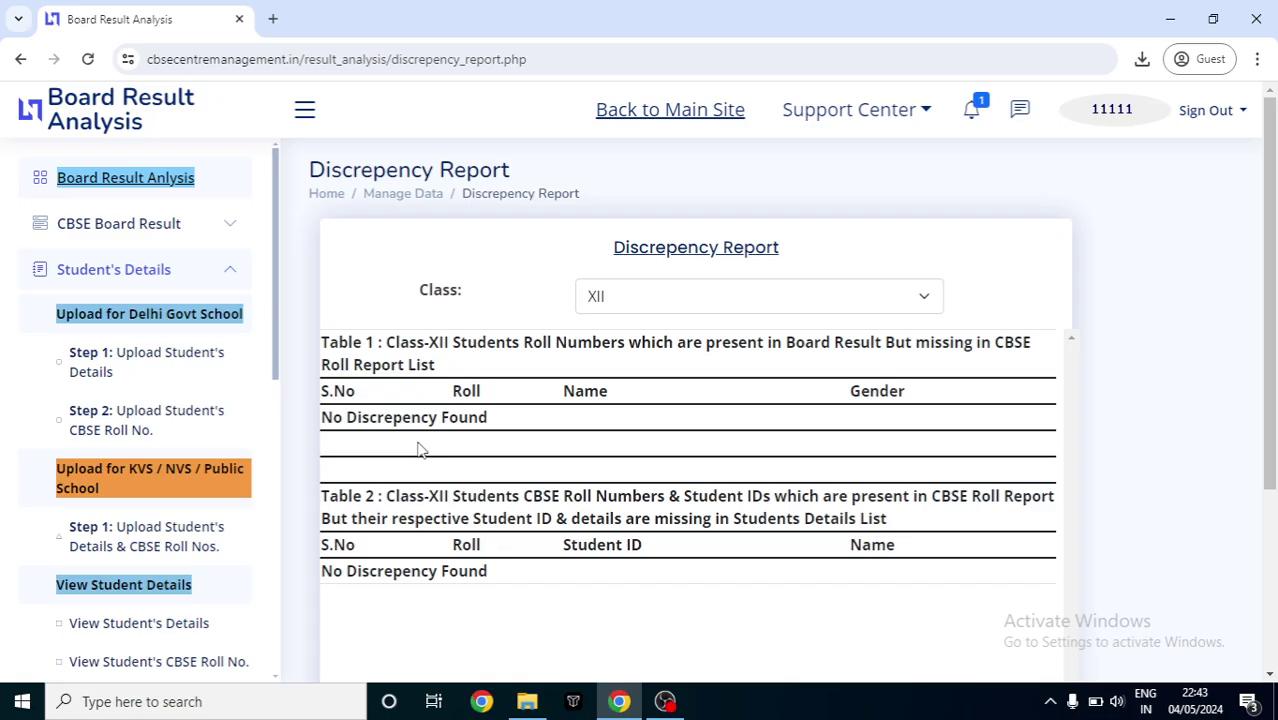
click(622, 304)
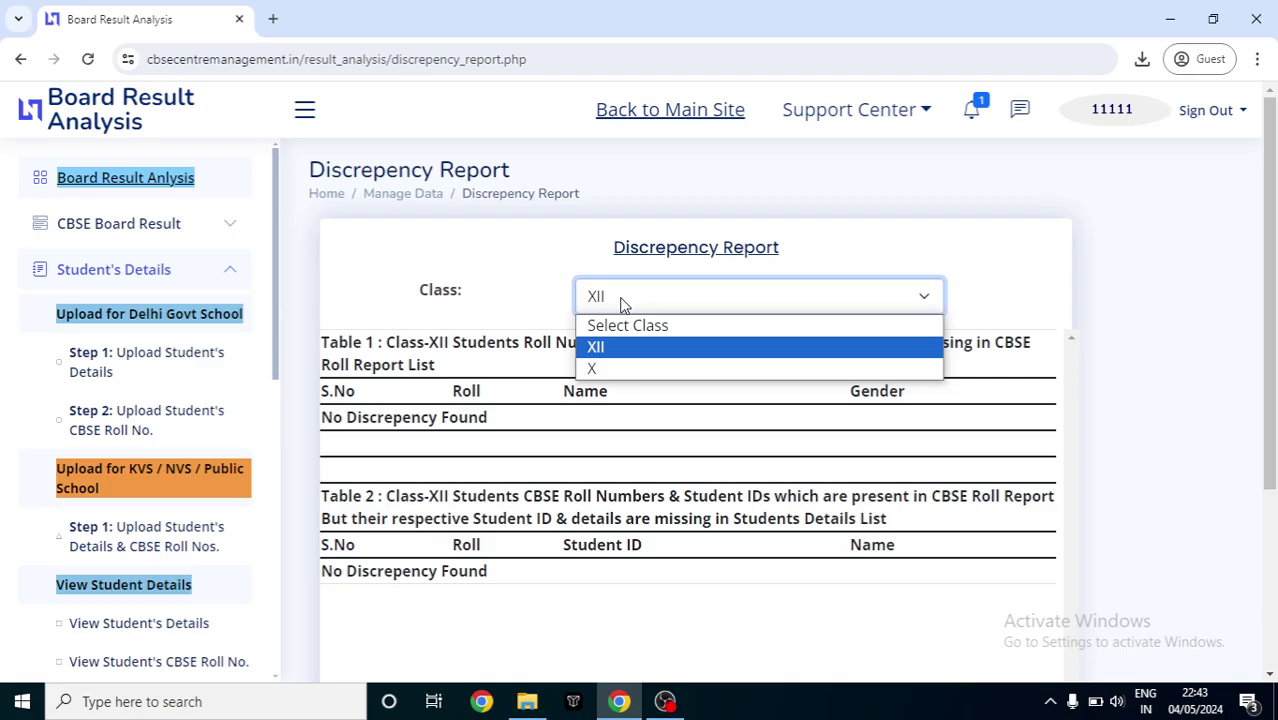
click(508, 290)
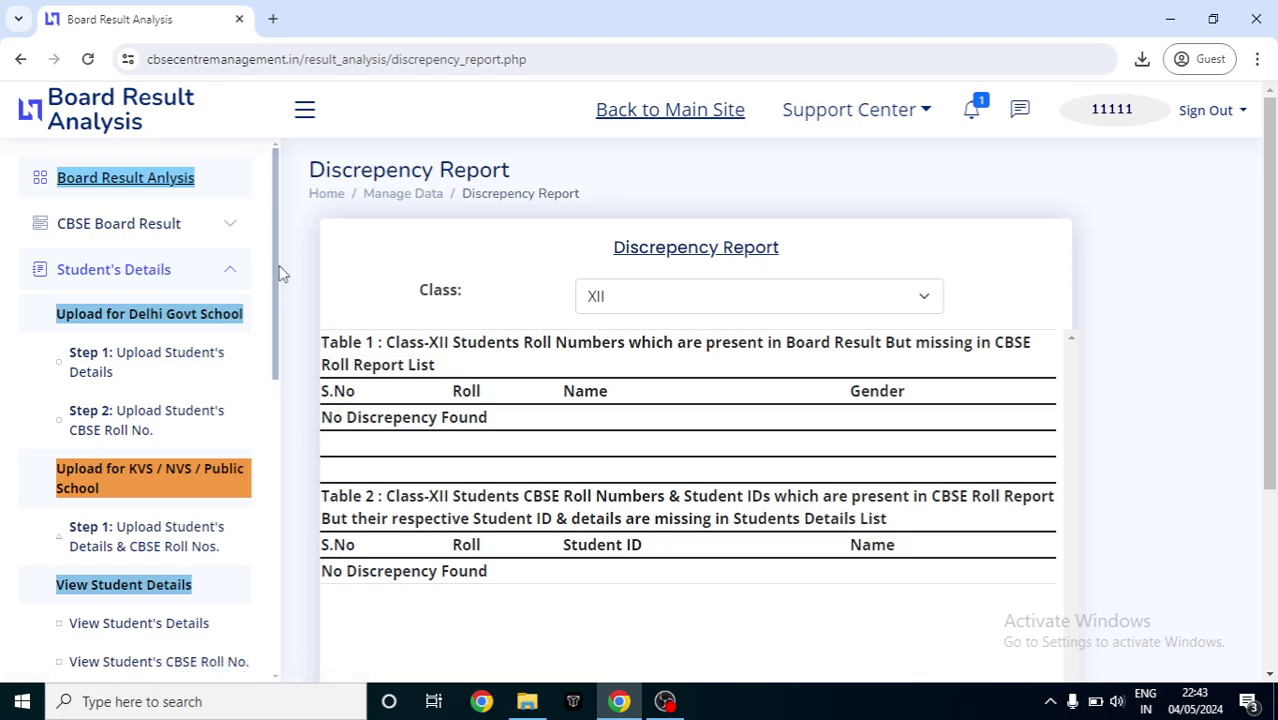
Step: Expand the Provisional Certificates options and review the certificate types offered for Class-XII and Class-X
scroll(282, 375, down, 2)
drag(282, 375, 286, 487)
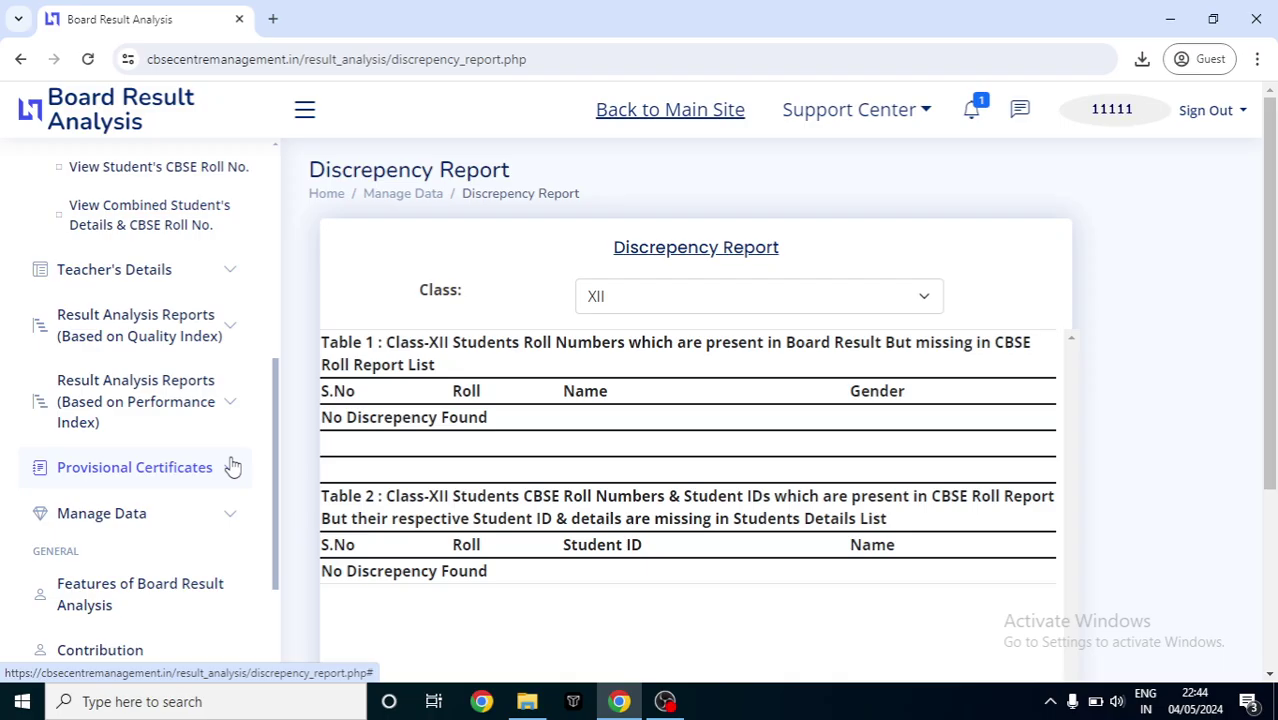
click(231, 467)
scroll(220, 385, down, 4)
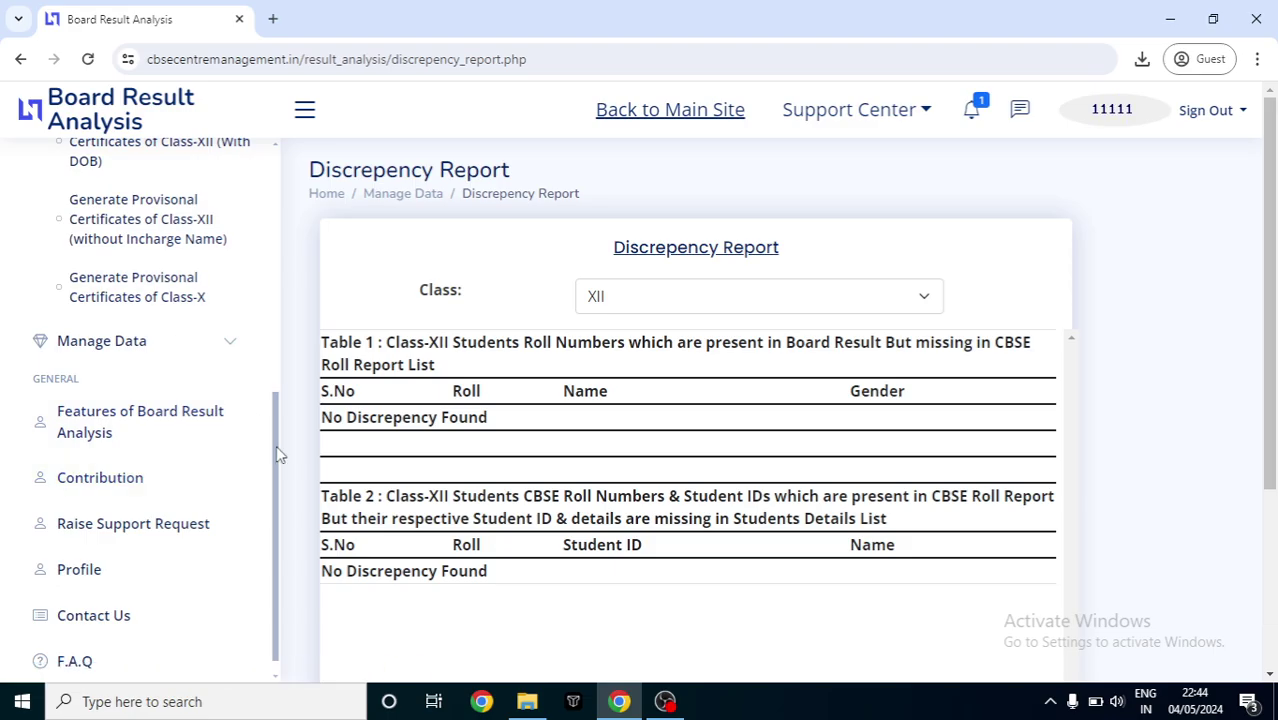
scroll(280, 455, up, 2)
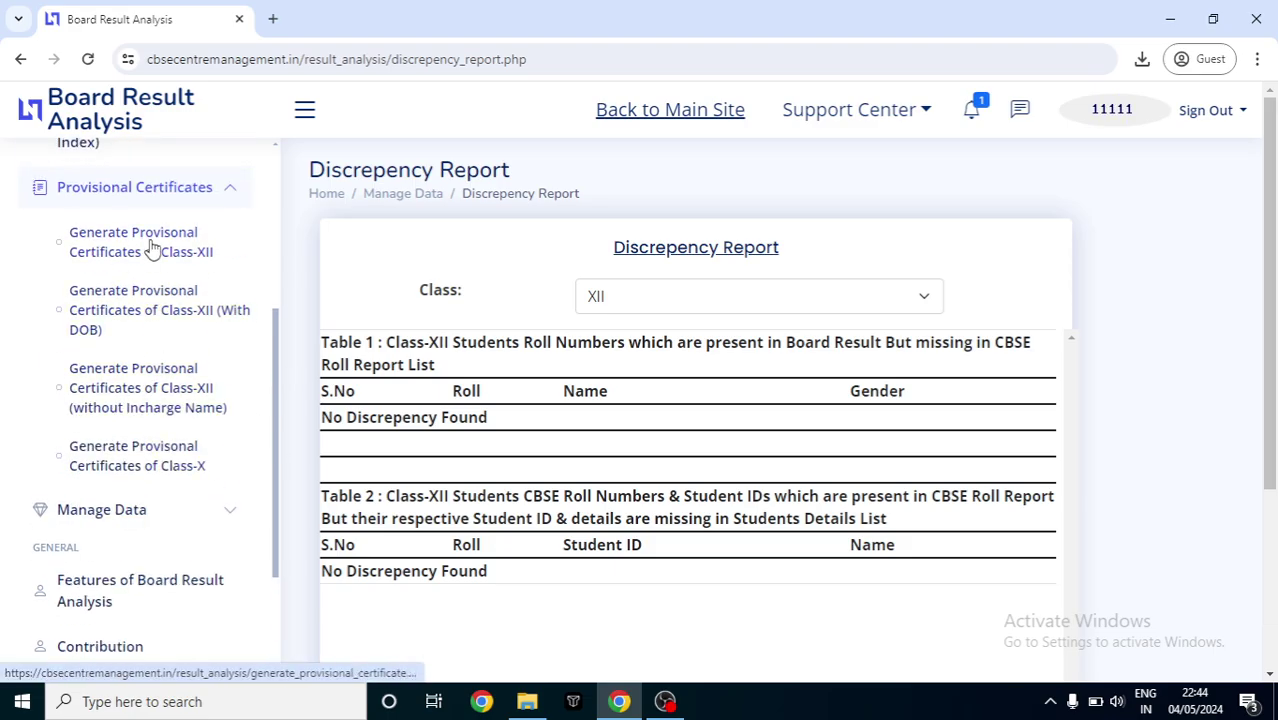
Step: Open the Class-XII provisional certificate generator, keep First Batch, and enter the school ID and school phone number
click(170, 245)
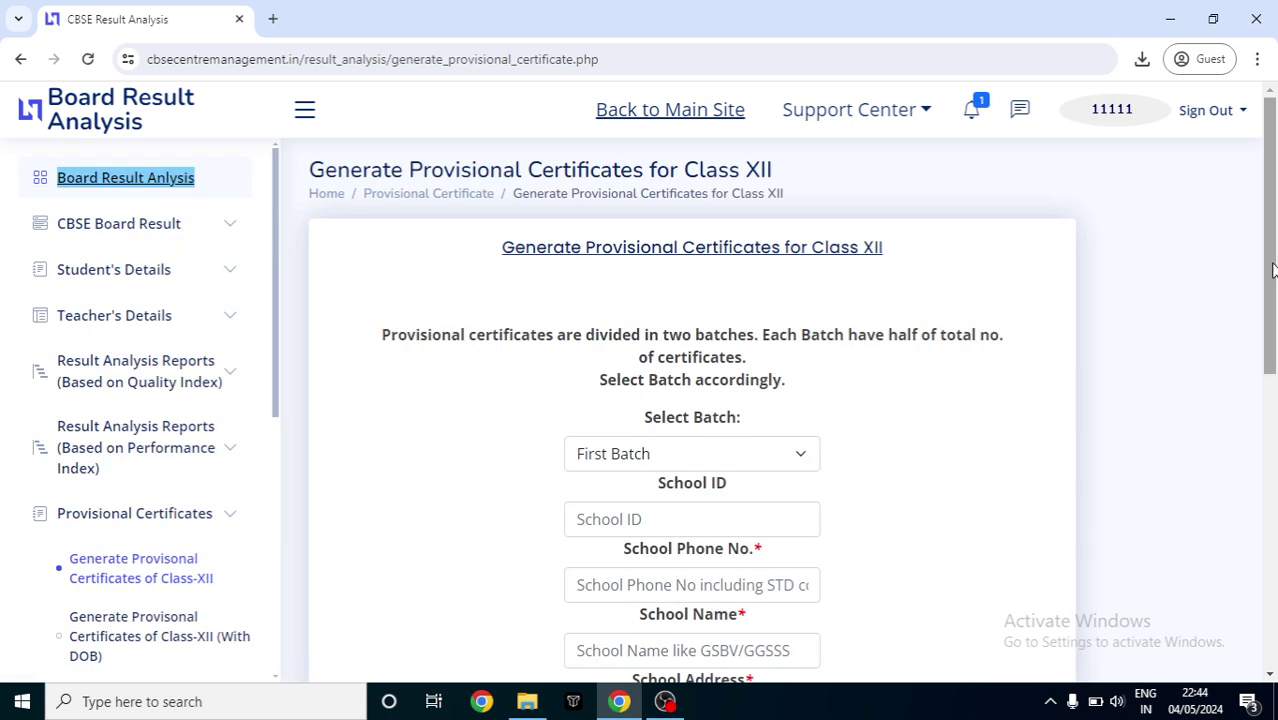
drag(1268, 272, 1273, 322)
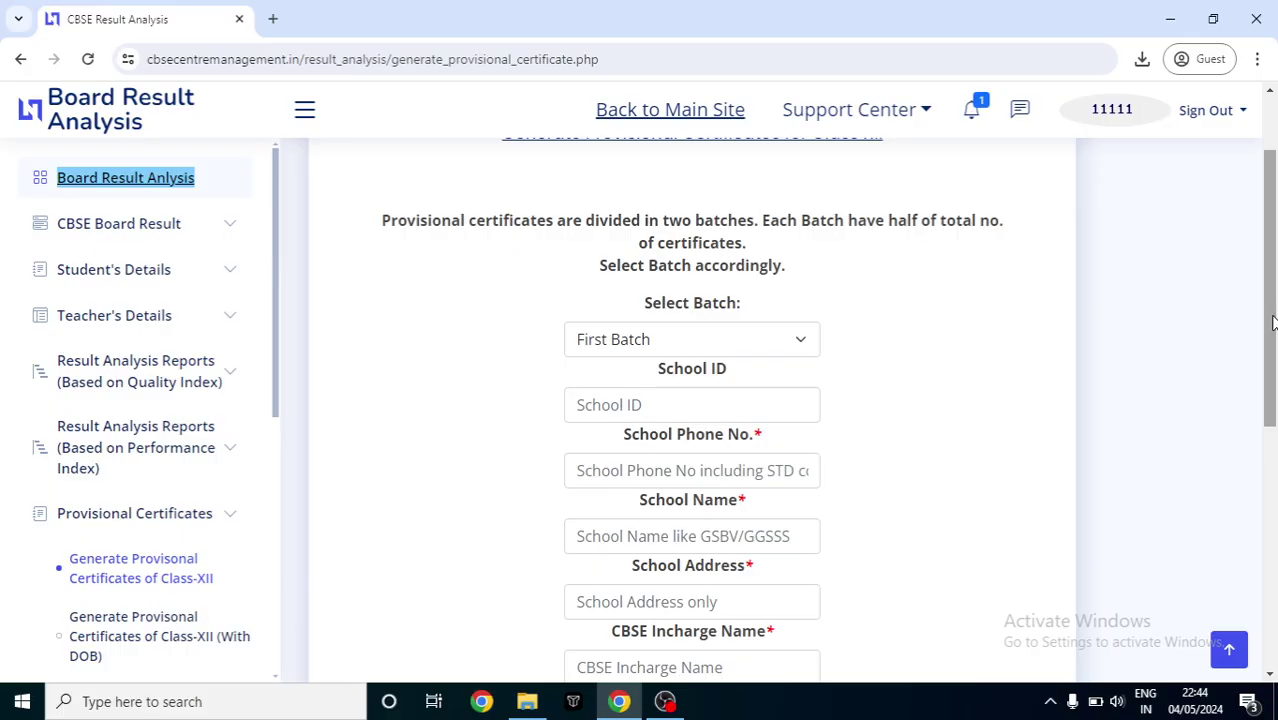
drag(1273, 323, 1270, 351)
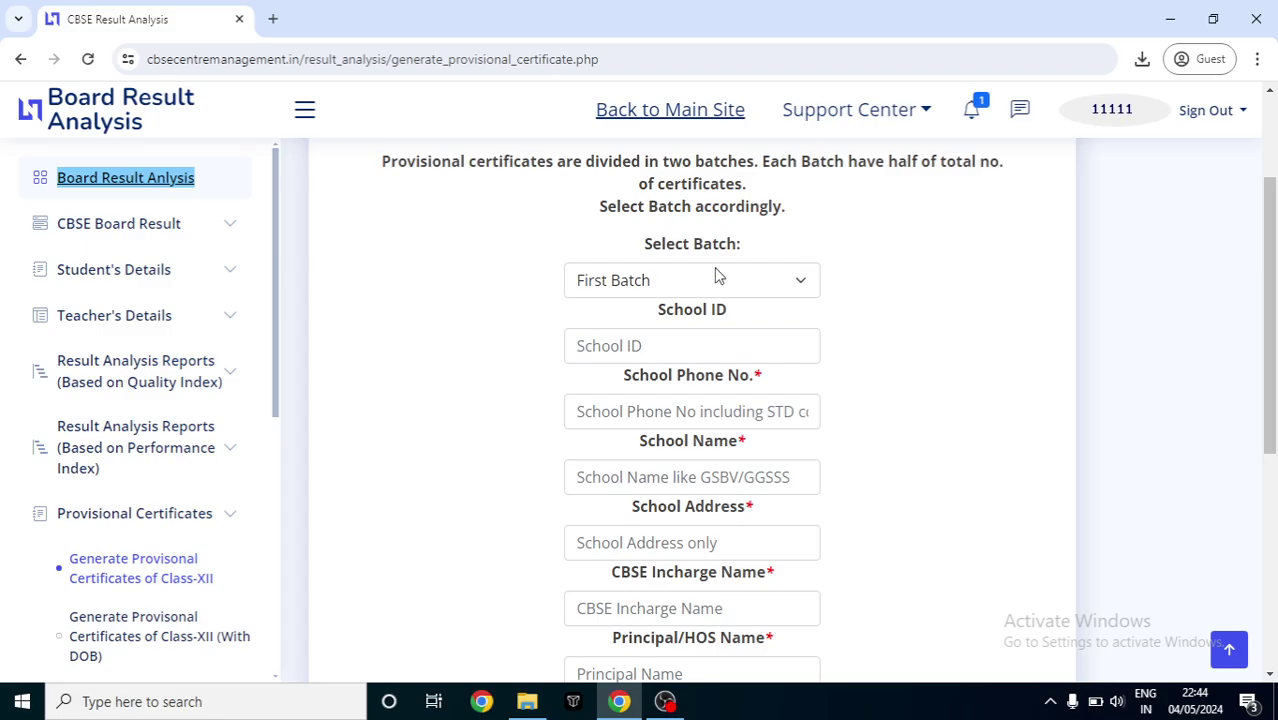
click(663, 347)
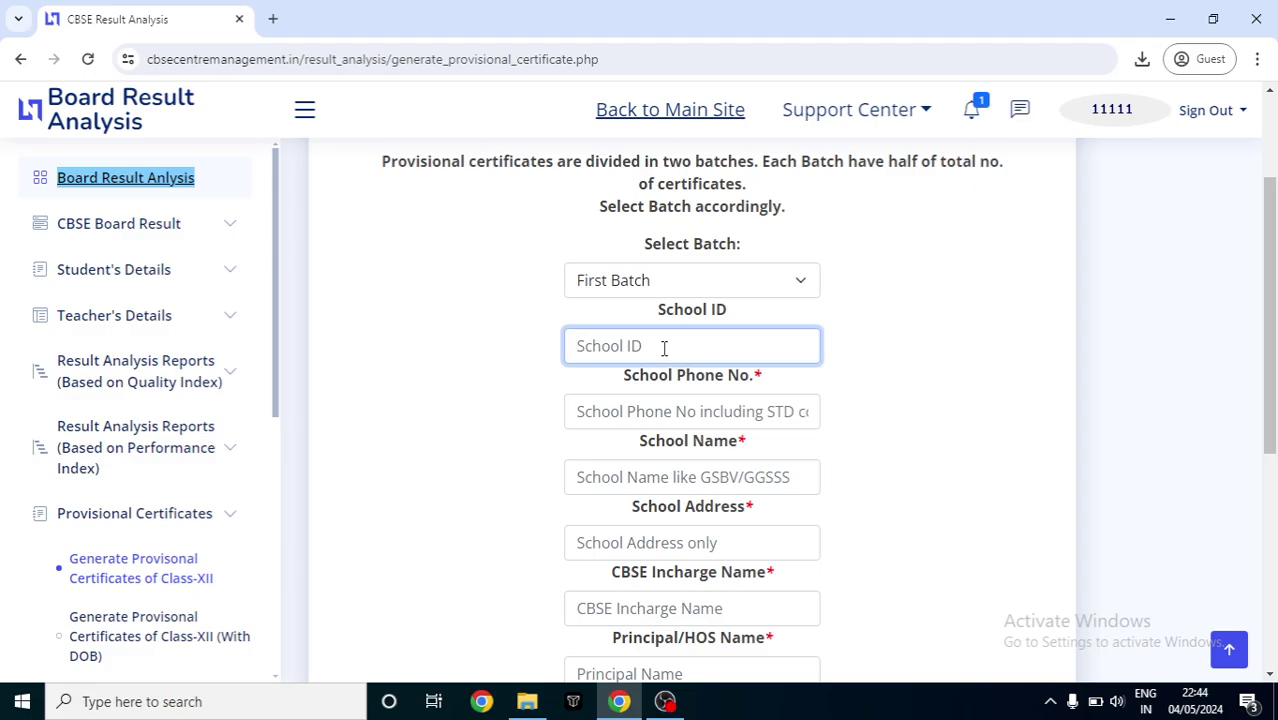
text(12345)
key(Tab)
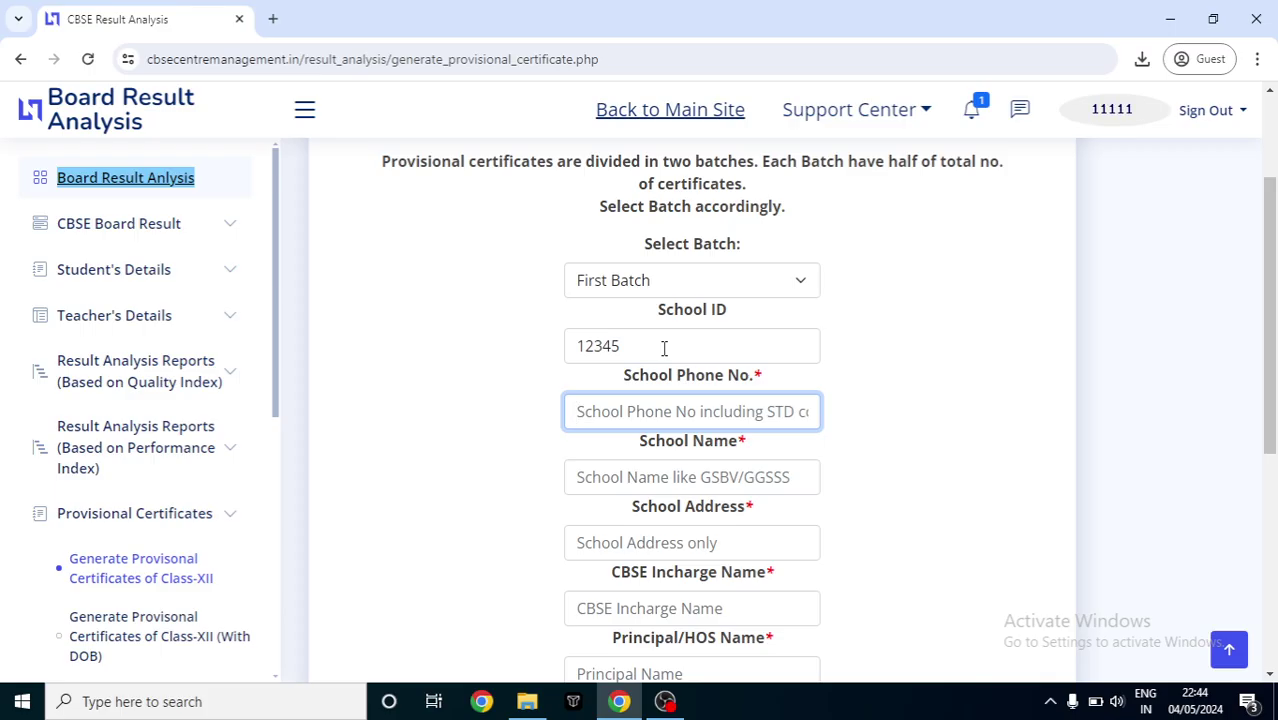
text(9876543210)
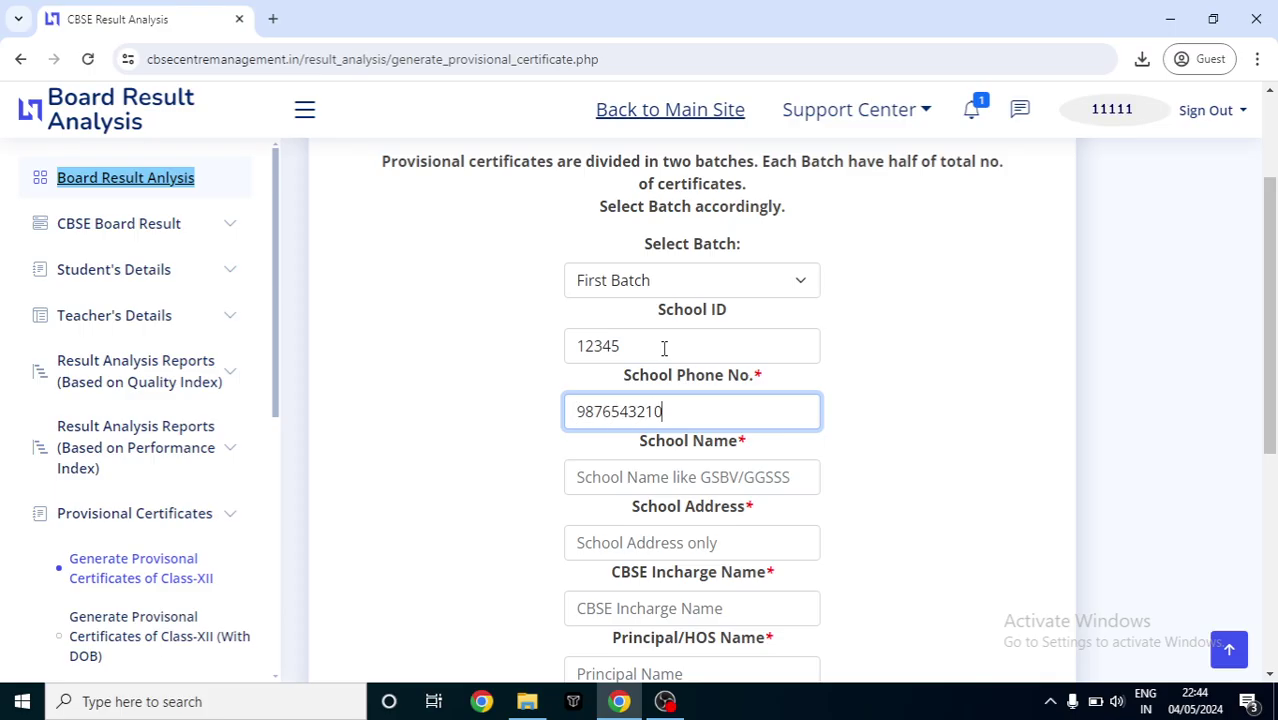
Step: Enter "AB C School" as the school name and fill in the school address
click(686, 474)
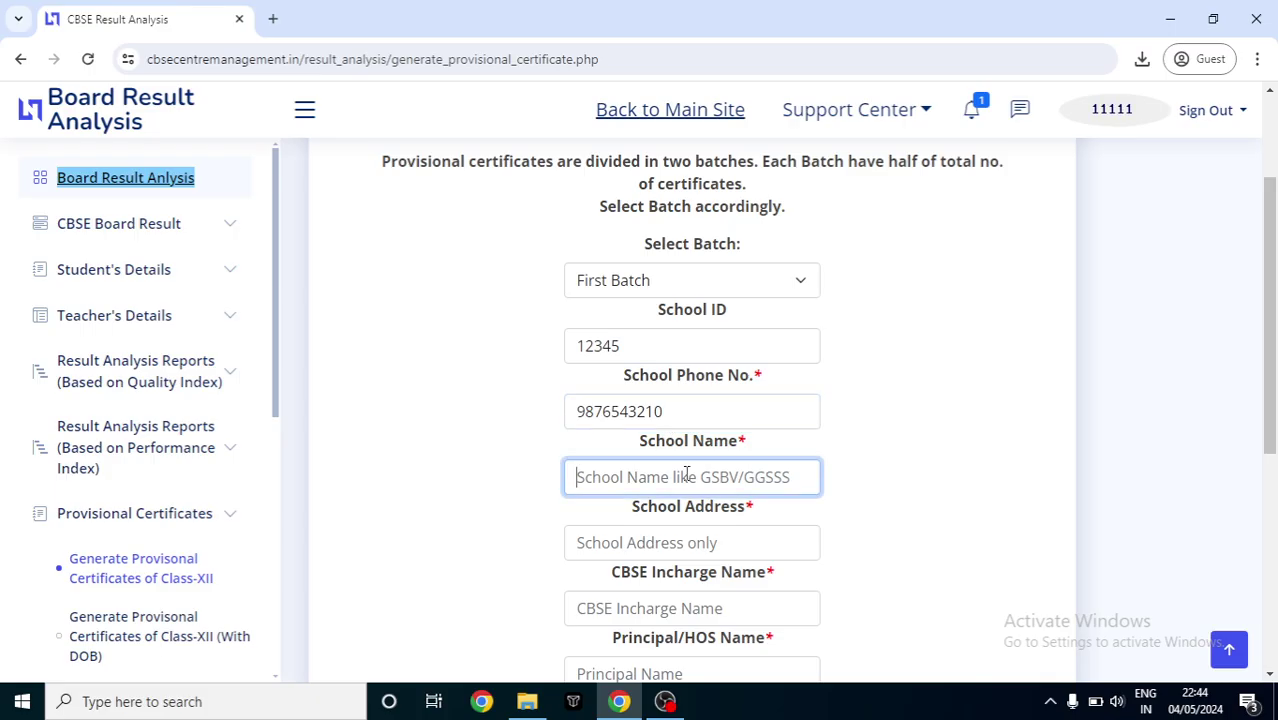
text(AB C School)
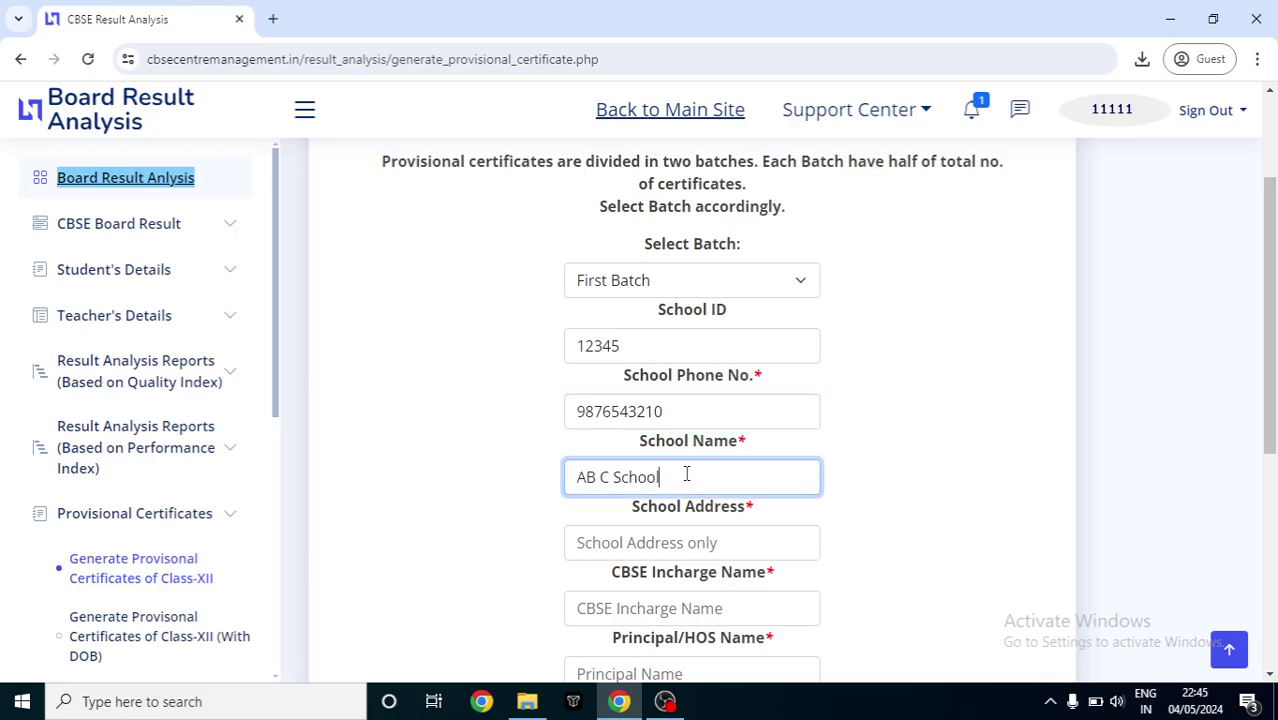
key(Tab)
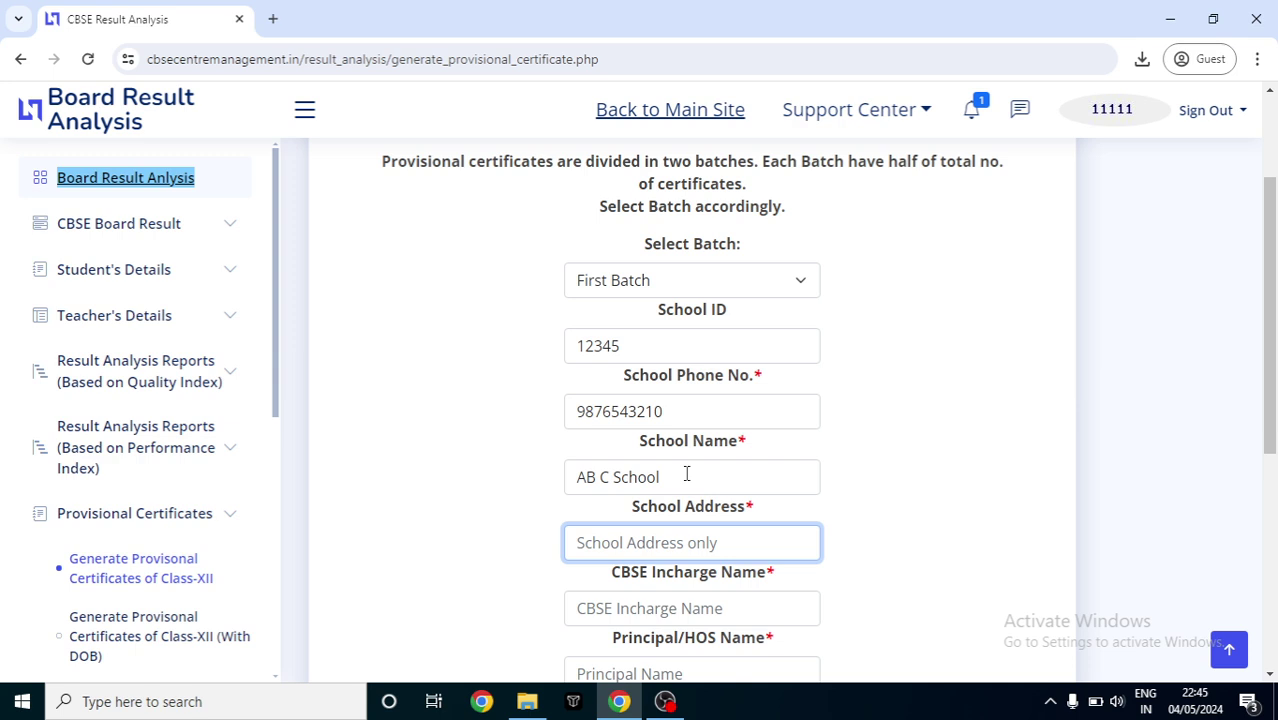
text(Gautam B)
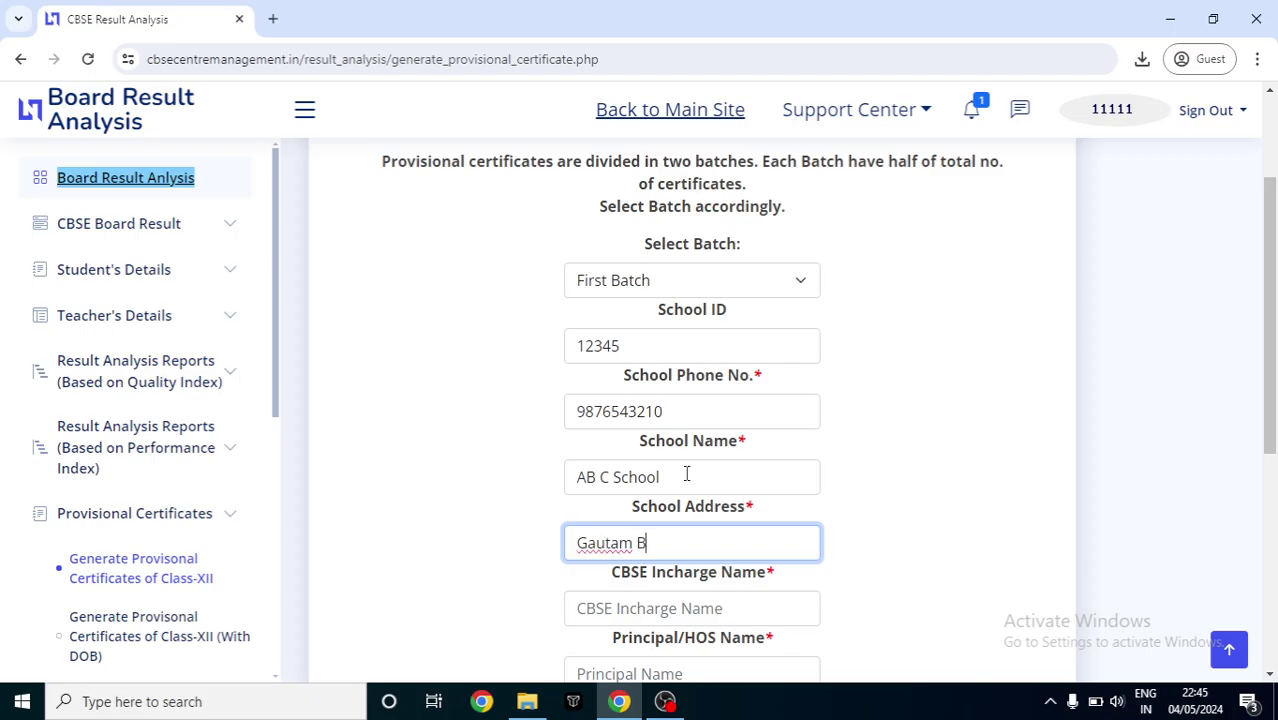
text(uddha Naga)
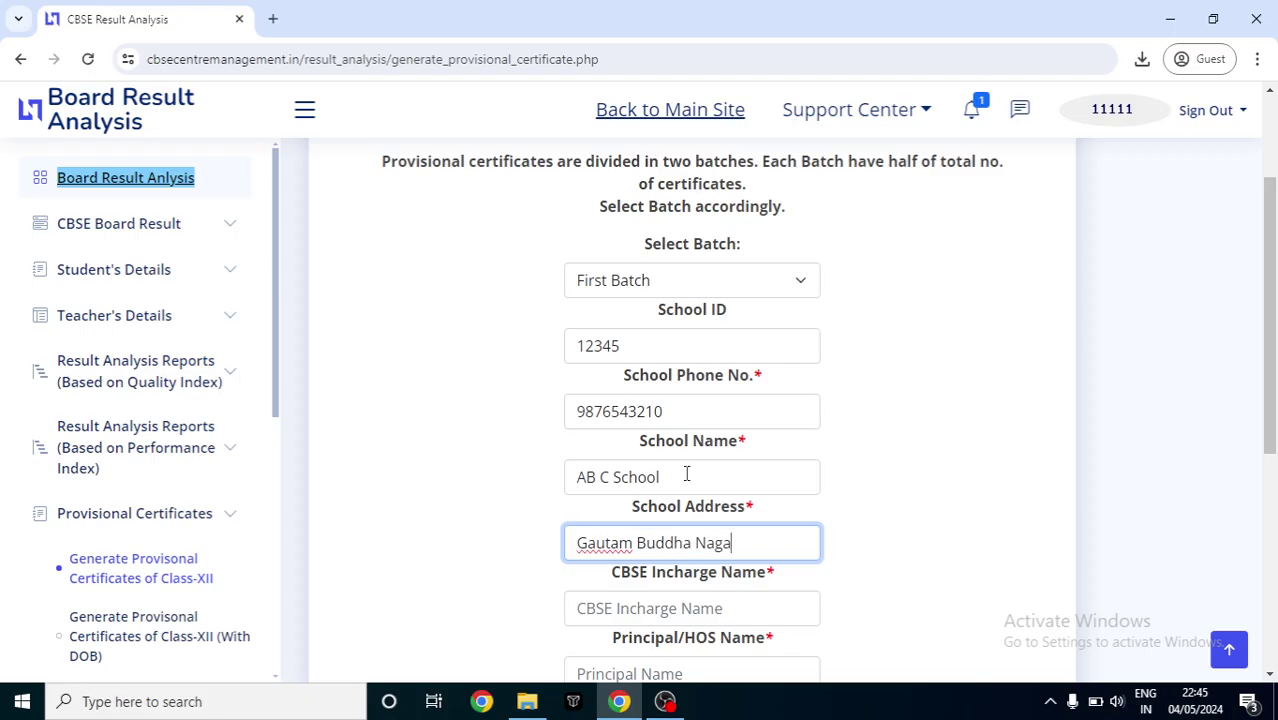
text(r , Uttar Pradesh)
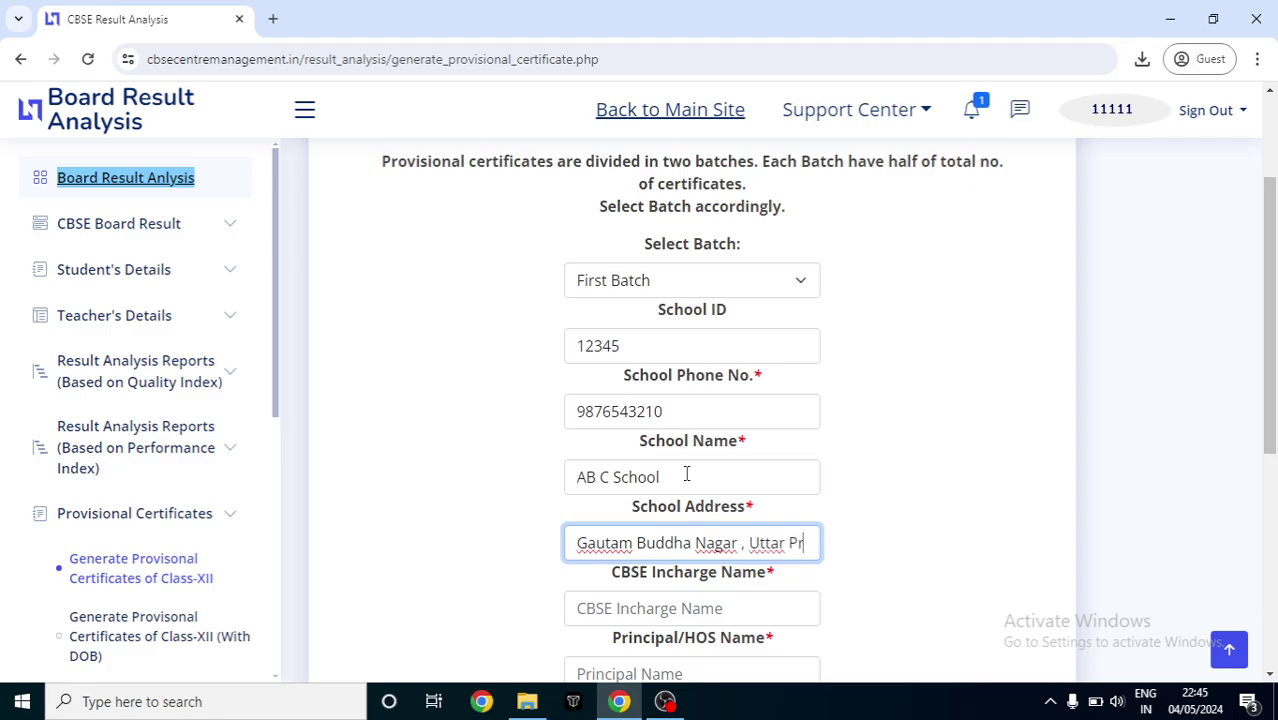
Step: Enter the CBSE incharge's and principal's names and generate the provisional certificates
click(685, 616)
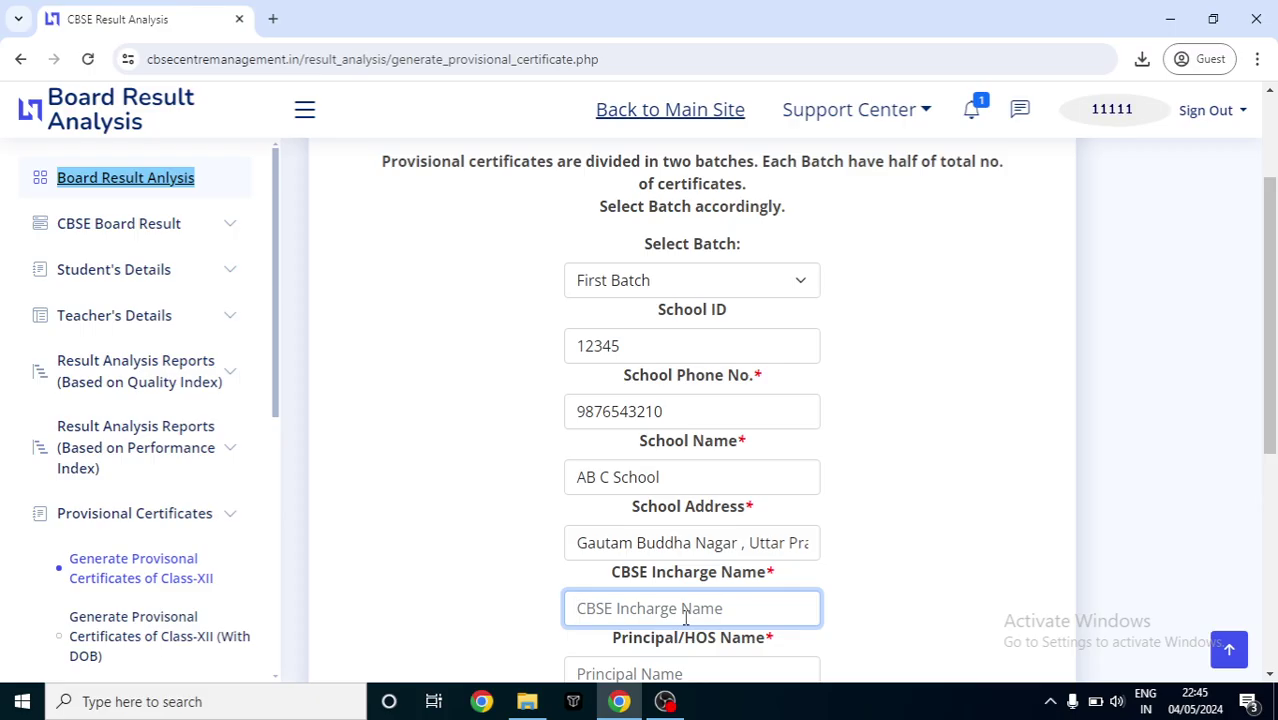
text(Vishal)
key(Tab)
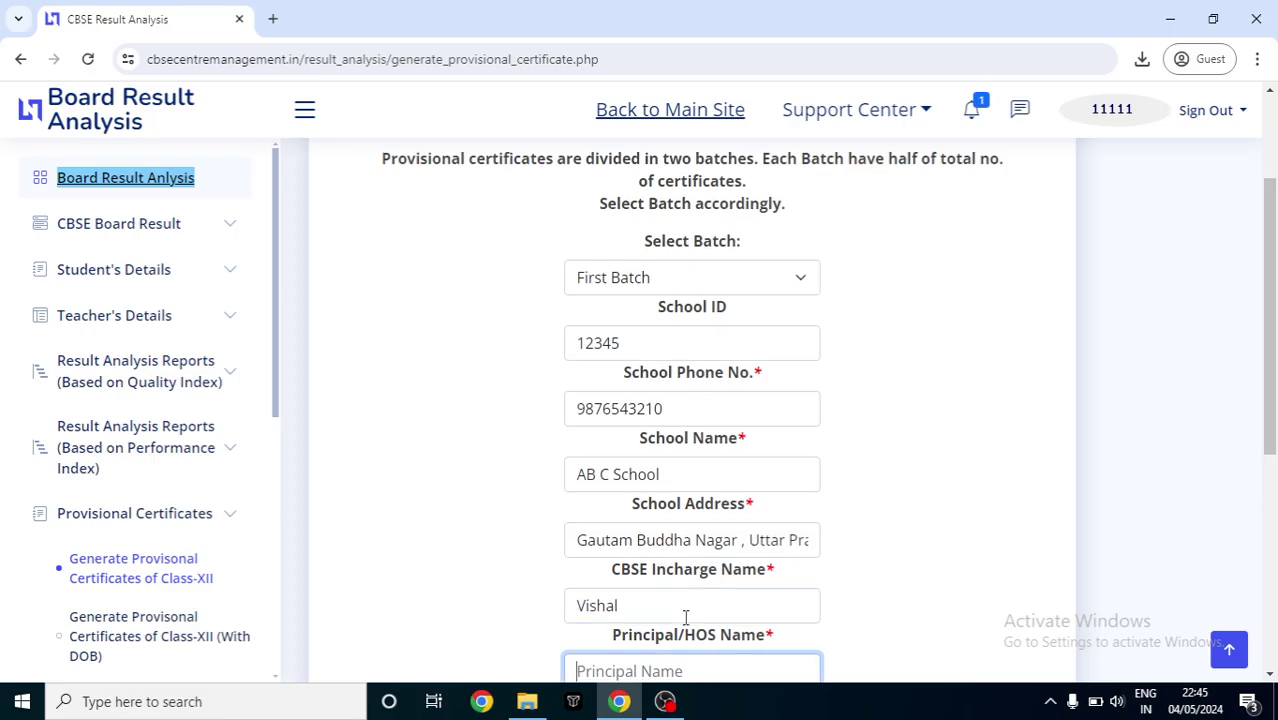
text(Suresh)
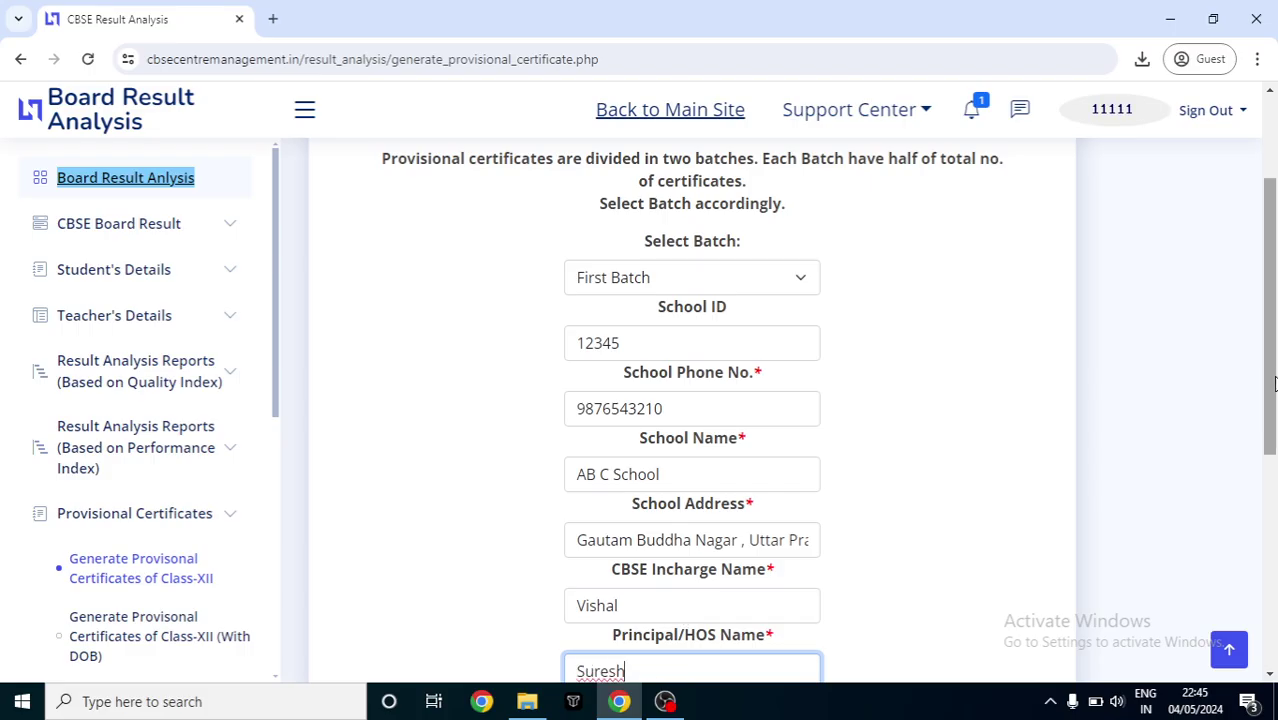
scroll(1275, 470, down, 3)
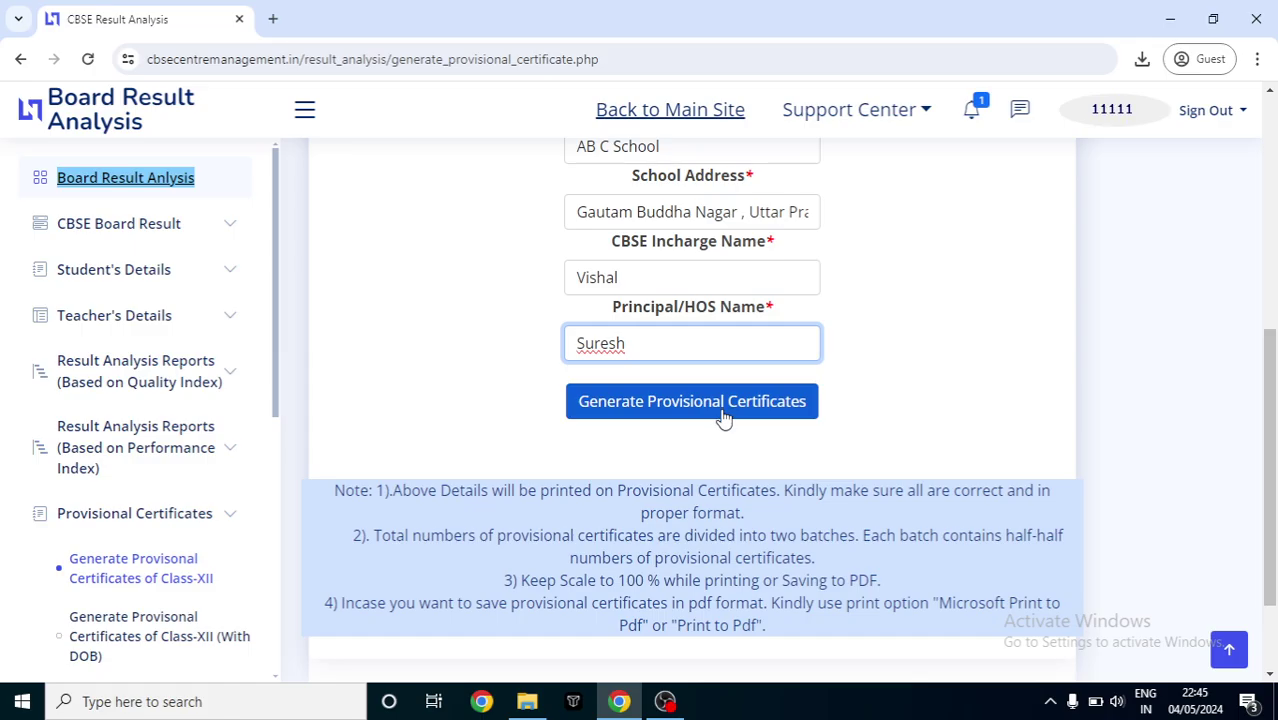
click(724, 418)
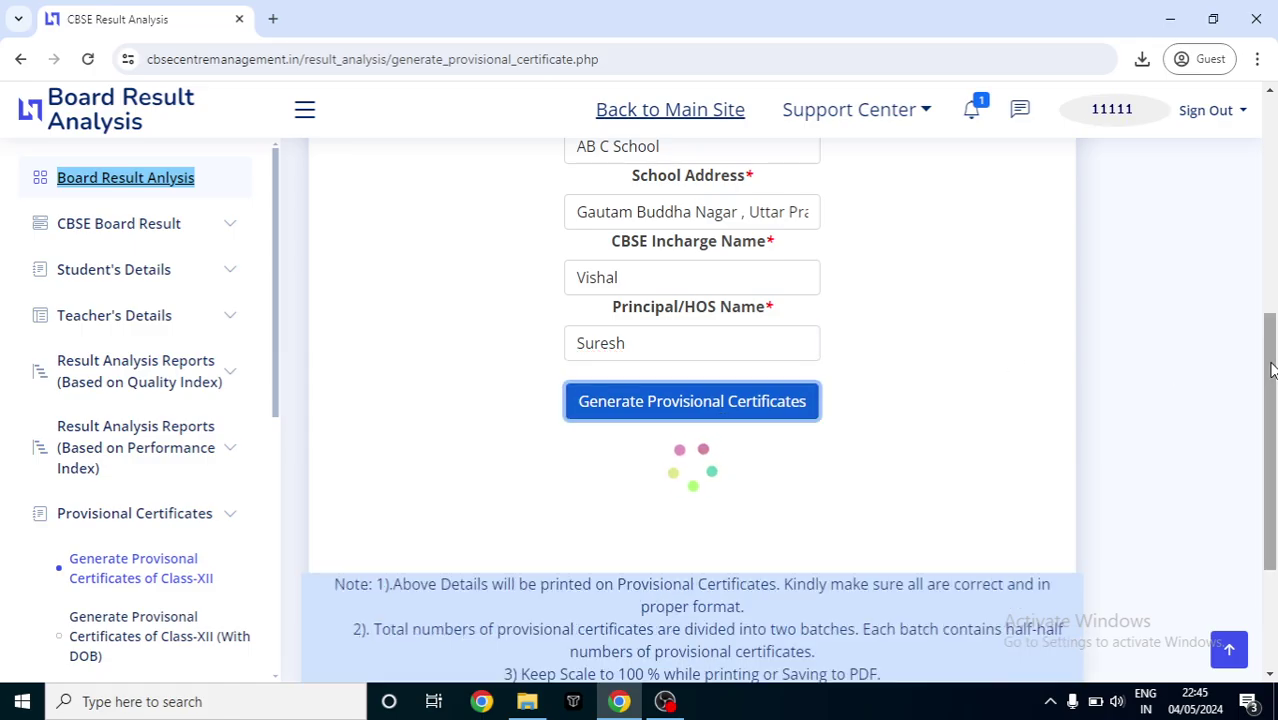
Step: Check the school ID, phone number, school name and address in the header of the first generated certificate
drag(1270, 370, 1275, 467)
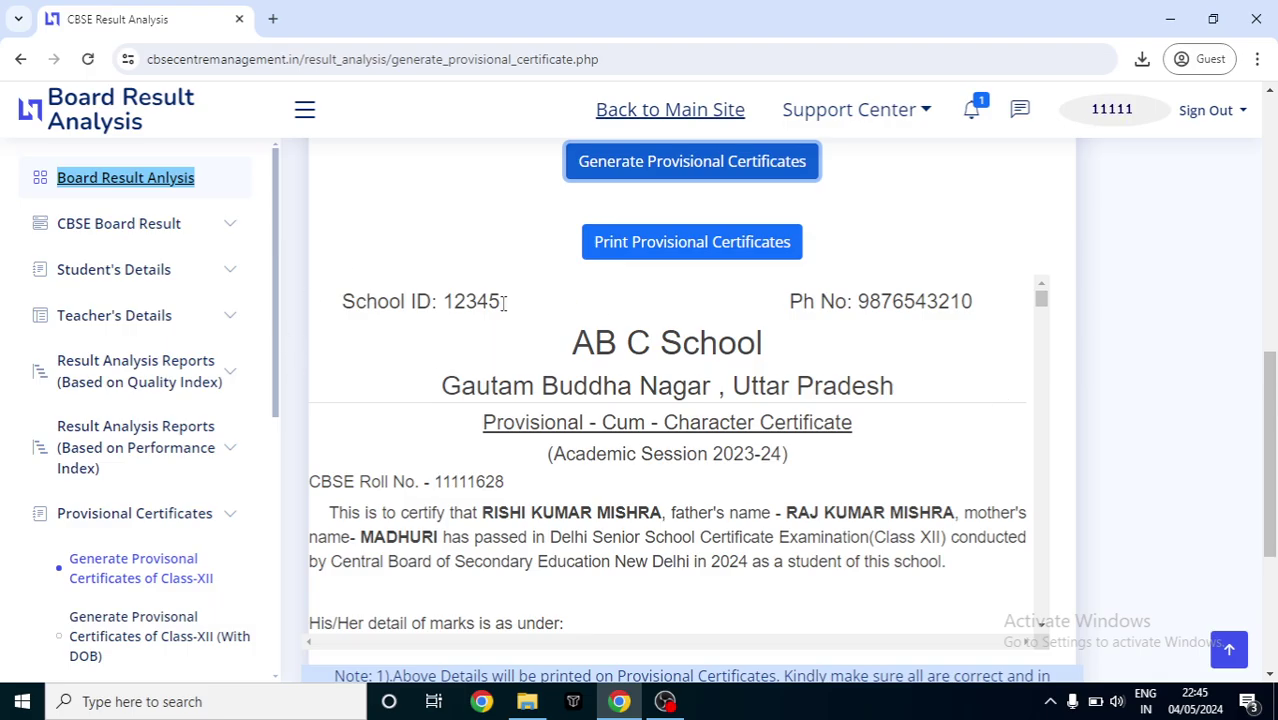
click(850, 305)
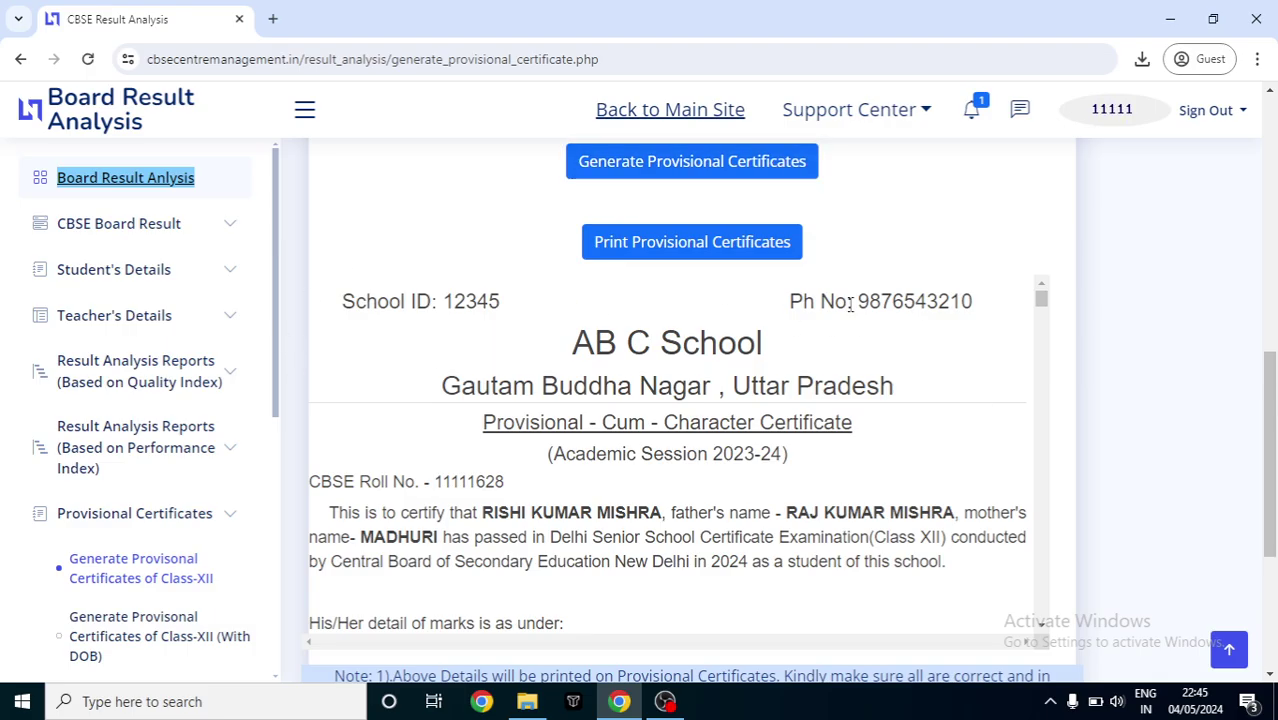
double_click(602, 340)
drag(757, 343, 583, 340)
drag(442, 385, 900, 398)
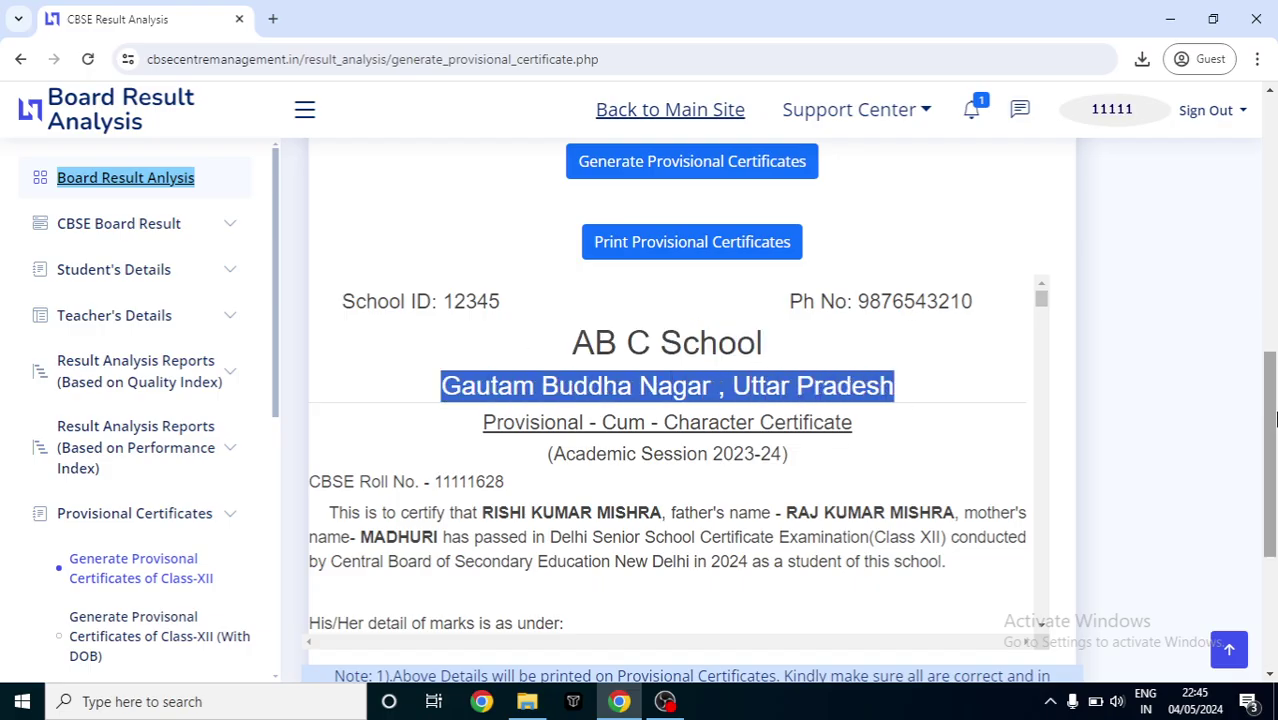
Step: Check the academic session, CBSE roll number, and the student's and parents' names on the first certificate
scroll(1272, 478, down, 2)
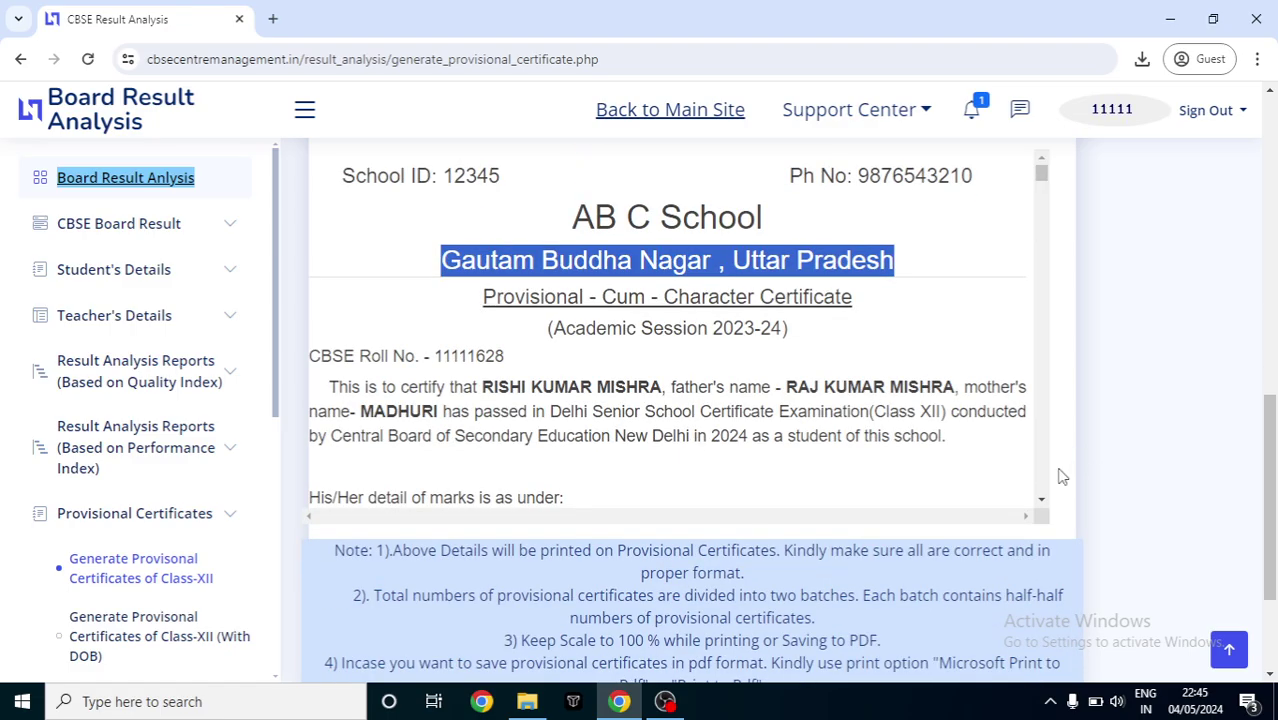
scroll(1041, 500, down, 1)
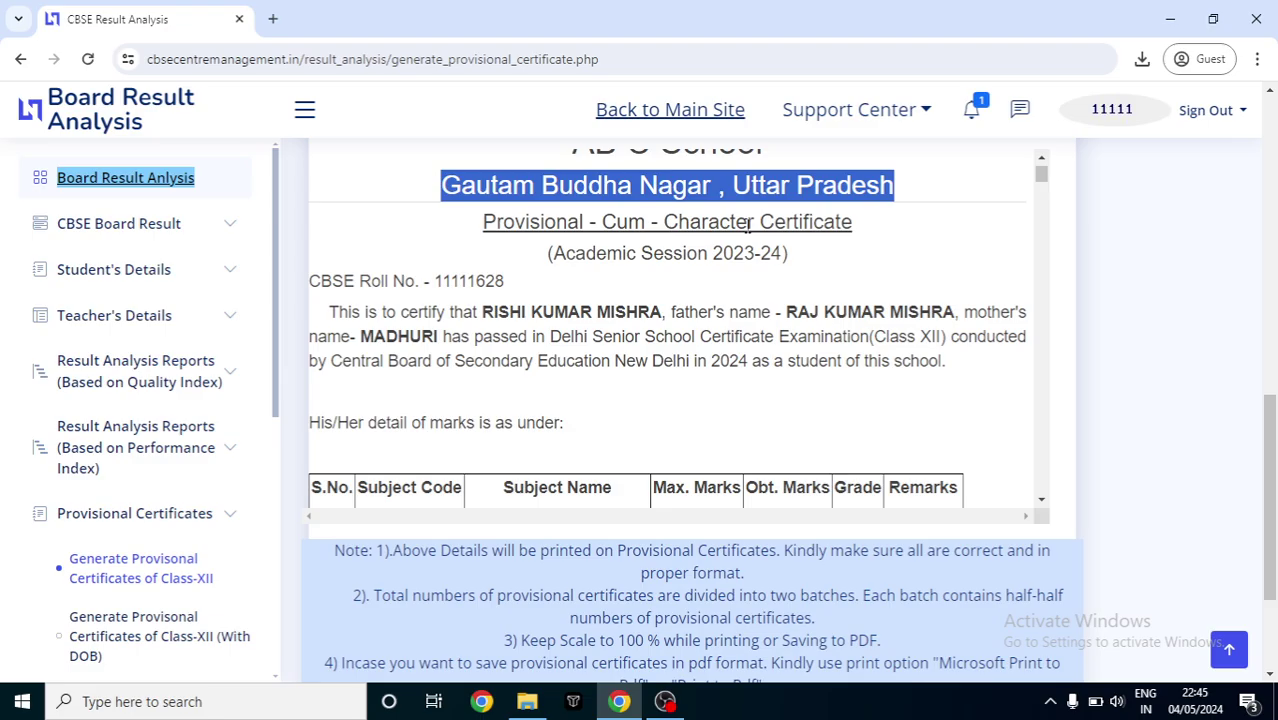
double_click(746, 253)
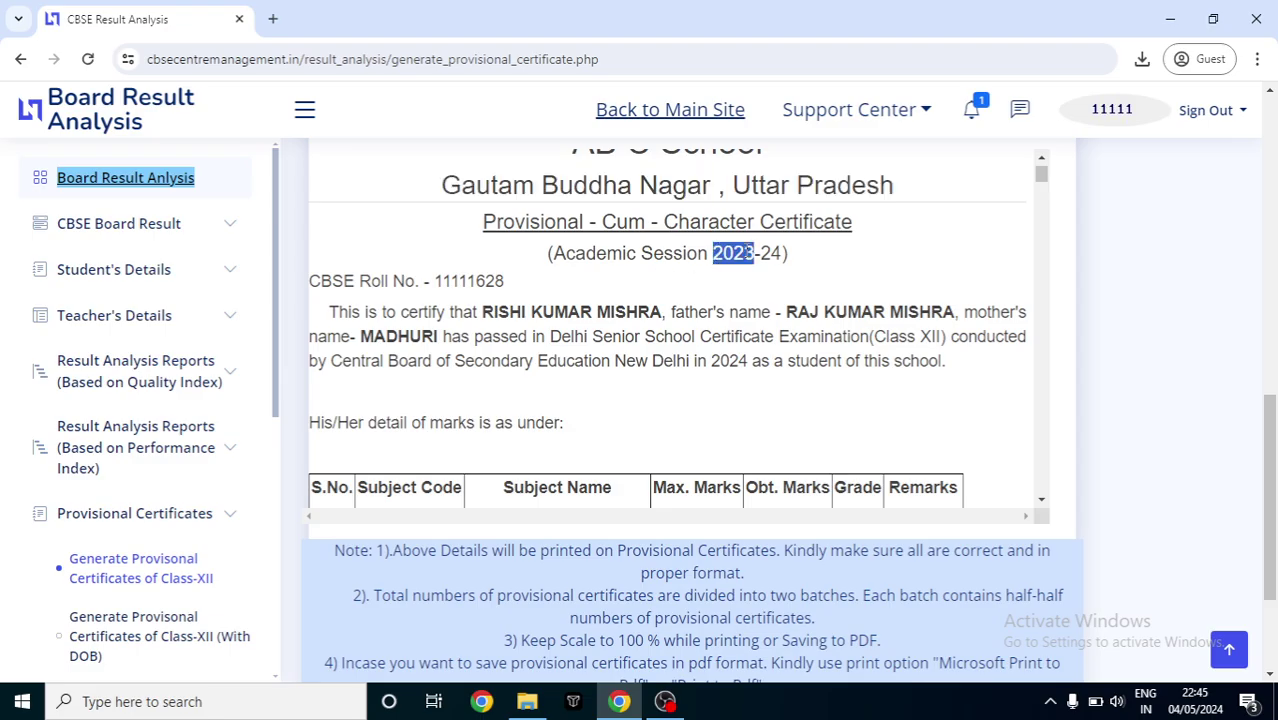
double_click(480, 281)
double_click(550, 311)
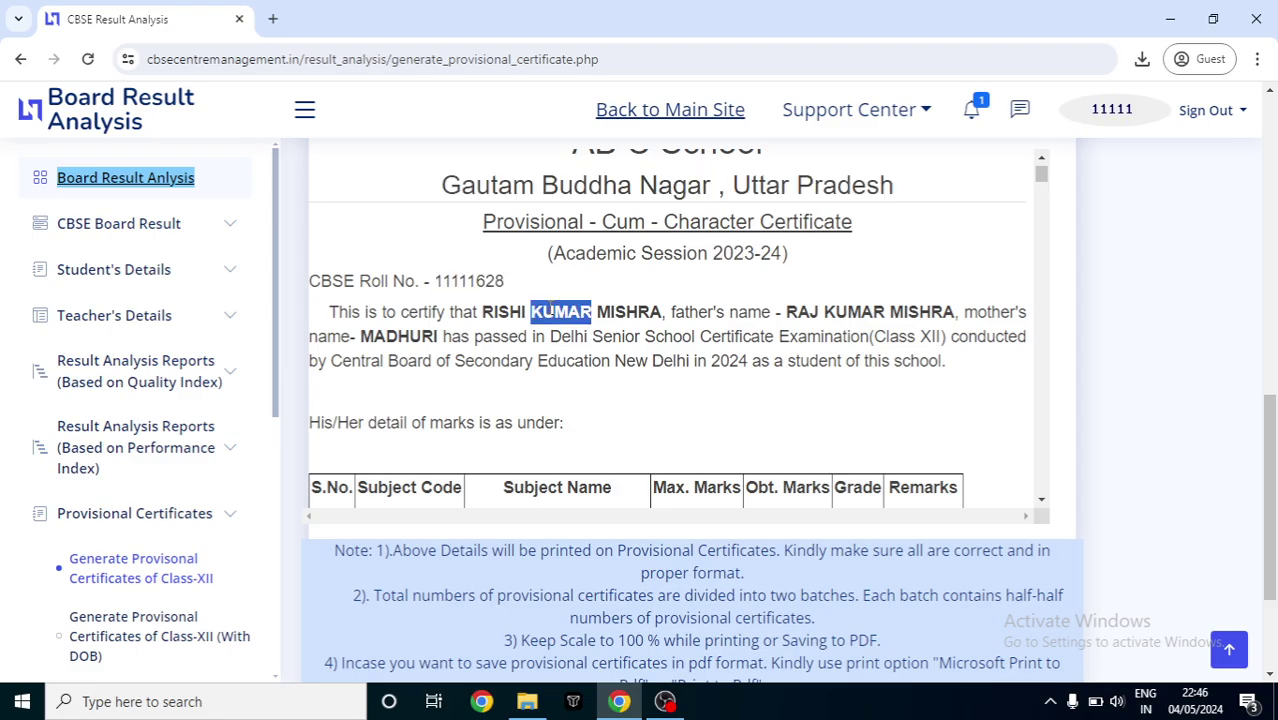
double_click(855, 312)
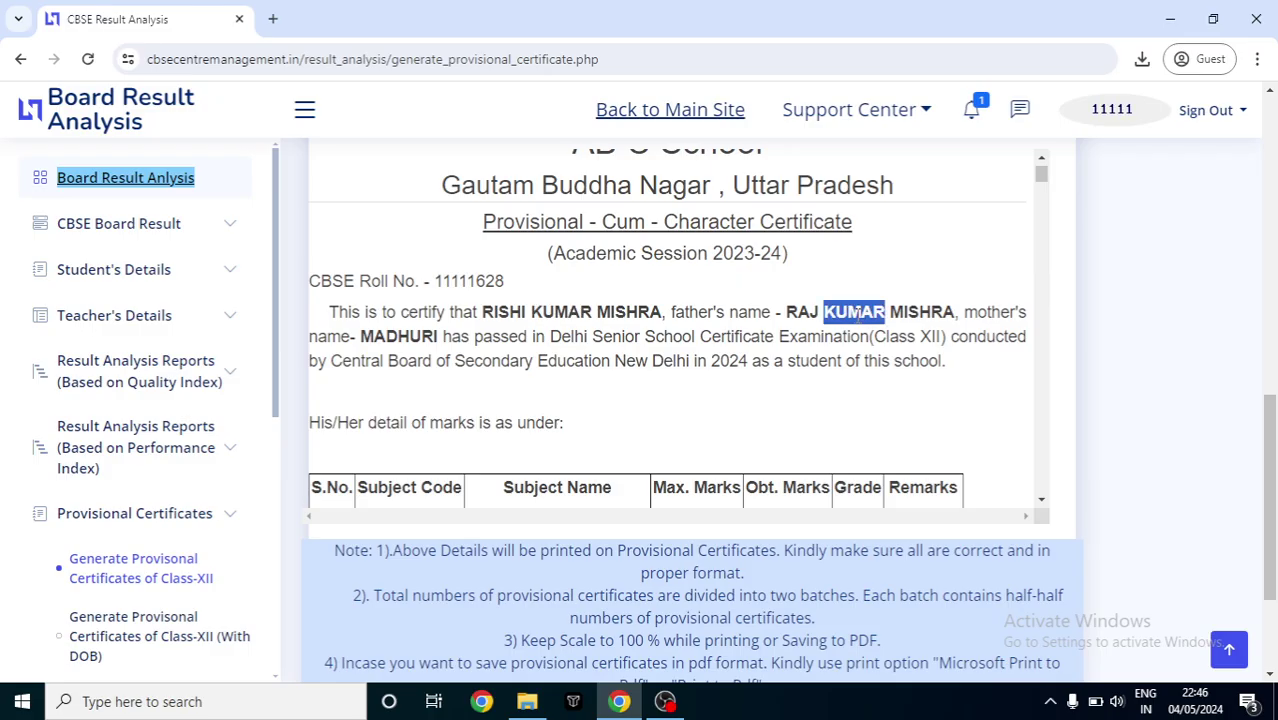
double_click(407, 336)
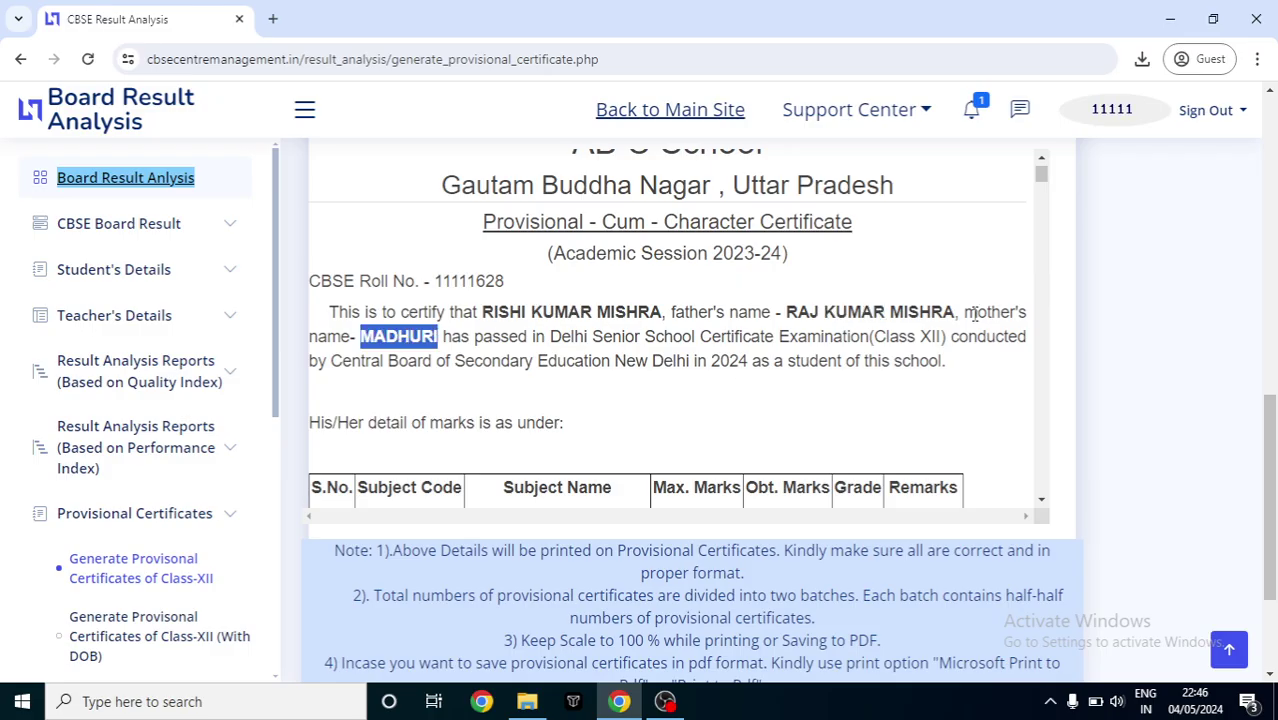
Step: Review the first certificate's marks table, conduct statement, and CBSE Incharge and HOS signature lines
click(1041, 499)
click(1041, 501)
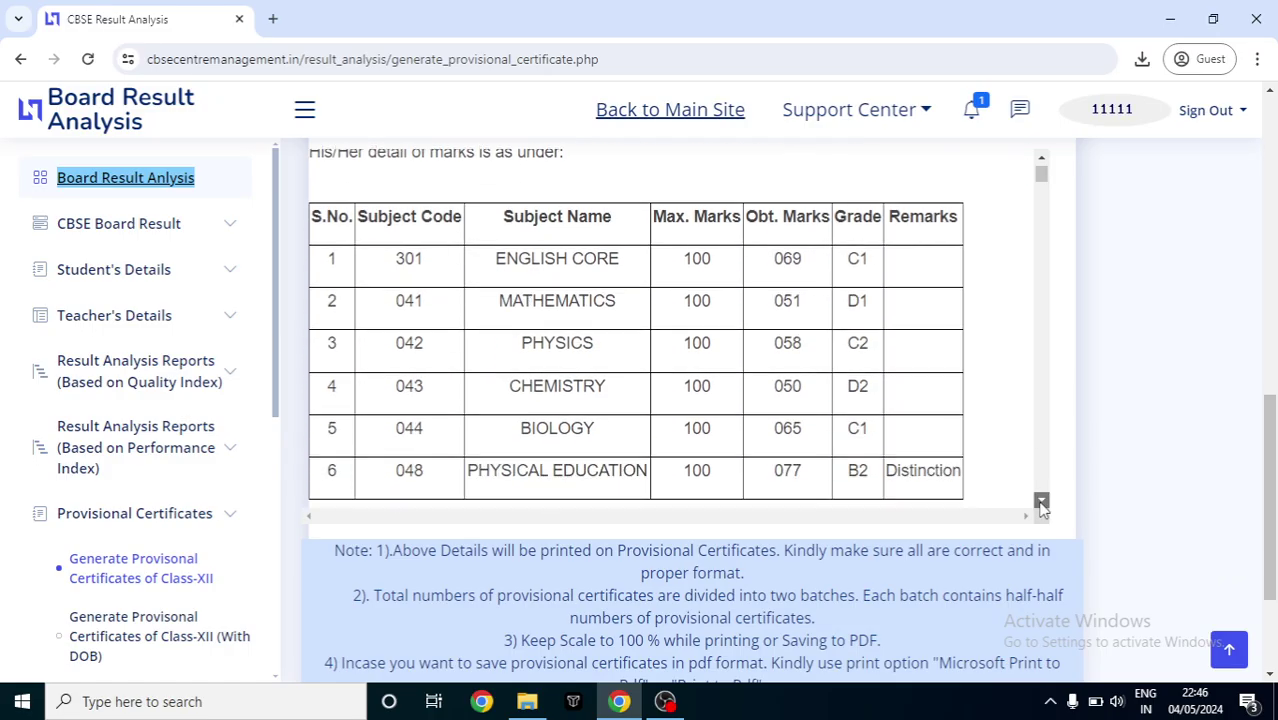
click(1040, 503)
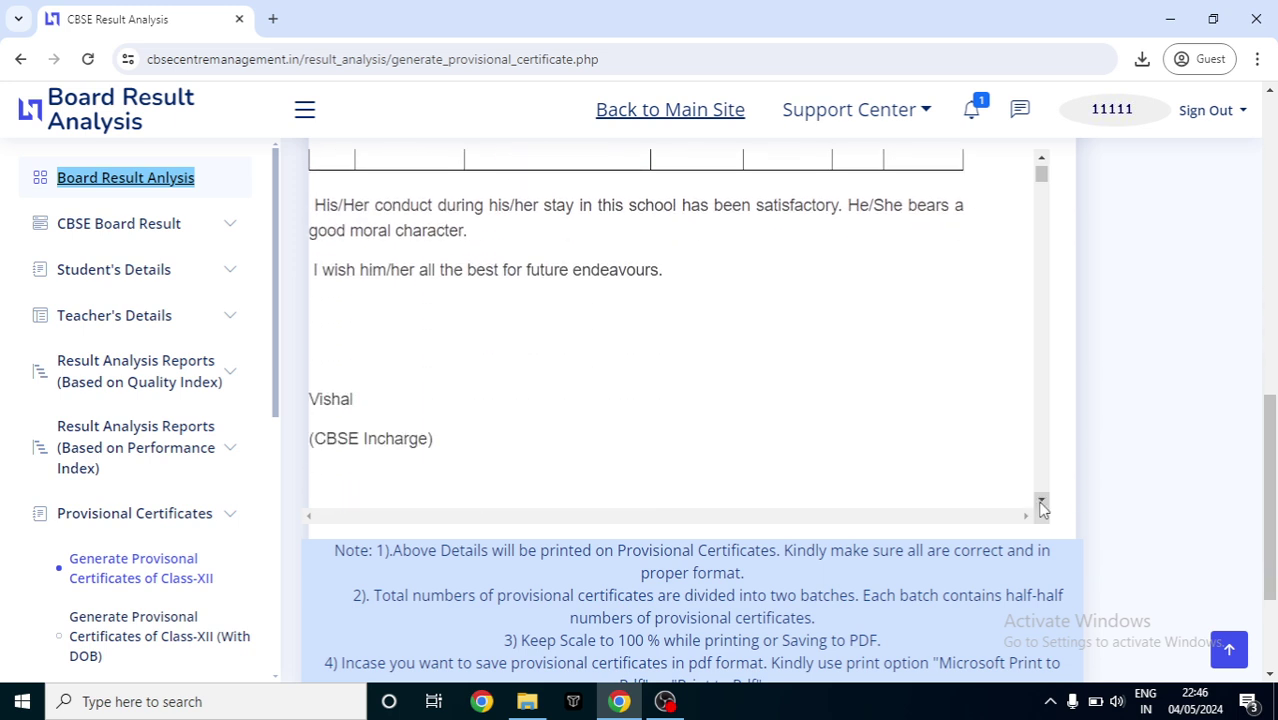
click(1040, 503)
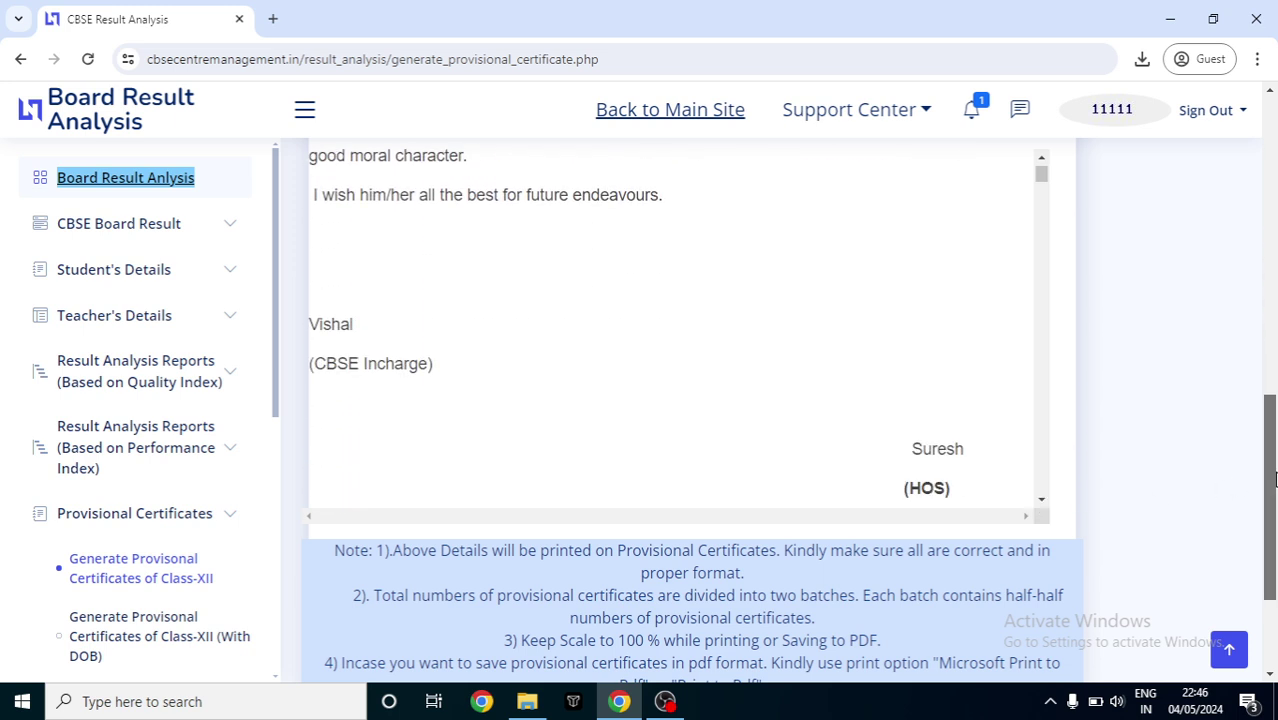
Step: Open the print preview of the provisional certificates, check the destinations including Save as PDF, and cancel printing
scroll(1274, 480, up, 2)
click(661, 331)
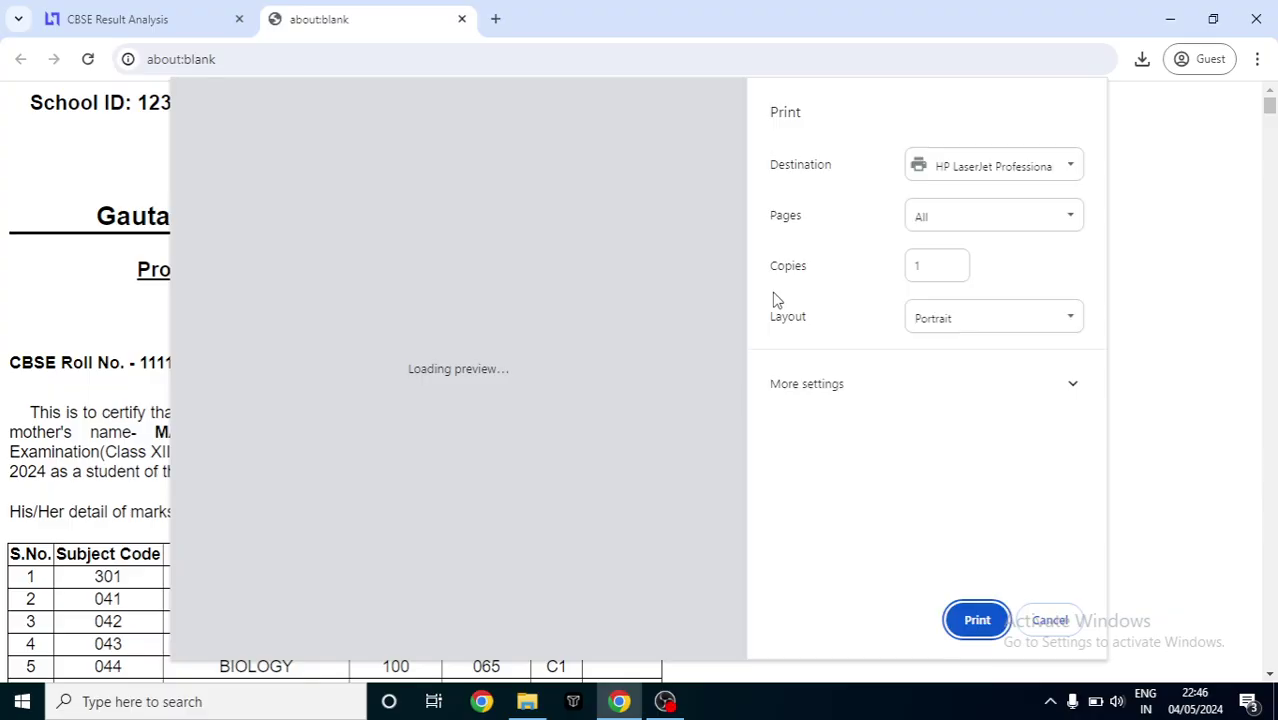
click(960, 172)
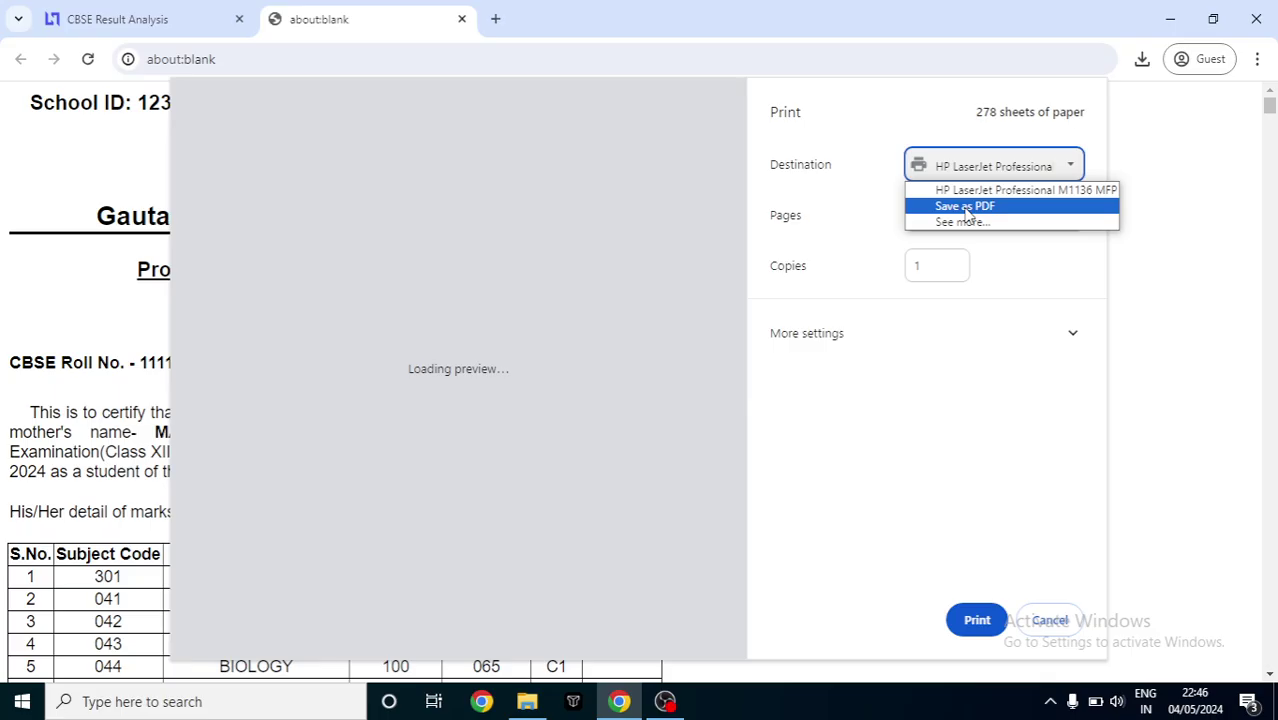
click(1049, 620)
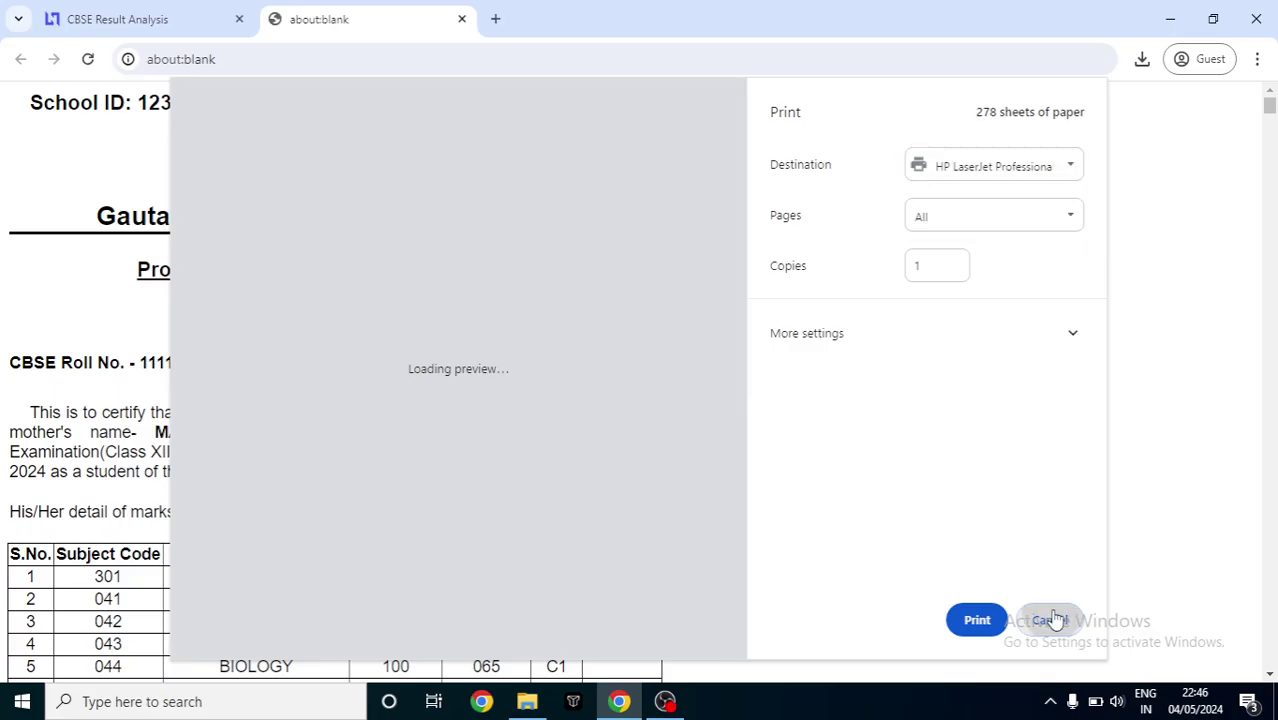
click(1050, 620)
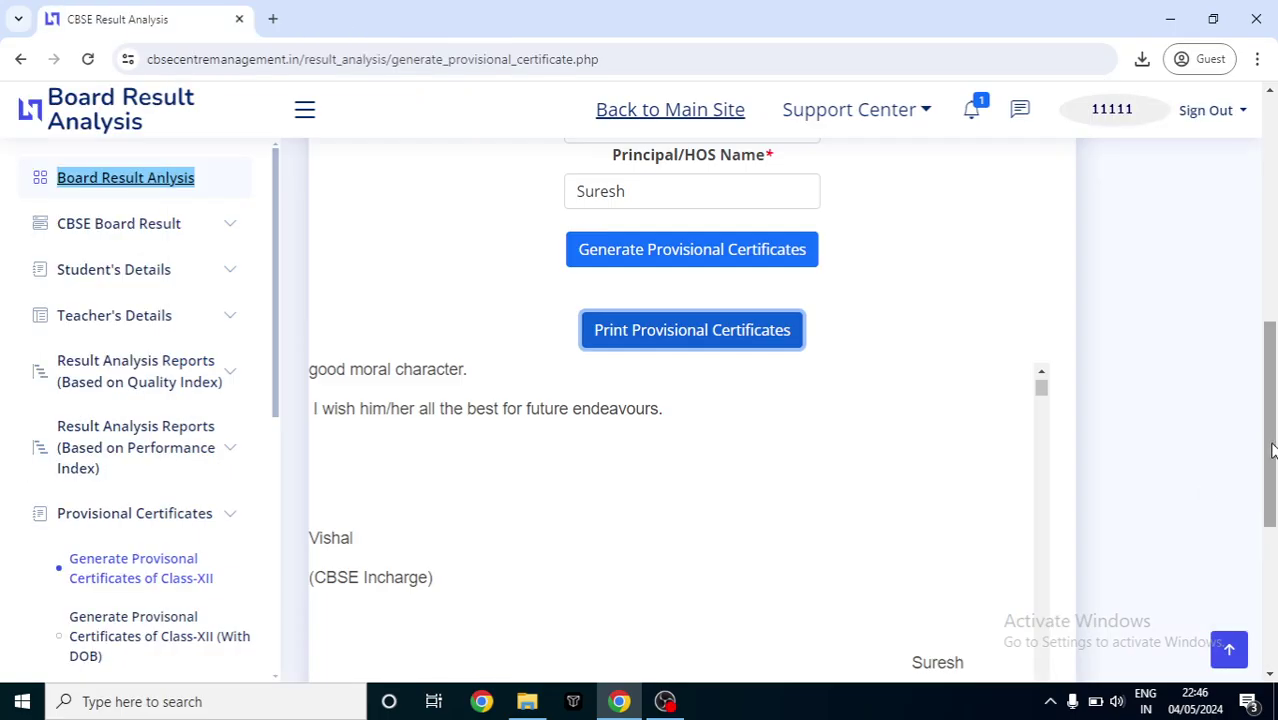
mouse_move(1274, 450)
mouse_down()
mouse_move(1274, 272)
mouse_move(1274, 458)
mouse_up()
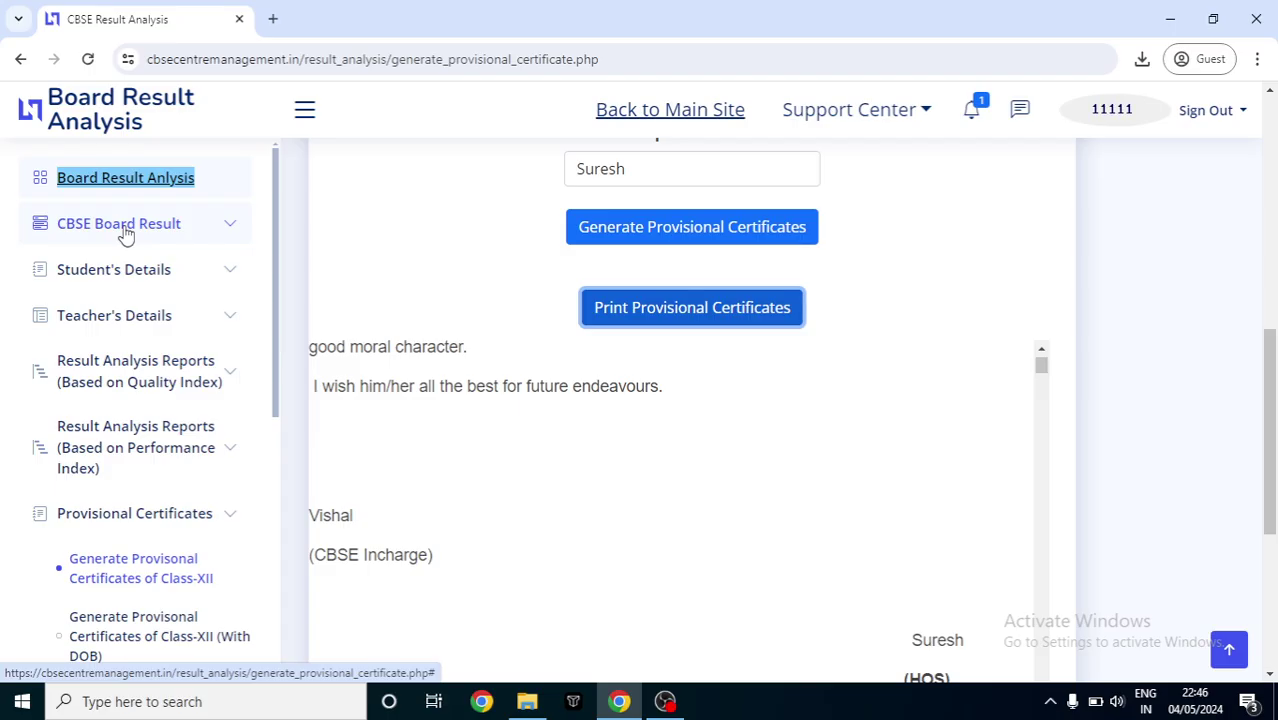
Step: Open the support request form to examine its fields and show the list of all support requests
click(905, 120)
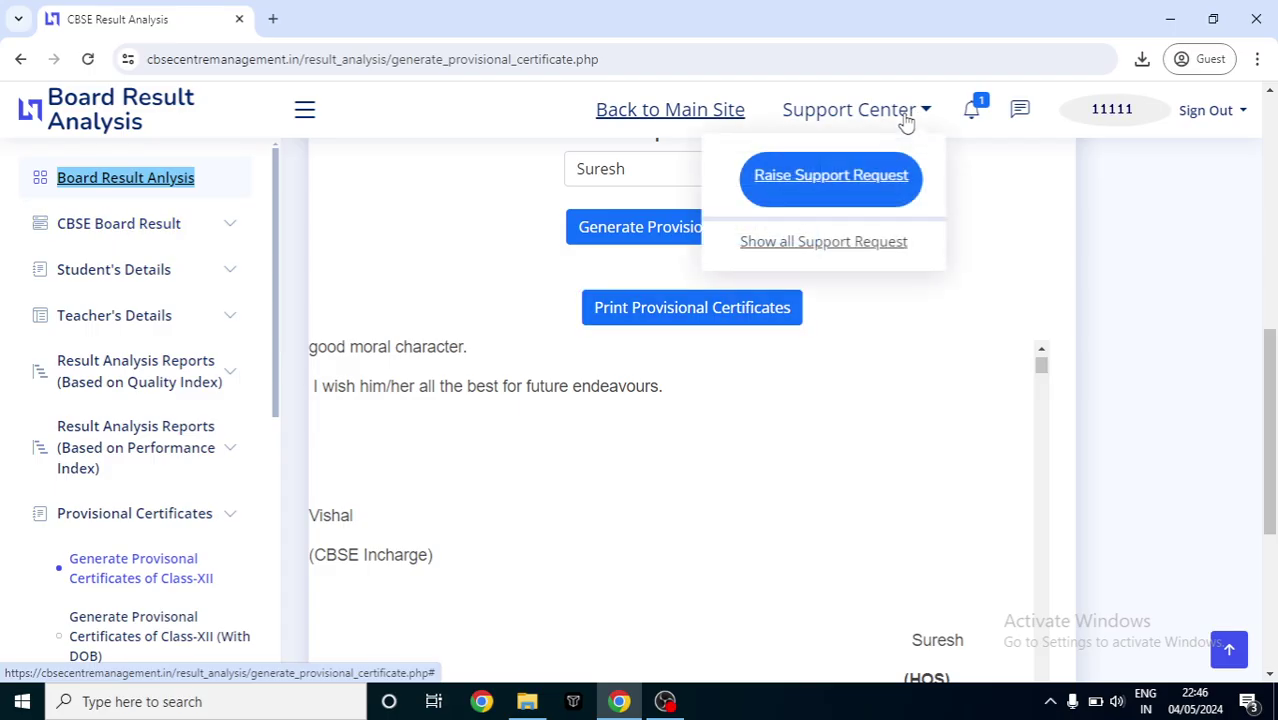
click(842, 177)
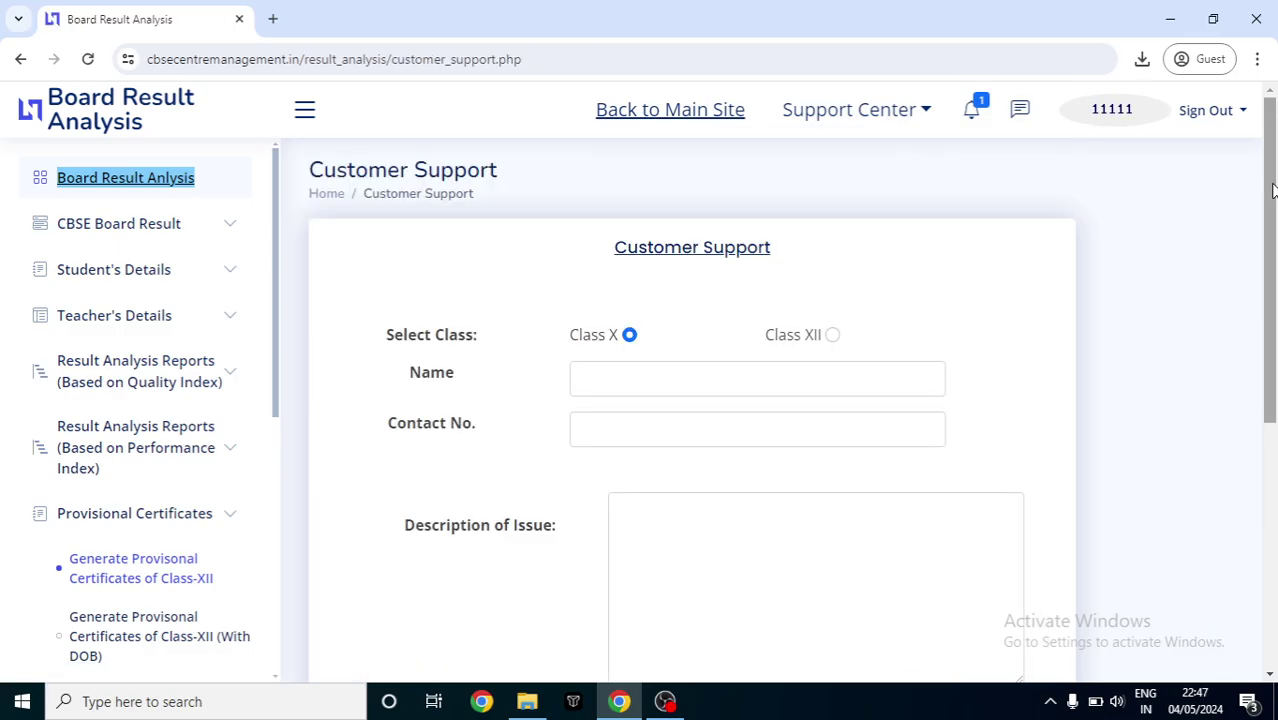
scroll(1273, 190, down, 1)
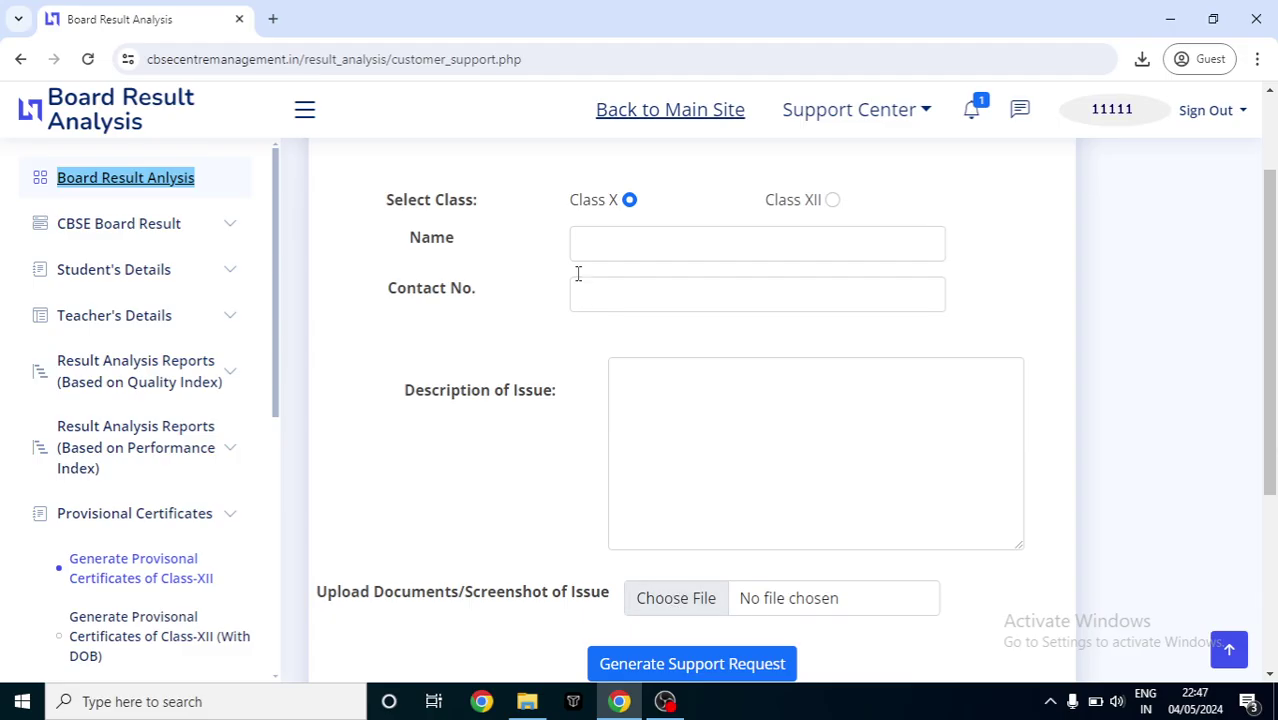
click(668, 414)
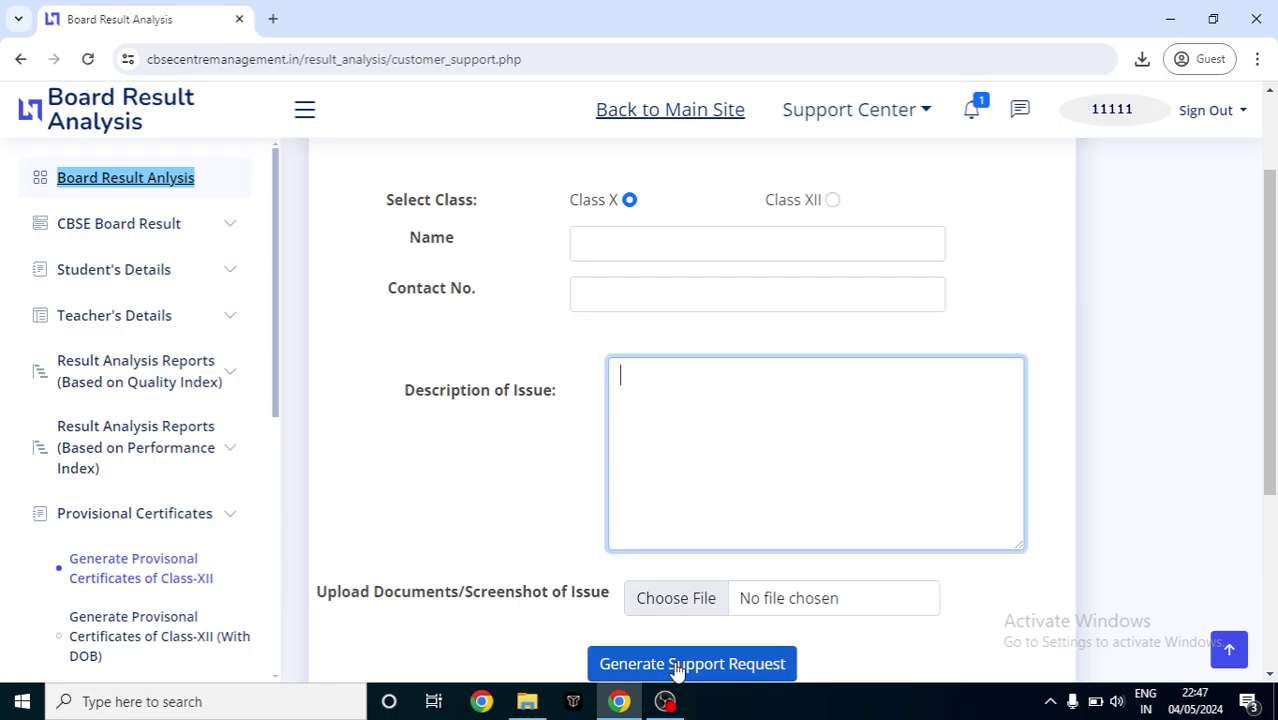
click(892, 113)
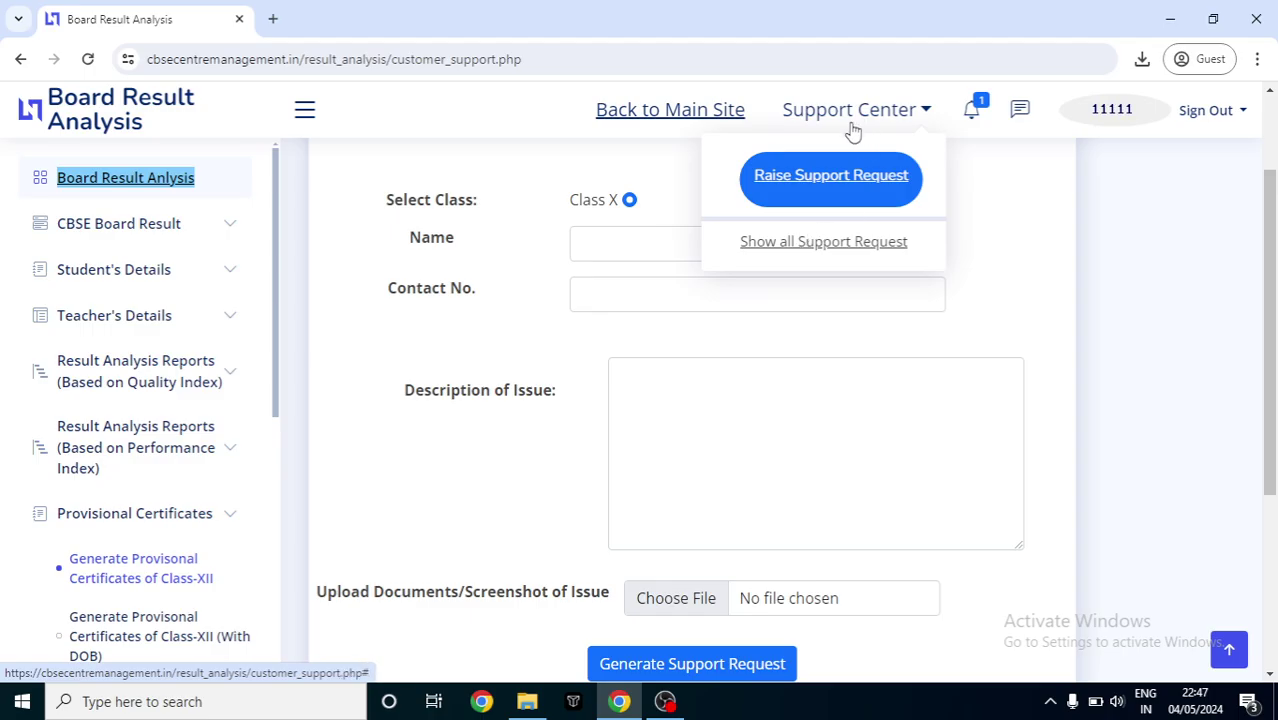
click(829, 248)
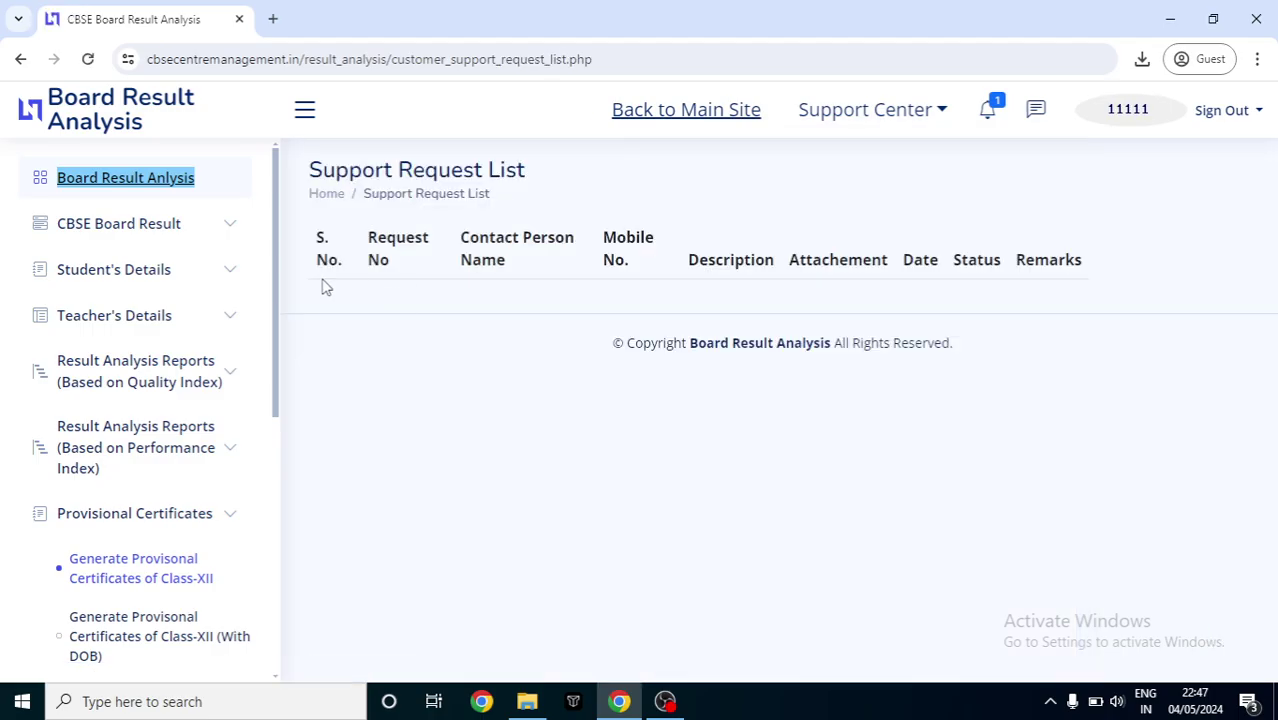